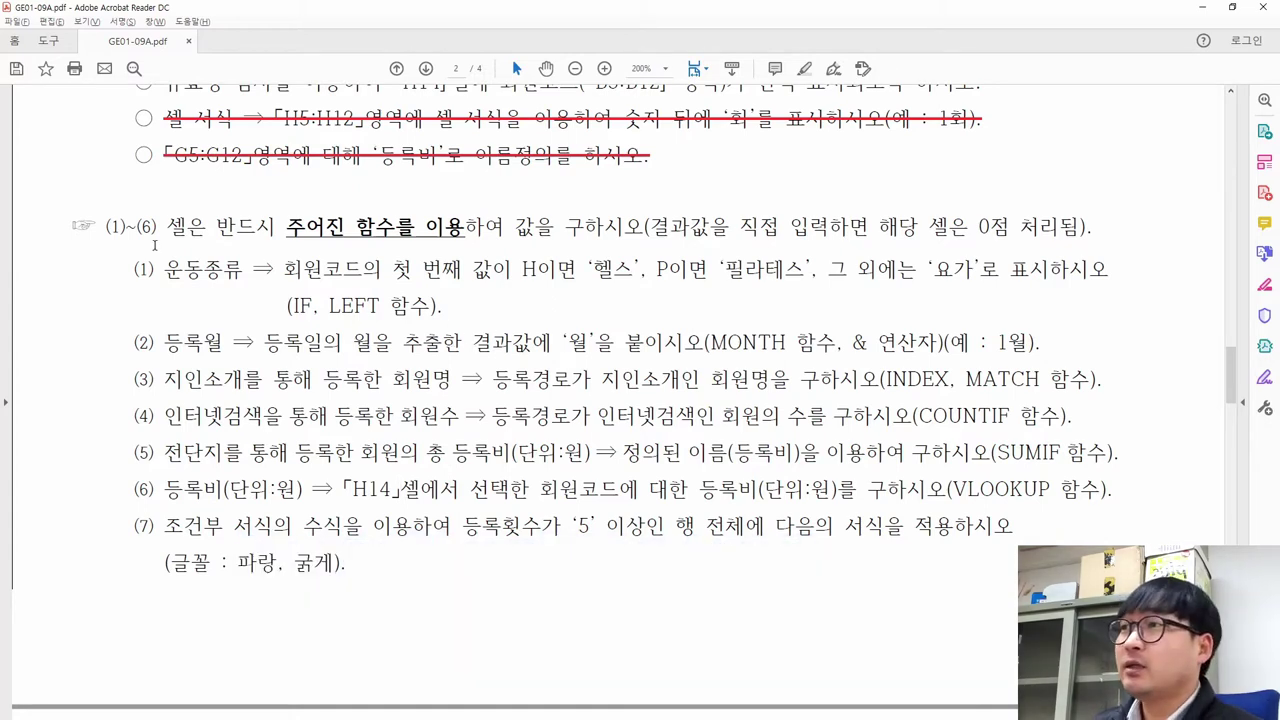
Review the instruction that cells (1)~(6) must use the given functions, and check where those numbered cells sit in the table.
{"action": "left_click_drag", "start_coordinate": [106, 226], "coordinate": [158, 227]}
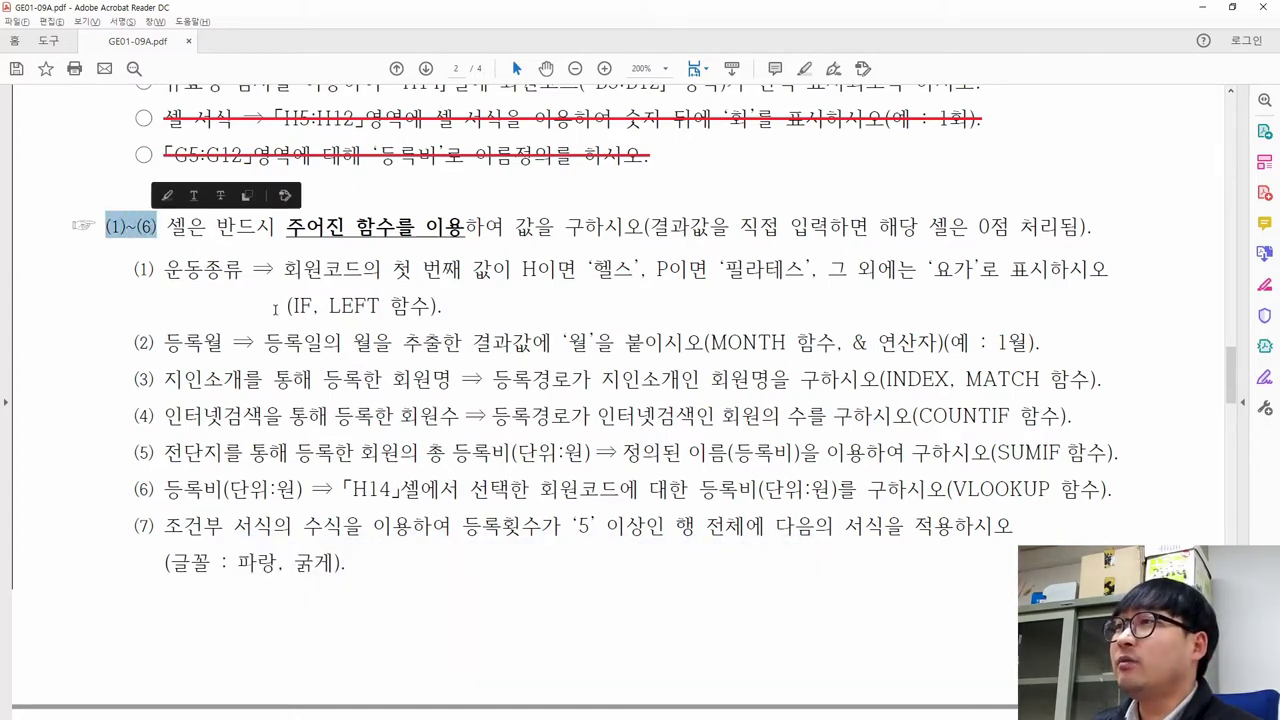
{"action": "scroll", "coordinate": [930, 209], "scroll_direction": "up", "scroll_amount": 10}
{"action": "left_click_drag", "start_coordinate": [928, 209], "coordinate": [1075, 428]}
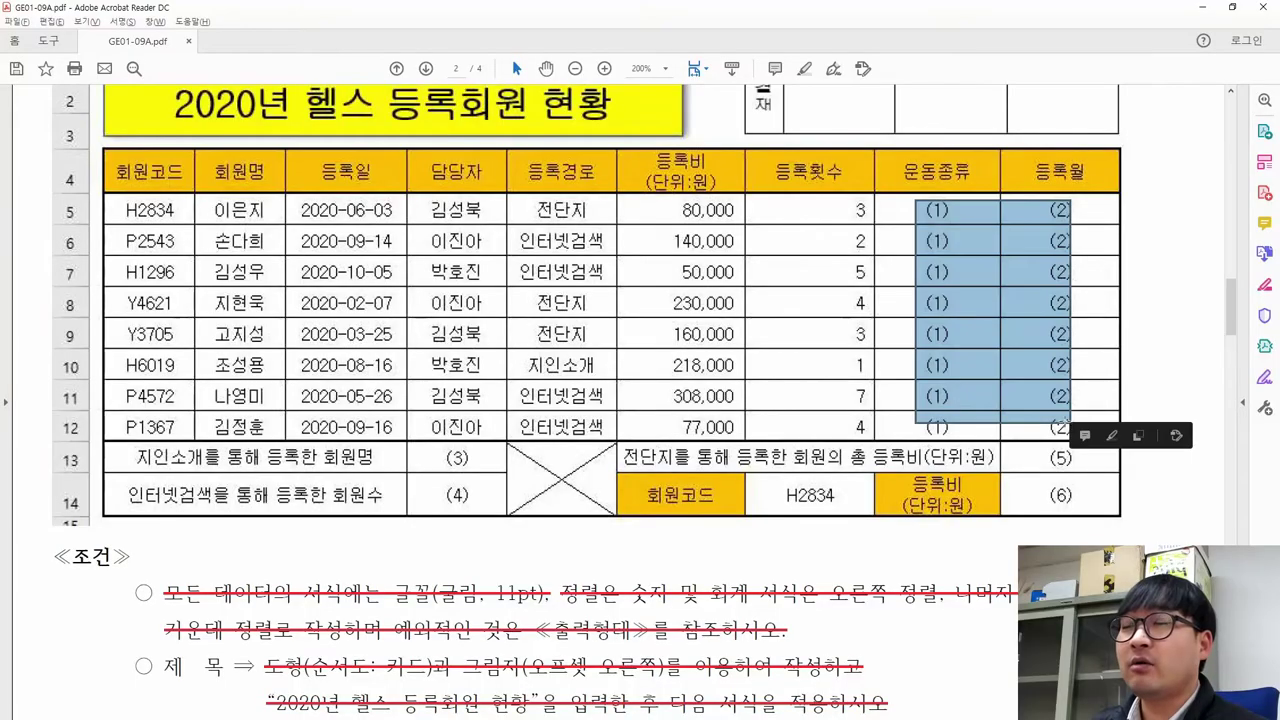
{"action": "scroll", "coordinate": [548, 398], "scroll_direction": "down", "scroll_amount": 5}
{"action": "scroll", "coordinate": [548, 398], "scroll_direction": "down", "scroll_amount": 3}
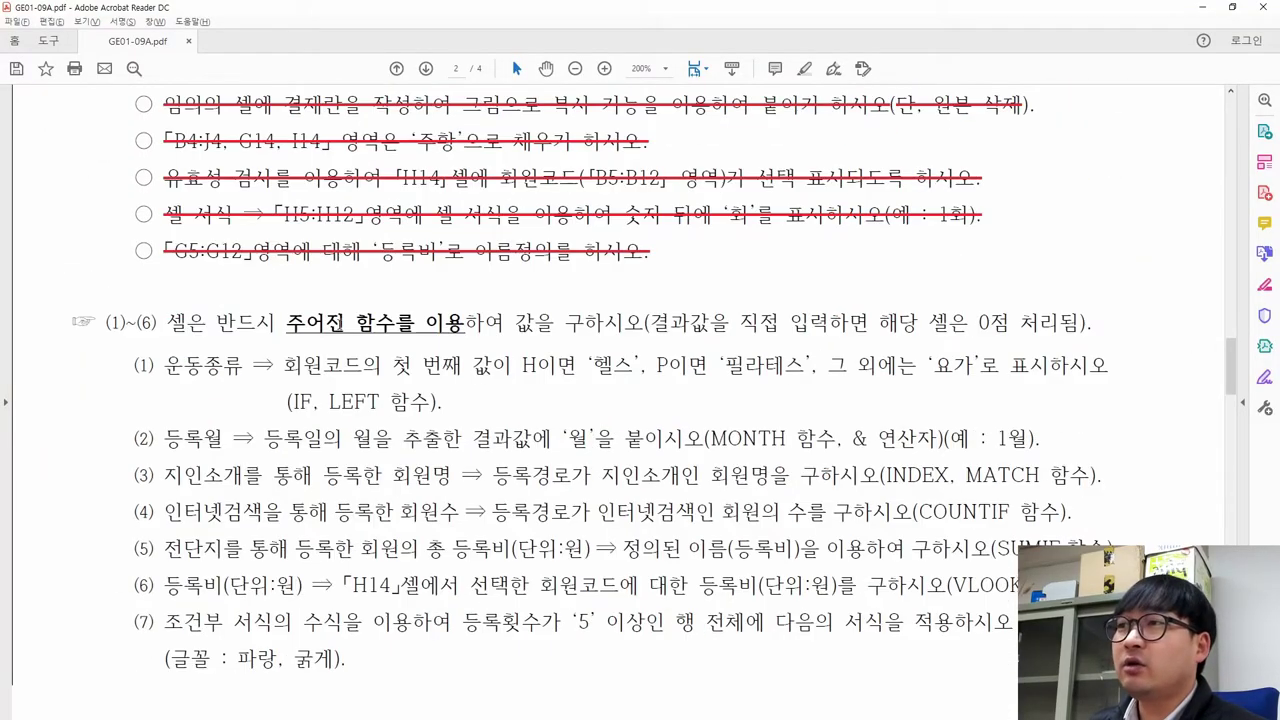
{"action": "left_click_drag", "start_coordinate": [286, 322], "coordinate": [448, 330]}
{"action": "left_click_drag", "start_coordinate": [287, 401], "coordinate": [380, 402]}
{"action": "left_click_drag", "start_coordinate": [704, 440], "coordinate": [789, 443]}
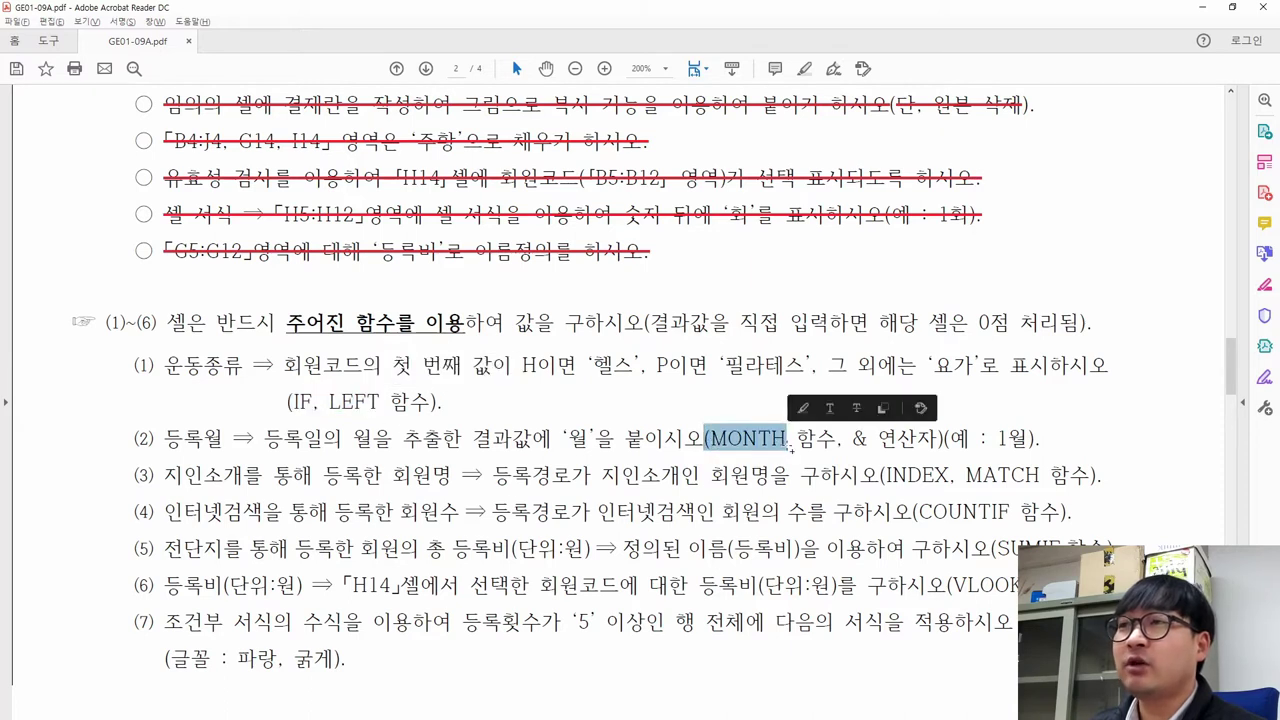
{"action": "left_click_drag", "start_coordinate": [646, 322], "coordinate": [1080, 324]}
{"action": "left_click", "coordinate": [960, 328]}
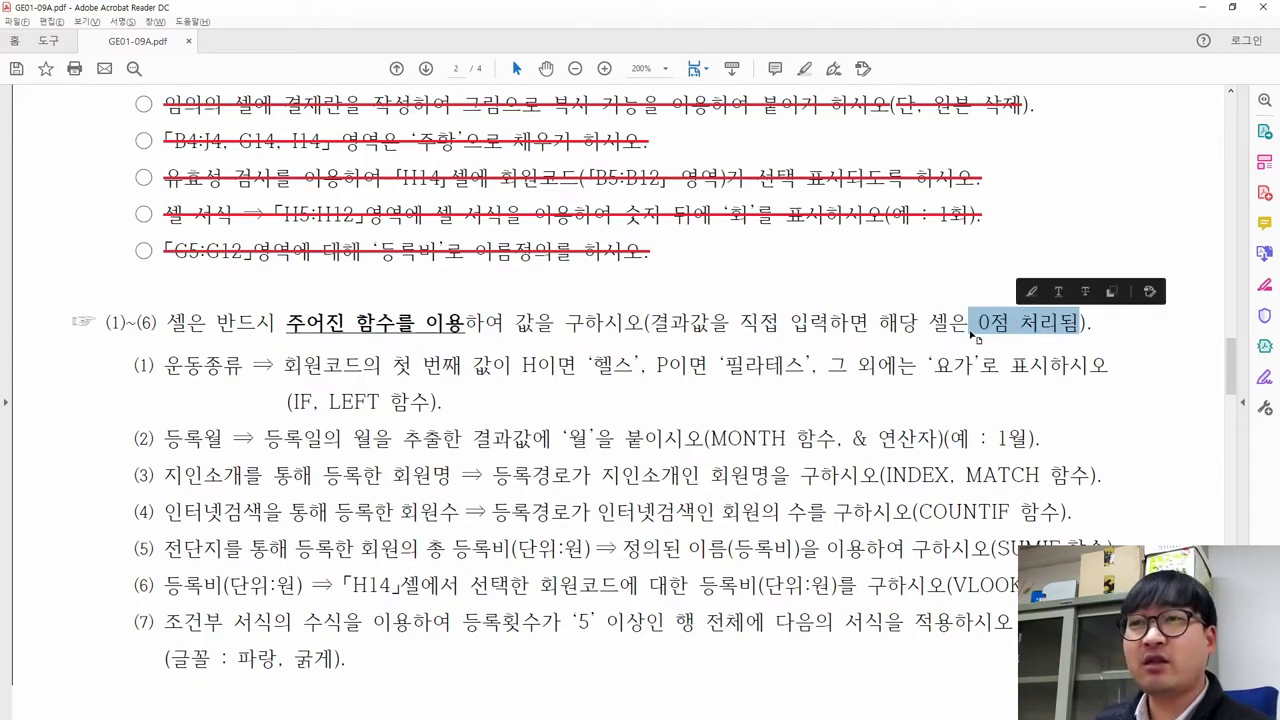
{"action": "left_click_drag", "start_coordinate": [287, 322], "coordinate": [416, 336]}
{"action": "left_click", "coordinate": [381, 374]}
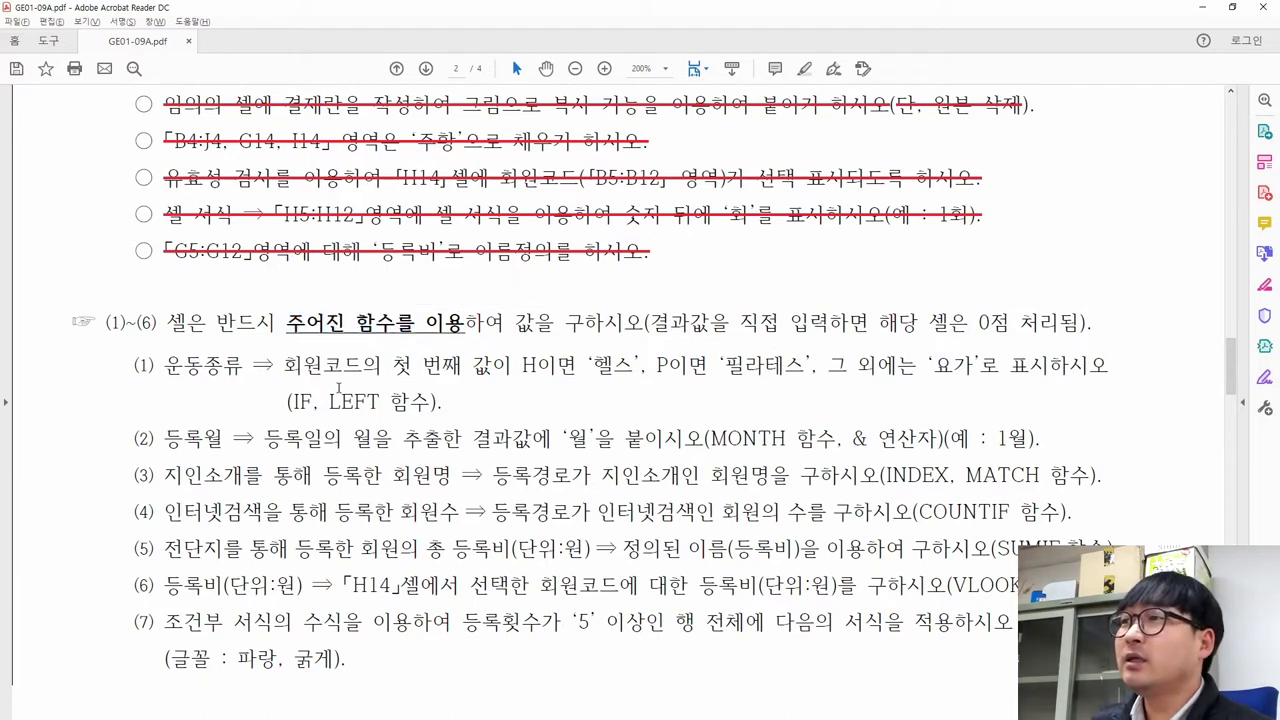
Examine item (1) for 운동종류, comparing its H and P conditions with the first letters of the 회원코드 column.
{"action": "left_click_drag", "start_coordinate": [166, 366], "coordinate": [630, 367]}
{"action": "scroll", "coordinate": [340, 370], "scroll_direction": "up", "scroll_amount": 7}
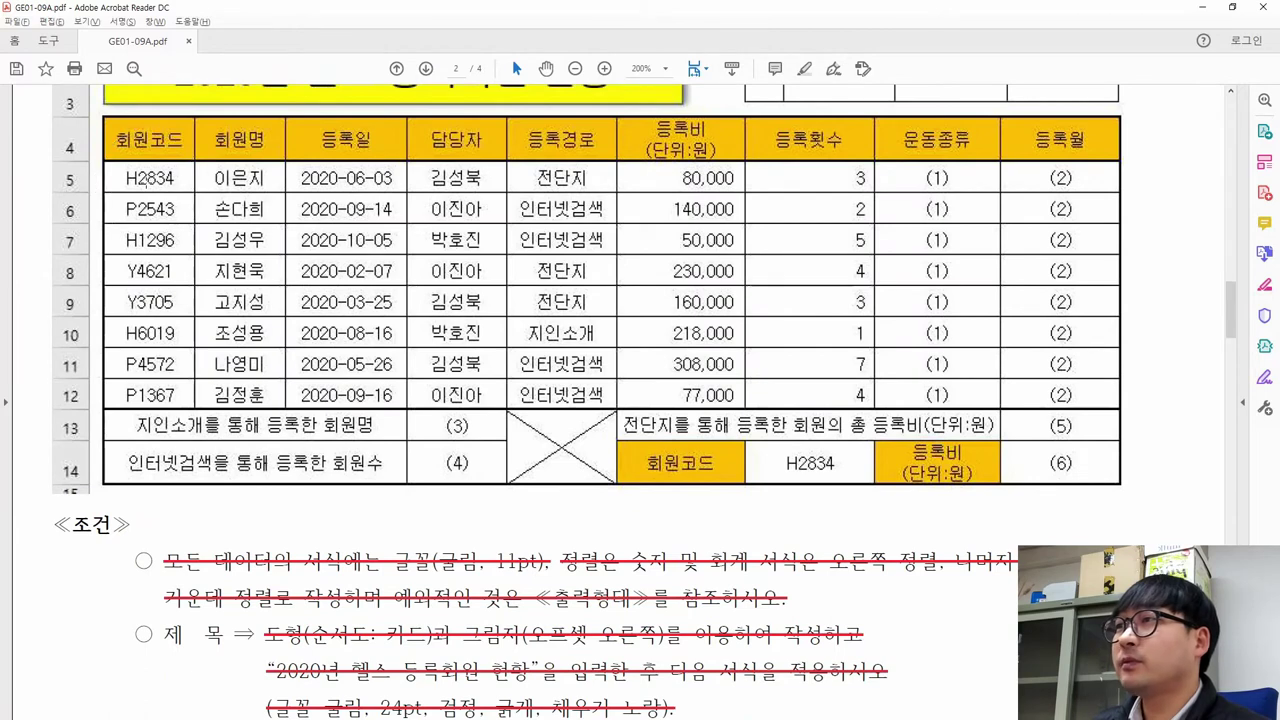
{"action": "left_click_drag", "start_coordinate": [124, 178], "coordinate": [132, 220]}
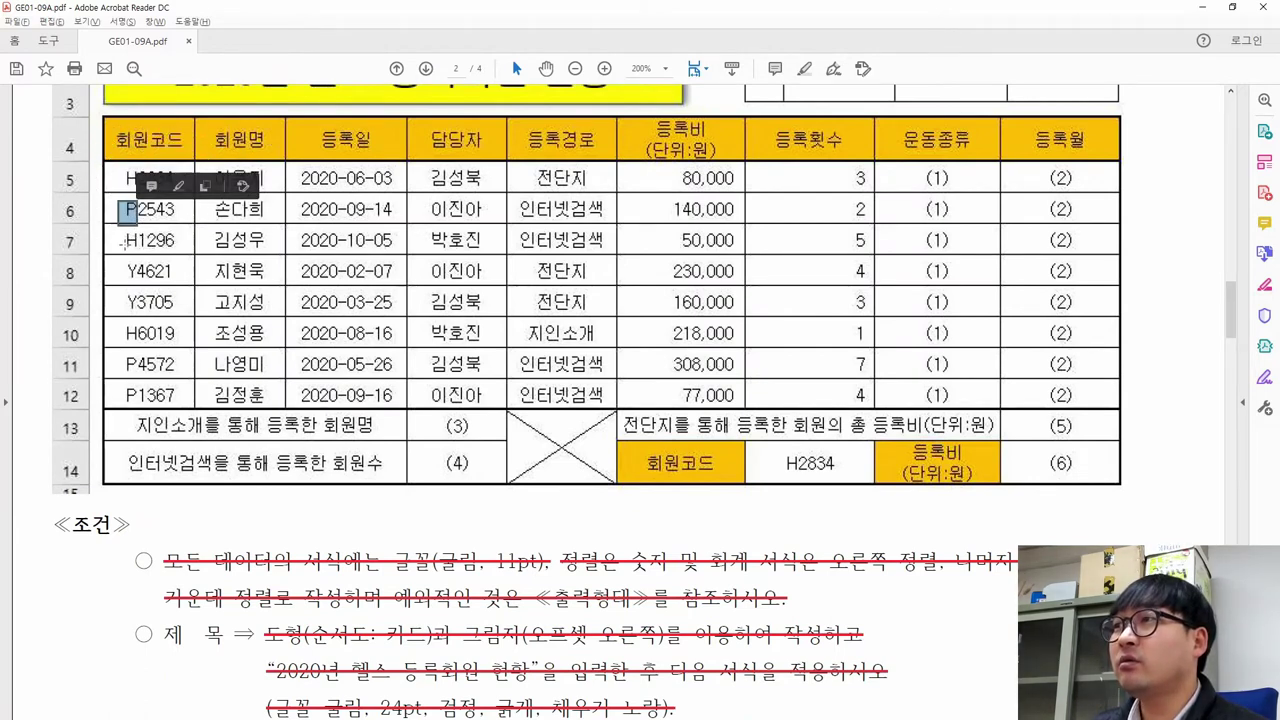
{"action": "left_click_drag", "start_coordinate": [123, 264], "coordinate": [140, 274]}
{"action": "scroll", "coordinate": [427, 422], "scroll_direction": "down", "scroll_amount": 10}
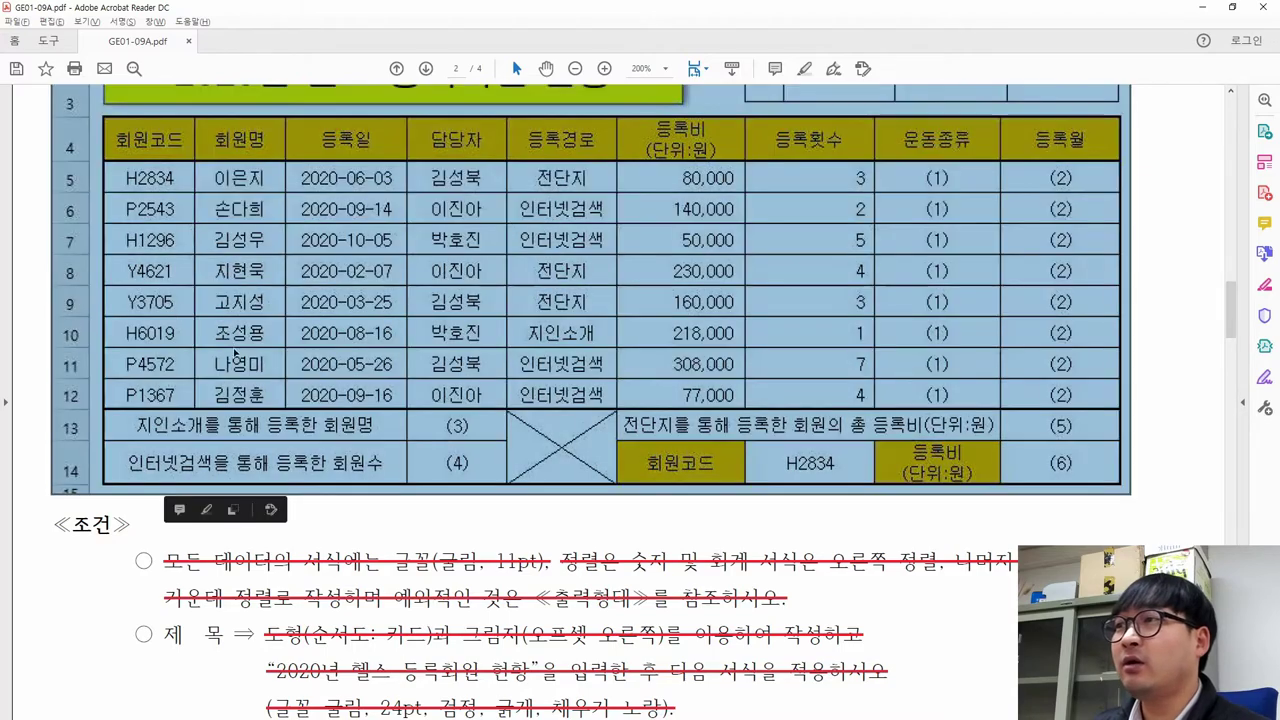
{"action": "scroll", "coordinate": [427, 421], "scroll_direction": "down", "scroll_amount": 2}
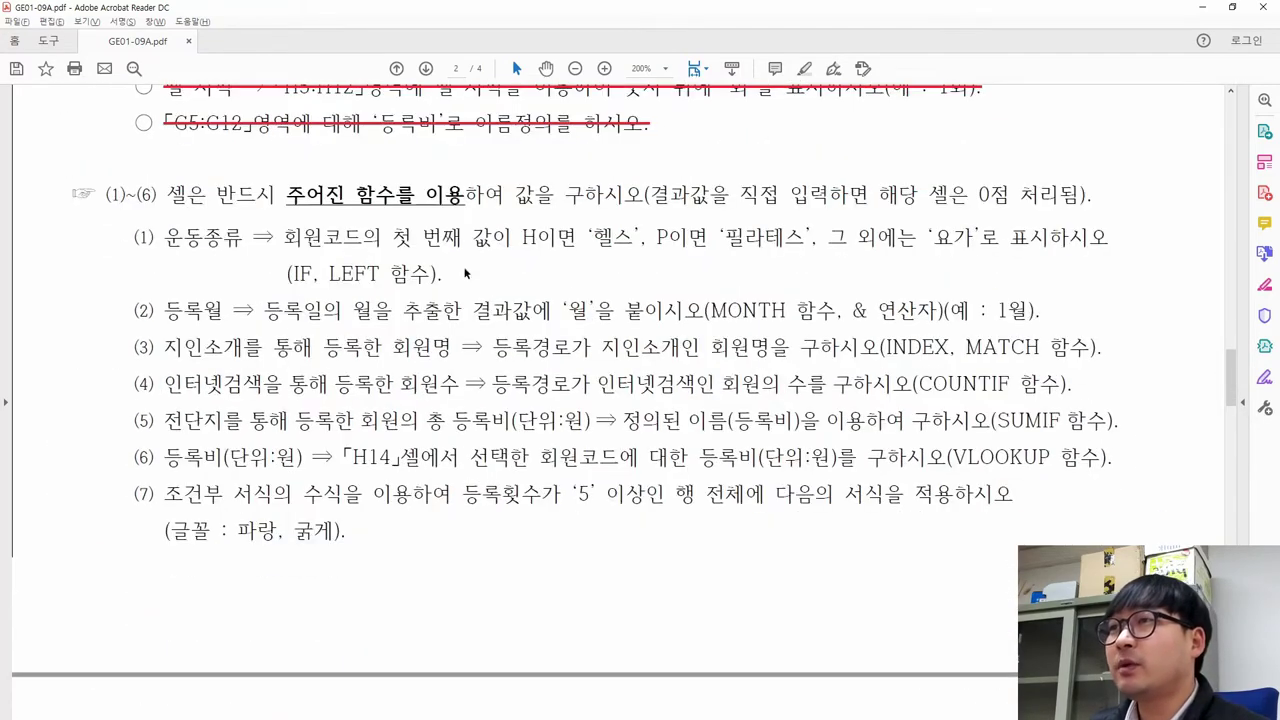
{"action": "left_click_drag", "start_coordinate": [522, 237], "coordinate": [628, 240]}
{"action": "left_click", "coordinate": [659, 237]}
{"action": "left_click_drag", "start_coordinate": [720, 237], "coordinate": [795, 241]}
Switch to Excel to inspect B5, I5 and I6, and return to the PDF to check item (1)'s '요가' case and required functions.
{"action": "key", "text": "alt+Tab"}
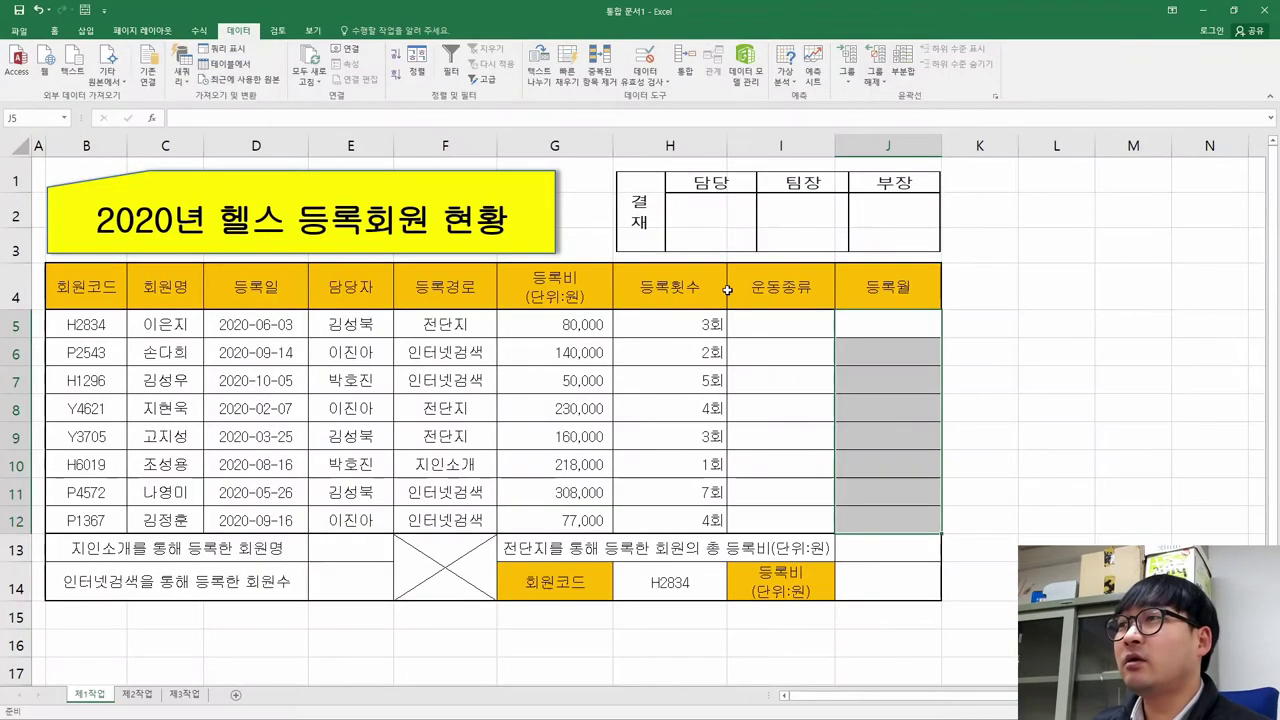
{"action": "left_click", "coordinate": [80, 334]}
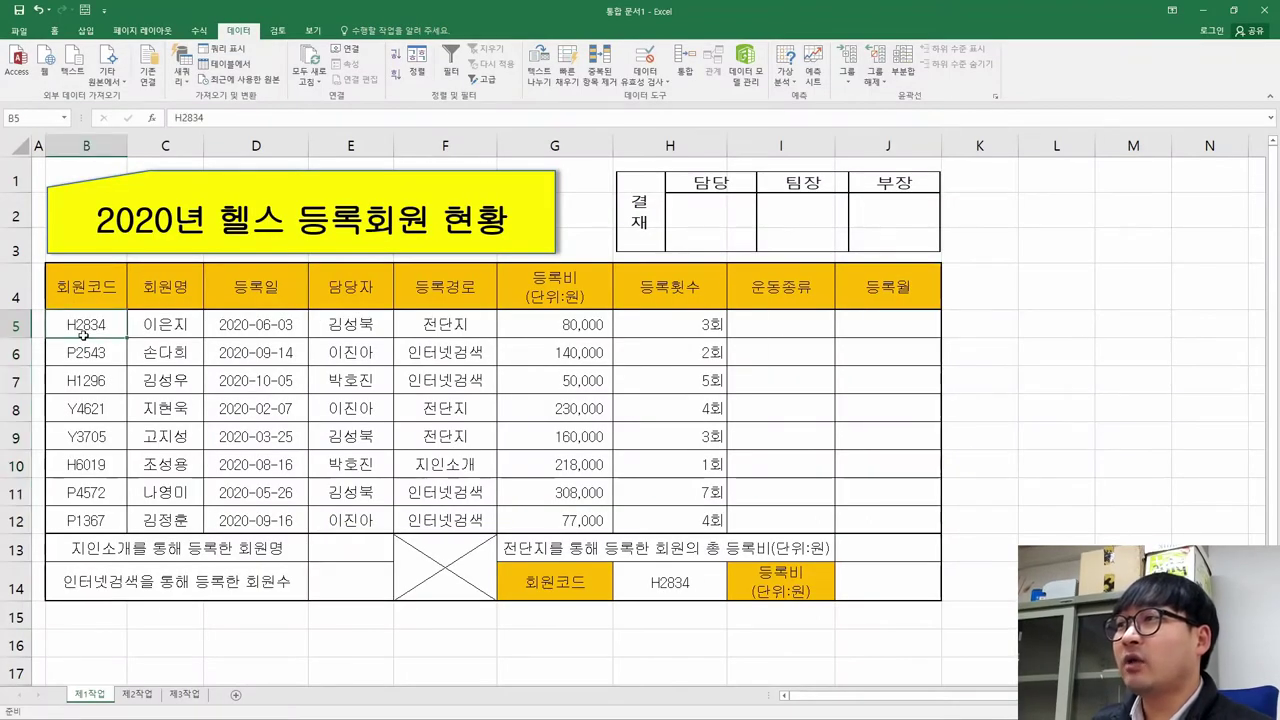
{"action": "left_click", "coordinate": [784, 331]}
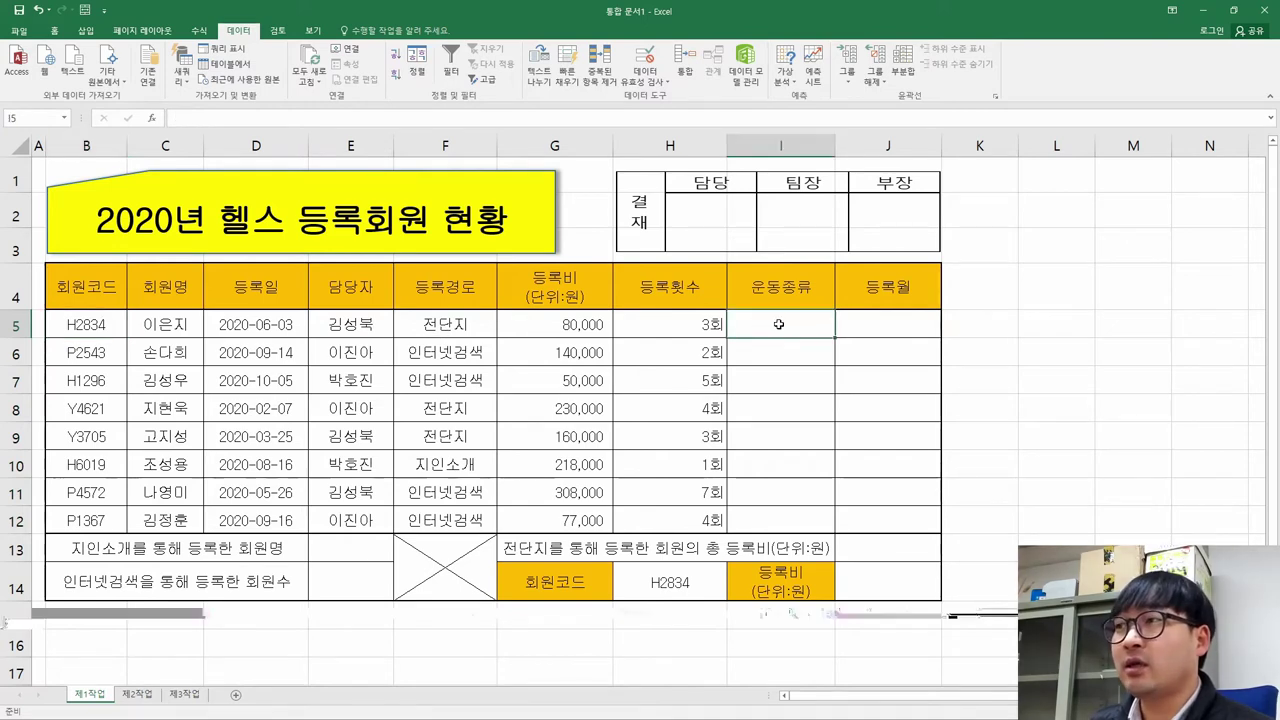
{"action": "left_click", "coordinate": [778, 347]}
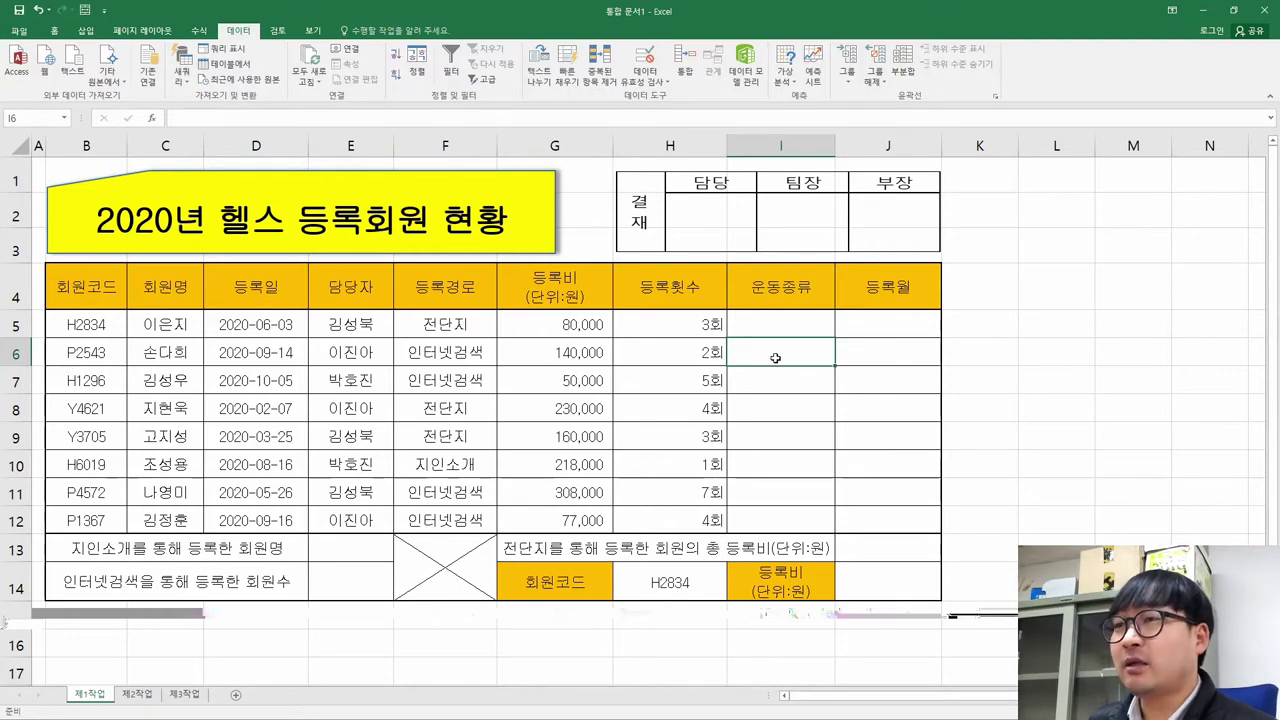
{"action": "key", "text": "alt+Tab"}
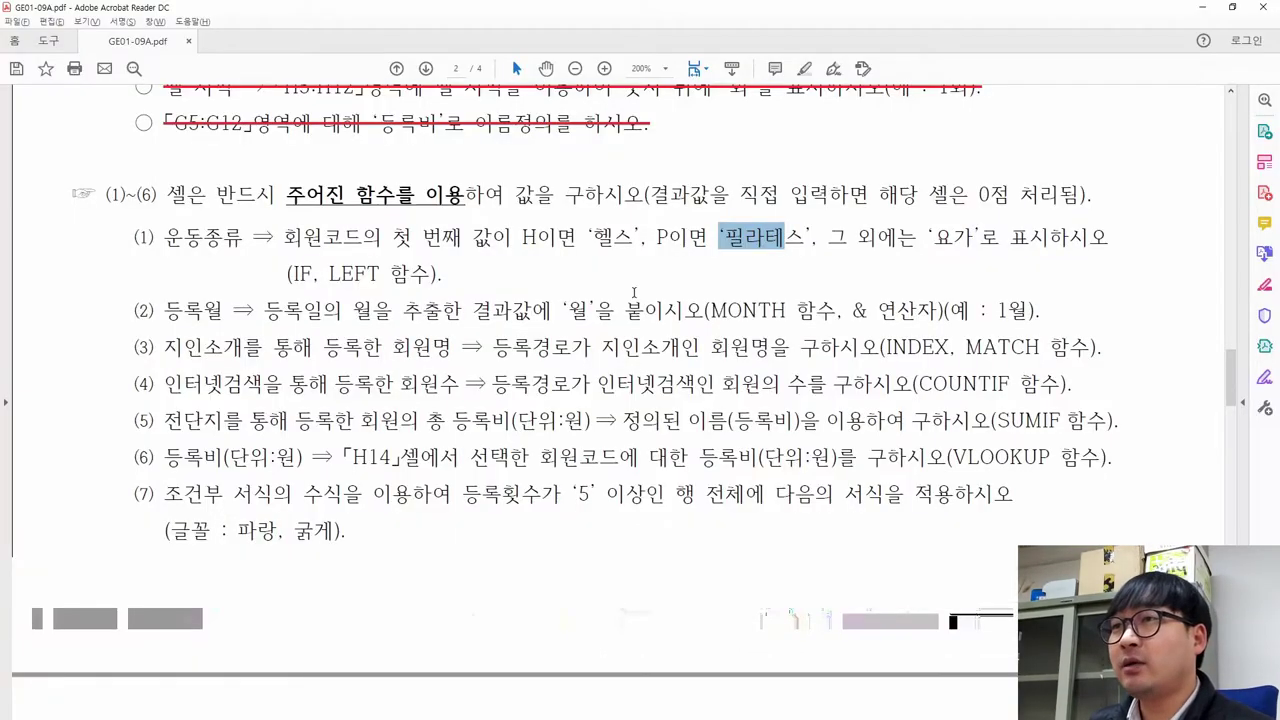
{"action": "left_click_drag", "start_coordinate": [829, 238], "coordinate": [980, 252]}
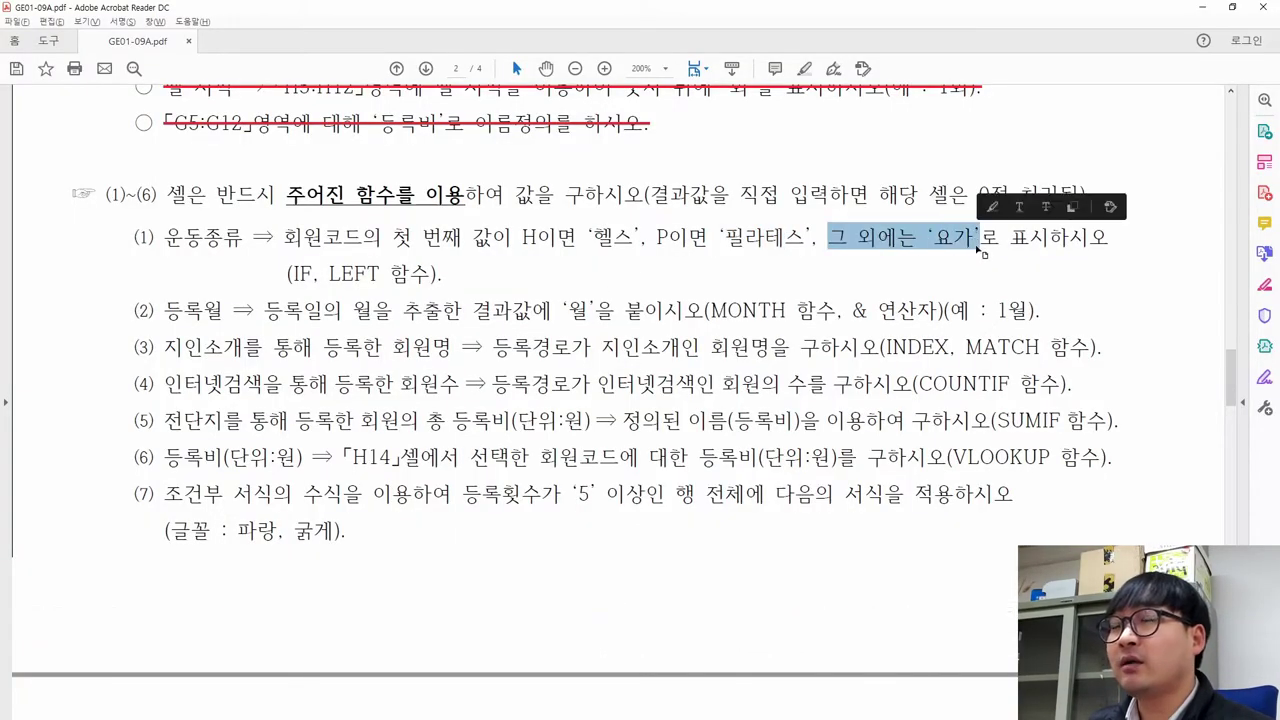
{"action": "left_click_drag", "start_coordinate": [289, 273], "coordinate": [380, 275]}
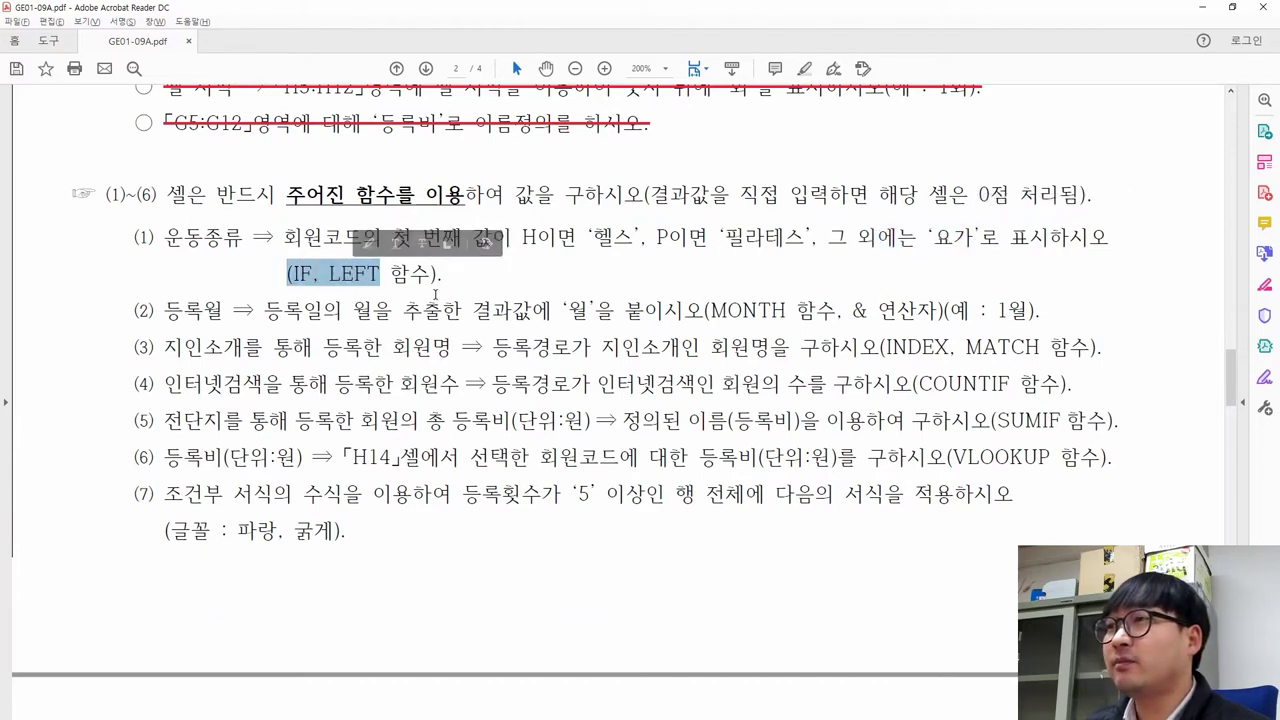
Copy item (1)'s full condition text, from 회원코드의 to 표시하시오, out of the PDF and paste it into cell K5 in Excel.
{"action": "left_click_drag", "start_coordinate": [284, 240], "coordinate": [1020, 254]}
{"action": "key", "text": "ctrl+c"}
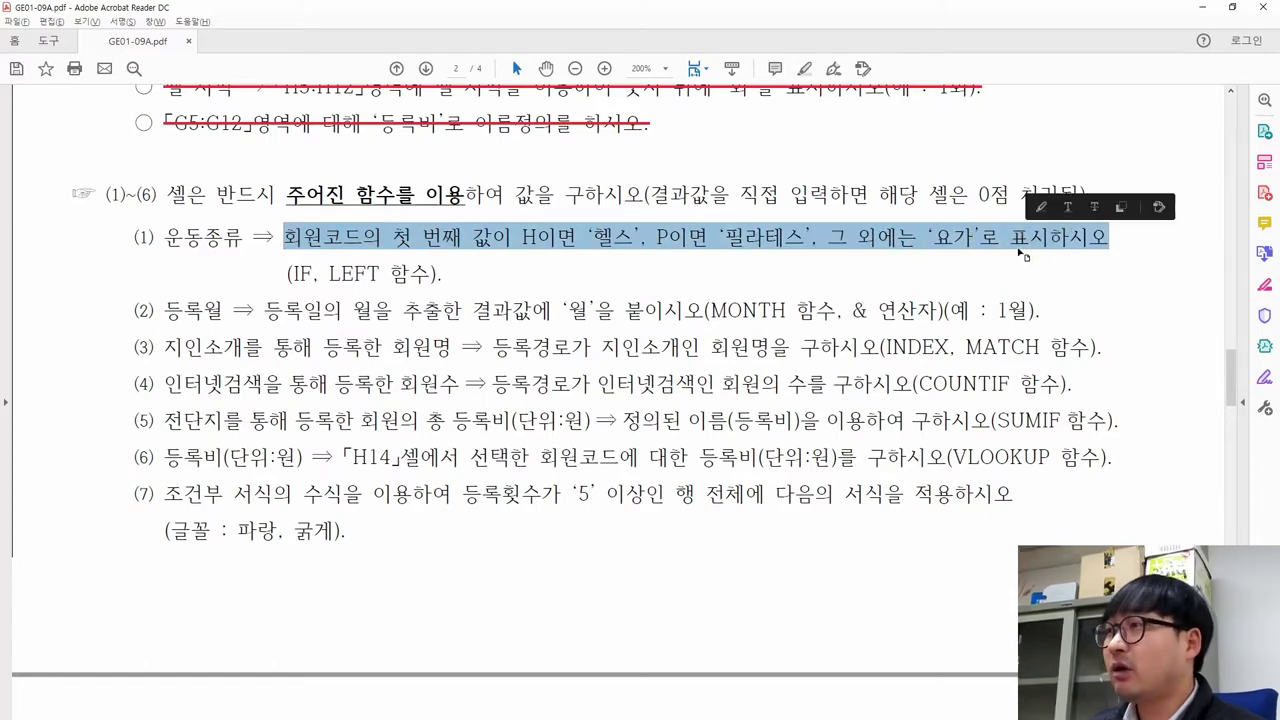
{"action": "key", "text": "alt+Tab"}
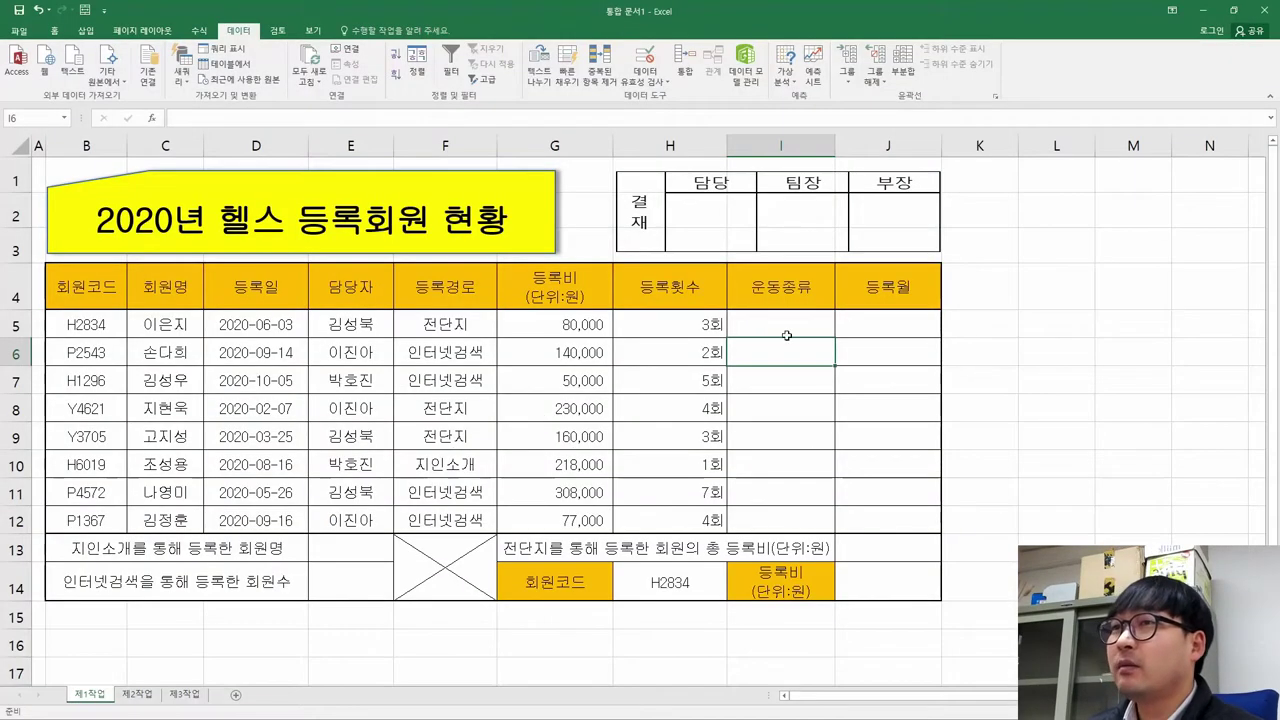
{"action": "left_click", "coordinate": [980, 325]}
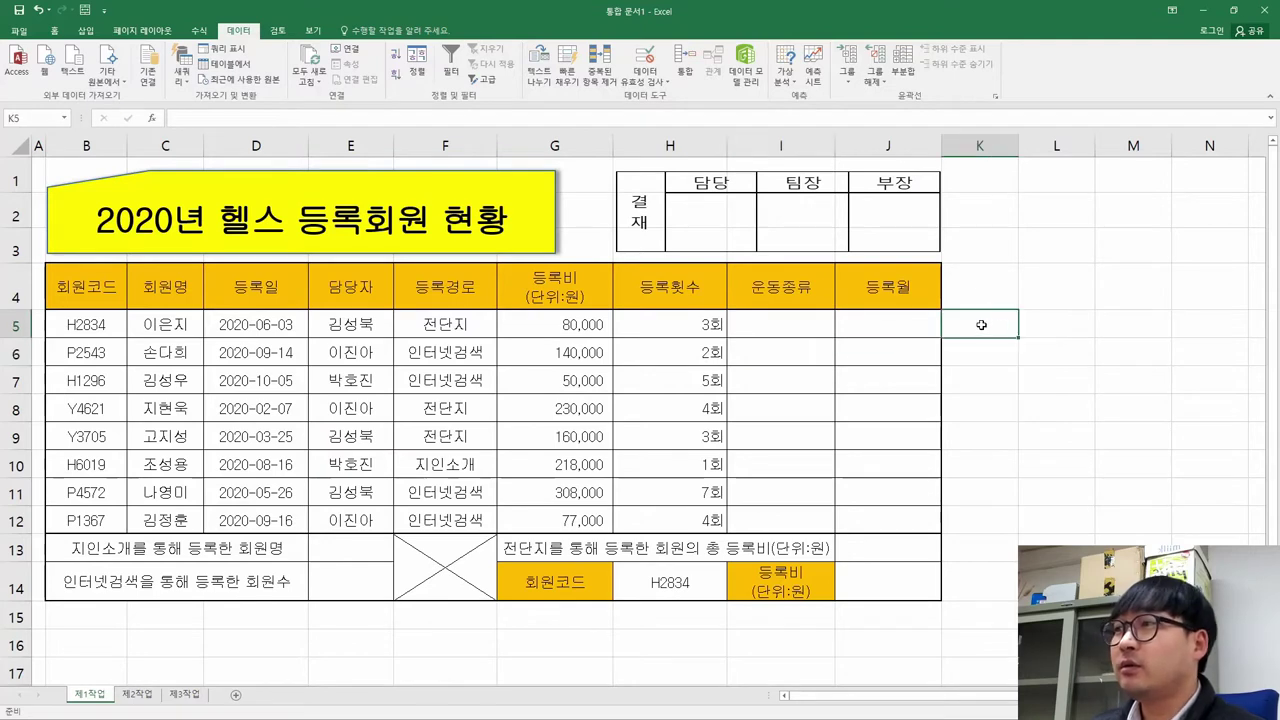
{"action": "key", "text": "ctrl+v"}
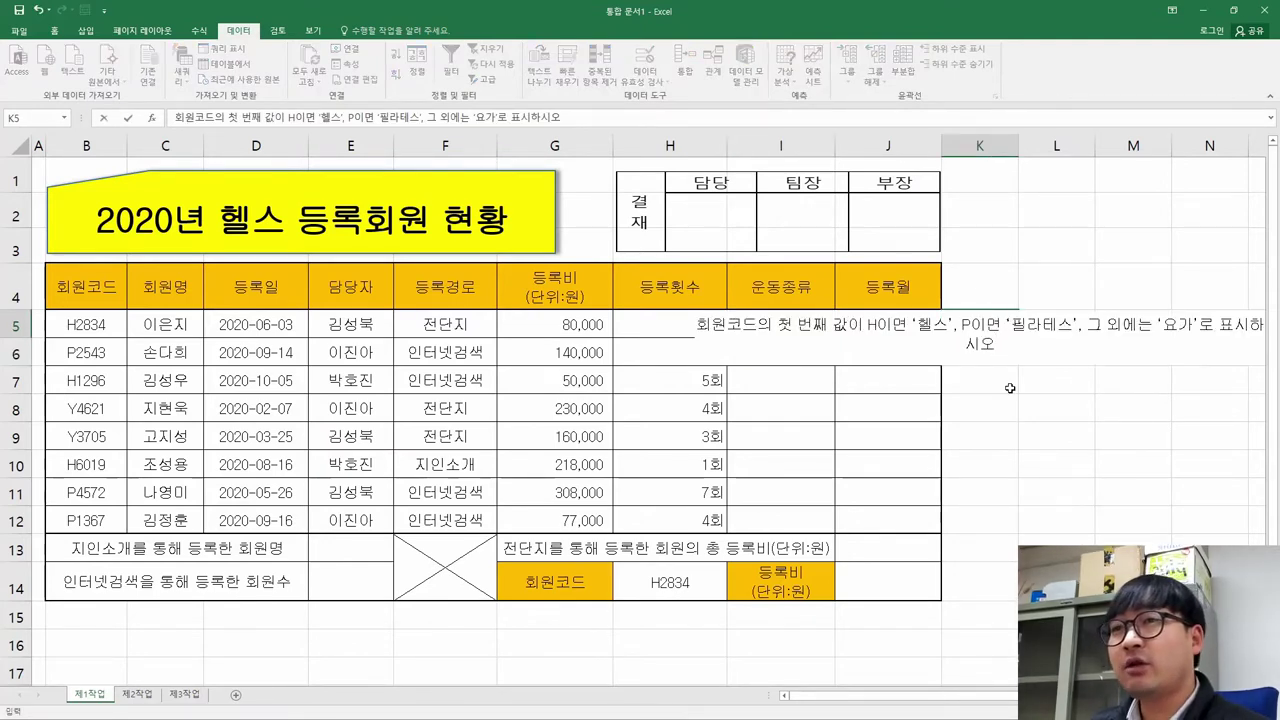
Left-align the pasted condition text in cell K5.
{"action": "left_click", "coordinate": [993, 336]}
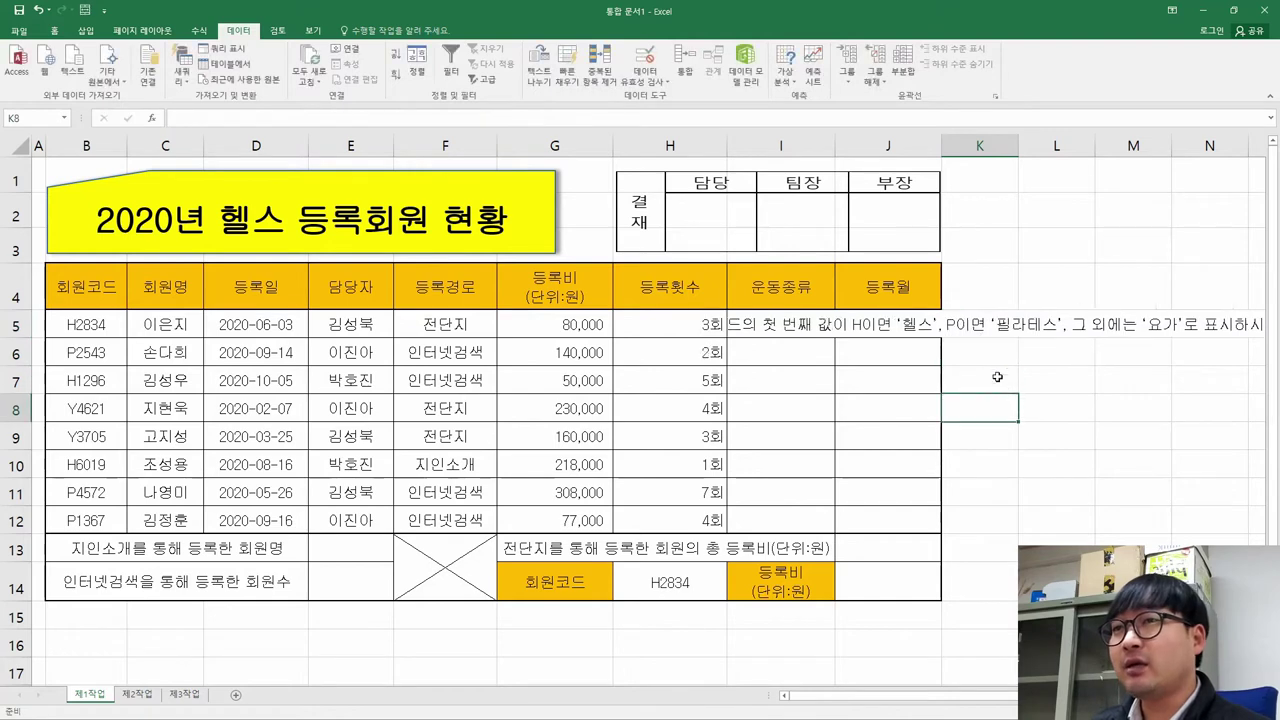
{"action": "left_click", "coordinate": [54, 31]}
{"action": "left_click", "coordinate": [273, 77]}
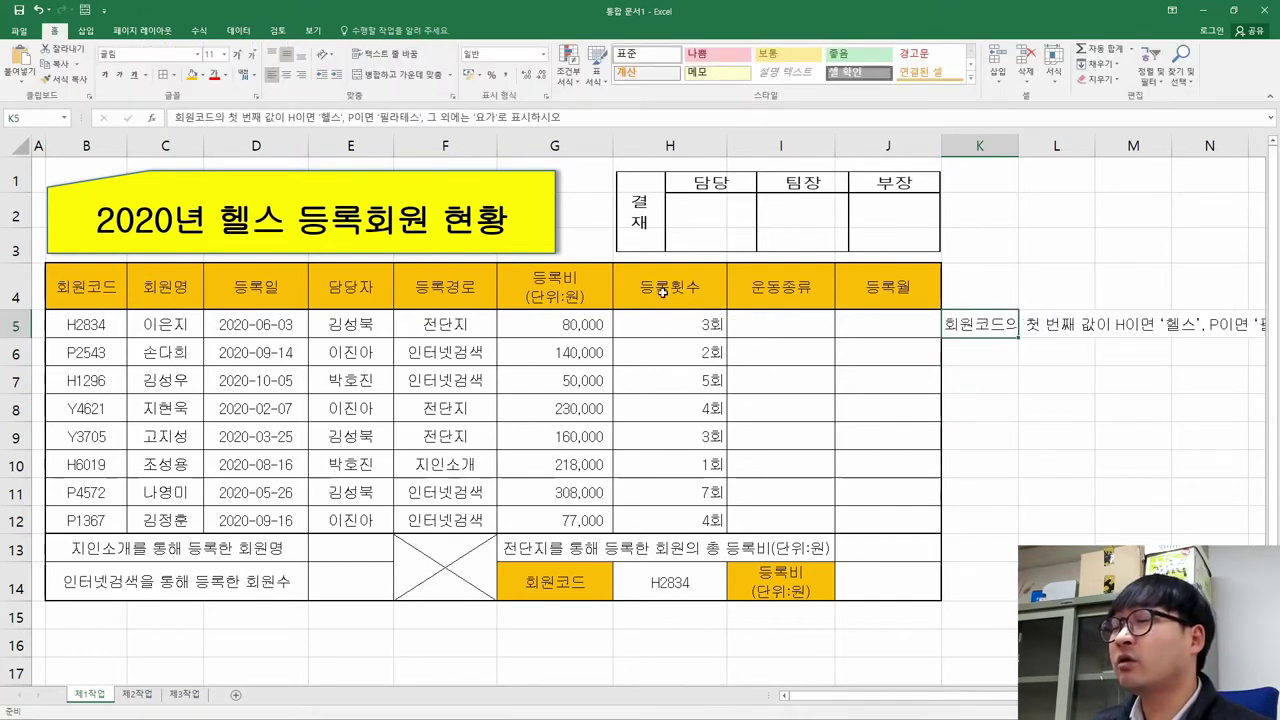
Read through the whole condition text that runs across row 5 from cell K5.
{"action": "key", "text": "Right"}
{"action": "key", "text": "Right"}
{"action": "key", "text": "Right"}
{"action": "key", "text": "Right"}
{"action": "key", "text": "Right"}
{"action": "key", "text": "Right"}
{"action": "key", "text": "Right"}
{"action": "key", "text": "Right"}
{"action": "key", "text": "Right"}
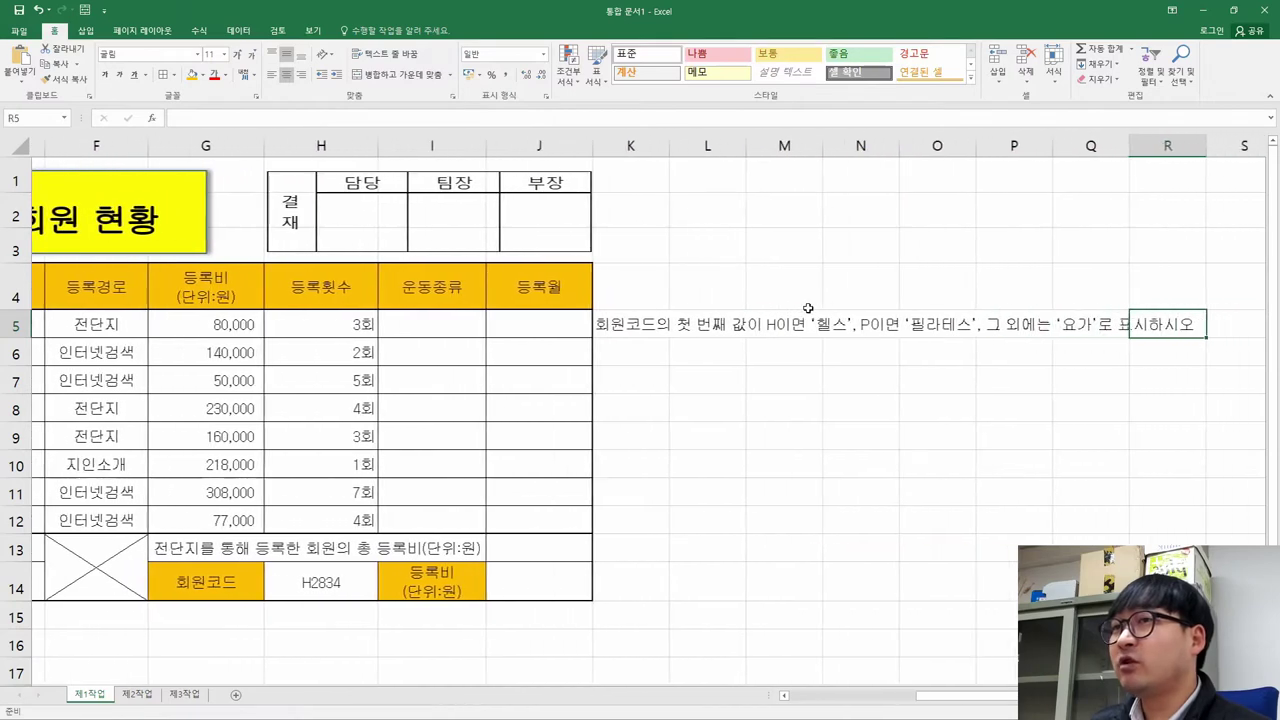
{"action": "key", "text": "Left"}
{"action": "key", "text": "Left"}
{"action": "key", "text": "Left"}
{"action": "key", "text": "Left"}
{"action": "key", "text": "Left"}
{"action": "key", "text": "Left"}
{"action": "key", "text": "Left"}
{"action": "key", "text": "Left"}
{"action": "key", "text": "Left"}
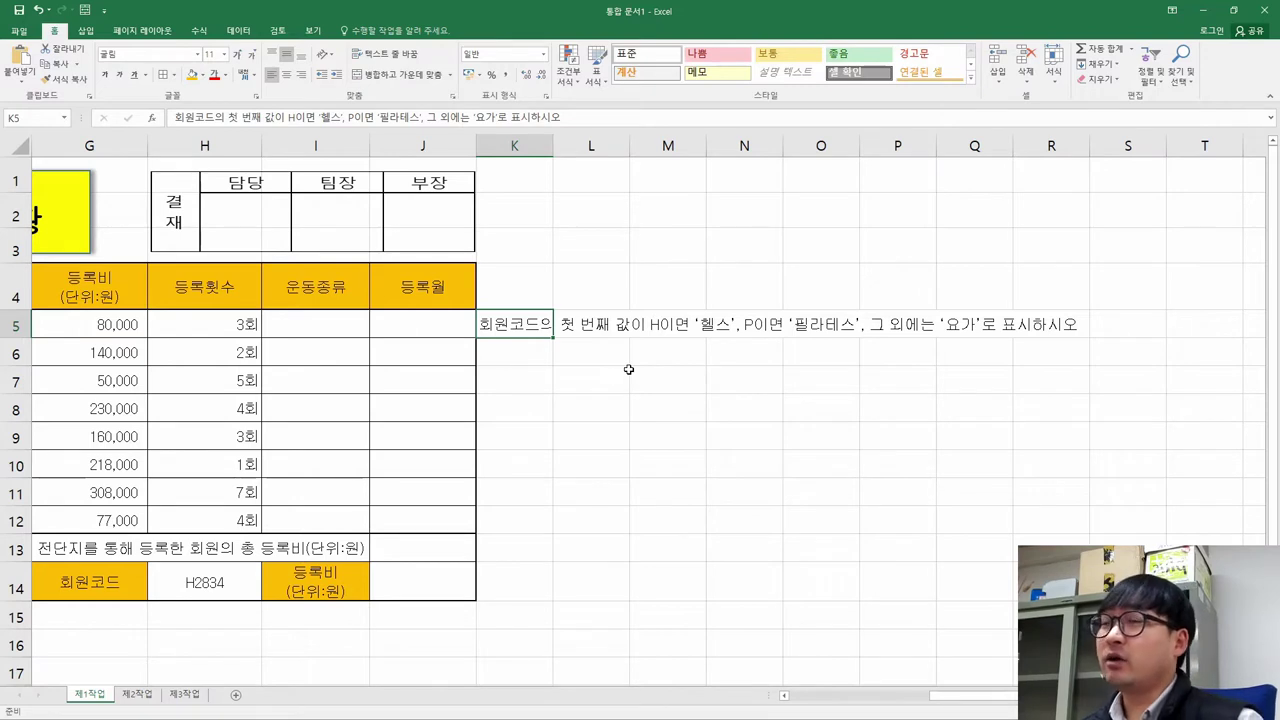
{"action": "key", "text": "Down"}
{"action": "type", "text": "만약"}
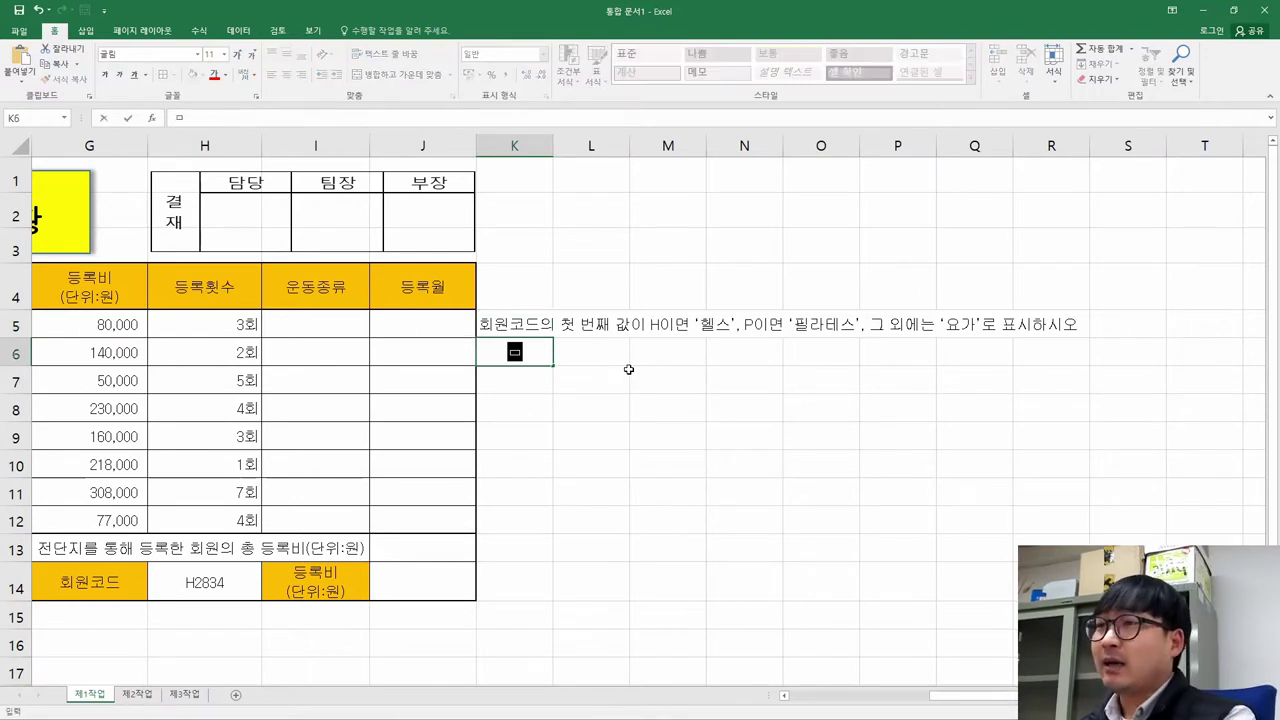
{"action": "key", "text": "Escape"}
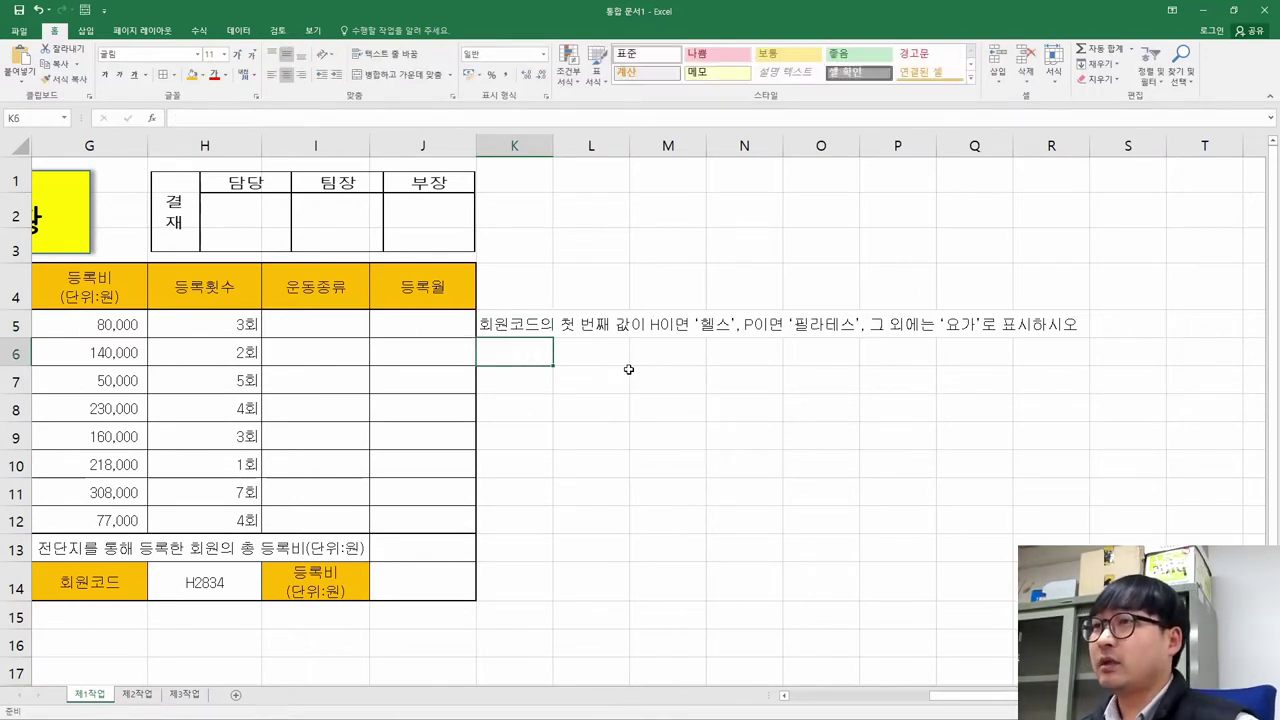
Left-align column K and enter the first part of the restated condition in K6: "만약 회원코드 첫 값=H, 헬스, 아니면,".
{"action": "left_click", "coordinate": [514, 146]}
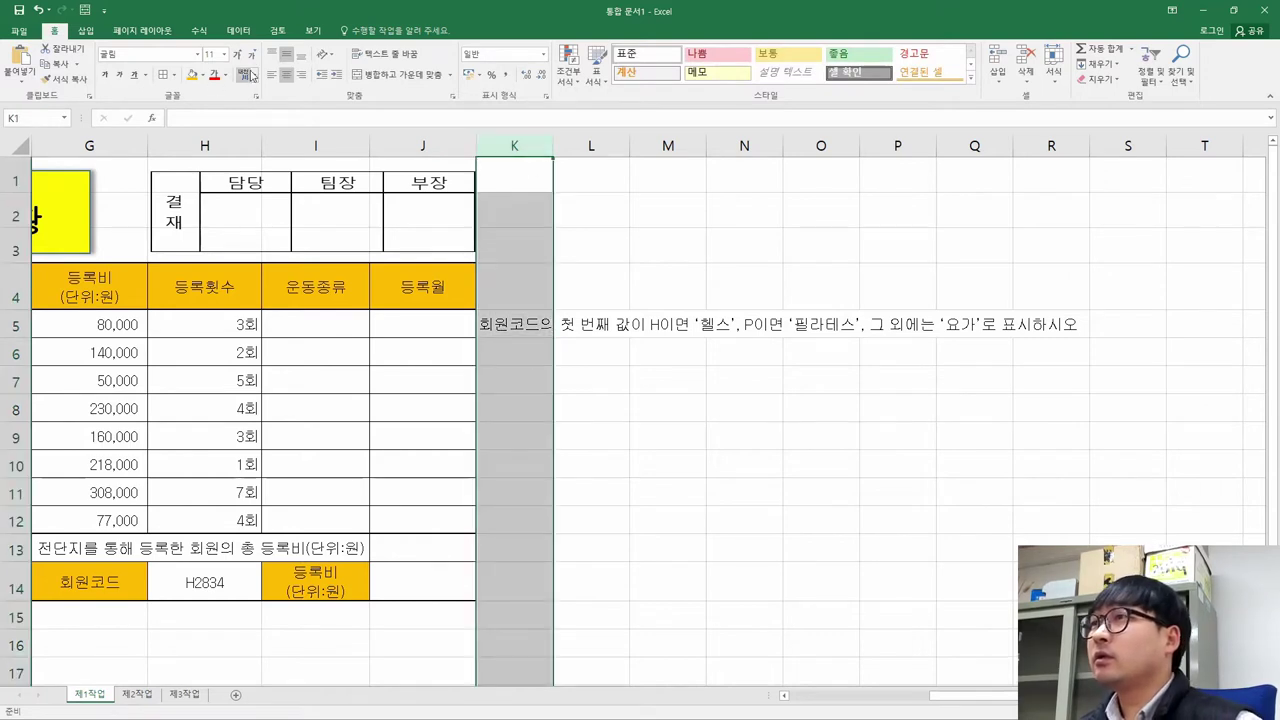
{"action": "left_click", "coordinate": [503, 355]}
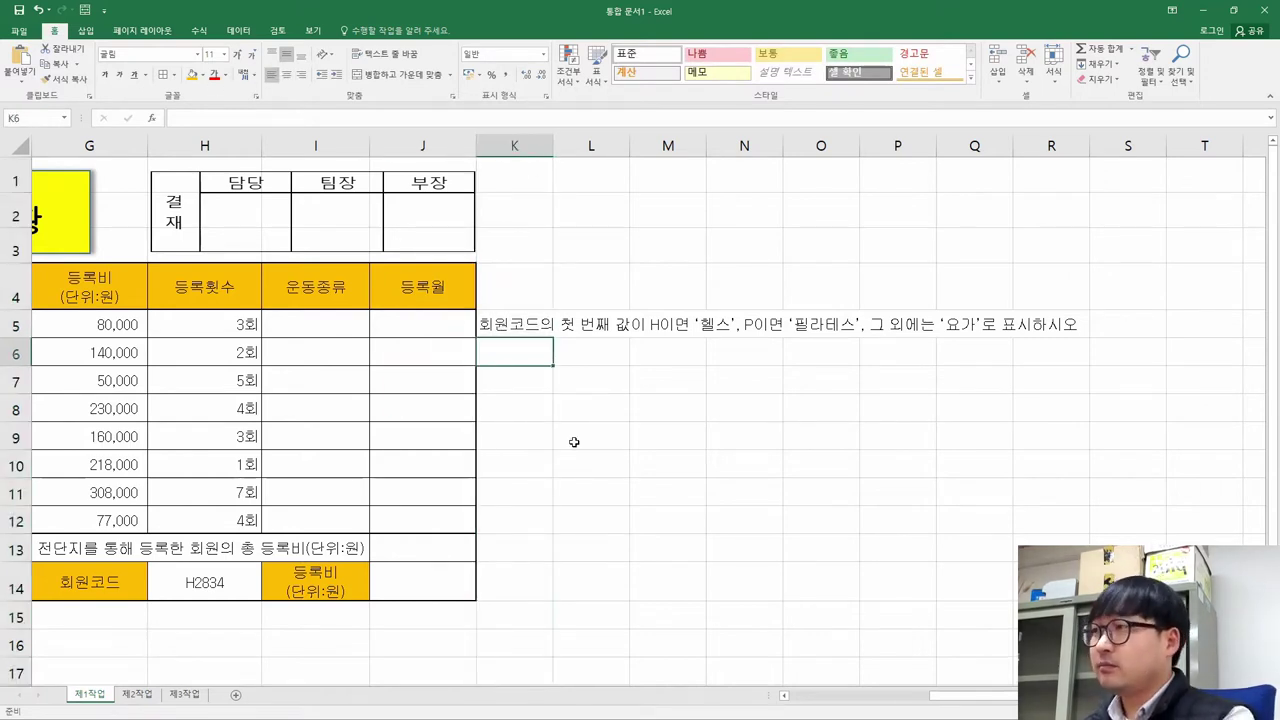
{"action": "type", "text": "만ㅇ 회원콛"}
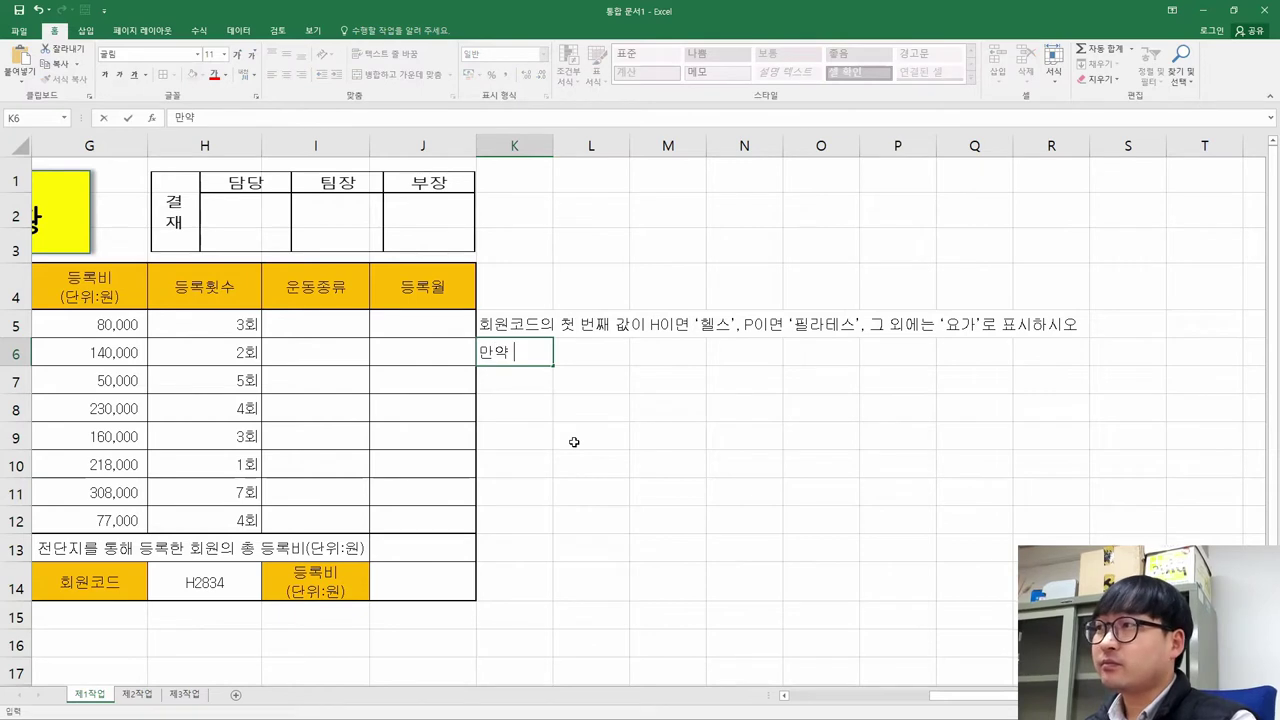
{"action": "type", "text": "드"}
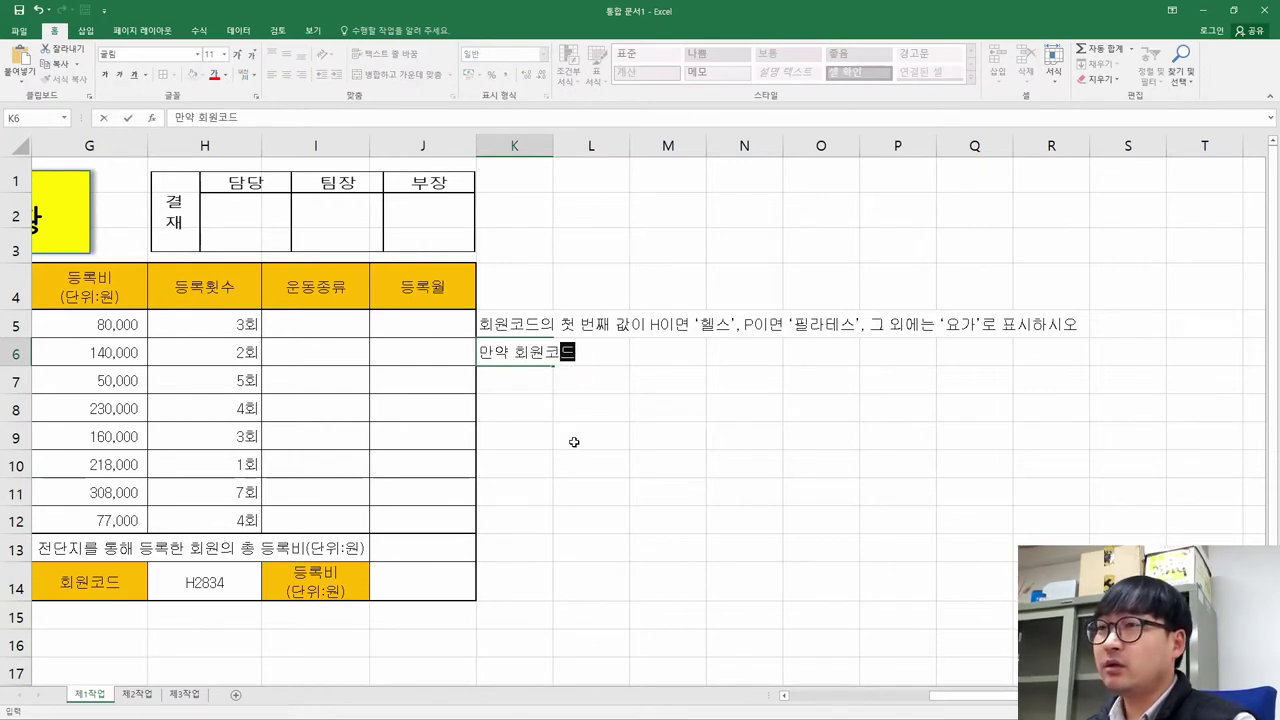
{"action": "type", "text": " ㅊ 값"}
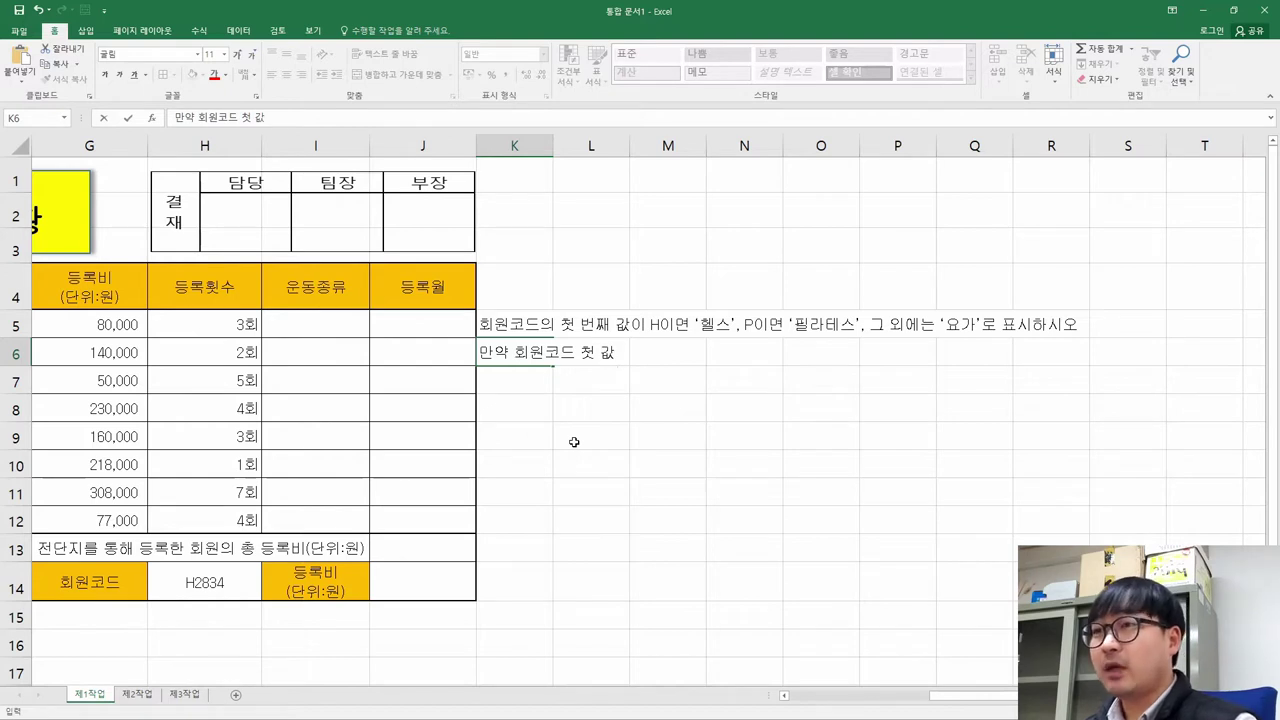
{"action": "type", "text": "="}
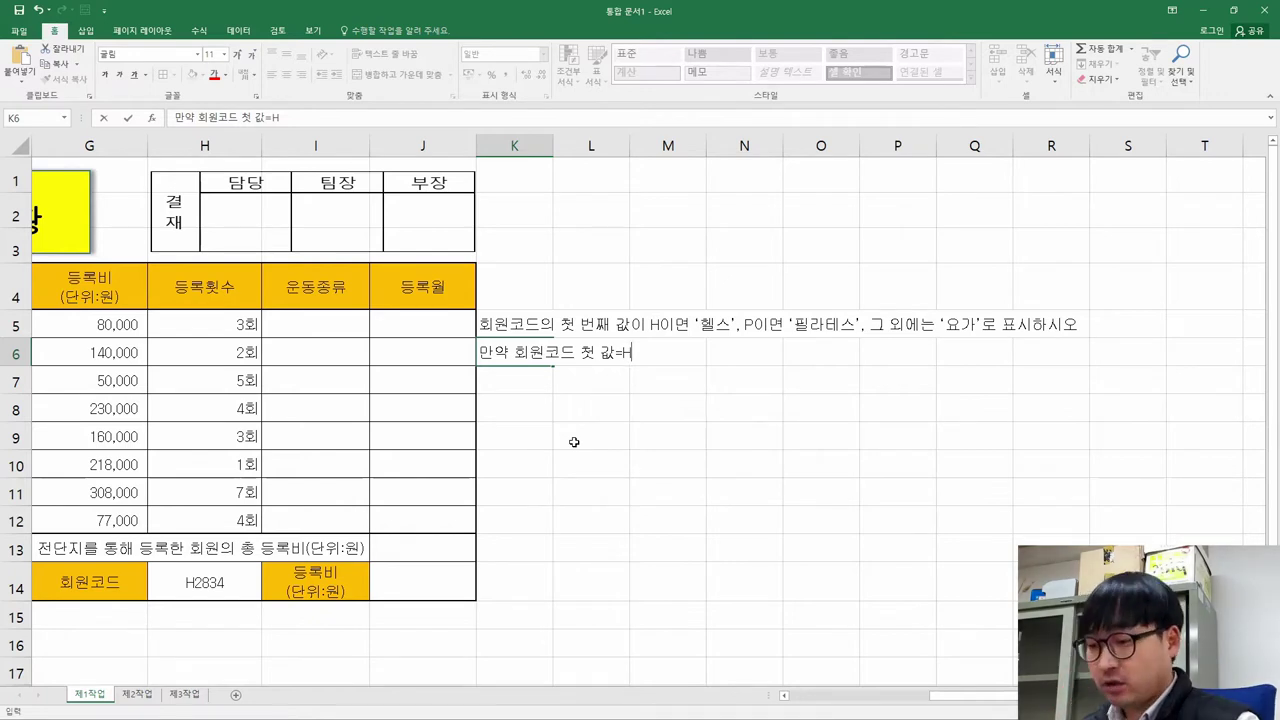
{"action": "type", "text": "H,"}
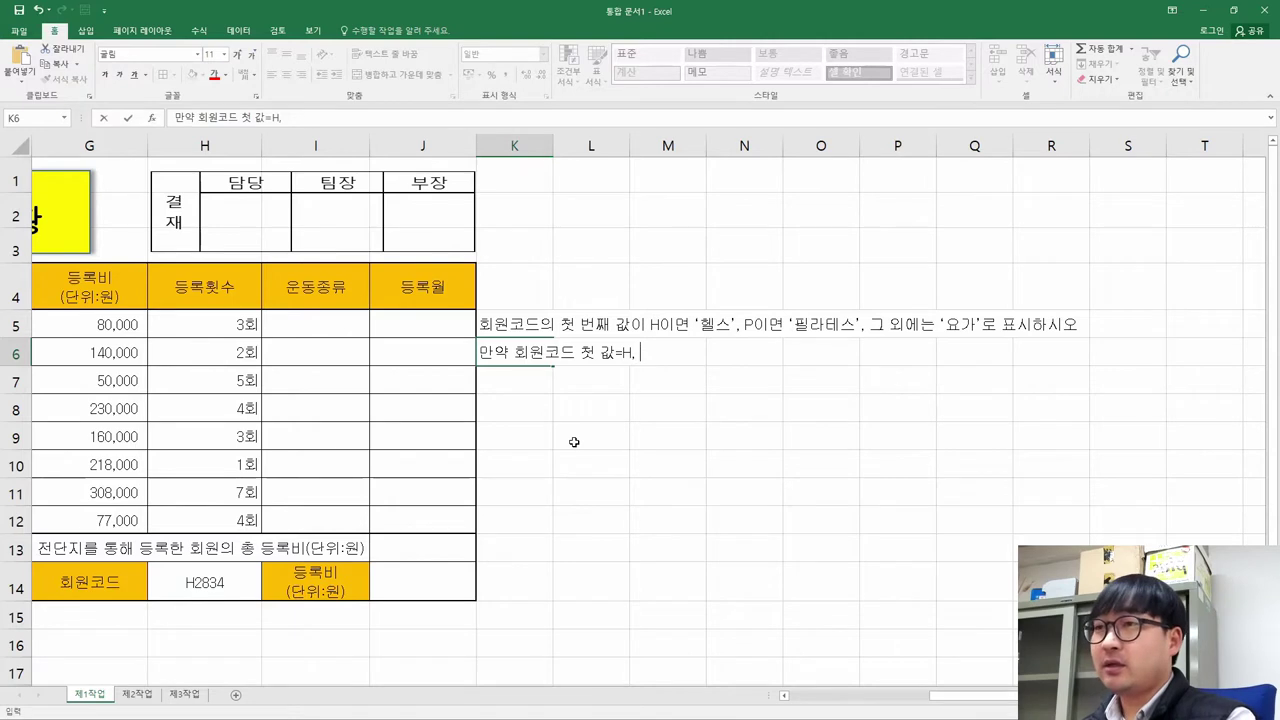
{"action": "type", "text": " 헬스"}
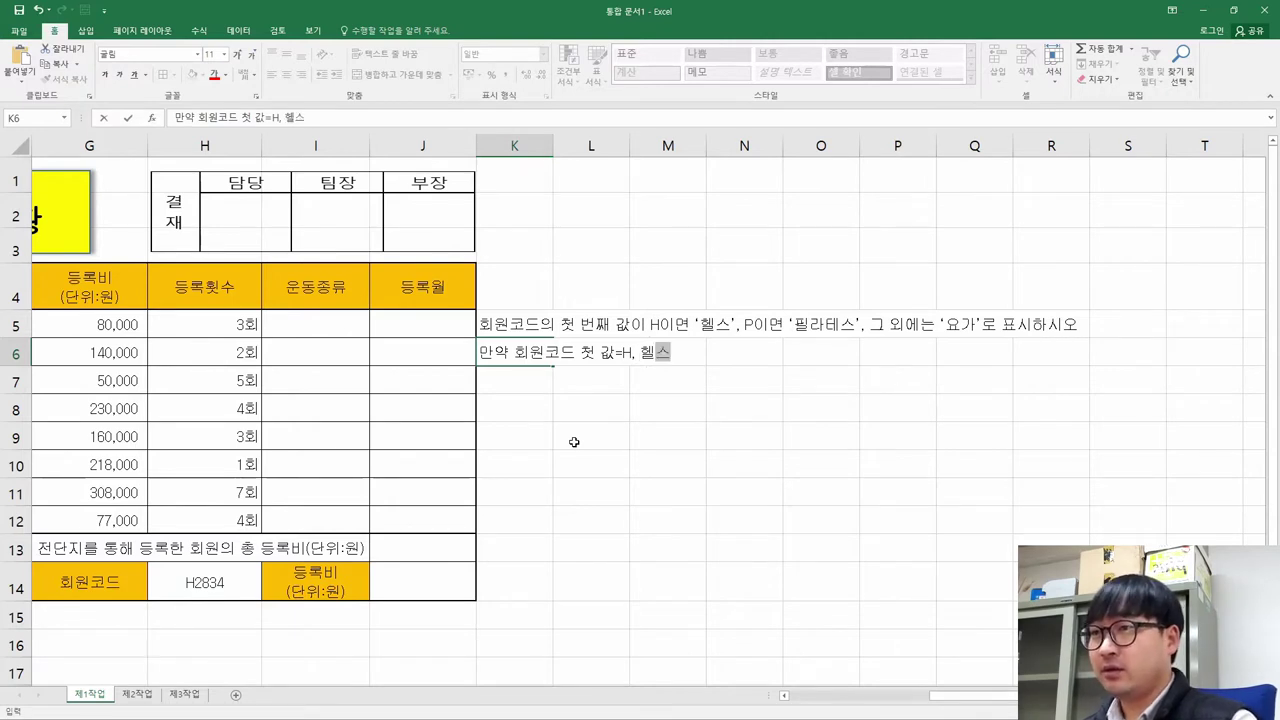
{"action": "type", "text": ", 아니면,"}
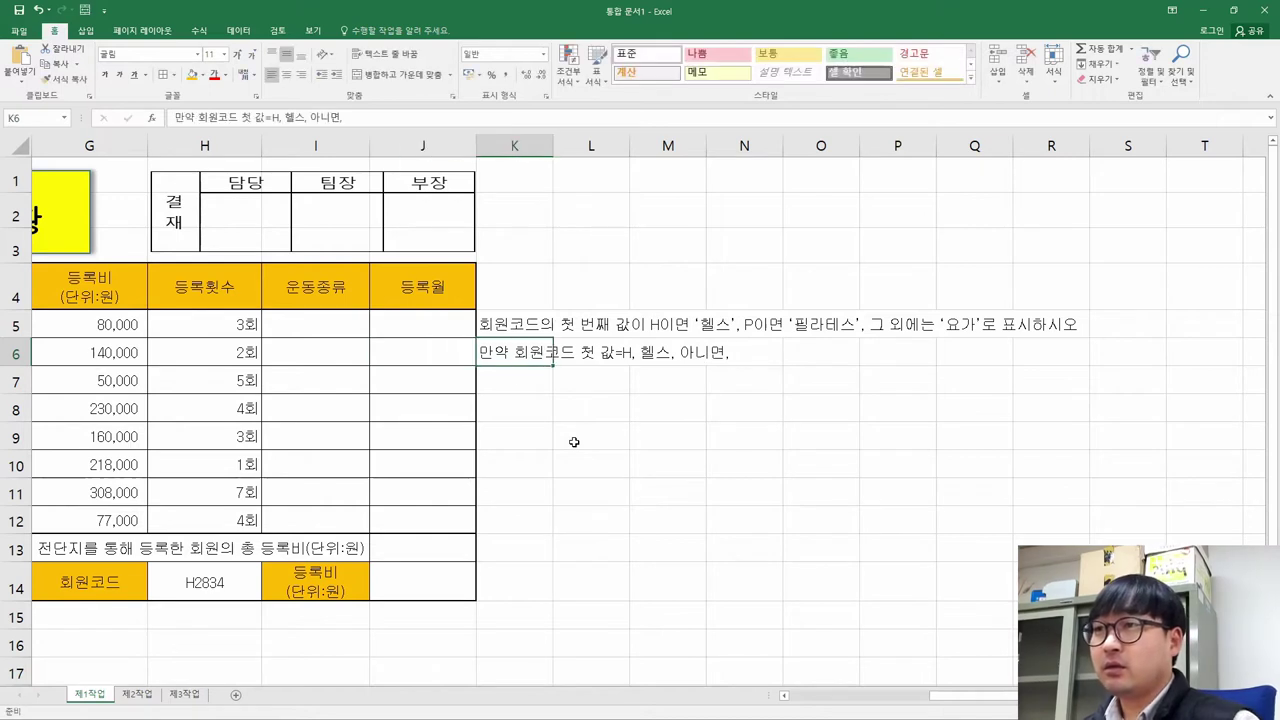
Duplicate the phrase "회원코드 첫 값=" from within K6 at the end of that cell's text.
{"action": "key", "text": "shift+Right"}
{"action": "key", "text": "shift+Right"}
{"action": "key", "text": "shift+Right"}
{"action": "key", "text": "shift+Right"}
{"action": "key", "text": "shift+Right"}
{"action": "key", "text": "shift+Right"}
{"action": "key", "text": "shift+Right"}
{"action": "key", "text": "shift+Right"}
{"action": "key", "text": "shift+Right"}
{"action": "key", "text": "ctrl+c"}
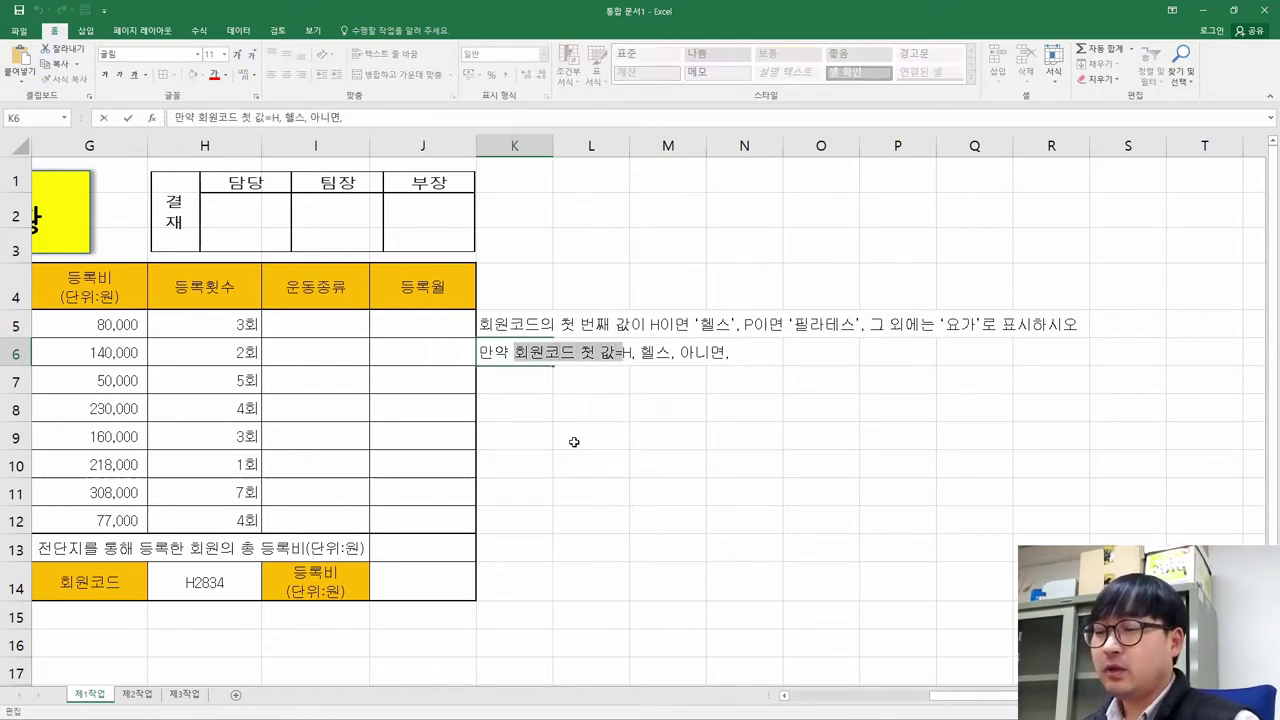
{"action": "key", "text": "End"}
{"action": "key", "text": "ctrl+v"}
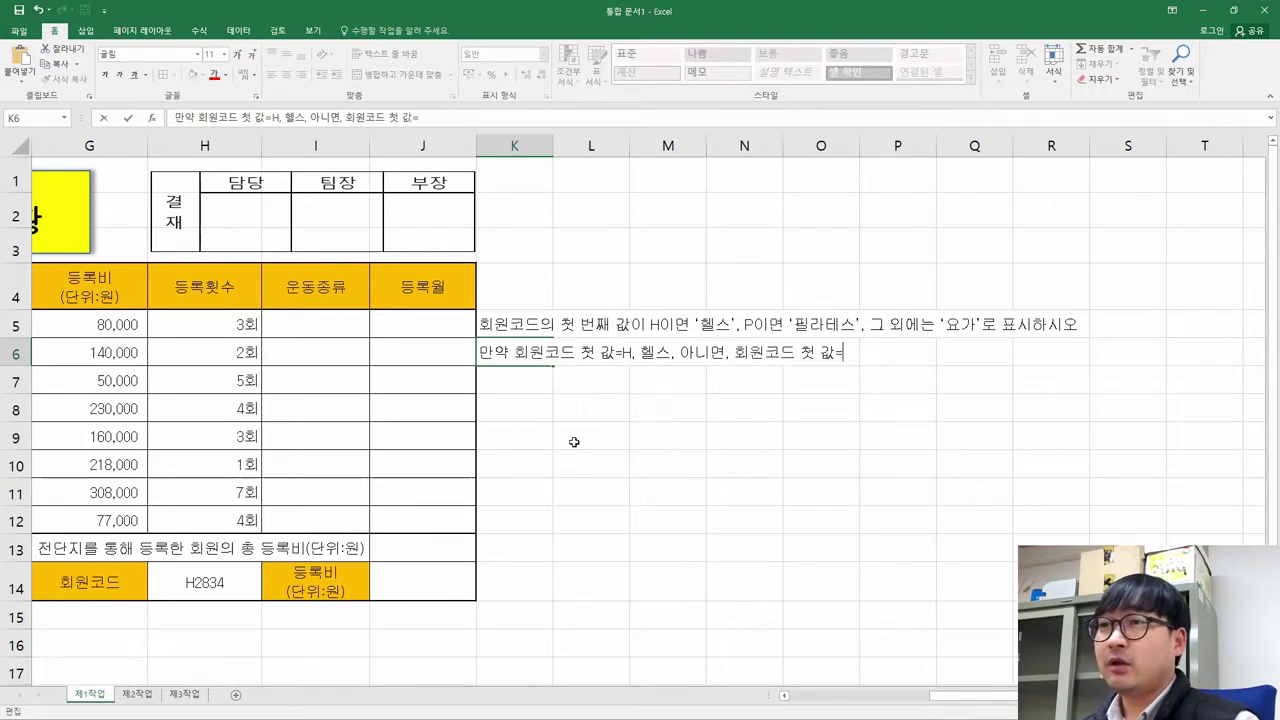
Complete the restated condition in K6 by adding "P, 필라테스, 요가" after the repeated phrase.
{"action": "key", "text": "BackSpace"}
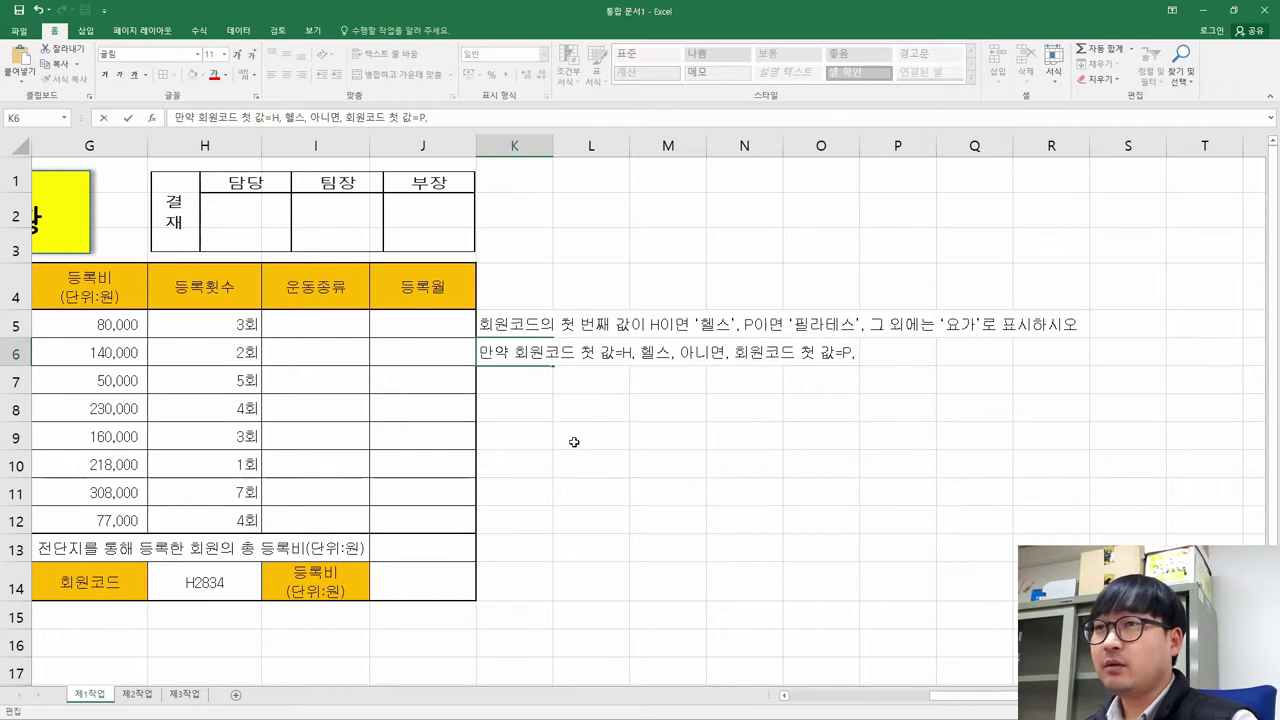
{"action": "type", "text": "P, 필라텟그"}
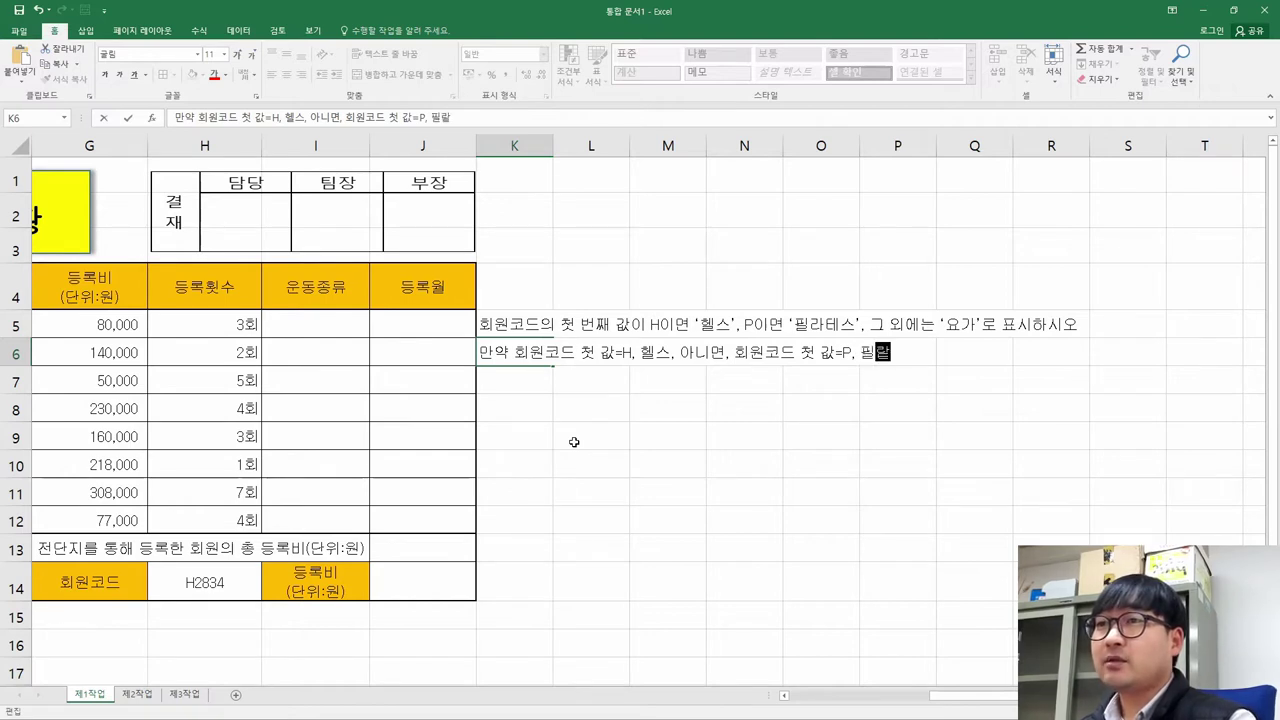
{"action": "key", "text": "BackSpace"}
{"action": "key", "text": "BackSpace"}
{"action": "key", "text": "BackSpace"}
{"action": "type", "text": "테스"}
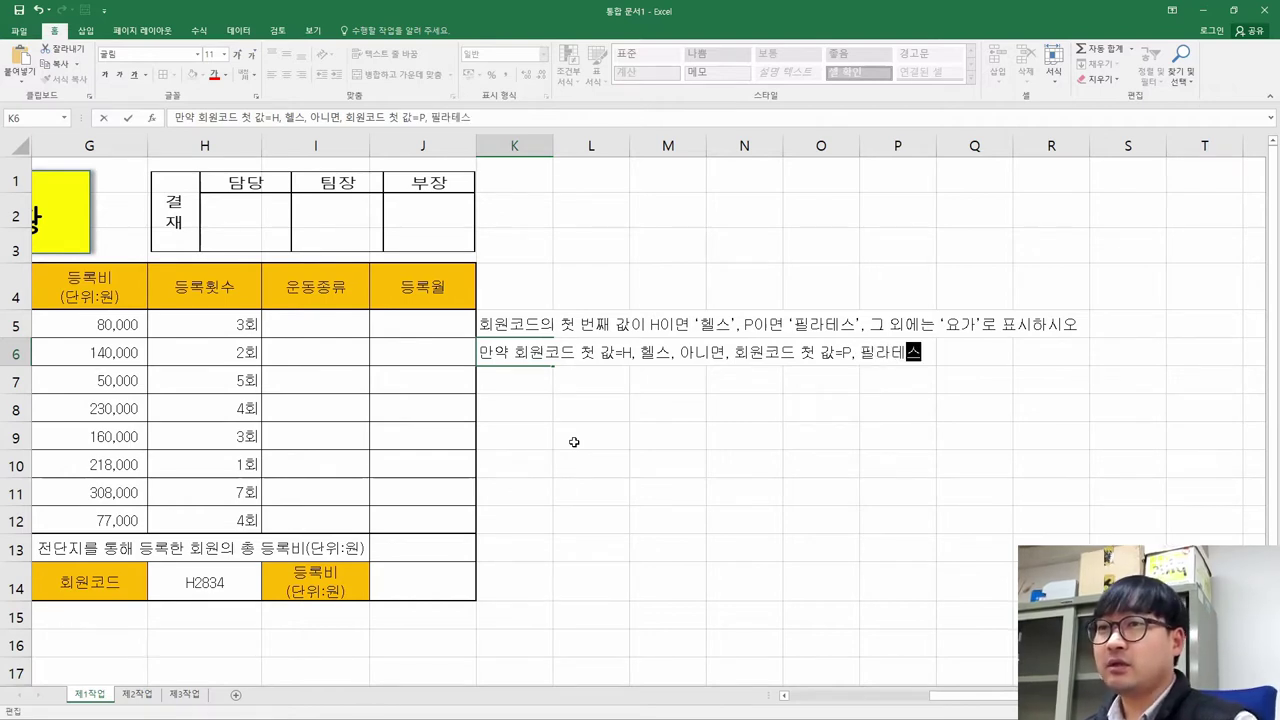
{"action": "type", "text": ", 요"}
{"action": "key", "text": "BackSpace"}
{"action": "key", "text": "BackSpace"}
{"action": "type", "text": "요가"}
{"action": "key", "text": "Return"}
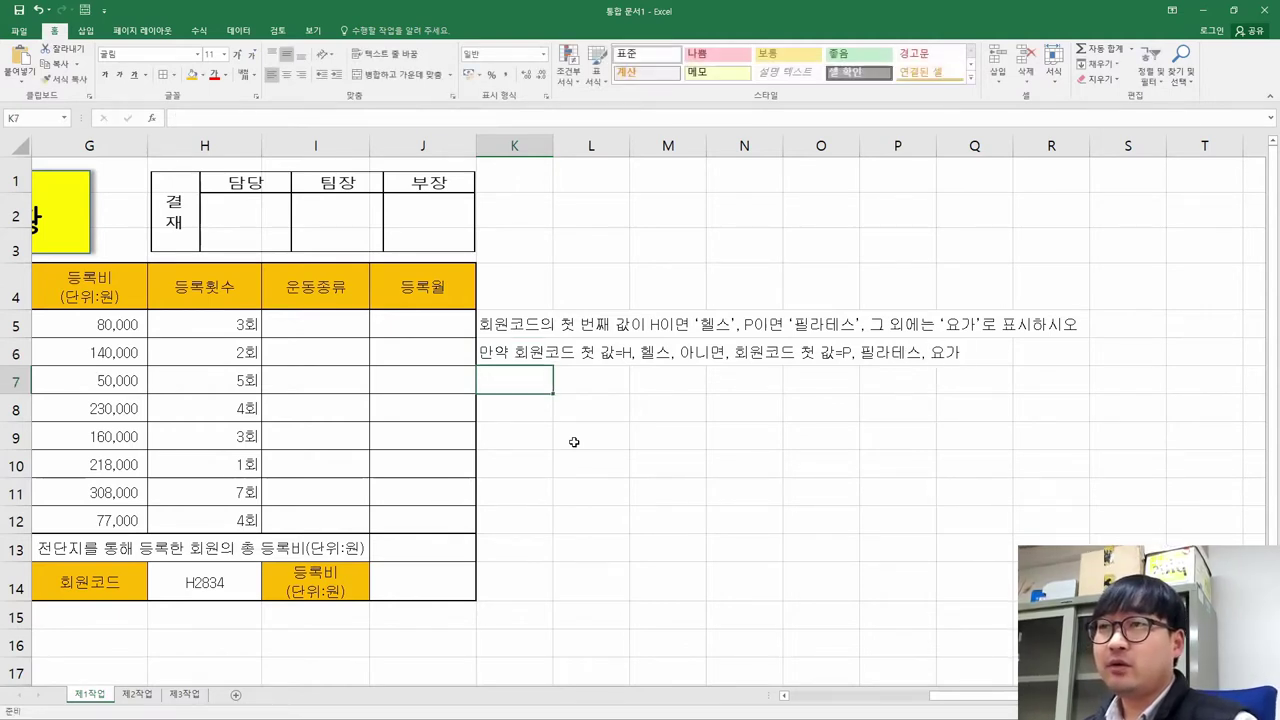
{"action": "key", "text": "Up"}
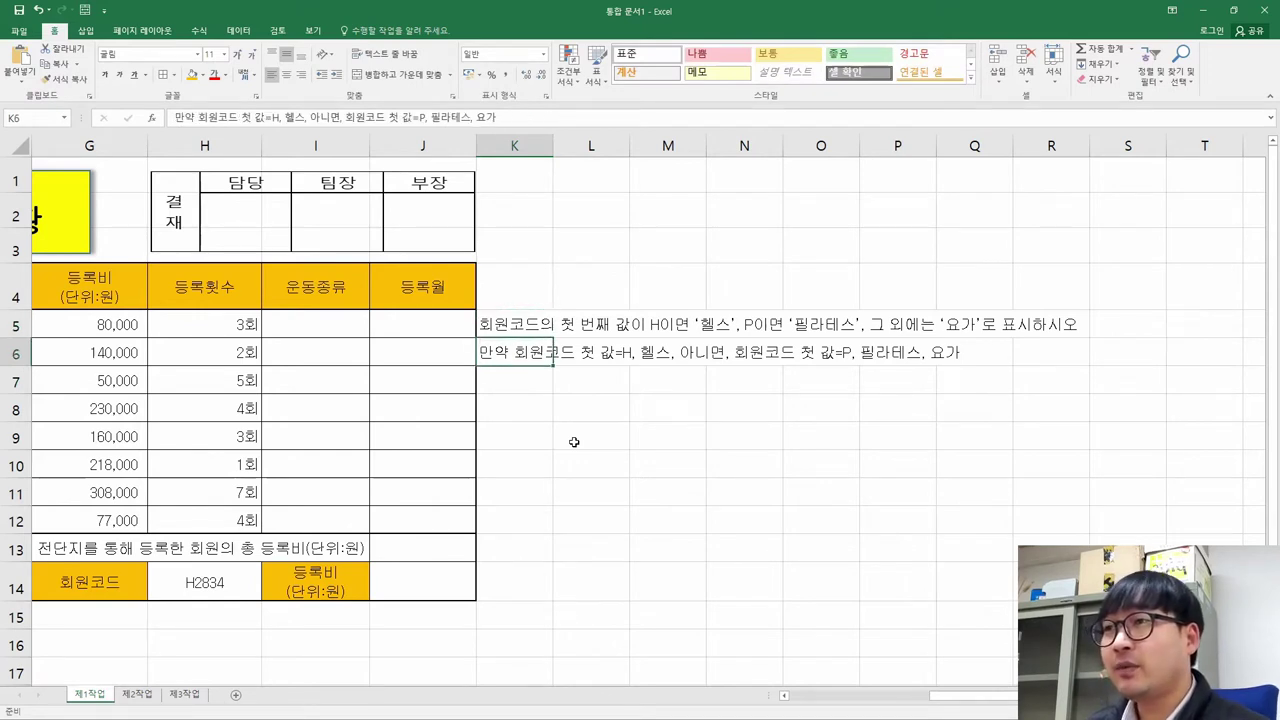
{"action": "key", "text": "Down"}
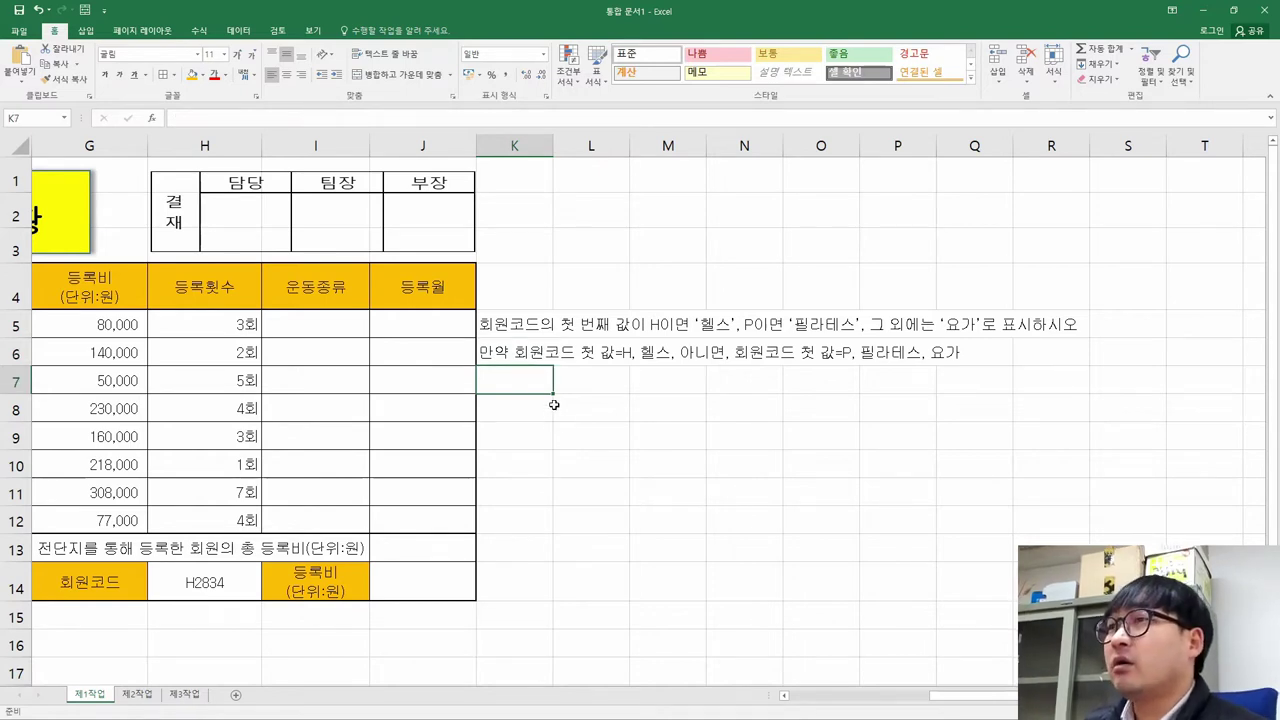
Search the function wizard for "if" from cell K7 and open the IF function's arguments.
{"action": "left_click", "coordinate": [153, 120]}
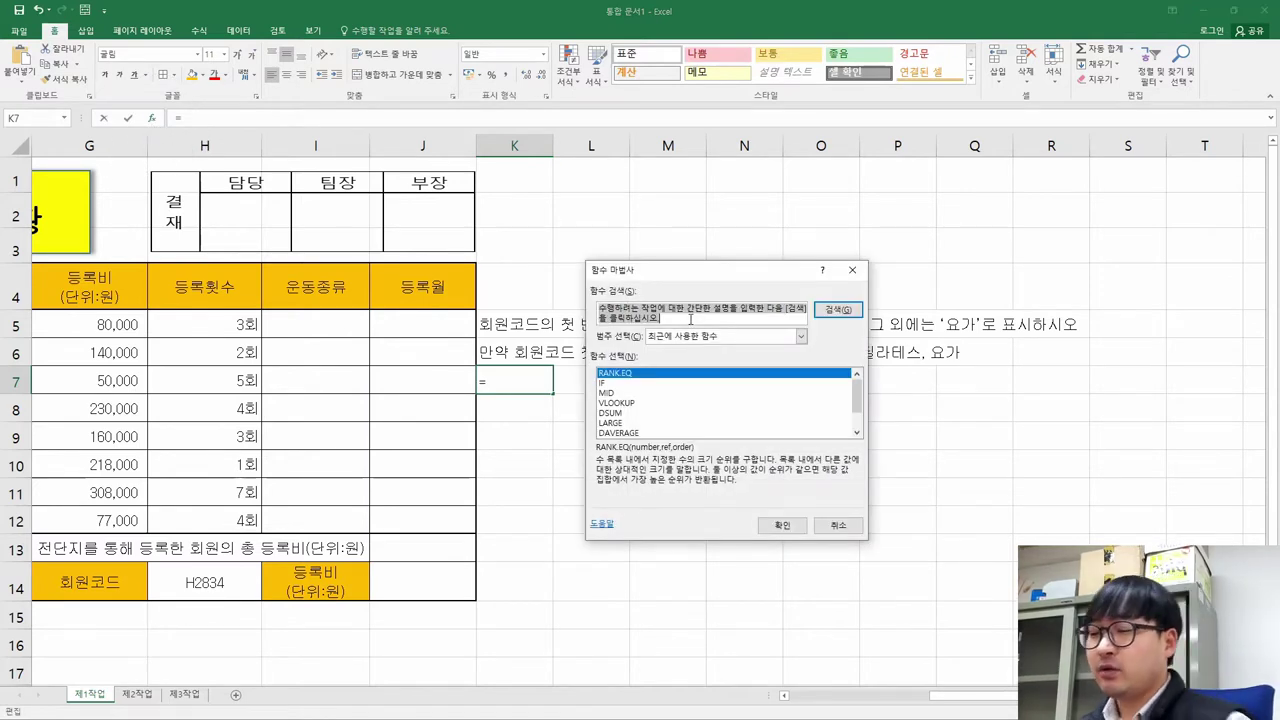
{"action": "left_click", "coordinate": [690, 318]}
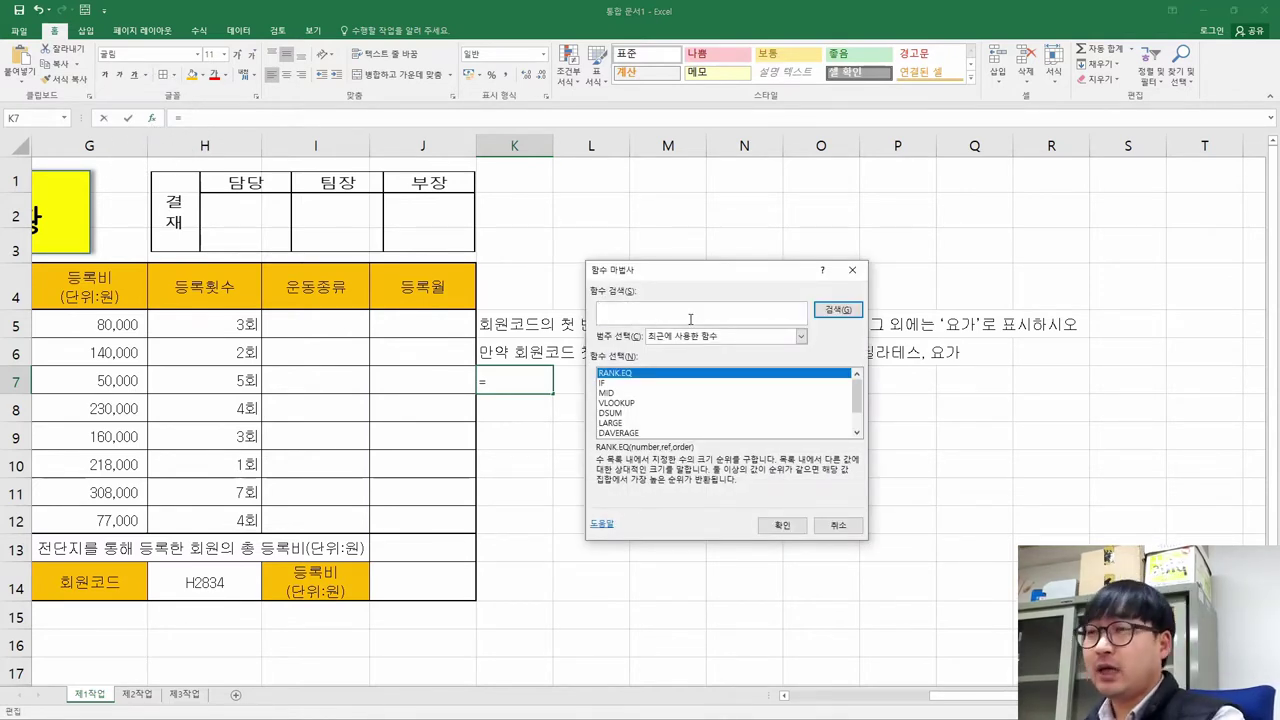
{"action": "left_click", "coordinate": [838, 310]}
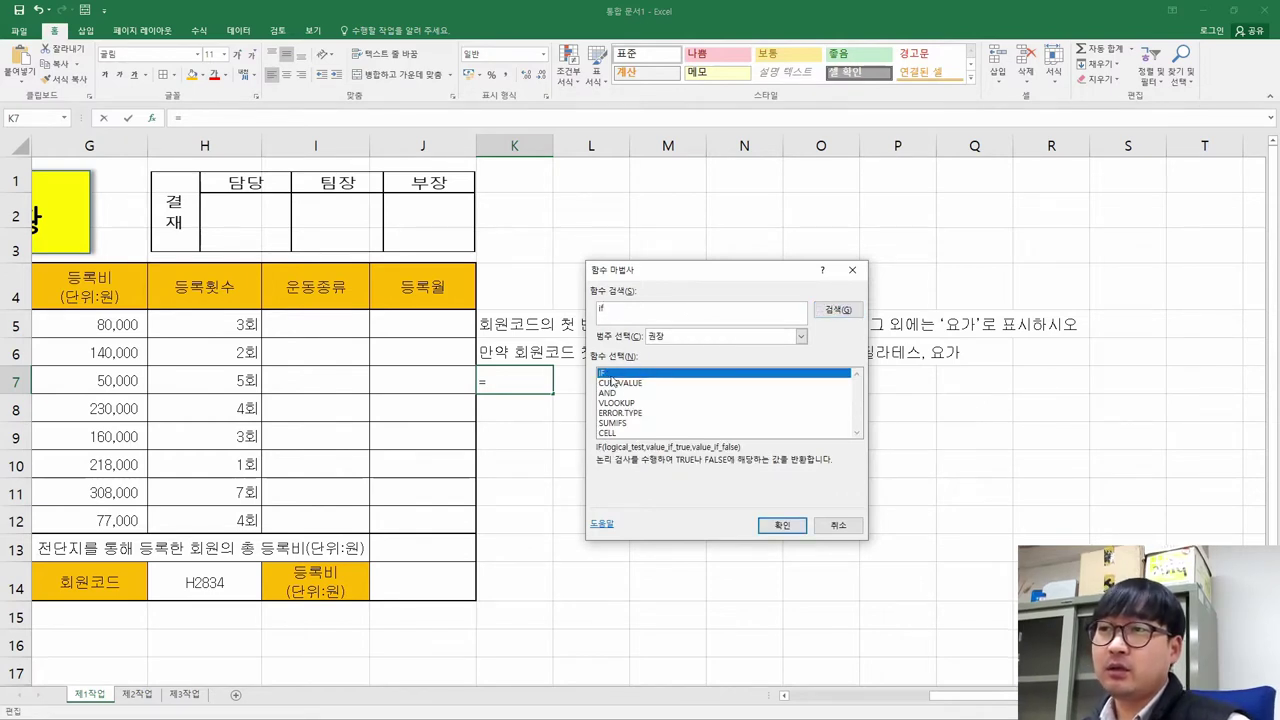
{"action": "left_click", "coordinate": [782, 525]}
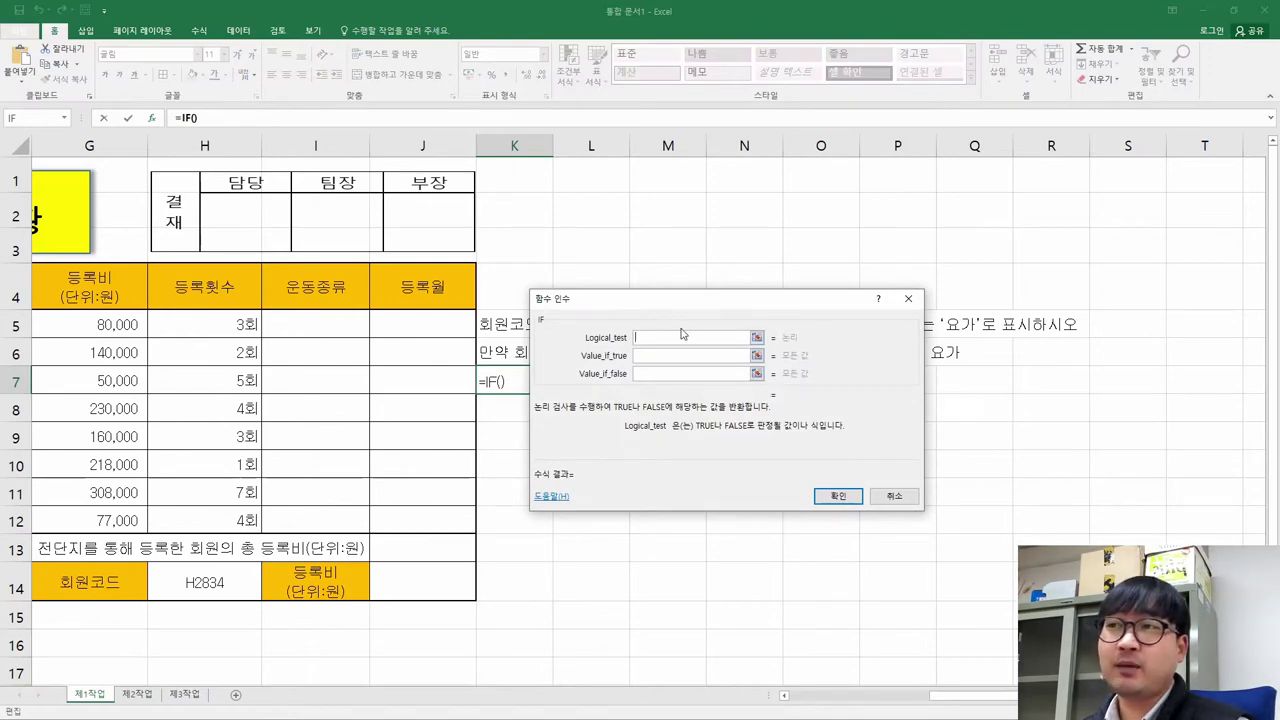
{"action": "key", "text": "Escape"}
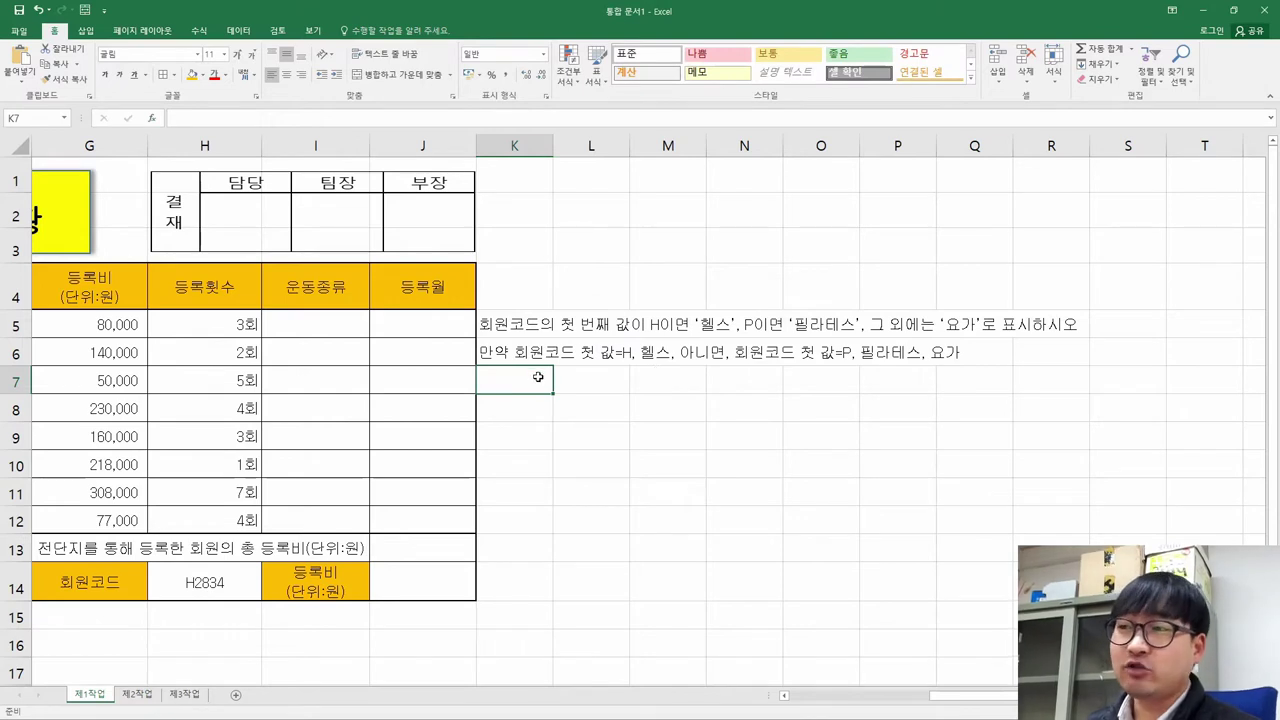
Start an IF formula in K7 and examine the descriptions of its Logical_test, Value_if_true and Value_if_false arguments.
{"action": "type", "text": "="}
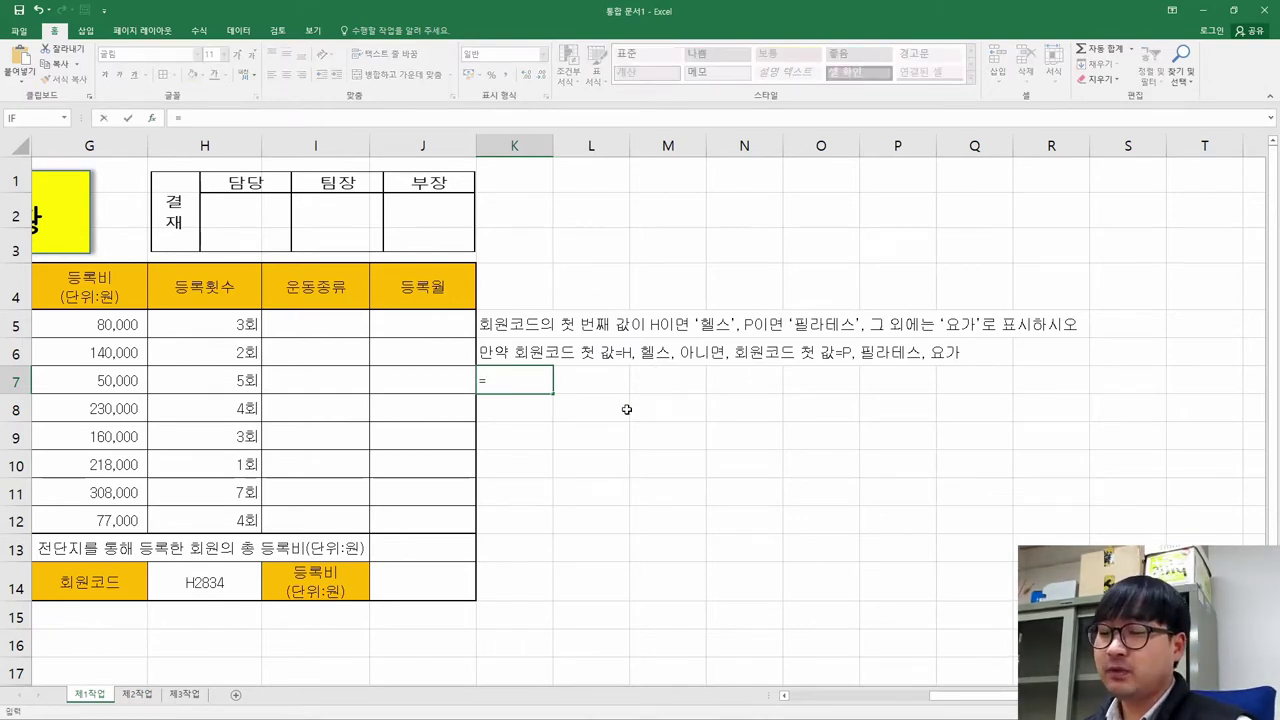
{"action": "type", "text": "if"}
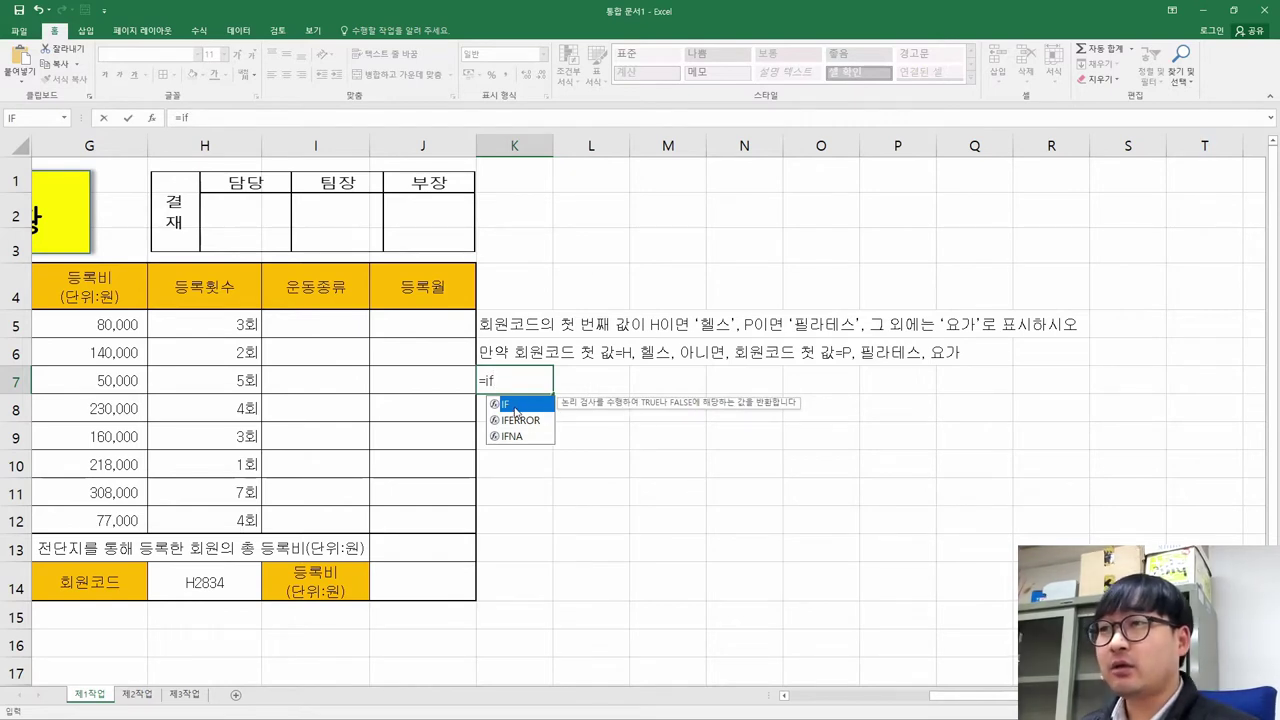
{"action": "double_click", "coordinate": [516, 405]}
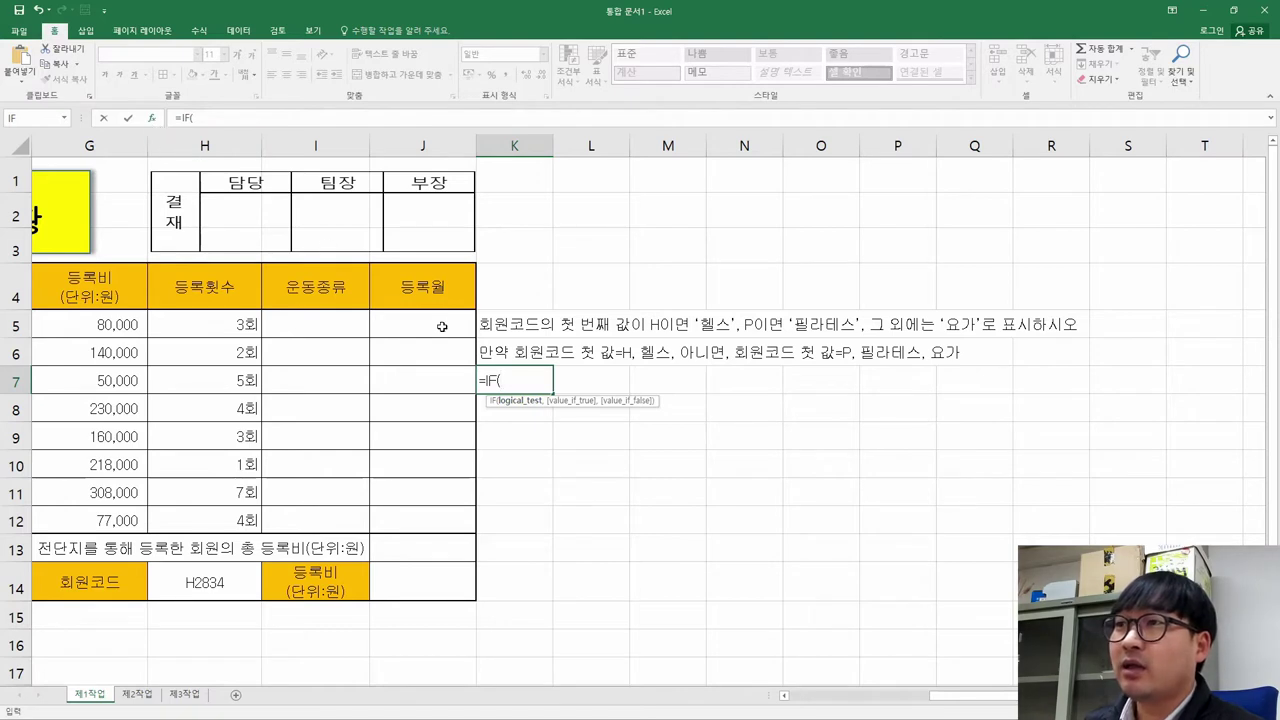
{"action": "left_click", "coordinate": [153, 119]}
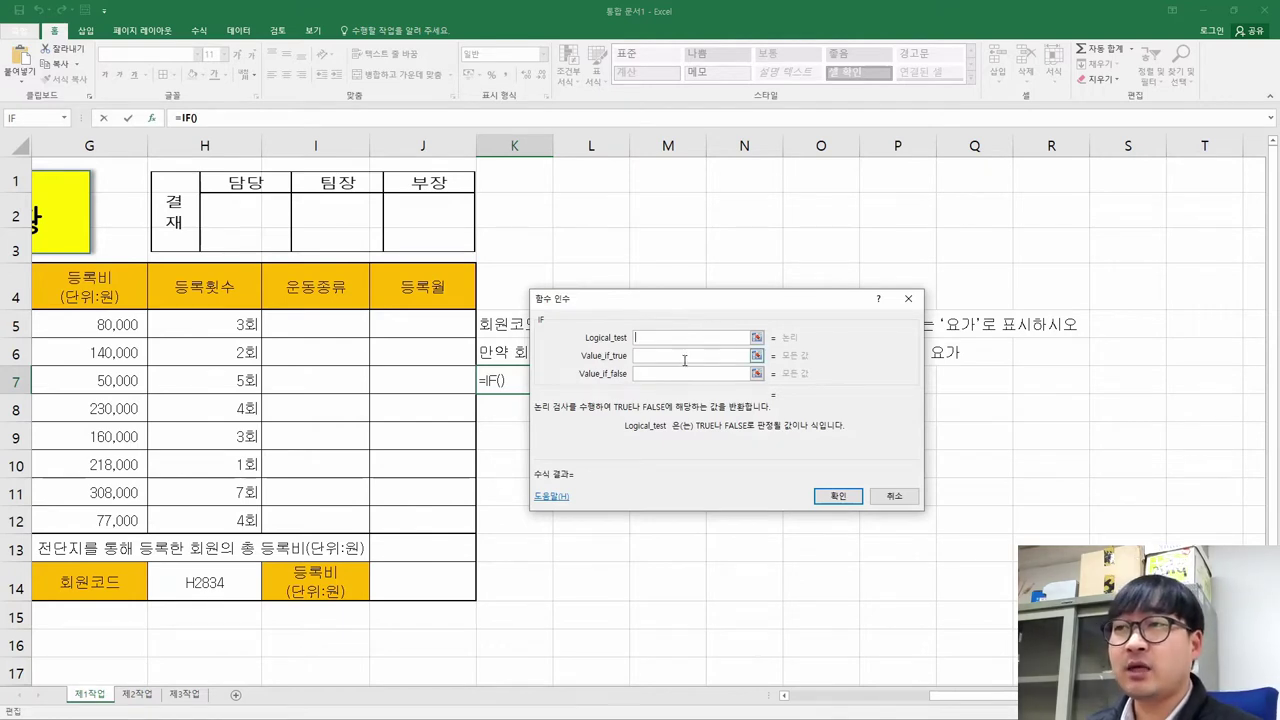
{"action": "left_click_drag", "start_coordinate": [680, 300], "coordinate": [716, 390]}
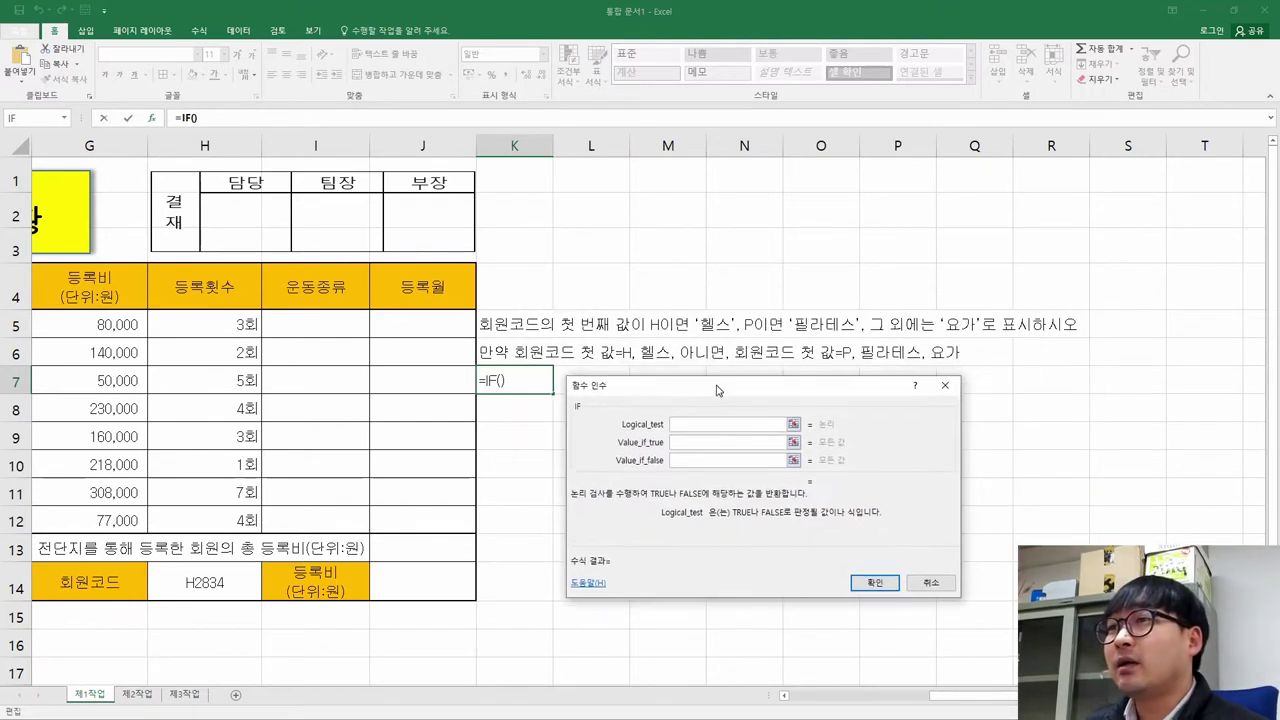
{"action": "left_click", "coordinate": [745, 442]}
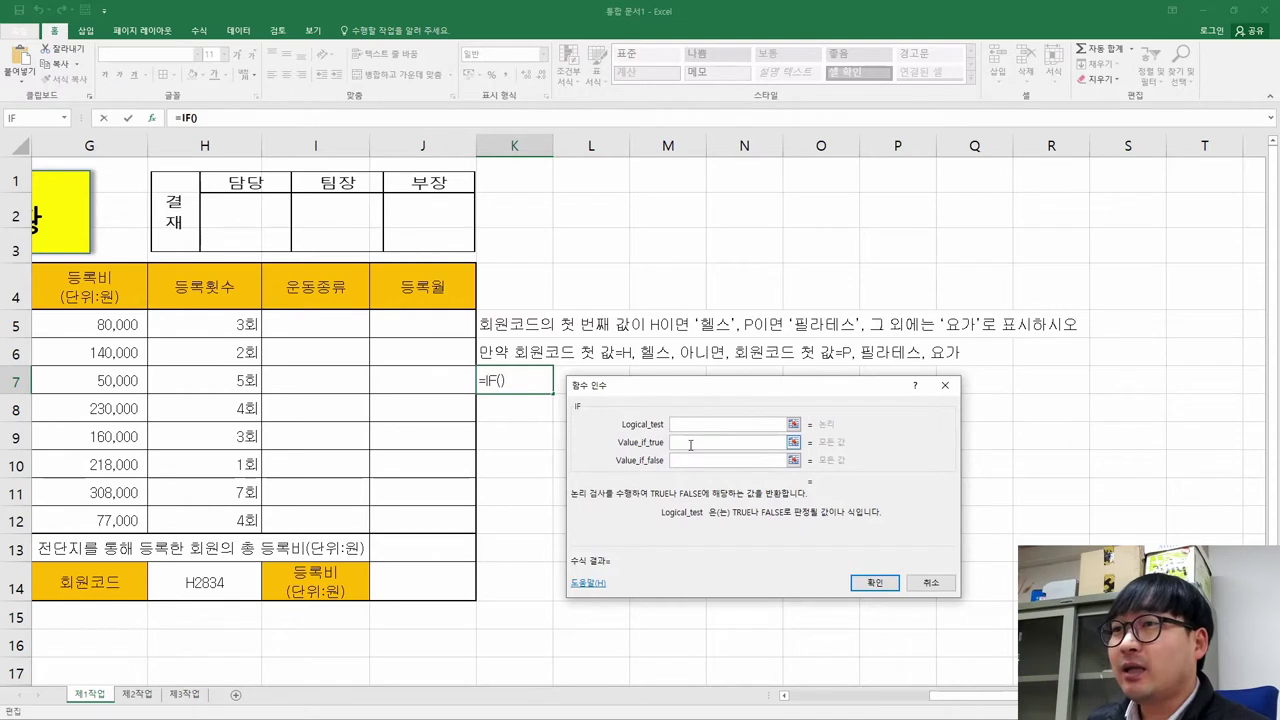
{"action": "left_click", "coordinate": [690, 460]}
{"action": "left_click", "coordinate": [687, 424]}
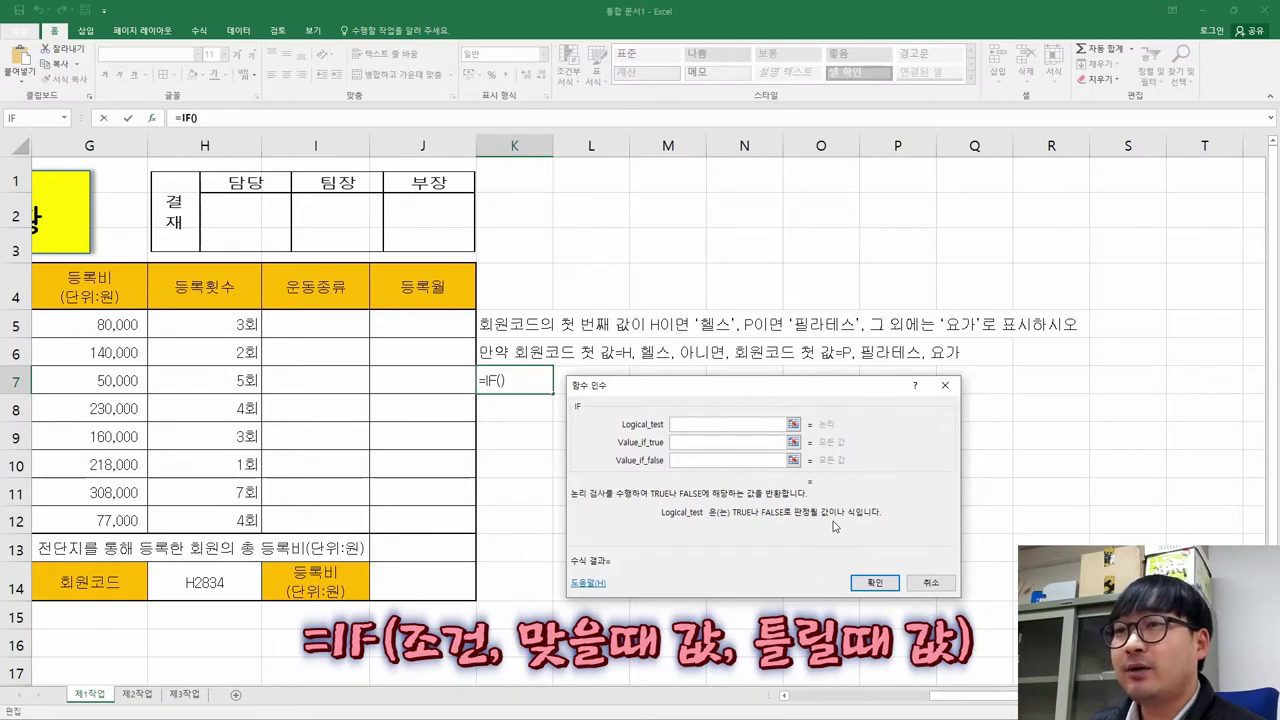
{"action": "left_click", "coordinate": [690, 442]}
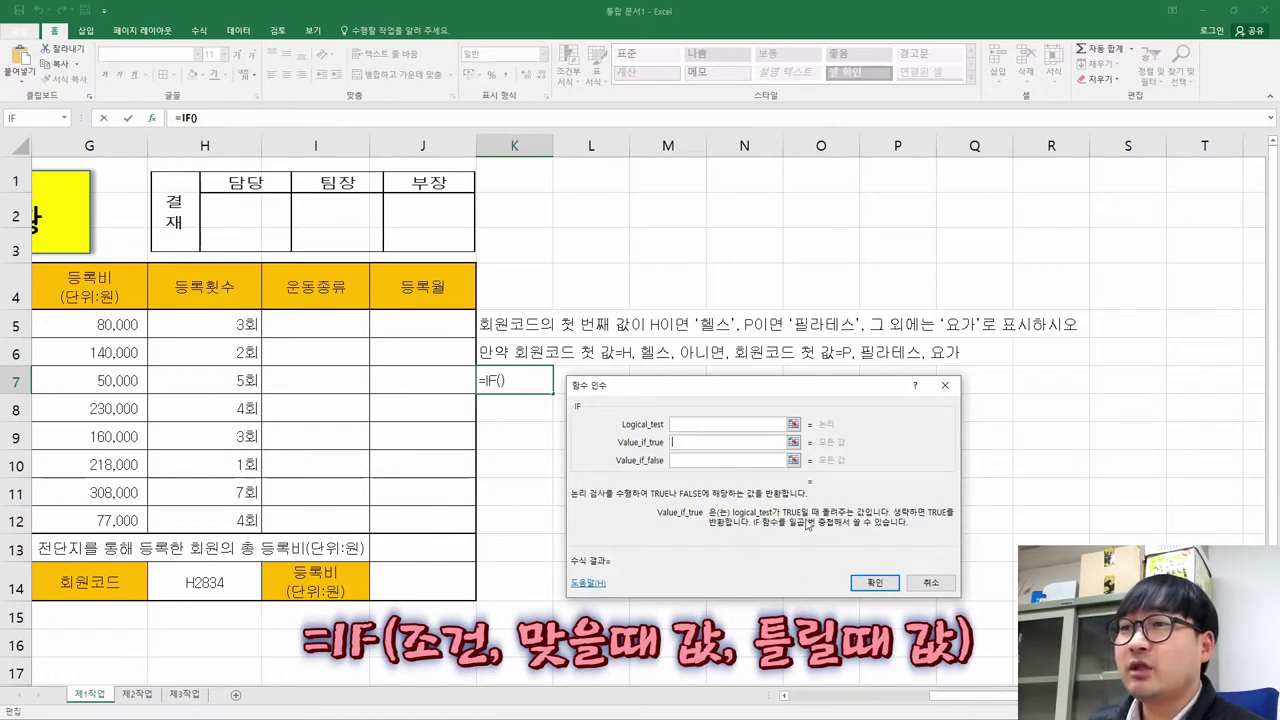
{"action": "left_click", "coordinate": [681, 462]}
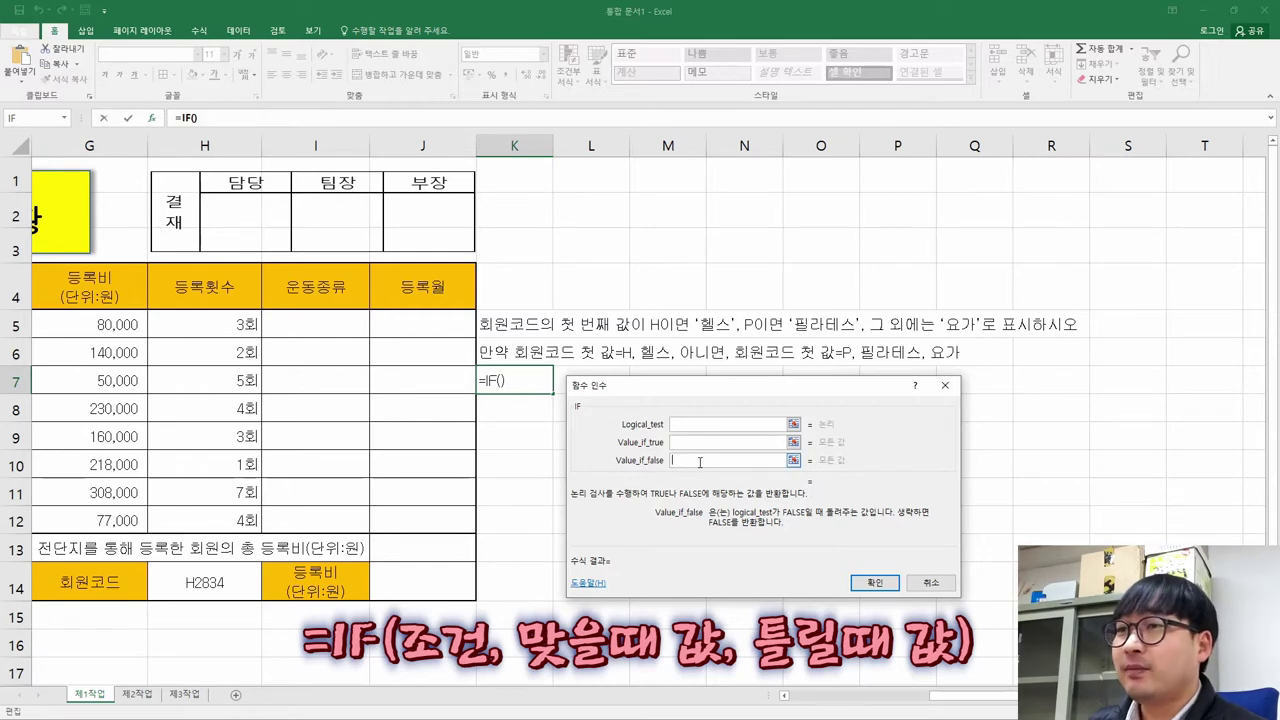
{"action": "left_click", "coordinate": [930, 582]}
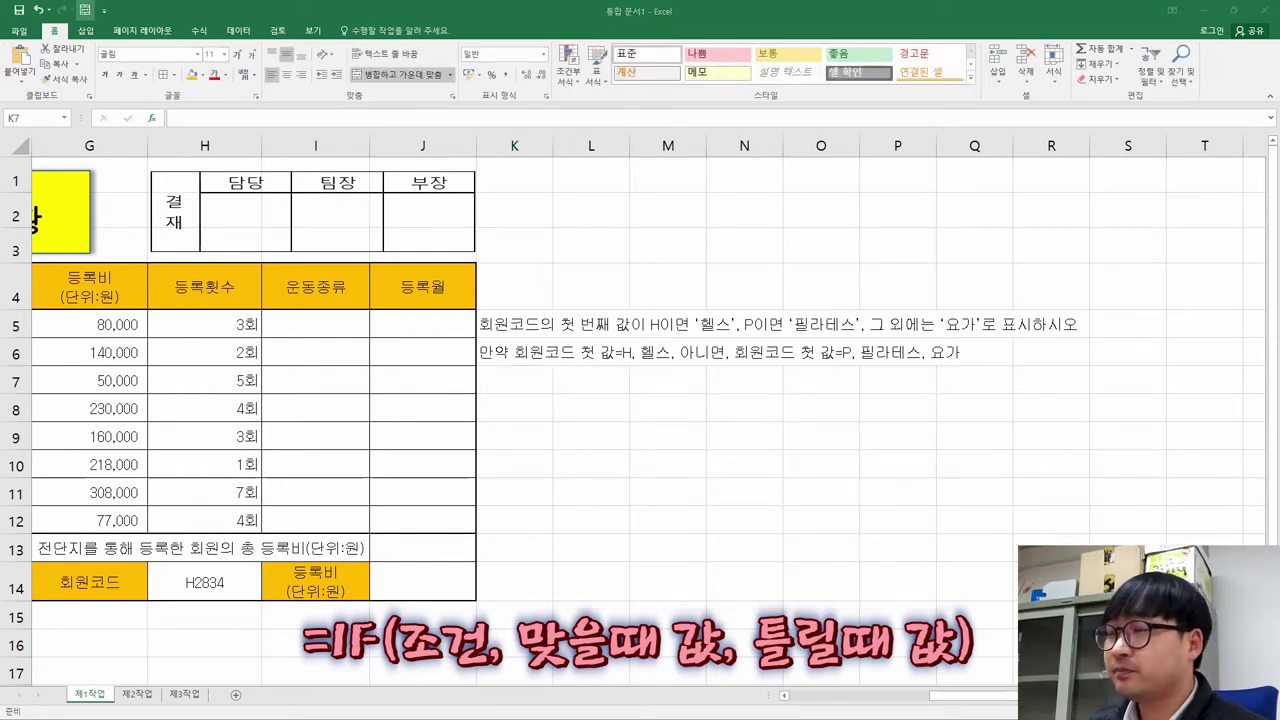
Put the IF syntax note "=IF(조건, 맞을때 값, 틀릴때 값)" into cell K7 as plain text.
{"action": "left_click", "coordinate": [525, 380]}
{"action": "type", "text": "=IF(조건, 맞을때 값, 틀릴때 값)"}
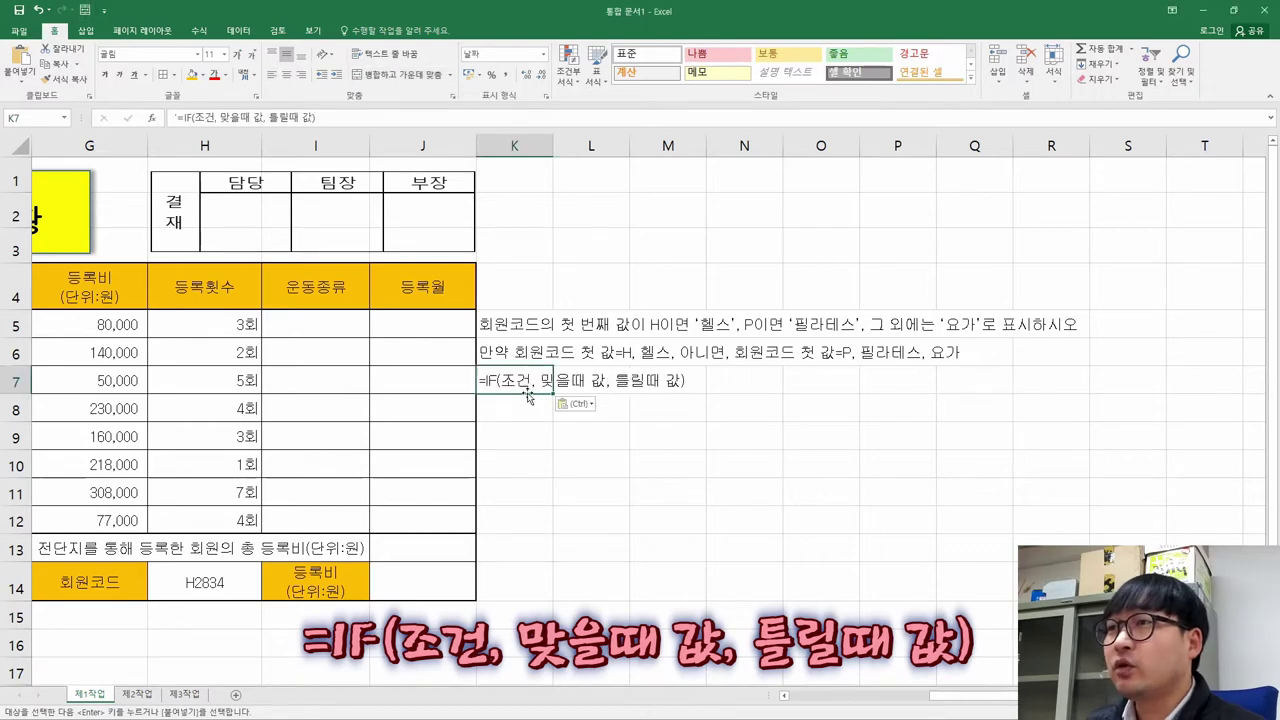
{"action": "left_click", "coordinate": [519, 413]}
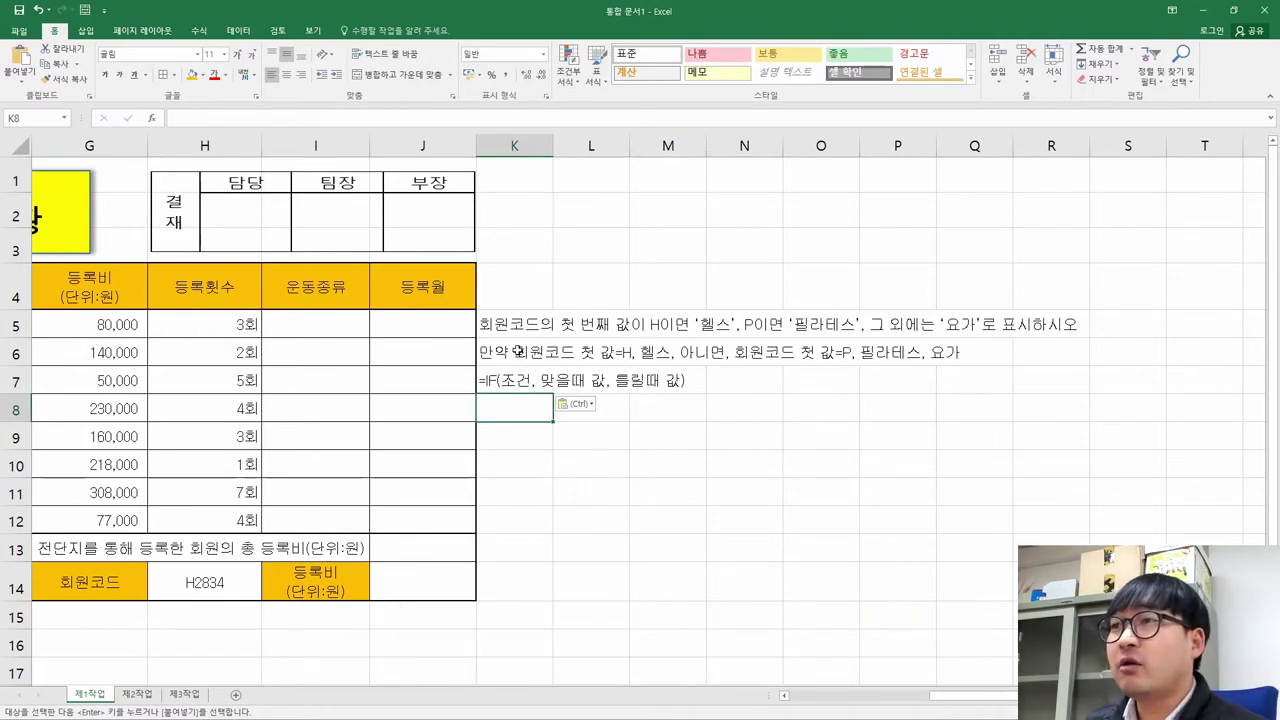
{"action": "key", "text": "ctrl"}
{"action": "key", "text": "Escape"}
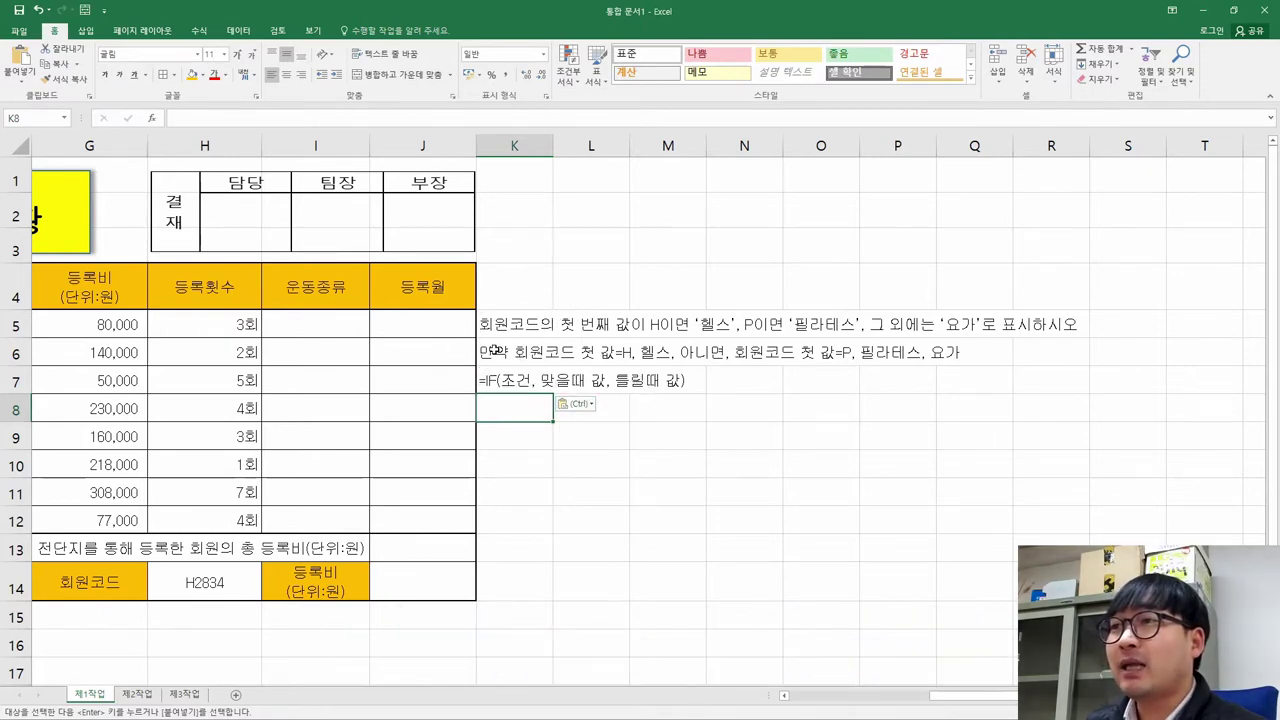
Repeat the IF syntax note in K8 and replace its "조건" with "회원코드 첫 값=H" copied from K6.
{"action": "type", "text": "=IF(조건, 맞을때 값, 틀릴때 값)"}
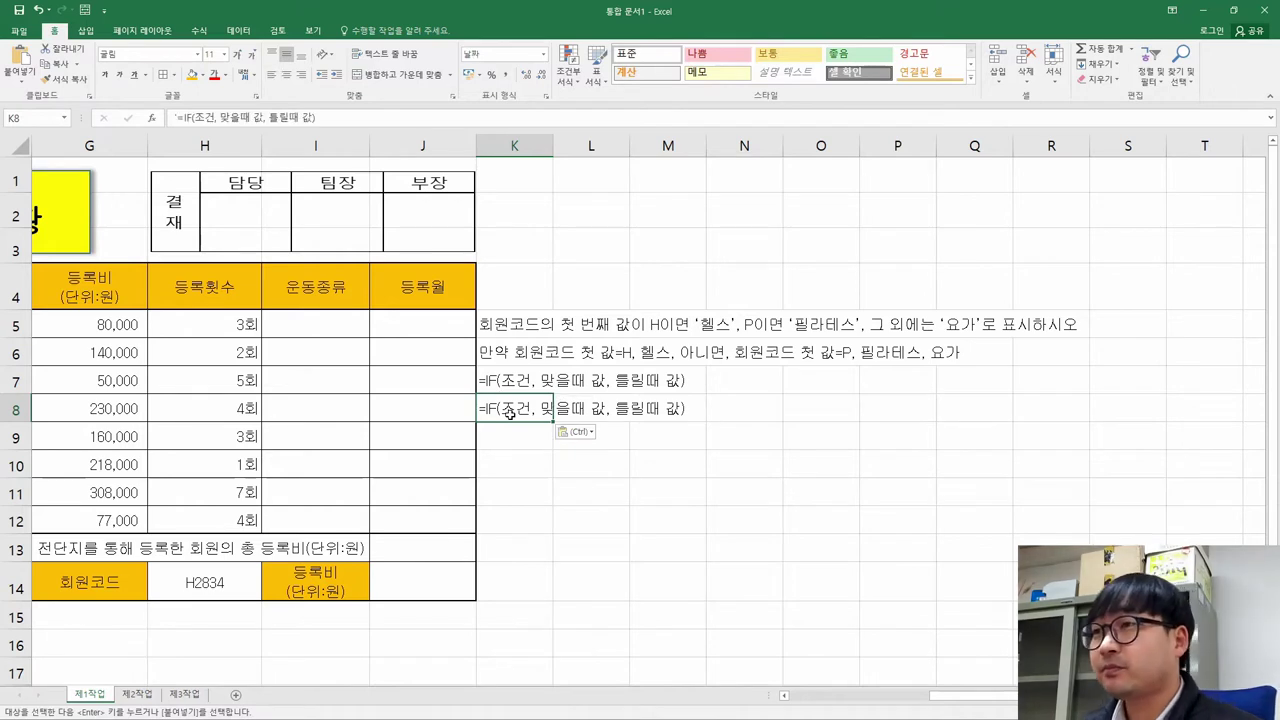
{"action": "double_click", "coordinate": [495, 355]}
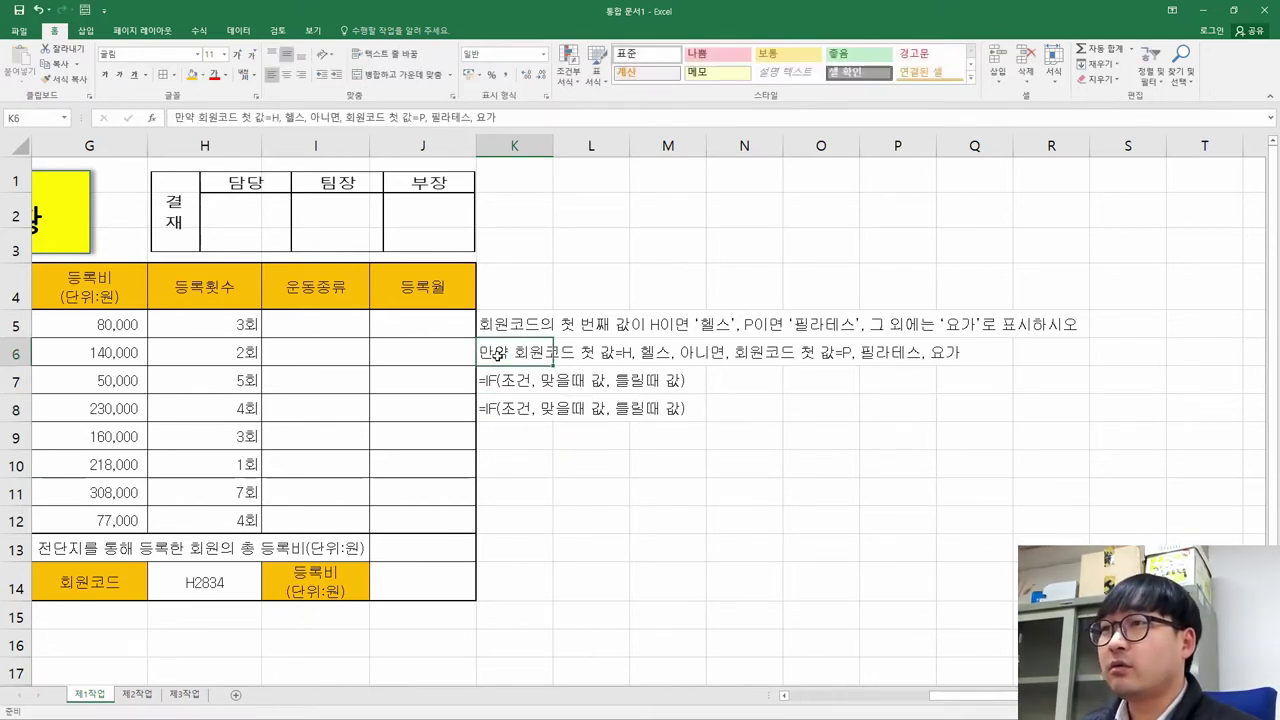
{"action": "left_click_drag", "start_coordinate": [516, 355], "coordinate": [631, 355]}
{"action": "key", "text": "ctrl+c"}
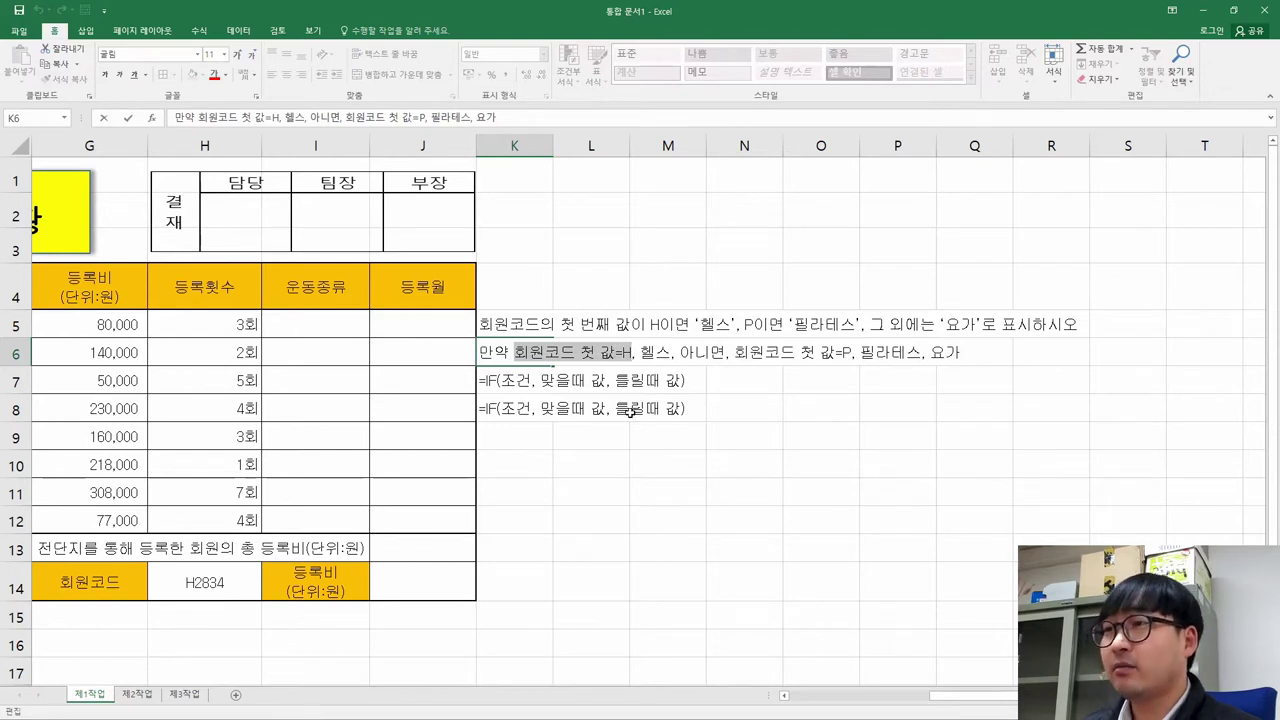
{"action": "double_click", "coordinate": [511, 410]}
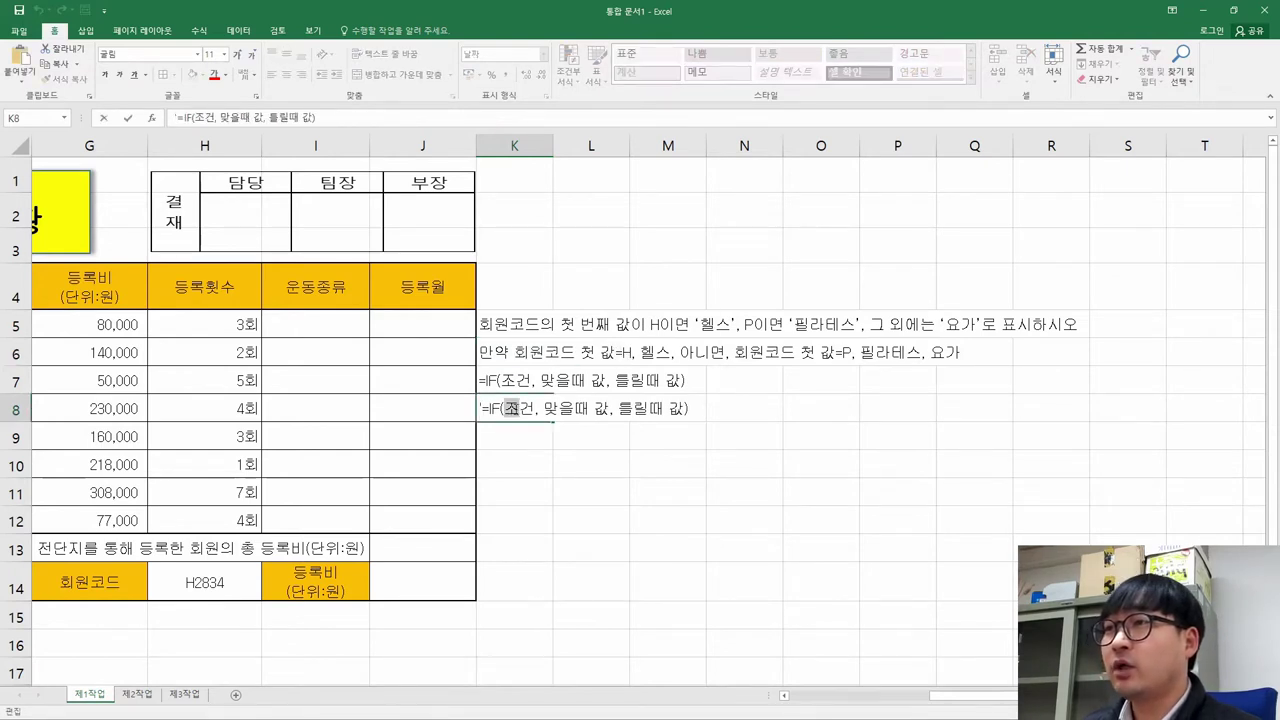
{"action": "left_click_drag", "start_coordinate": [511, 409], "coordinate": [535, 409]}
{"action": "key", "text": "ctrl+v"}
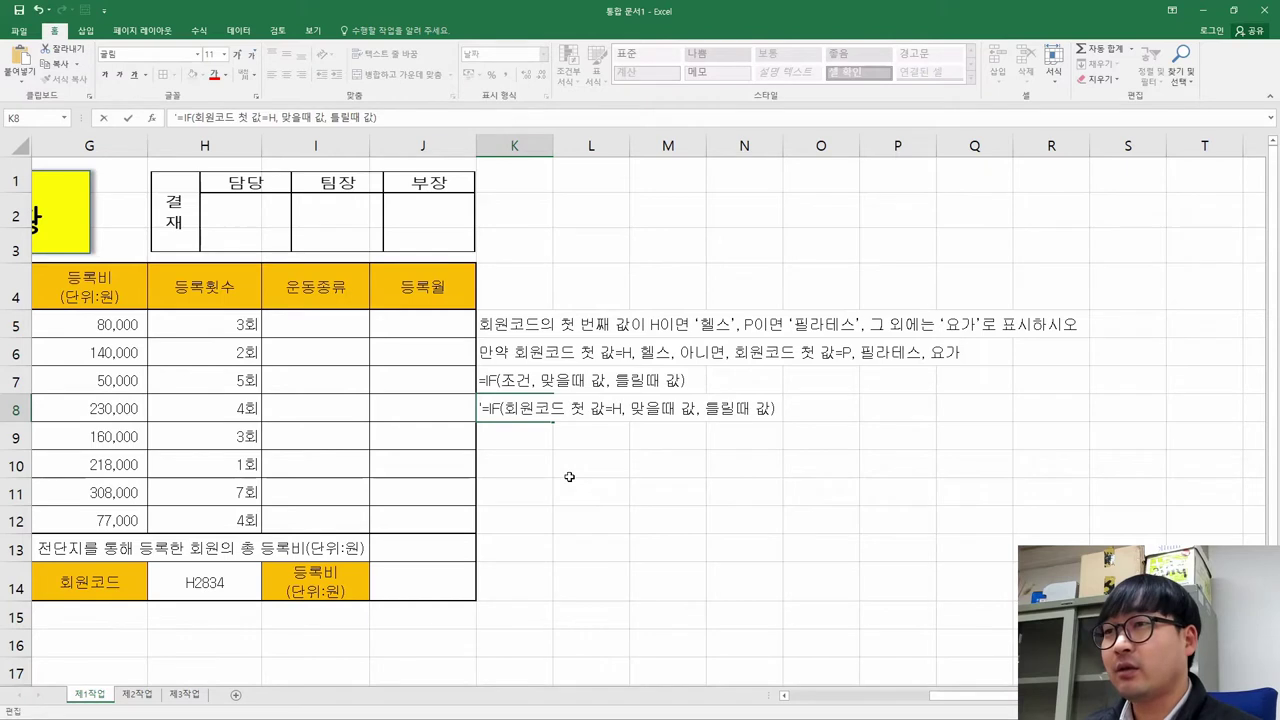
Replace "맞을때 값" in K8 with "헬스" copied from K6, and remove the space in front of it.
{"action": "left_click", "coordinate": [490, 352]}
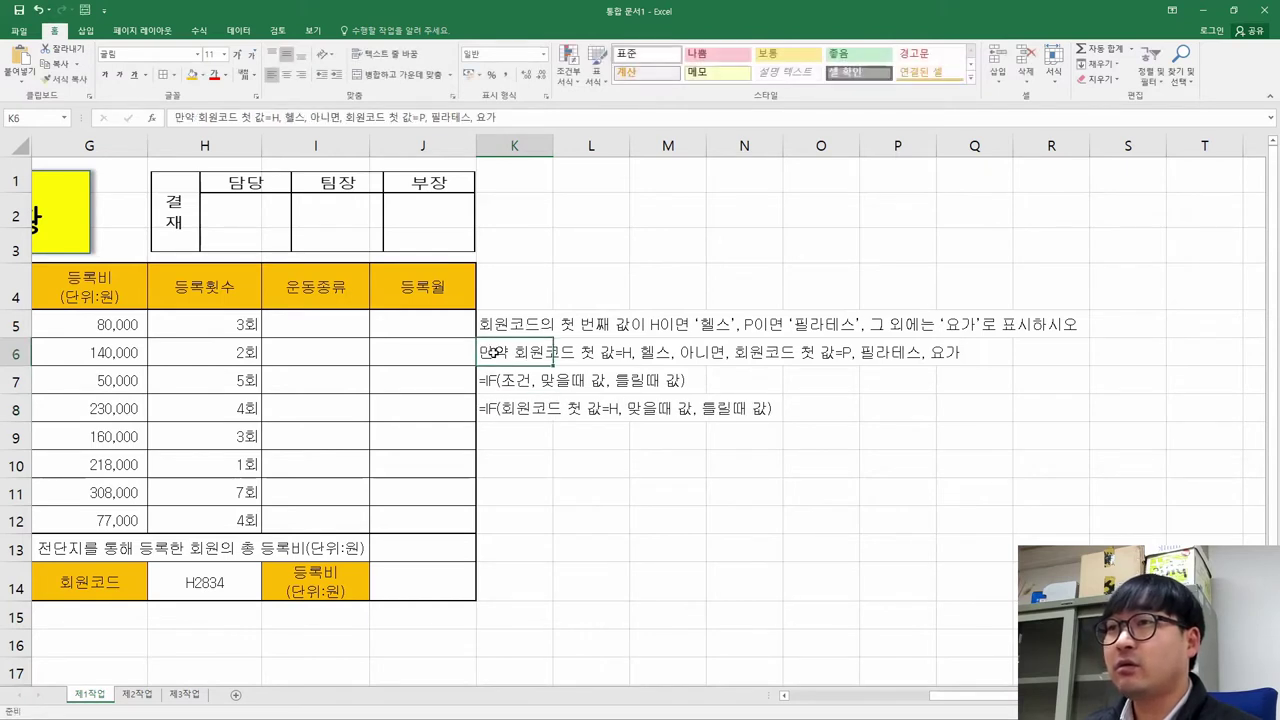
{"action": "double_click", "coordinate": [492, 352]}
{"action": "left_click_drag", "start_coordinate": [641, 352], "coordinate": [669, 352]}
{"action": "key", "text": "ctrl+c"}
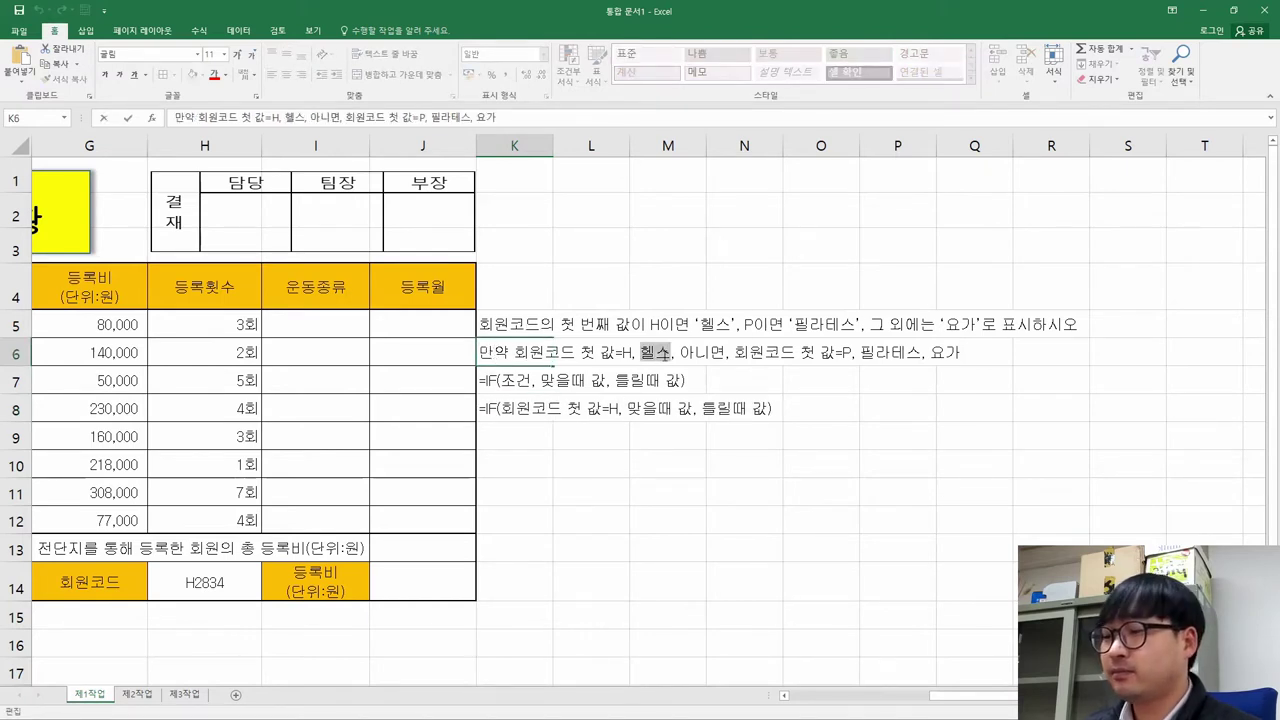
{"action": "double_click", "coordinate": [500, 410]}
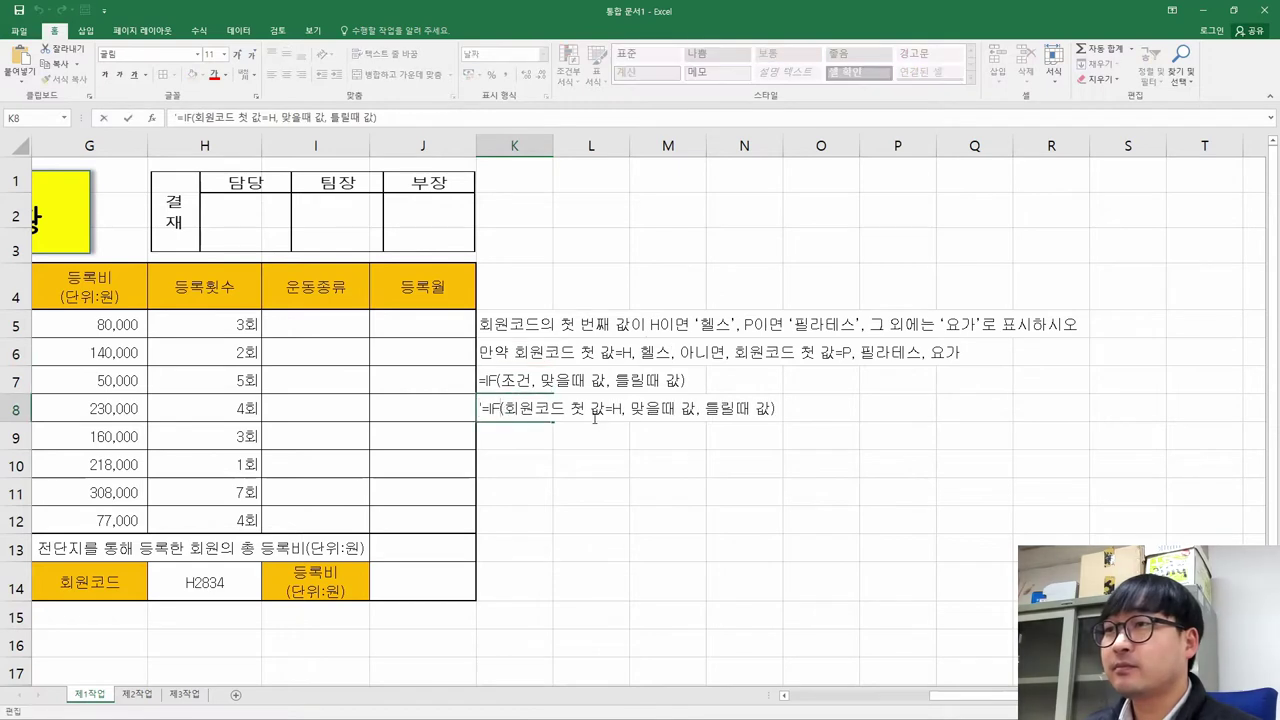
{"action": "left_click_drag", "start_coordinate": [630, 408], "coordinate": [697, 408]}
{"action": "key", "text": "ctrl+v"}
{"action": "left_click", "coordinate": [630, 408]}
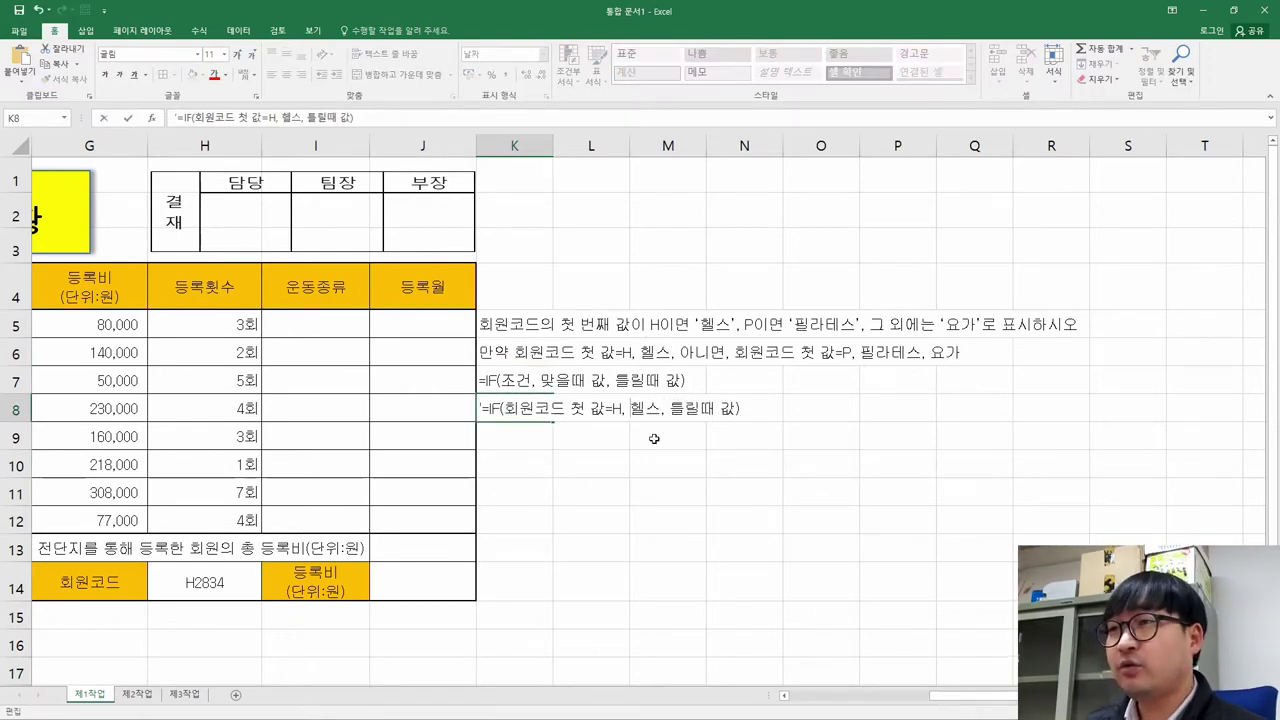
{"action": "key", "text": "BackSpace"}
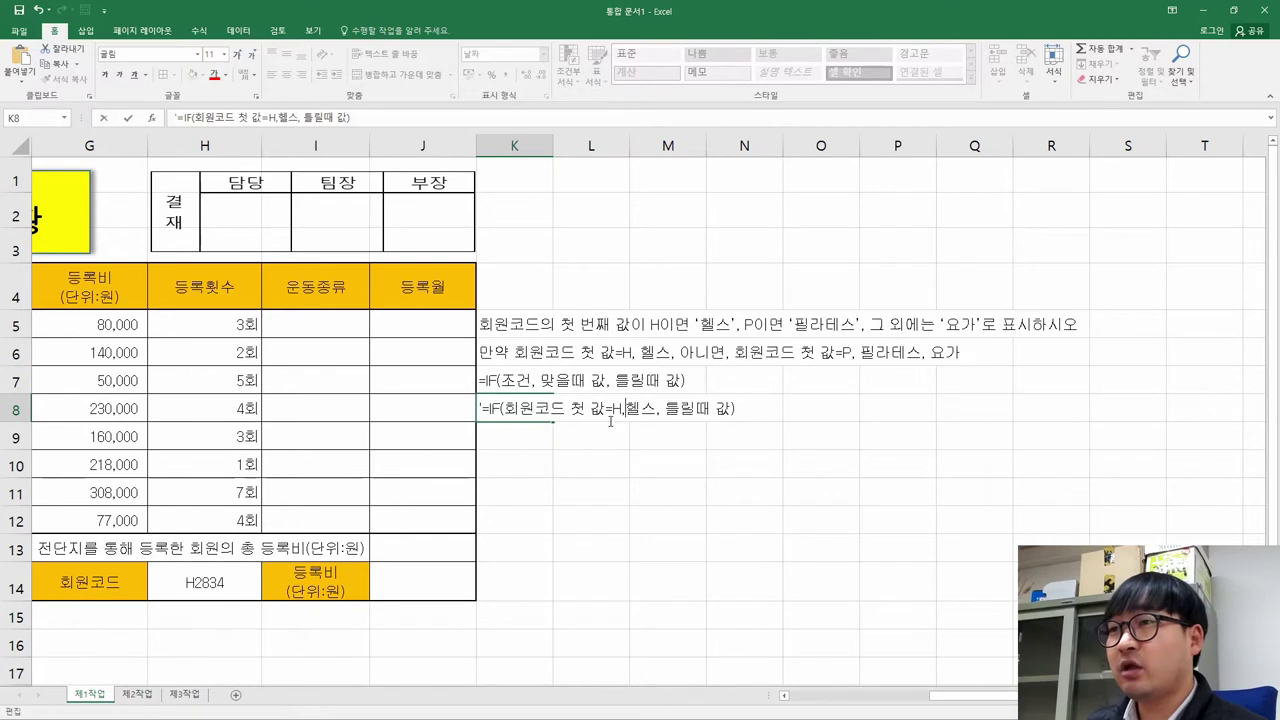
{"action": "left_click", "coordinate": [569, 425]}
Copy the phrase "회원코드 첫 값=P, 필라테스, 요가" from the end of K6, leaving the cell's text intact.
{"action": "left_click", "coordinate": [508, 350]}
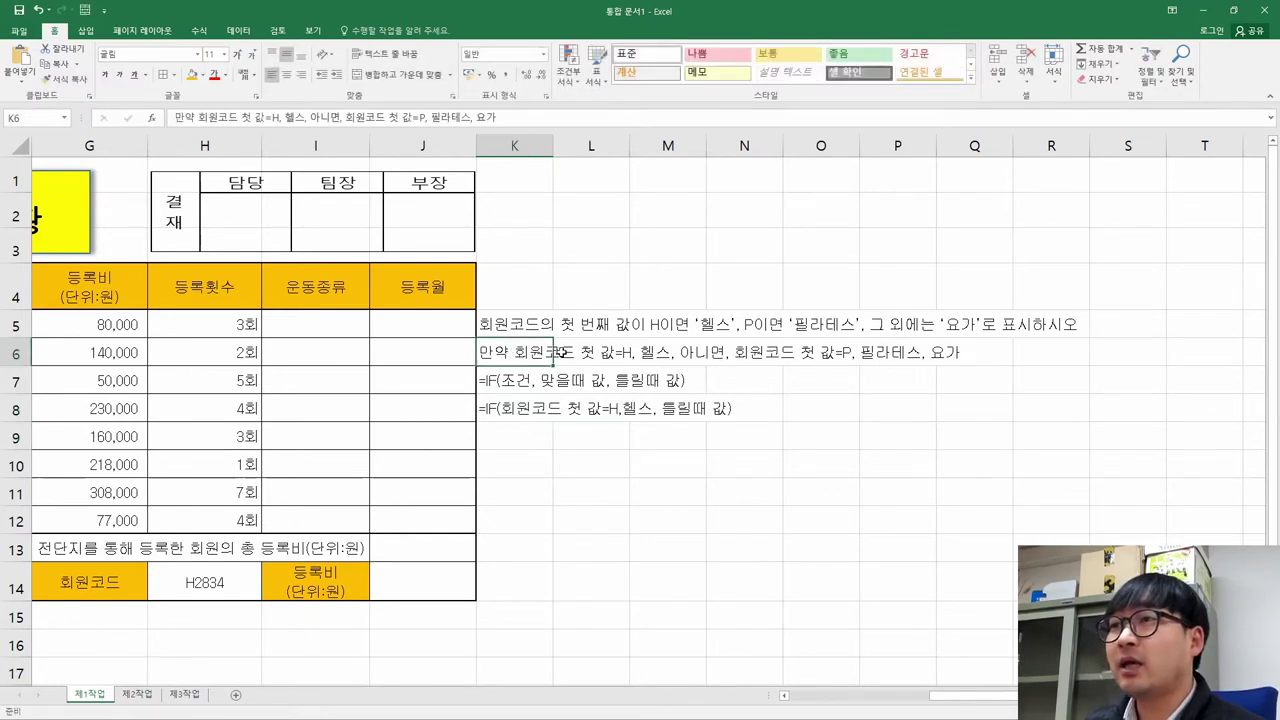
{"action": "left_click", "coordinate": [650, 352]}
{"action": "double_click", "coordinate": [511, 352]}
{"action": "left_click", "coordinate": [727, 352]}
{"action": "left_click_drag", "start_coordinate": [738, 354], "coordinate": [931, 364]}
{"action": "key", "text": "ctrl+c"}
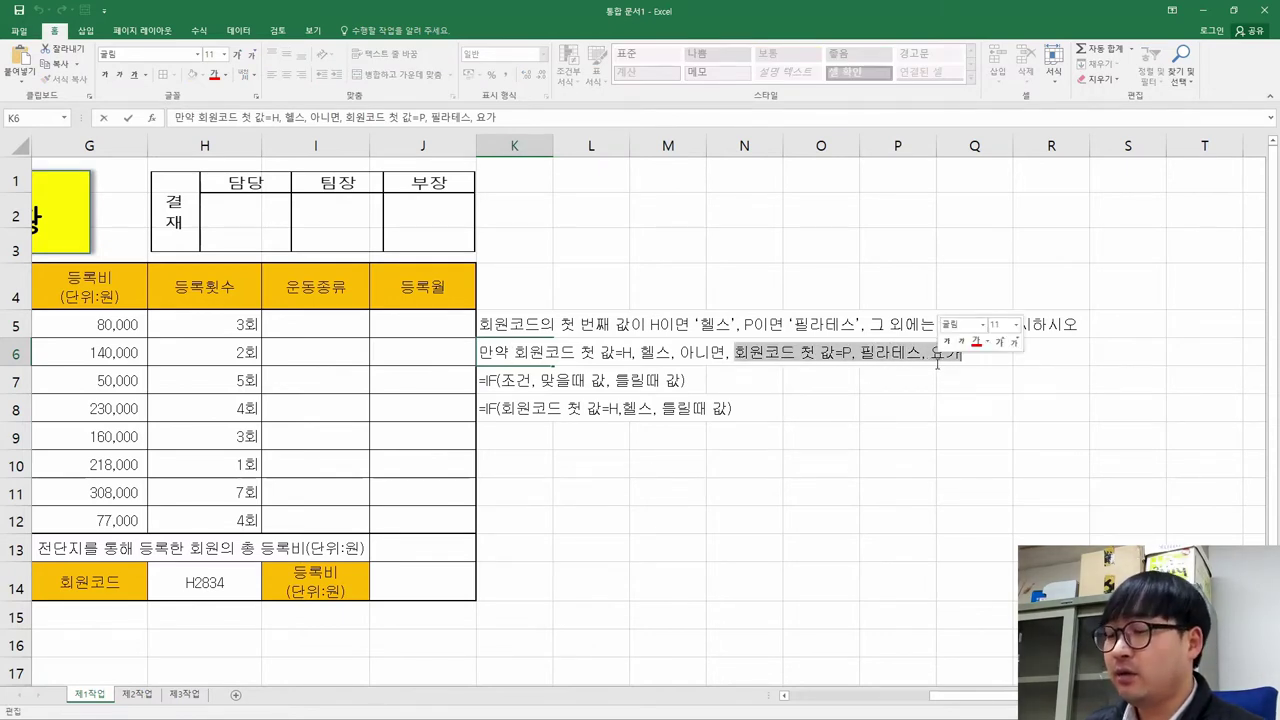
{"action": "key", "text": "Delete"}
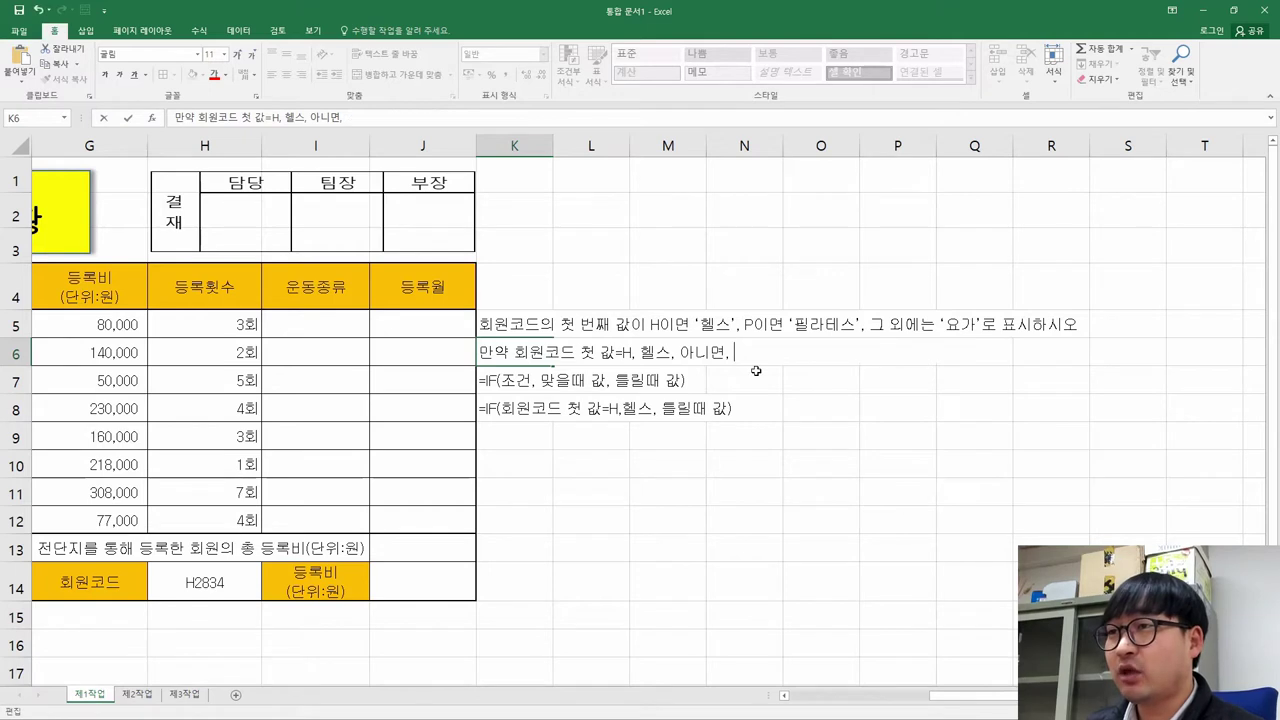
{"action": "key", "text": "Escape"}
Replace "틀릴때 값" in K8 with a nested "if(회원코드 첫 값=P, 필라테스, 요가)" using the copied phrase.
{"action": "double_click", "coordinate": [497, 410]}
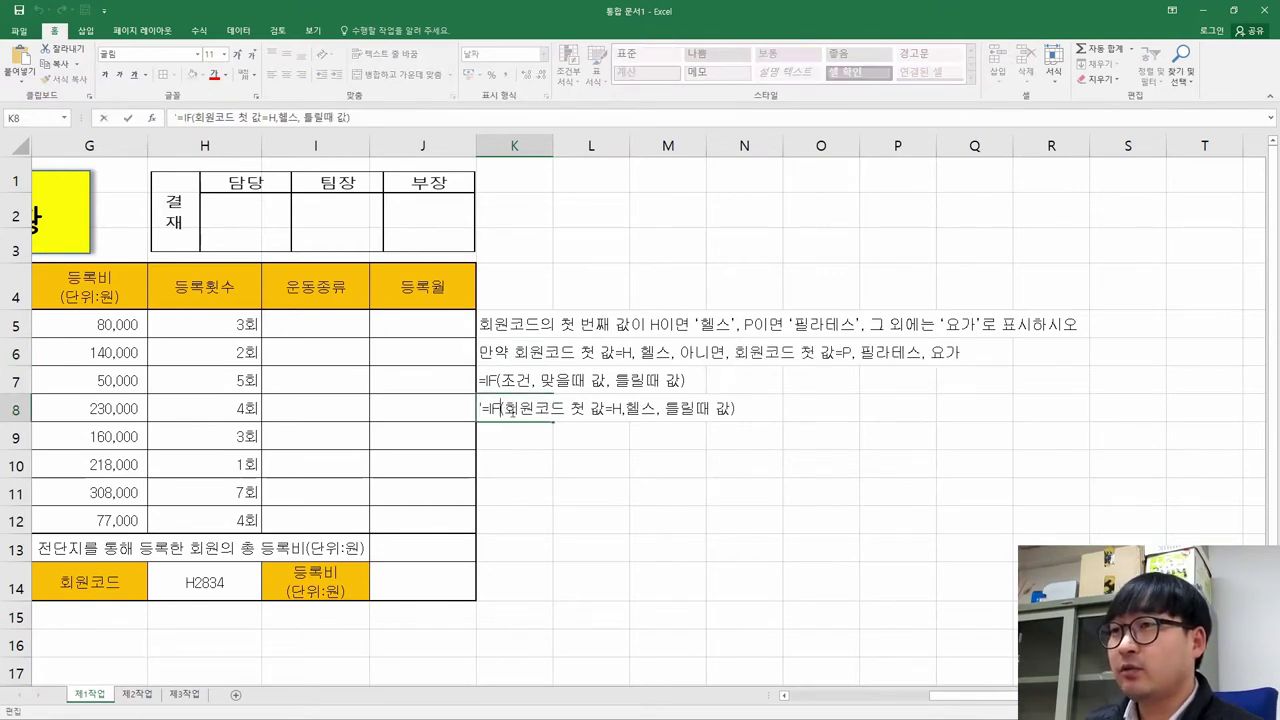
{"action": "left_click_drag", "start_coordinate": [667, 410], "coordinate": [733, 410]}
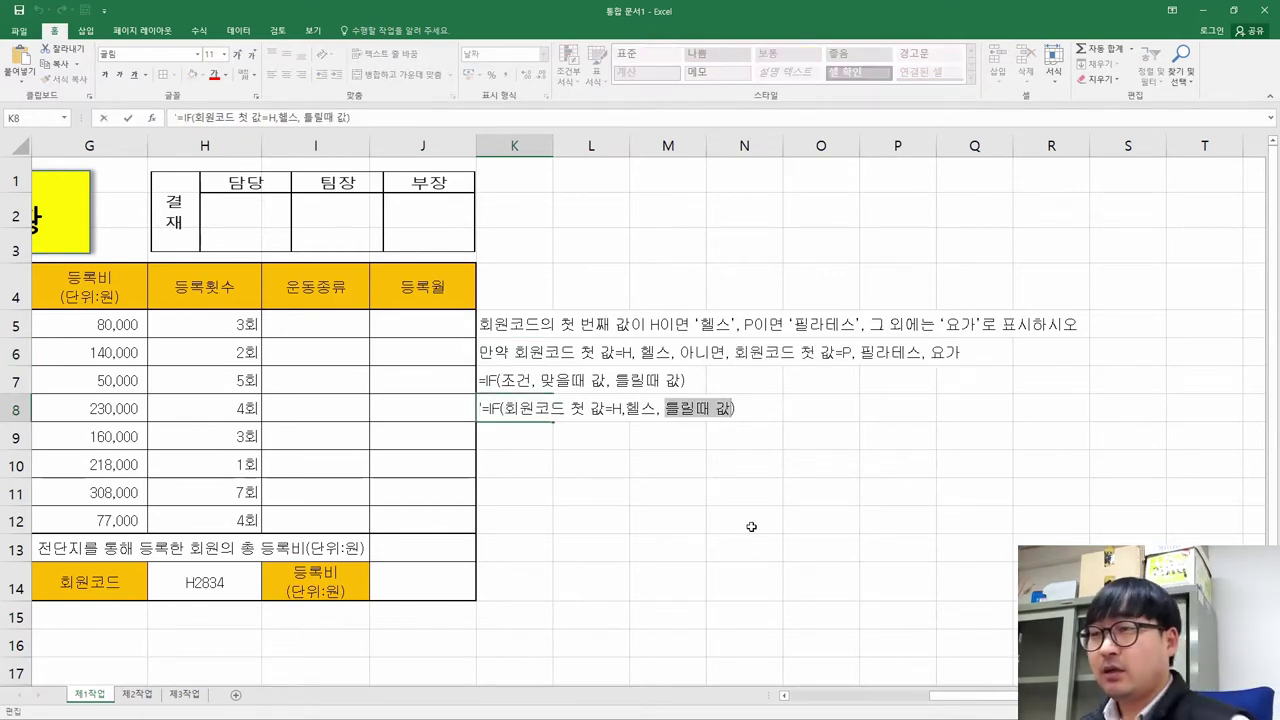
{"action": "key", "text": "Delete"}
{"action": "key", "text": "BackSpace"}
{"action": "type", "text": "if"}
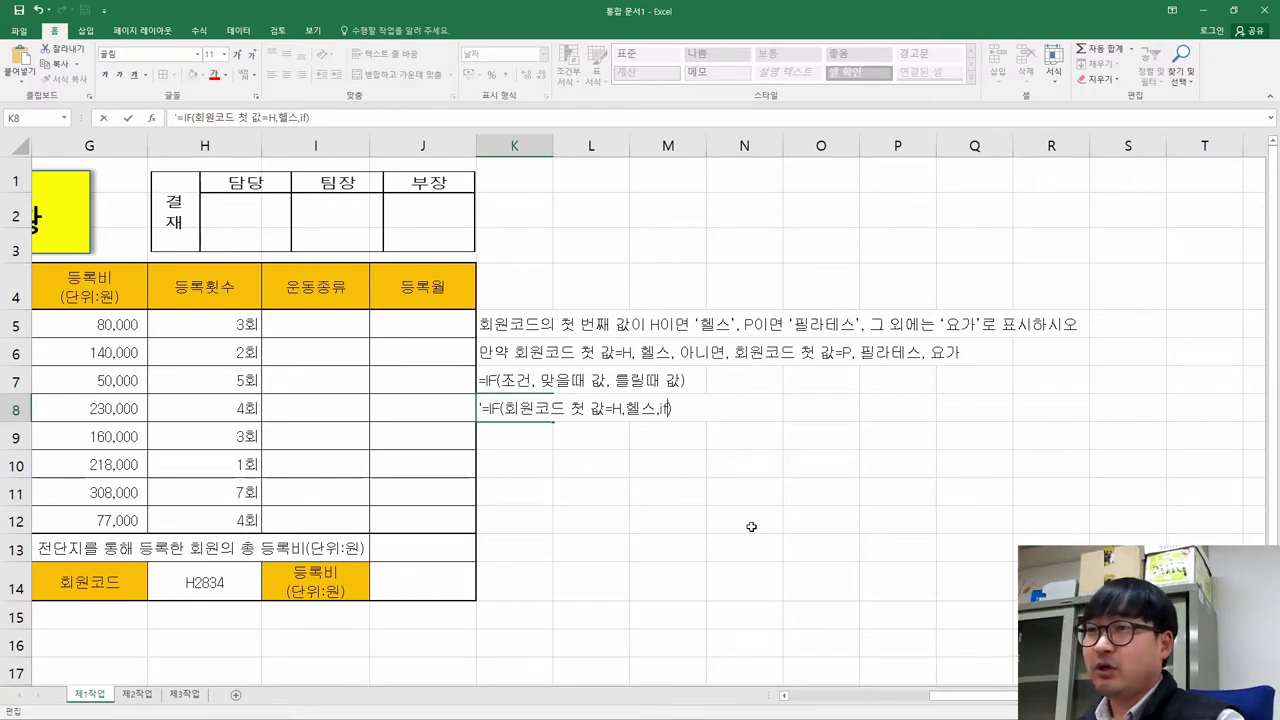
{"action": "type", "text": "("}
{"action": "key", "text": "BackSpace"}
{"action": "key", "text": "BackSpace"}
{"action": "key", "text": "BackSpace"}
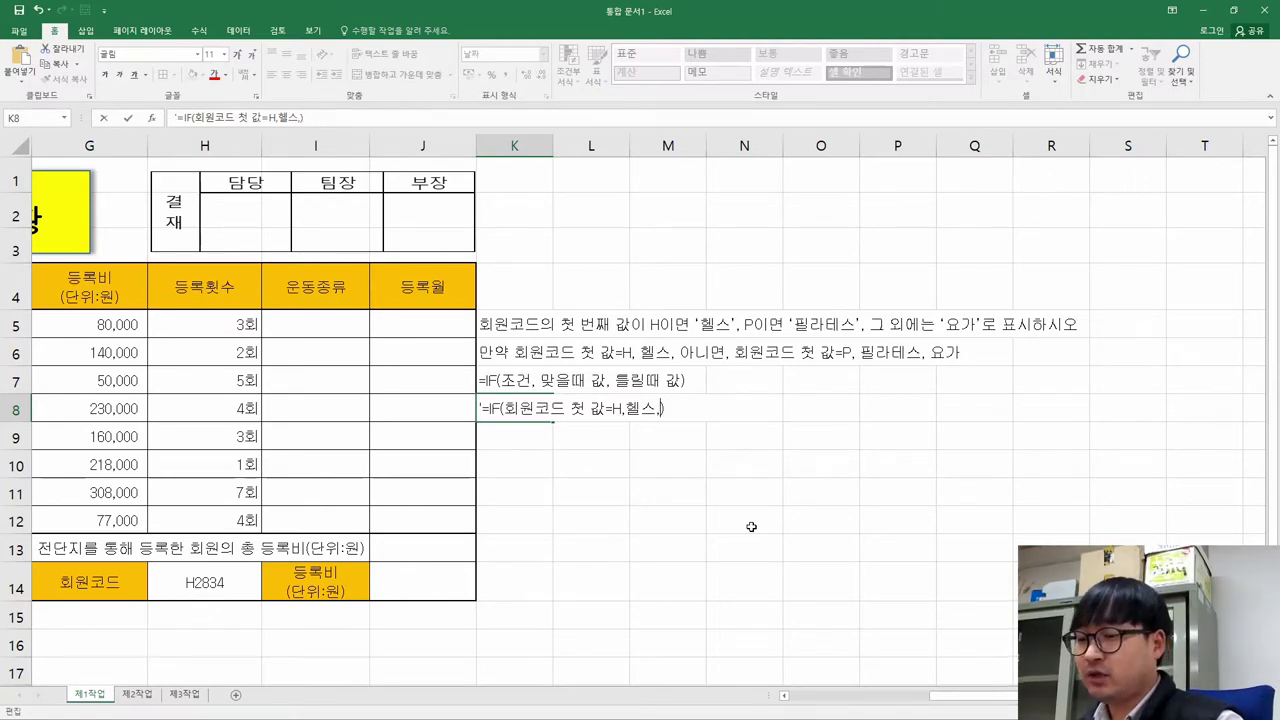
{"action": "type", "text": "if("}
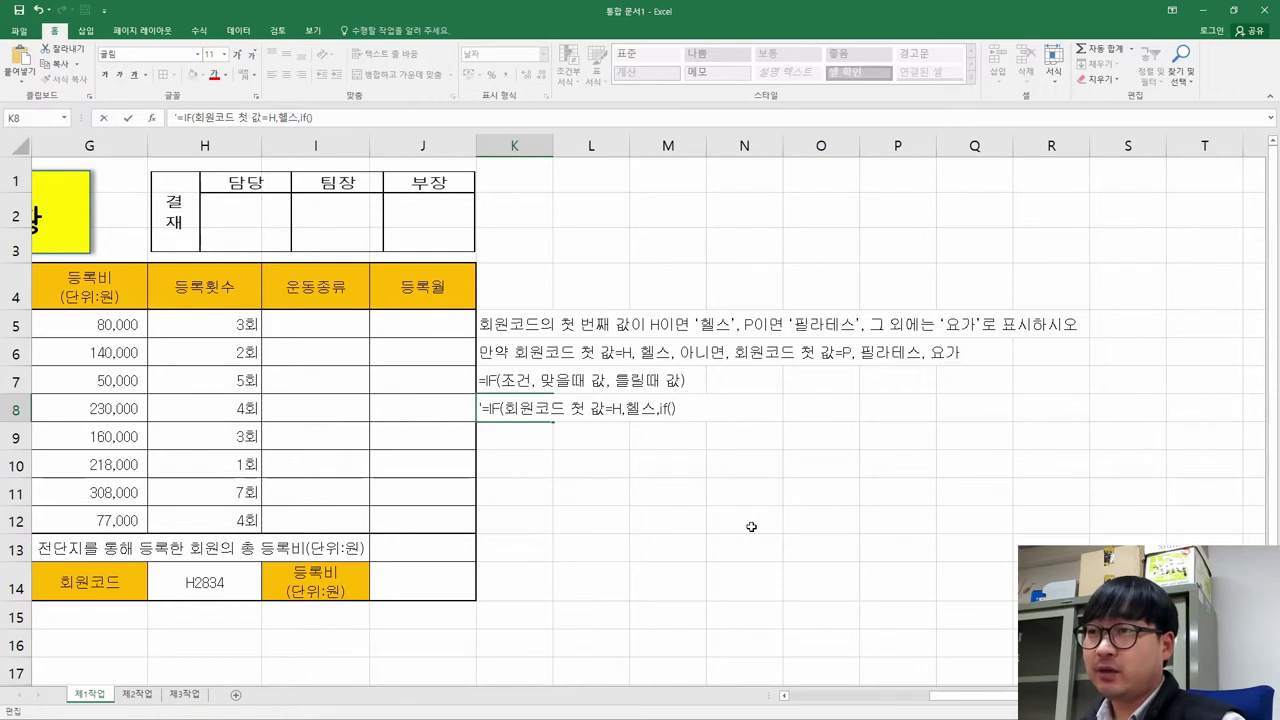
{"action": "key", "text": "ctrl+v"}
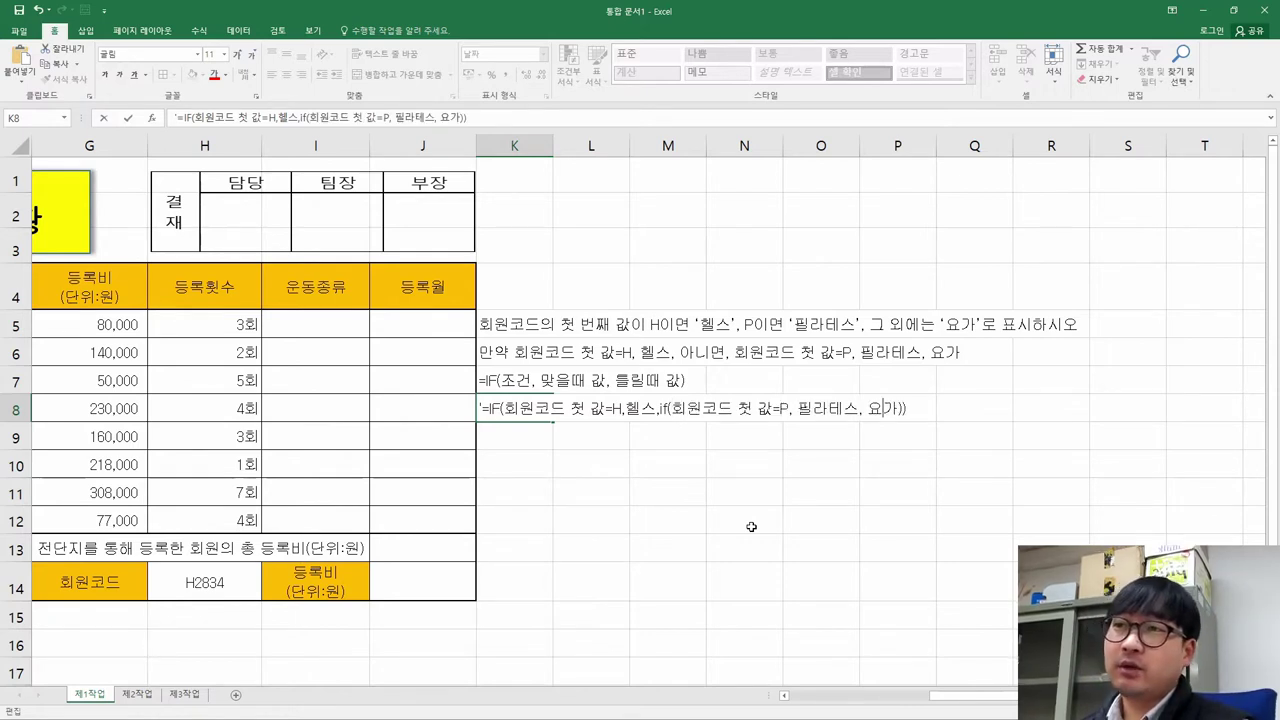
Review the K8 formula note part by part: the H condition, its true value, and the nested IF's condition and results.
{"action": "key", "text": "Left"}
{"action": "key", "text": "Left"}
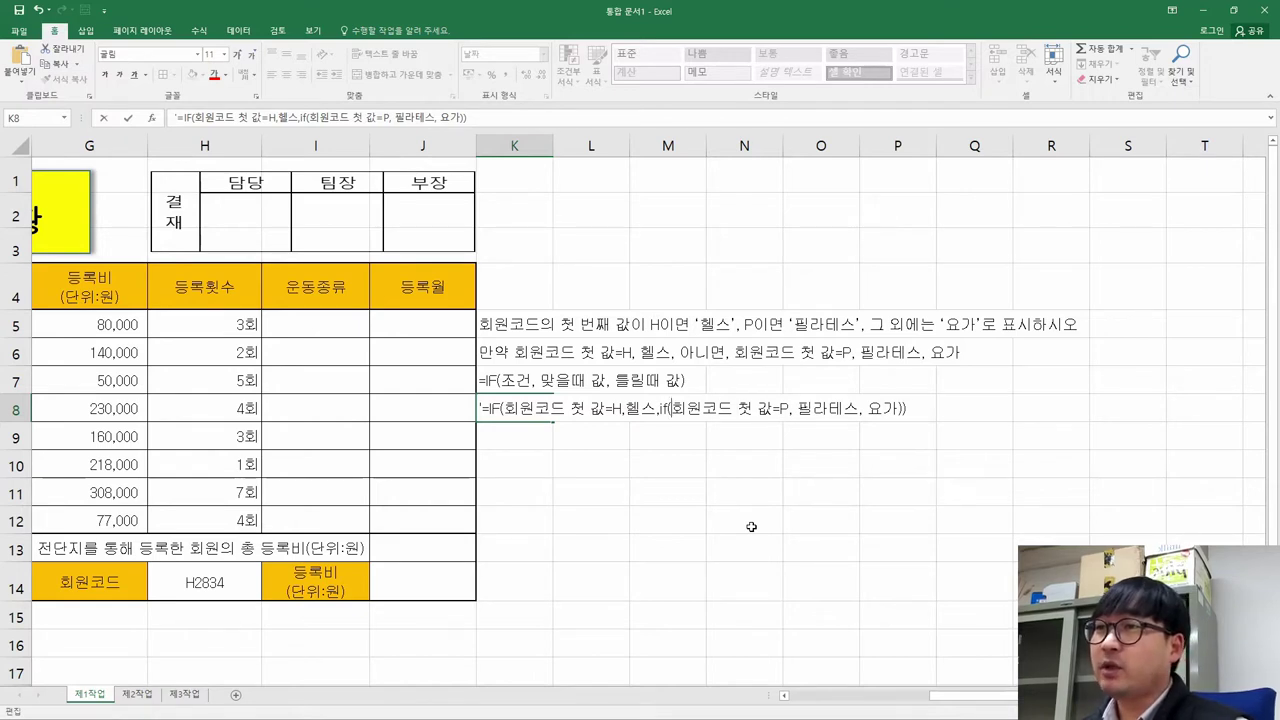
{"action": "key", "text": "shift+Right"}
{"action": "key", "text": "shift+Right"}
{"action": "key", "text": "shift+Right"}
{"action": "key", "text": "shift+Right"}
{"action": "key", "text": "shift+Right"}
{"action": "key", "text": "shift+Right"}
{"action": "key", "text": "shift+Right"}
{"action": "key", "text": "shift+Right"}
{"action": "key", "text": "shift+Right"}
{"action": "key", "text": "shift+Right"}
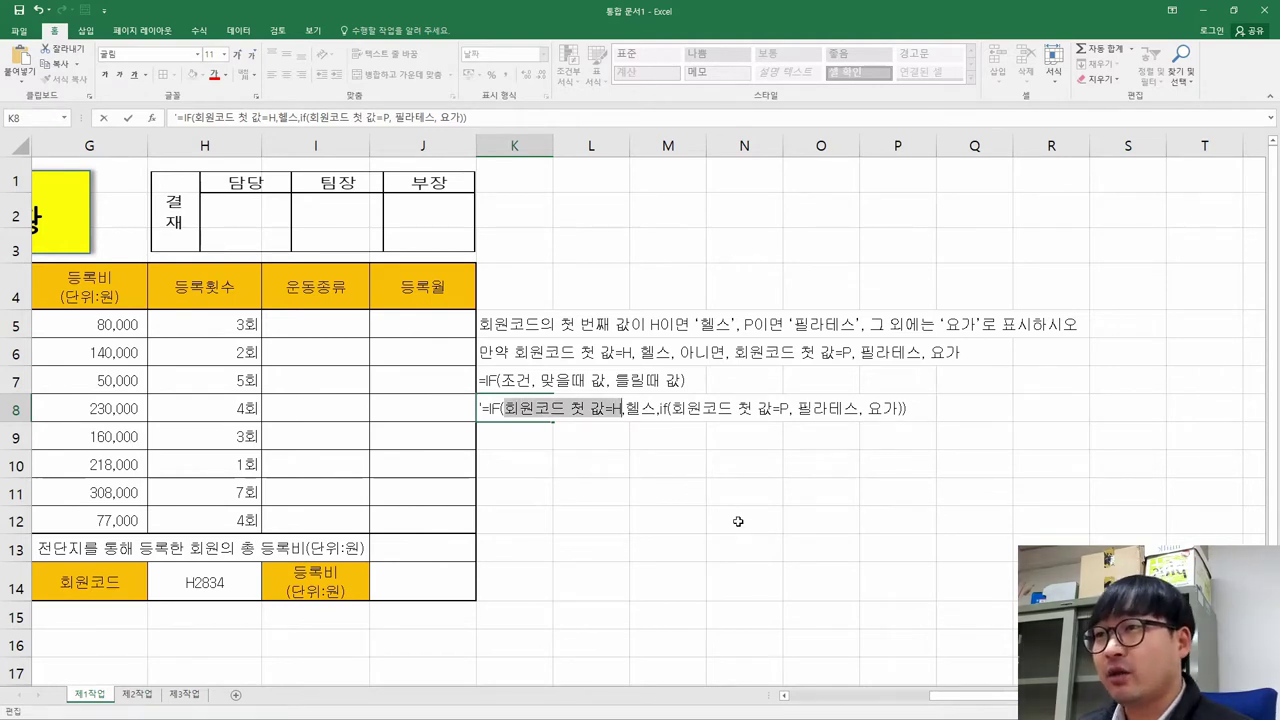
{"action": "left_click", "coordinate": [641, 409]}
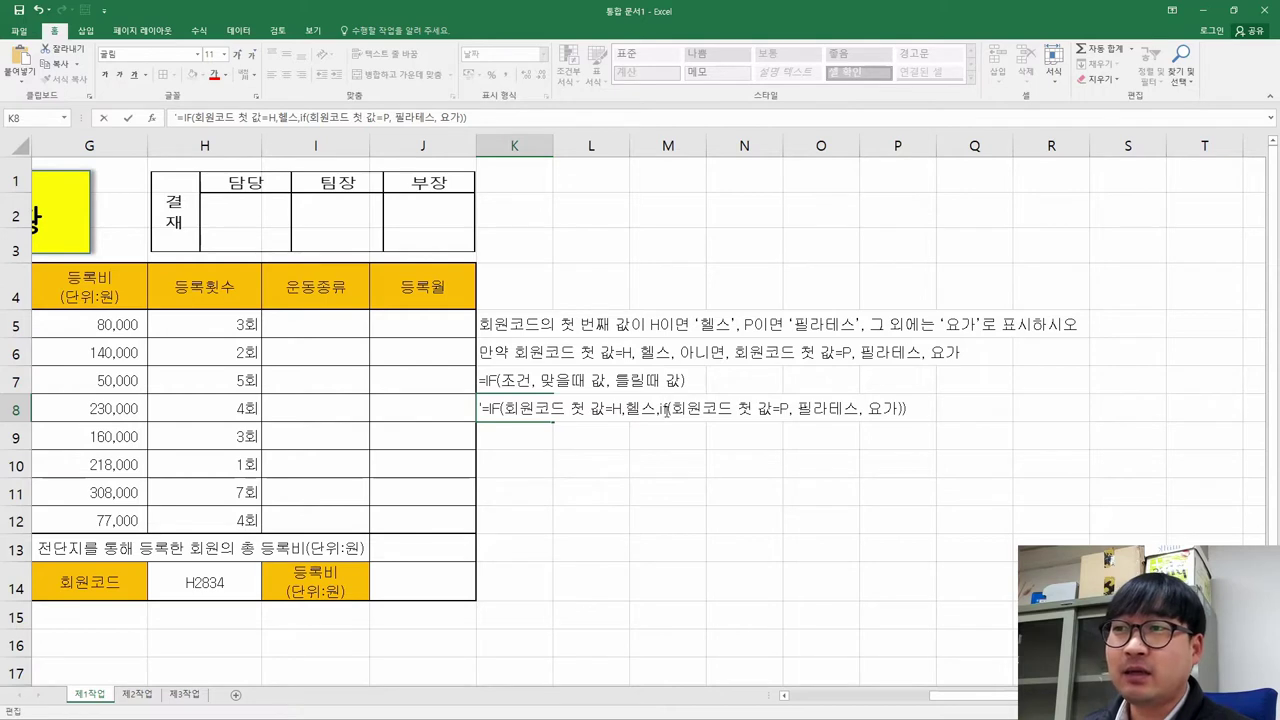
{"action": "left_click_drag", "start_coordinate": [662, 408], "coordinate": [834, 417]}
{"action": "left_click", "coordinate": [840, 410]}
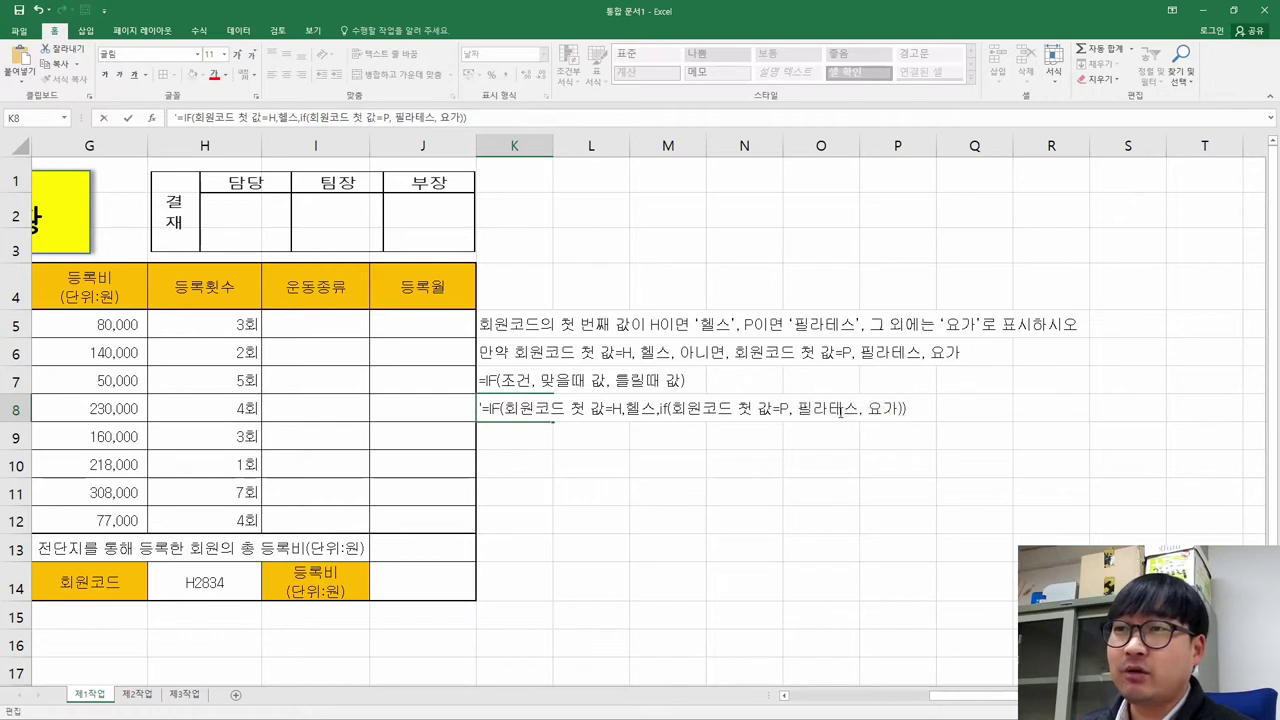
{"action": "left_click_drag", "start_coordinate": [865, 410], "coordinate": [898, 410]}
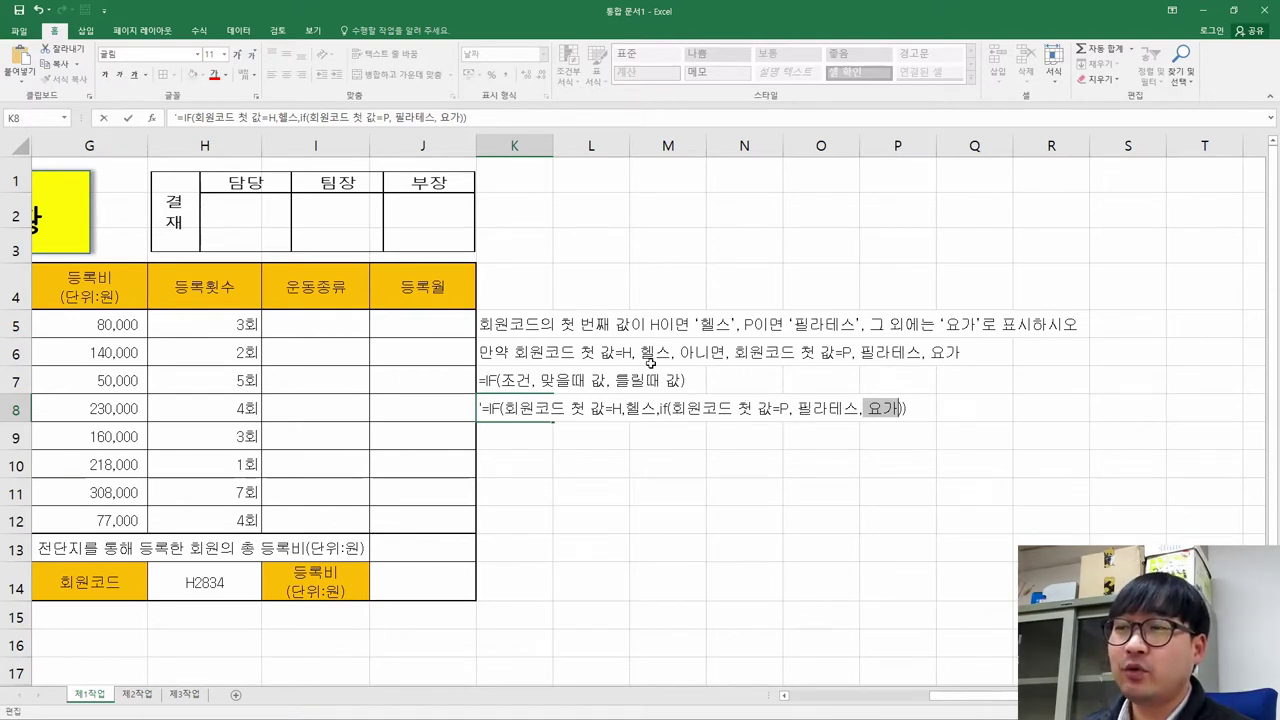
{"action": "key", "text": "Return"}
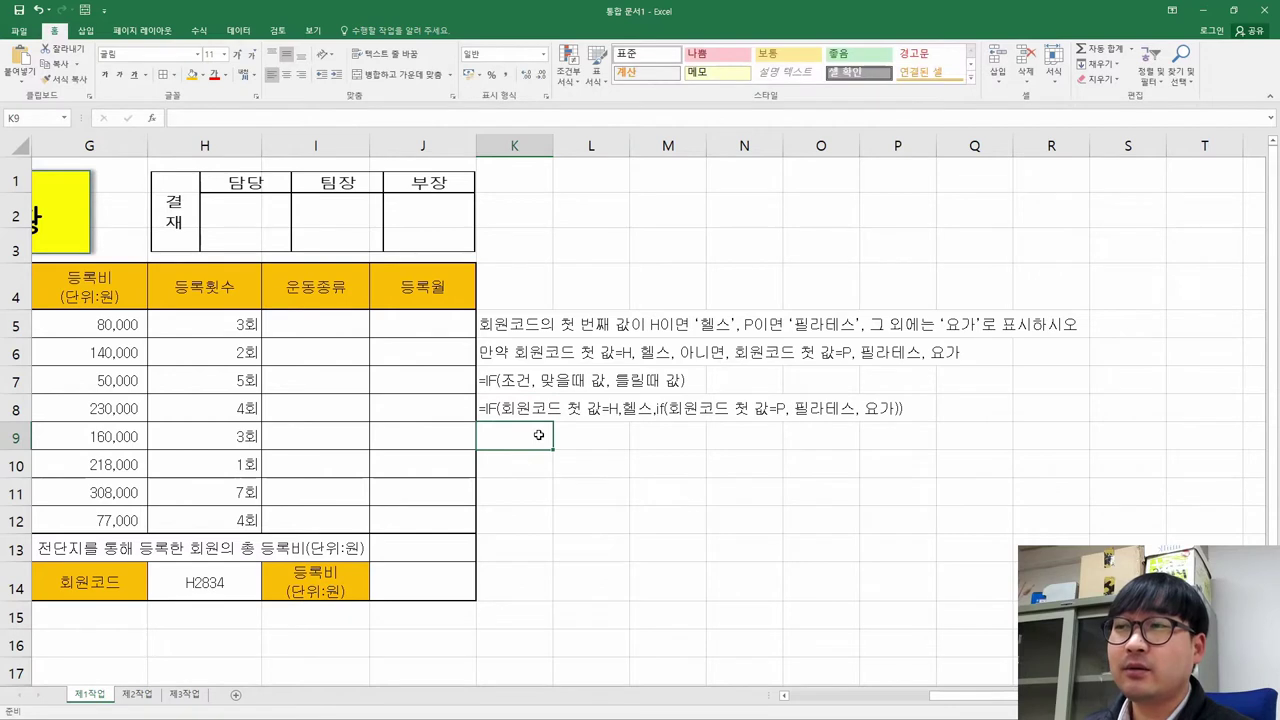
Enclose the outer IF's text values H and 헬스 in double quotation marks in the K8 note.
{"action": "left_click", "coordinate": [513, 408]}
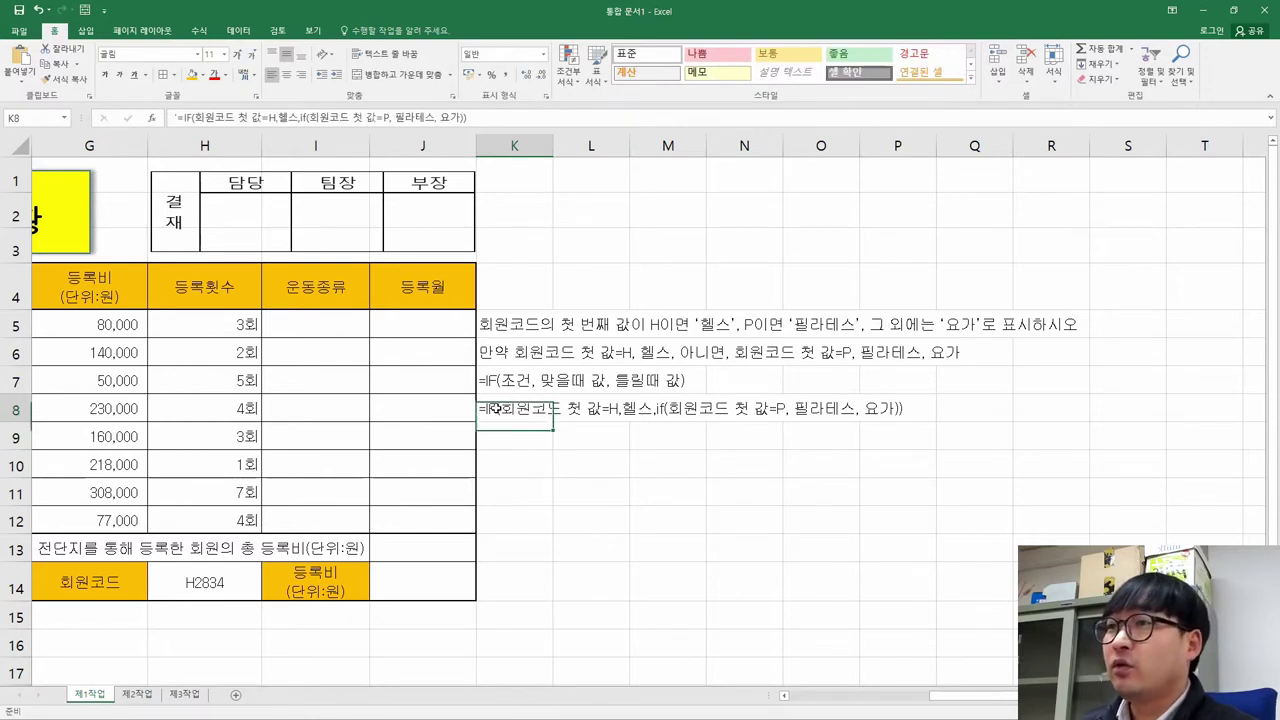
{"action": "key", "text": "F2"}
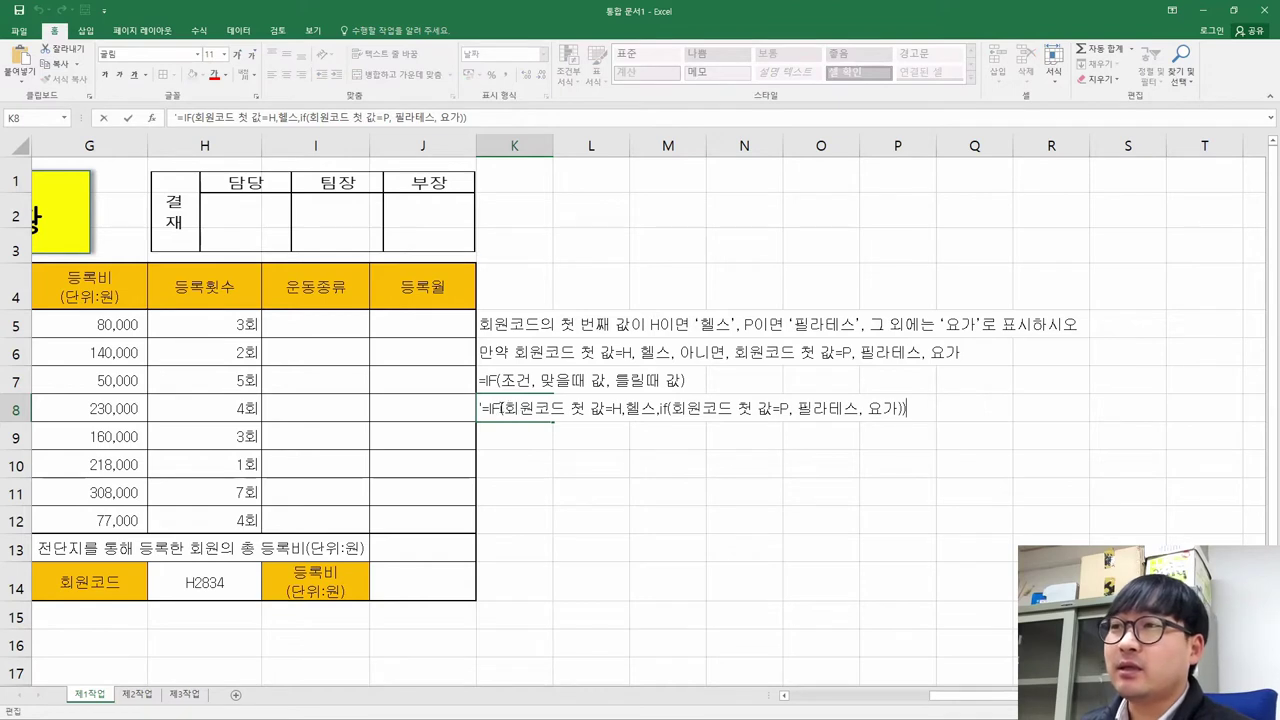
{"action": "left_click_drag", "start_coordinate": [500, 410], "coordinate": [485, 415]}
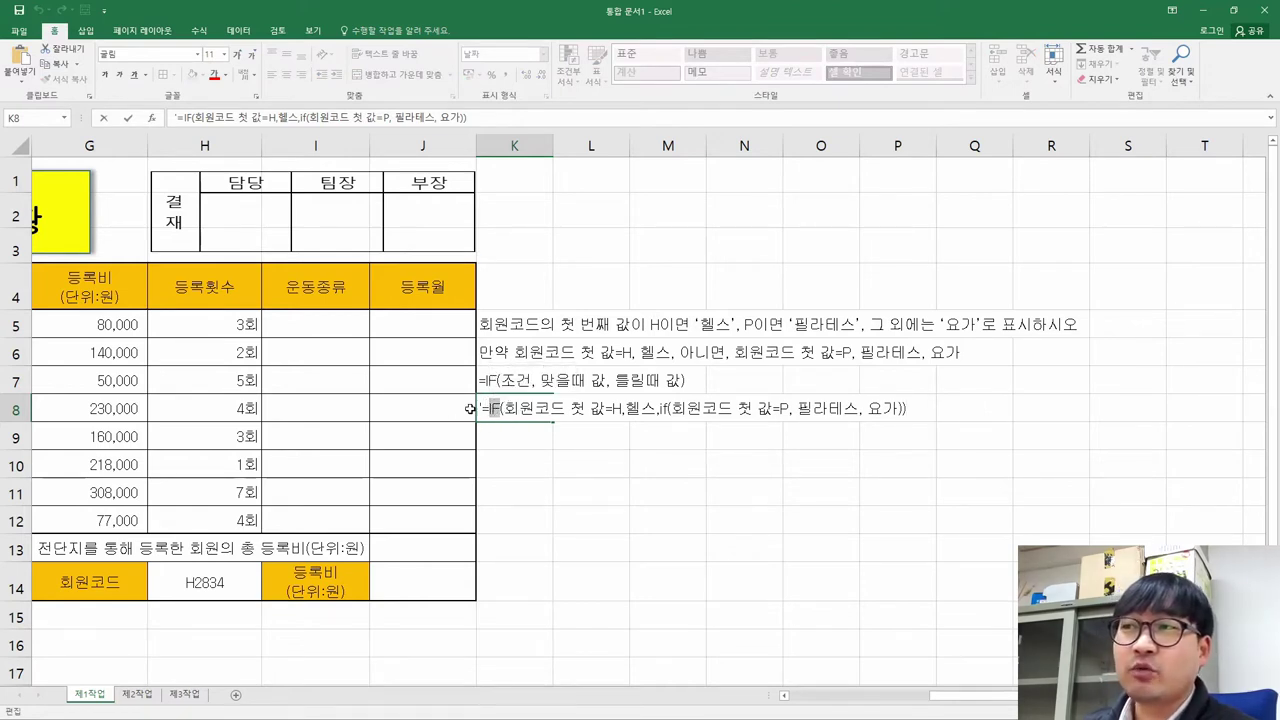
{"action": "left_click", "coordinate": [500, 409]}
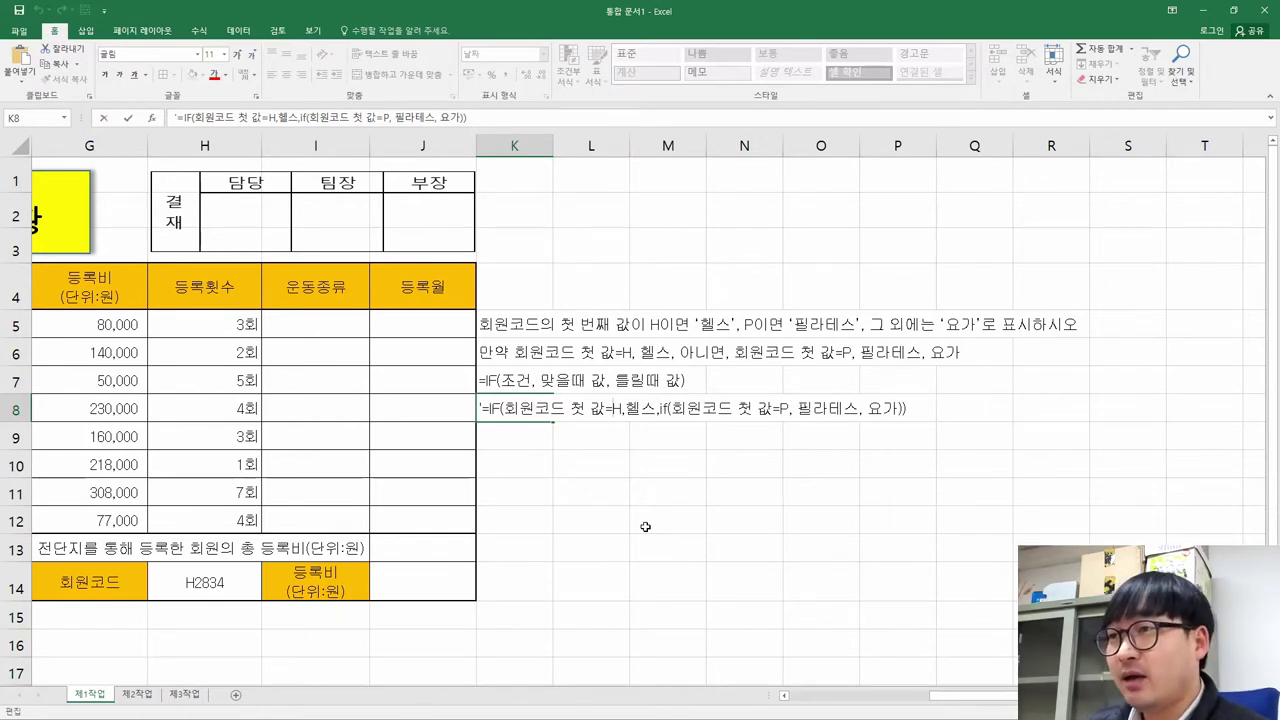
{"action": "type", "text": "\"H\","}
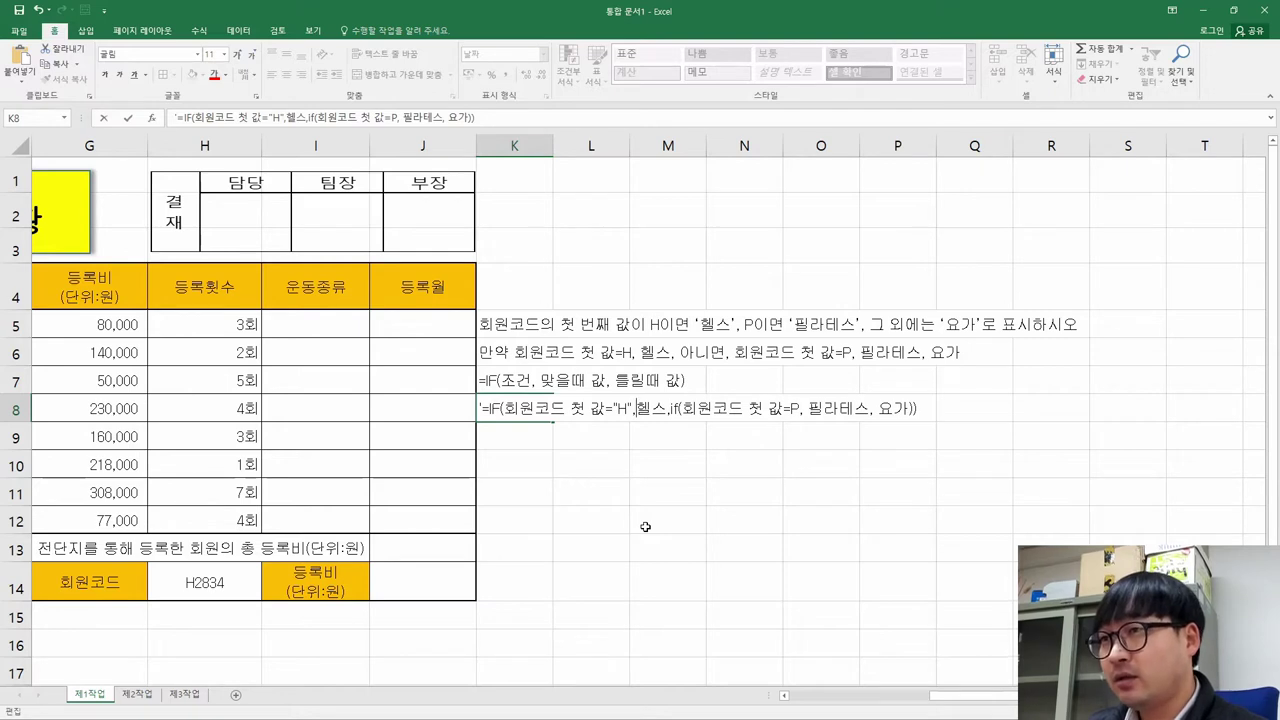
{"action": "type", "text": "\"헬스\""}
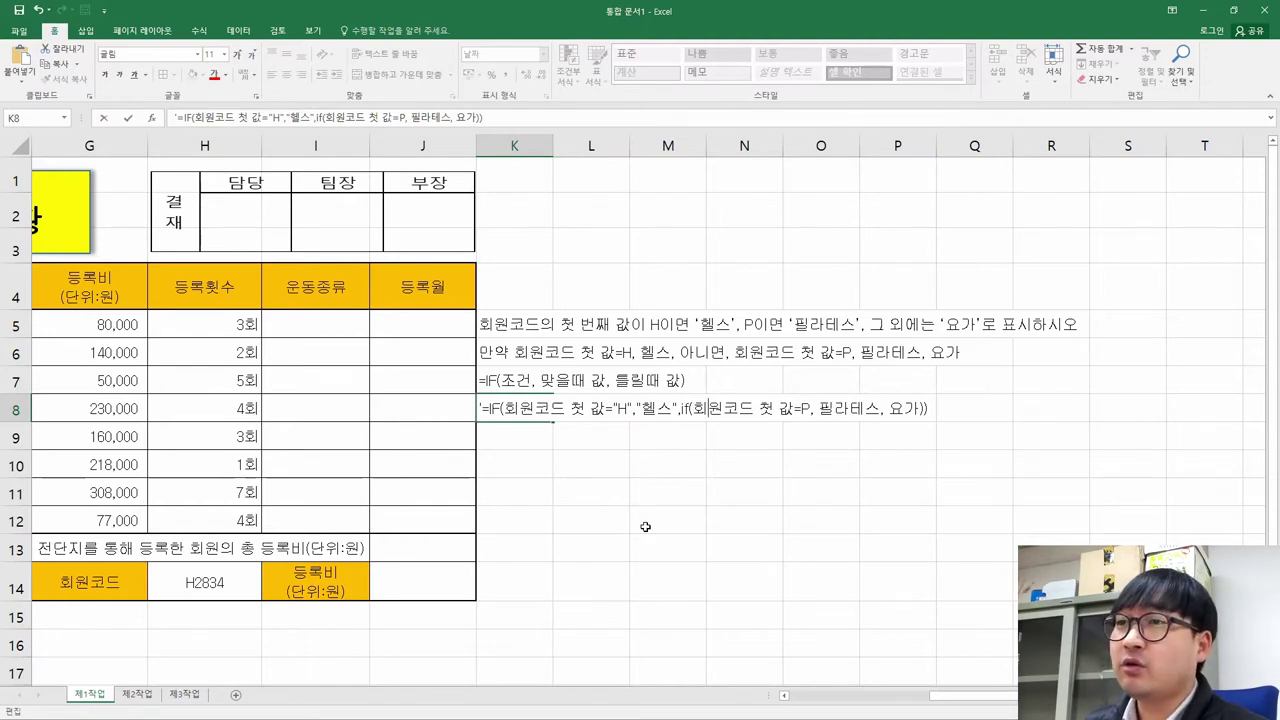
Enclose P, 필라테스 and 요가 in double quotation marks in K8's nested IF, removing the spaces after its commas.
{"action": "type", "text": "\""}
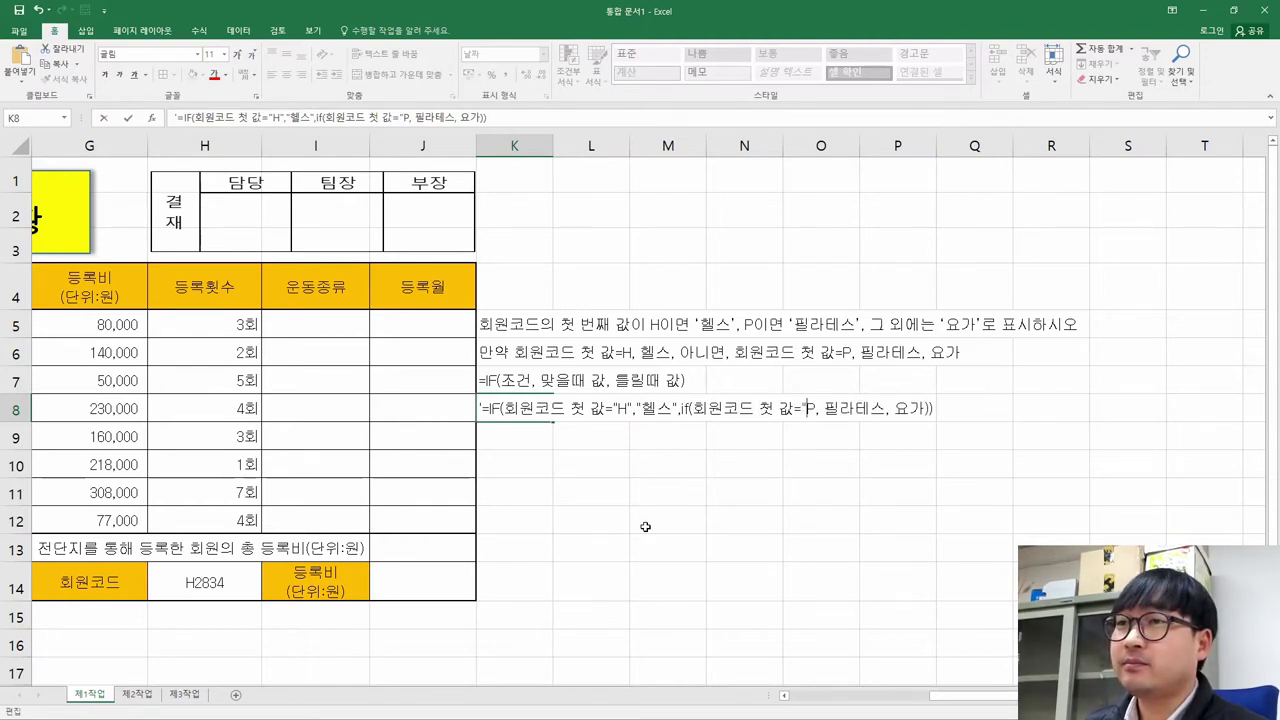
{"action": "key", "text": "Right"}
{"action": "type", "text": "\""}
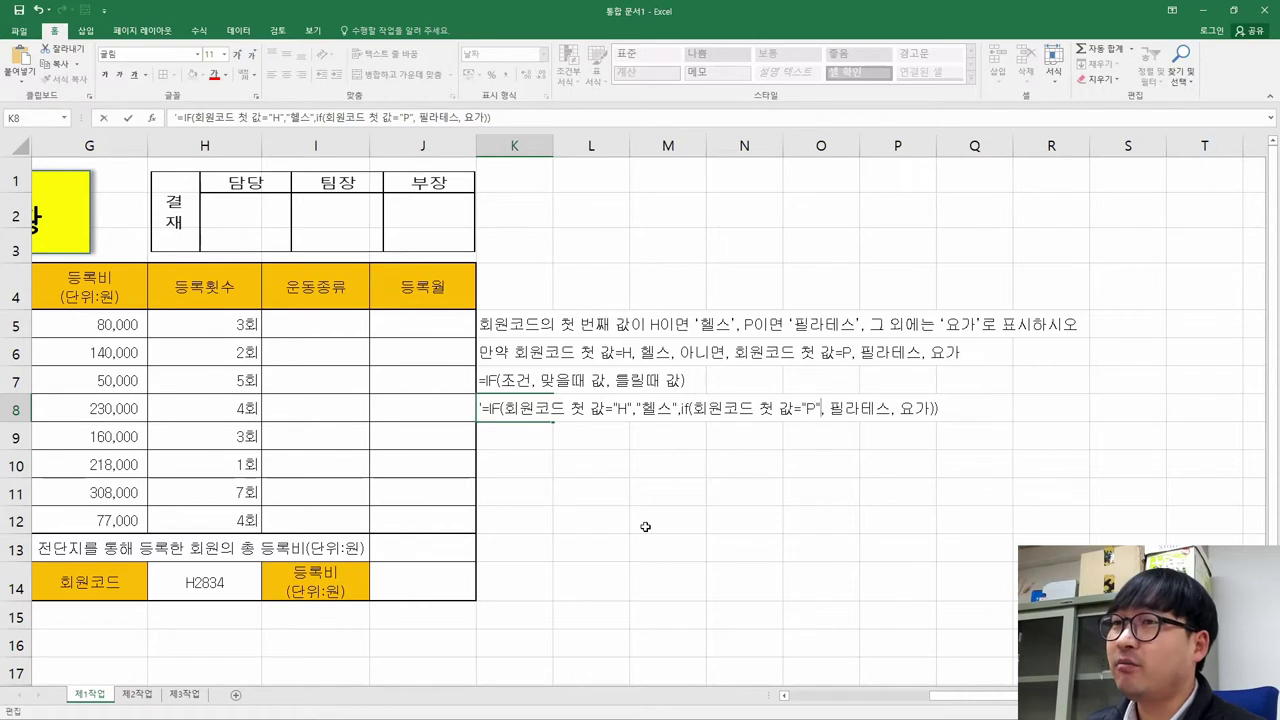
{"action": "key", "text": "Delete"}
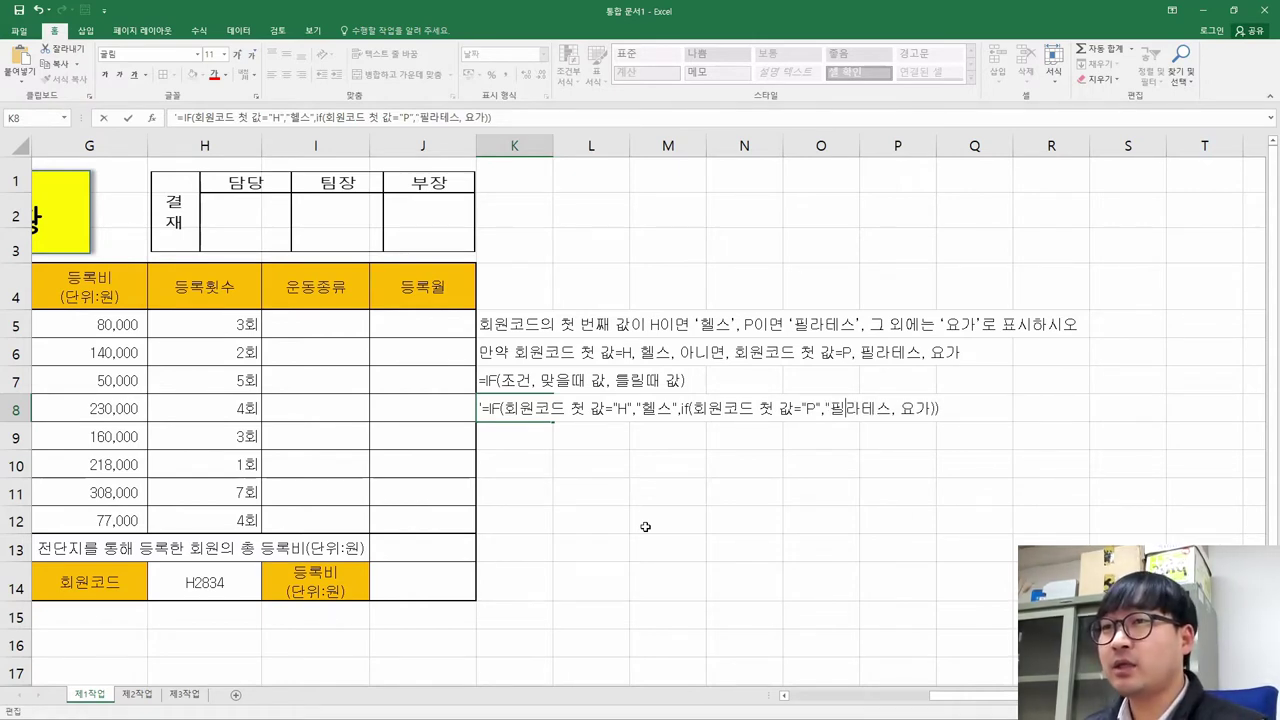
{"action": "type", "text": "\""}
{"action": "key", "text": "Right"}
{"action": "key", "text": "Right"}
{"action": "key", "text": "Right"}
{"action": "key", "text": "Right"}
{"action": "type", "text": "\""}
{"action": "key", "text": "Delete"}
{"action": "type", "text": "\""}
{"action": "key", "text": "Right"}
{"action": "key", "text": "Right"}
{"action": "type", "text": "\""}
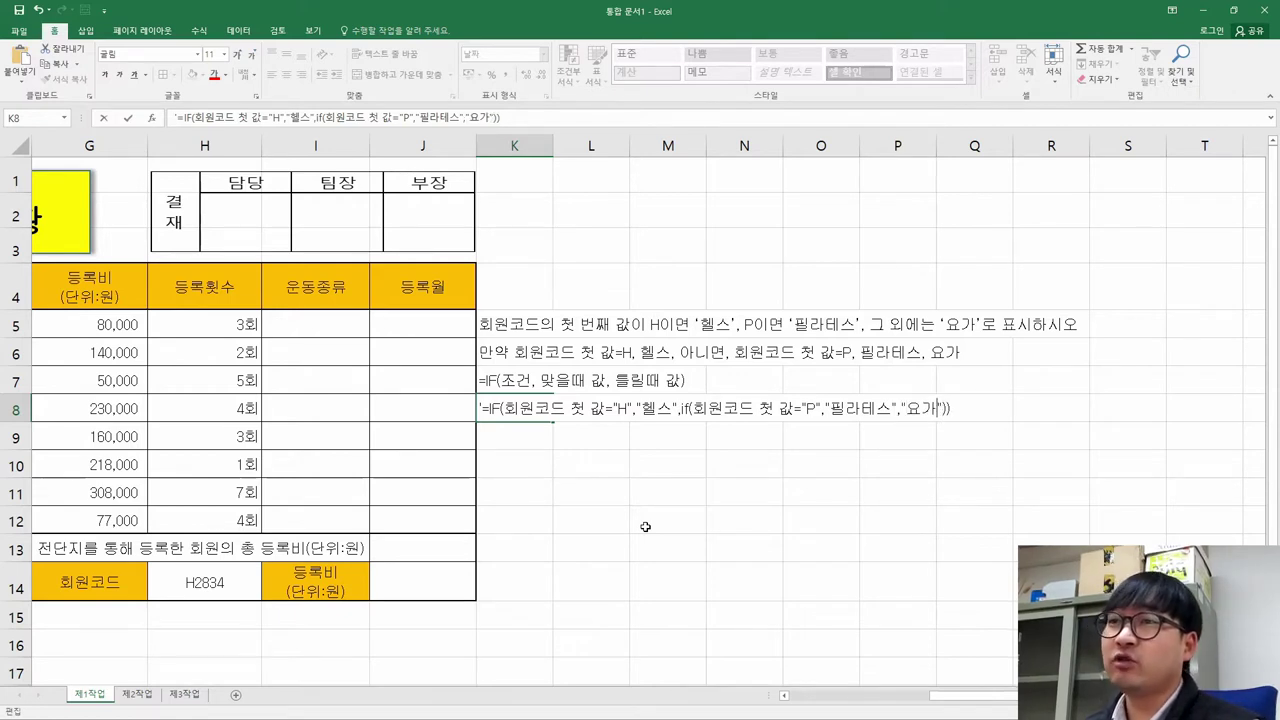
Highlight the condition phrase "회원코드 첫 값" in the outer IF of the K8 note and commit the note.
{"action": "key", "text": "Left"}
{"action": "key", "text": "Left"}
{"action": "key", "text": "Left"}
{"action": "key", "text": "Left"}
{"action": "key", "text": "Left"}
{"action": "key", "text": "Left"}
{"action": "key", "text": "Left"}
{"action": "key", "text": "Left"}
{"action": "key", "text": "shift+Right"}
{"action": "key", "text": "shift+Right"}
{"action": "key", "text": "shift+Right"}
{"action": "key", "text": "shift+Right"}
{"action": "key", "text": "shift+Right"}
{"action": "key", "text": "shift+Right"}
{"action": "key", "text": "shift+Right"}
{"action": "key", "text": "shift+Right"}
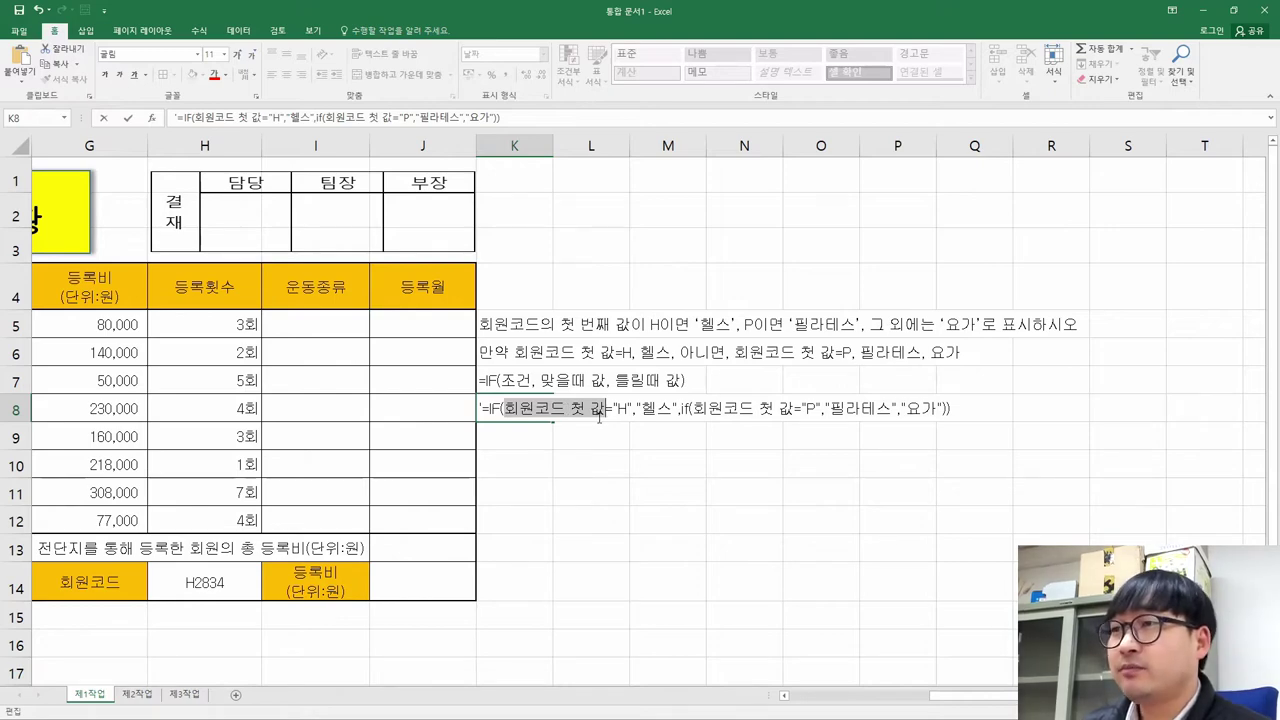
{"action": "key", "text": "Return"}
Examine the member codes in B5:B12 to see which first characters the condition has to test.
{"action": "key", "text": "Left"}
{"action": "key", "text": "Left"}
{"action": "key", "text": "Left"}
{"action": "key", "text": "Left"}
{"action": "key", "text": "Left"}
{"action": "key", "text": "Left"}
{"action": "key", "text": "Left"}
{"action": "key", "text": "Left"}
{"action": "key", "text": "Left"}
{"action": "key", "text": "Left"}
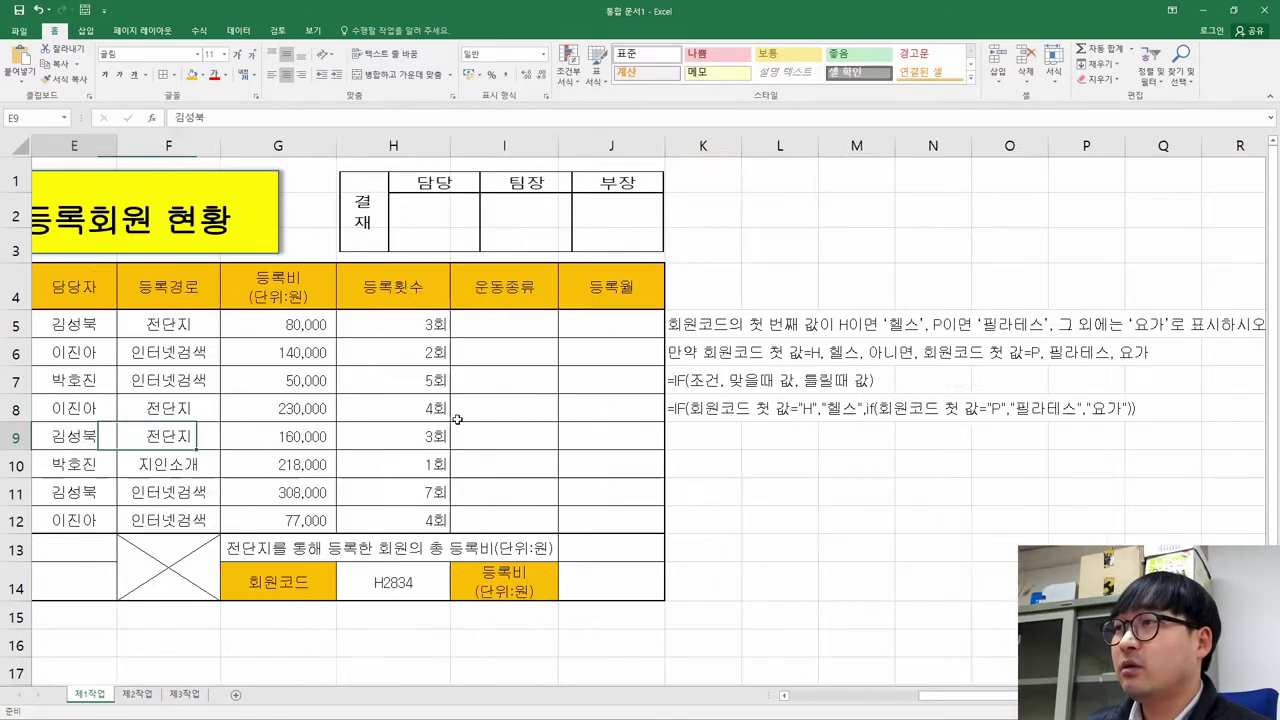
{"action": "left_click_drag", "start_coordinate": [110, 326], "coordinate": [90, 527]}
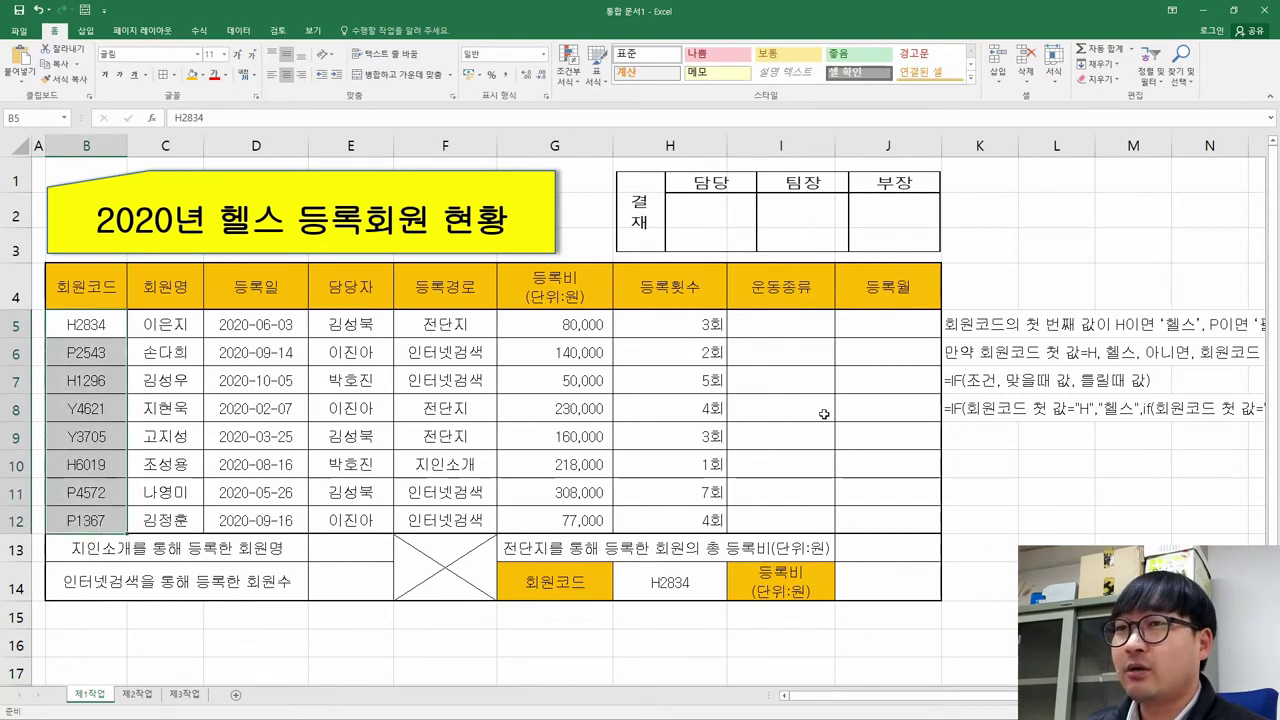
Compare the K8 note's "회원코드 첫 값" condition with the values in the 회원코드 column.
{"action": "left_click", "coordinate": [1003, 445]}
{"action": "key", "text": "Right"}
{"action": "key", "text": "Right"}
{"action": "key", "text": "Right"}
{"action": "key", "text": "Right"}
{"action": "key", "text": "Right"}
{"action": "key", "text": "Right"}
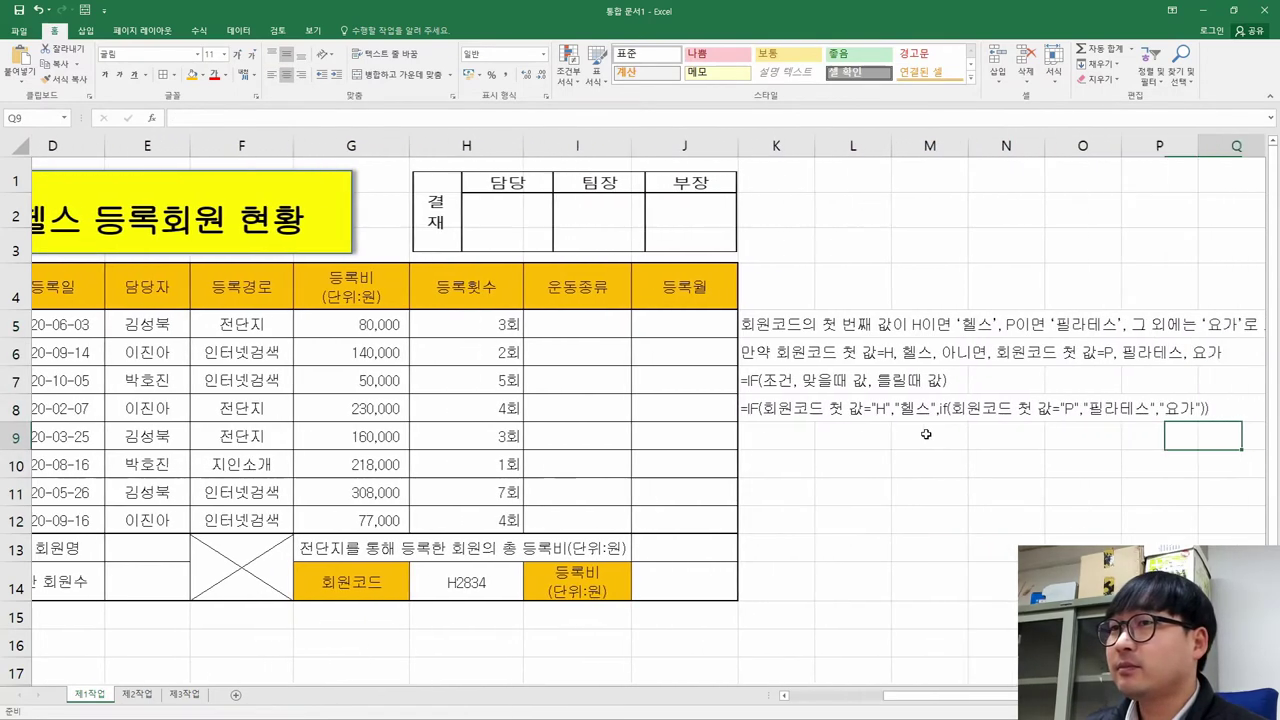
{"action": "left_click", "coordinate": [776, 408]}
{"action": "key", "text": "Left"}
{"action": "key", "text": "Left"}
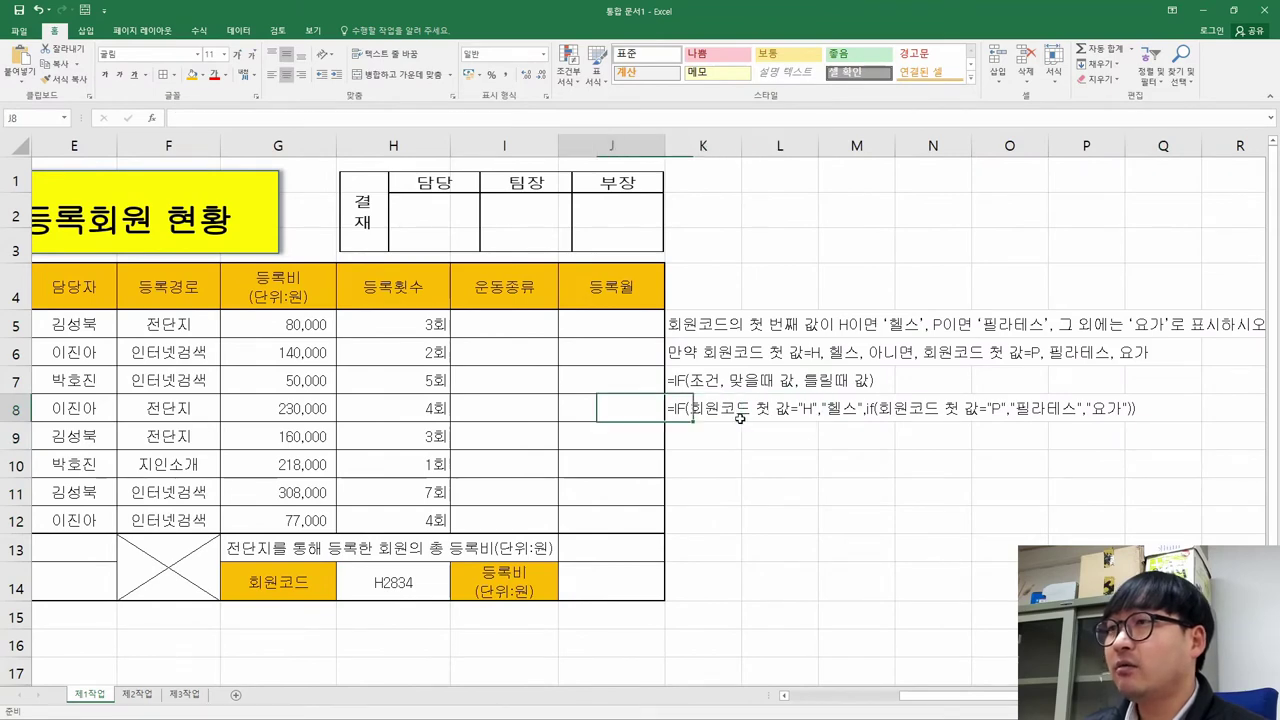
{"action": "key", "text": "Home"}
{"action": "left_click", "coordinate": [78, 408]}
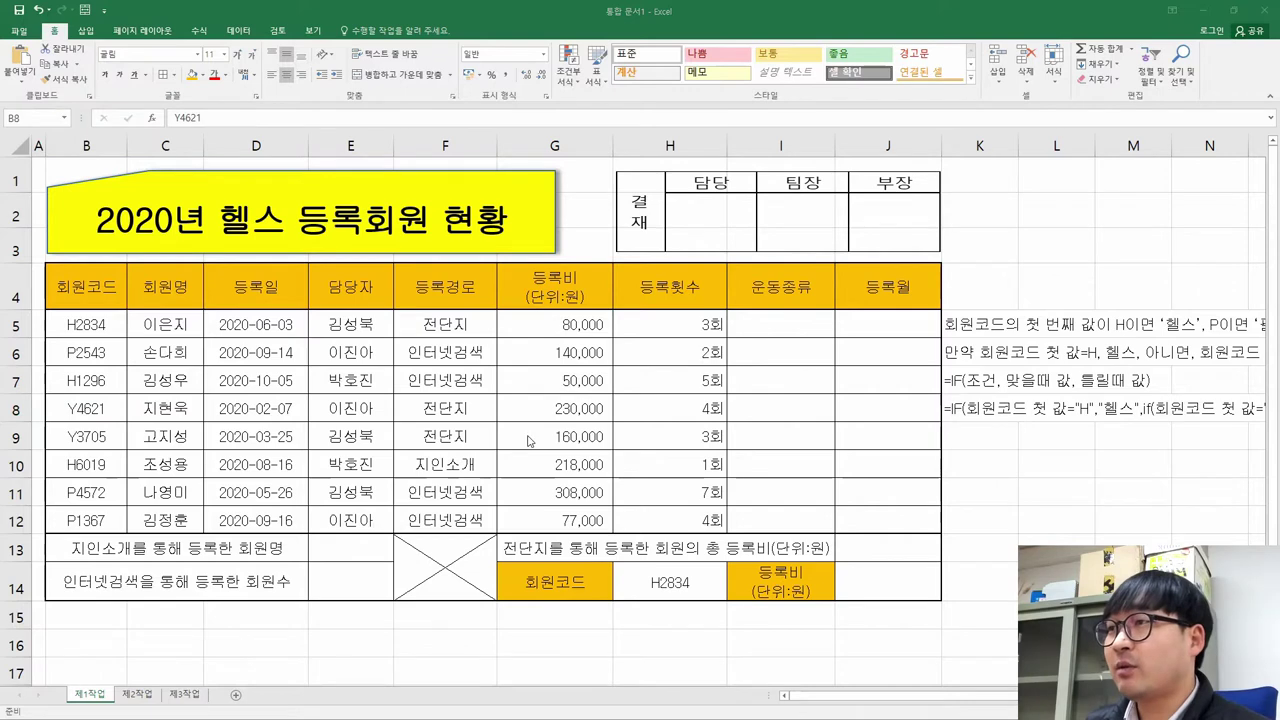
Switch to the exam PDF, check the functions required for item (1), highlighting LEFT, and return to the Excel worksheet.
{"action": "key", "text": "alt+Tab"}
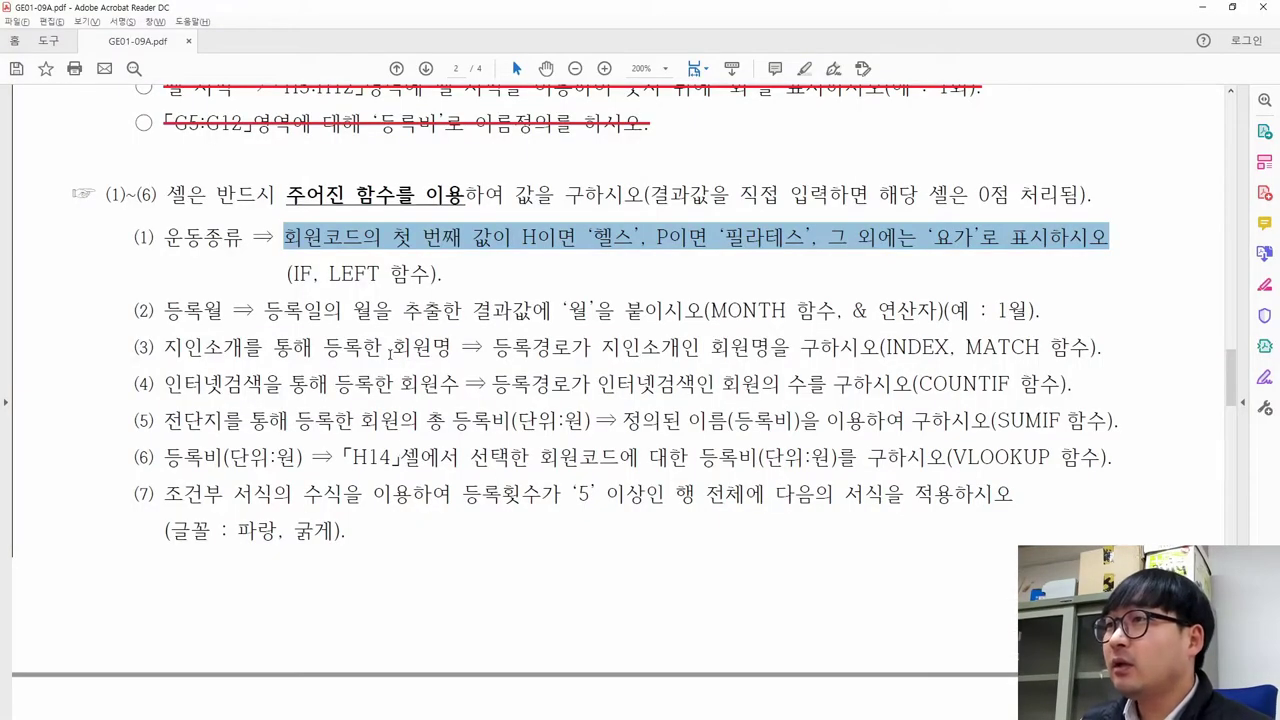
{"action": "left_click_drag", "start_coordinate": [288, 275], "coordinate": [376, 278]}
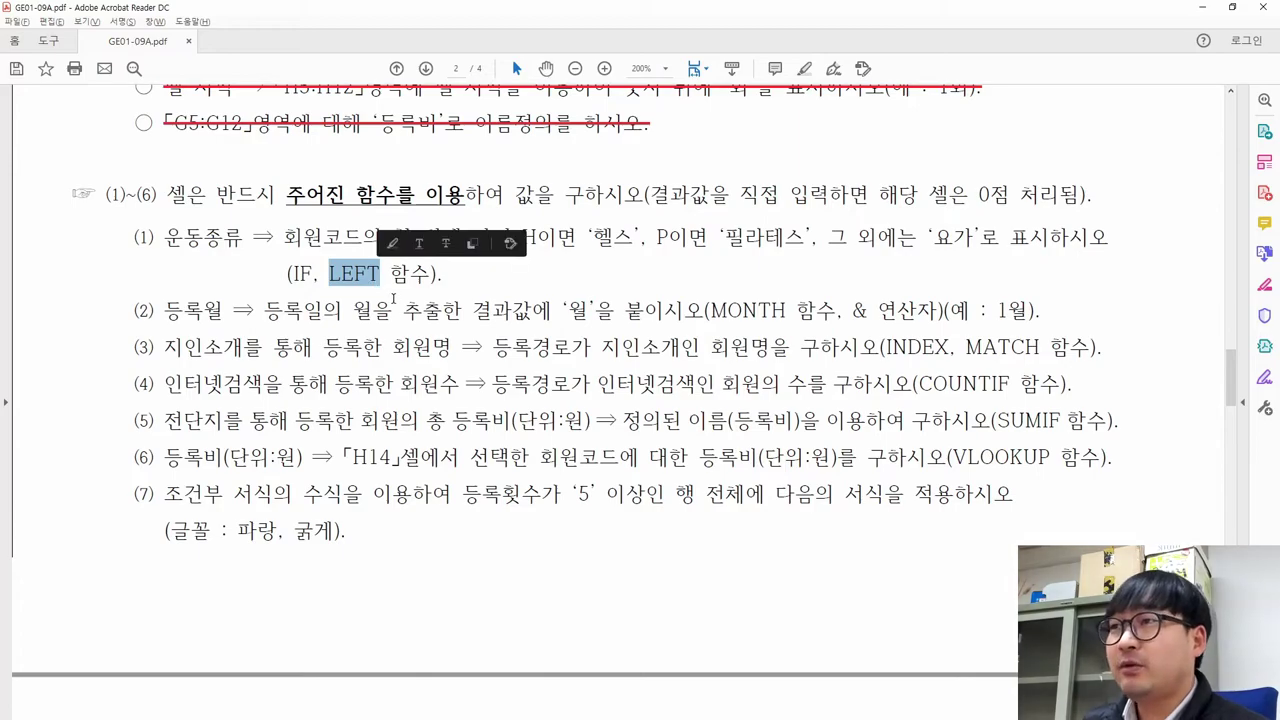
{"action": "key", "text": "alt+Tab"}
{"action": "key", "text": "alt+Tab"}
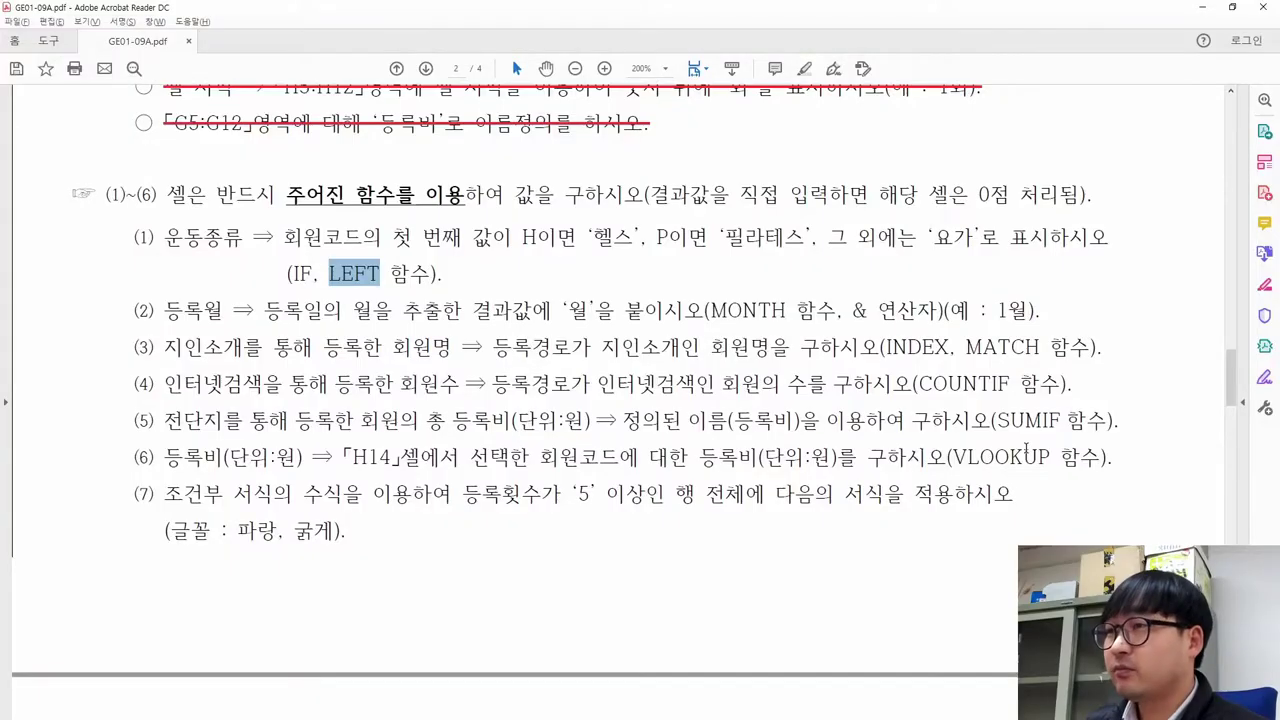
{"action": "key", "text": "alt+Tab"}
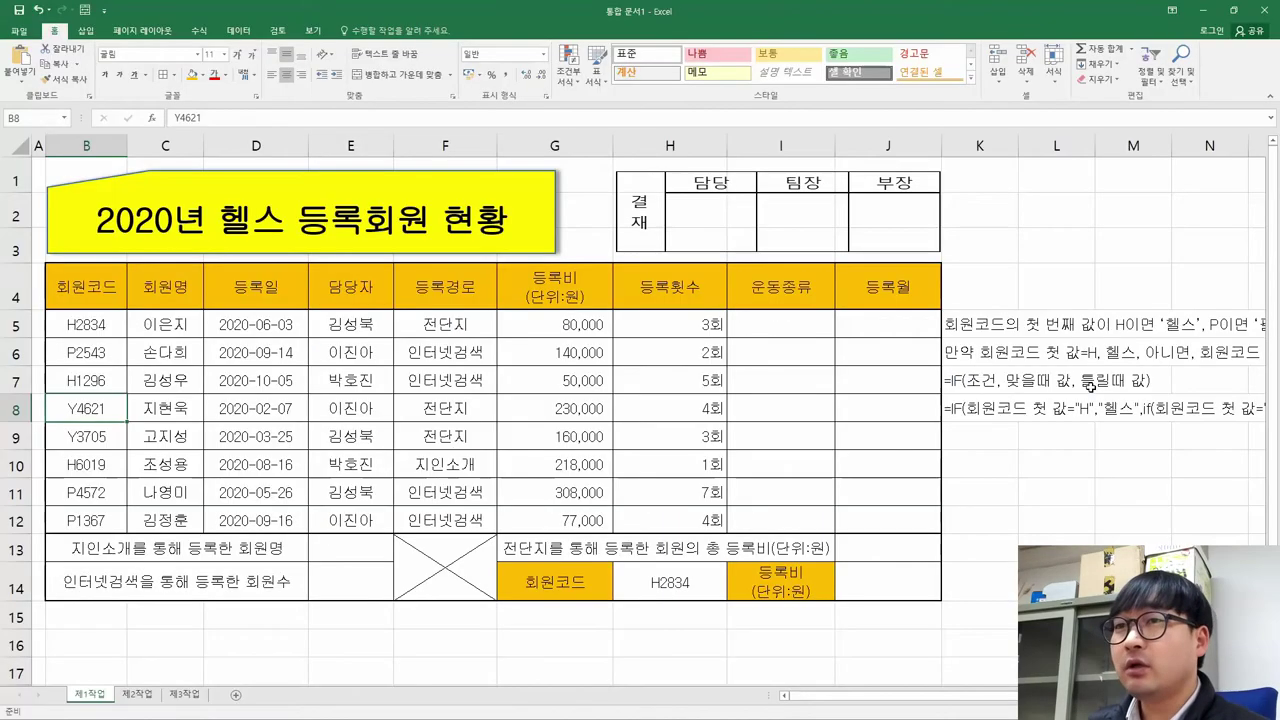
Start a trial LEFT formula in K10 and open its function arguments.
{"action": "left_click", "coordinate": [962, 443]}
{"action": "double_click", "coordinate": [964, 468]}
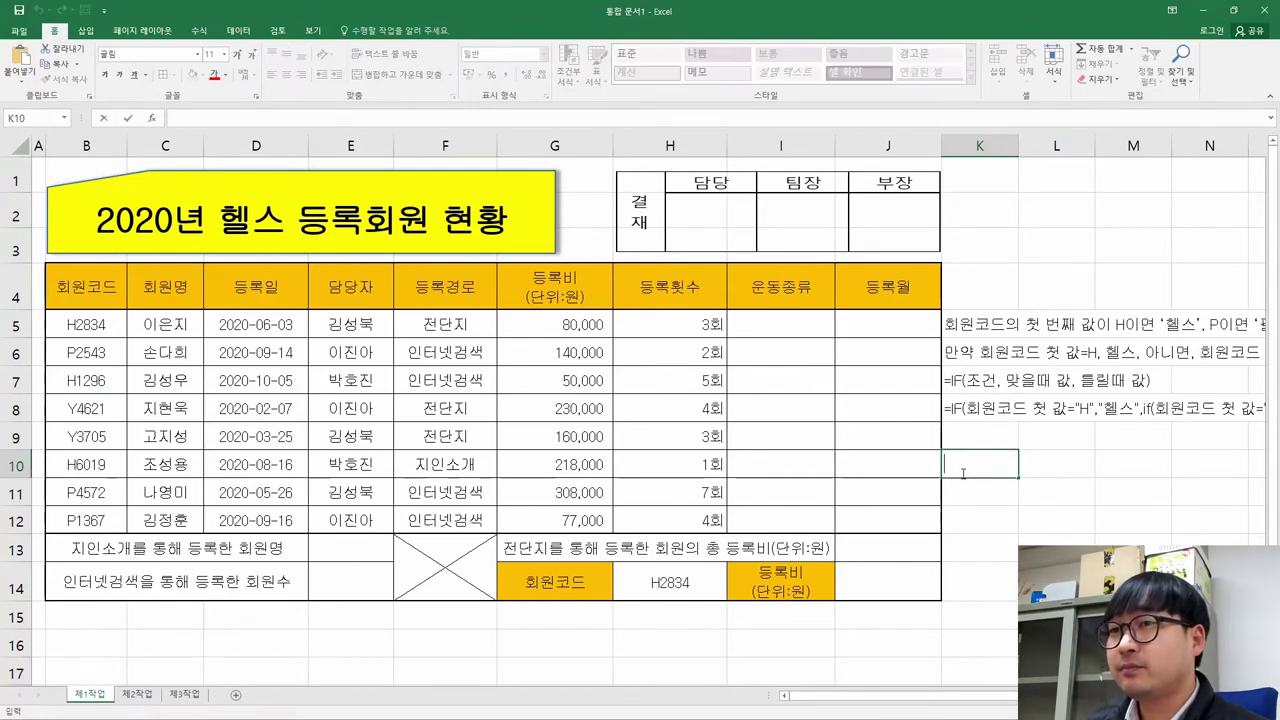
{"action": "type", "text": "="}
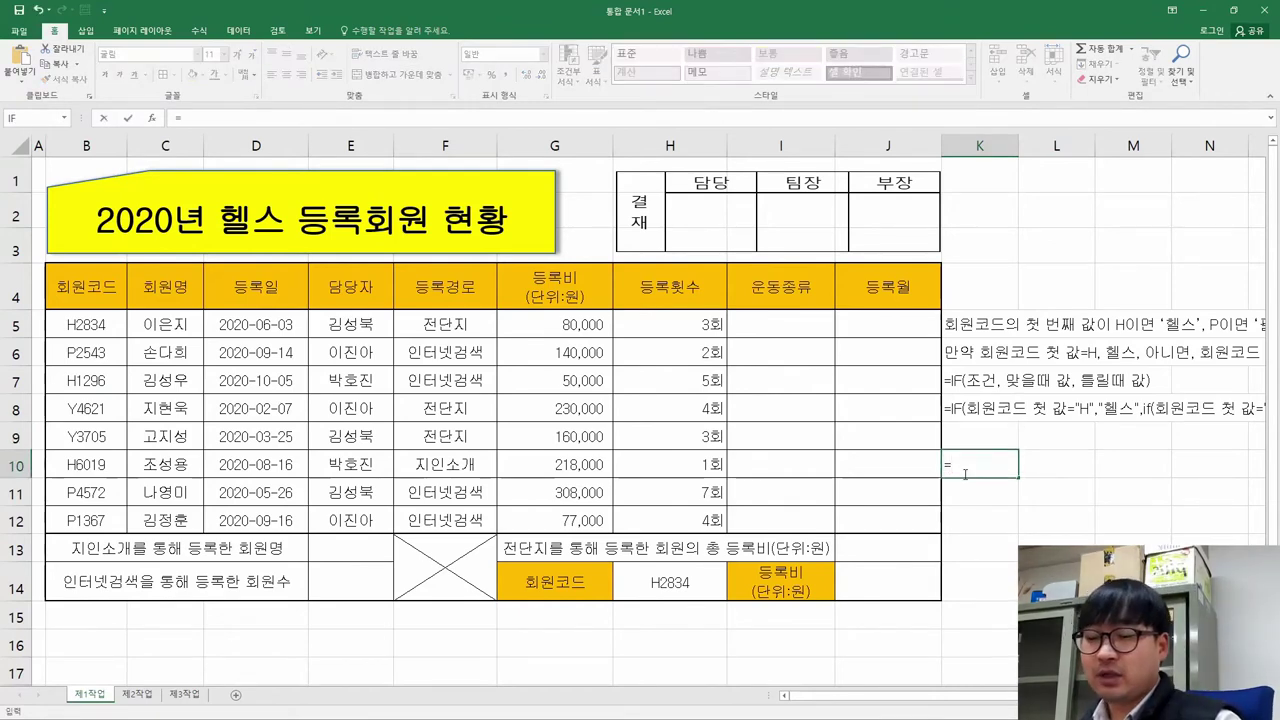
{"action": "type", "text": "LEFT"}
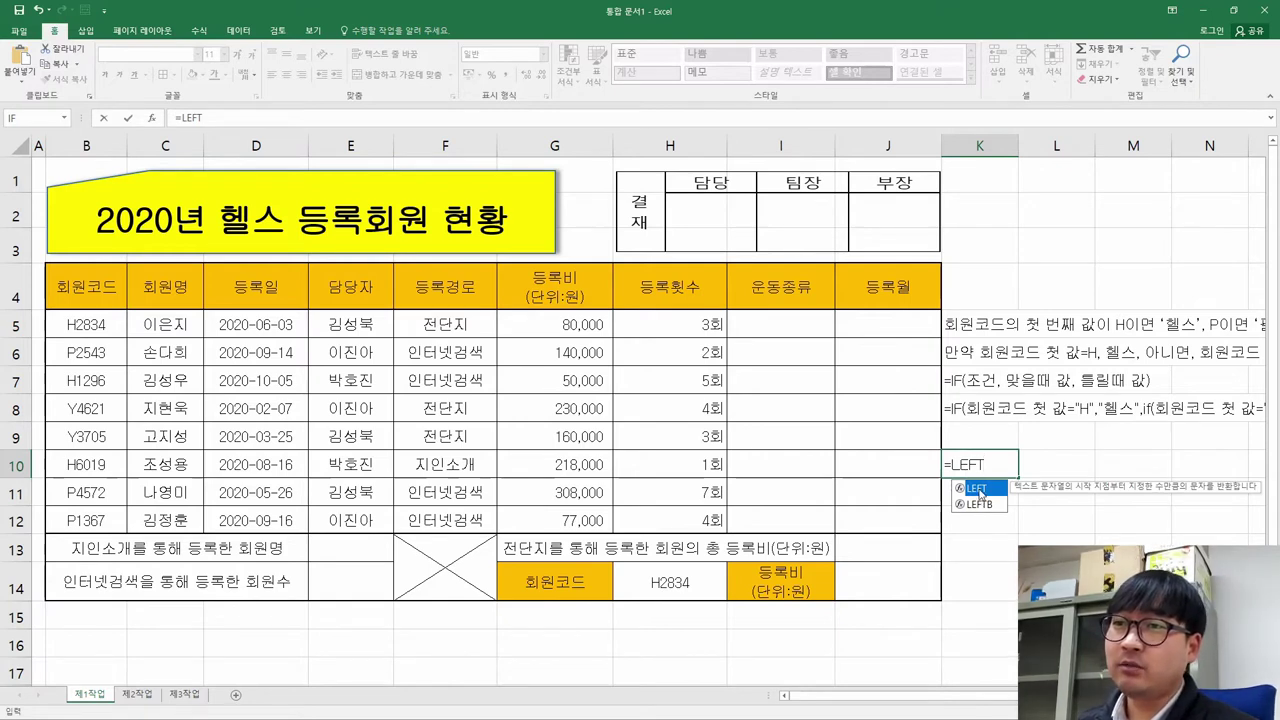
{"action": "double_click", "coordinate": [979, 490]}
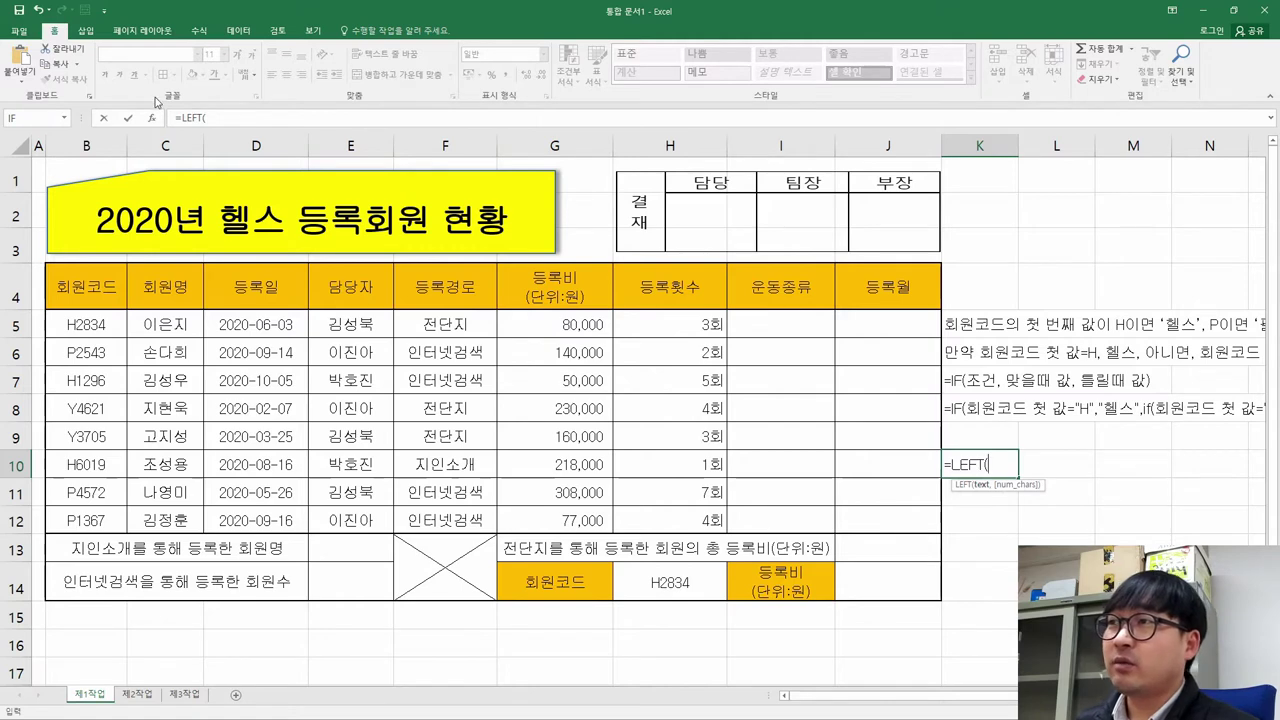
{"action": "left_click", "coordinate": [153, 118]}
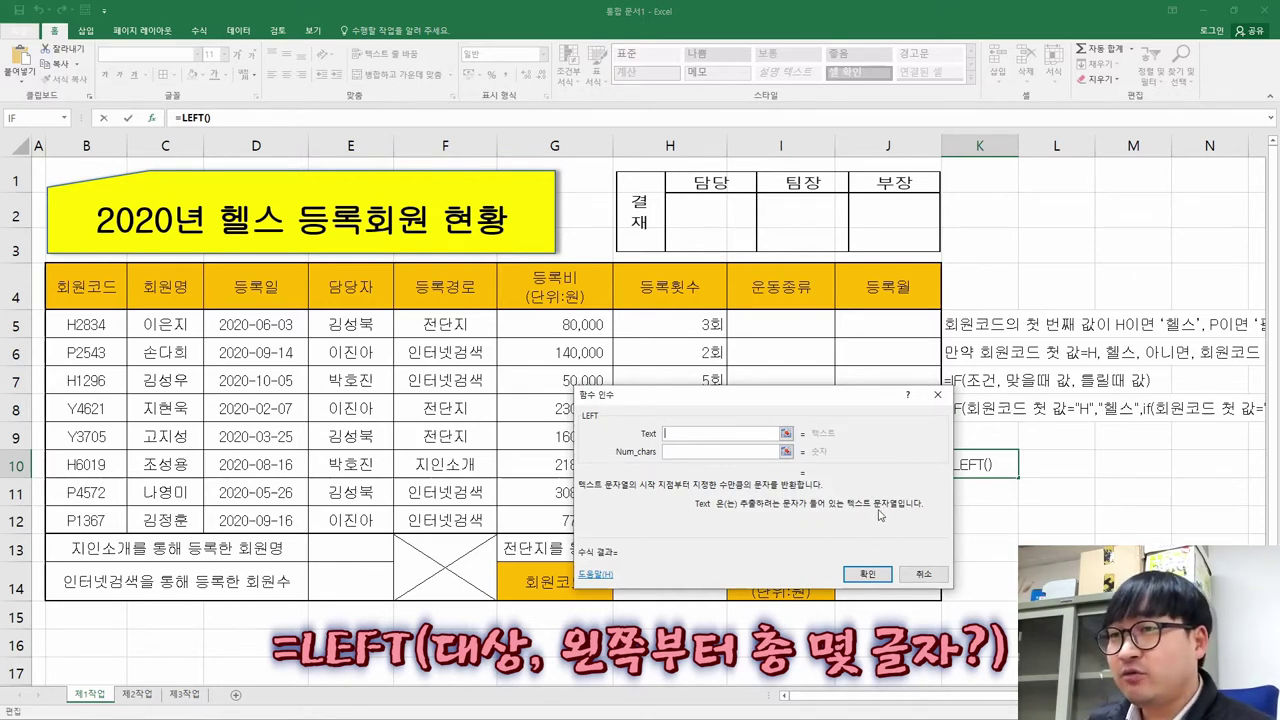
{"action": "type", "text": "fsdfs"}
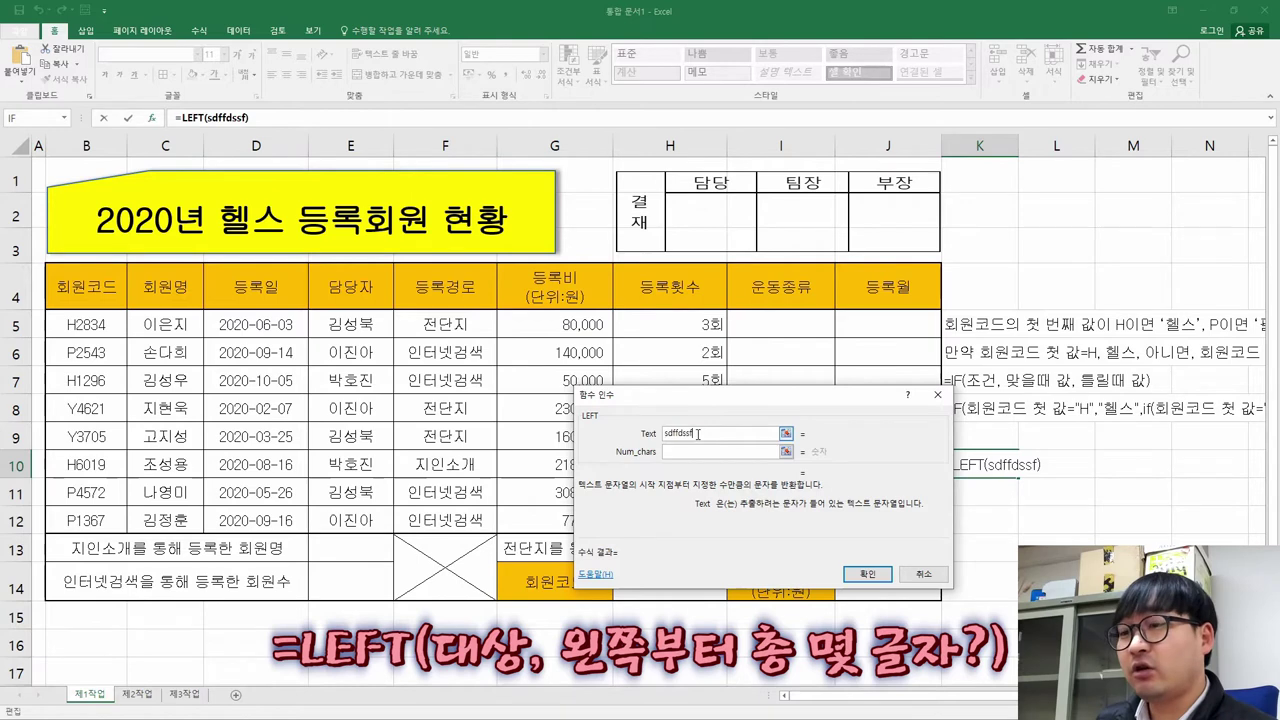
{"action": "key", "text": "BackSpace"}
{"action": "key", "text": "BackSpace"}
{"action": "key", "text": "BackSpace"}
{"action": "key", "text": "BackSpace"}
{"action": "key", "text": "BackSpace"}
{"action": "key", "text": "BackSpace"}
{"action": "key", "text": "BackSpace"}
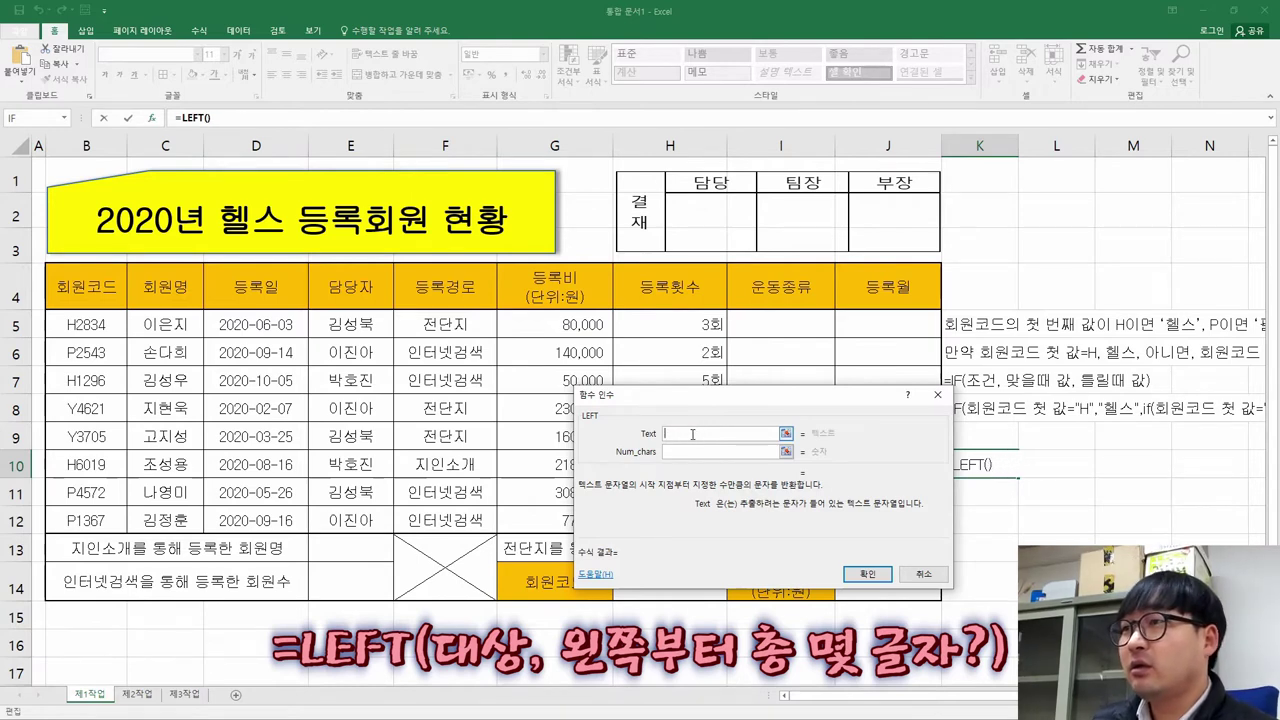
Set the trial LEFT formula's Text argument to B5 and Num_chars to 1.
{"action": "left_click", "coordinate": [93, 324]}
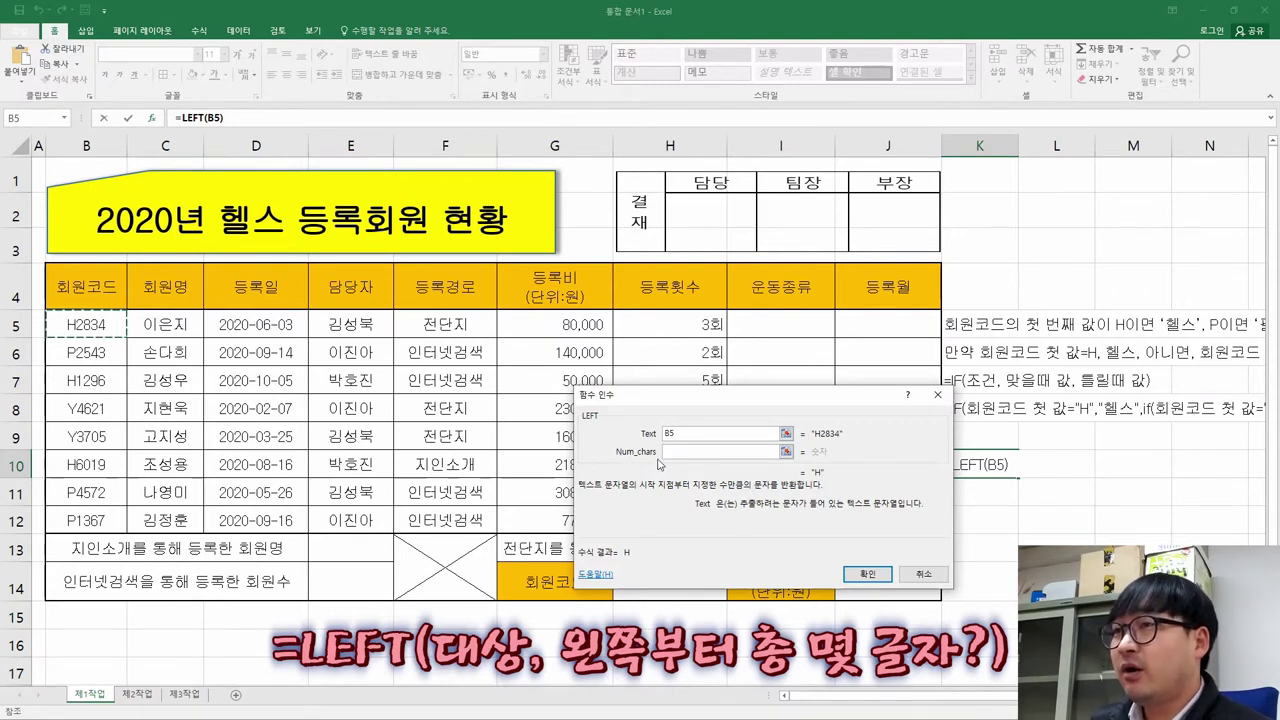
{"action": "left_click", "coordinate": [690, 452]}
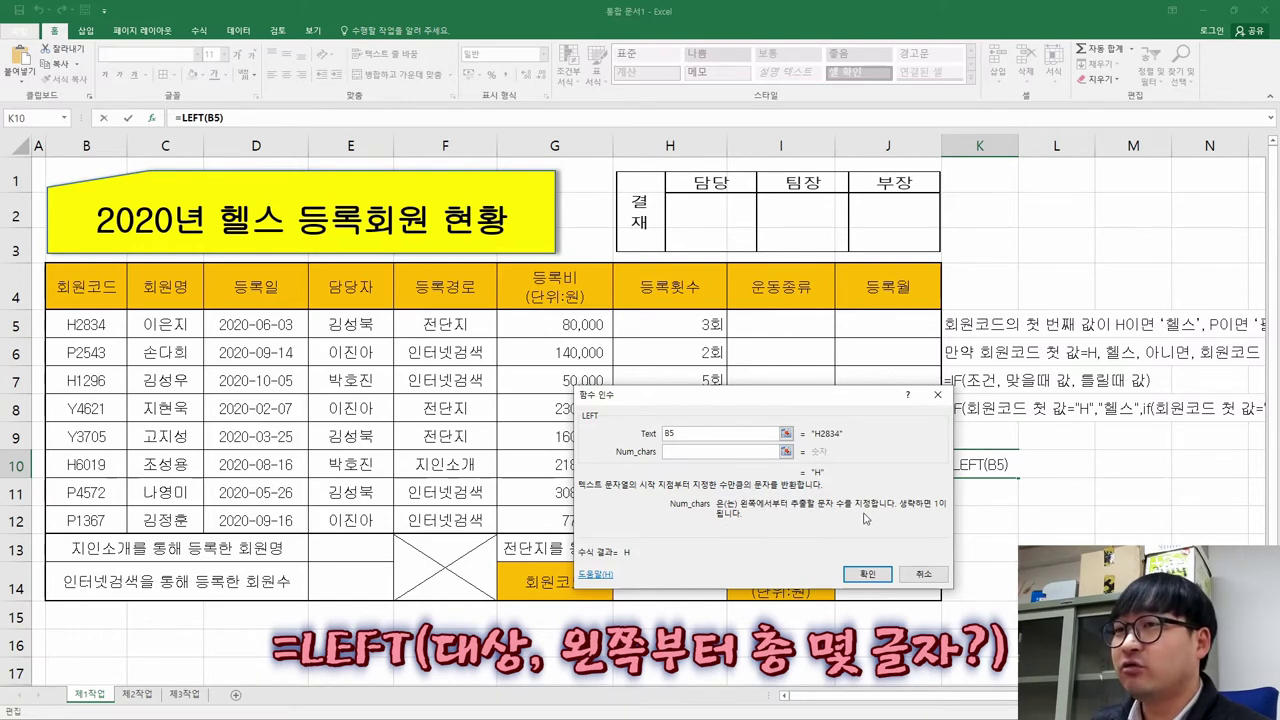
{"action": "key", "text": "ctrl"}
{"action": "key", "text": "ctrl"}
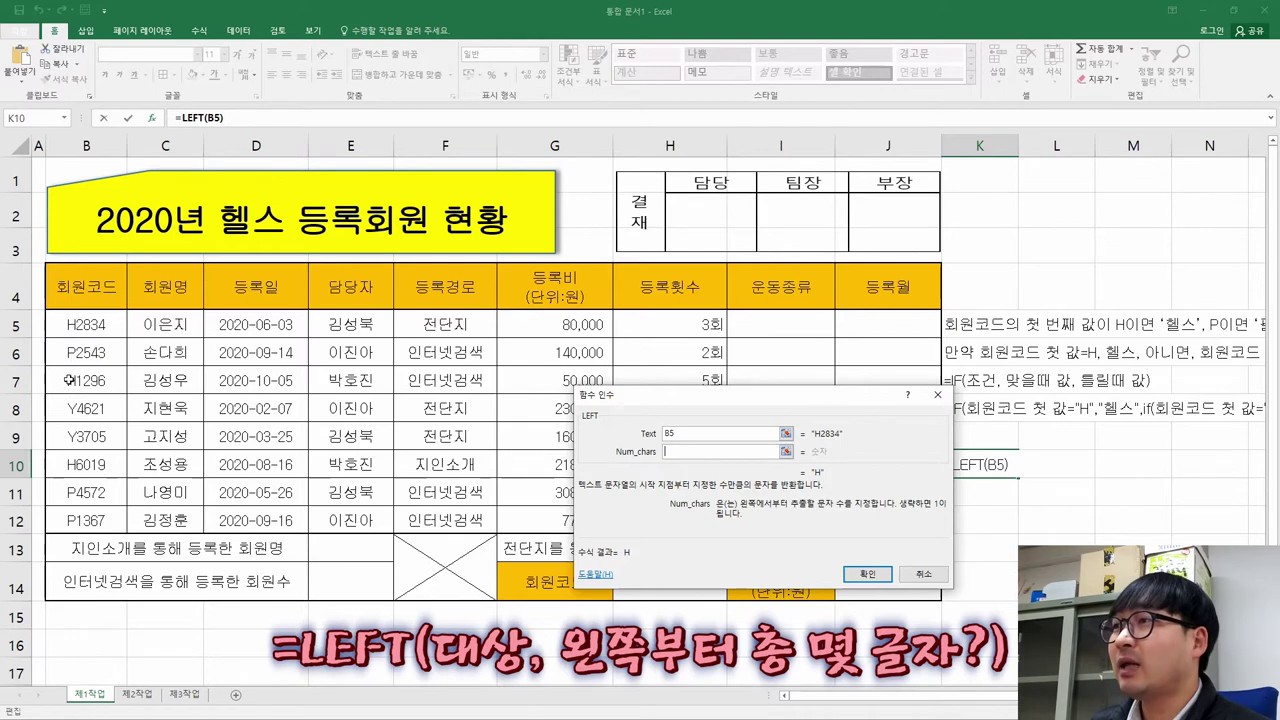
{"action": "left_click", "coordinate": [684, 453]}
{"action": "type", "text": "1"}
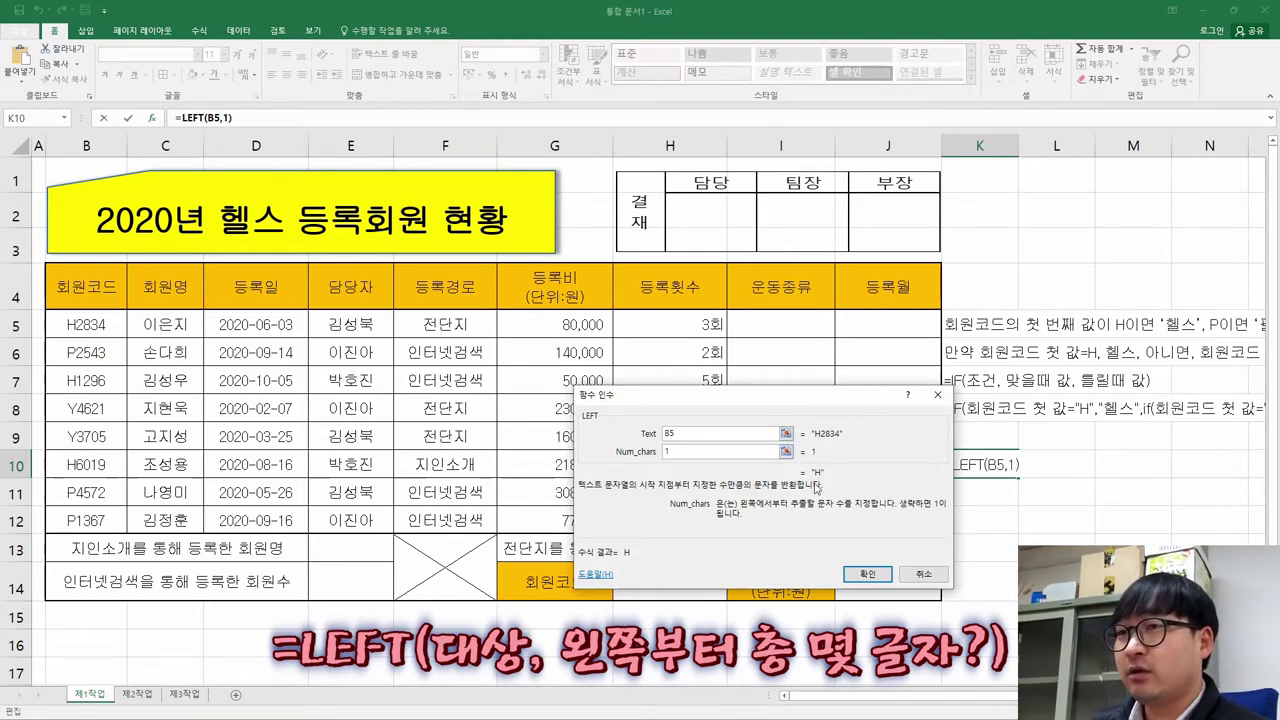
Try 2 for Num_chars, clear that argument, and confirm K10's formula as =LEFT(B5).
{"action": "key", "text": "ctrl"}
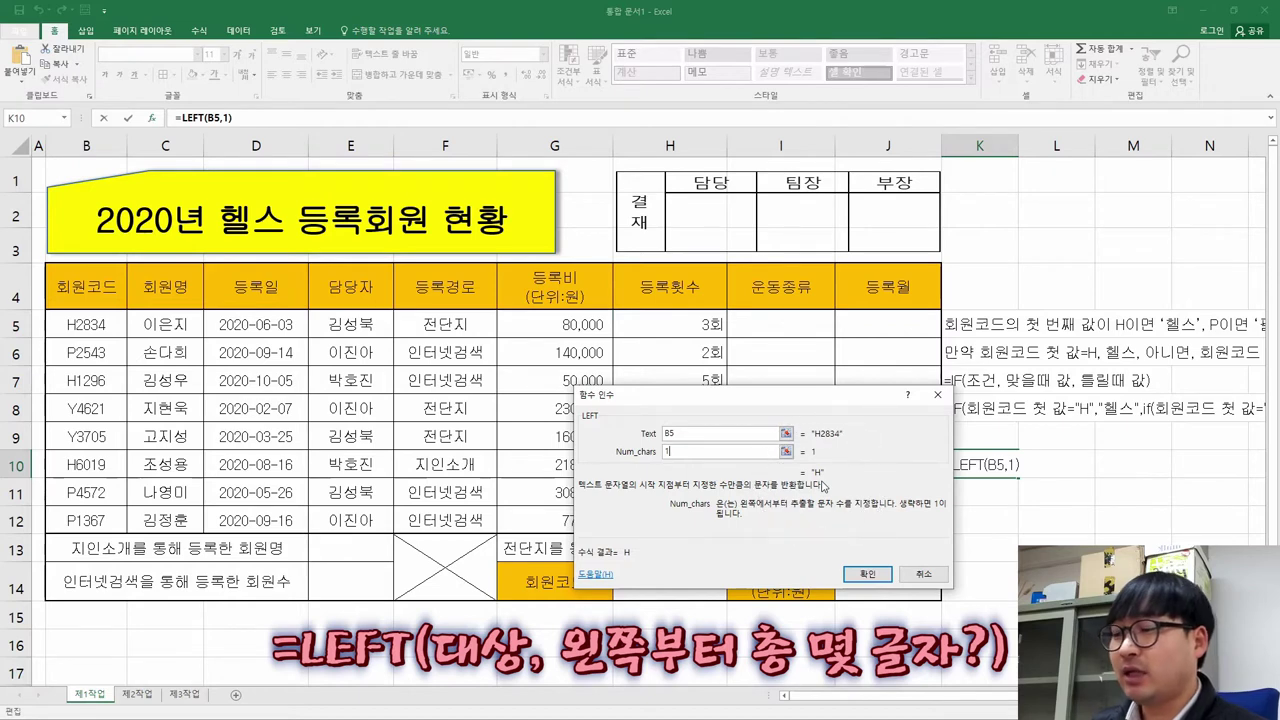
{"action": "key", "text": "BackSpace"}
{"action": "type", "text": "2"}
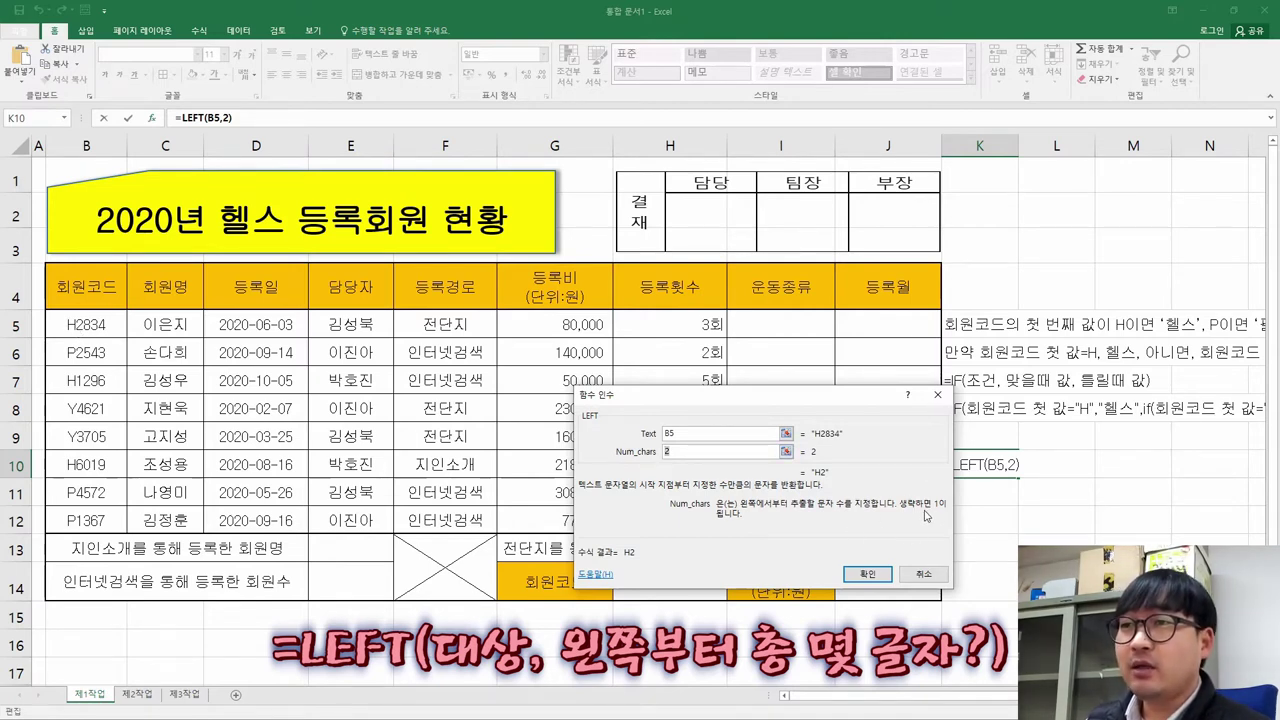
{"action": "key", "text": "BackSpace"}
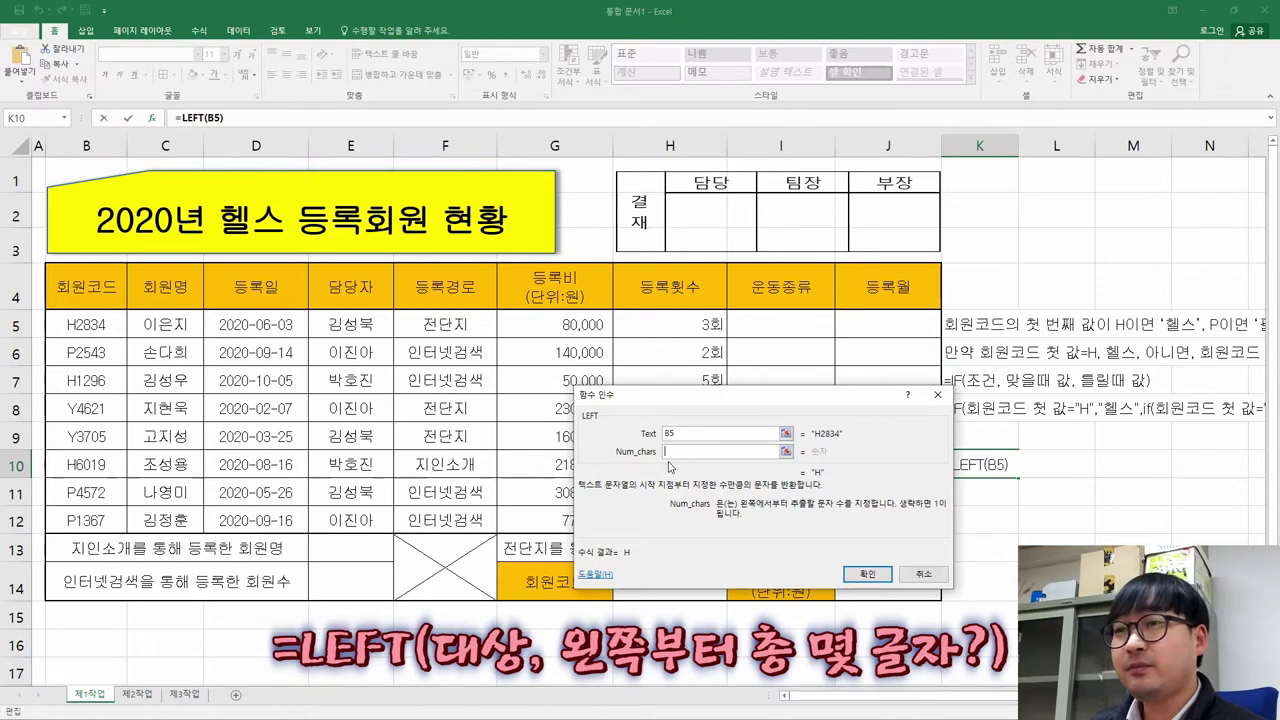
{"action": "left_click", "coordinate": [866, 575]}
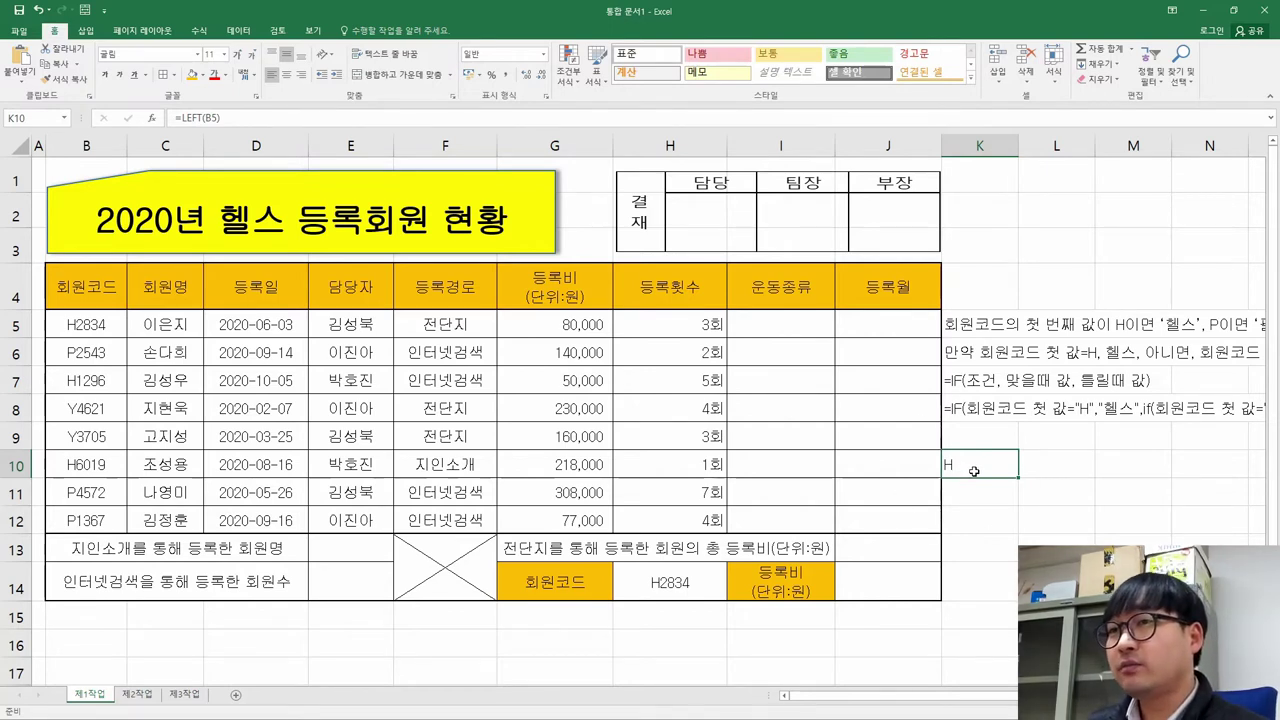
{"action": "double_click", "coordinate": [974, 471]}
{"action": "left_click_drag", "start_coordinate": [1010, 464], "coordinate": [912, 473]}
Copy the K8 formula note into K9 and clear the trial LEFT formula from K10.
{"action": "double_click", "coordinate": [975, 410]}
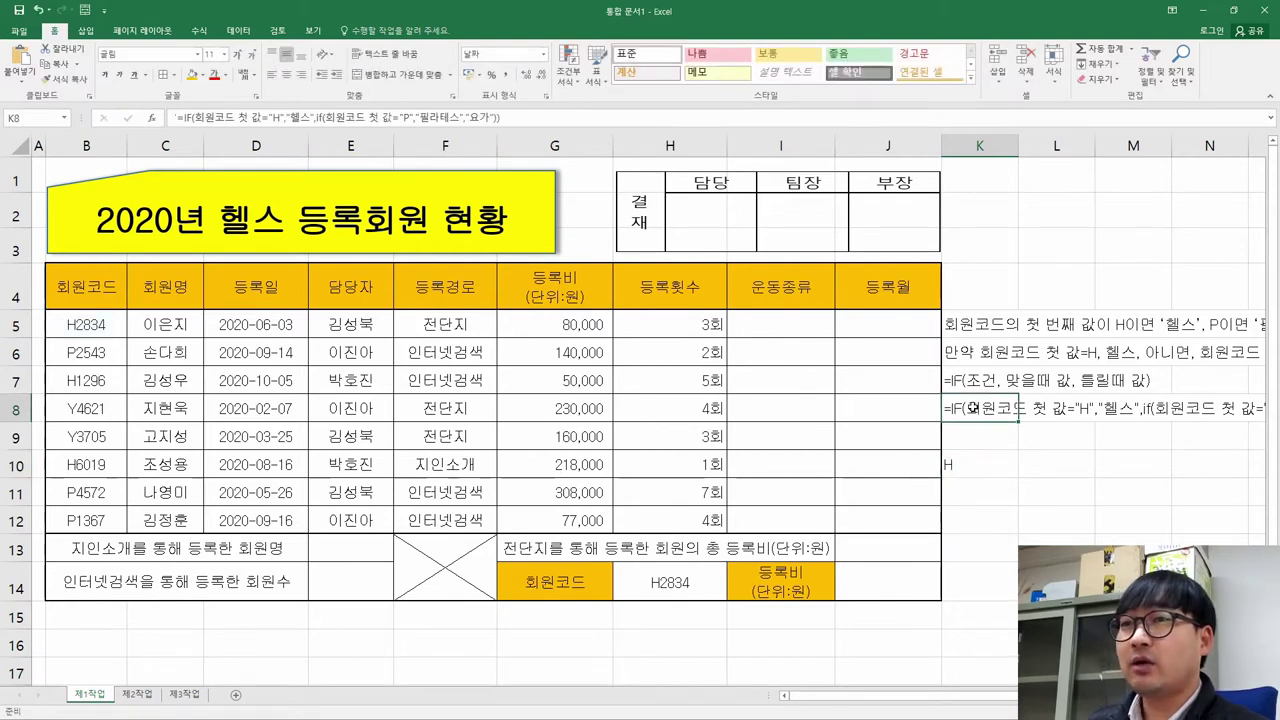
{"action": "key", "text": "Escape"}
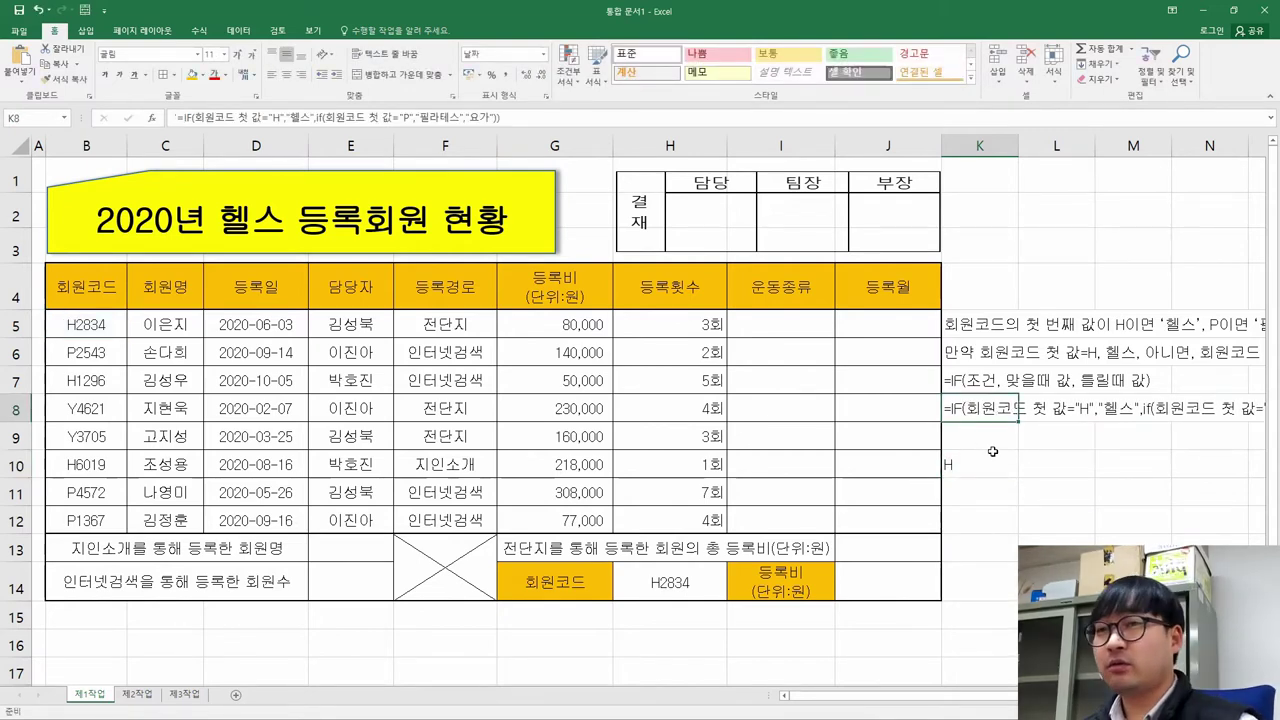
{"action": "key", "text": "ctrl+c"}
{"action": "left_click", "coordinate": [993, 448]}
{"action": "key", "text": "ctrl+v"}
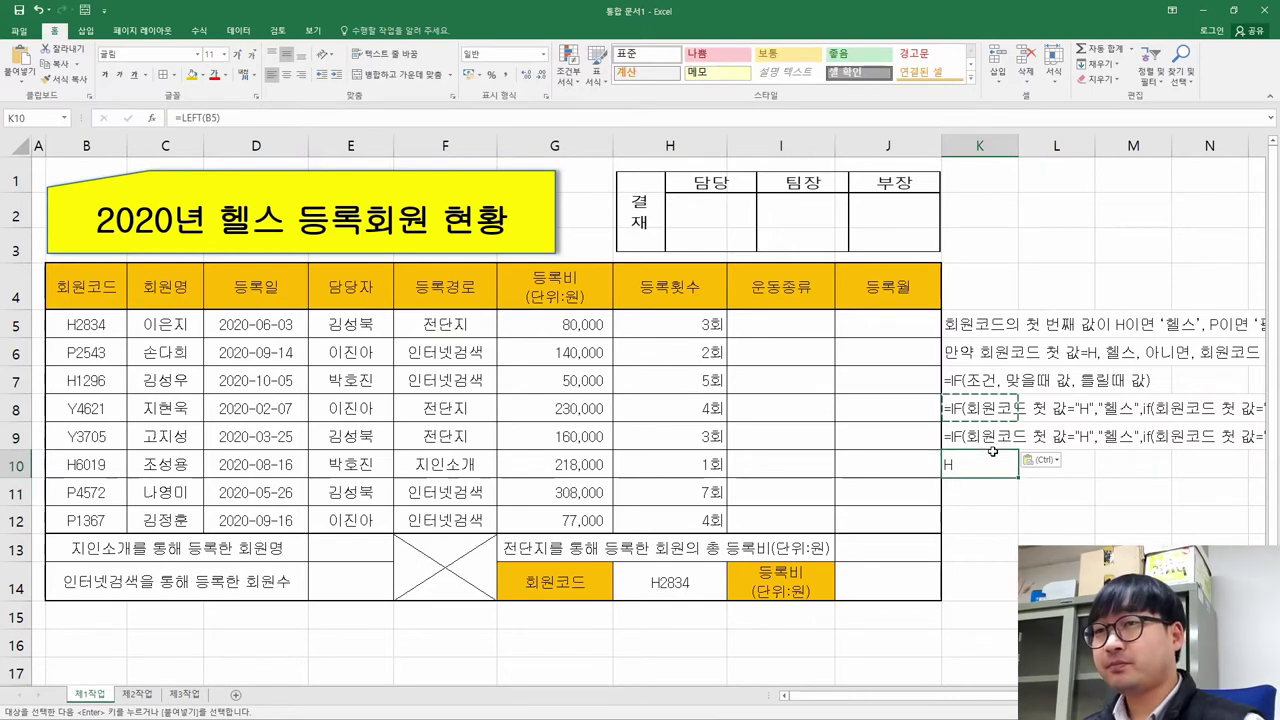
{"action": "key", "text": "F2"}
{"action": "key", "text": "Up"}
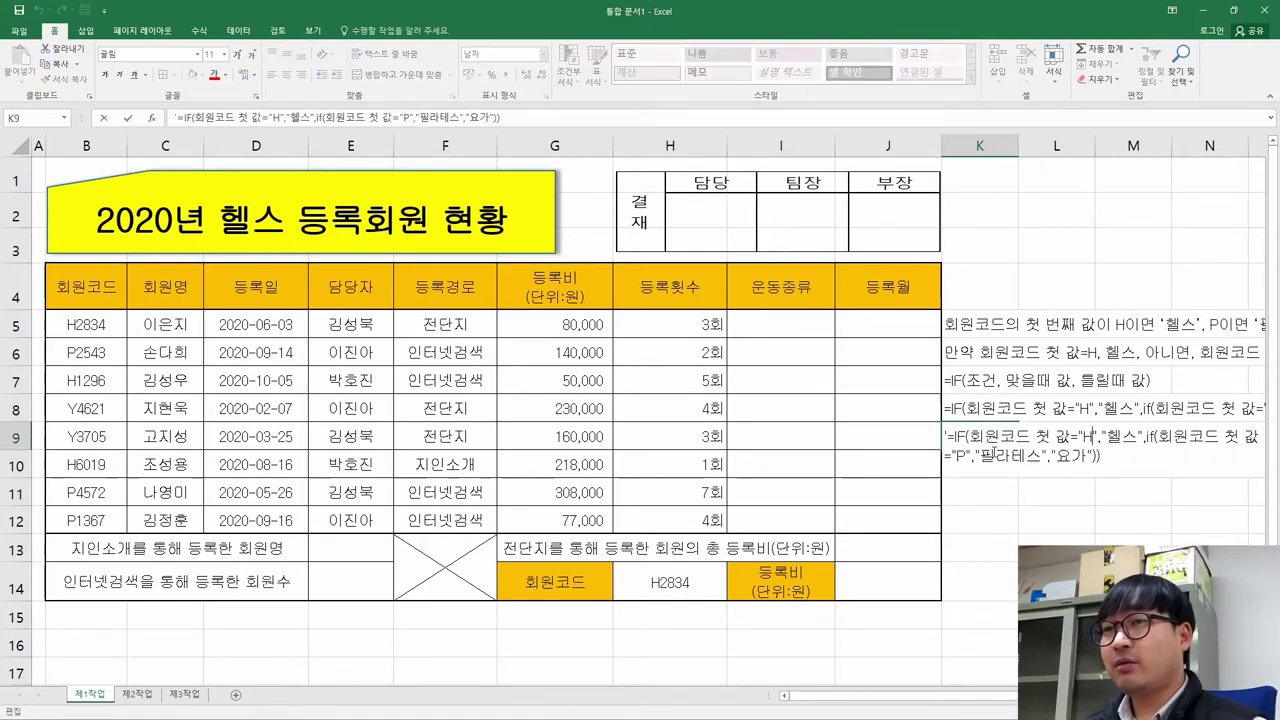
In the K9 formula note, replace the first "회원코드 첫 값" with left(회원코드).
{"action": "key", "text": "Escape"}
{"action": "key", "text": "Right"}
{"action": "key", "text": "Right"}
{"action": "key", "text": "Right"}
{"action": "key", "text": "Right"}
{"action": "key", "text": "Right"}
{"action": "key", "text": "Right"}
{"action": "key", "text": "Right"}
{"action": "key", "text": "Right"}
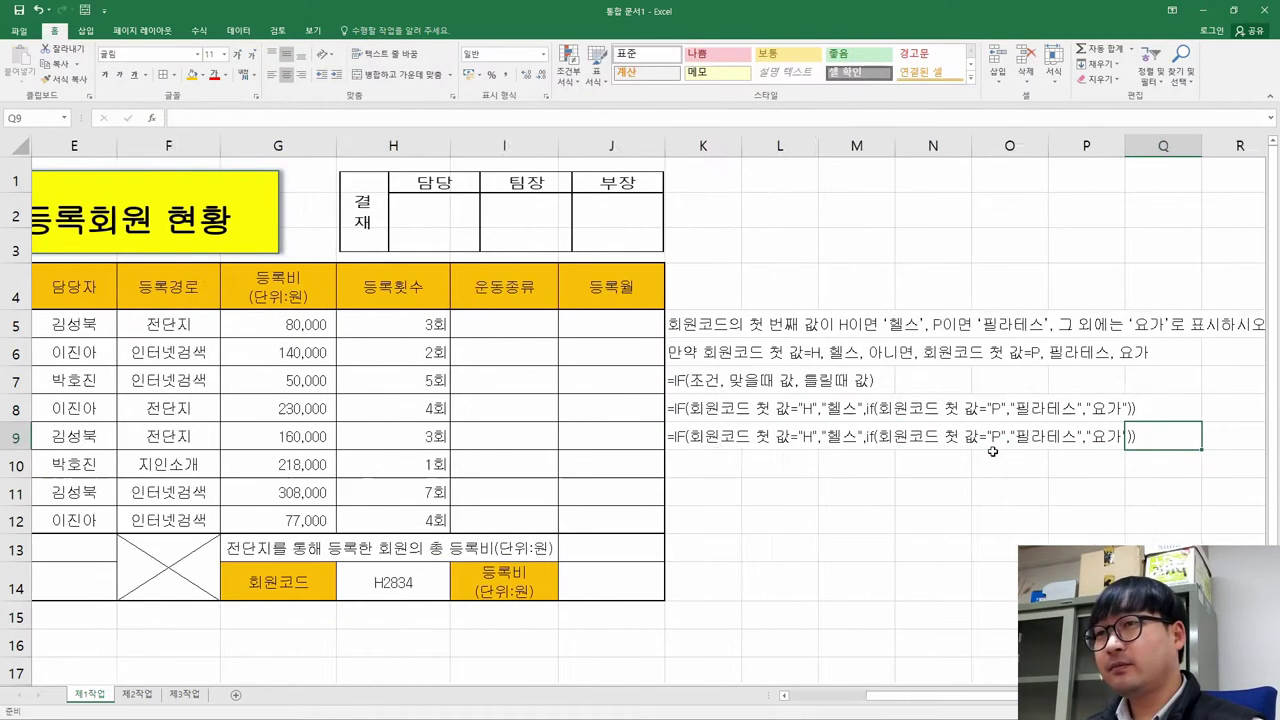
{"action": "key", "text": "Left"}
{"action": "key", "text": "Left"}
{"action": "key", "text": "Left"}
{"action": "key", "text": "Left"}
{"action": "key", "text": "Left"}
{"action": "key", "text": "Left"}
{"action": "key", "text": "Left"}
{"action": "key", "text": "Left"}
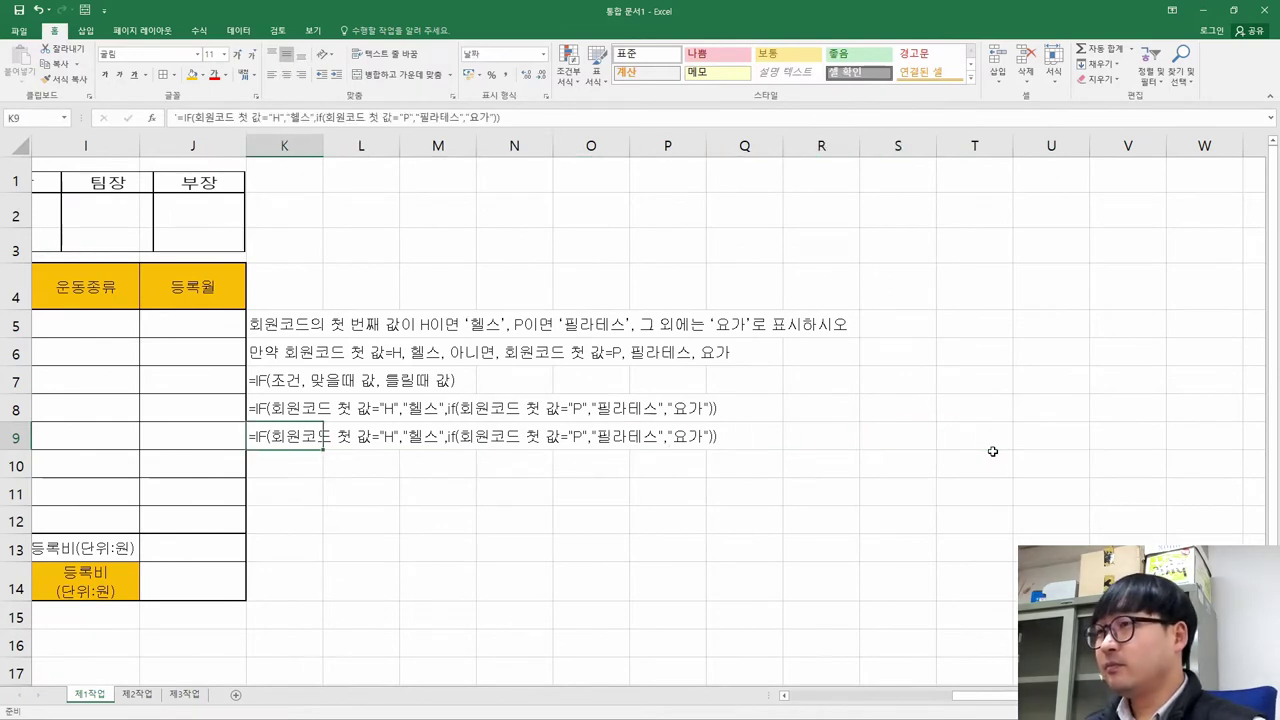
{"action": "key", "text": "F2"}
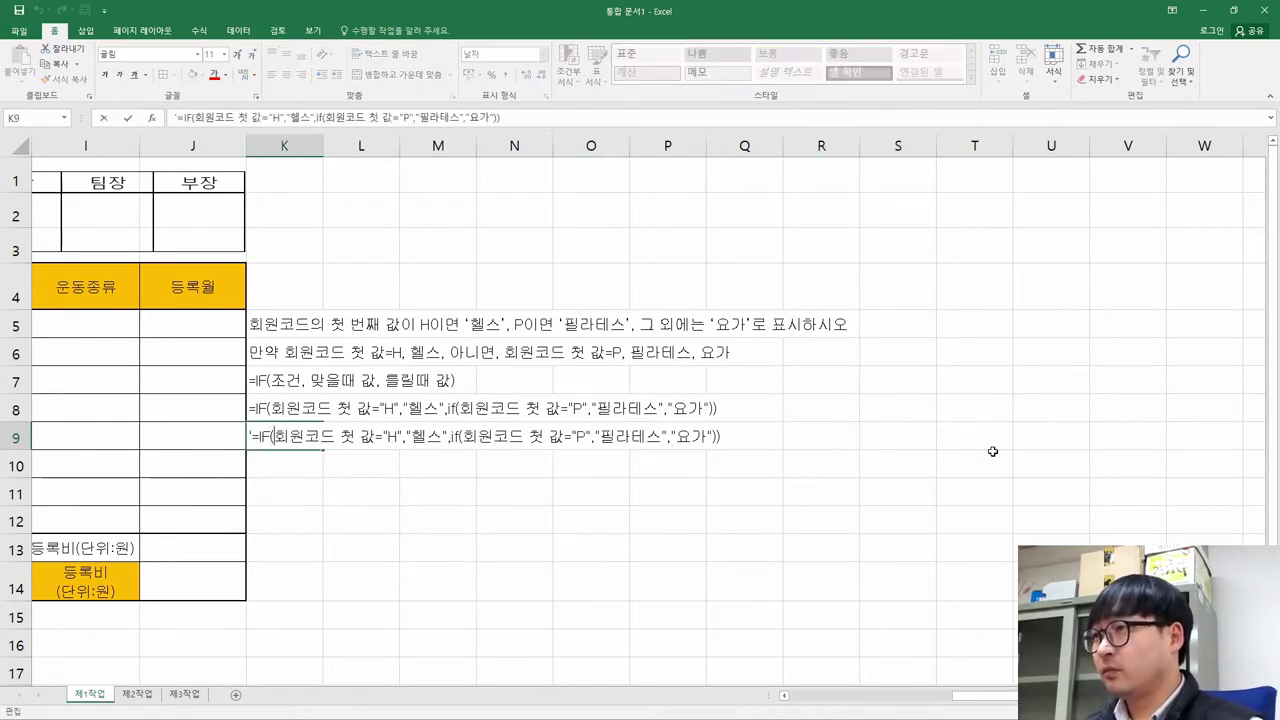
{"action": "key", "text": "shift+Right"}
{"action": "key", "text": "shift+Right"}
{"action": "key", "text": "shift+Right"}
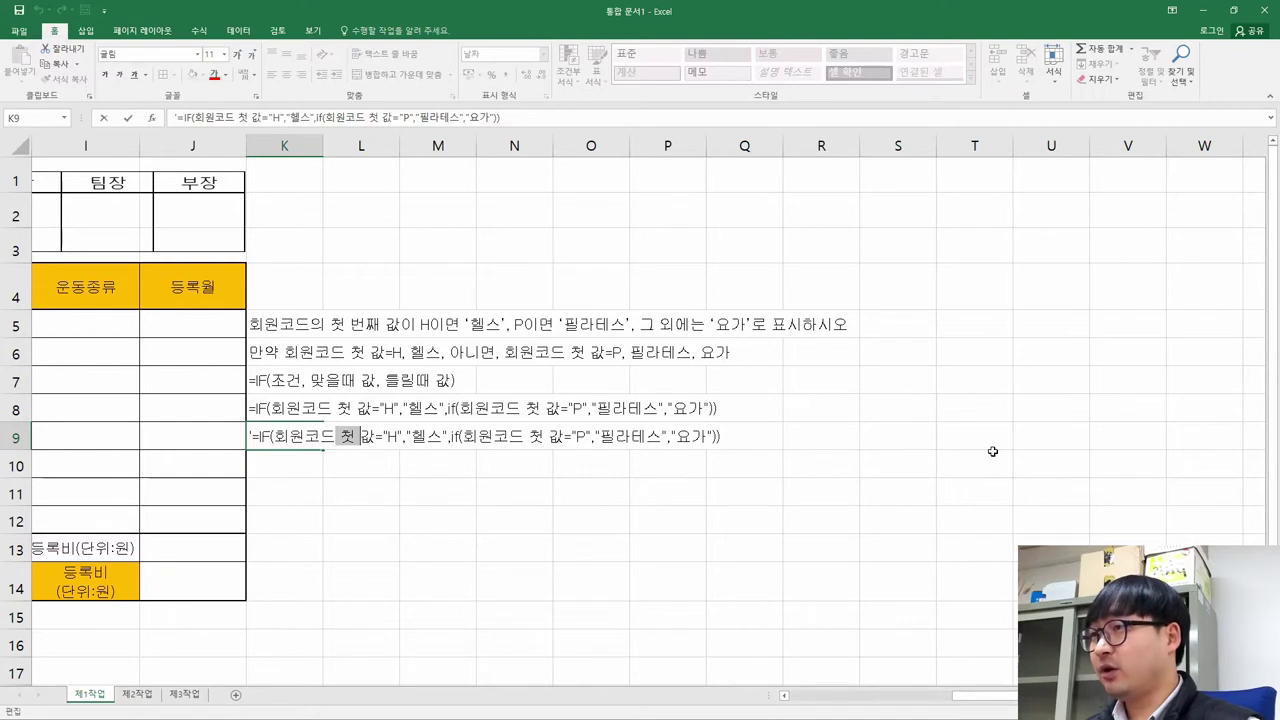
{"action": "key", "text": "Left"}
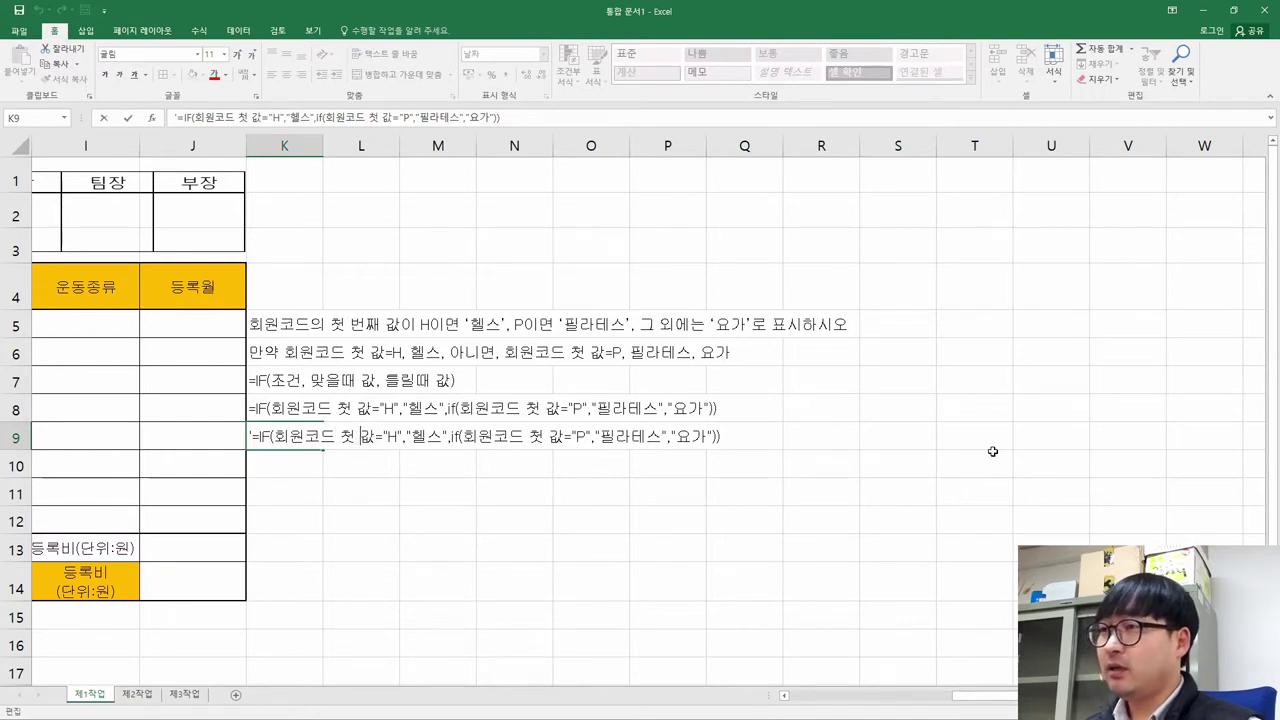
{"action": "type", "text": "lef"}
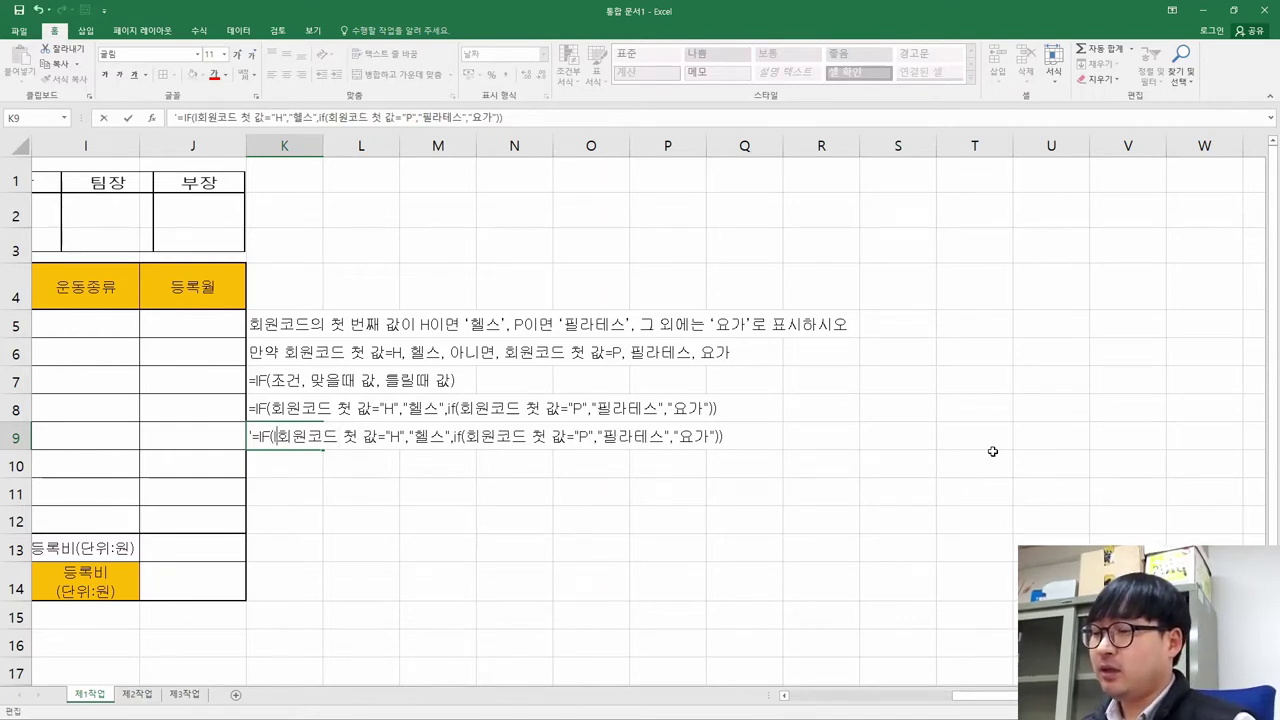
{"action": "type", "text": "t"}
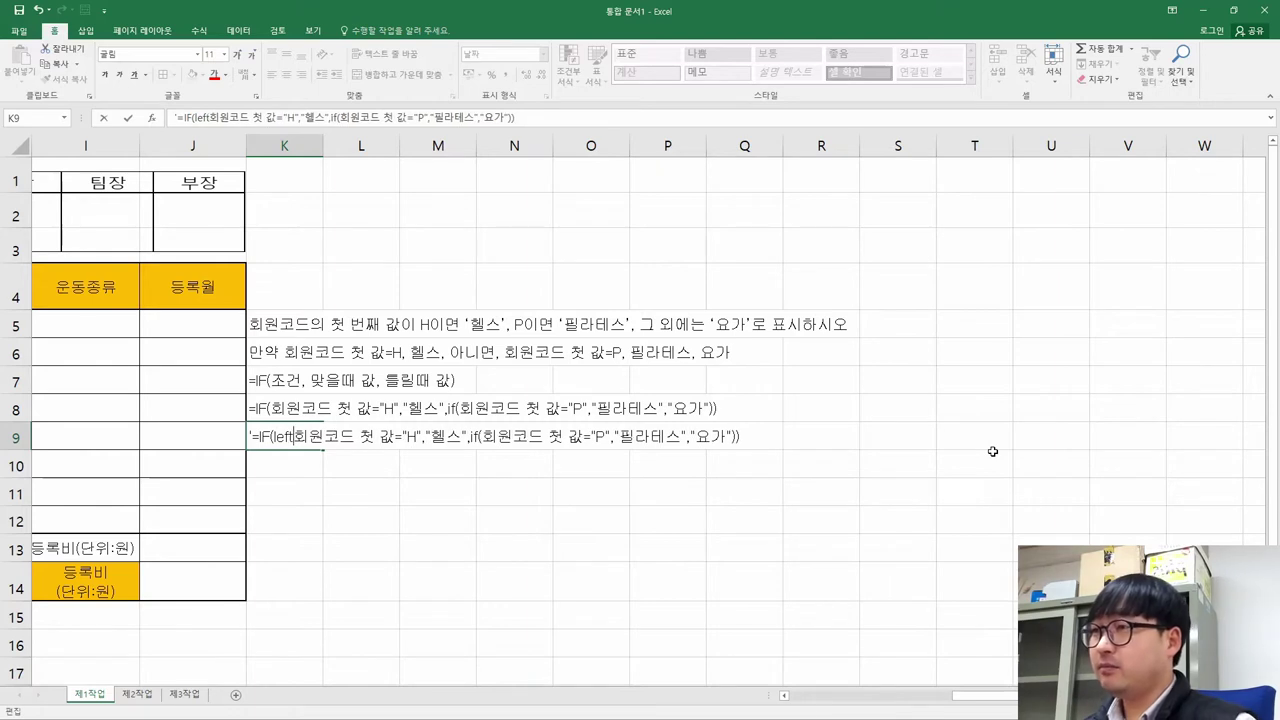
{"action": "type", "text": "(회원코드"}
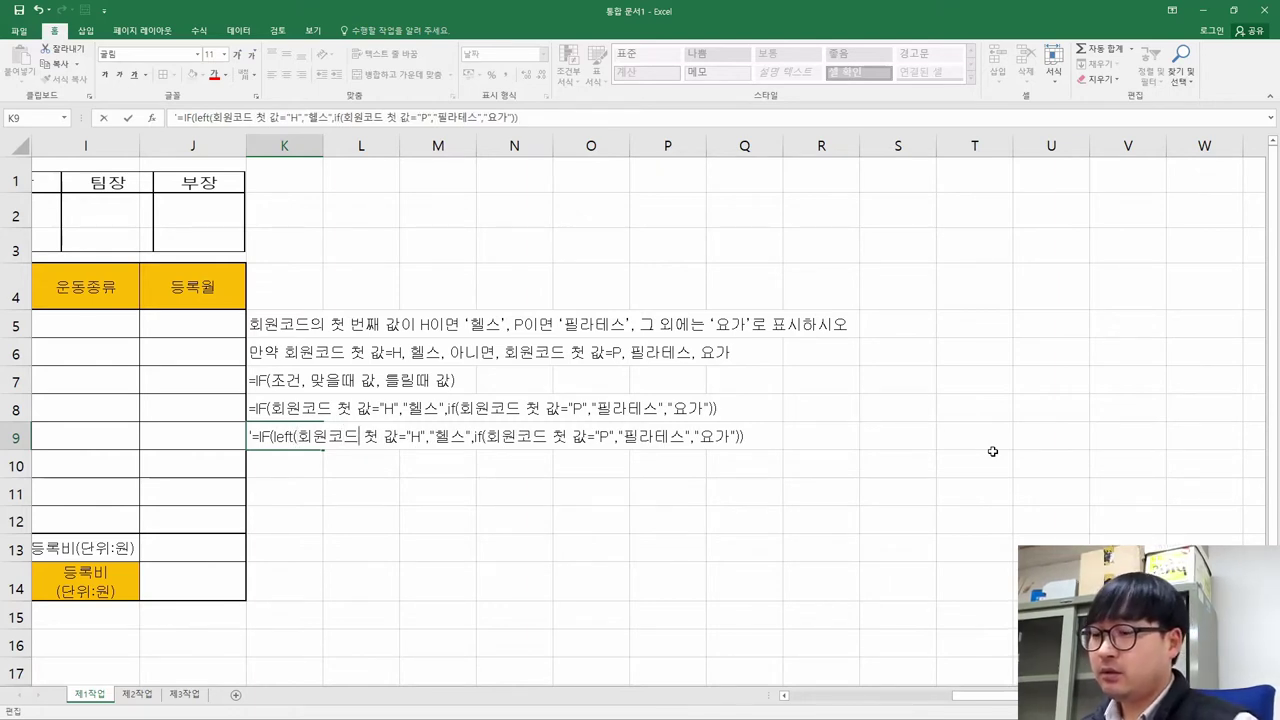
{"action": "type", "text": ","}
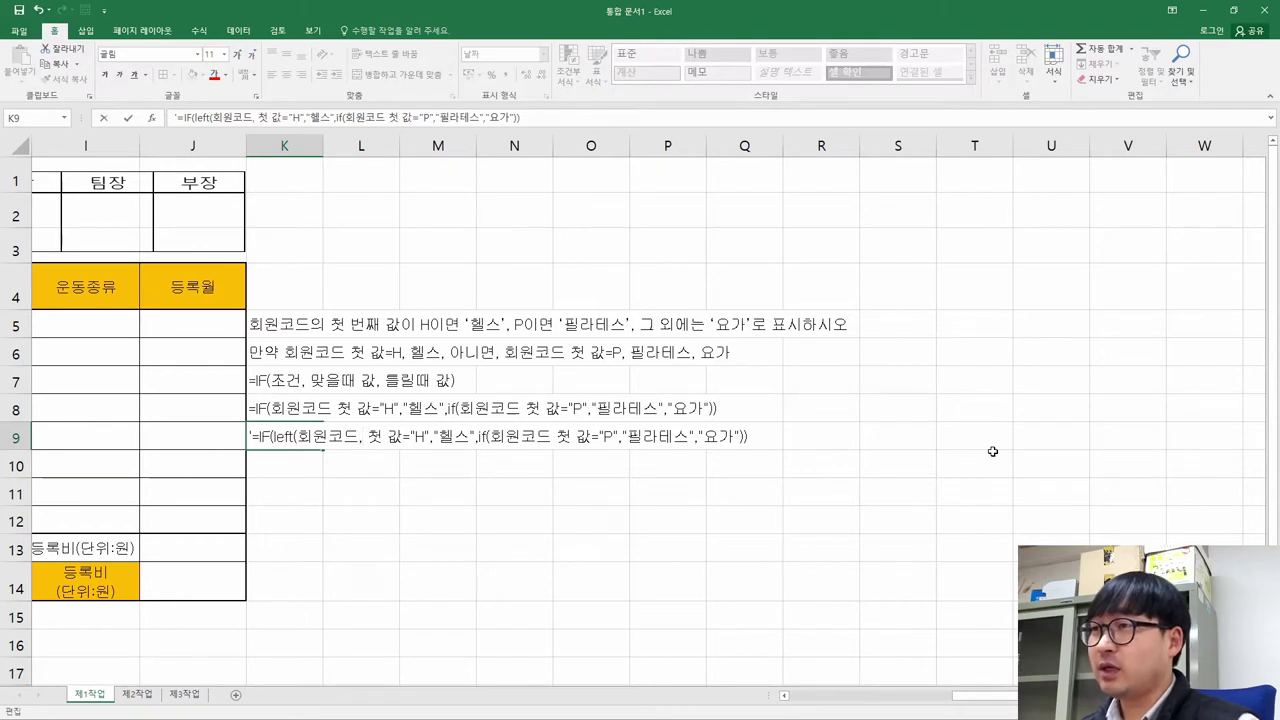
{"action": "key", "text": "Delete"}
{"action": "key", "text": "Delete"}
{"action": "key", "text": "Delete"}
{"action": "key", "text": "Delete"}
{"action": "key", "text": "BackSpace"}
{"action": "type", "text": ")"}
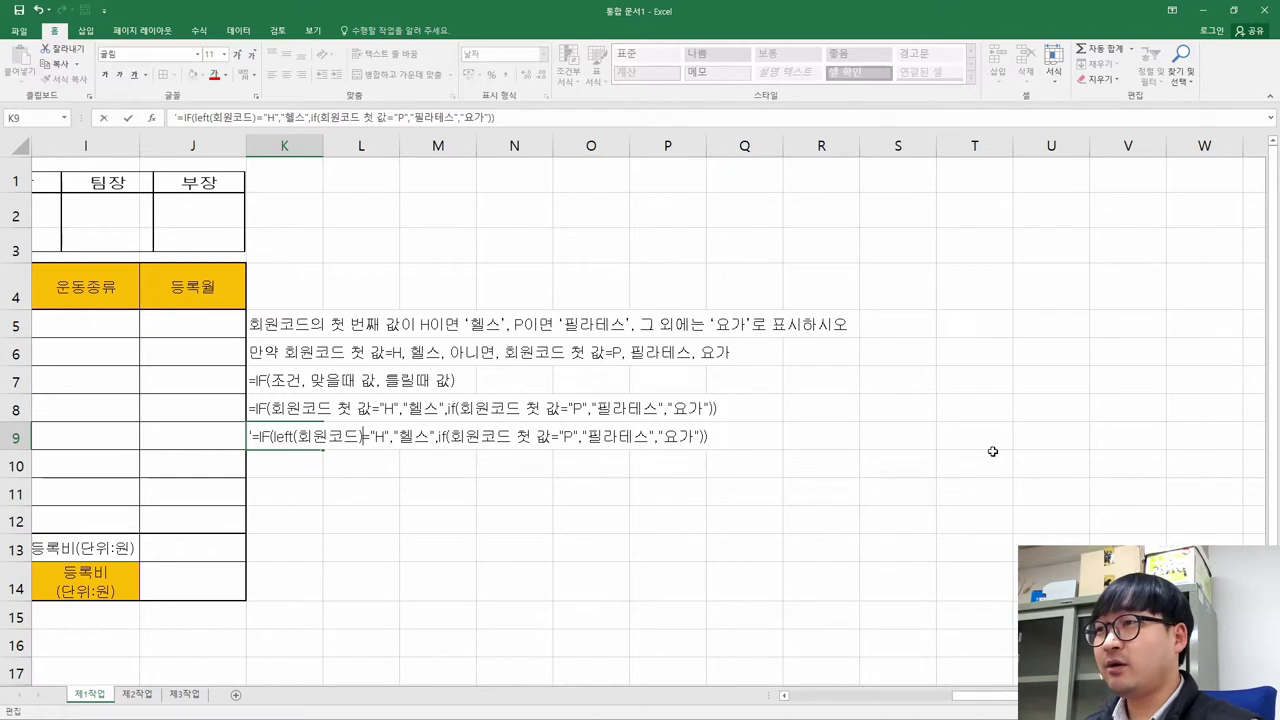
Copy the left(회원코드) expression from the first condition of the K9 note.
{"action": "key", "text": "End"}
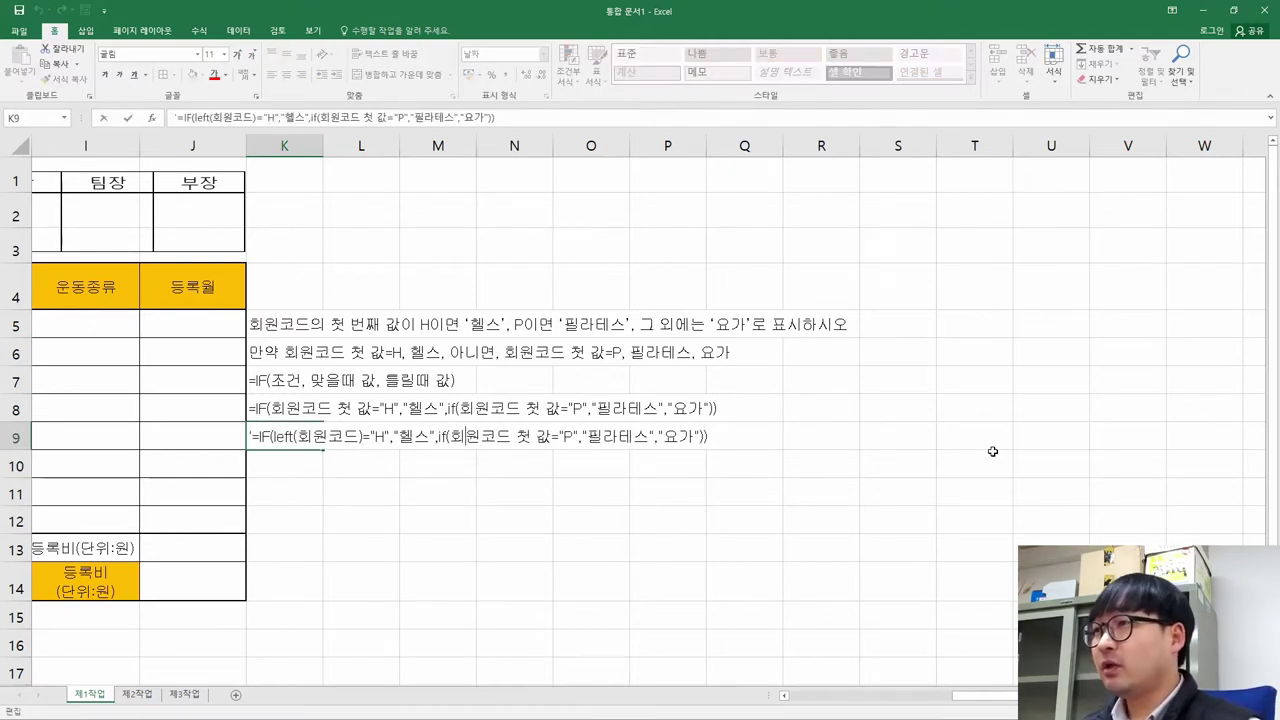
{"action": "key", "text": "shift+Left"}
{"action": "key", "text": "shift+Left"}
{"action": "key", "text": "shift+Left"}
{"action": "key", "text": "shift+Left"}
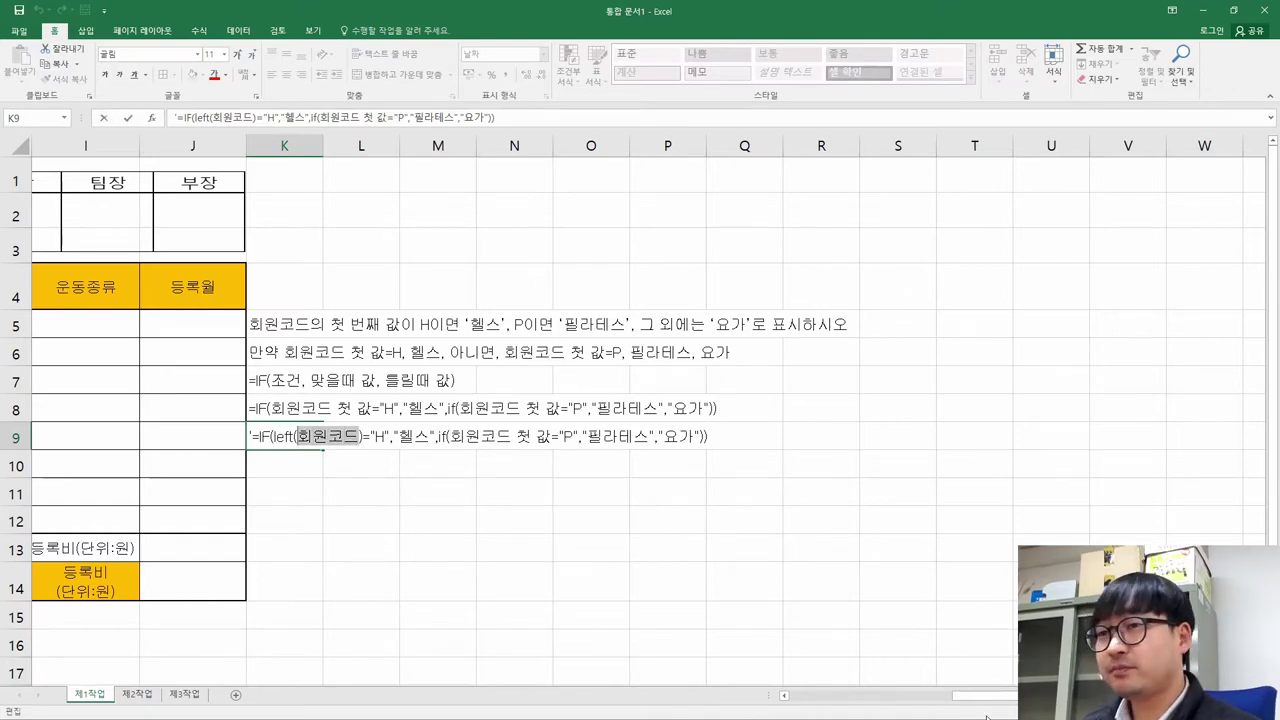
{"action": "left_click_drag", "start_coordinate": [985, 696], "coordinate": [815, 696]}
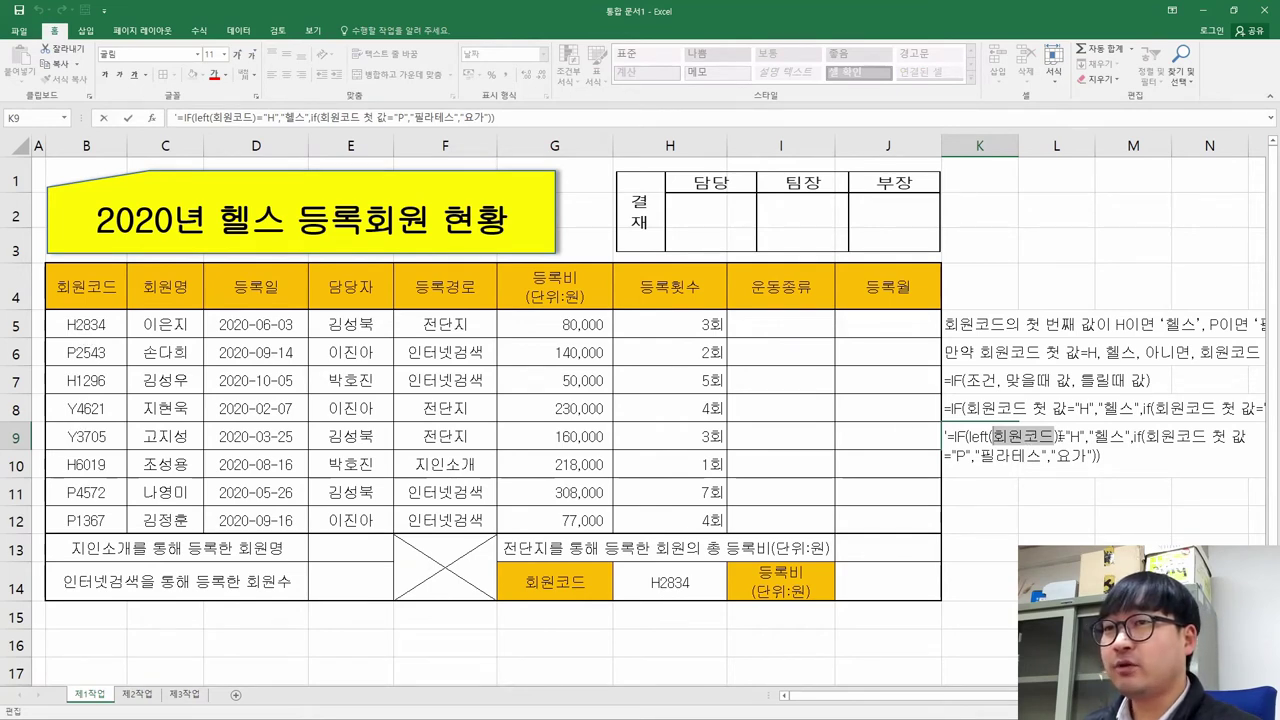
{"action": "left_click", "coordinate": [979, 435]}
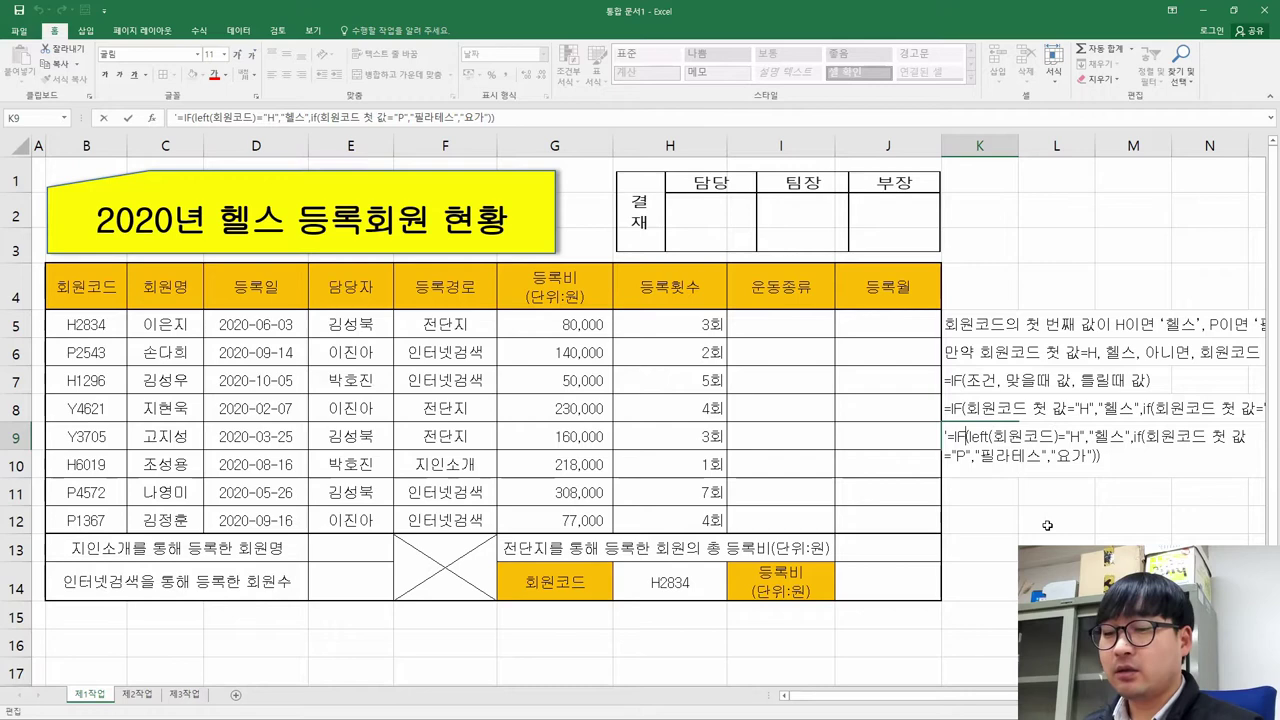
{"action": "key", "text": "shift+Right"}
{"action": "key", "text": "shift+Right"}
{"action": "key", "text": "shift+Right"}
{"action": "key", "text": "shift+Right"}
{"action": "key", "text": "shift+Right"}
{"action": "key", "text": "shift+Right"}
{"action": "key", "text": "shift+Right"}
{"action": "key", "text": "shift+Right"}
{"action": "key", "text": "shift+Right"}
{"action": "key", "text": "shift+Right"}
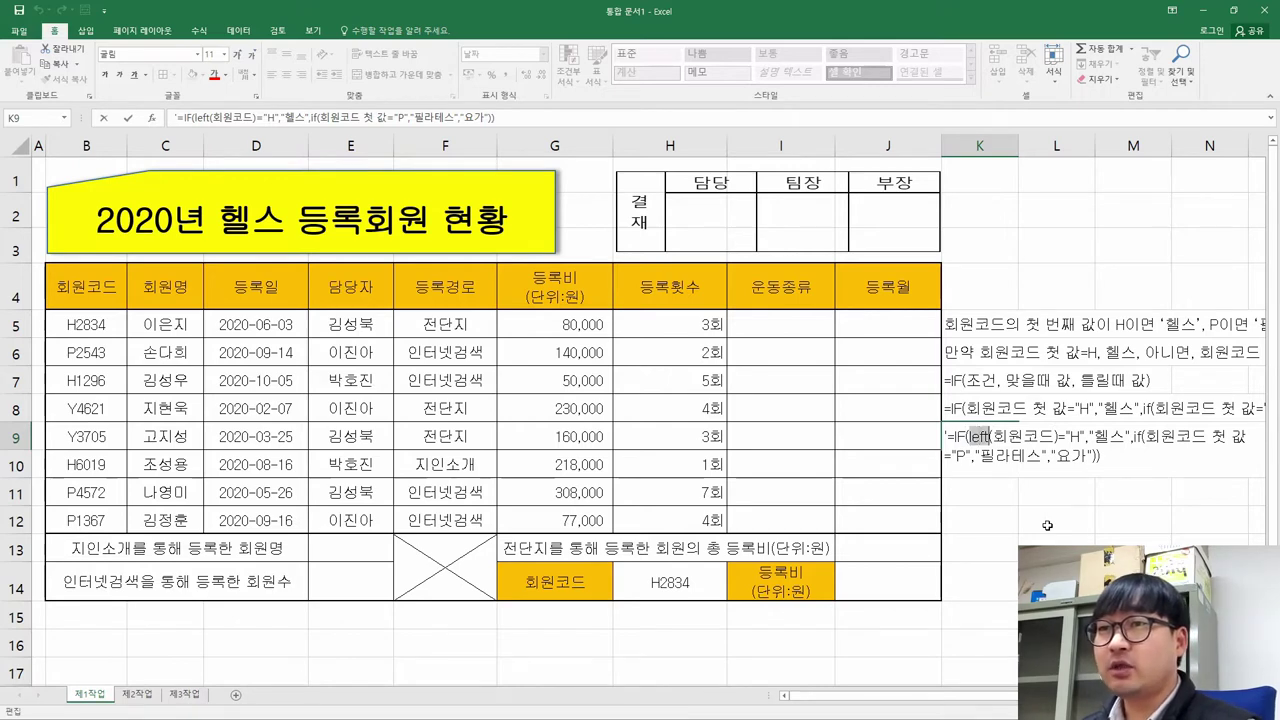
{"action": "key", "text": "ctrl+c"}
Paste the copied expression over "(회원코드 첫 값" in the nested if of the K9 note and confirm the cell.
{"action": "key", "text": "Right"}
{"action": "key", "text": "Right"}
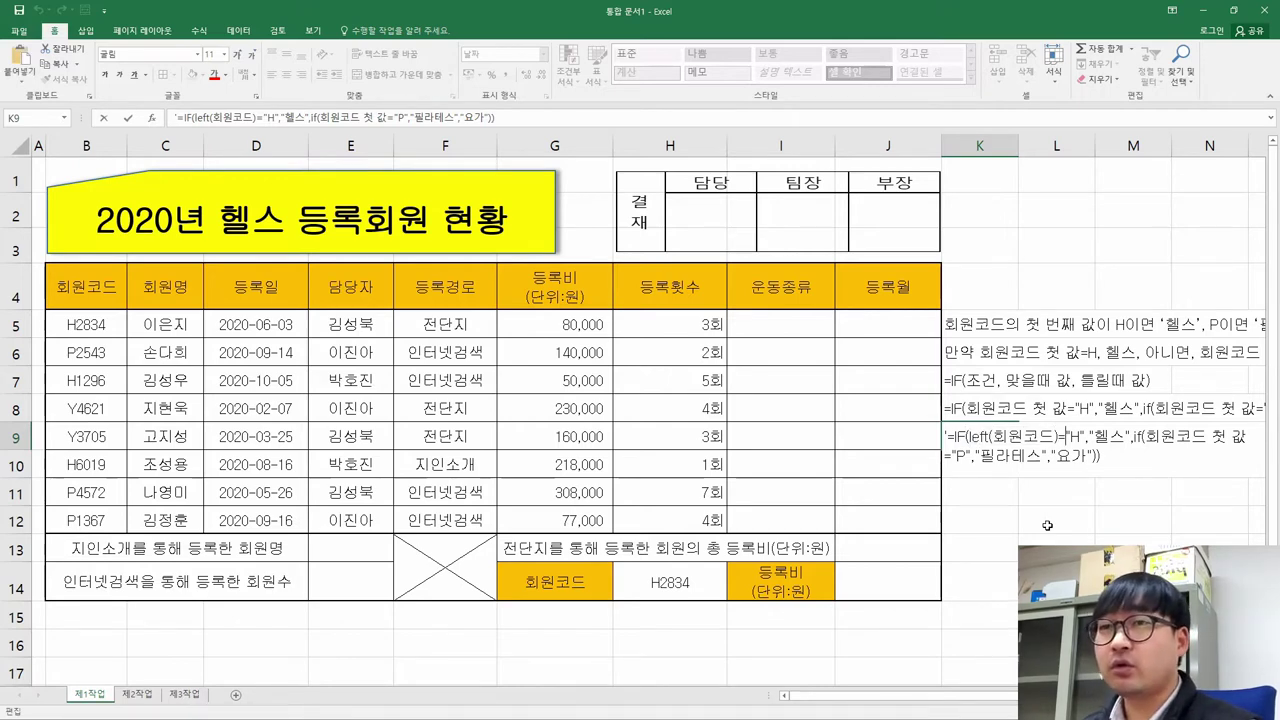
{"action": "key", "text": "shift+Right"}
{"action": "key", "text": "shift+Right"}
{"action": "key", "text": "shift+Right"}
{"action": "key", "text": "shift+Right"}
{"action": "key", "text": "shift+Right"}
{"action": "key", "text": "shift+Right"}
{"action": "key", "text": "shift+Right"}
{"action": "key", "text": "shift+Right"}
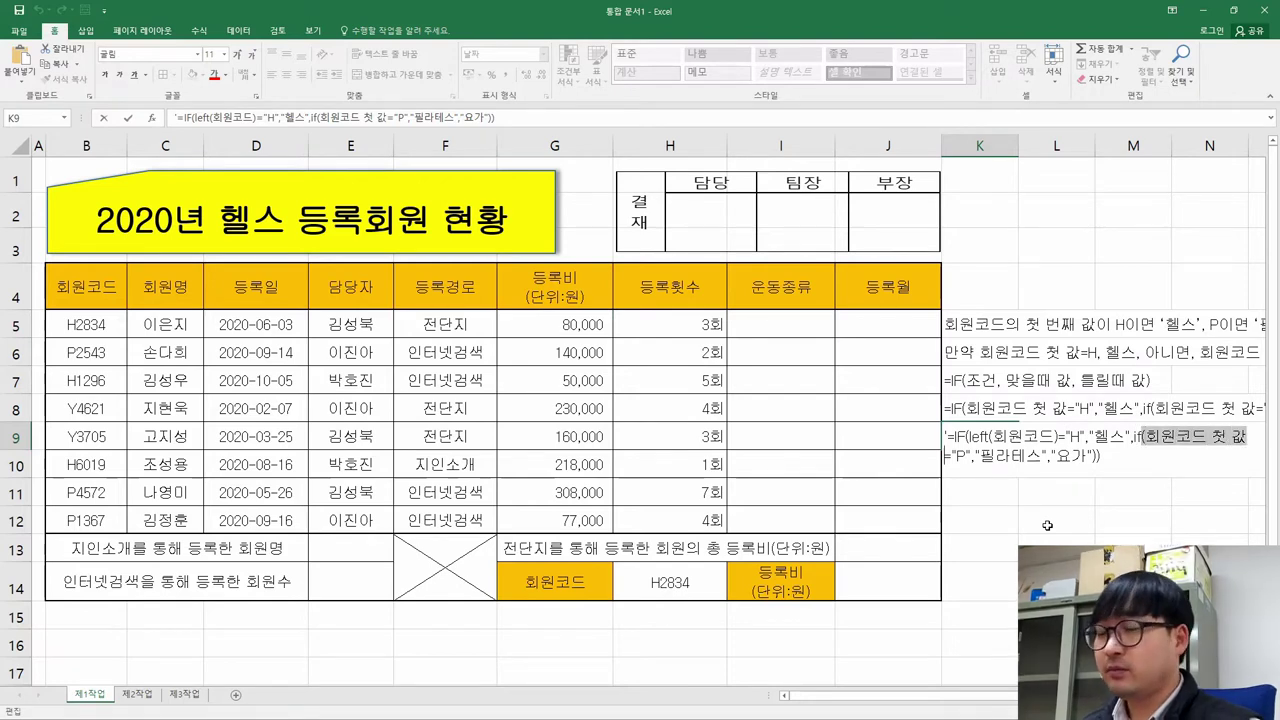
{"action": "key", "text": "ctrl+v"}
{"action": "key", "text": "Return"}
Insert the missing opening parenthesis between the nested if and left in the K9 note and confirm it.
{"action": "key", "text": "Up"}
{"action": "key", "text": "Right"}
{"action": "key", "text": "Right"}
{"action": "key", "text": "Right"}
{"action": "key", "text": "Right"}
{"action": "key", "text": "Right"}
{"action": "key", "text": "Right"}
{"action": "key", "text": "Right"}
{"action": "key", "text": "Right"}
{"action": "key", "text": "Right"}
{"action": "key", "text": "Right"}
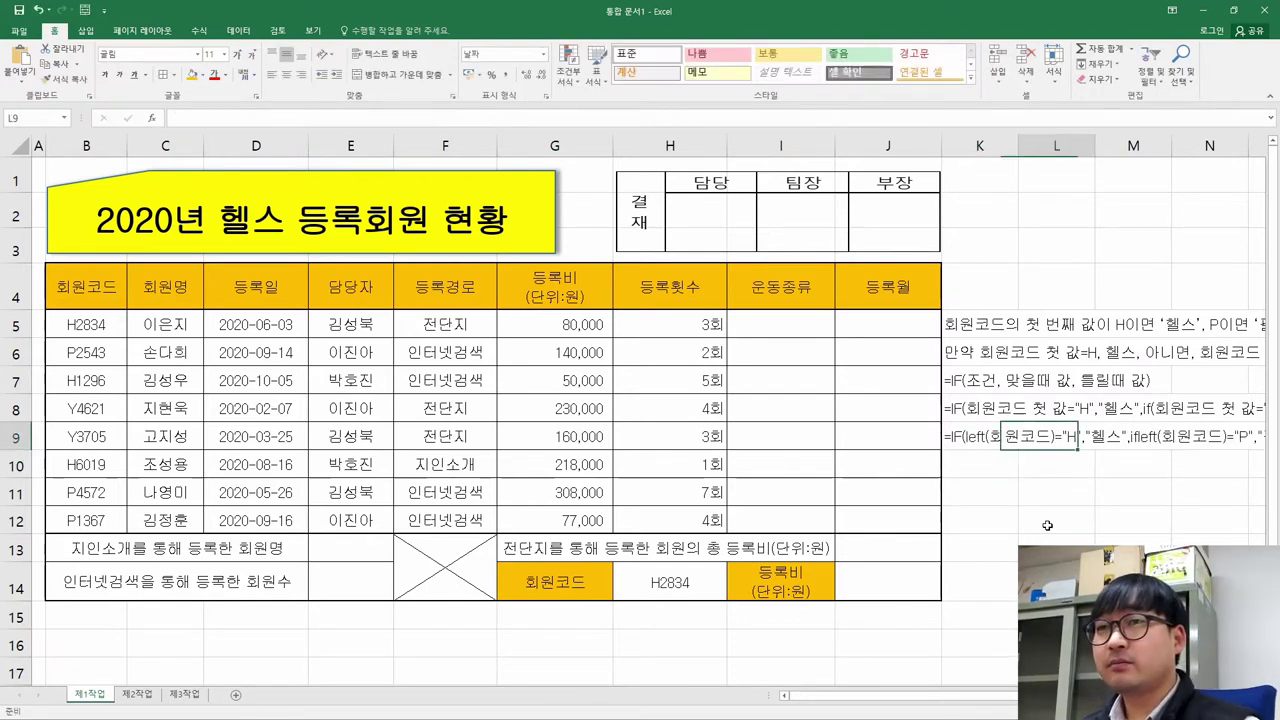
{"action": "key", "text": "Left"}
{"action": "key", "text": "Left"}
{"action": "key", "text": "Left"}
{"action": "key", "text": "Left"}
{"action": "key", "text": "Left"}
{"action": "key", "text": "Left"}
{"action": "key", "text": "Left"}
{"action": "key", "text": "Left"}
{"action": "key", "text": "Left"}
{"action": "key", "text": "Left"}
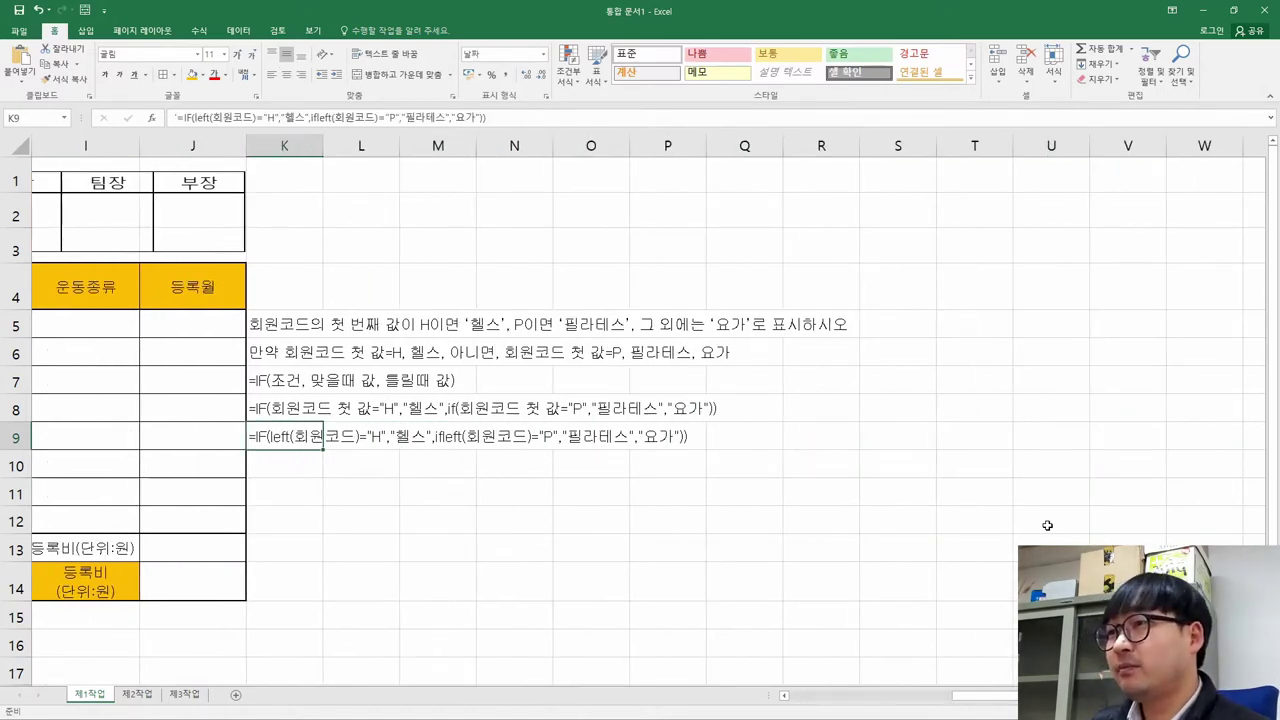
{"action": "key", "text": "F2"}
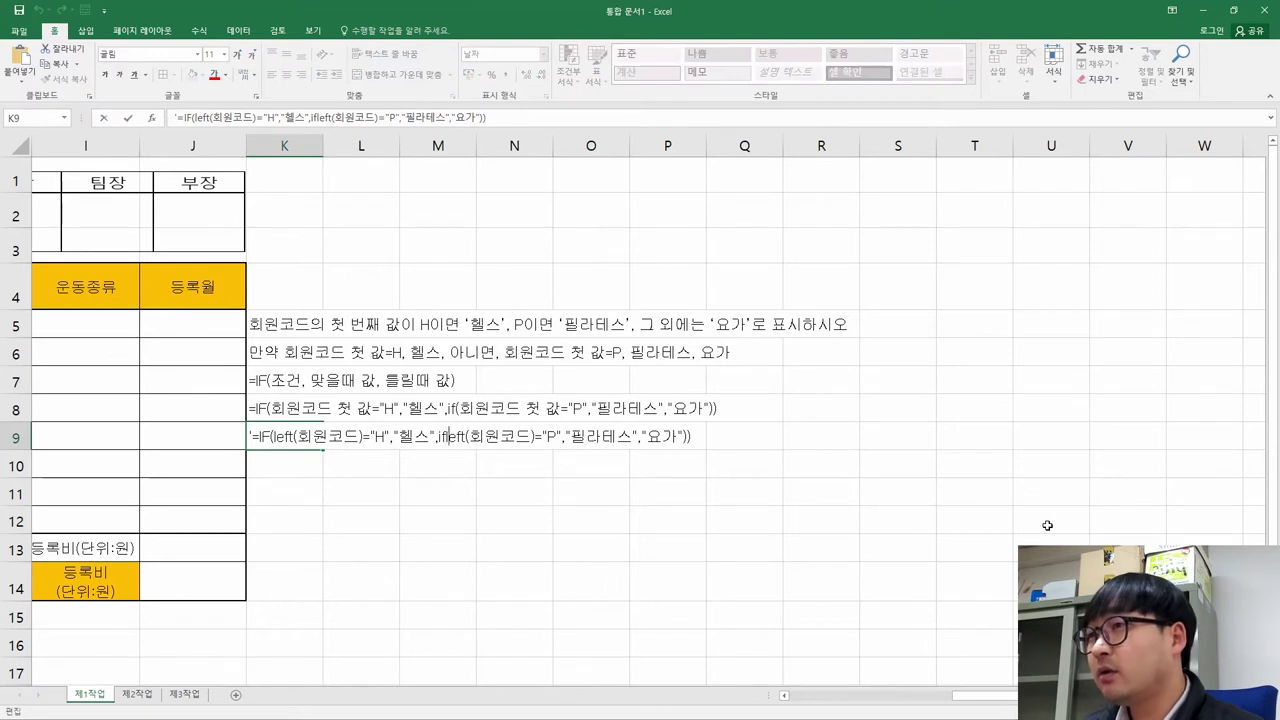
{"action": "key", "text": "Left"}
{"action": "type", "text": "("}
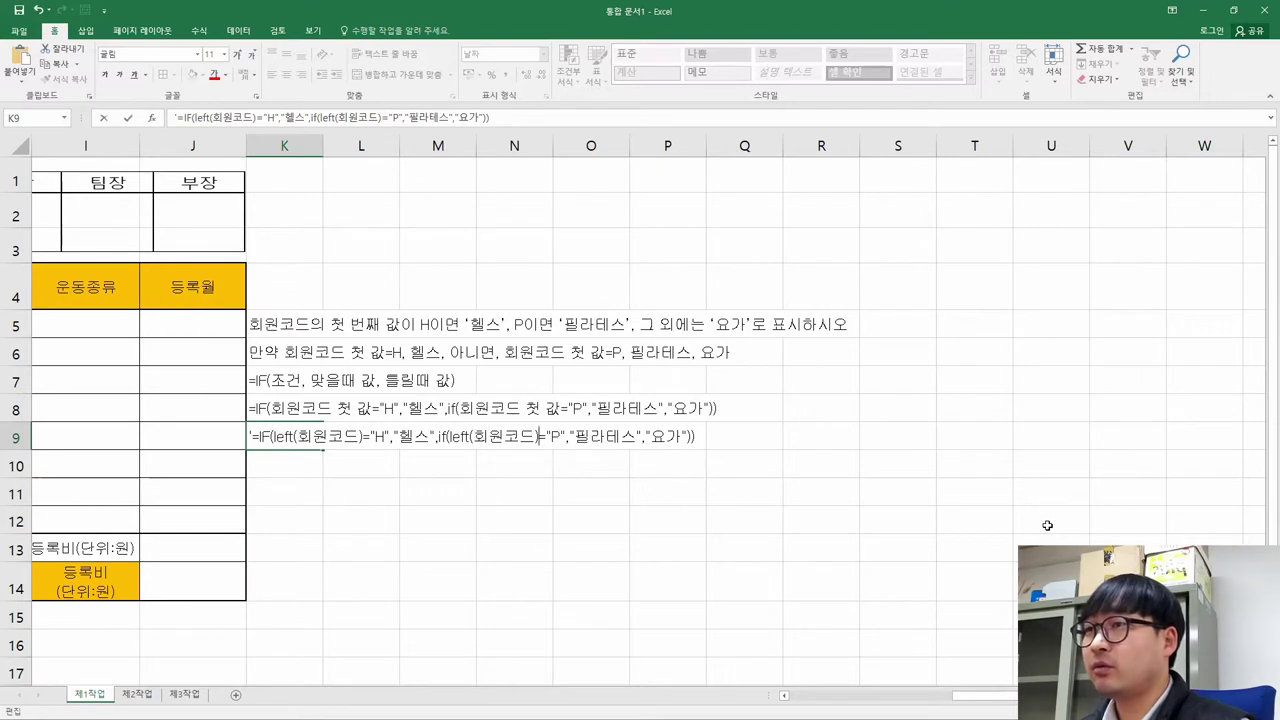
{"action": "key", "text": "Right"}
{"action": "key", "text": "Right"}
{"action": "key", "text": "Right"}
{"action": "key", "text": "Right"}
{"action": "key", "text": "Return"}
{"action": "key", "text": "Up"}
{"action": "key", "text": "Down"}
{"action": "key", "text": "Up"}
{"action": "key", "text": "Down"}
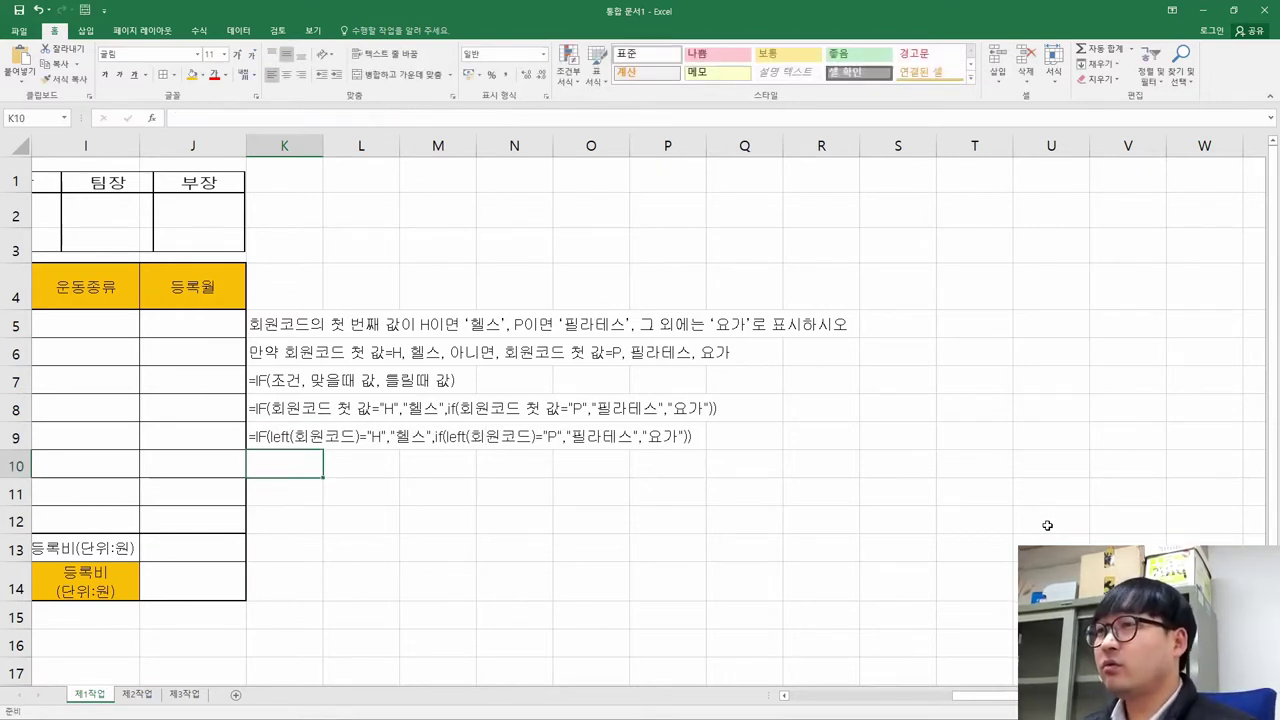
Start an IF formula in I5, the first 운동종류 cell, and open its function arguments.
{"action": "left_click", "coordinate": [97, 320]}
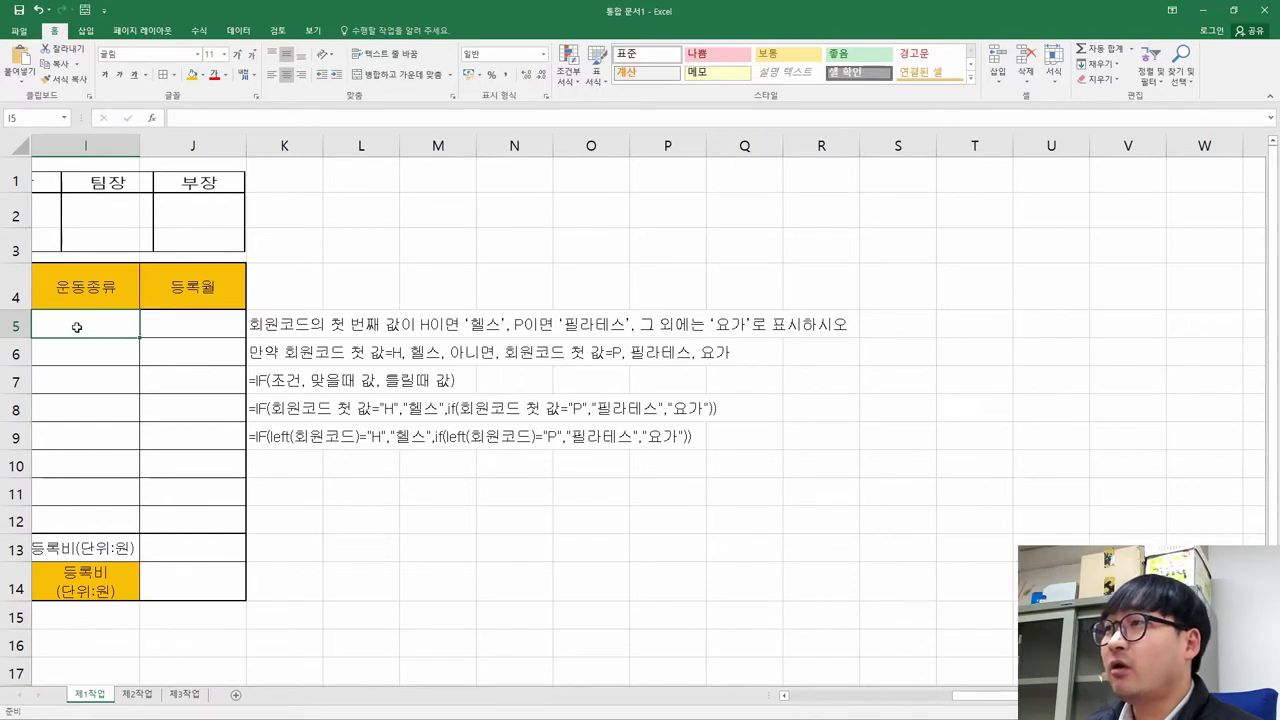
{"action": "scroll", "coordinate": [78, 324], "scroll_direction": "left", "scroll_amount": 5}
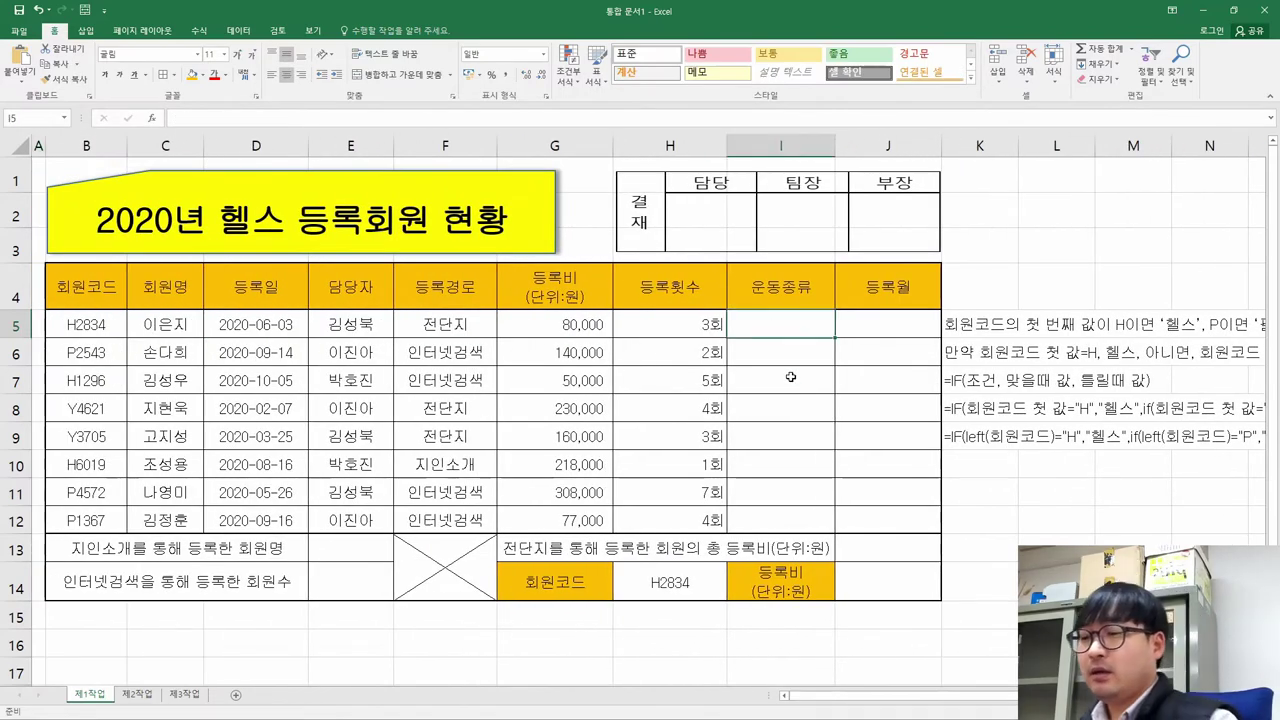
{"action": "type", "text": "=if"}
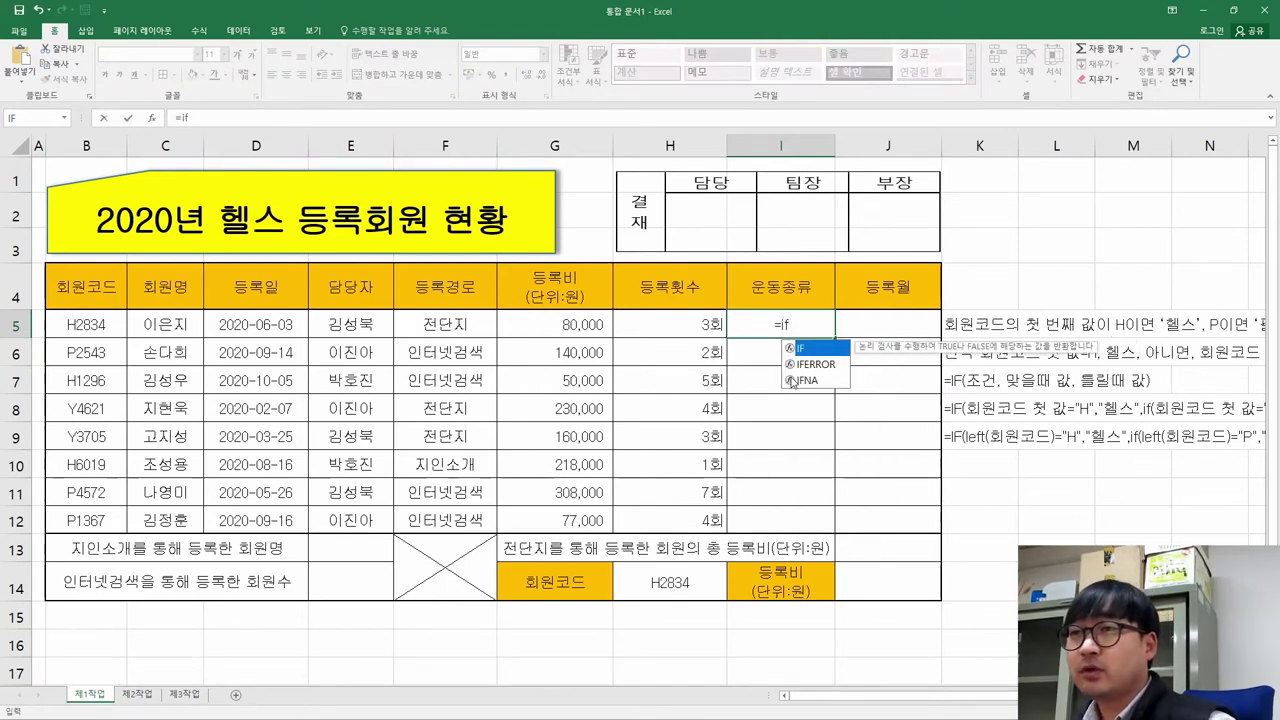
{"action": "double_click", "coordinate": [812, 350]}
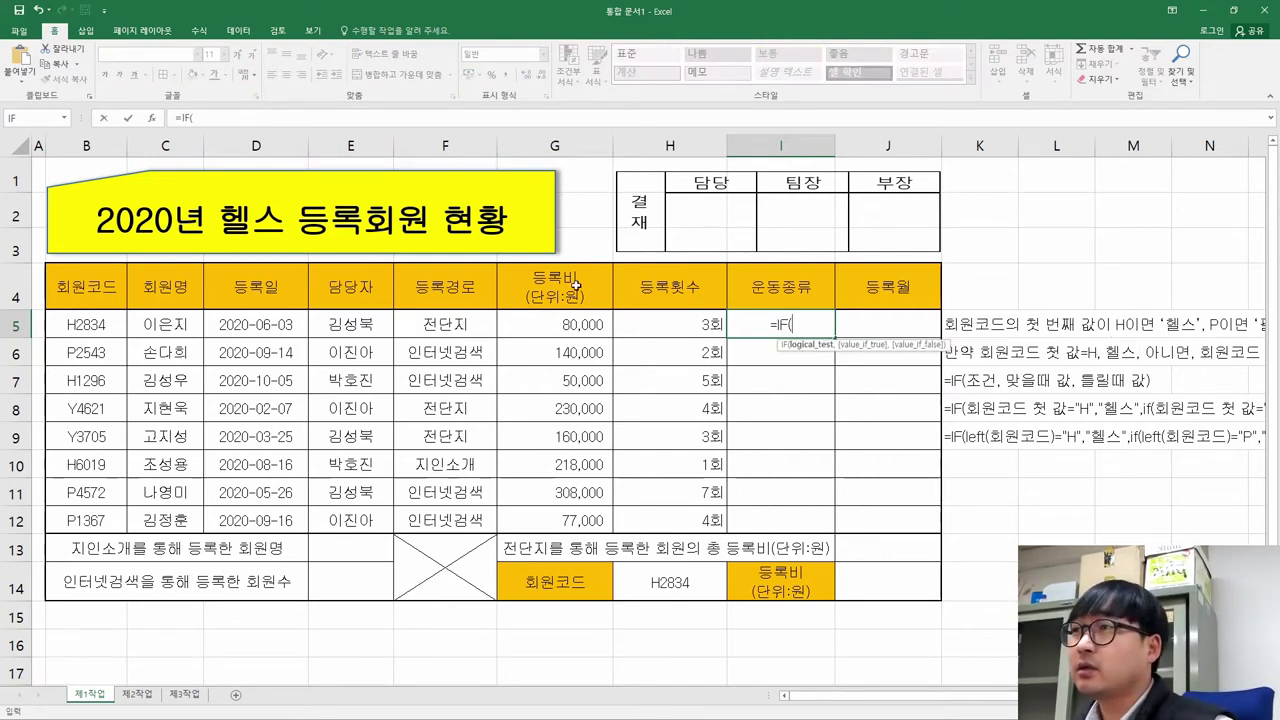
{"action": "left_click", "coordinate": [151, 118]}
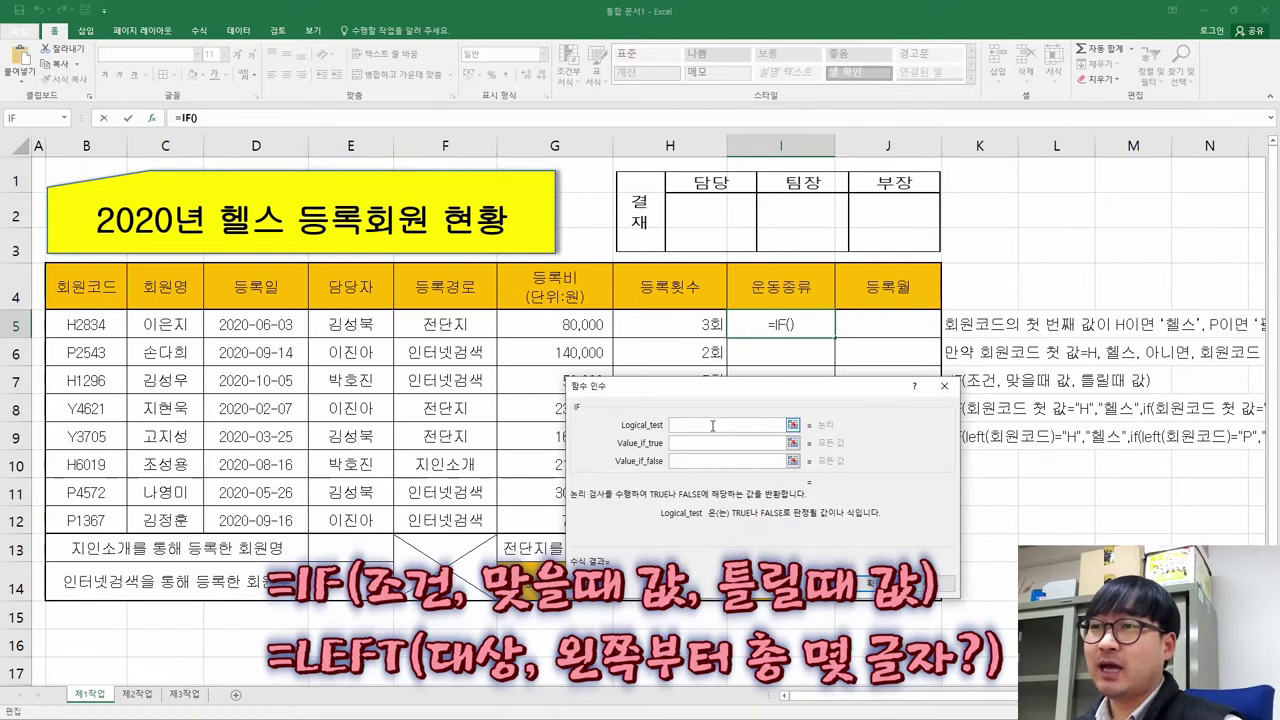
Set the IF function's Logical_test argument to left(B5)="H".
{"action": "type", "text": "le"}
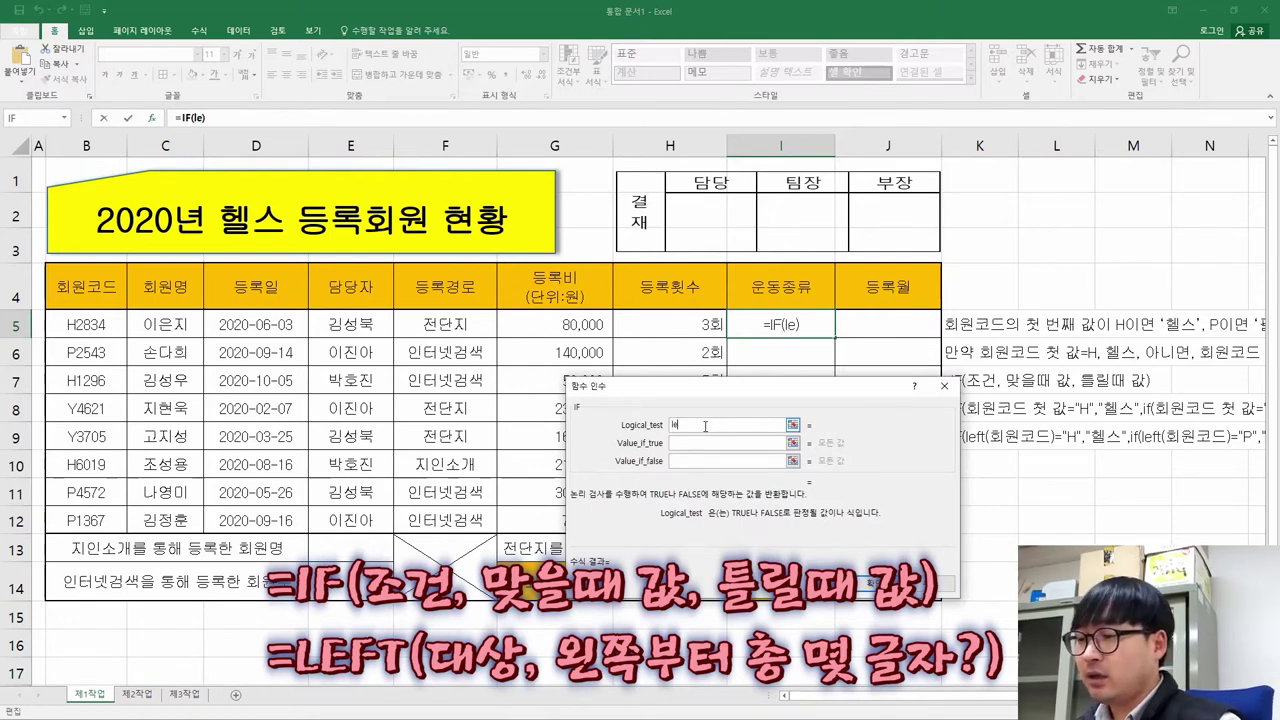
{"action": "type", "text": "ft("}
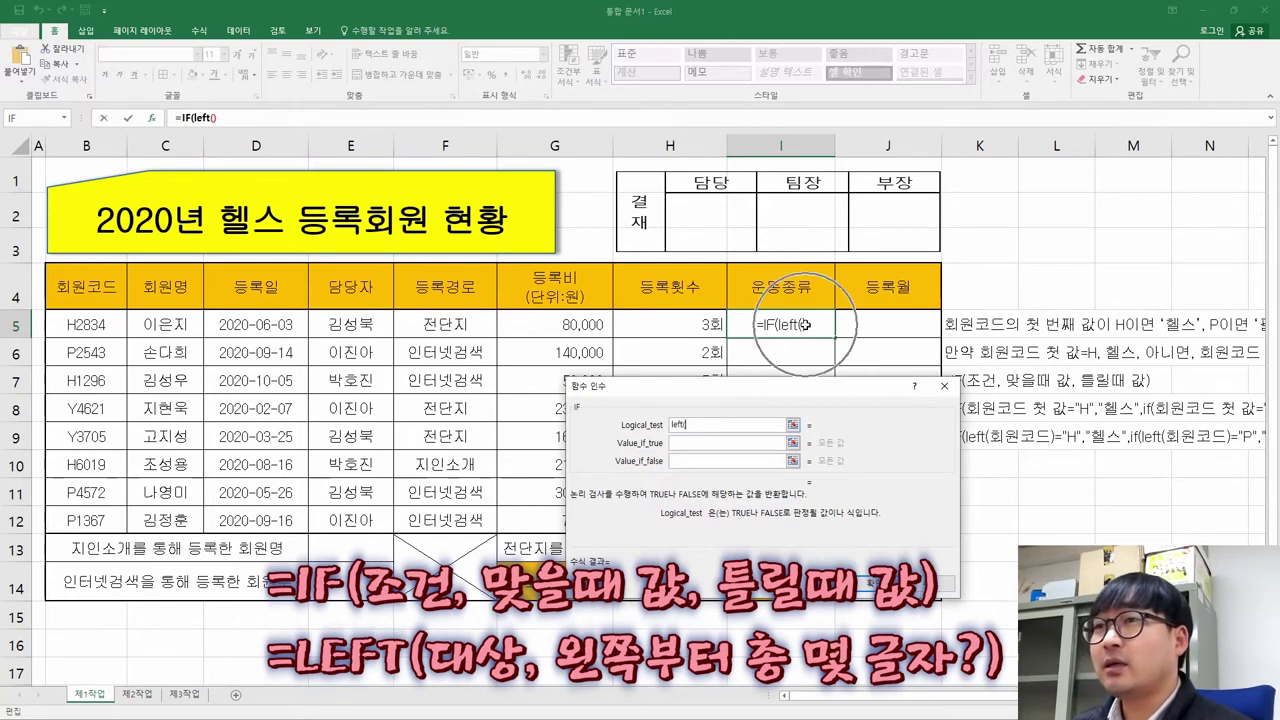
{"action": "left_click", "coordinate": [87, 328]}
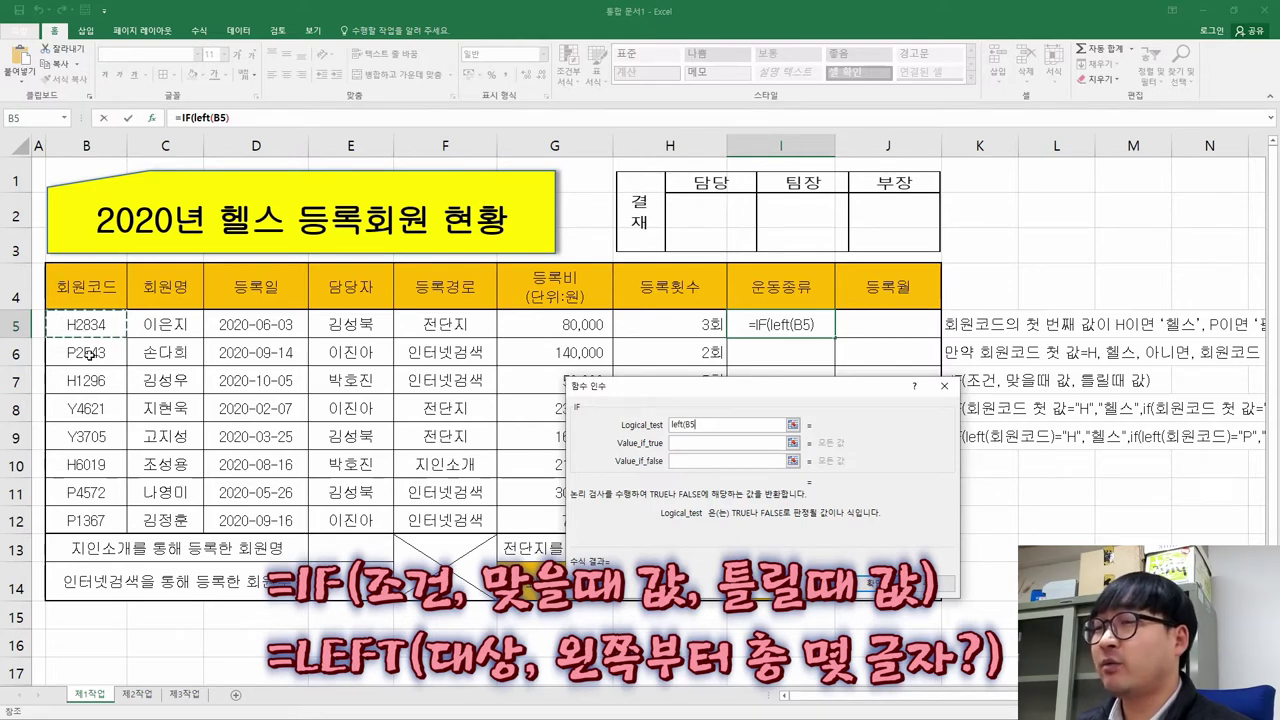
{"action": "left_click", "coordinate": [699, 424]}
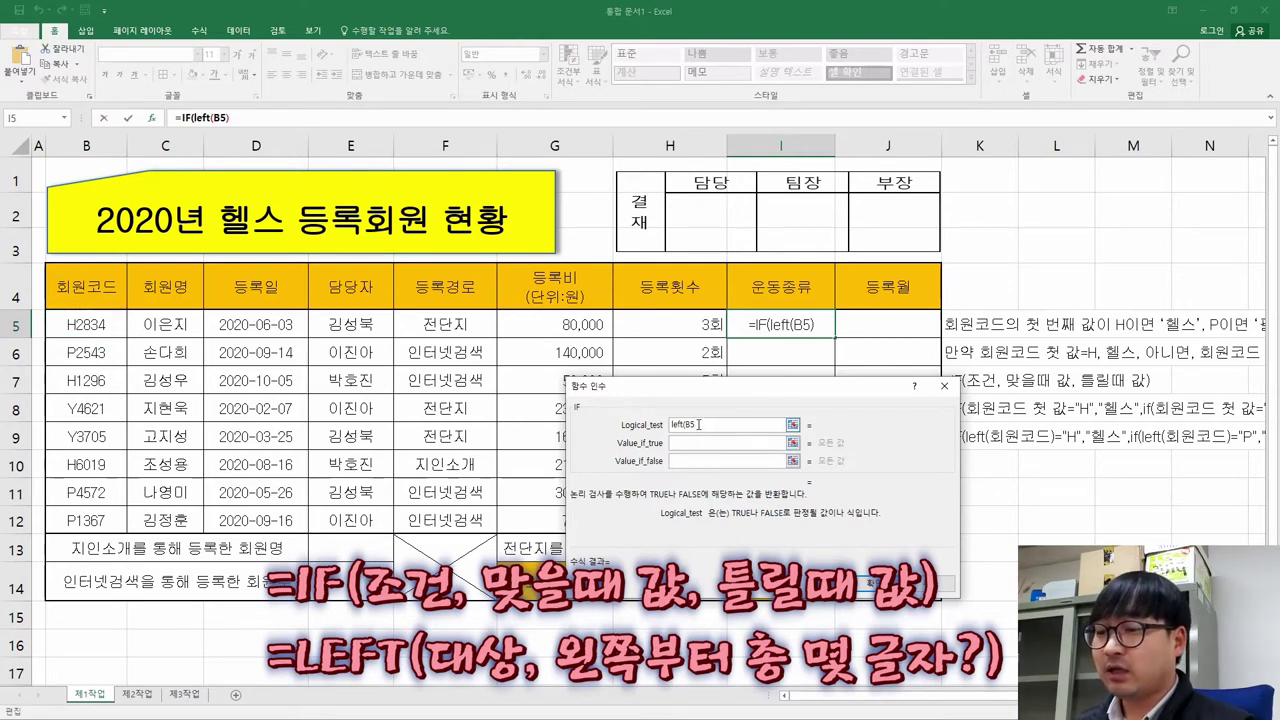
{"action": "type", "text": ")"}
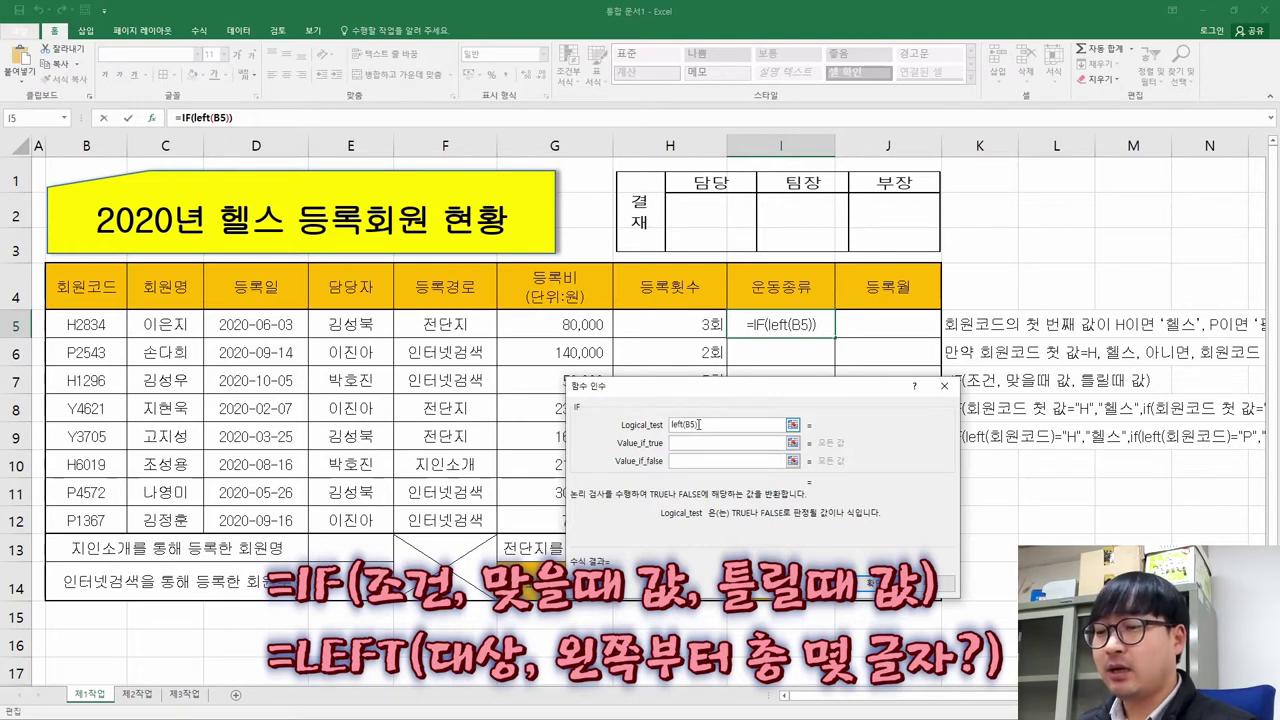
{"action": "type", "text": "="}
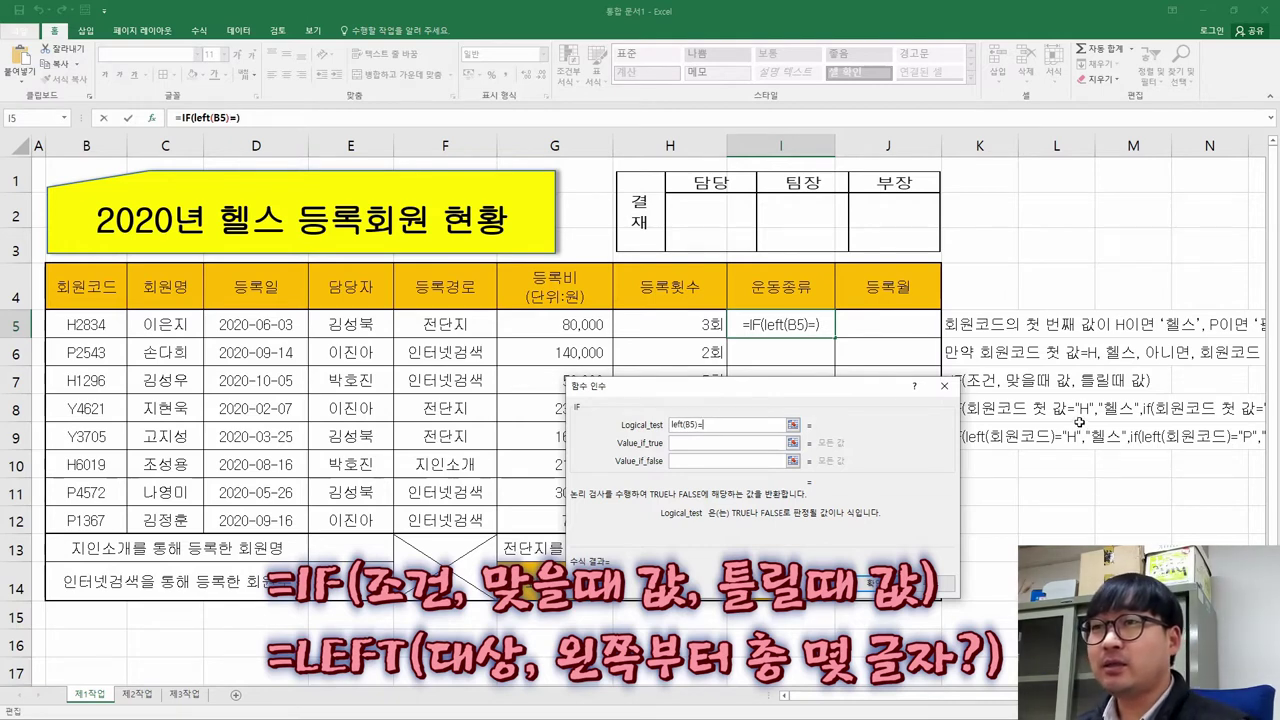
{"action": "type", "text": "\"H\""}
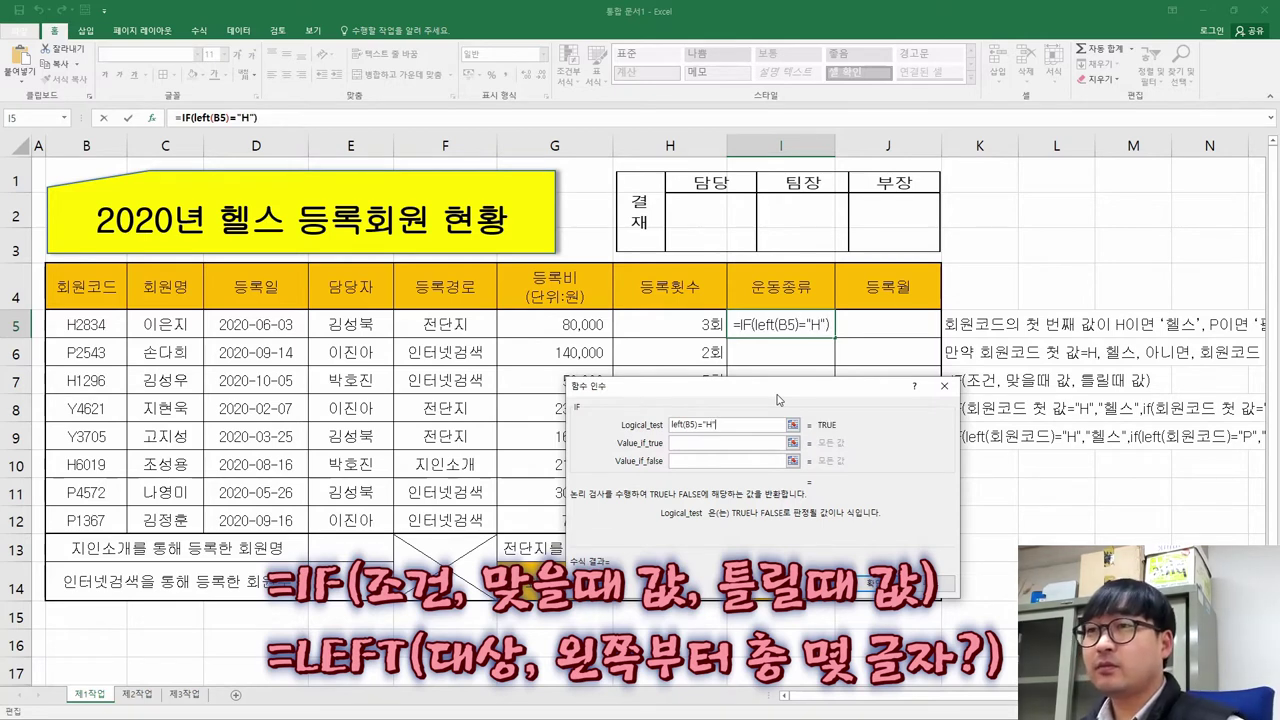
{"action": "left_click", "coordinate": [711, 445]}
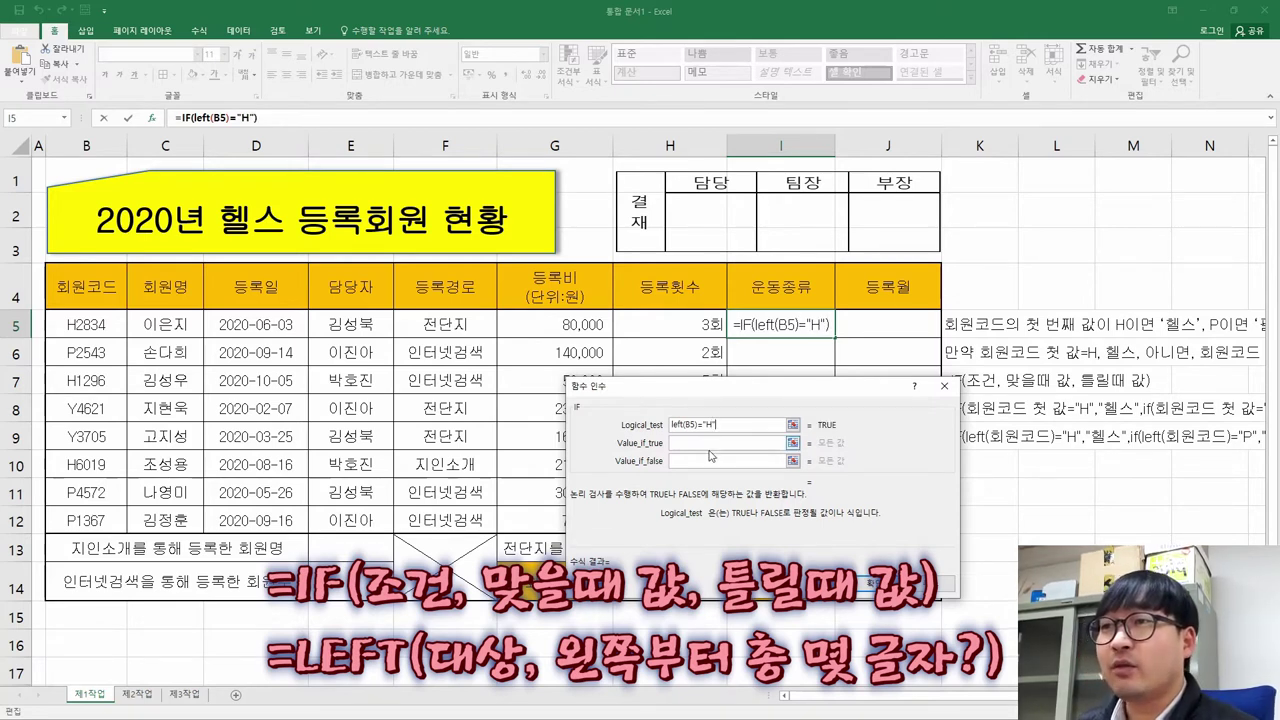
Set the IF function's Value_if_true argument to "헬스".
{"action": "left_click", "coordinate": [708, 443]}
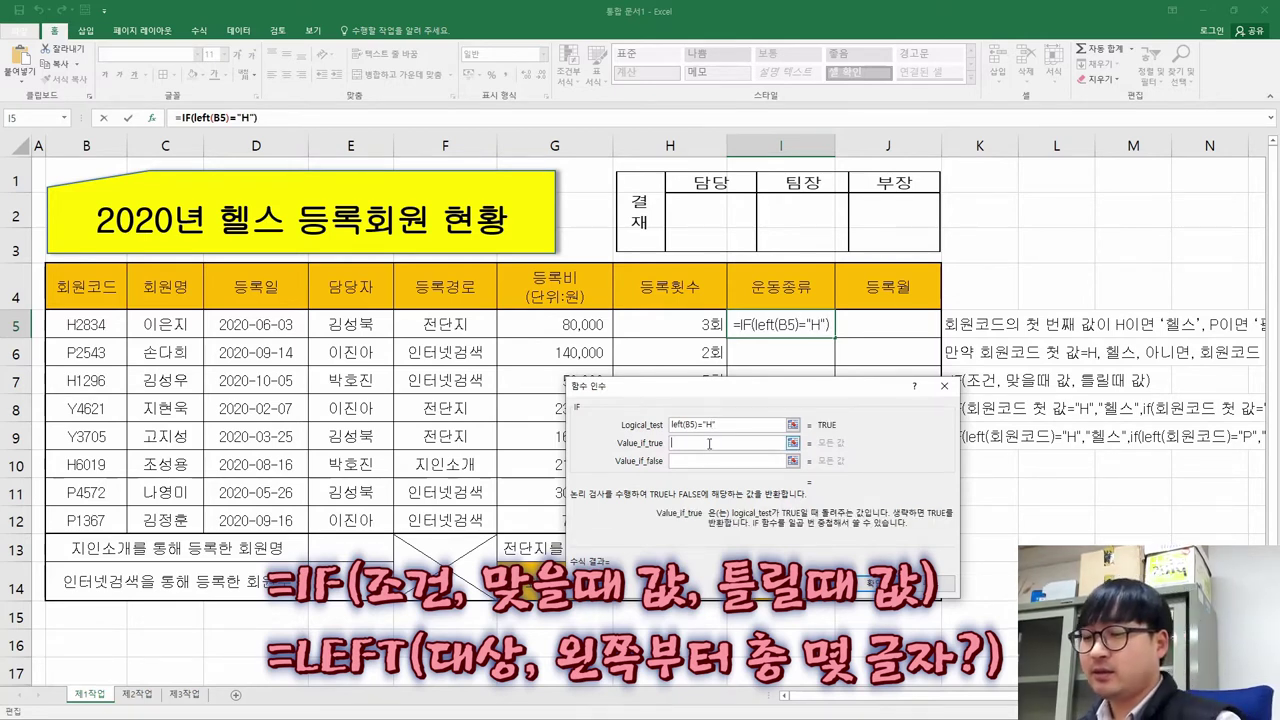
{"action": "type", "text": "ㅎ"}
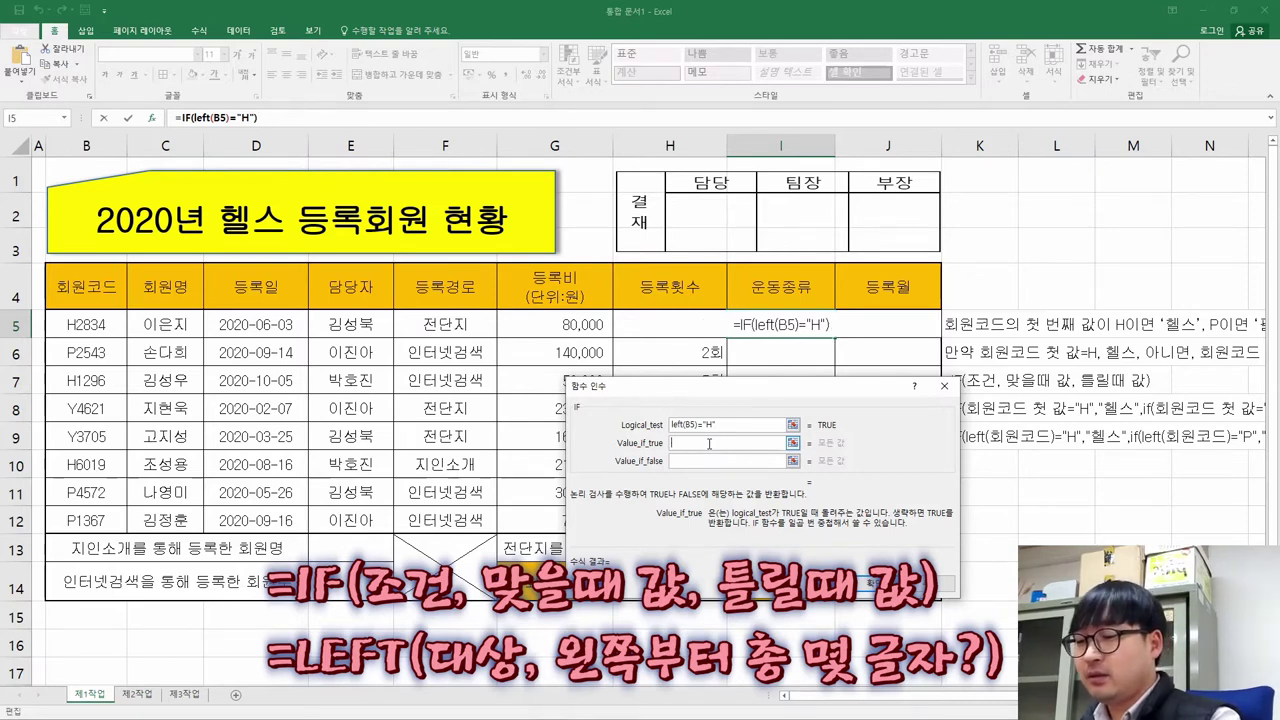
{"action": "type", "text": "헬스"}
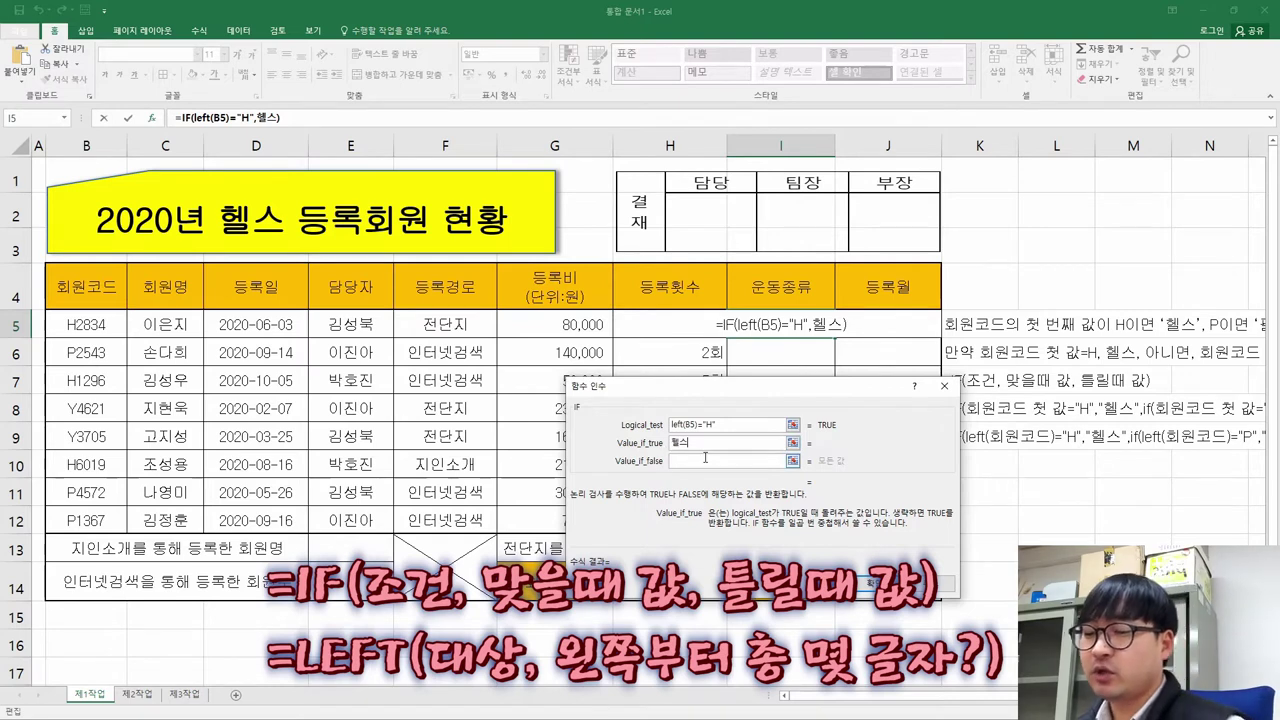
{"action": "left_click", "coordinate": [705, 458]}
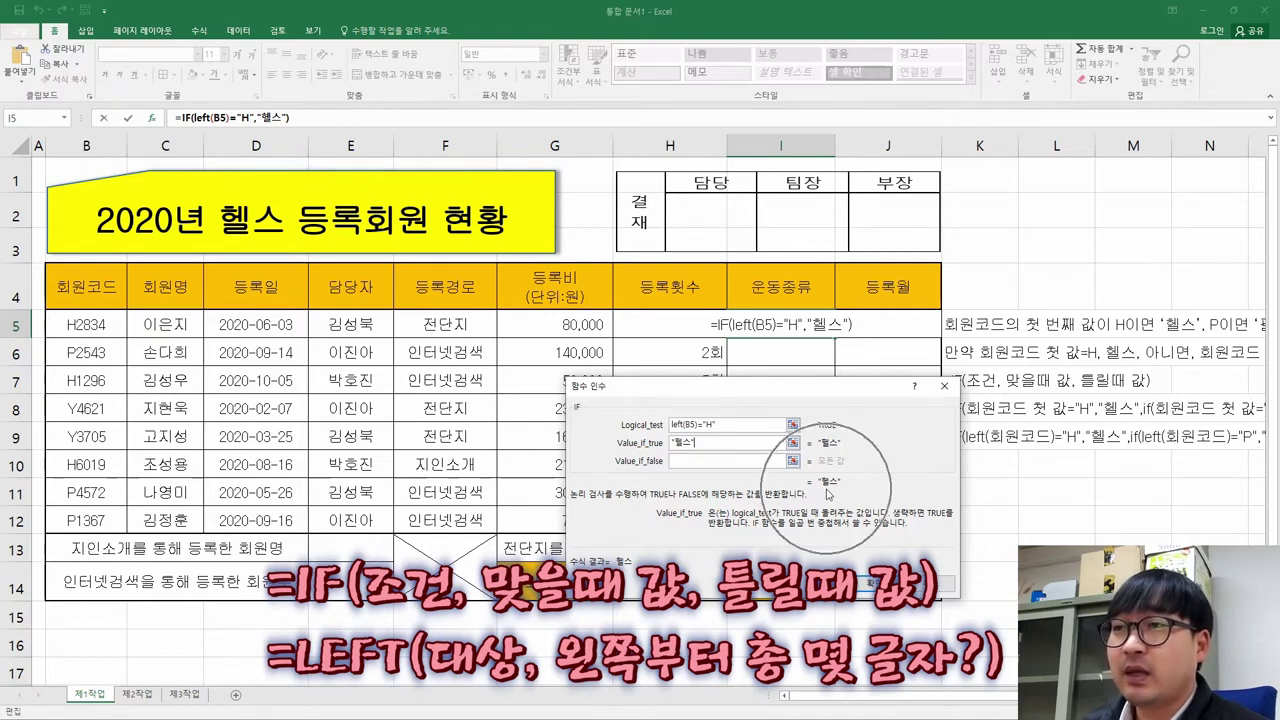
Begin the Value_if_false argument with a nested if whose condition is left(B5)="P".
{"action": "left_click", "coordinate": [698, 461]}
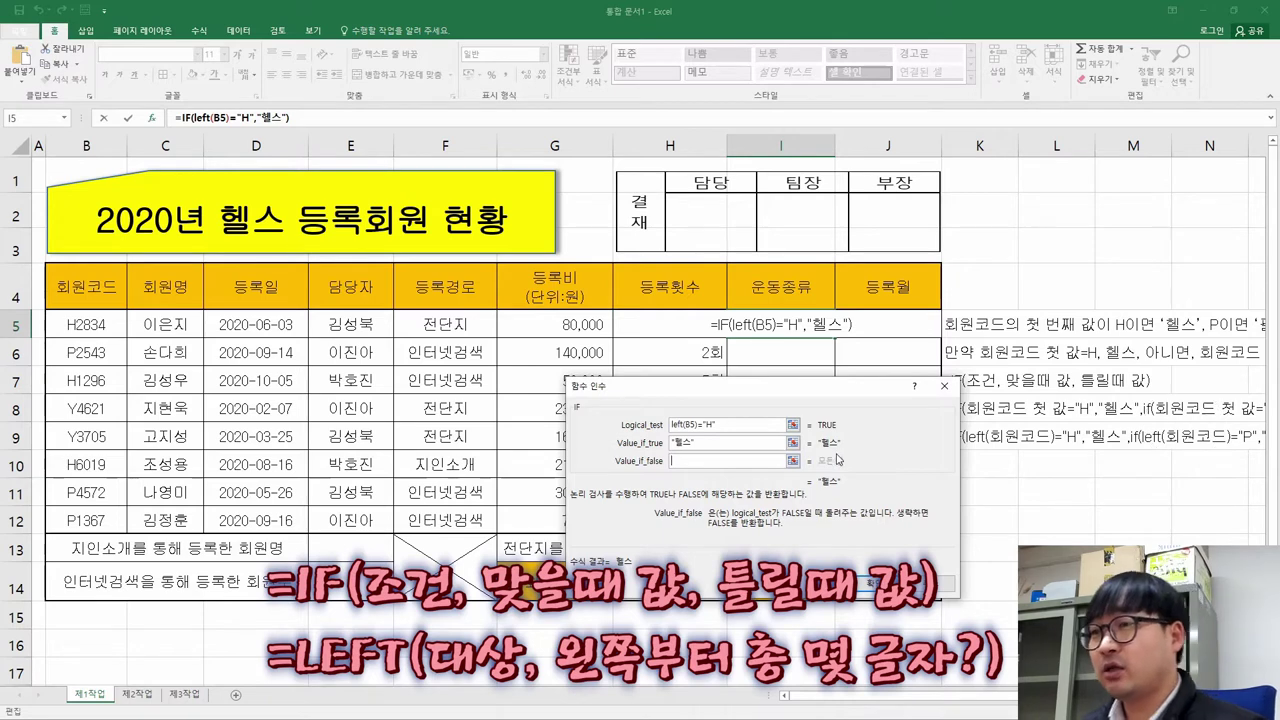
{"action": "type", "text": "ㅑ"}
{"action": "key", "text": "BackSpace"}
{"action": "key", "text": "BackSpace"}
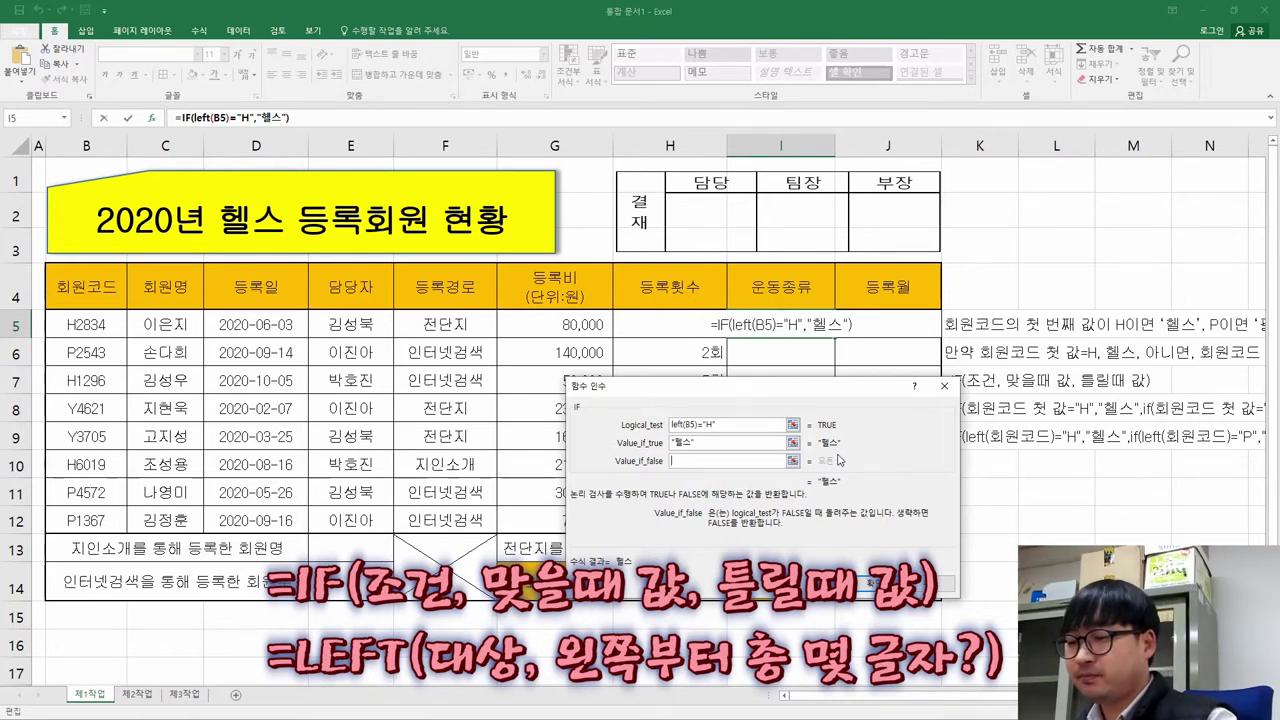
{"action": "type", "text": "if("}
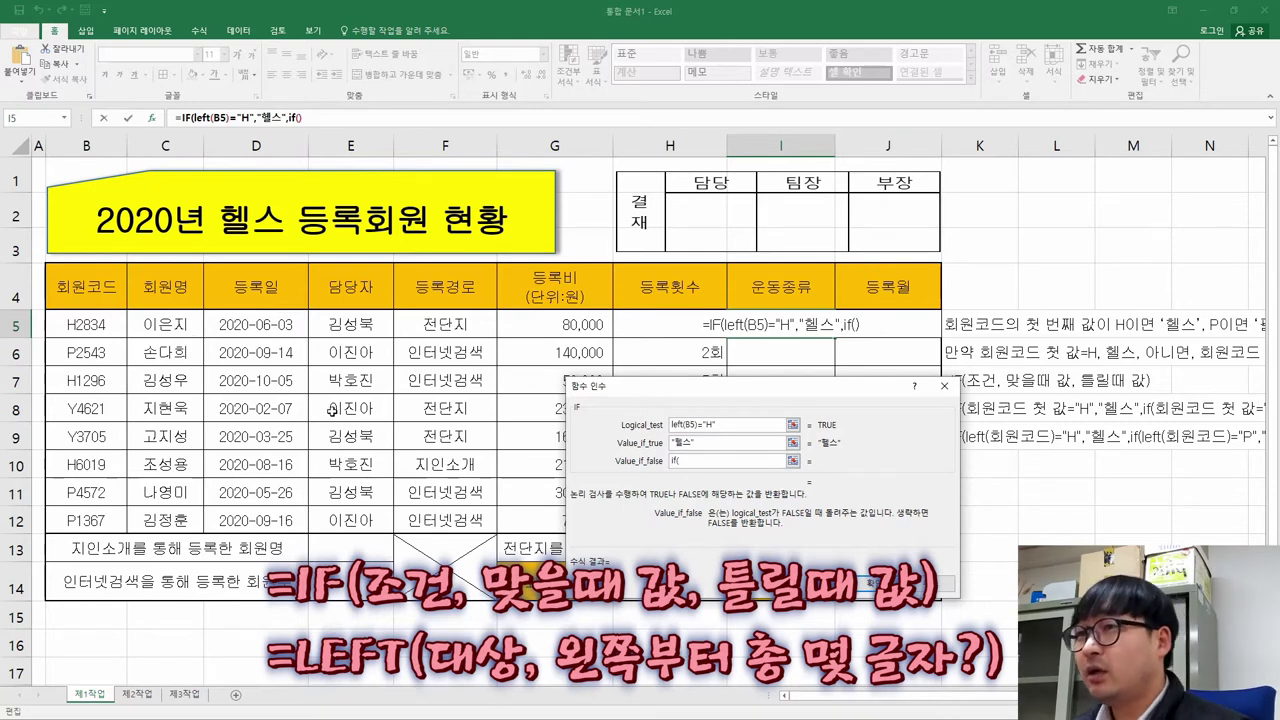
{"action": "type", "text": "left("}
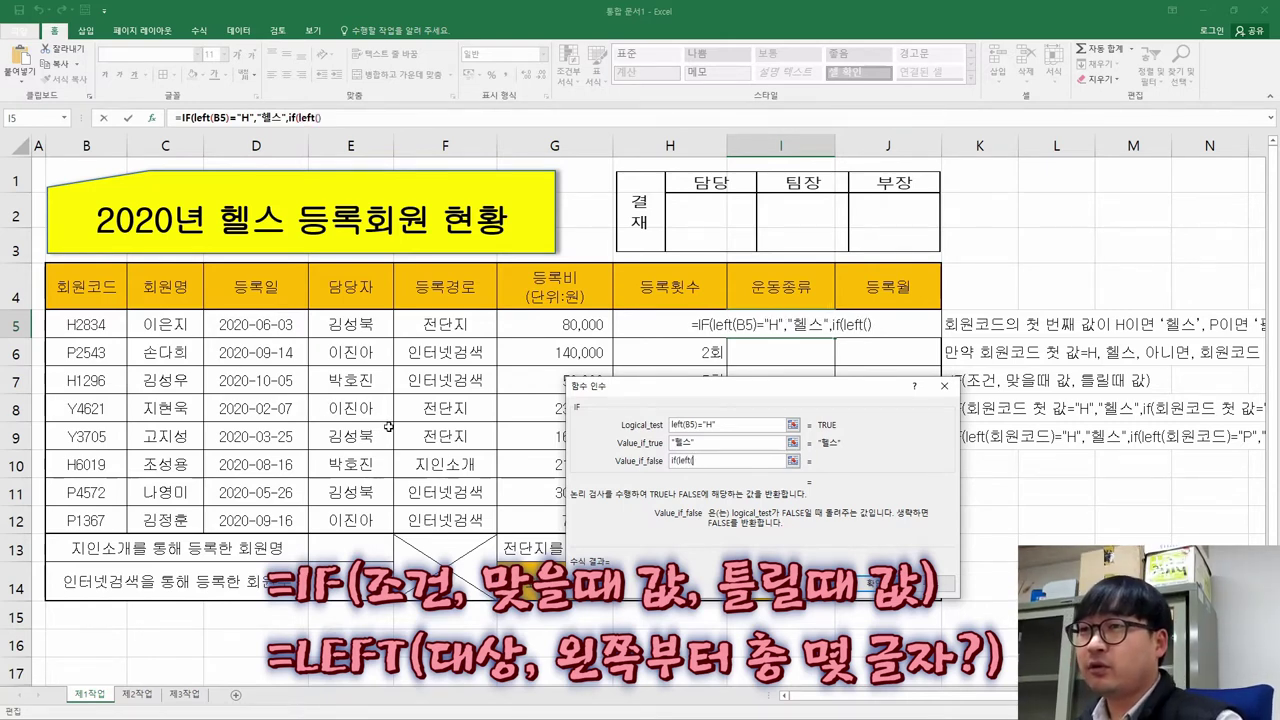
{"action": "left_click", "coordinate": [60, 326]}
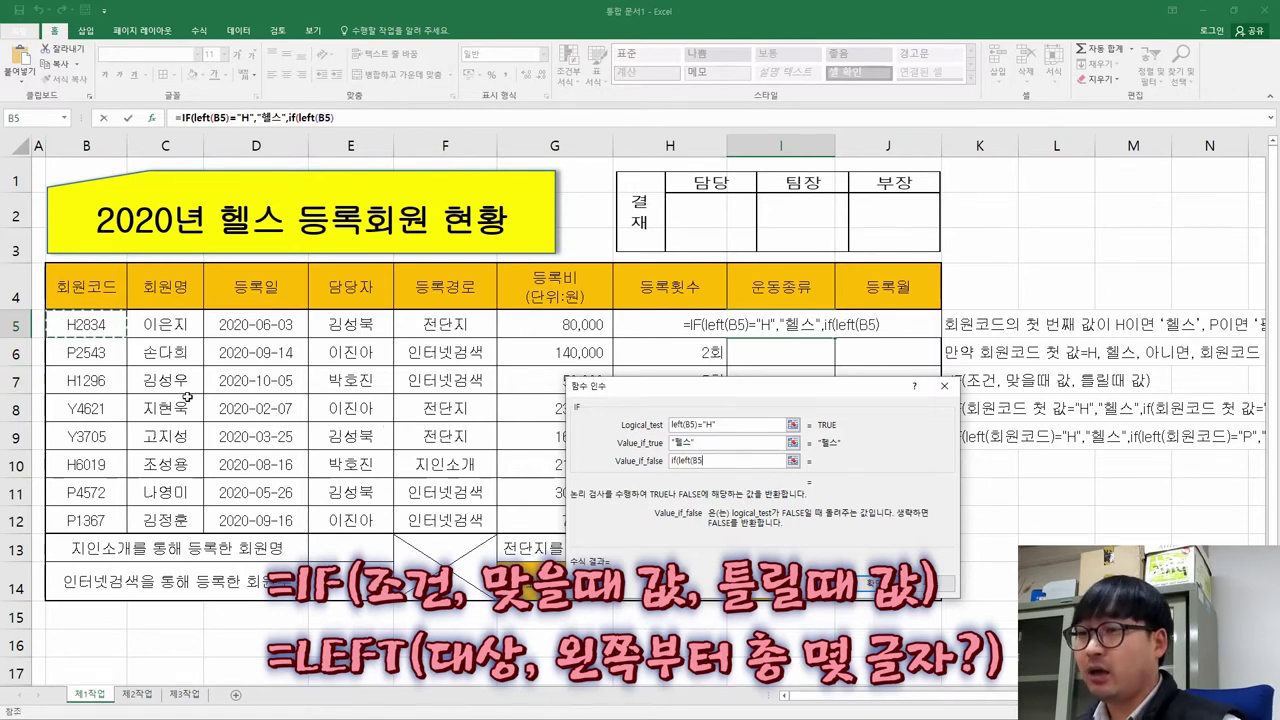
{"action": "type", "text": ")="}
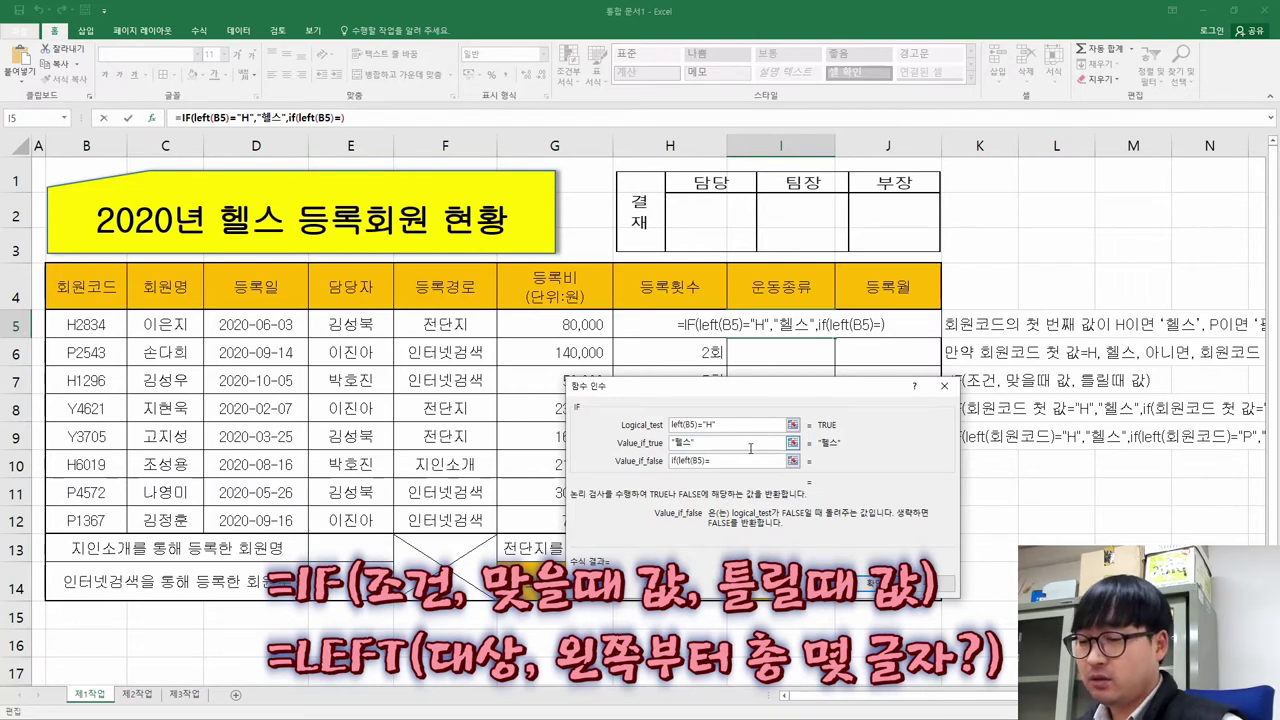
{"action": "type", "text": "\""}
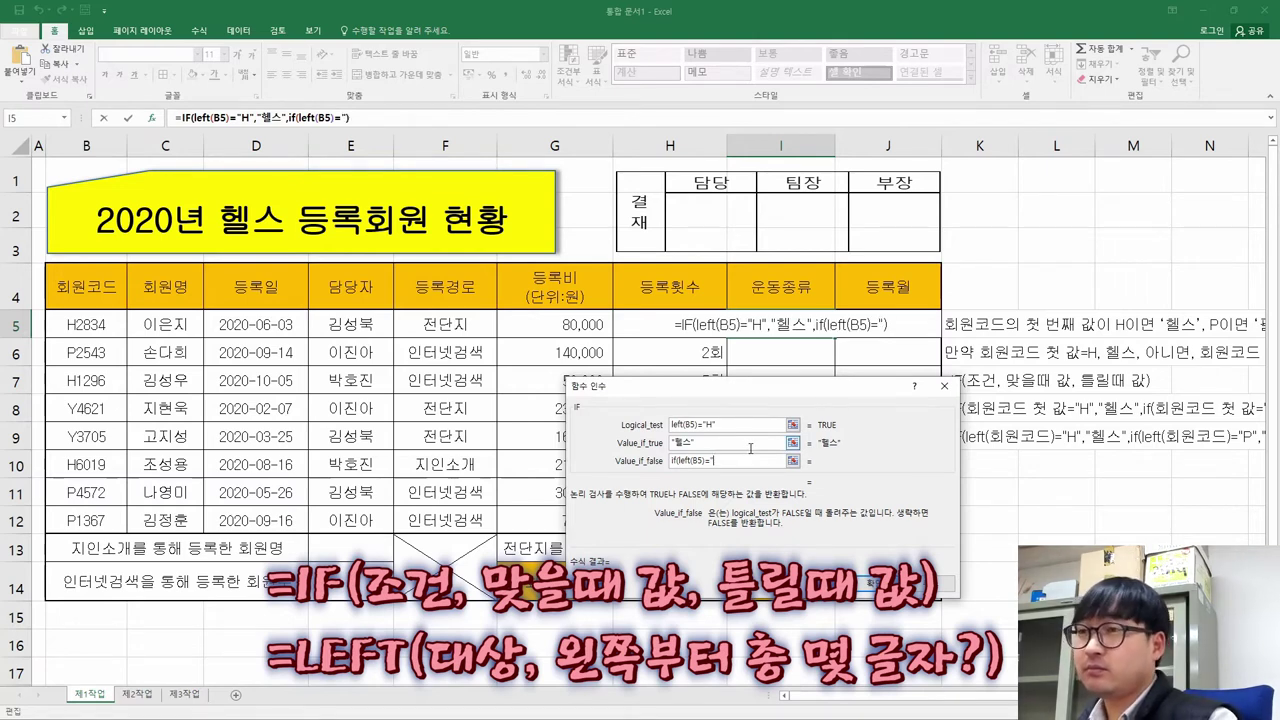
{"action": "type", "text": "P\""}
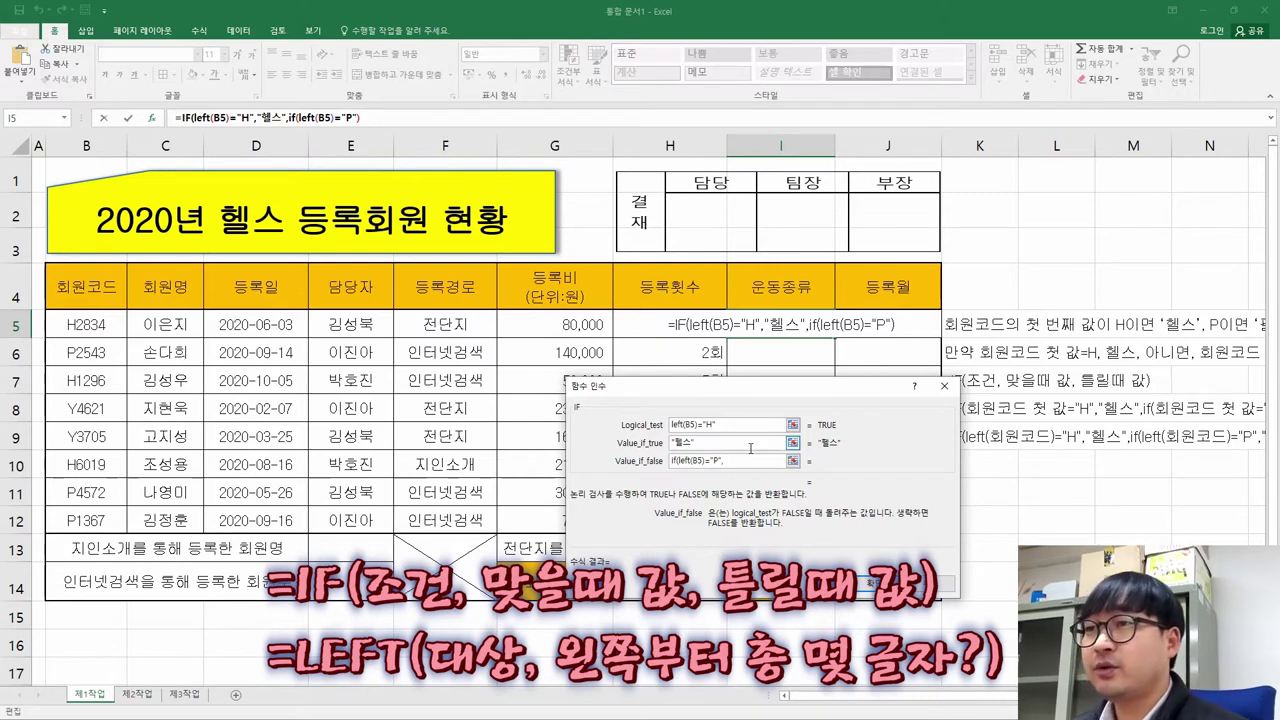
Add "필라테스" and "요가" as the nested if's true and false results, checking the wording in the GE01-09A.pdf task sheet.
{"action": "type", "text": ",\""}
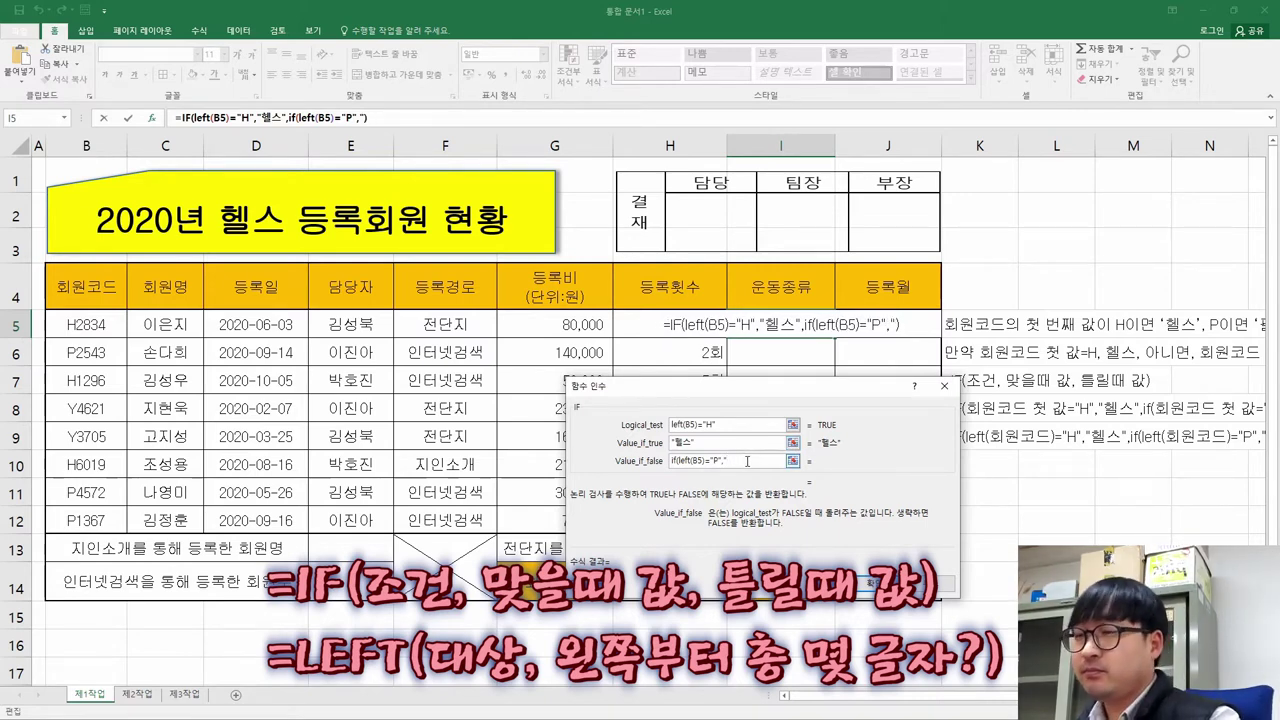
{"action": "type", "text": "필라테스\""}
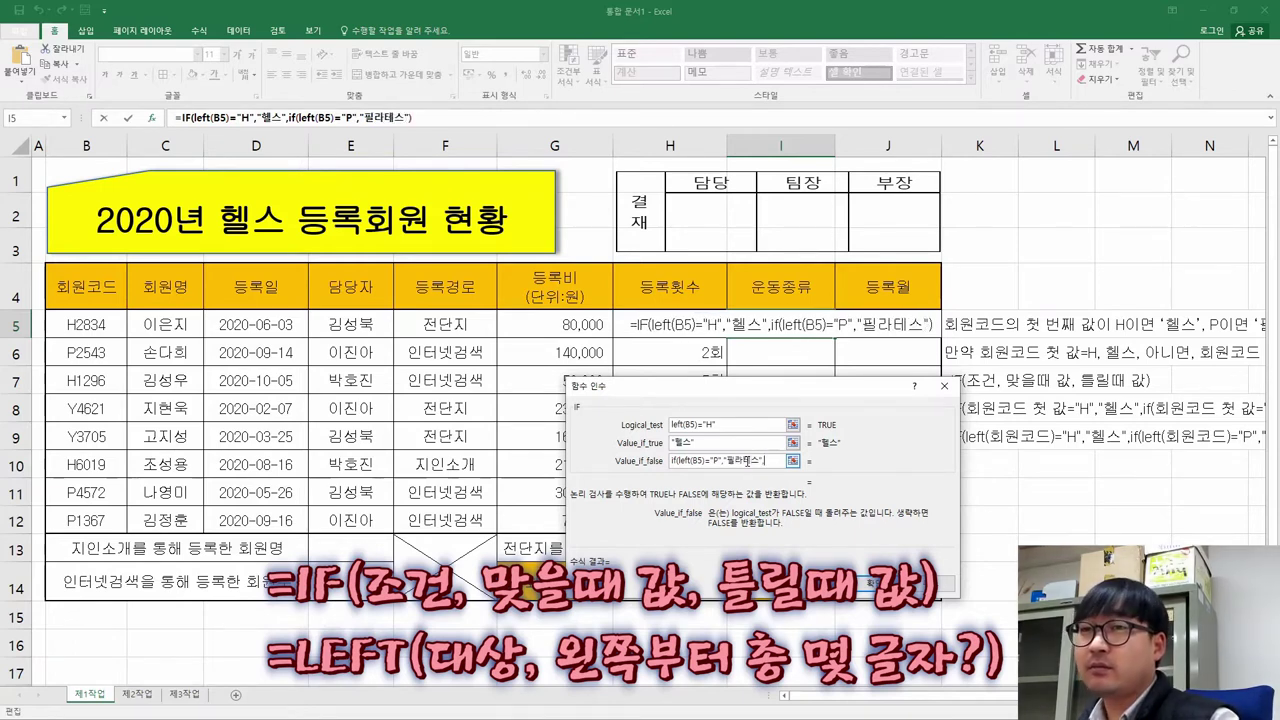
{"action": "type", "text": ",\""}
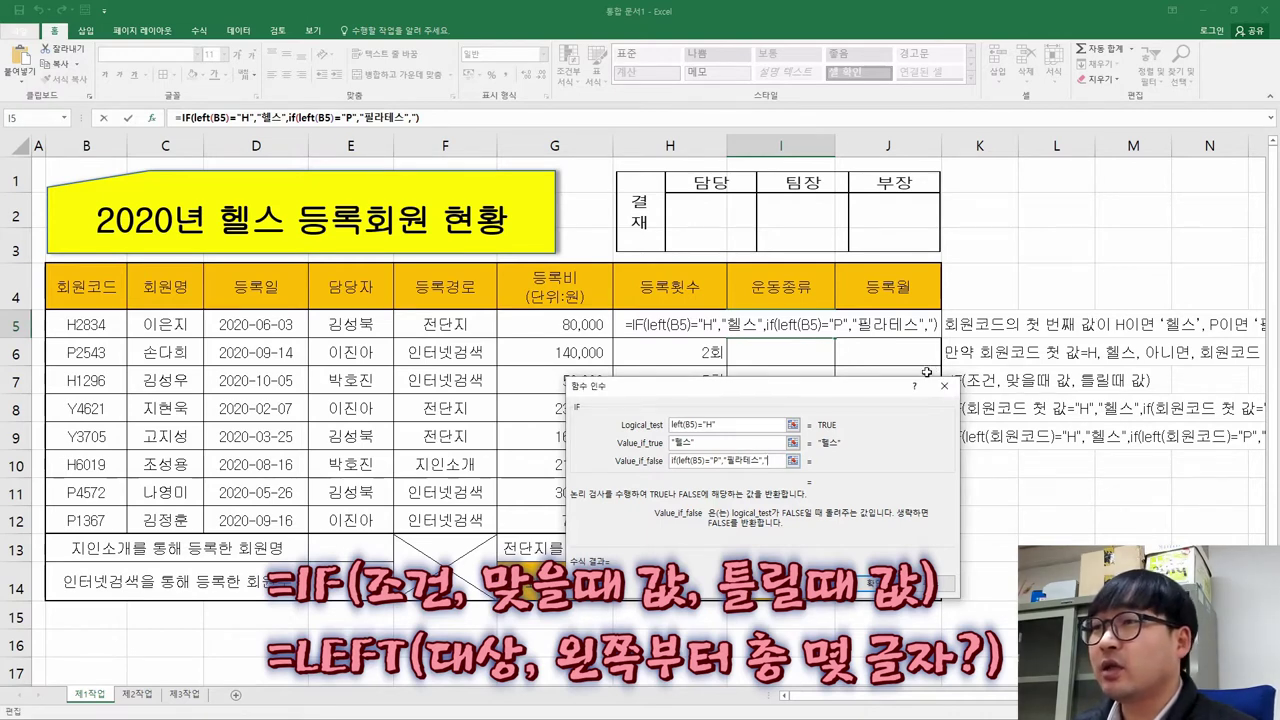
{"action": "key", "text": "alt+Tab"}
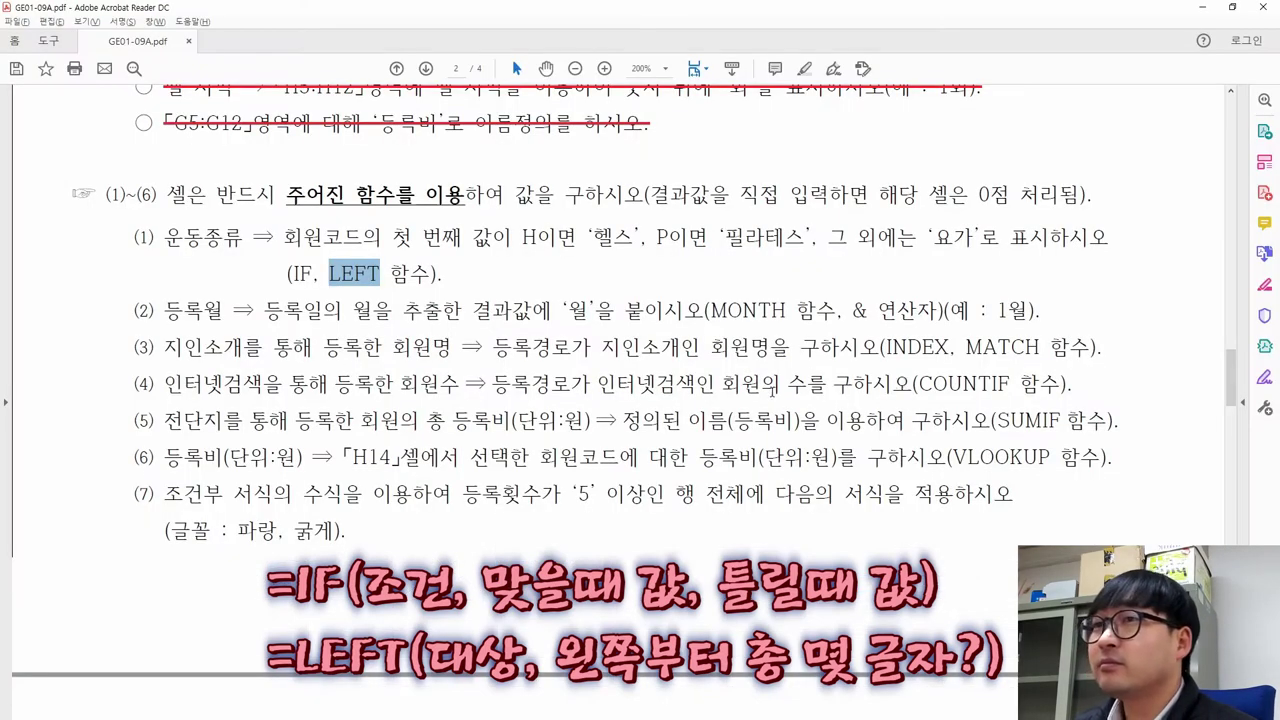
{"action": "left_click_drag", "start_coordinate": [936, 237], "coordinate": [974, 238]}
{"action": "key", "text": "alt+Tab"}
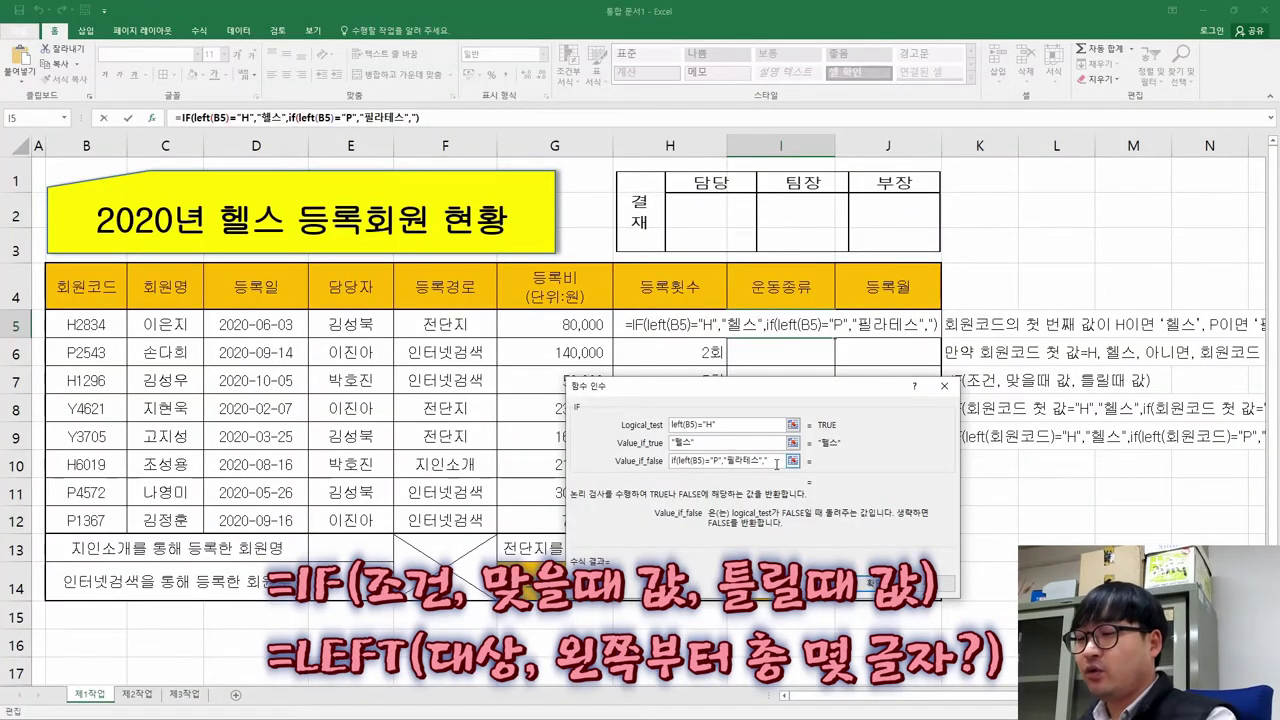
{"action": "type", "text": "요가\""}
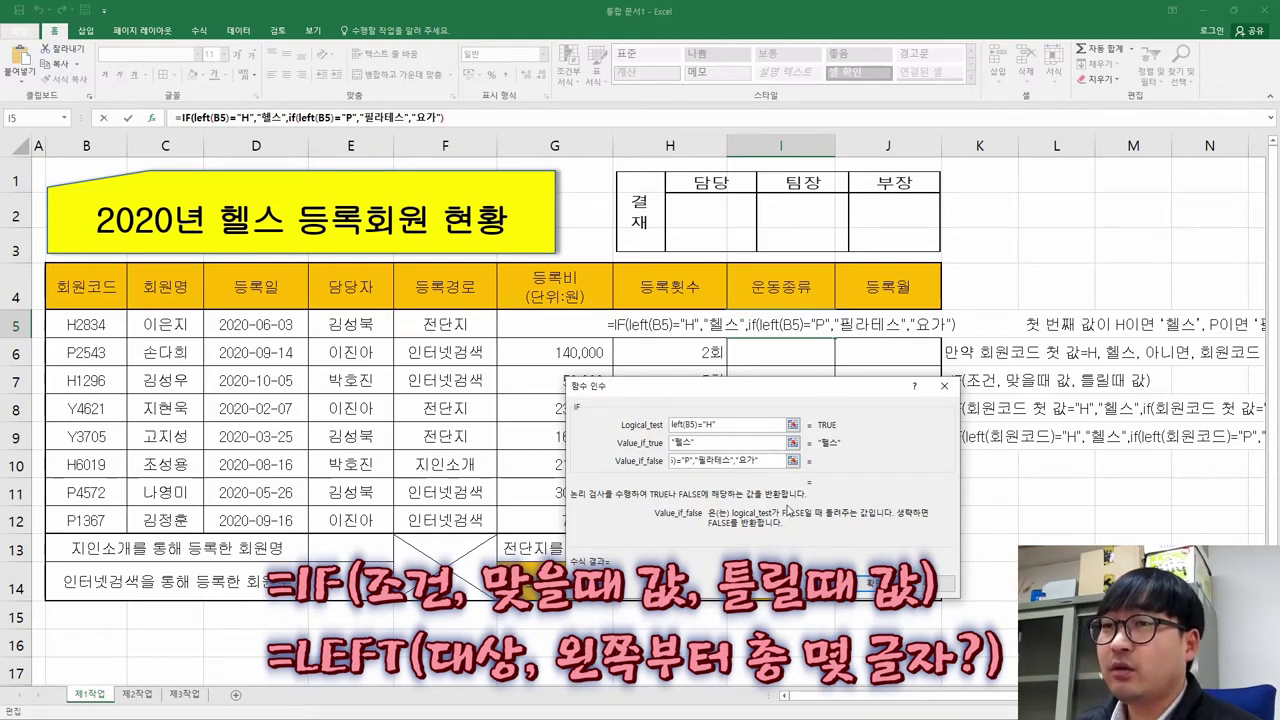
Apply the IF formula to I5, accept the proposed parenthesis correction, and review the formula in the cell.
{"action": "left_click", "coordinate": [866, 584]}
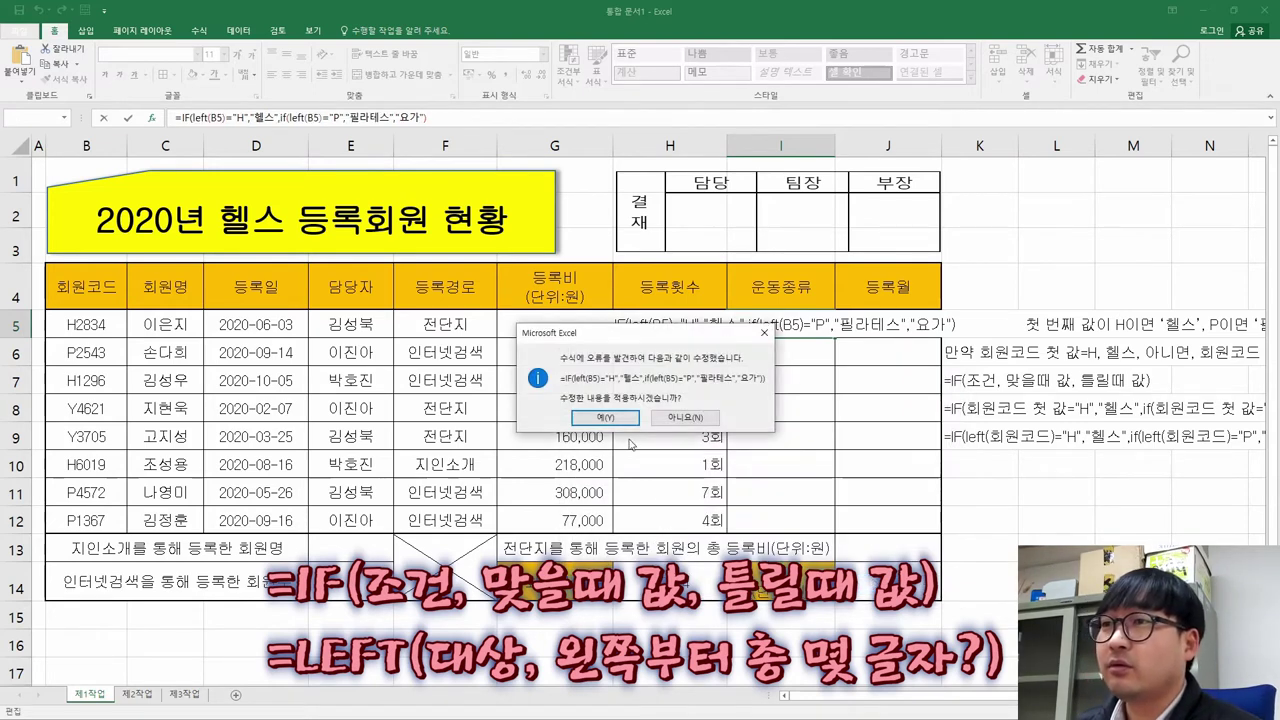
{"action": "left_click", "coordinate": [608, 418]}
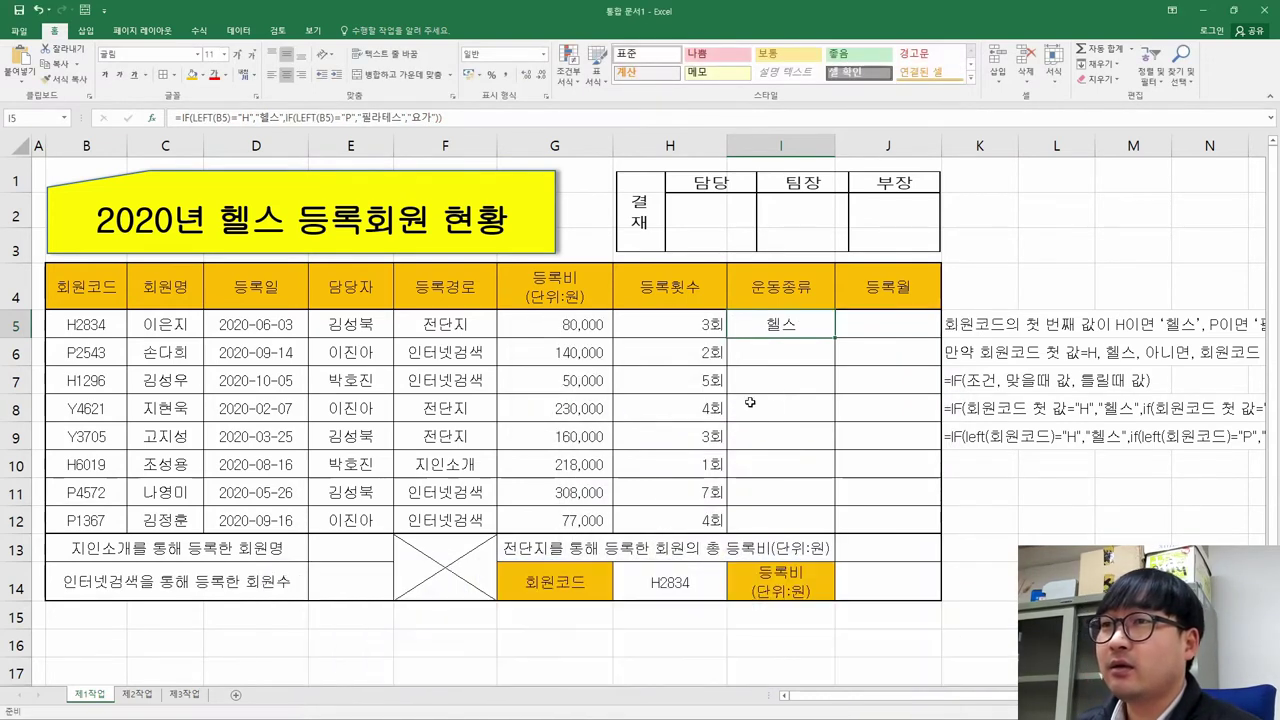
{"action": "double_click", "coordinate": [797, 325]}
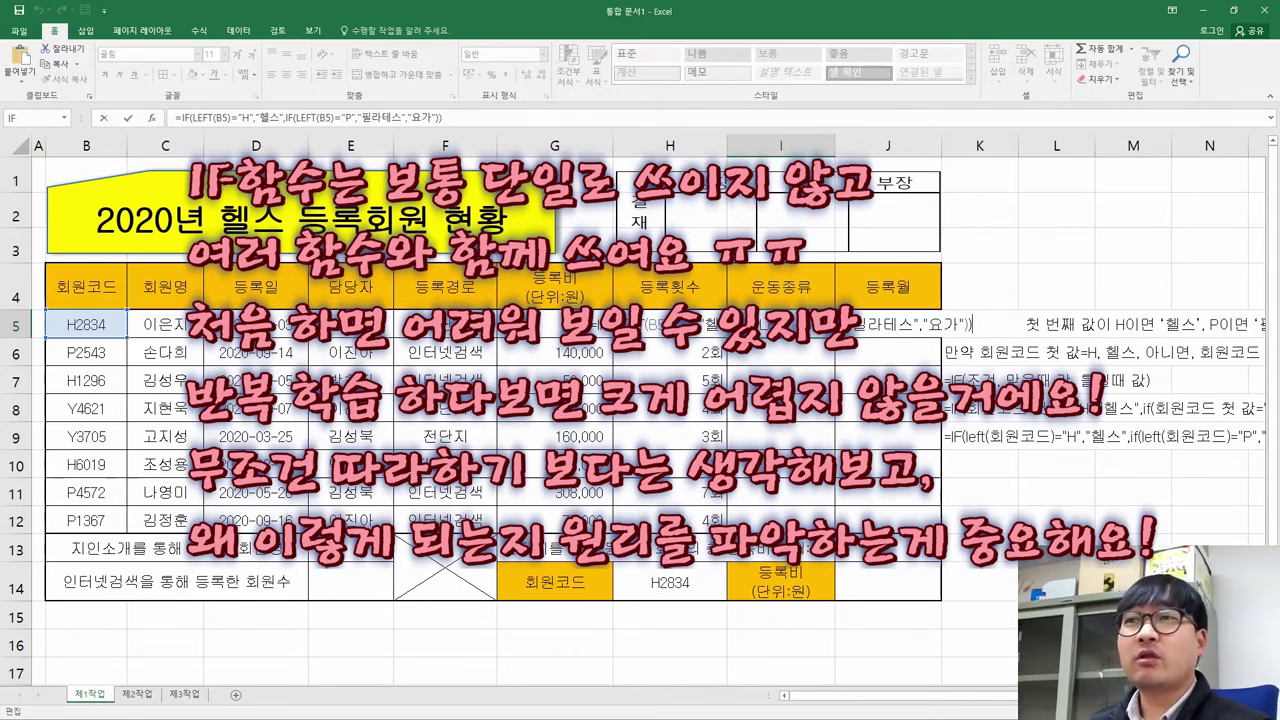
{"action": "key", "text": "ctrl+Return"}
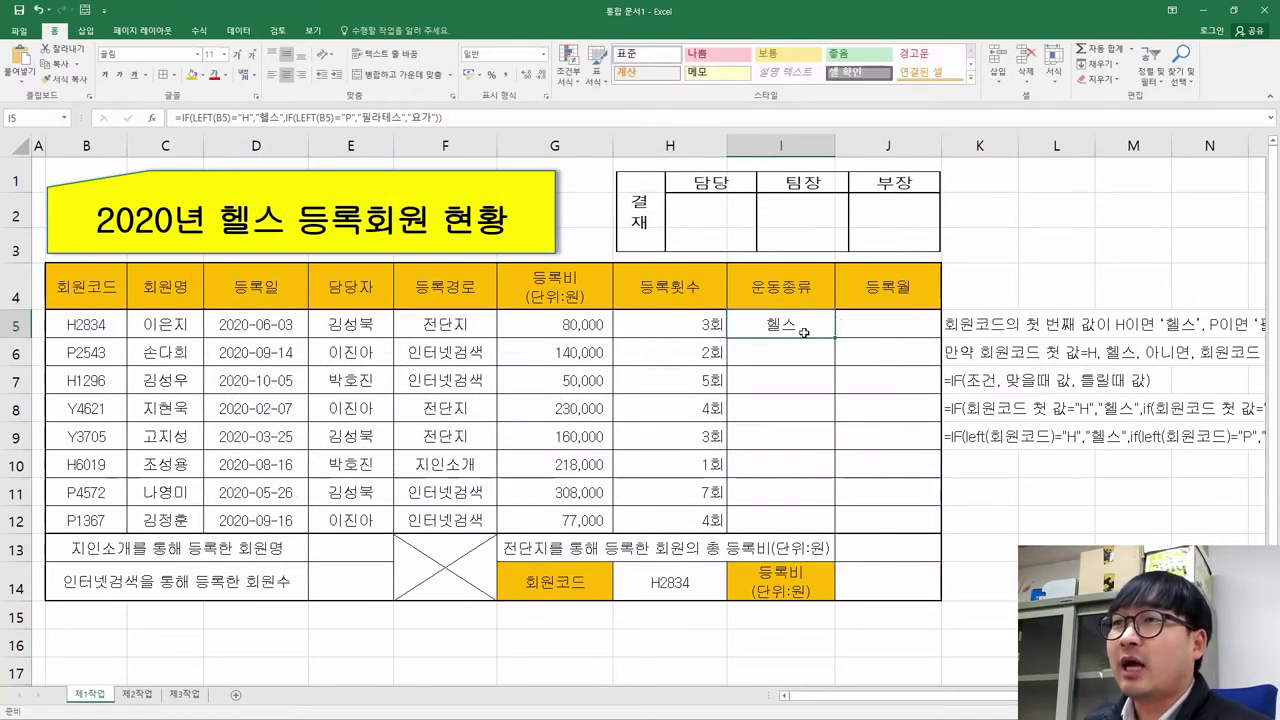
Try filling the I5 formula down through I12 with autofill, and undo the fill.
{"action": "left_click_drag", "start_coordinate": [836, 339], "coordinate": [842, 522]}
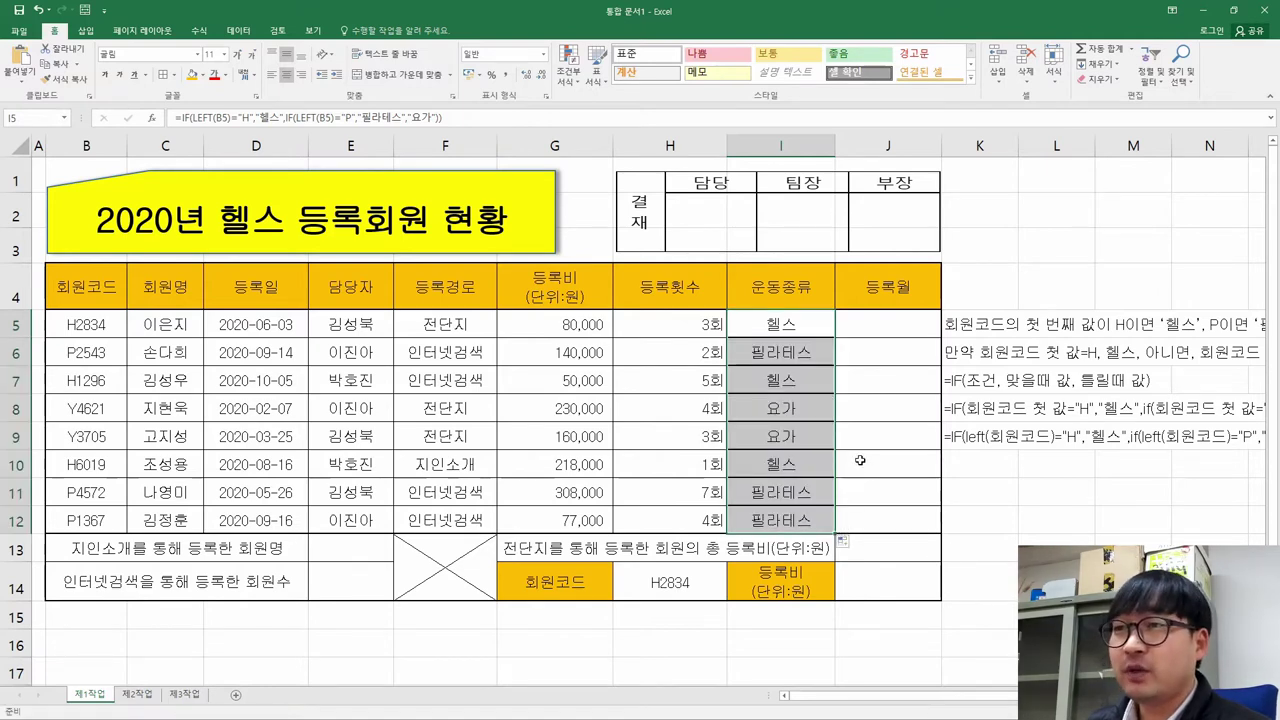
{"action": "left_click", "coordinate": [914, 437]}
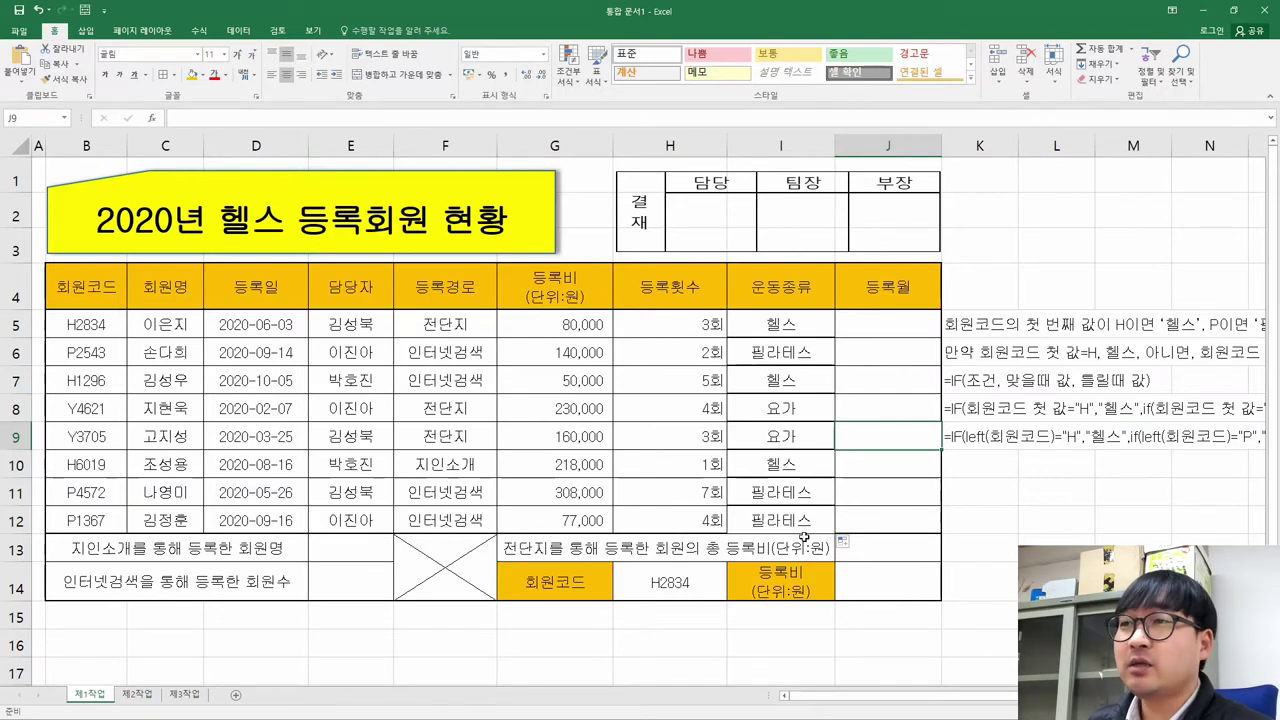
{"action": "key", "text": "ctrl+z"}
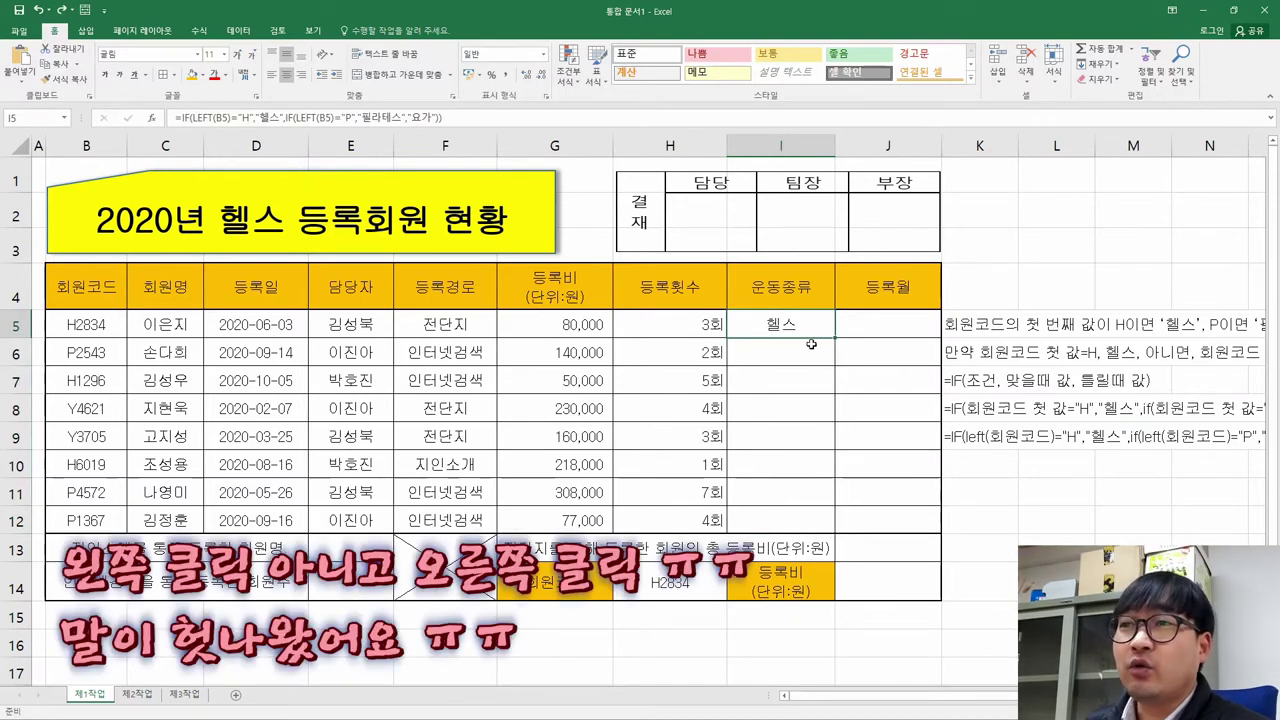
Copy I5 and paste only its formula into I6:I12, ending copy mode when done.
{"action": "right_click", "coordinate": [775, 325]}
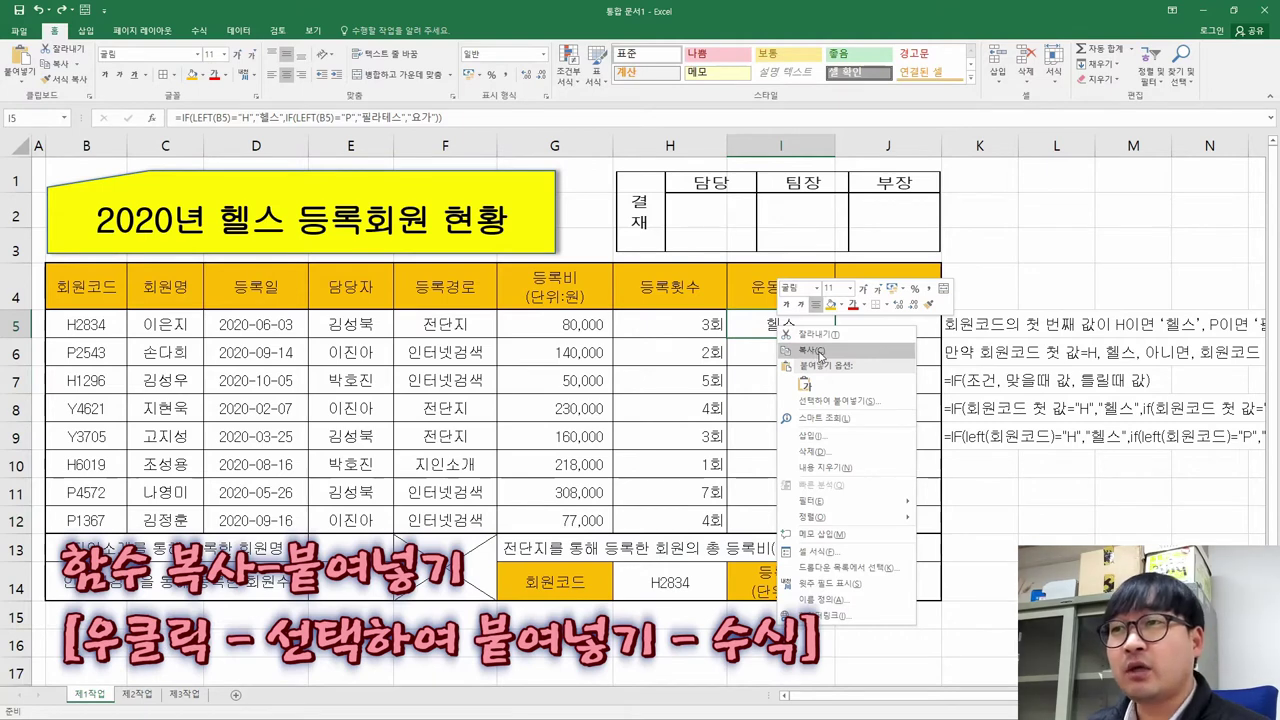
{"action": "left_click", "coordinate": [815, 351]}
{"action": "left_click_drag", "start_coordinate": [783, 351], "coordinate": [765, 522]}
{"action": "right_click", "coordinate": [781, 390]}
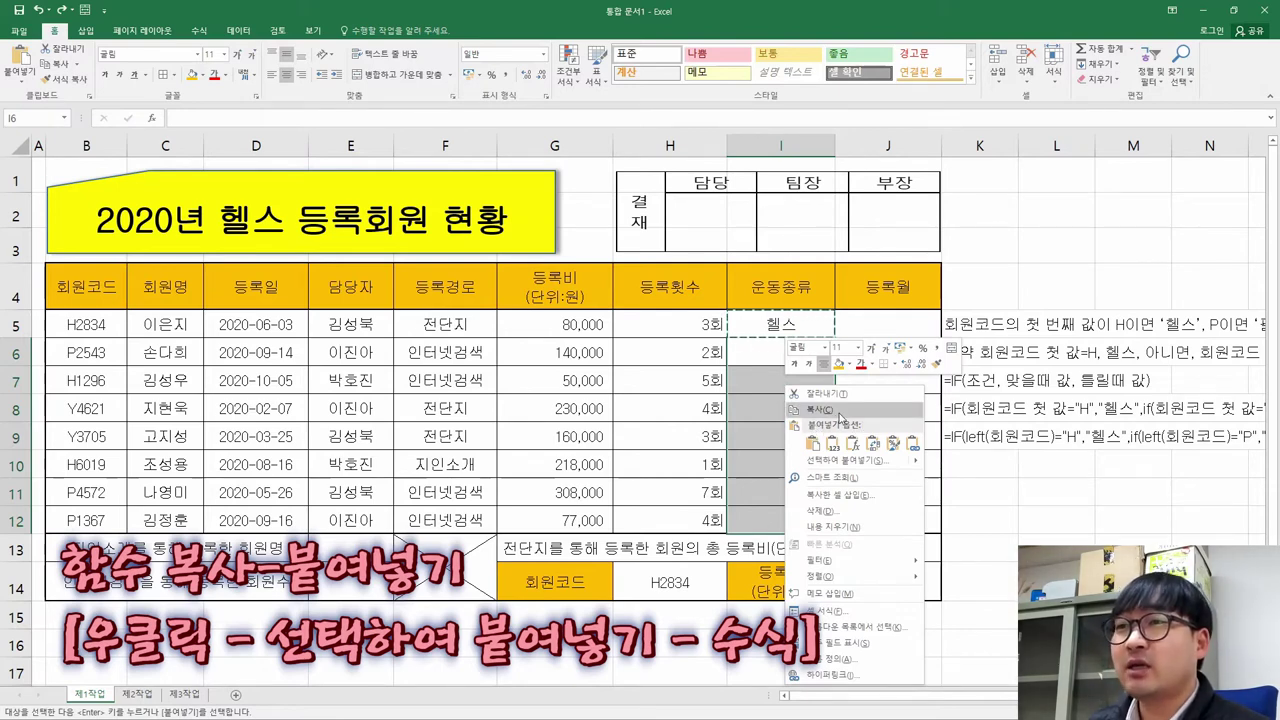
{"action": "left_click", "coordinate": [854, 444]}
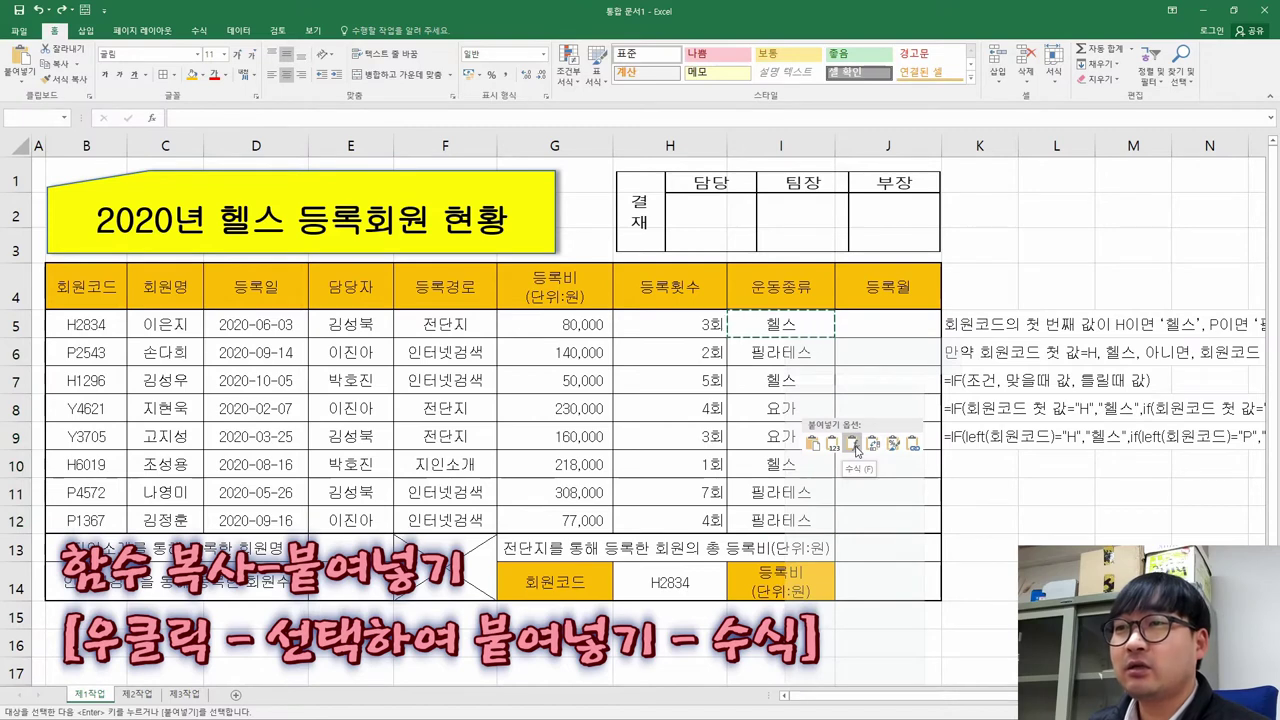
{"action": "left_click", "coordinate": [706, 465]}
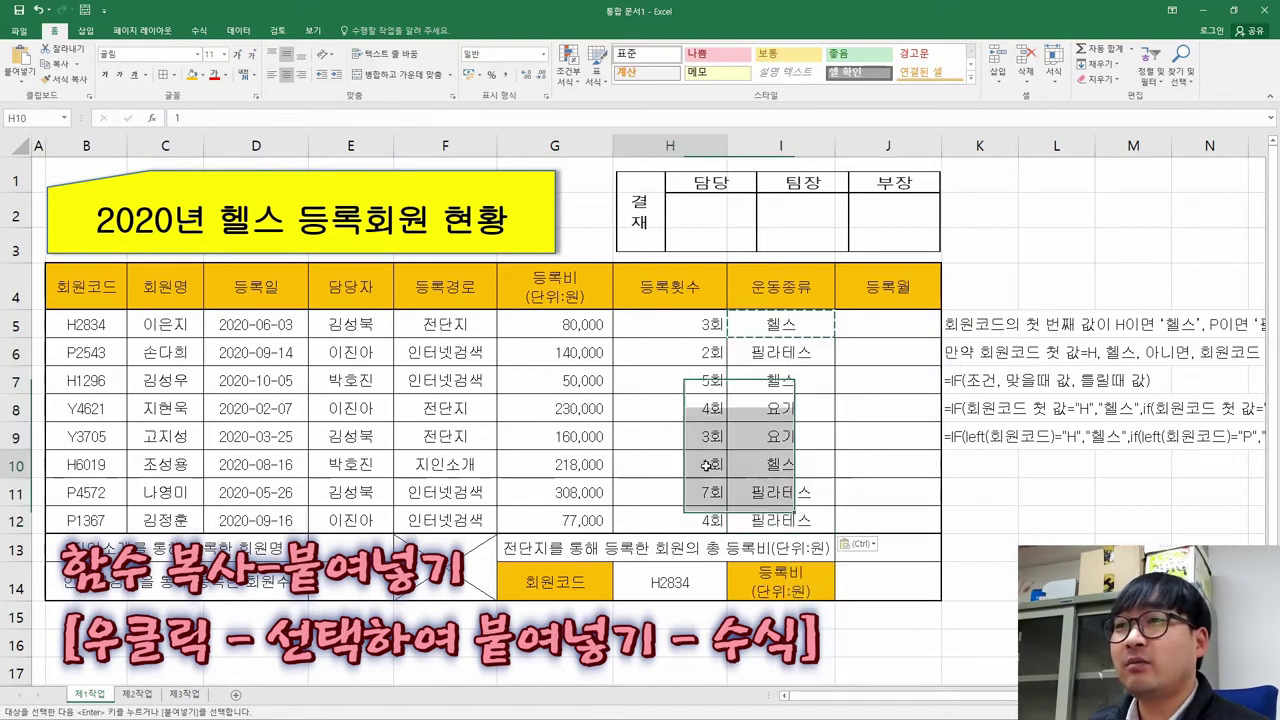
{"action": "left_click", "coordinate": [792, 335]}
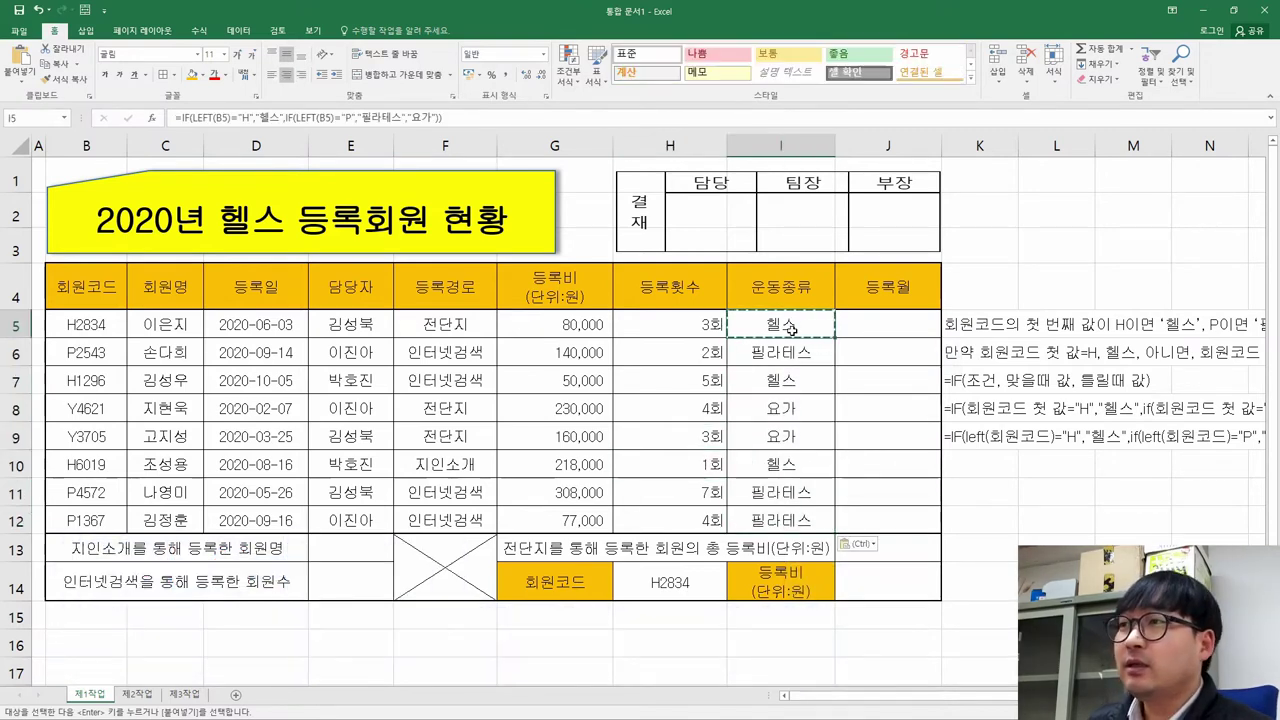
{"action": "key", "text": "ctrl"}
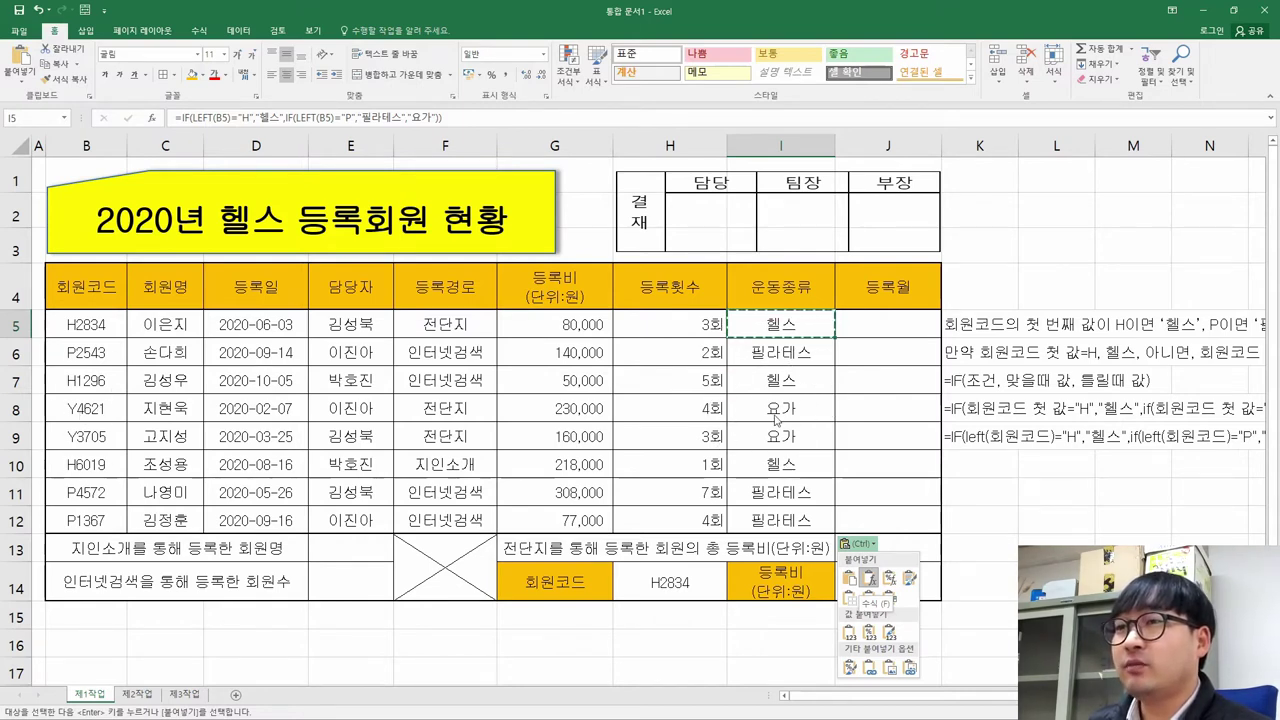
{"action": "key", "text": "Escape"}
{"action": "key", "text": "Escape"}
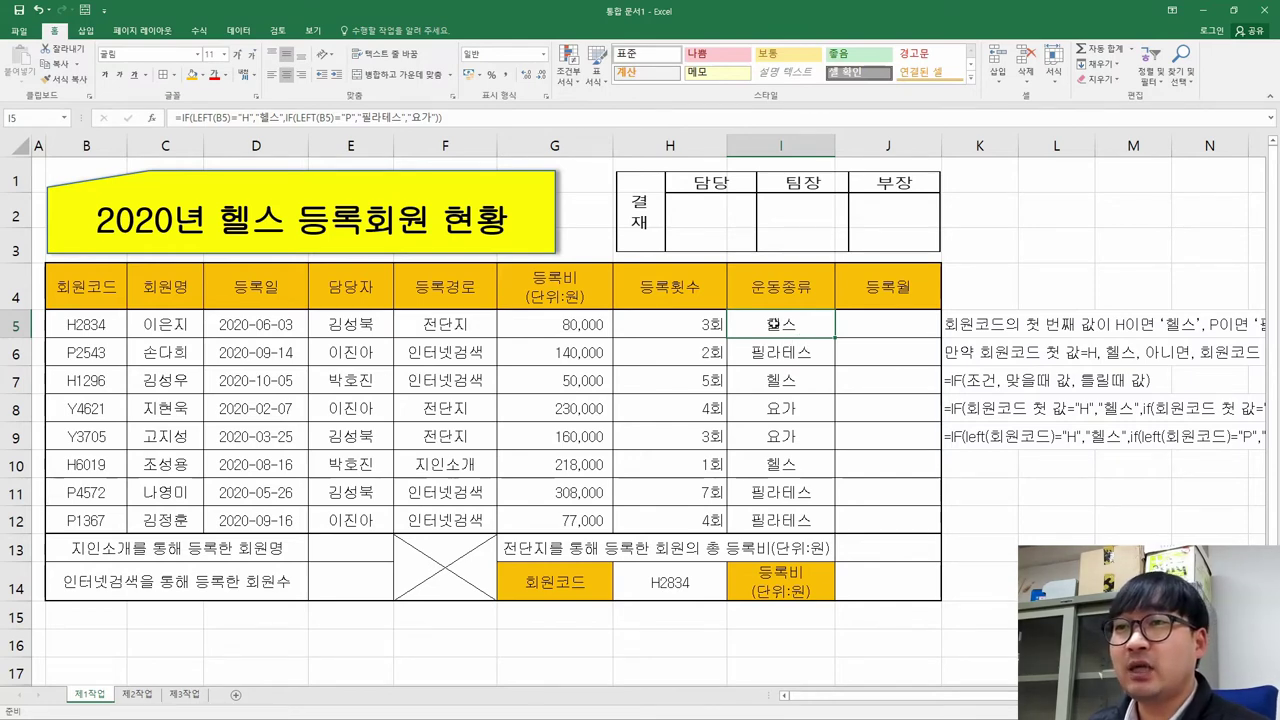
Delete the explanatory notes in K5:K9 and select J5, the first 등록월 cell.
{"action": "left_click", "coordinate": [888, 330]}
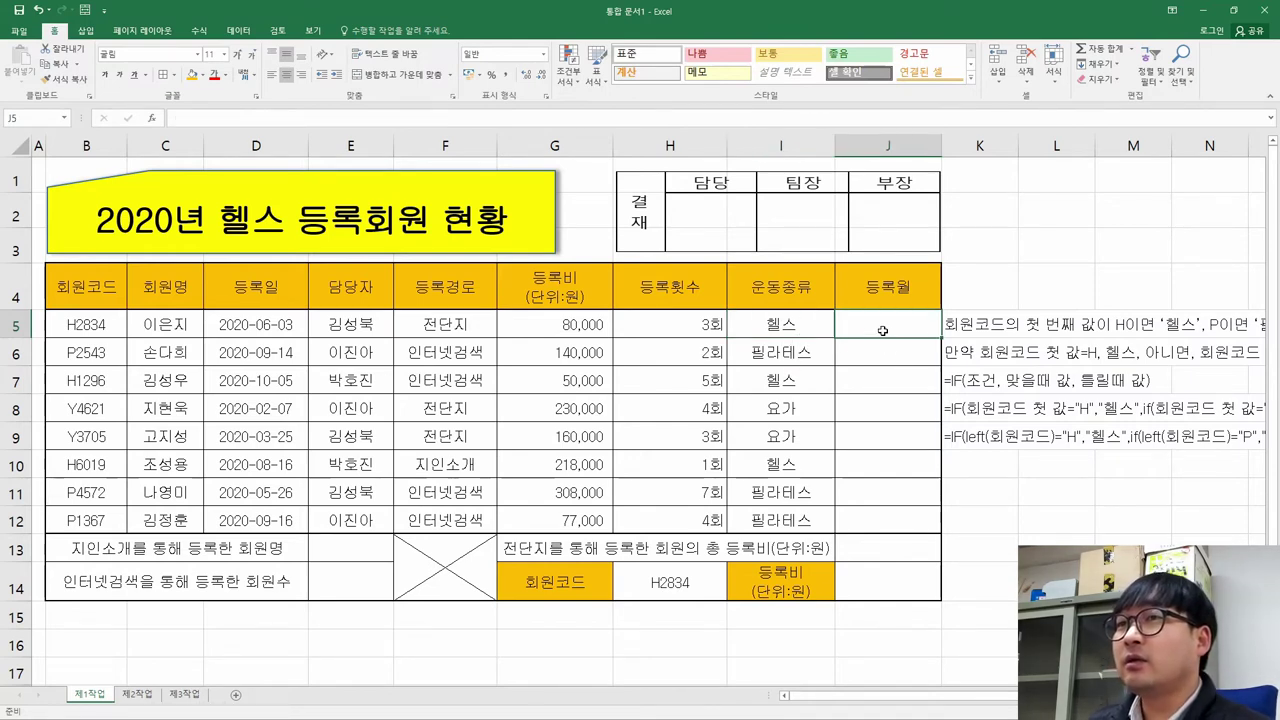
{"action": "left_click_drag", "start_coordinate": [982, 328], "coordinate": [977, 414]}
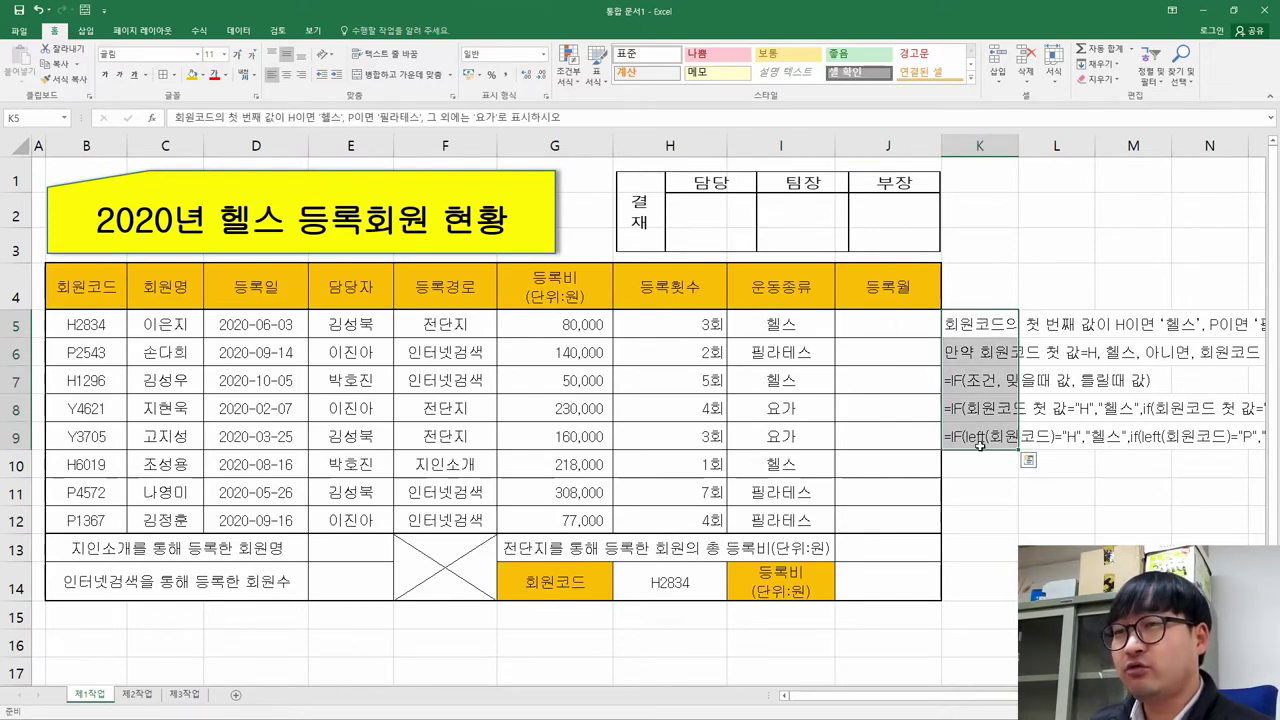
{"action": "key", "text": "Delete"}
{"action": "left_click", "coordinate": [892, 332]}
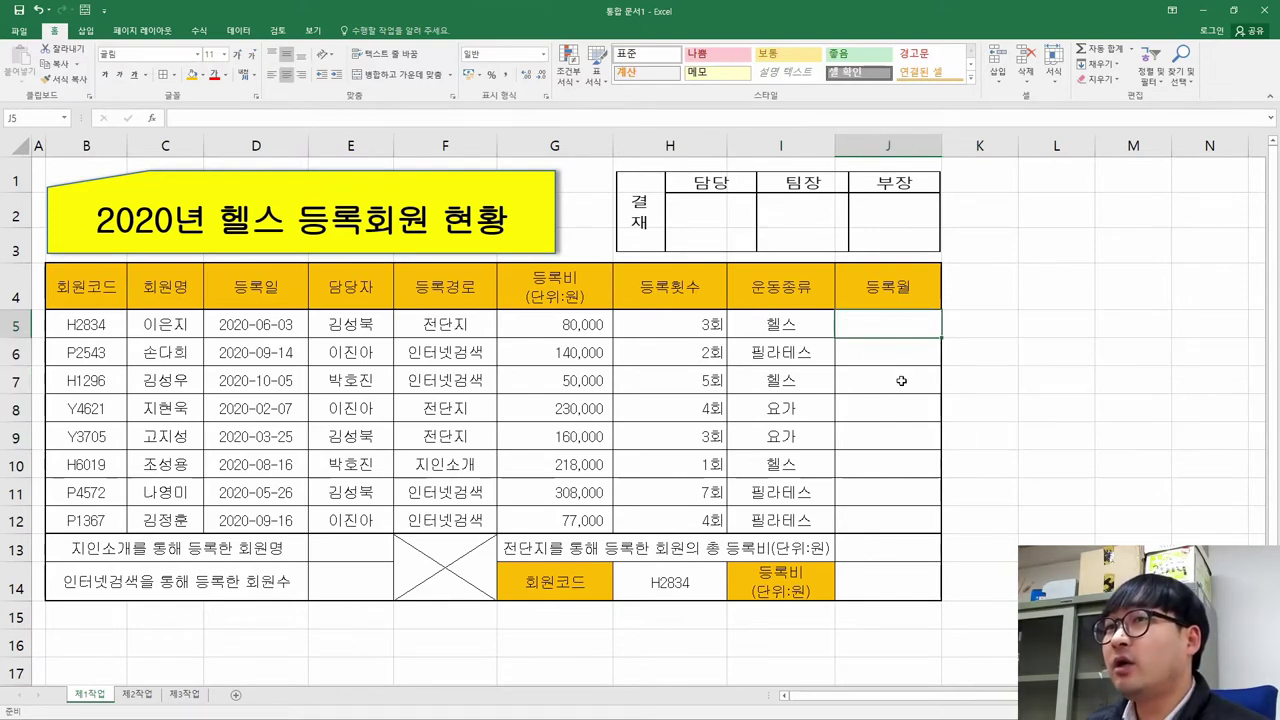
Switch to the PDF task sheet in Acrobat Reader and strike out the completed item (1) on 운동종류.
{"action": "key", "text": "alt+Tab"}
{"action": "left_click_drag", "start_coordinate": [140, 238], "coordinate": [445, 276]}
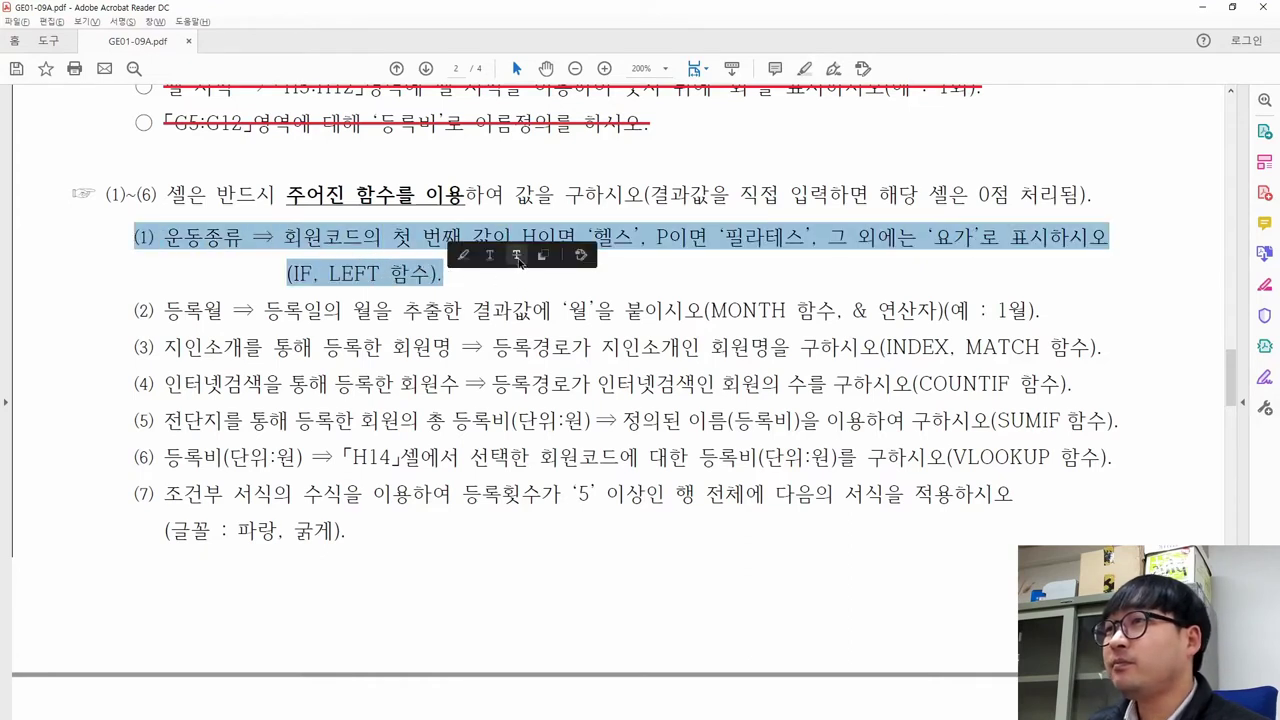
{"action": "left_click", "coordinate": [517, 256]}
Examine item (2) on 등록월 in the task sheet for the required result and functions, relating it to the 등록일 date in D5.
{"action": "left_click_drag", "start_coordinate": [264, 311], "coordinate": [658, 316]}
{"action": "left_click_drag", "start_coordinate": [272, 313], "coordinate": [377, 312]}
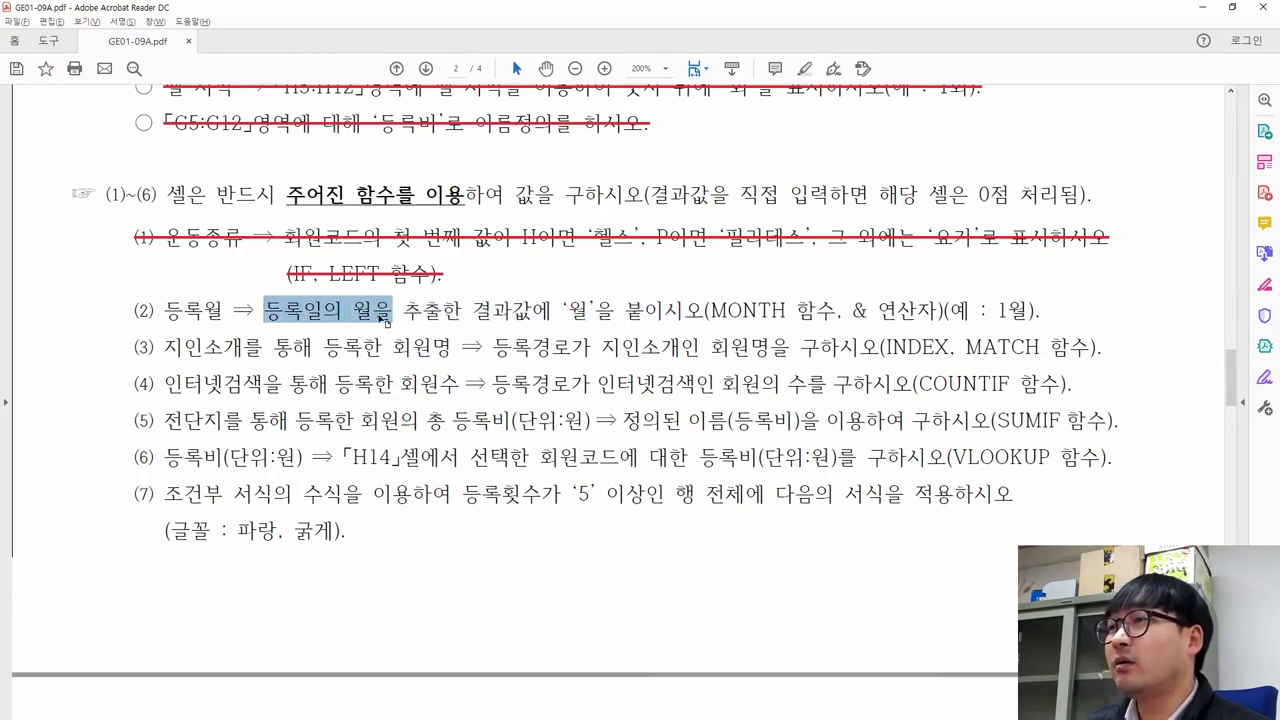
{"action": "key", "text": "alt+Tab"}
{"action": "left_click", "coordinate": [258, 324]}
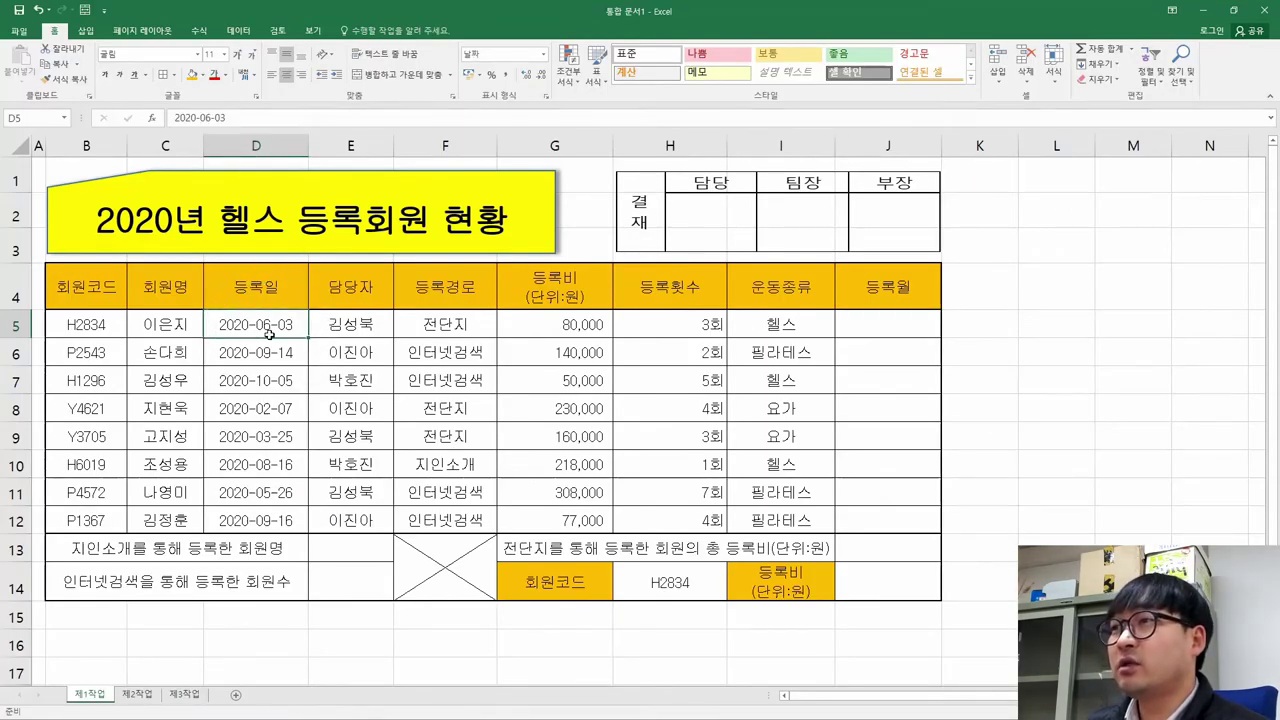
{"action": "key", "text": "alt+Tab"}
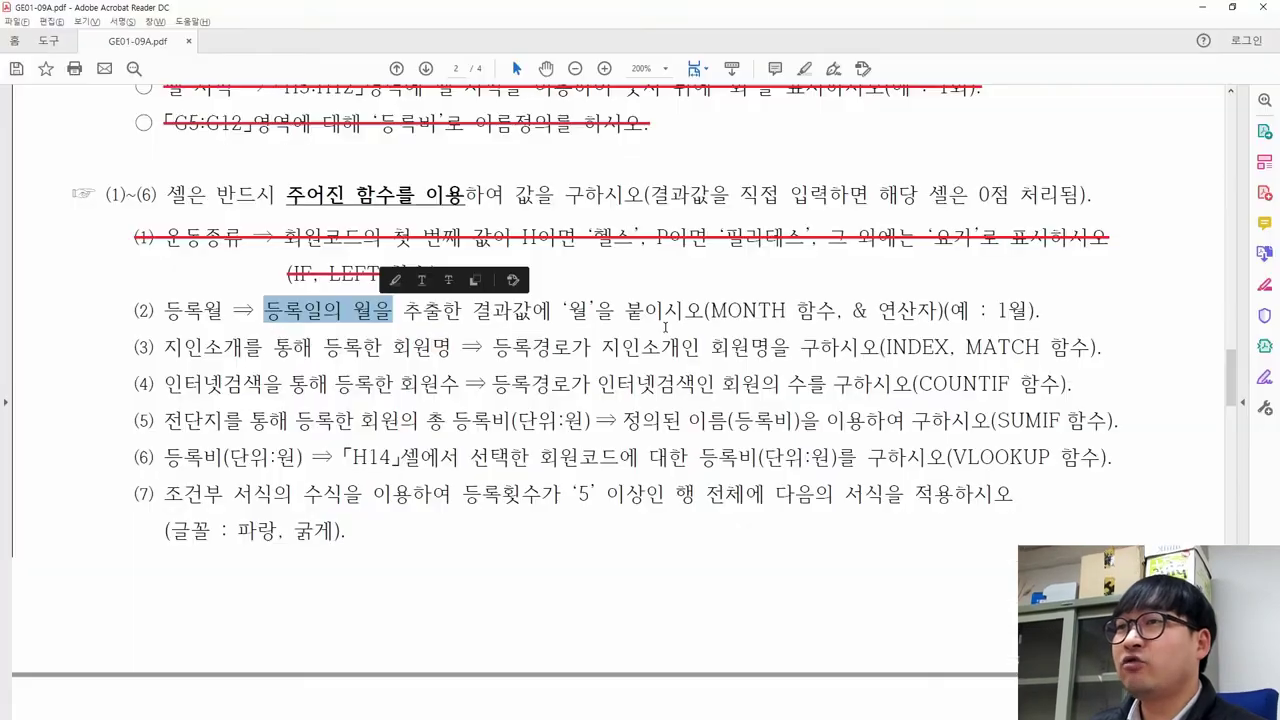
{"action": "left_click_drag", "start_coordinate": [590, 310], "coordinate": [562, 310]}
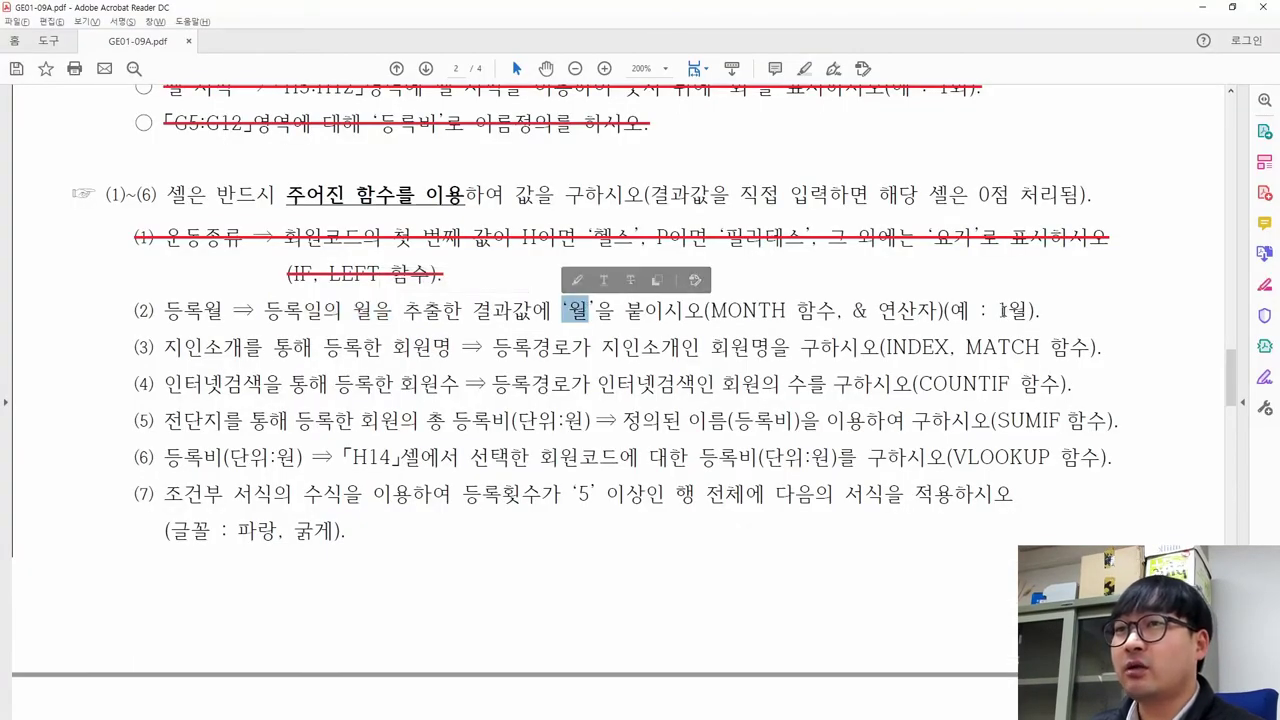
{"action": "left_click_drag", "start_coordinate": [1002, 311], "coordinate": [1030, 314]}
{"action": "key", "text": "alt+Tab"}
{"action": "left_click", "coordinate": [900, 324]}
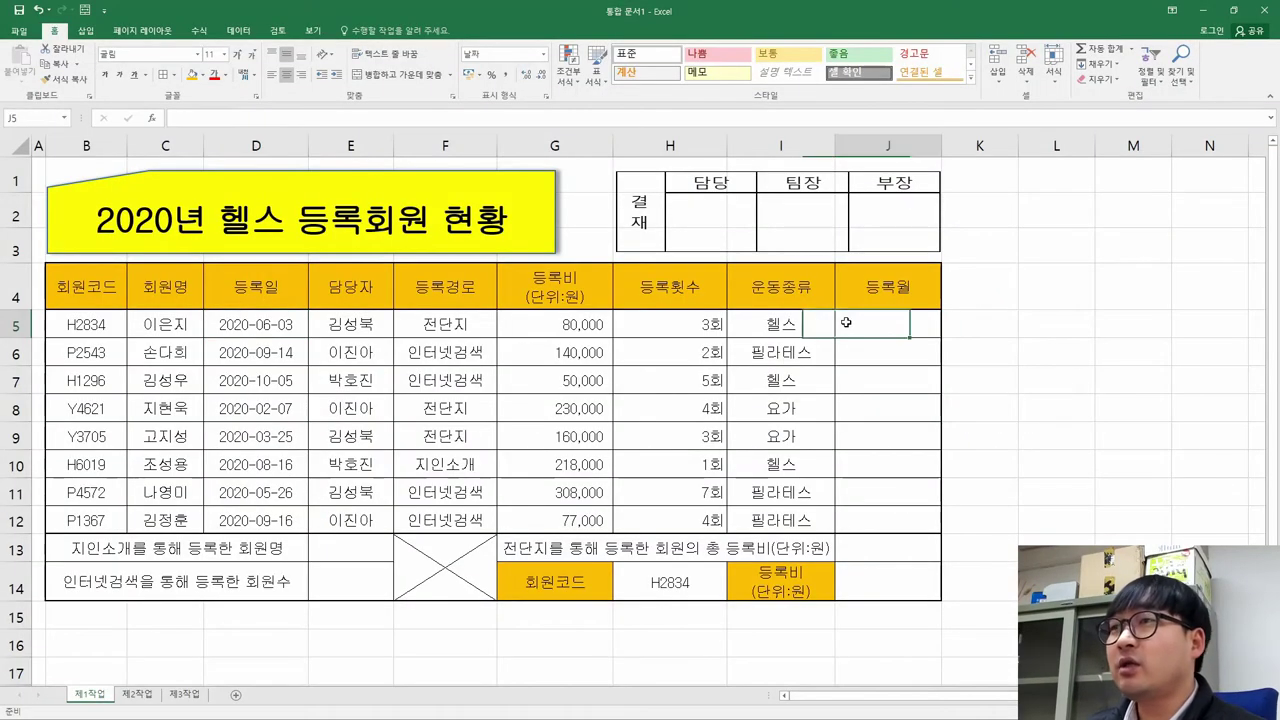
{"action": "left_click", "coordinate": [877, 360]}
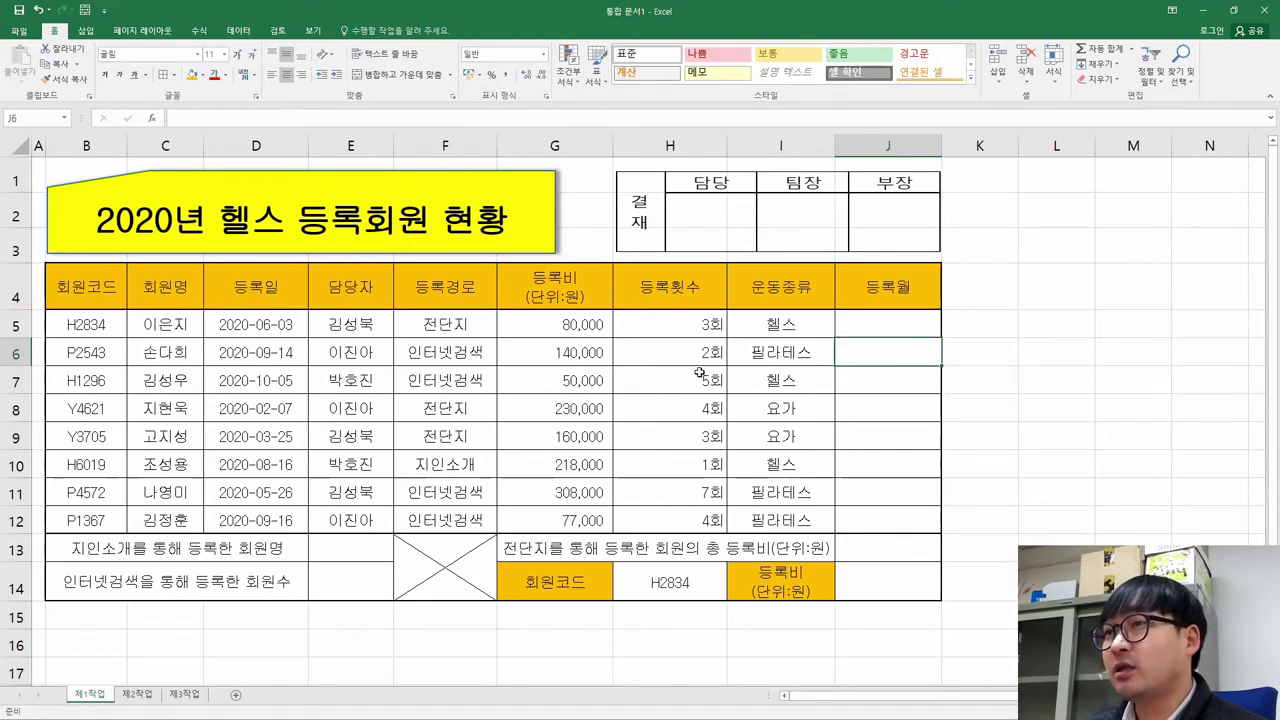
{"action": "left_click", "coordinate": [864, 324]}
{"action": "key", "text": "alt+Tab"}
{"action": "left_click_drag", "start_coordinate": [708, 311], "coordinate": [930, 315]}
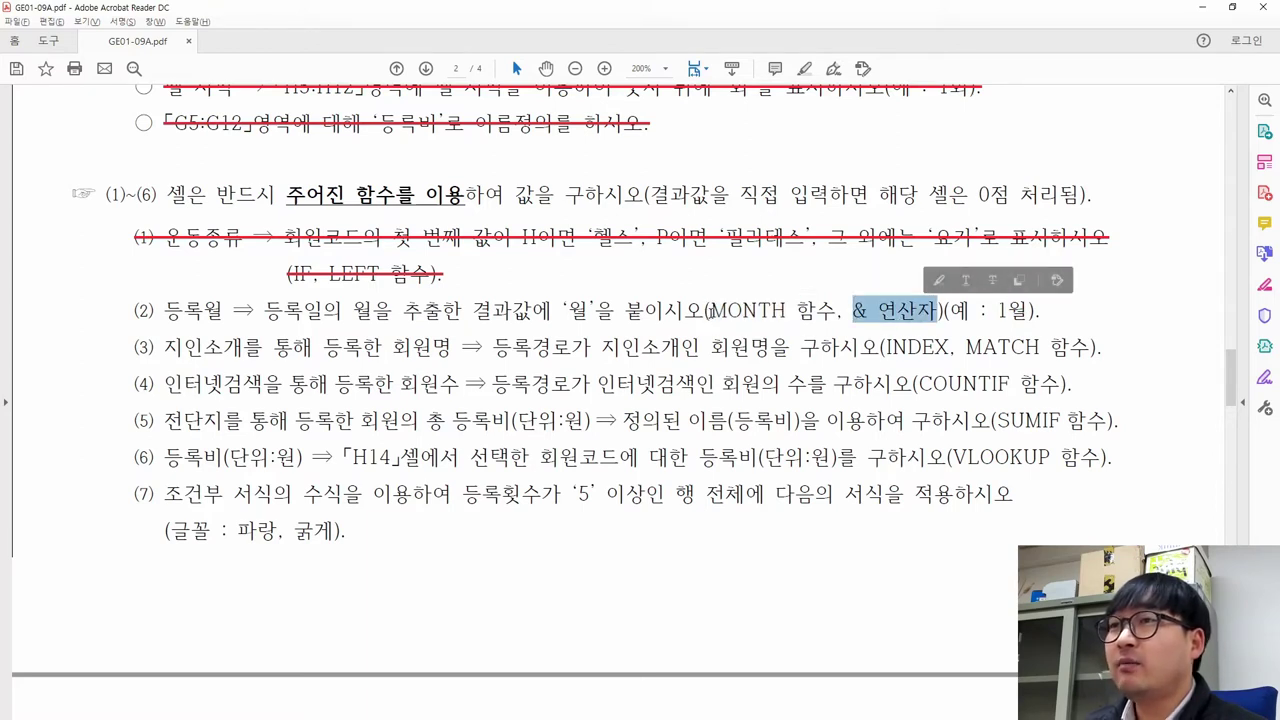
{"action": "left_click_drag", "start_coordinate": [709, 311], "coordinate": [786, 312]}
In the Excel workbook, enter the MONTH function in J5 with D5 as its serial number.
{"action": "key", "text": "alt+Tab"}
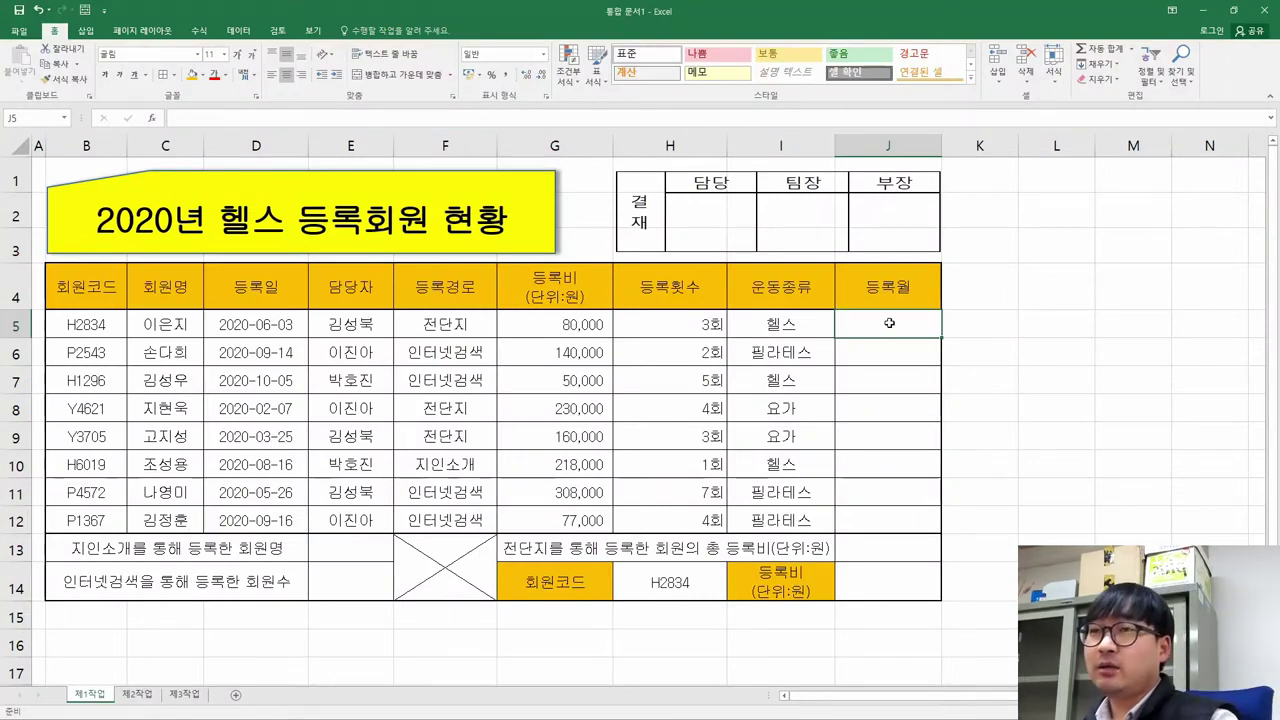
{"action": "type", "text": "="}
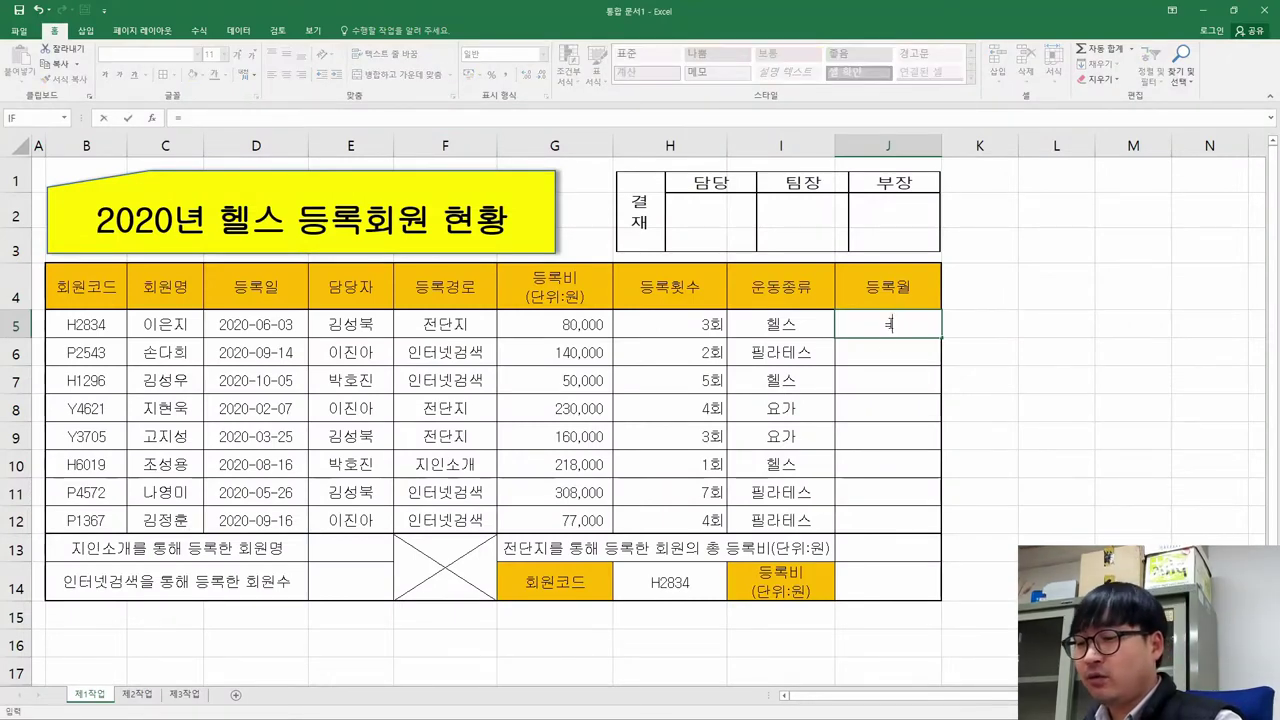
{"action": "type", "text": "mon"}
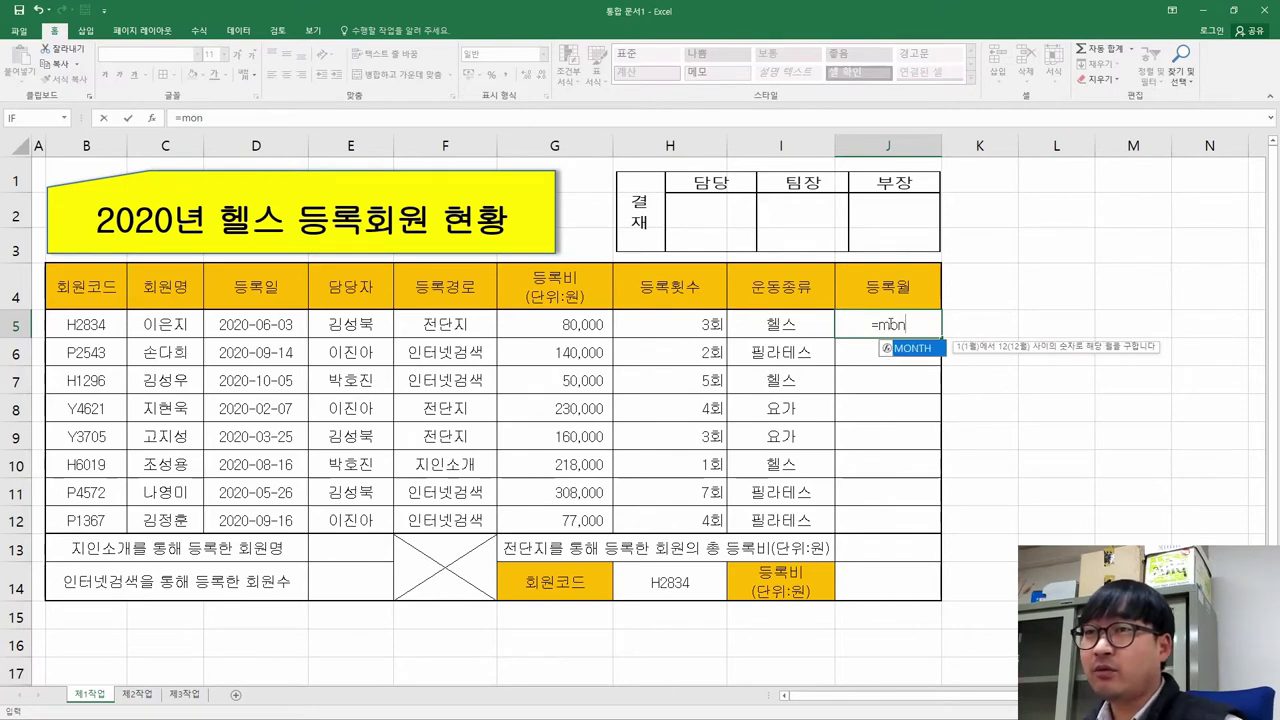
{"action": "double_click", "coordinate": [904, 351]}
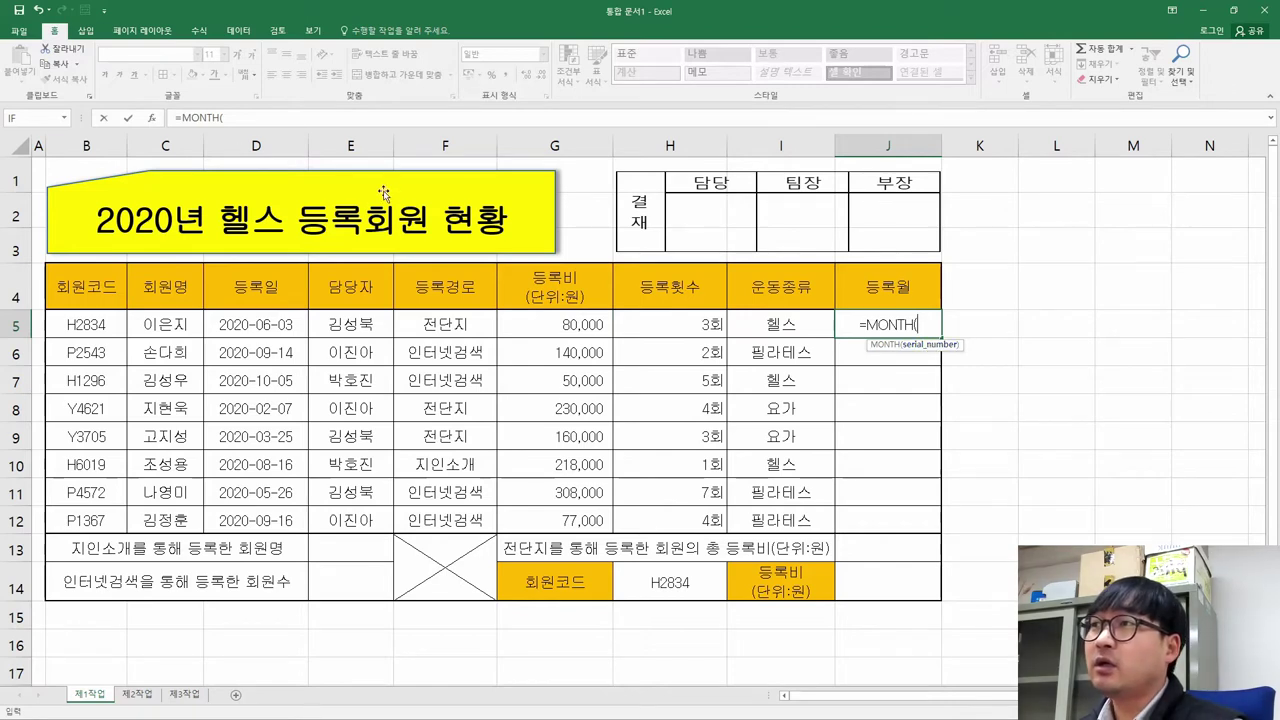
{"action": "left_click", "coordinate": [152, 118]}
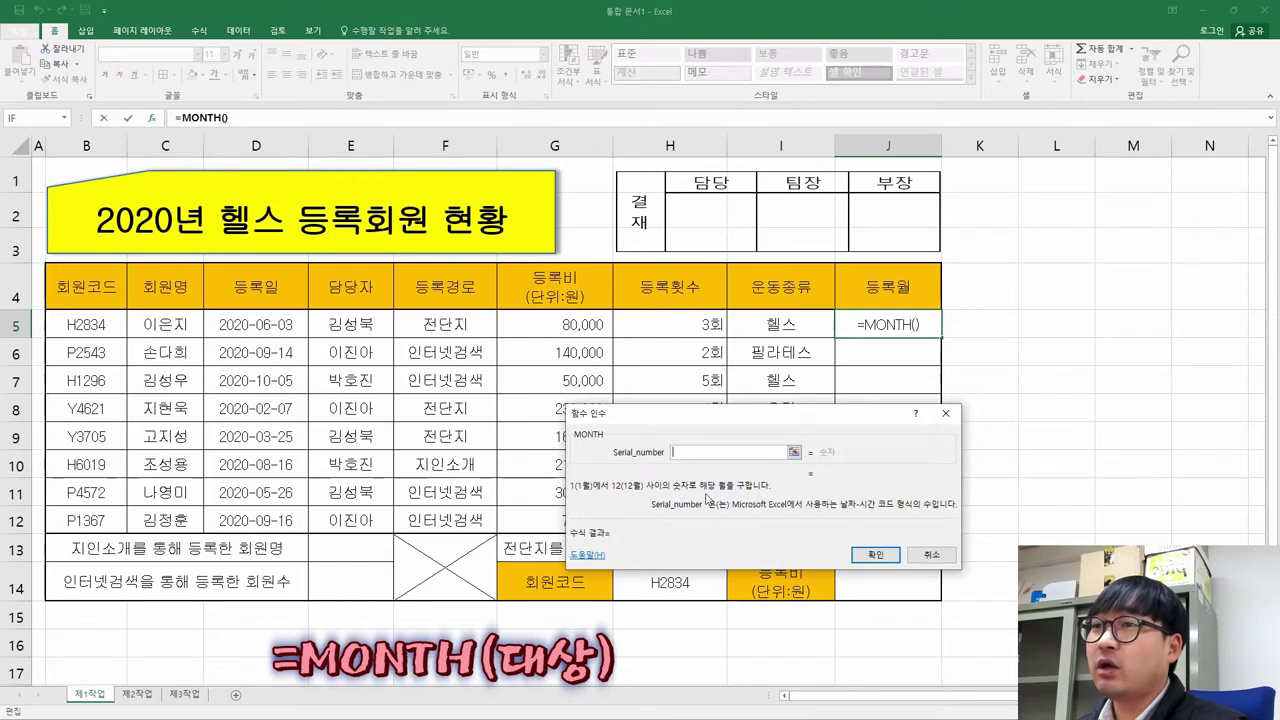
{"action": "left_click", "coordinate": [254, 322]}
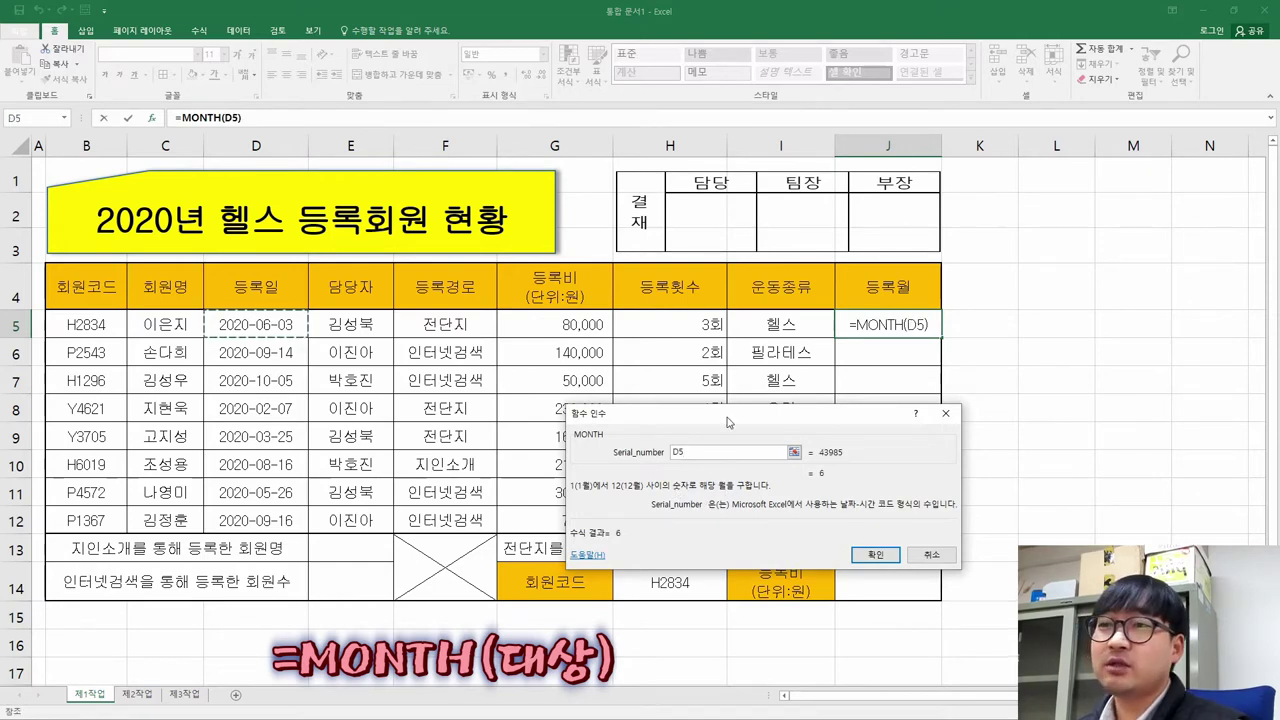
{"action": "left_click", "coordinate": [875, 554]}
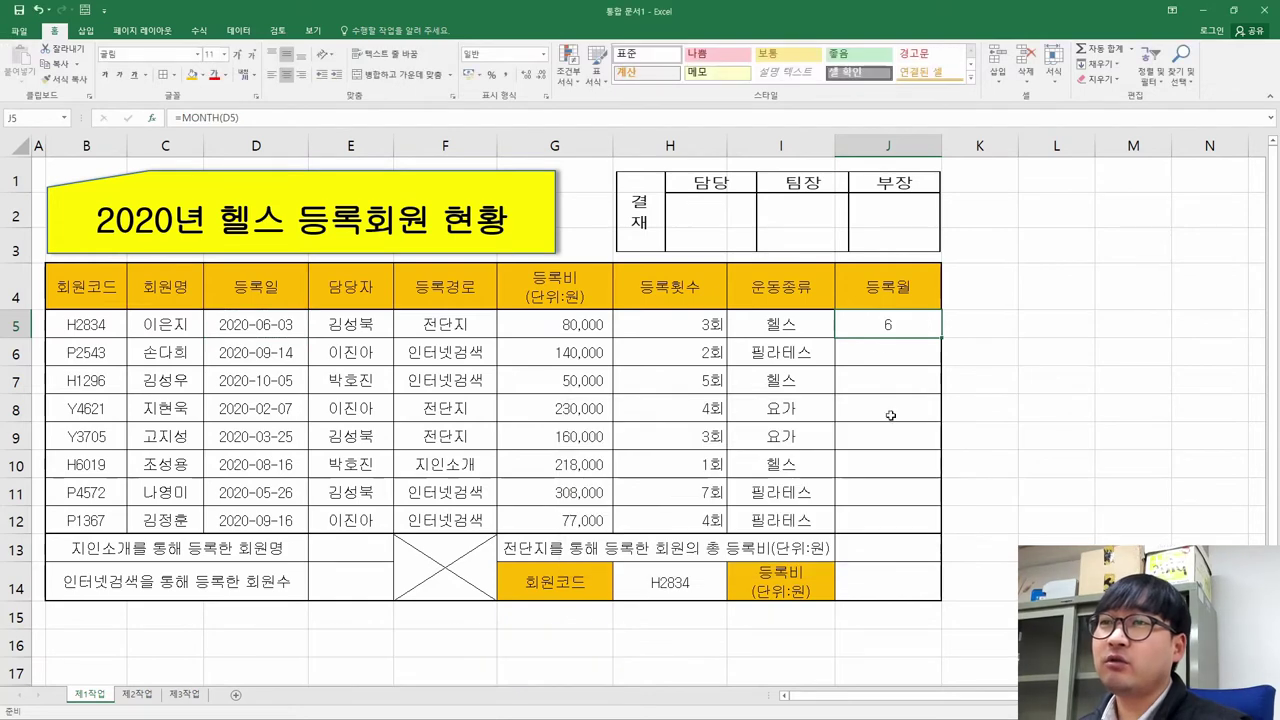
Copy J5 and paste only its formula into J6:J12, ending copy mode.
{"action": "right_click", "coordinate": [905, 327]}
{"action": "left_click", "coordinate": [940, 358]}
{"action": "left_click_drag", "start_coordinate": [887, 352], "coordinate": [887, 518]}
{"action": "right_click", "coordinate": [887, 518]}
{"action": "left_click", "coordinate": [960, 275]}
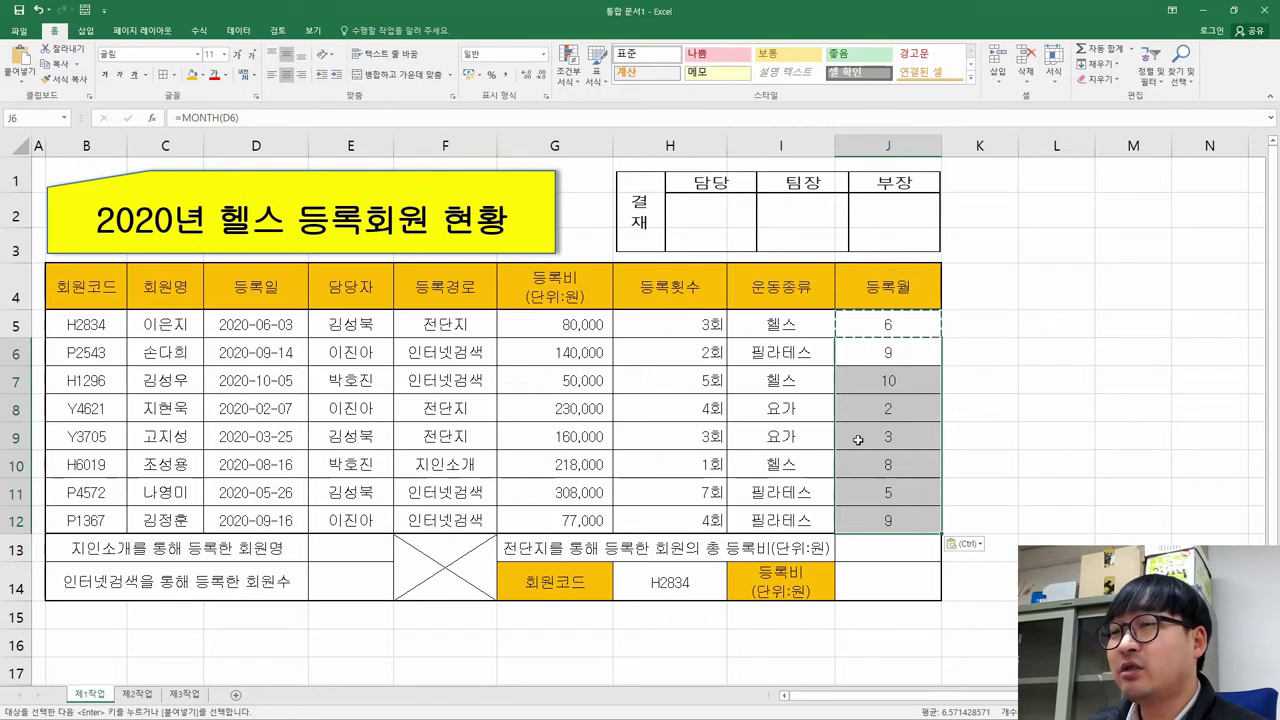
{"action": "key", "text": "Escape"}
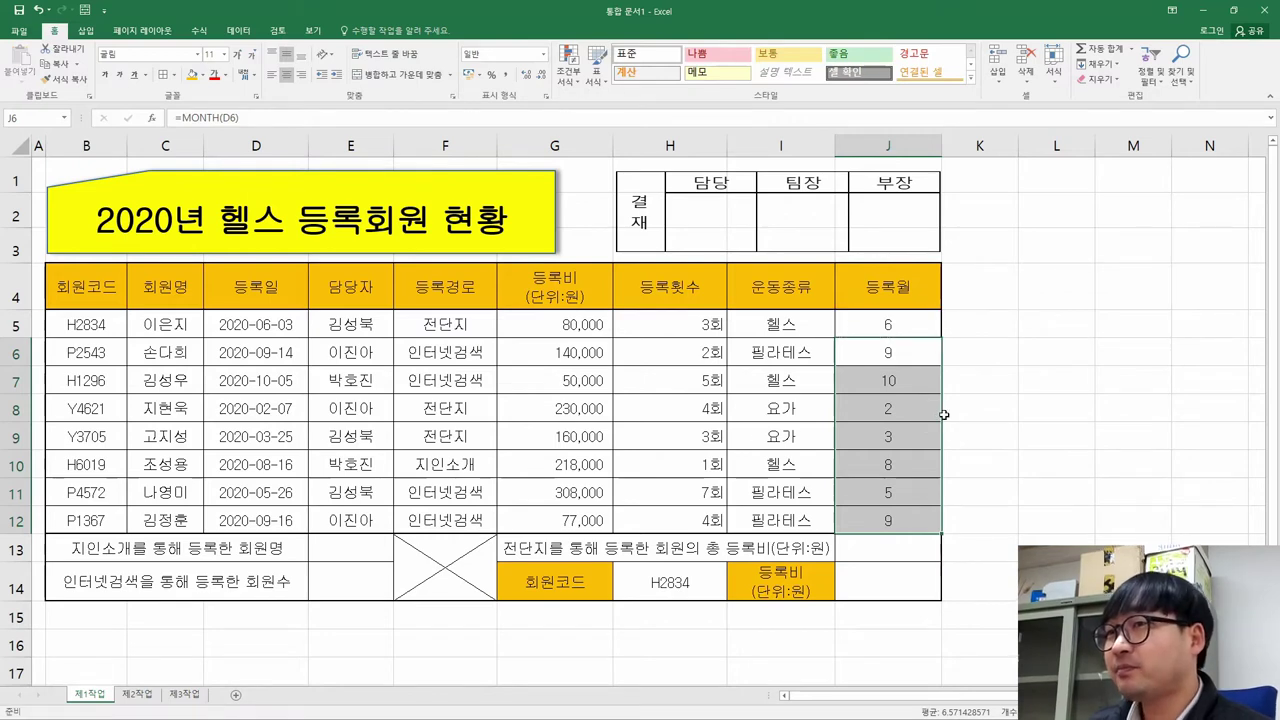
{"action": "left_click", "coordinate": [912, 388]}
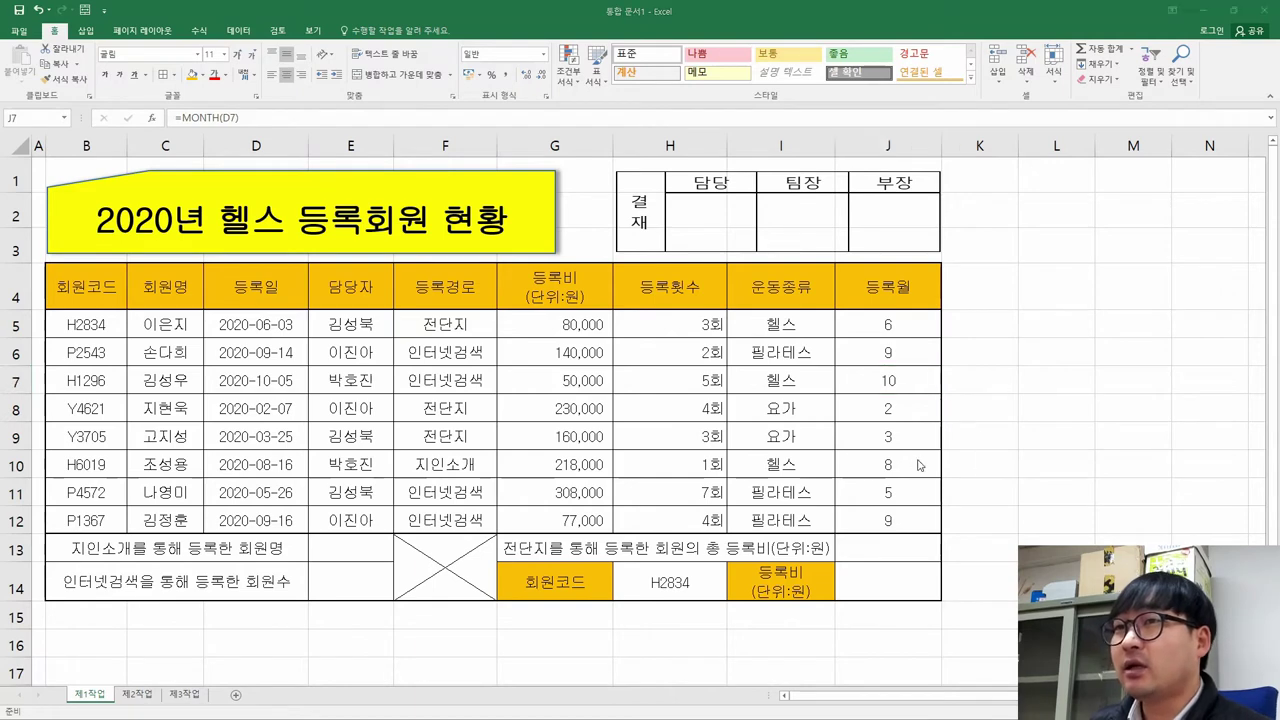
Recheck the & operator and '월' requirement of item (2) in the task sheet, and clear the copied formulas from J6:J12.
{"action": "key", "text": "alt+Tab"}
{"action": "left_click_drag", "start_coordinate": [845, 311], "coordinate": [936, 311]}
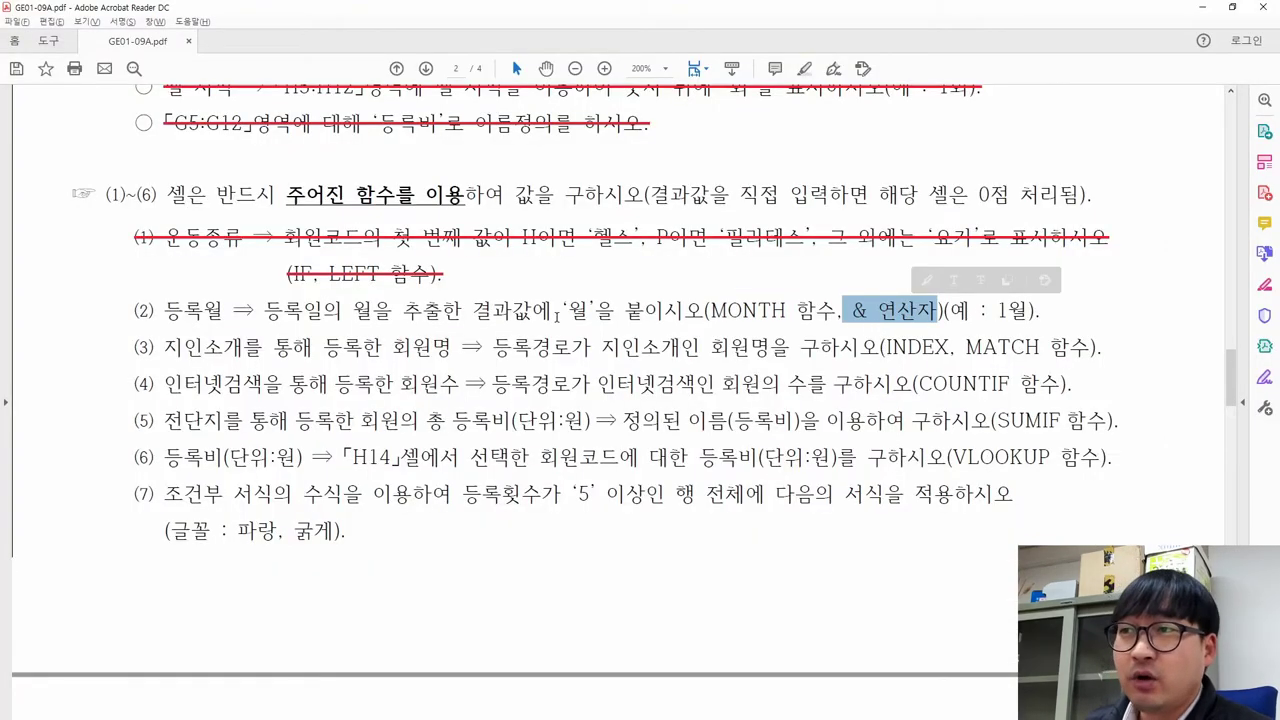
{"action": "left_click_drag", "start_coordinate": [557, 316], "coordinate": [590, 316]}
{"action": "key", "text": "alt+Tab"}
{"action": "left_click_drag", "start_coordinate": [875, 352], "coordinate": [885, 520]}
{"action": "key", "text": "Delete"}
{"action": "left_click", "coordinate": [907, 326]}
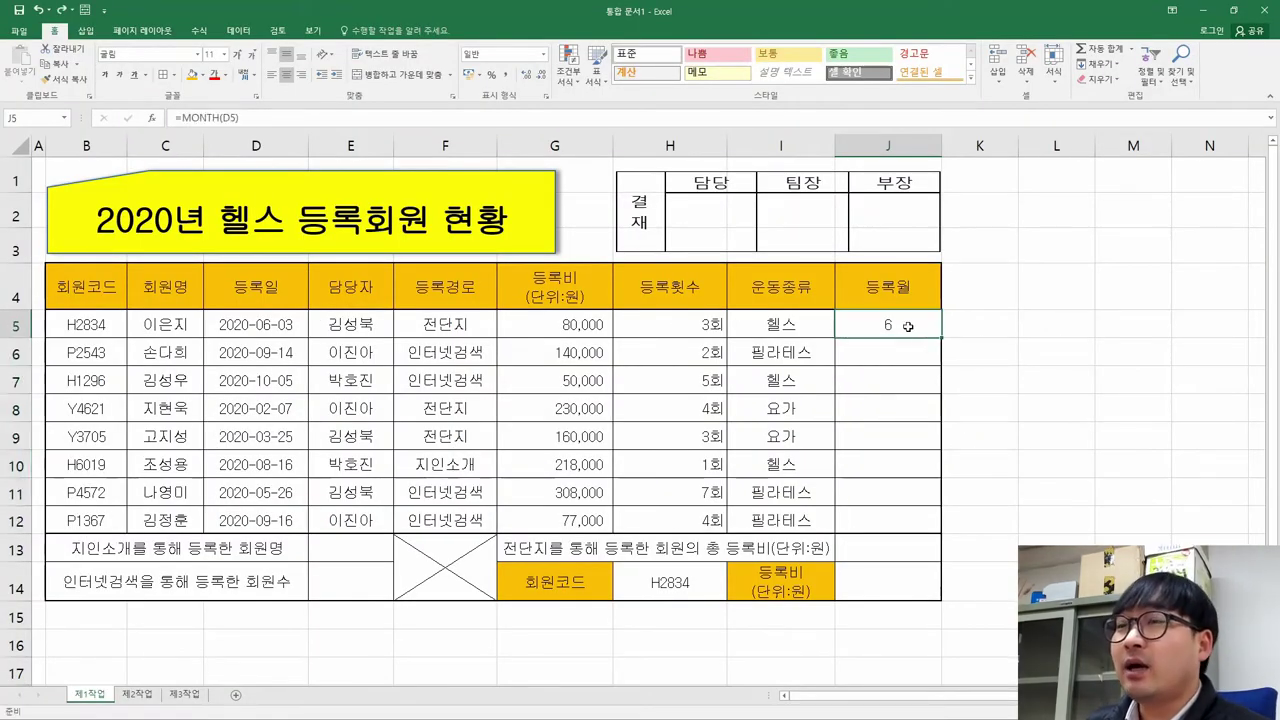
Compare the task sheet's cell format item for H5:H12 with item (2)'s & operator and '월' requirement, and return to Excel.
{"action": "key", "text": "alt+Tab"}
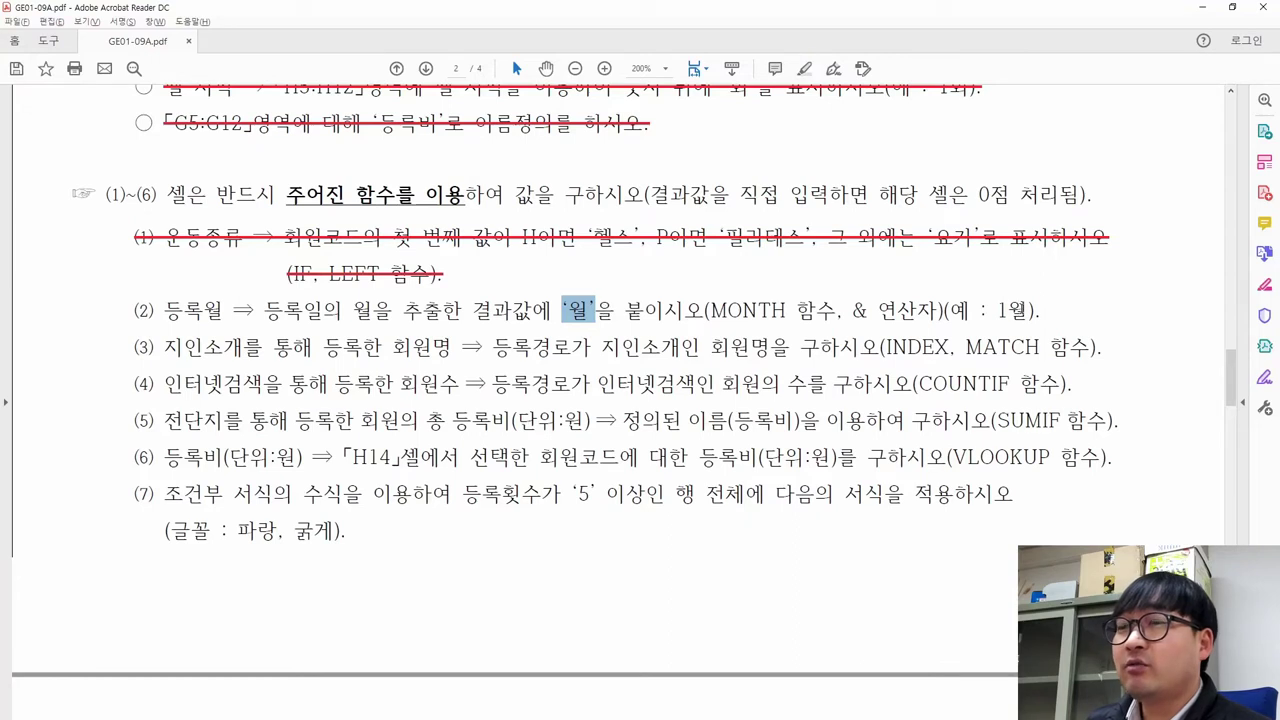
{"action": "left_click", "coordinate": [598, 303]}
{"action": "scroll", "coordinate": [462, 352], "scroll_direction": "up", "scroll_amount": 3}
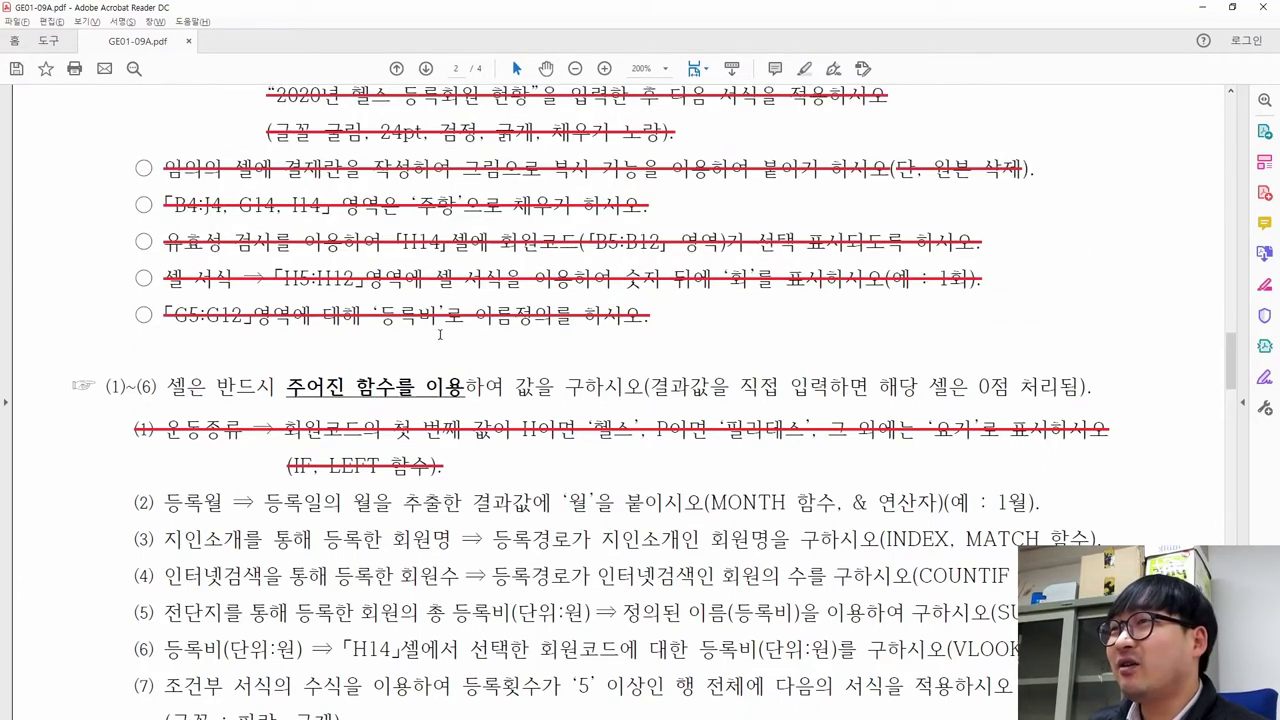
{"action": "left_click", "coordinate": [441, 281]}
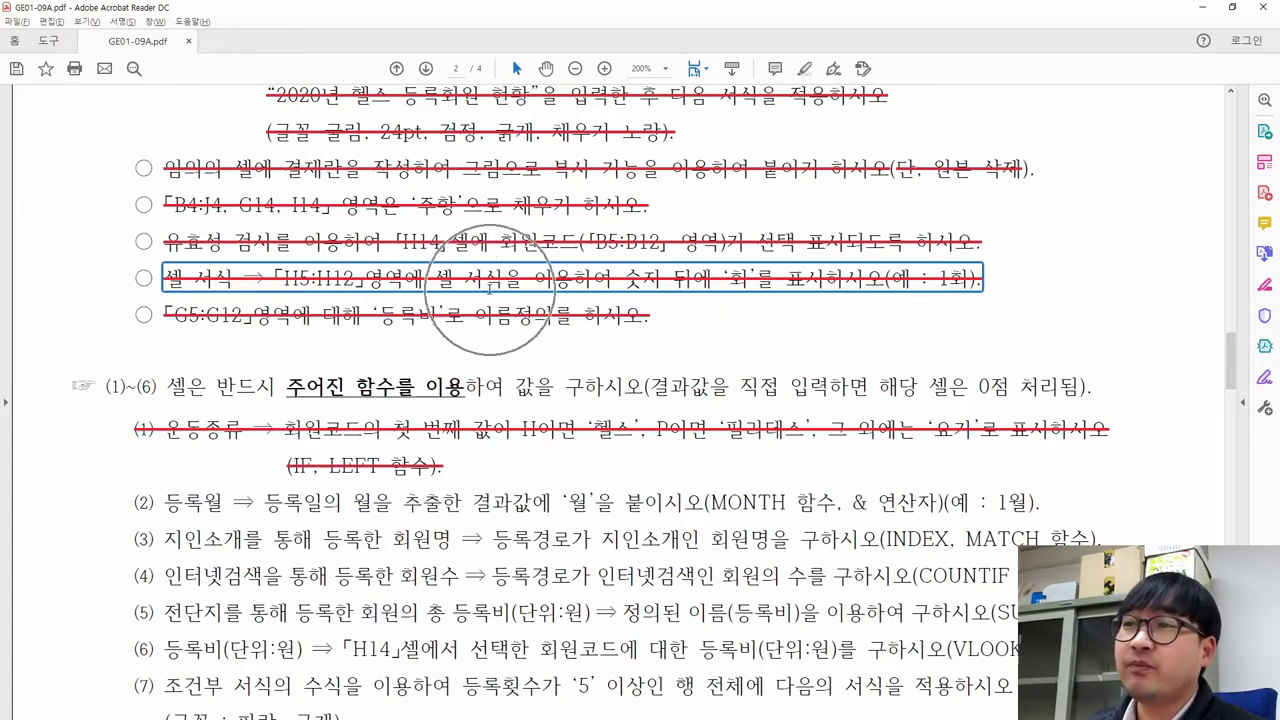
{"action": "scroll", "coordinate": [764, 443], "scroll_direction": "down", "scroll_amount": 4}
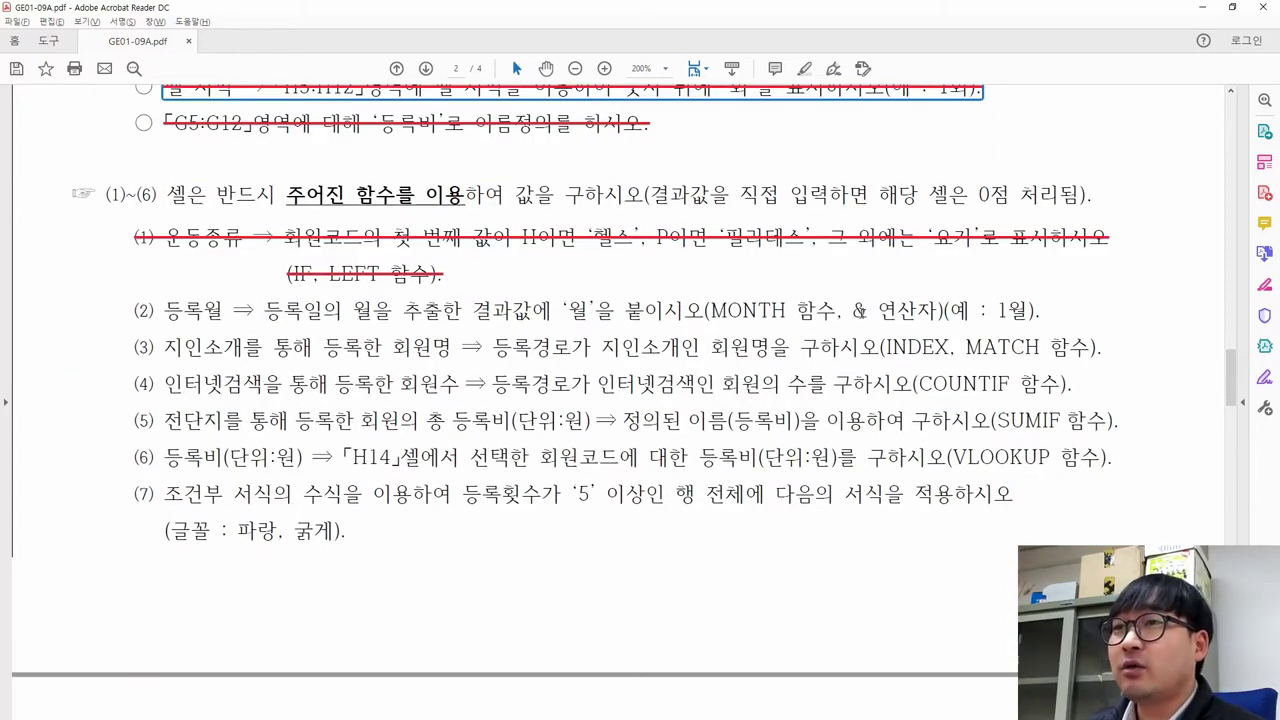
{"action": "left_click_drag", "start_coordinate": [853, 311], "coordinate": [936, 312]}
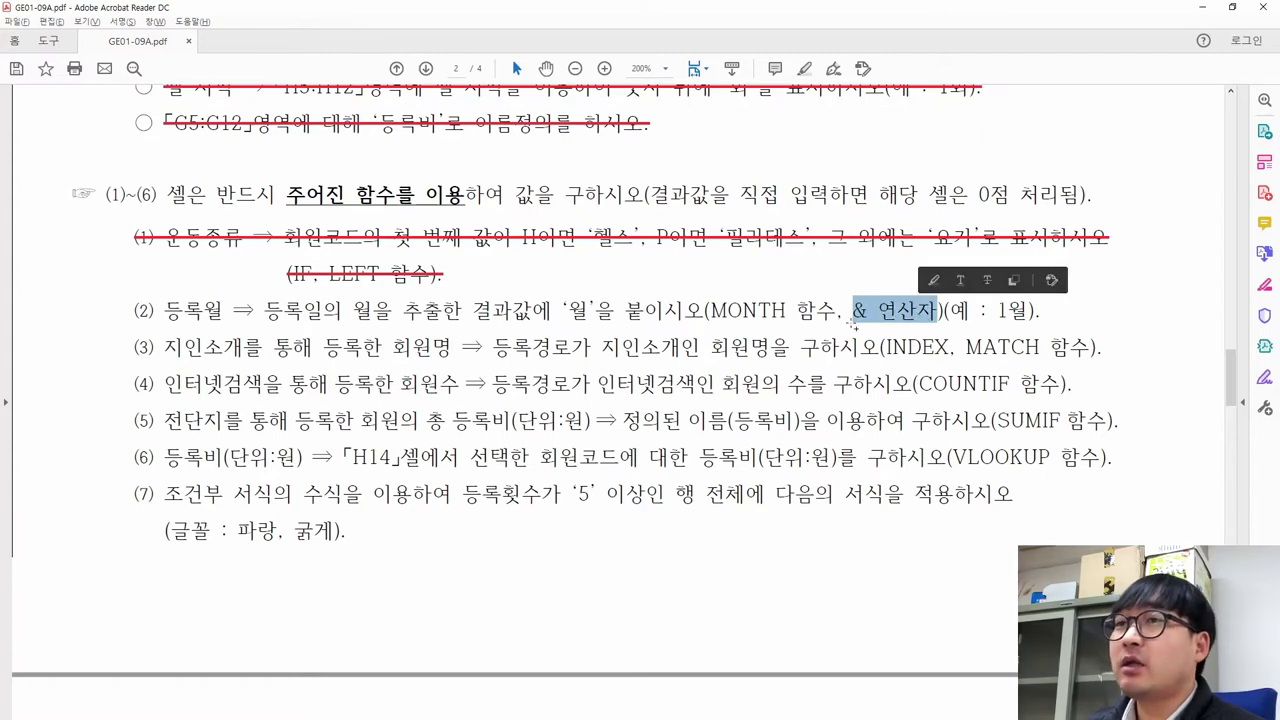
{"action": "left_click", "coordinate": [783, 316]}
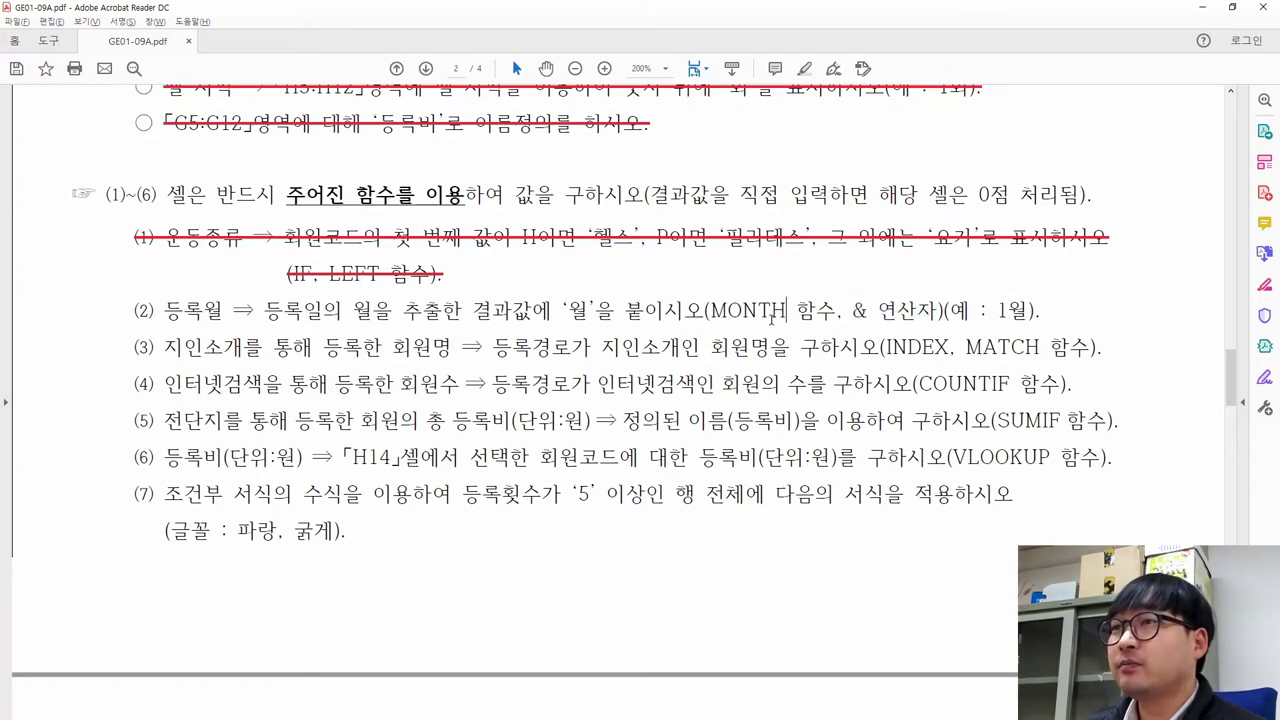
{"action": "left_click_drag", "start_coordinate": [560, 316], "coordinate": [598, 316]}
{"action": "key", "text": "alt+Tab"}
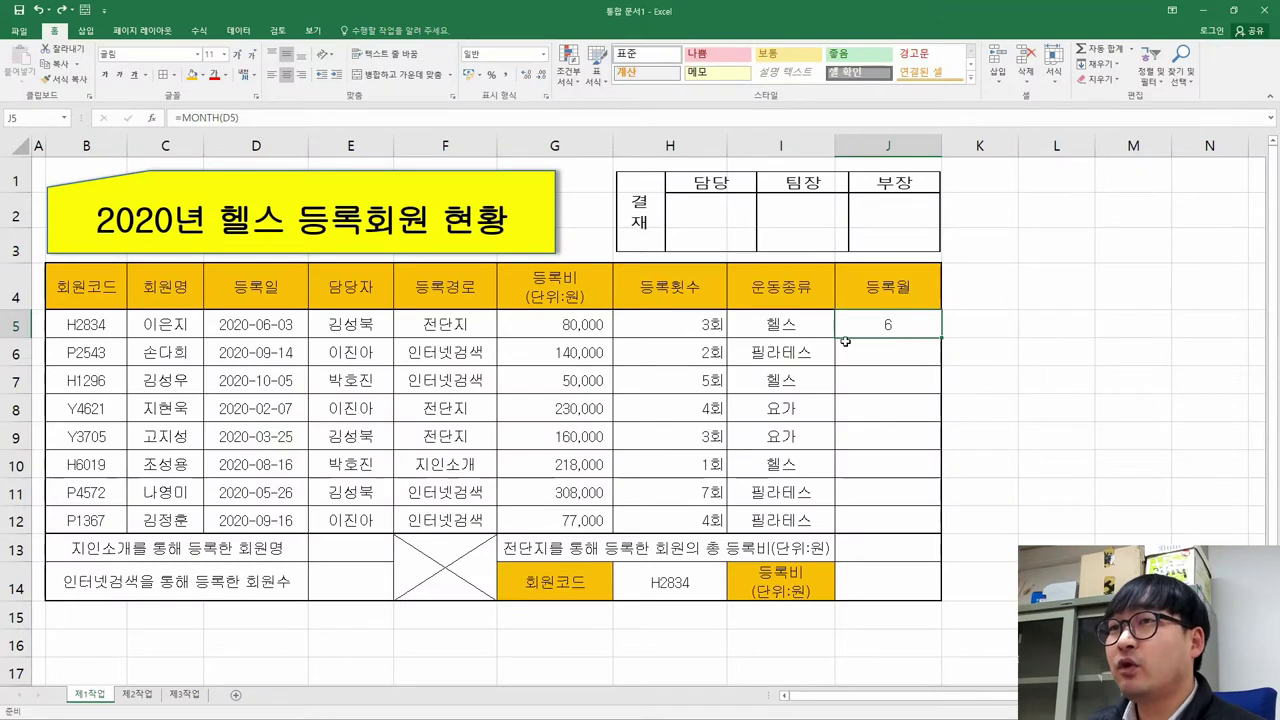
{"action": "double_click", "coordinate": [900, 327]}
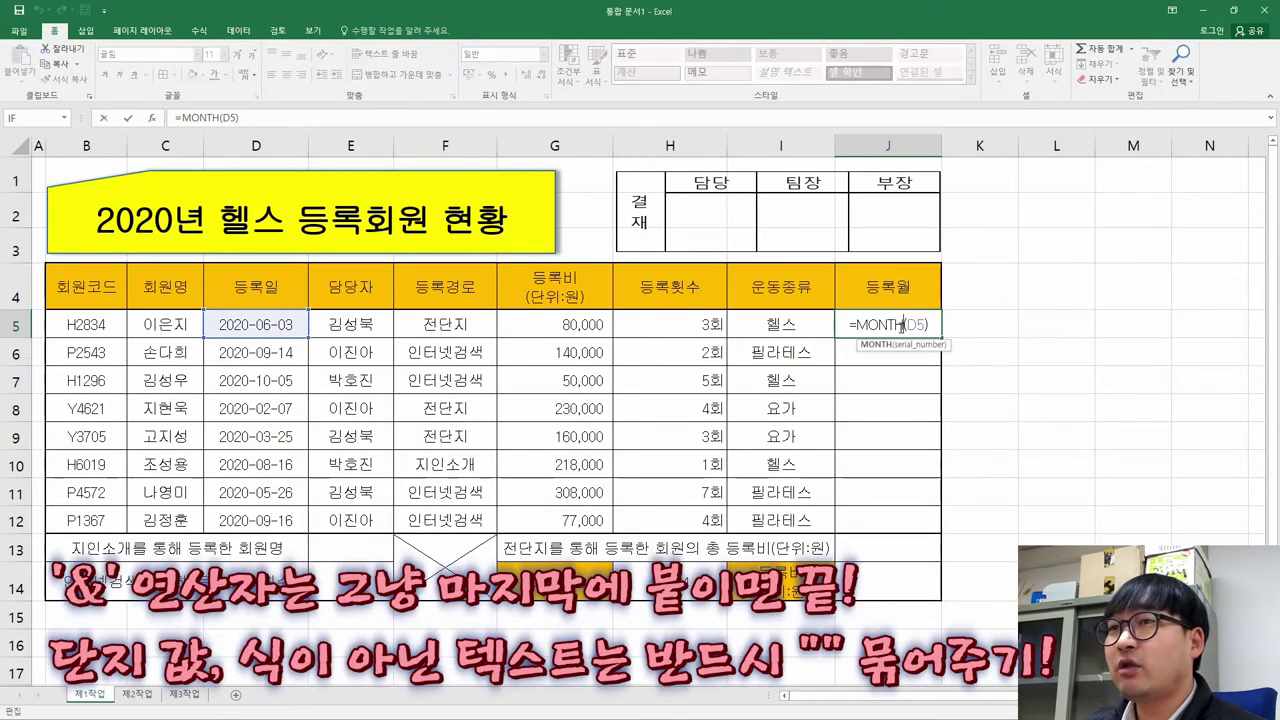
{"action": "type", "text": ")"}
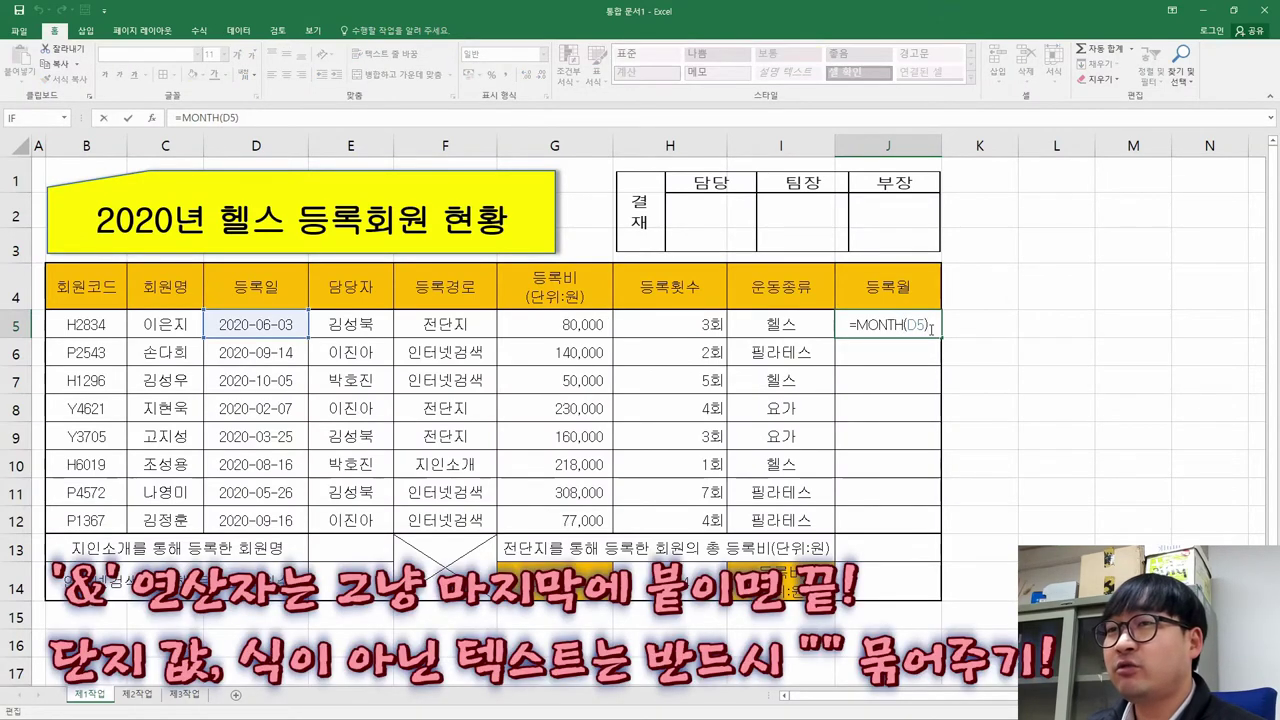
{"action": "key", "text": "ctrl+Return"}
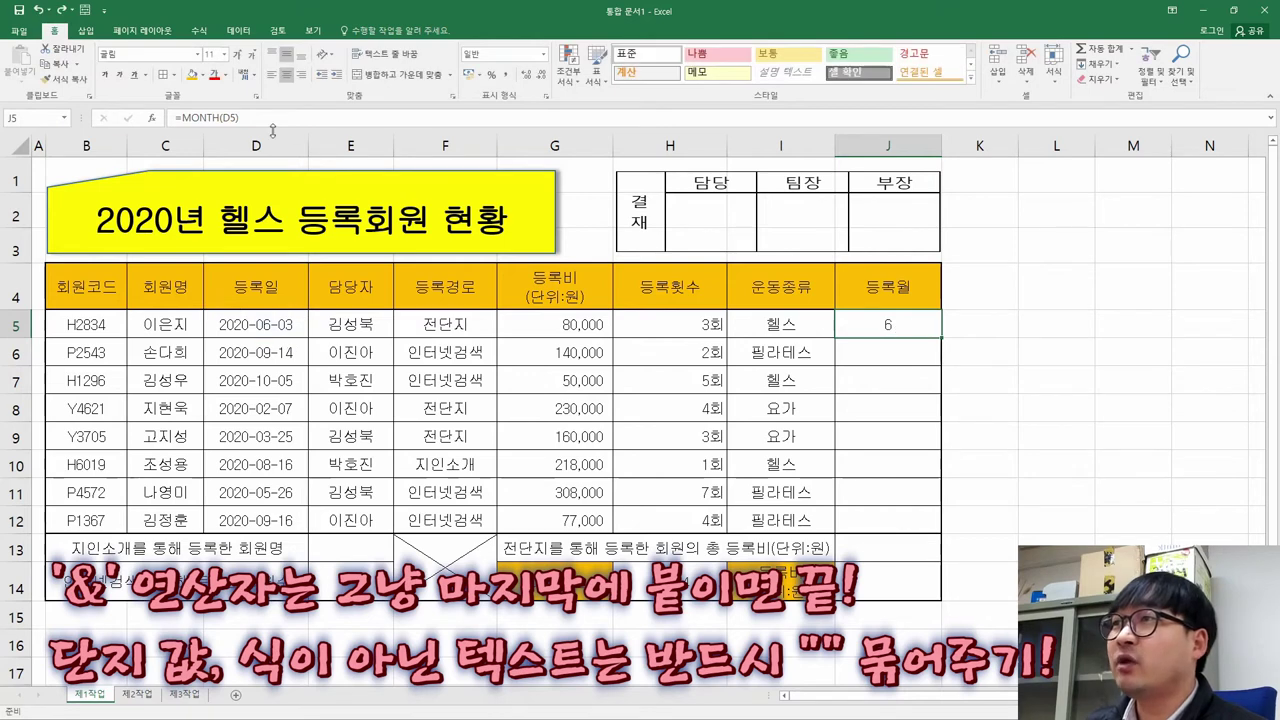
Append &"월" to the J5 formula so it reads =MONTH(D5)&"월", and apply it.
{"action": "left_click", "coordinate": [253, 119]}
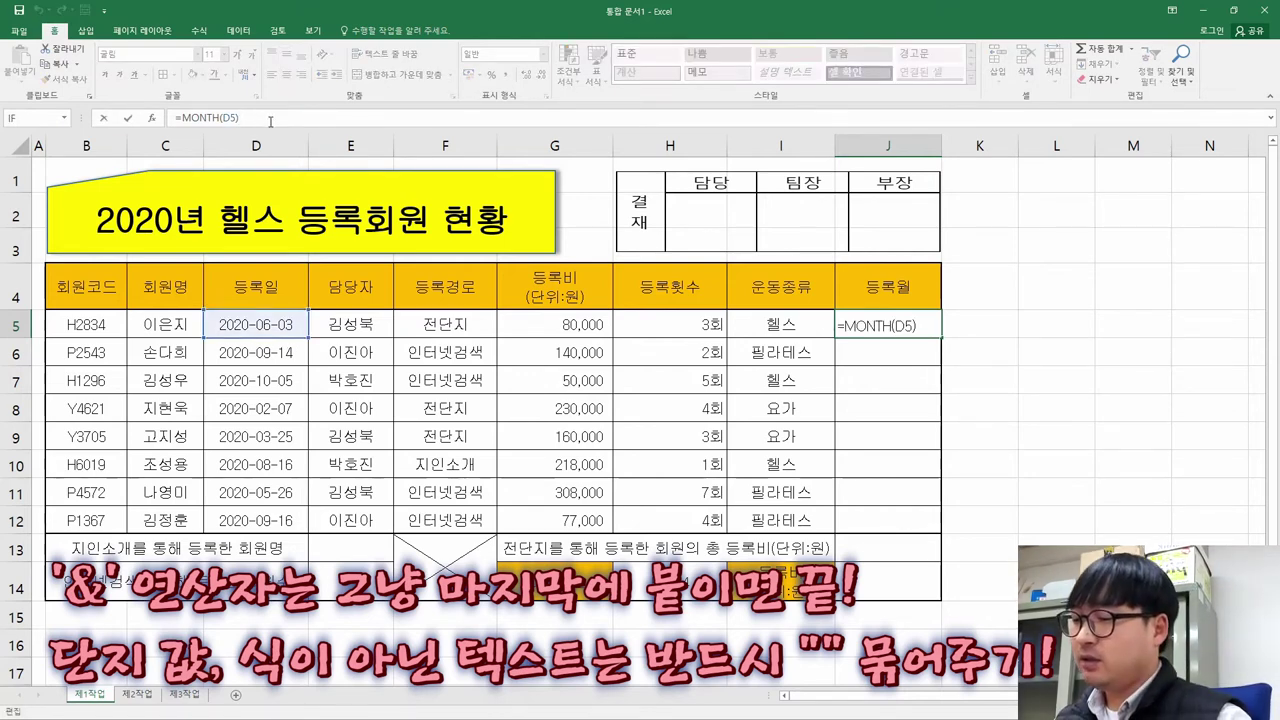
{"action": "type", "text": "&"}
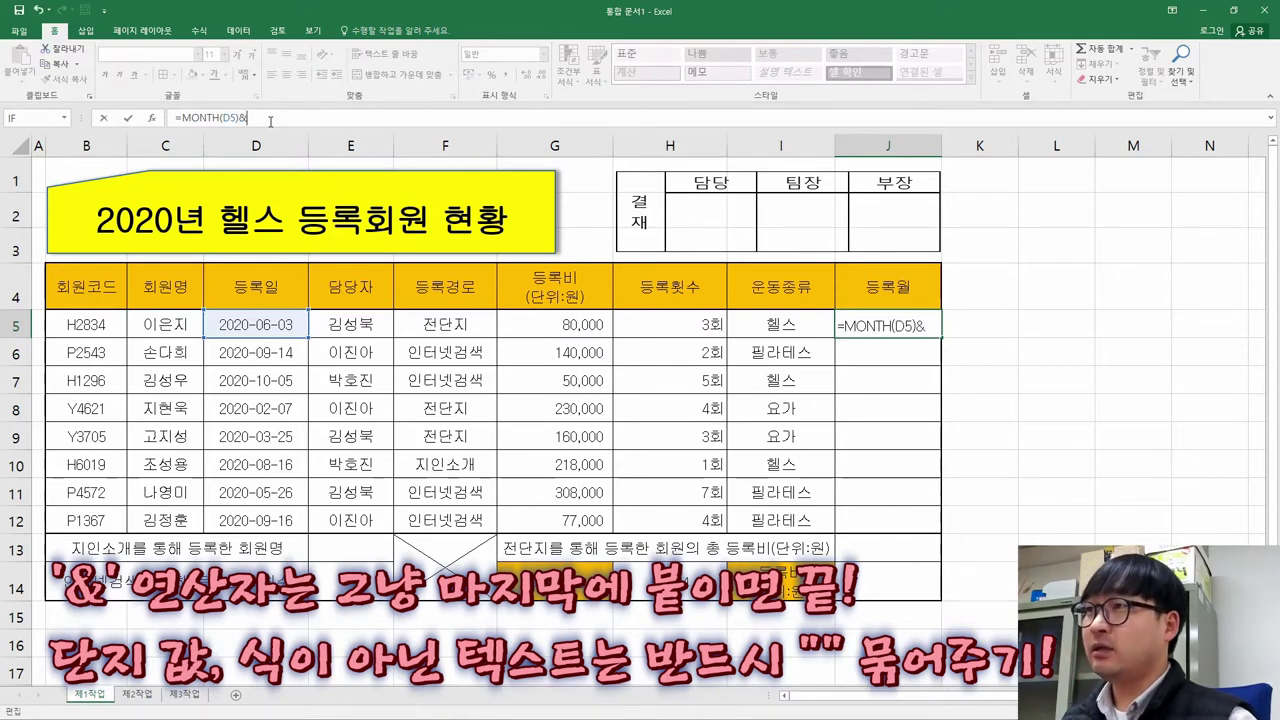
{"action": "type", "text": "d"}
{"action": "key", "text": "BackSpace"}
{"action": "type", "text": "워"}
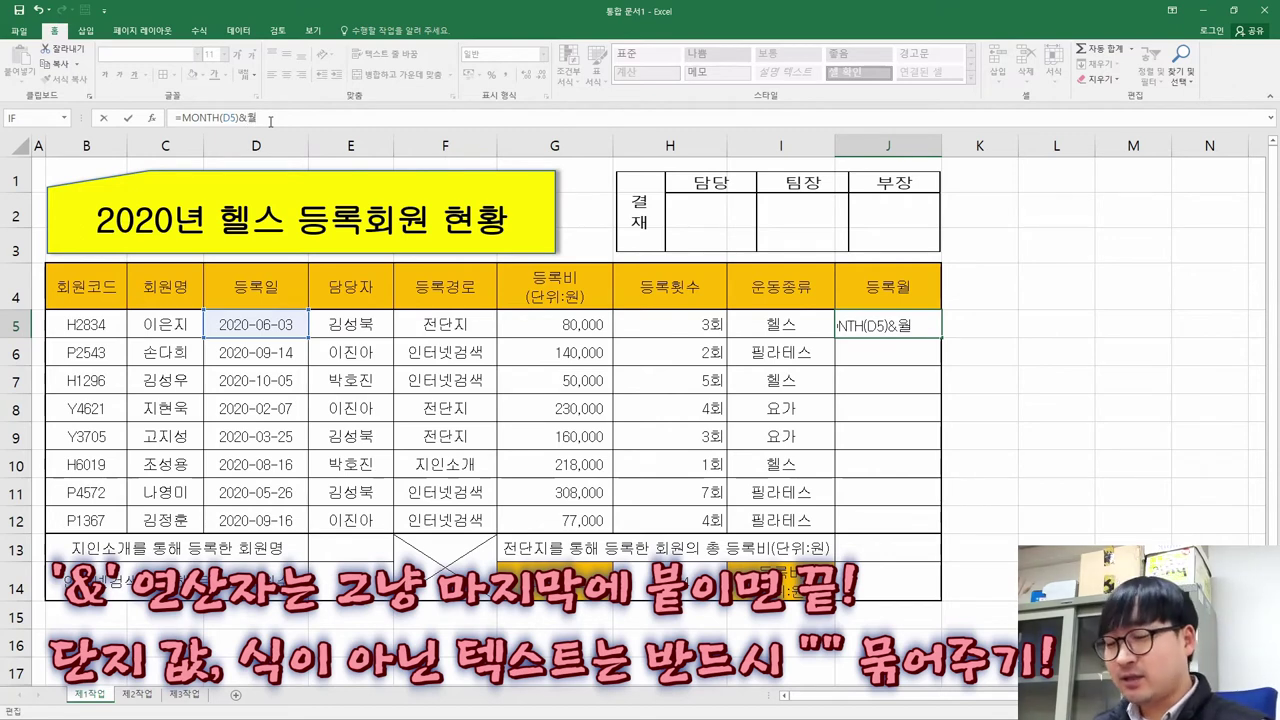
{"action": "key", "text": "Left"}
{"action": "type", "text": "\""}
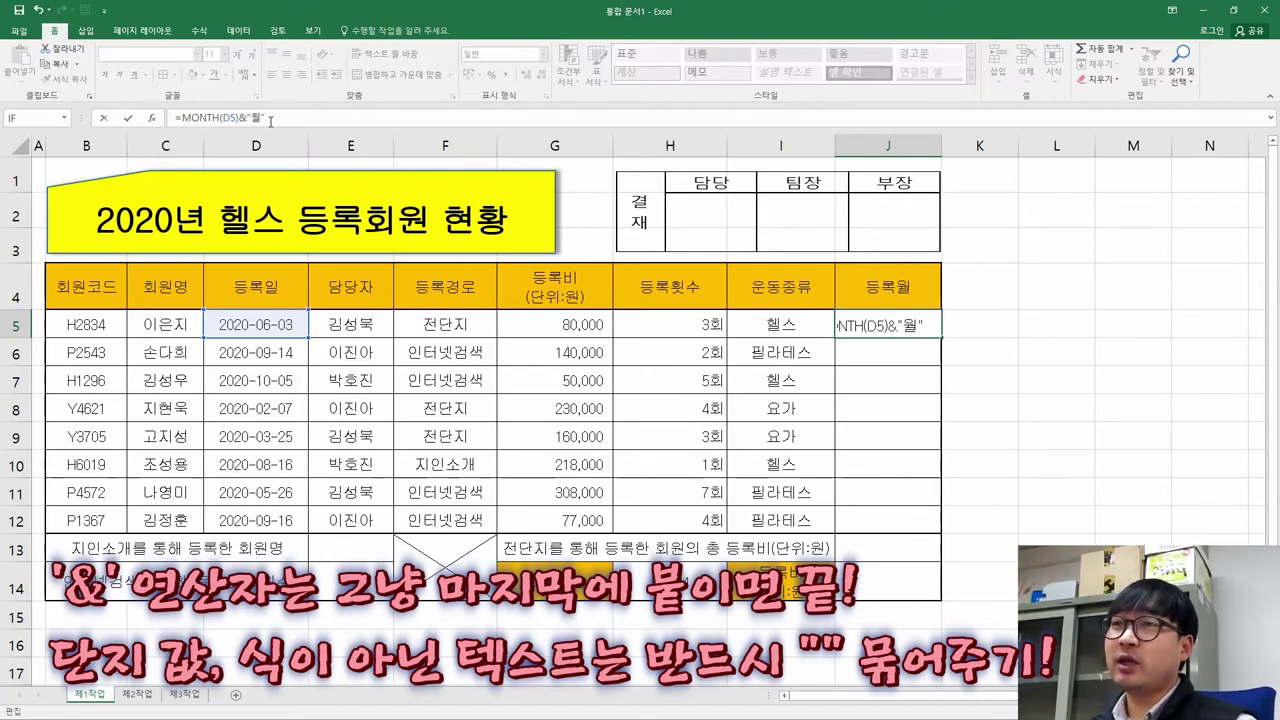
{"action": "key", "text": "Return"}
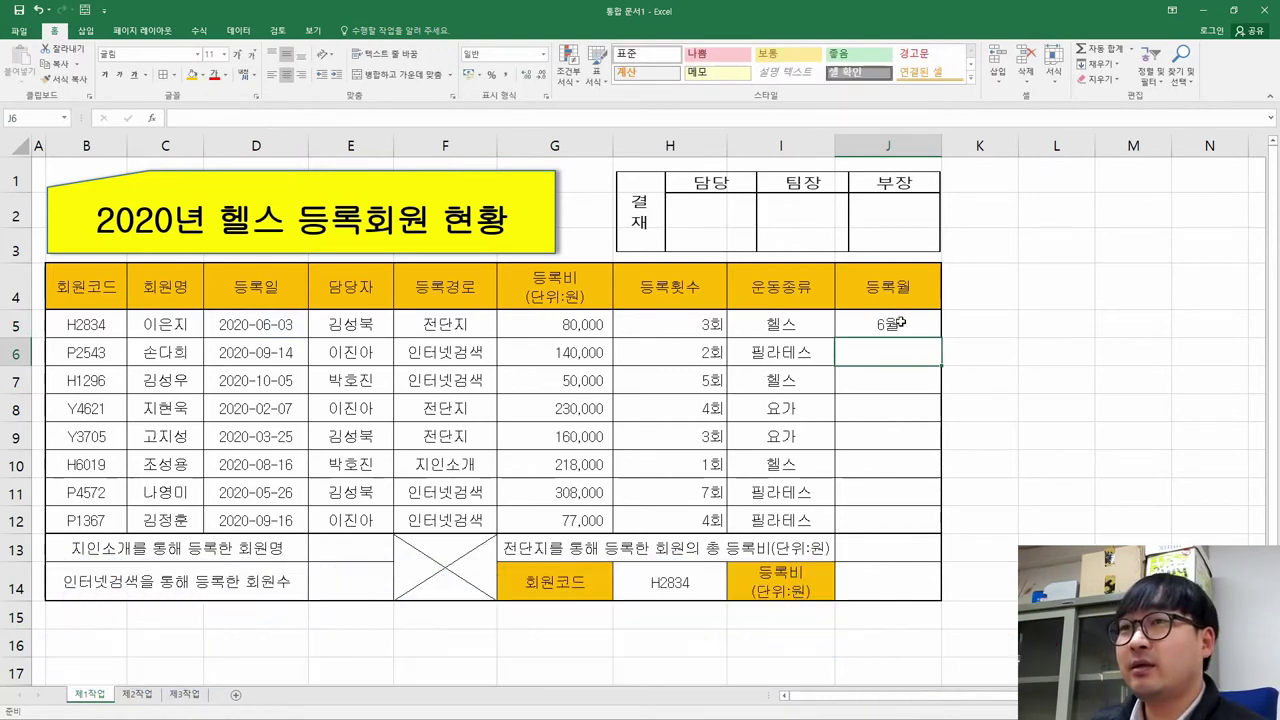
Copy the completed MONTH formula with "월" from J5, paste it as formulas only into J6:J12, and end copy mode.
{"action": "left_click", "coordinate": [897, 320]}
{"action": "key", "text": "ctrl+c"}
{"action": "left_click_drag", "start_coordinate": [895, 342], "coordinate": [900, 522]}
{"action": "right_click", "coordinate": [900, 522]}
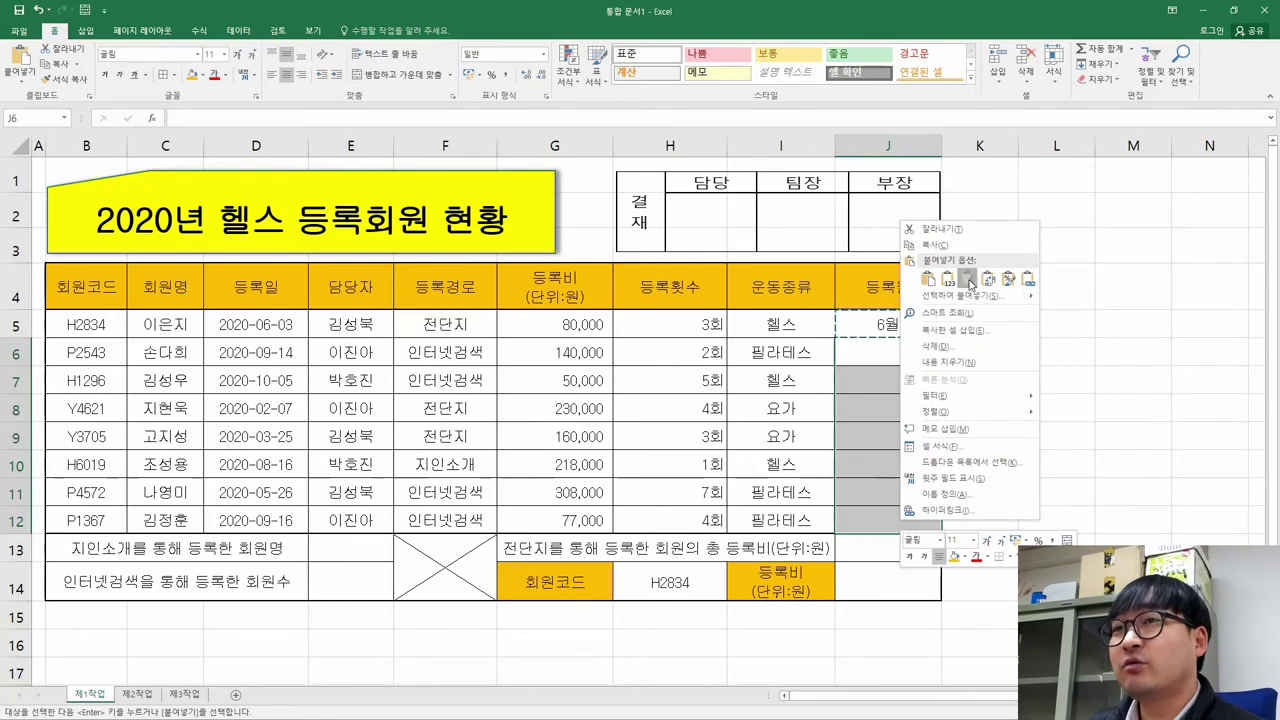
{"action": "left_click", "coordinate": [970, 280]}
{"action": "left_click", "coordinate": [930, 442]}
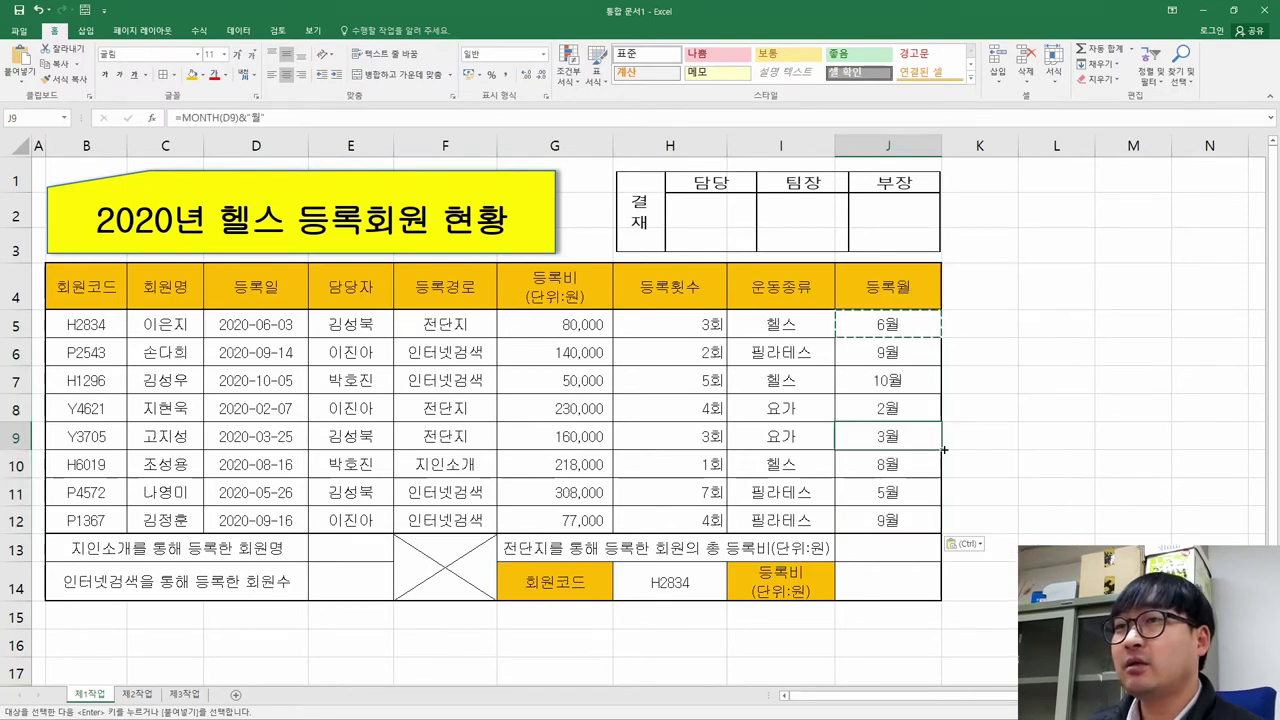
{"action": "key", "text": "Escape"}
{"action": "left_click", "coordinate": [812, 468]}
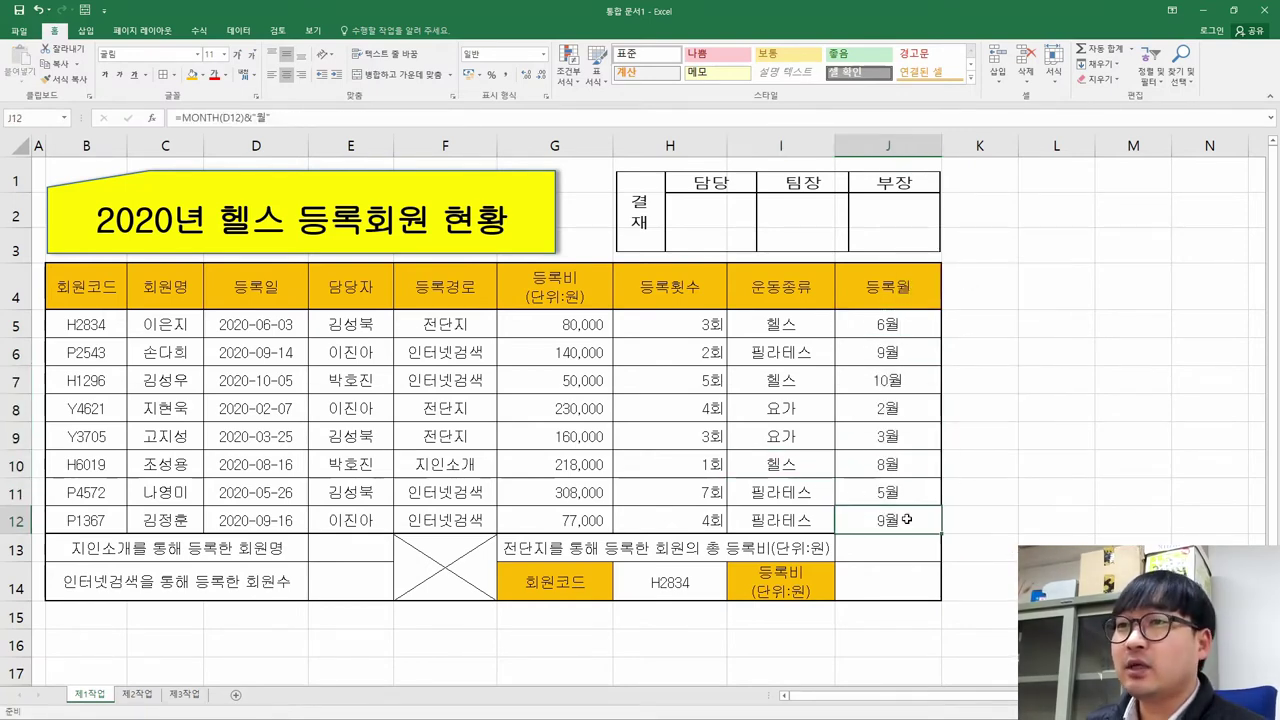
Switch to the PDF task sheet in Acrobat Reader and strike through the whole of item (2) on 등록월.
{"action": "key", "text": "alt+Tab"}
{"action": "left_click_drag", "start_coordinate": [135, 310], "coordinate": [1042, 312]}
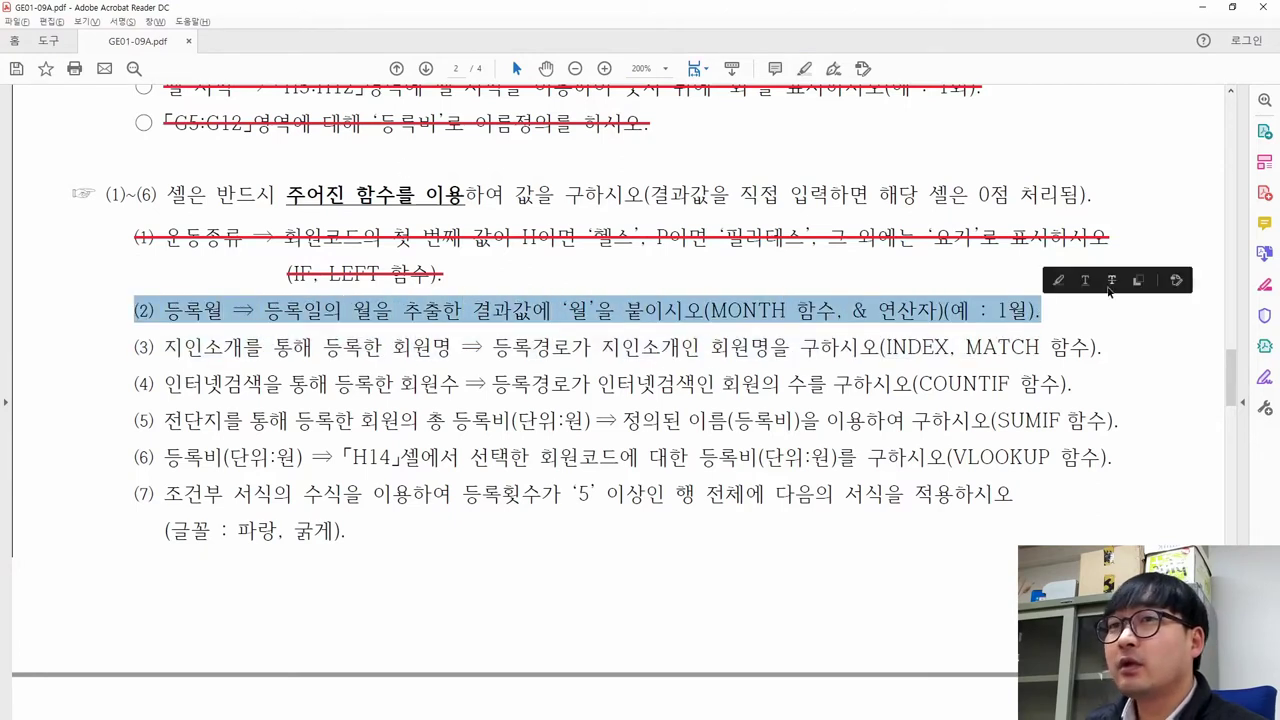
{"action": "left_click", "coordinate": [1109, 284]}
Read the title of item (3) in the task sheet and locate its label and answer cell E13 in Excel.
{"action": "left_click_drag", "start_coordinate": [163, 347], "coordinate": [482, 347]}
{"action": "key", "text": "alt+Tab"}
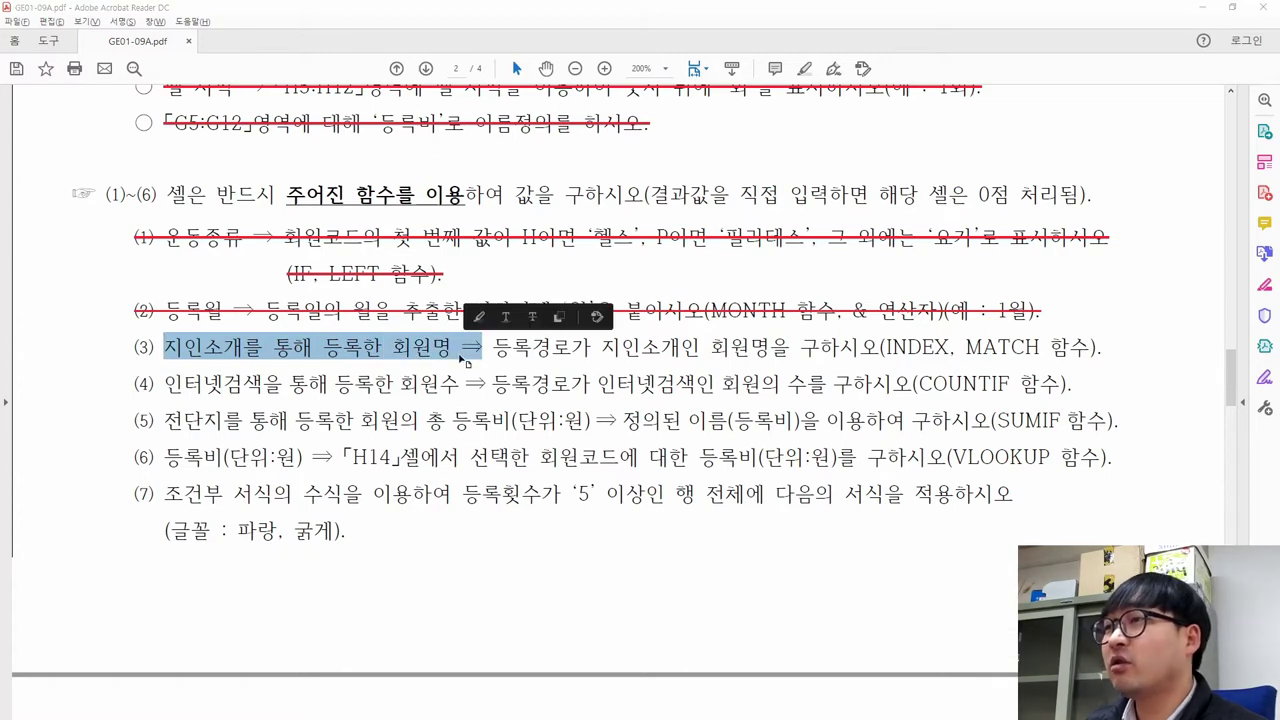
{"action": "left_click", "coordinate": [362, 546]}
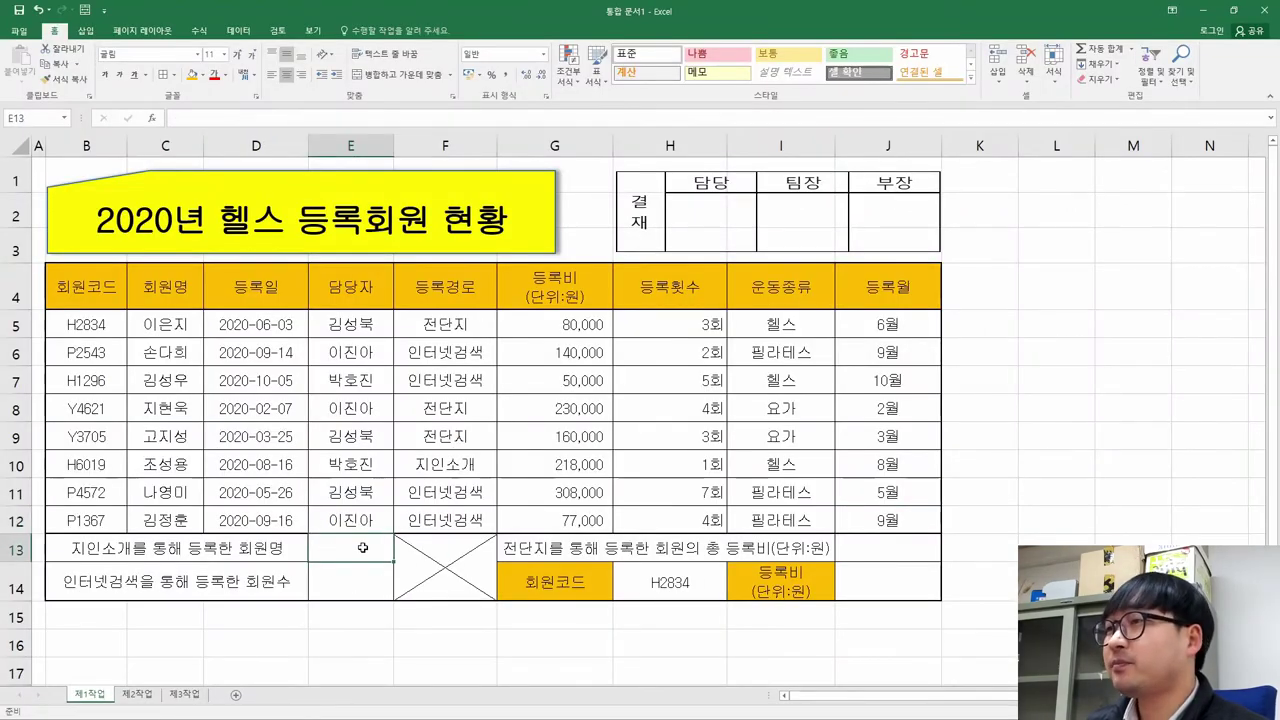
{"action": "left_click", "coordinate": [133, 553]}
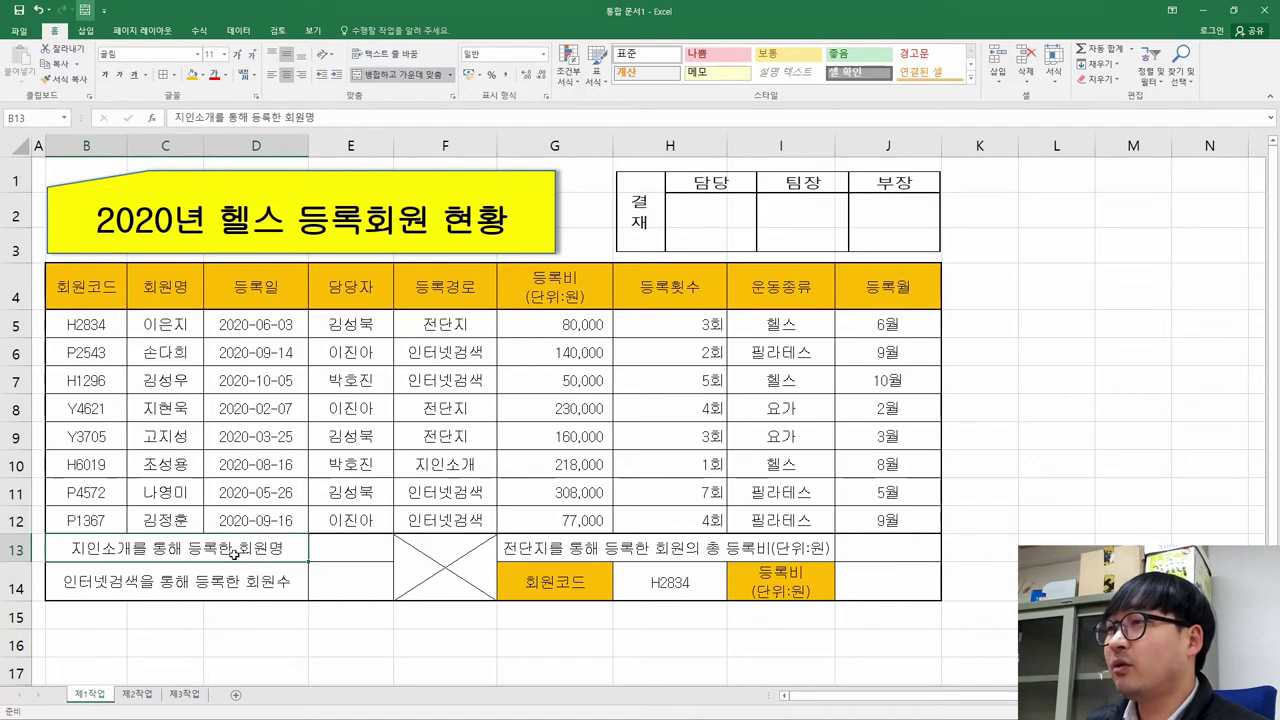
{"action": "left_click", "coordinate": [354, 554]}
Compare item (3)'s condition in the task sheet with the 등록경로 and 회원명 columns in Excel, tracing the 지인소개 row, and return to E13.
{"action": "key", "text": "alt+Tab"}
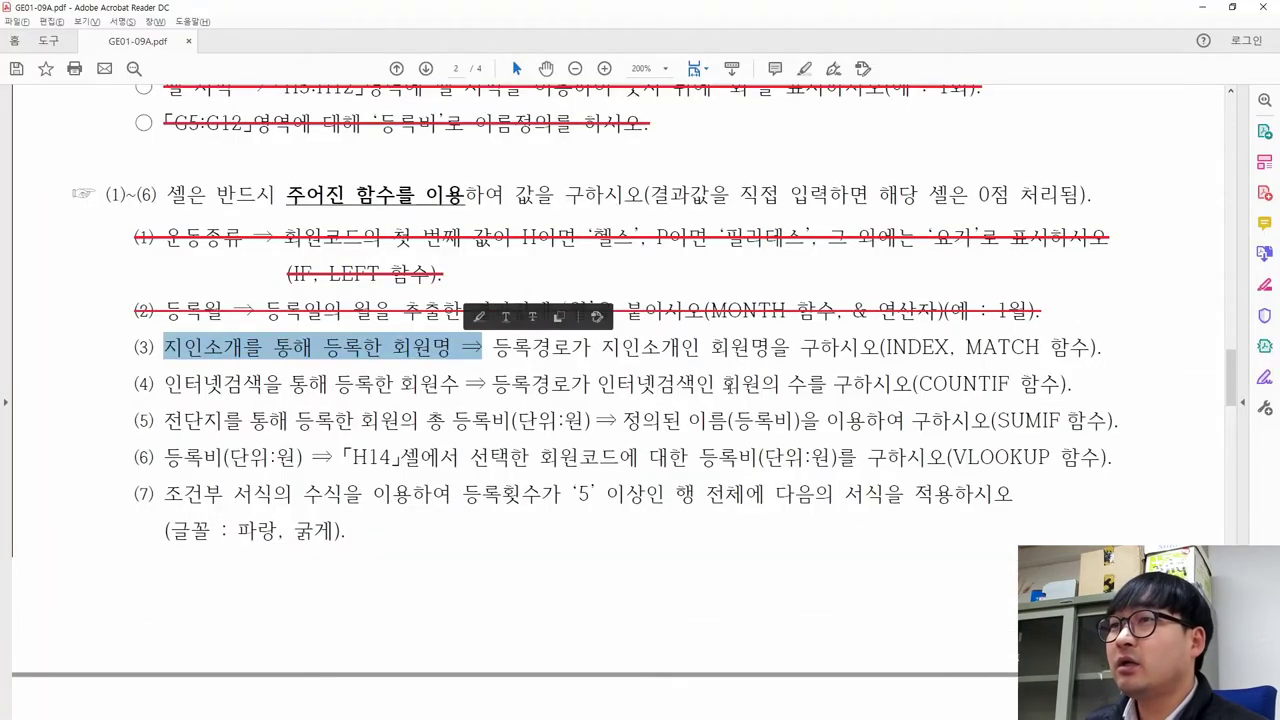
{"action": "left_click_drag", "start_coordinate": [494, 348], "coordinate": [850, 360]}
{"action": "key", "text": "alt+Tab"}
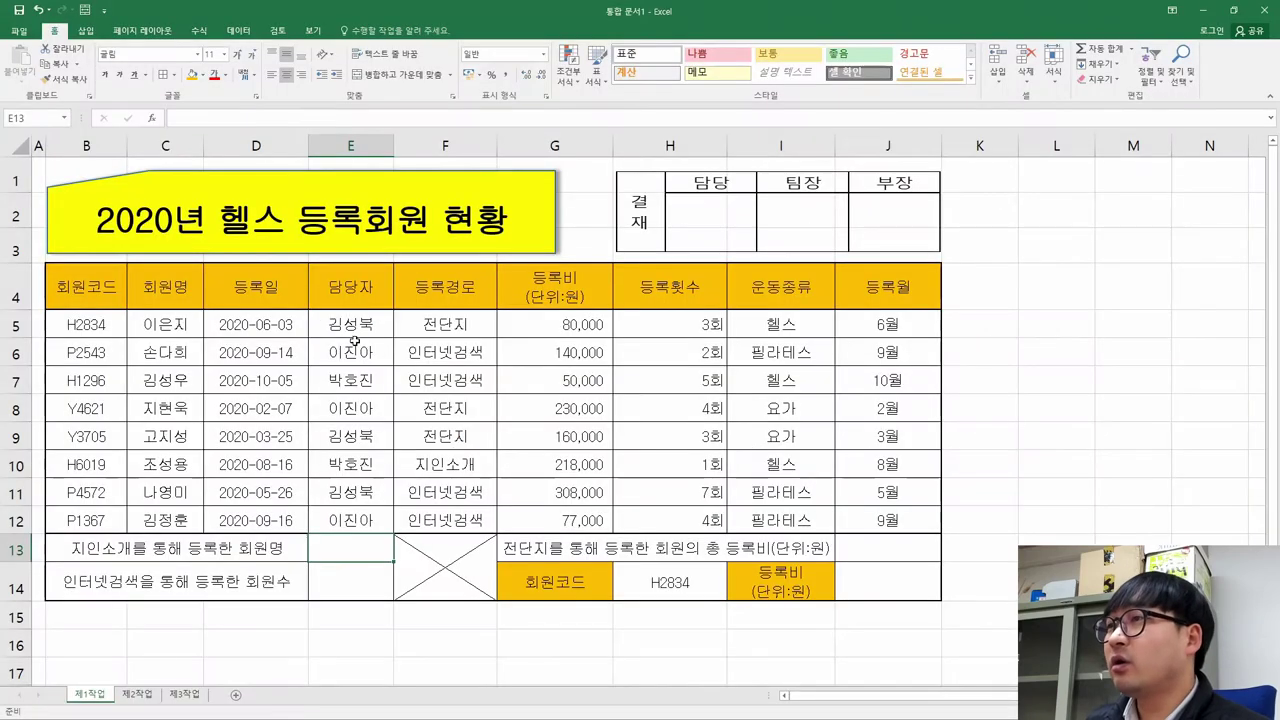
{"action": "left_click", "coordinate": [435, 286]}
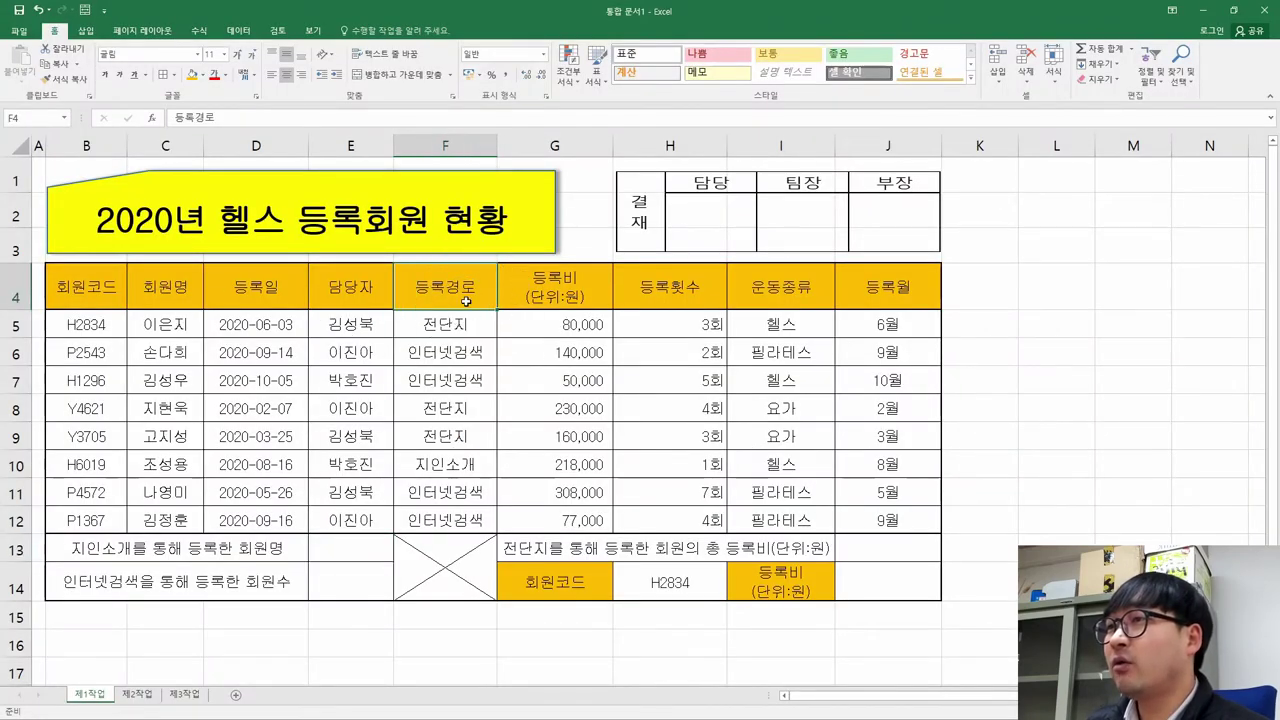
{"action": "left_click", "coordinate": [455, 470]}
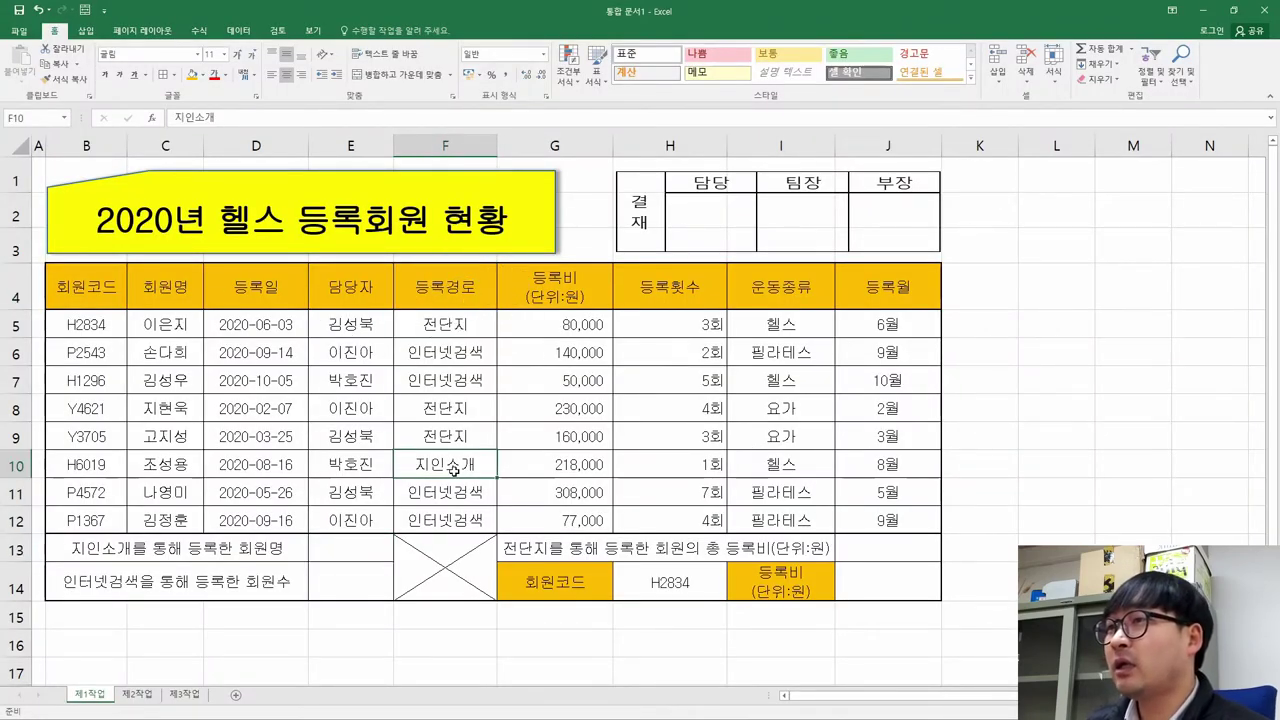
{"action": "key", "text": "alt+Tab"}
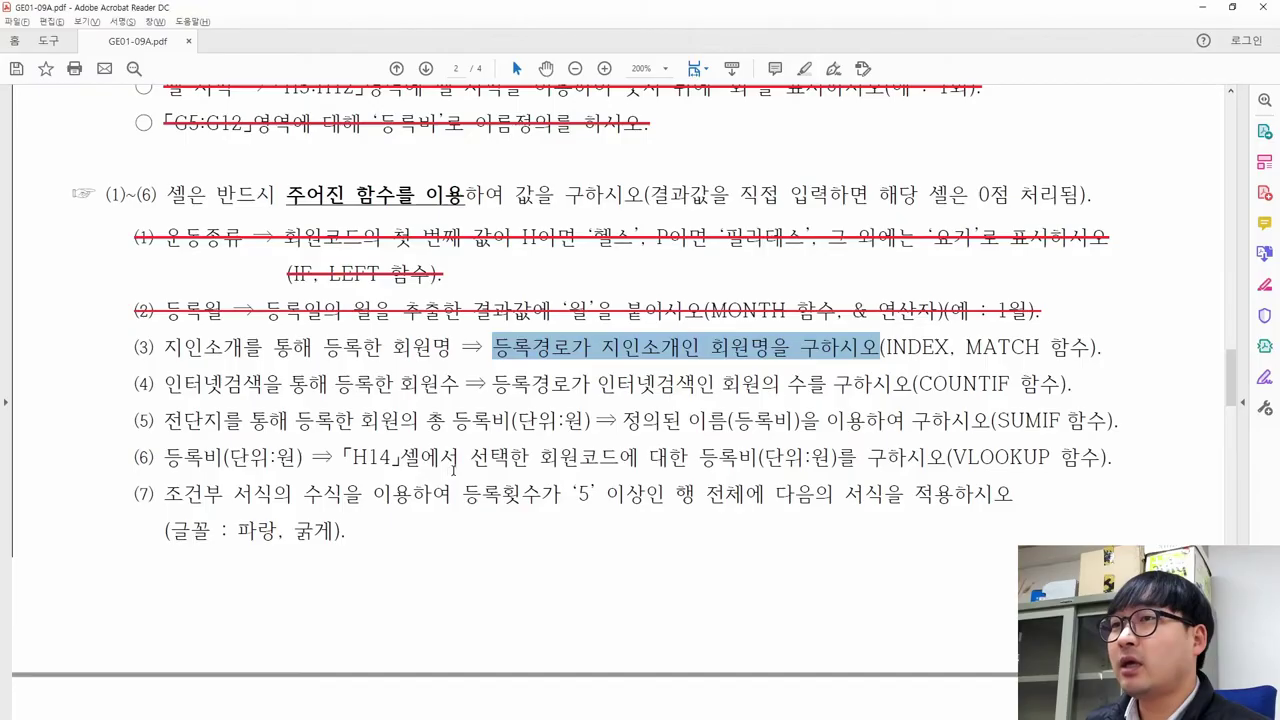
{"action": "left_click_drag", "start_coordinate": [765, 352], "coordinate": [712, 350]}
{"action": "key", "text": "alt+Tab"}
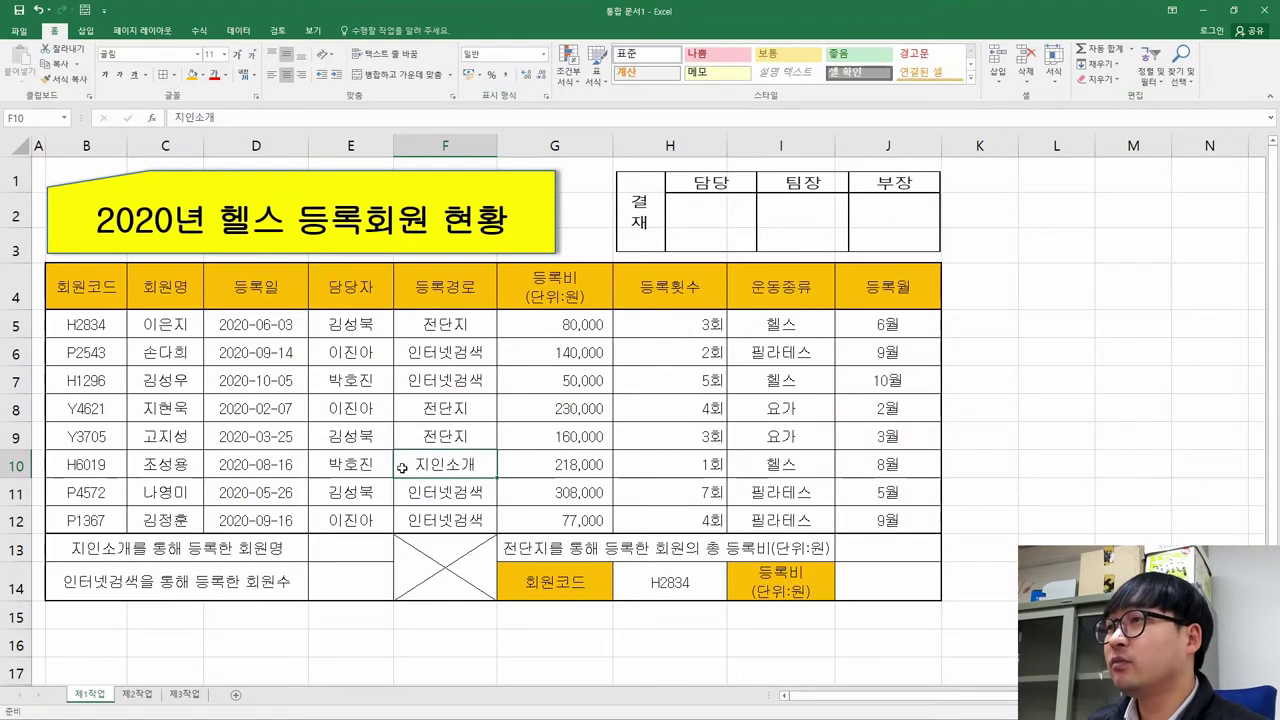
{"action": "left_click", "coordinate": [181, 476]}
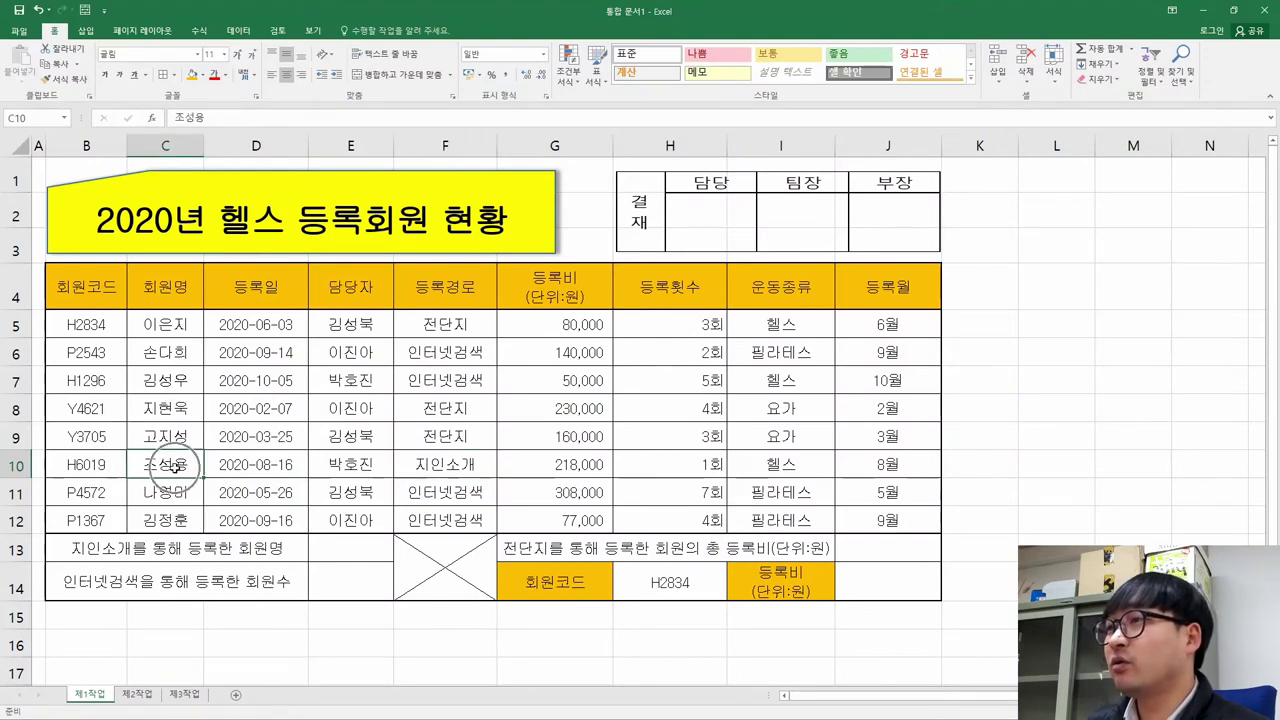
{"action": "left_click", "coordinate": [369, 540]}
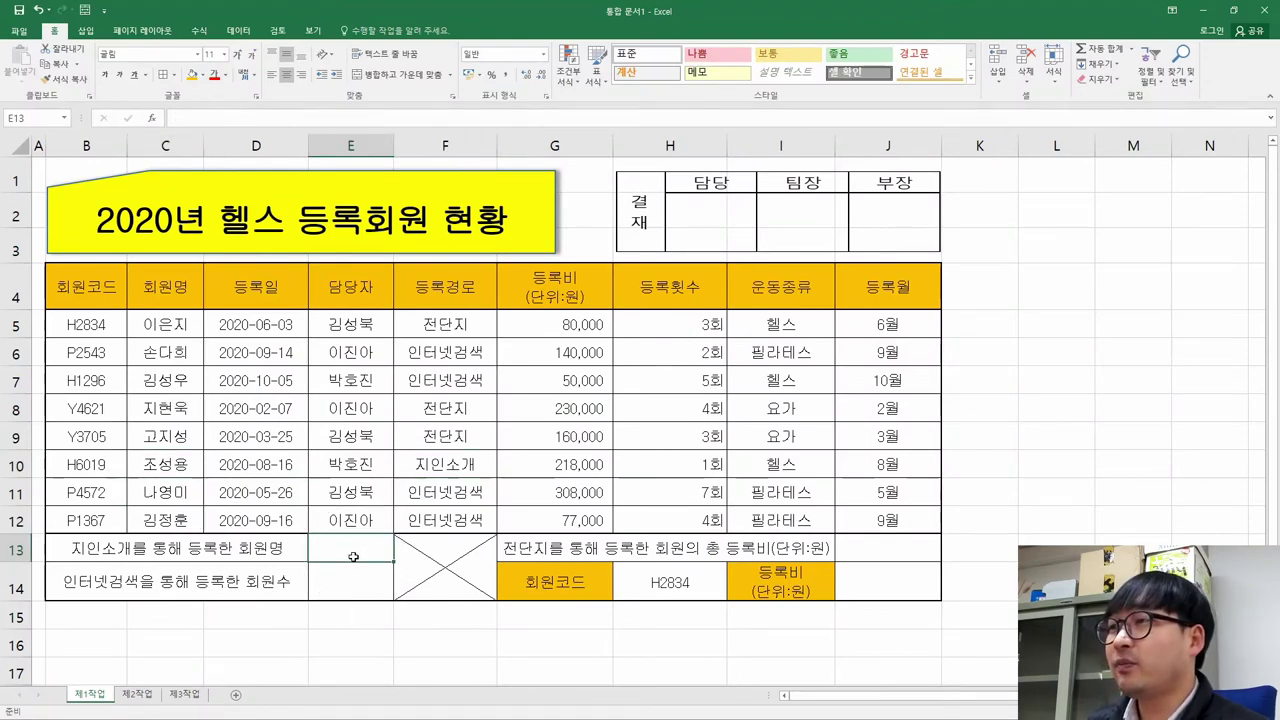
Abandon the formula begun in E13 and check in the task sheet which functions item (3) requires.
{"action": "type", "text": "="}
{"action": "key", "text": "Escape"}
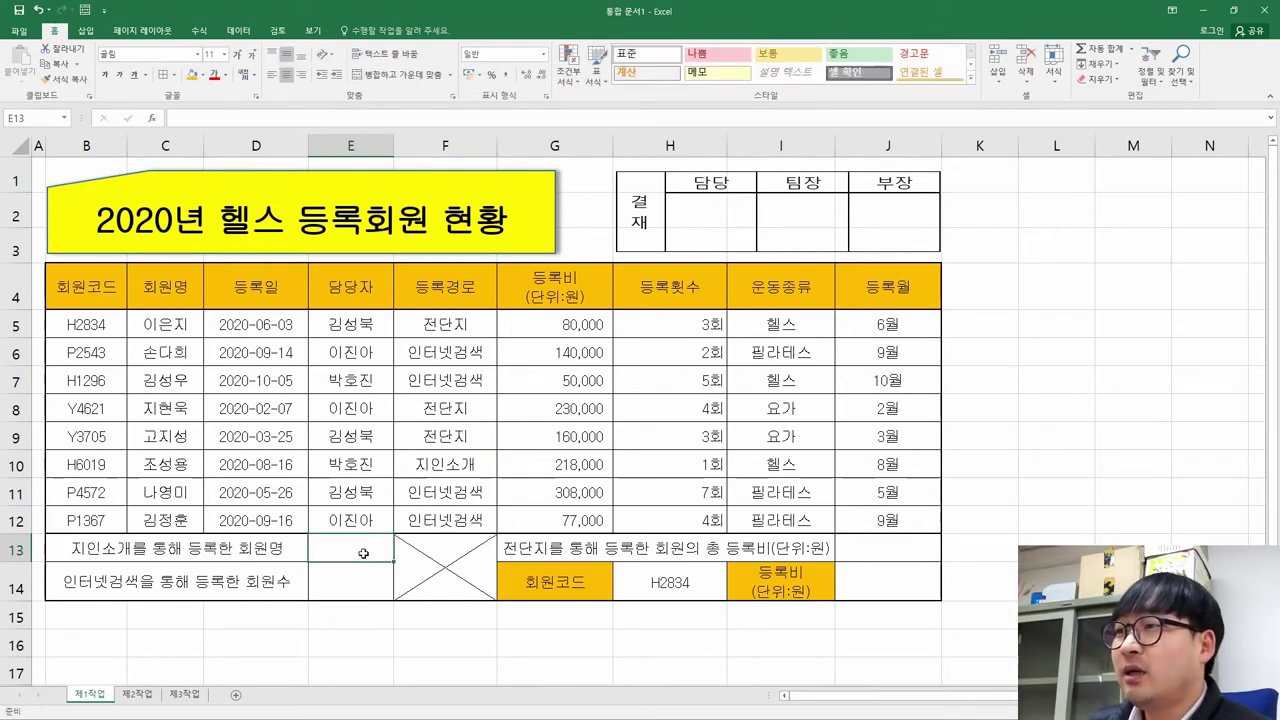
{"action": "key", "text": "alt+Tab"}
{"action": "left_click_drag", "start_coordinate": [884, 350], "coordinate": [1032, 352]}
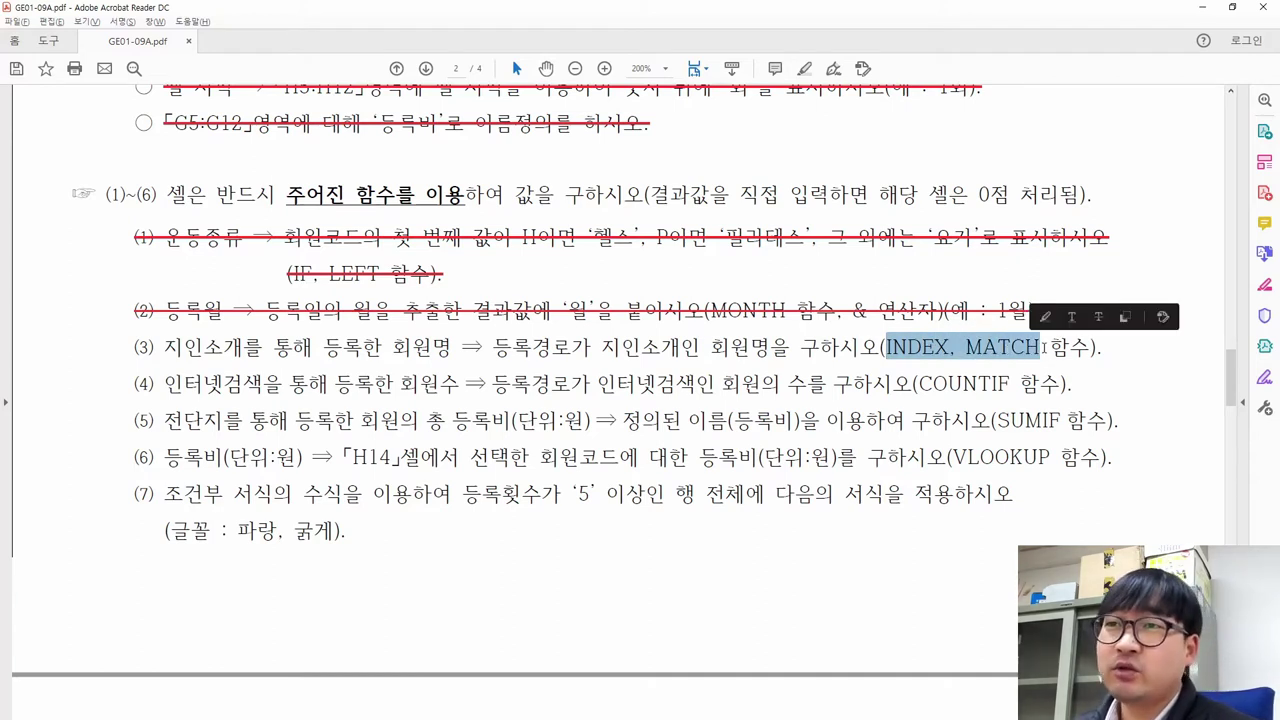
Examine task (3) in the exam PDF, focusing on its required INDEX and MATCH functions.
{"action": "left_click", "coordinate": [1043, 347]}
{"action": "left_click_drag", "start_coordinate": [884, 348], "coordinate": [1025, 362]}
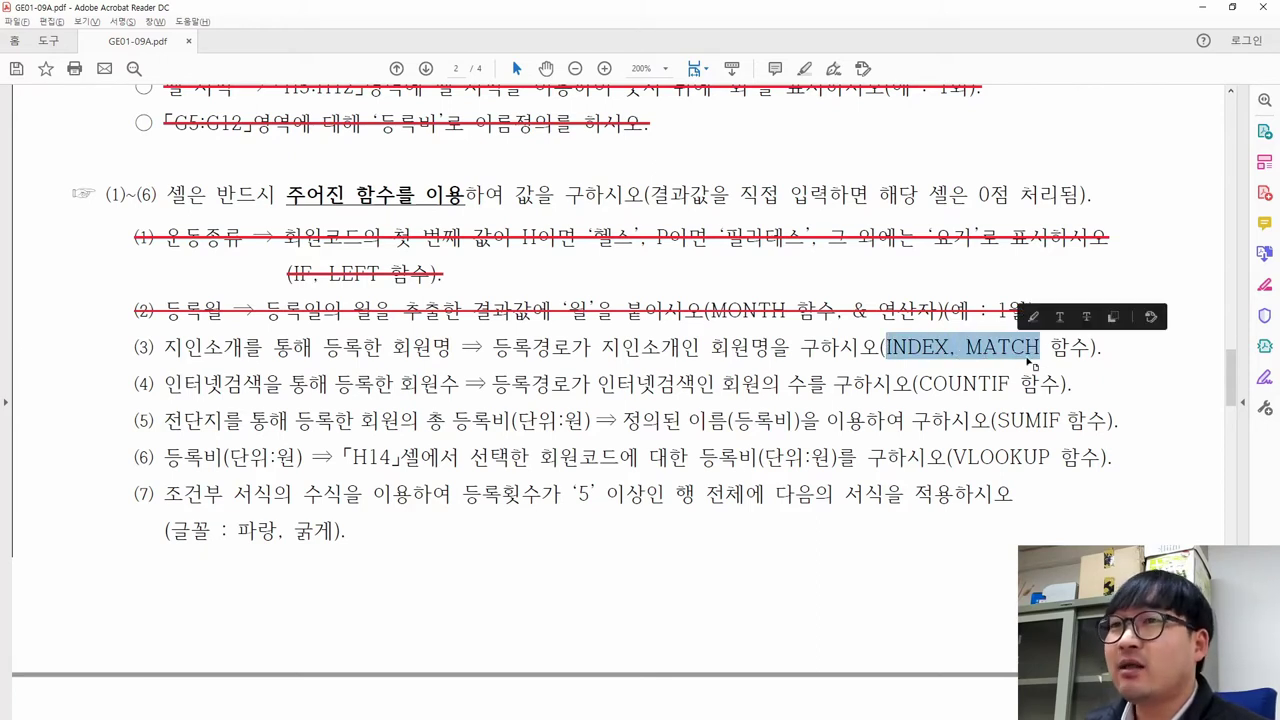
{"action": "key", "text": "ctrl"}
{"action": "left_click_drag", "start_coordinate": [954, 460], "coordinate": [1050, 461]}
{"action": "left_click_drag", "start_coordinate": [896, 345], "coordinate": [1020, 358]}
{"action": "left_click", "coordinate": [957, 347]}
{"action": "left_click_drag", "start_coordinate": [884, 347], "coordinate": [1032, 357]}
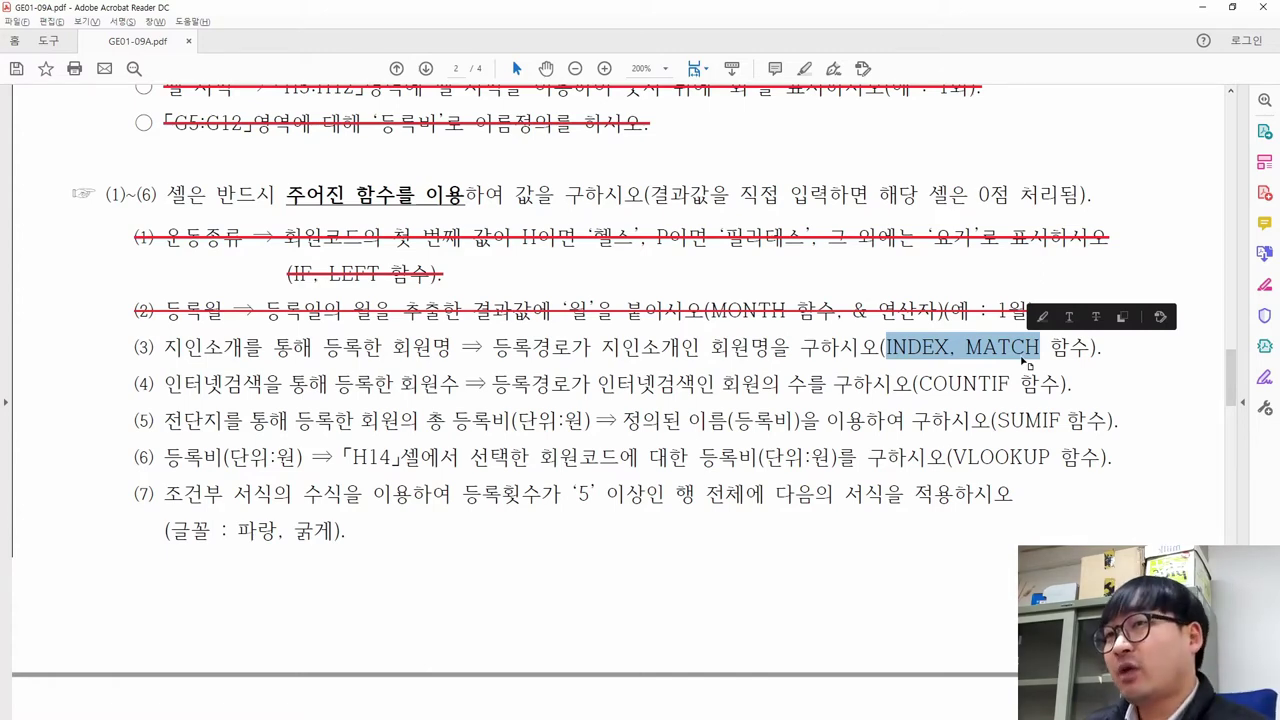
{"action": "left_click", "coordinate": [962, 351]}
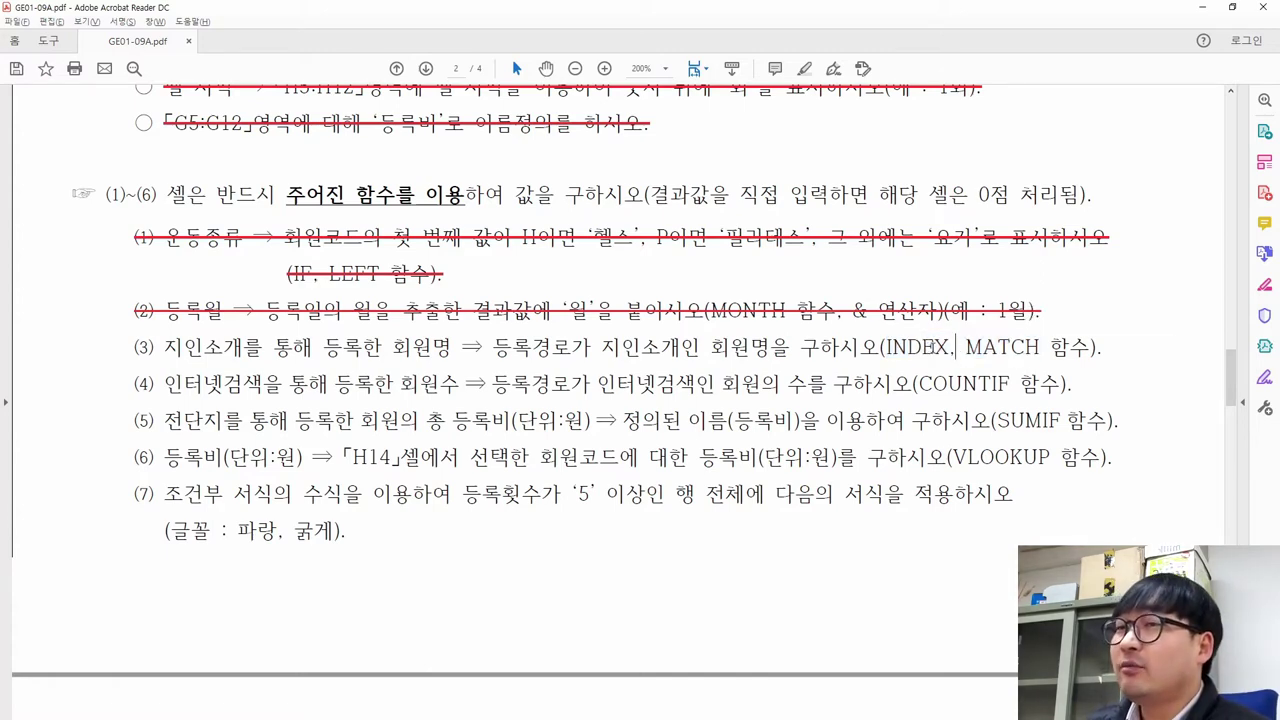
Switch to the Excel workbook and start a trial INDEX function in cell E16, opening its array-form arguments.
{"action": "key", "text": "alt+Tab"}
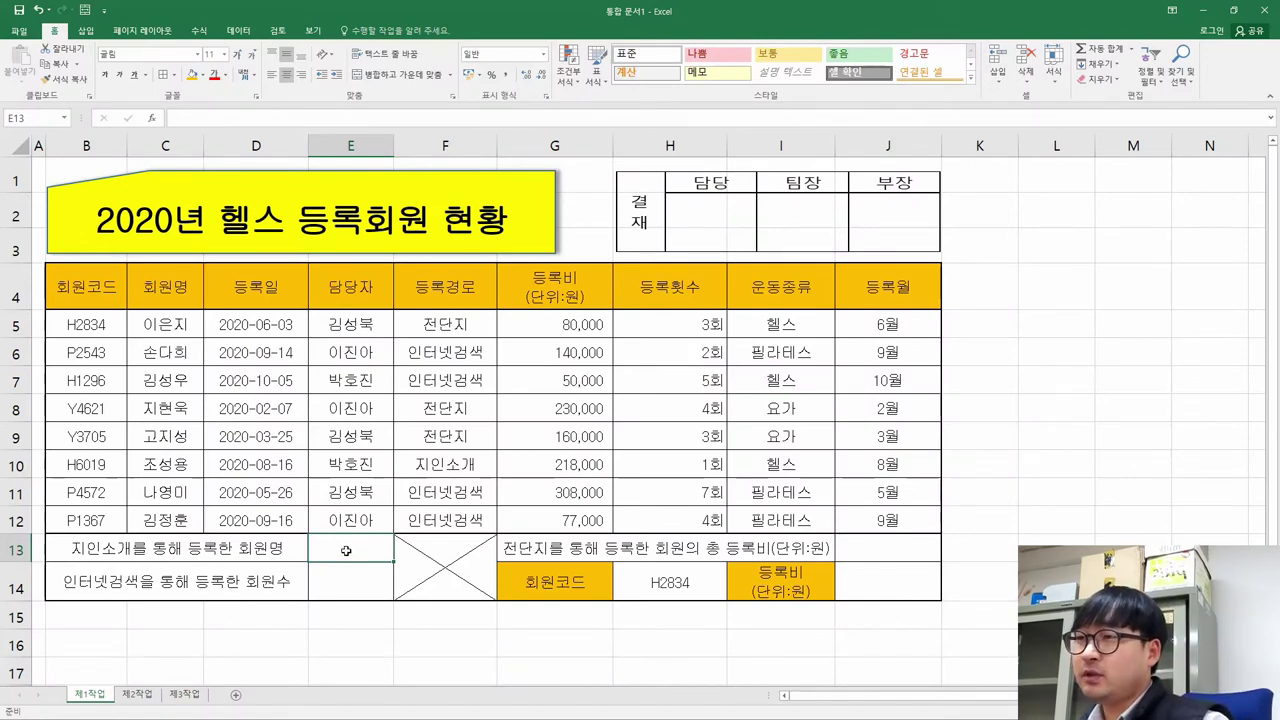
{"action": "scroll", "coordinate": [346, 550], "scroll_direction": "down", "scroll_amount": 2}
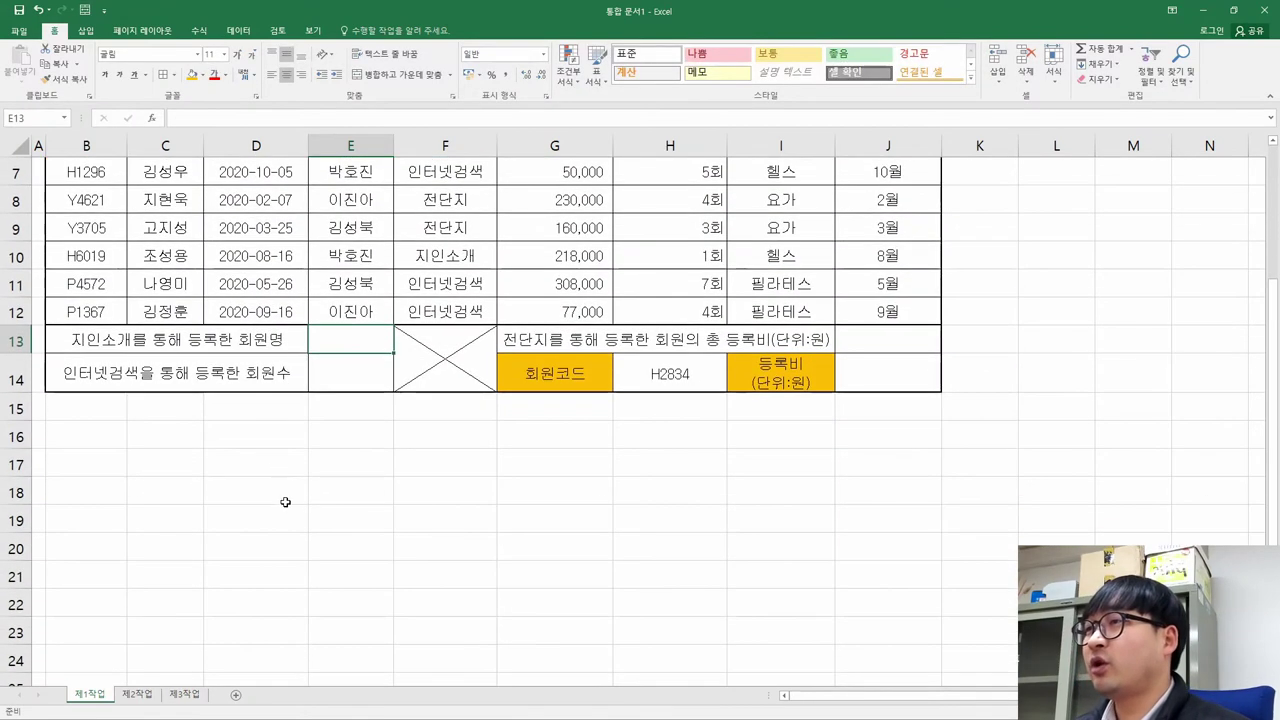
{"action": "left_click", "coordinate": [327, 440]}
{"action": "type", "text": "="}
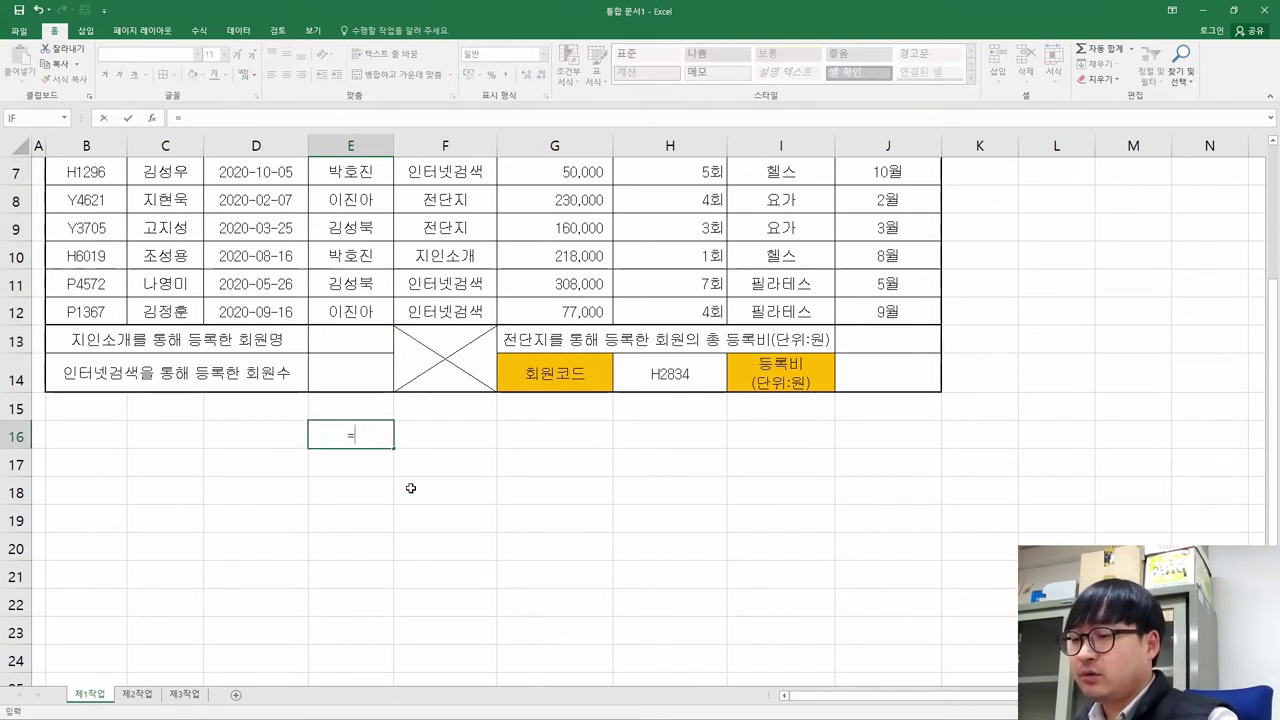
{"action": "type", "text": "Ind"}
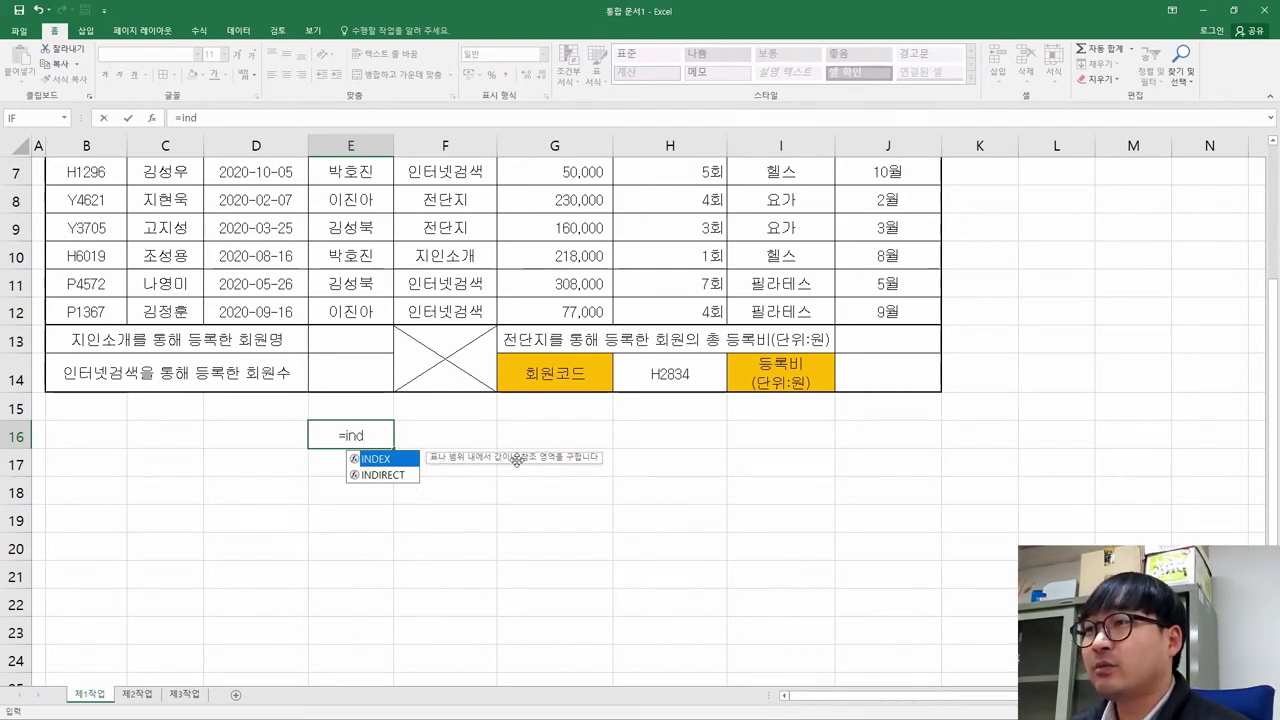
{"action": "double_click", "coordinate": [378, 460]}
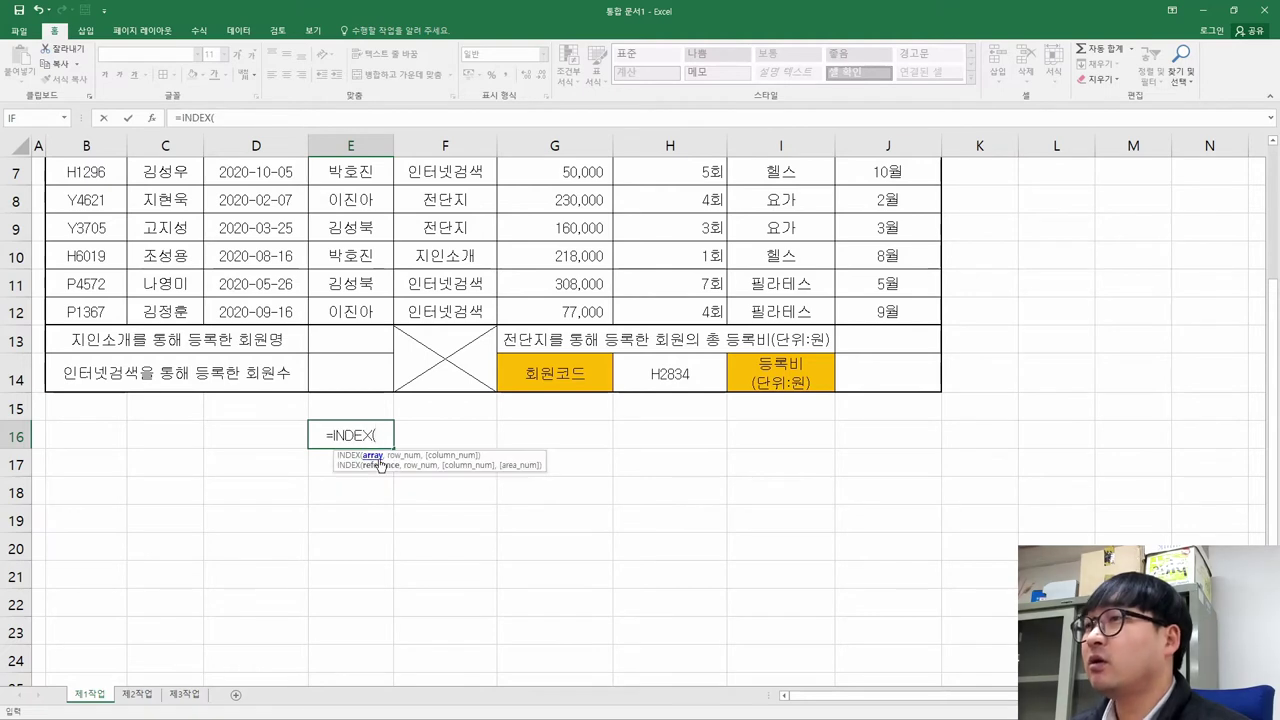
{"action": "left_click", "coordinate": [150, 120]}
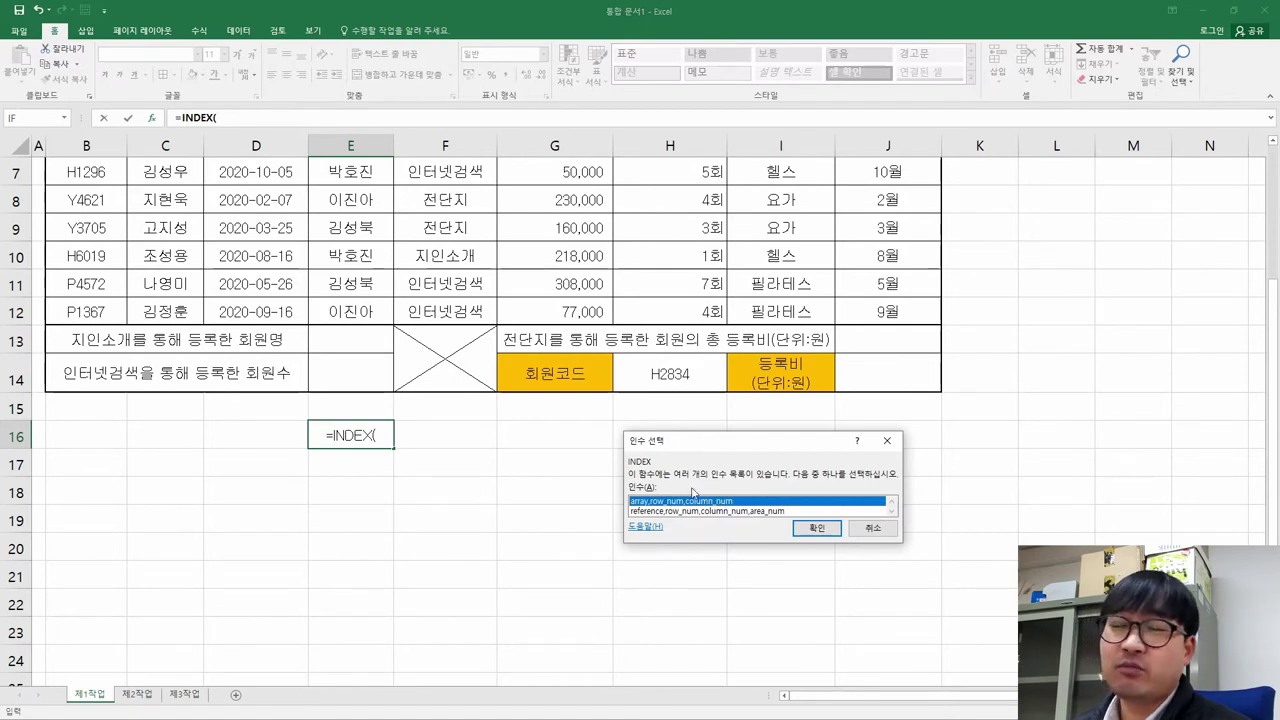
{"action": "left_click", "coordinate": [806, 533]}
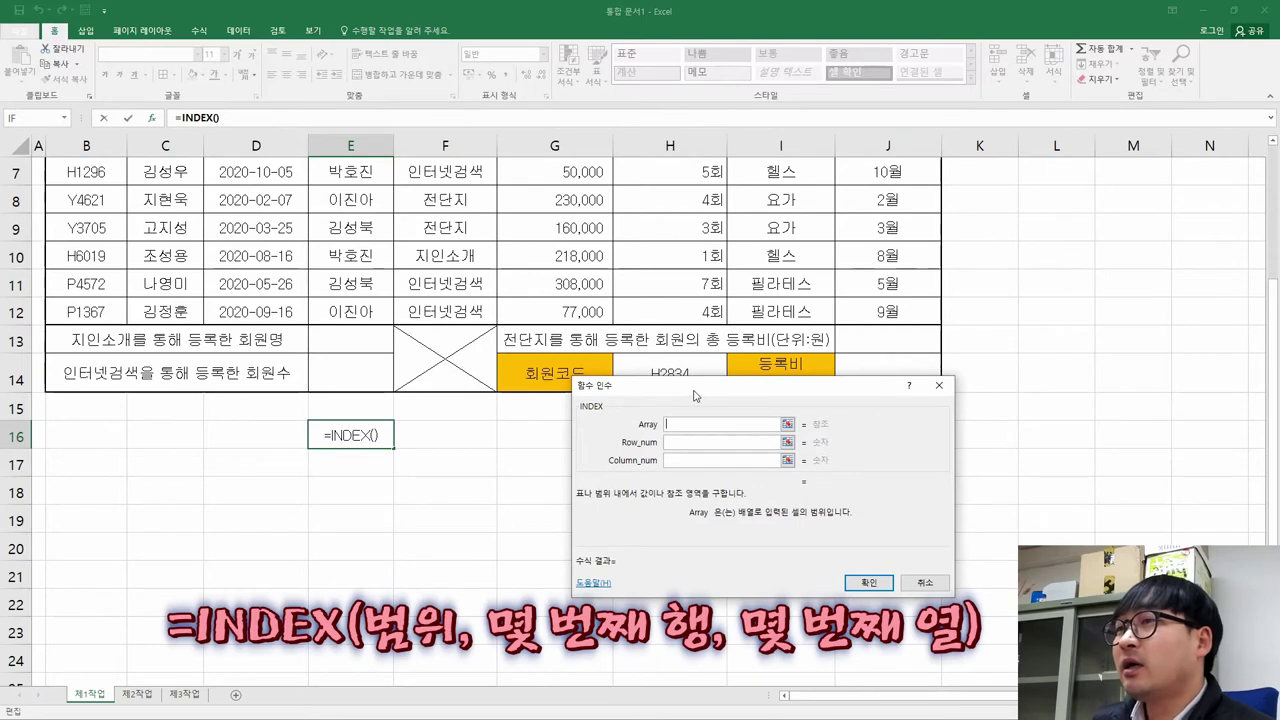
{"action": "left_click_drag", "start_coordinate": [640, 385], "coordinate": [515, 345]}
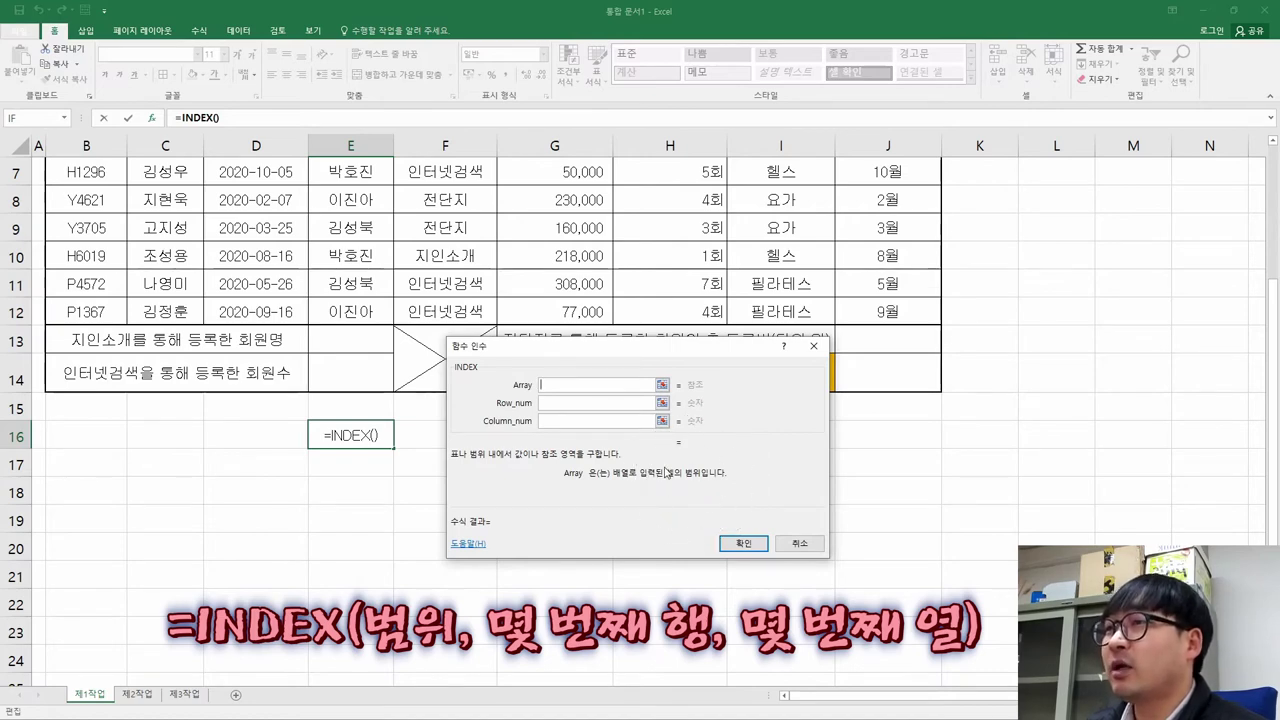
{"action": "left_click", "coordinate": [574, 404]}
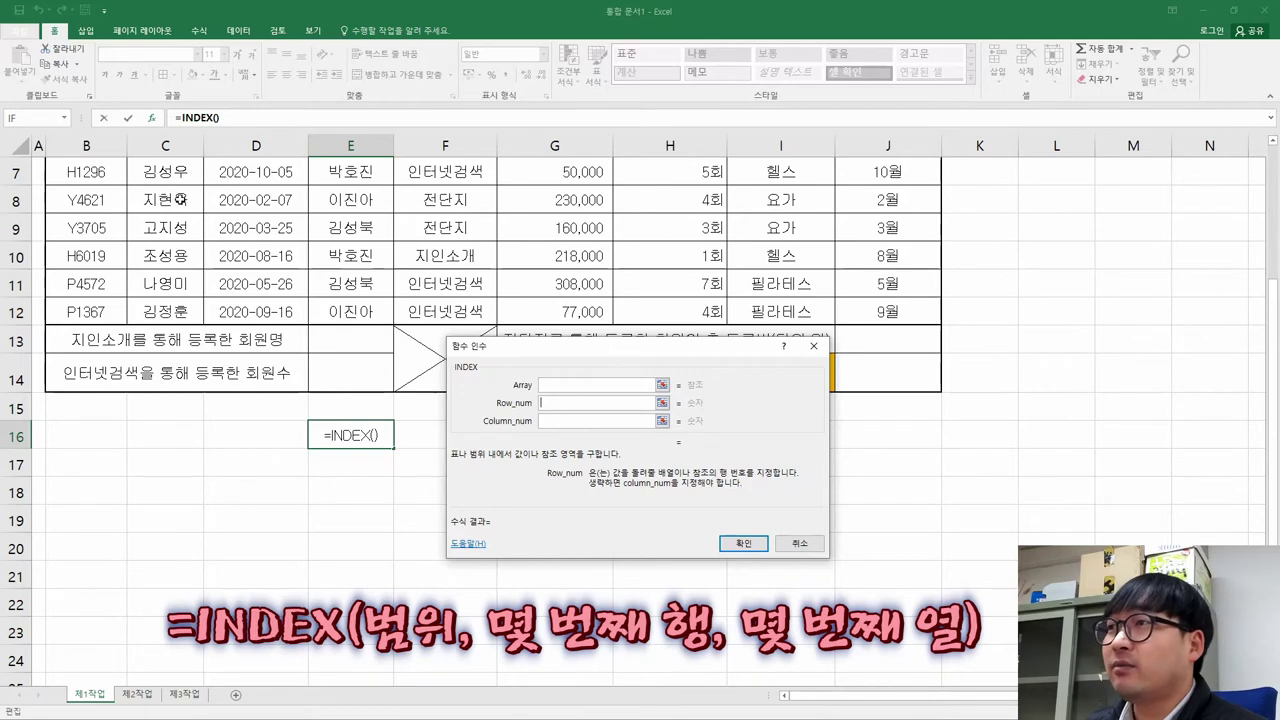
{"action": "left_click_drag", "start_coordinate": [170, 176], "coordinate": [186, 304]}
{"action": "key", "text": "BackSpace"}
{"action": "key", "text": "BackSpace"}
{"action": "key", "text": "BackSpace"}
{"action": "key", "text": "BackSpace"}
{"action": "key", "text": "BackSpace"}
{"action": "key", "text": "BackSpace"}
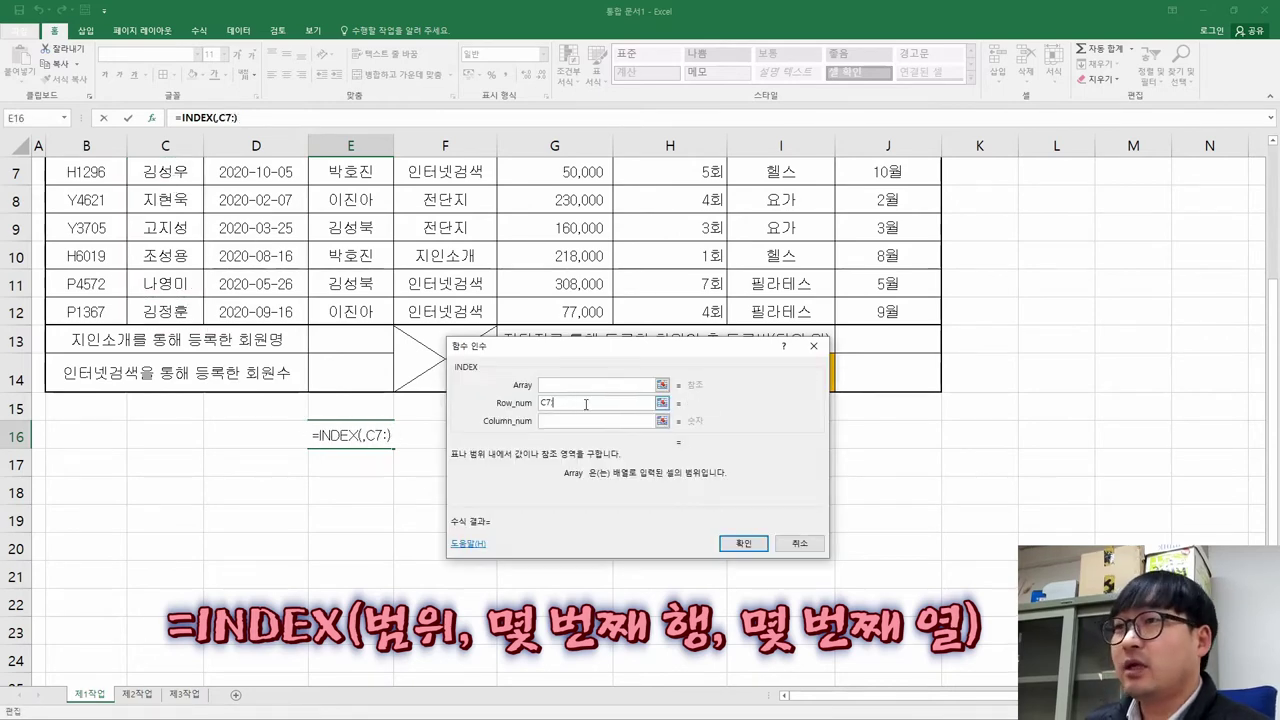
Try INDEX on the member names in C8:C12 with row numbers 2 and 3, and cancel the trial formula.
{"action": "key", "text": "shift+Tab"}
{"action": "left_click_drag", "start_coordinate": [165, 200], "coordinate": [187, 305]}
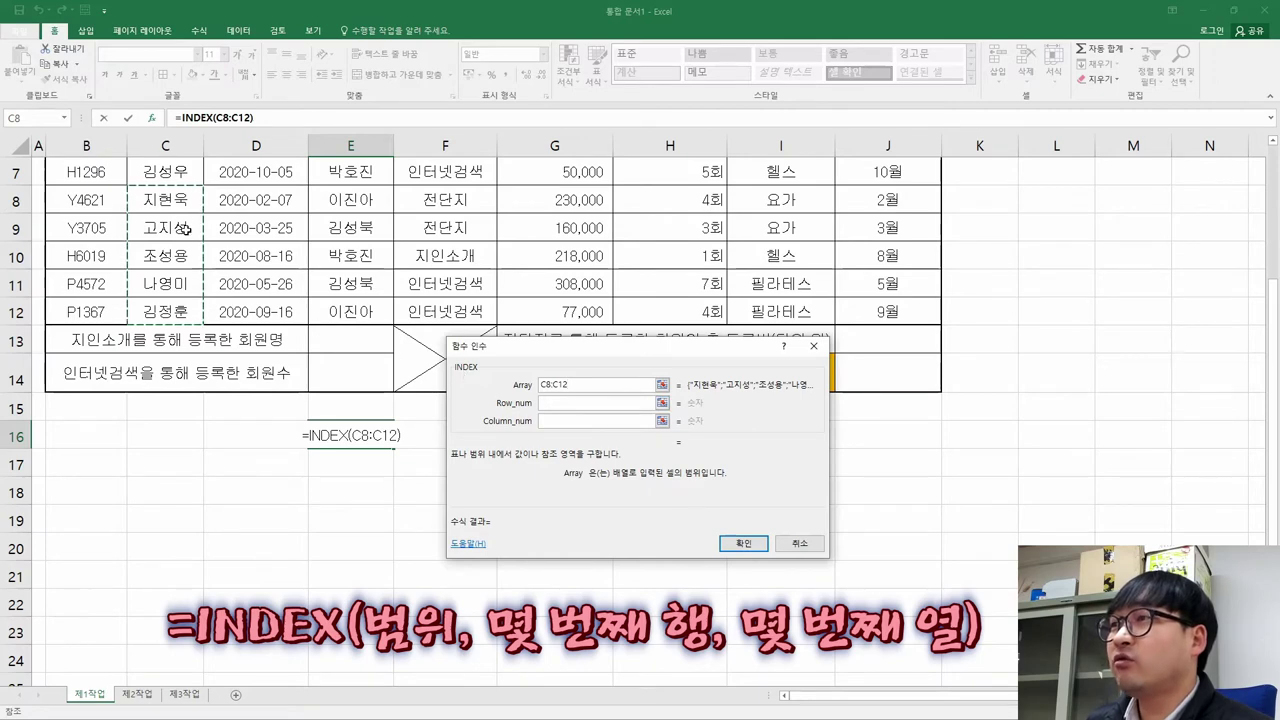
{"action": "left_click", "coordinate": [560, 403]}
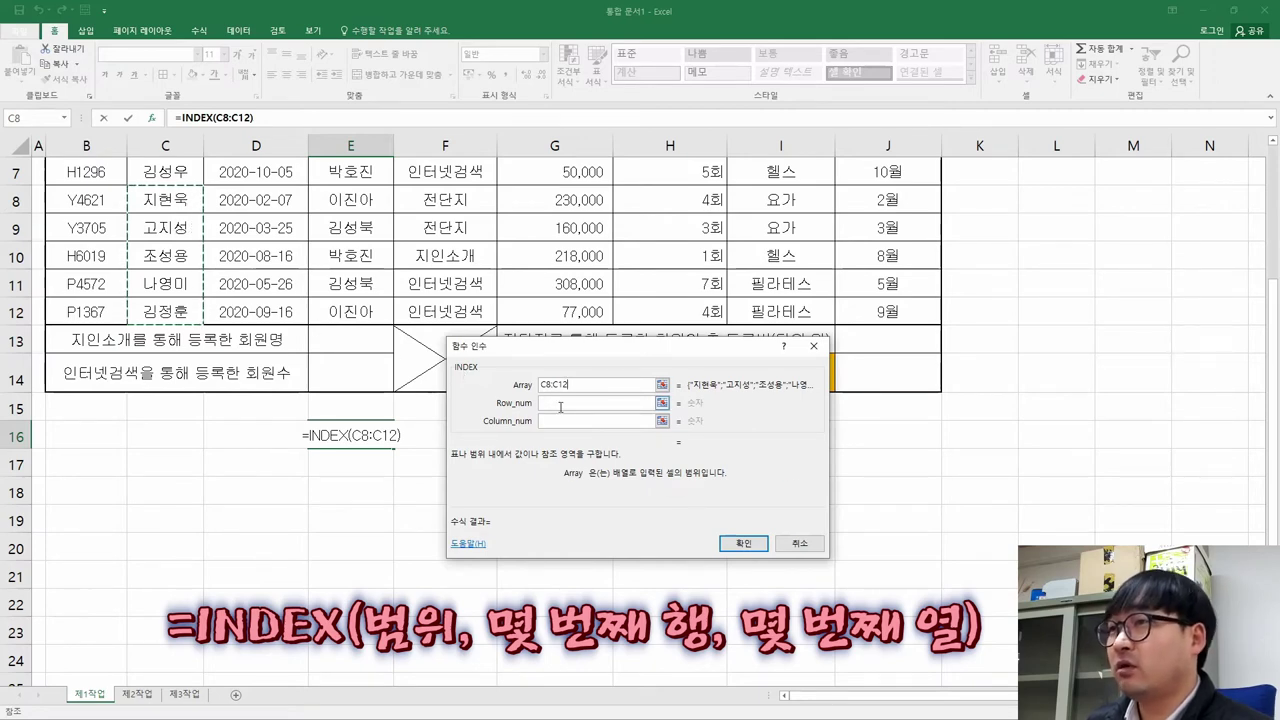
{"action": "type", "text": "2"}
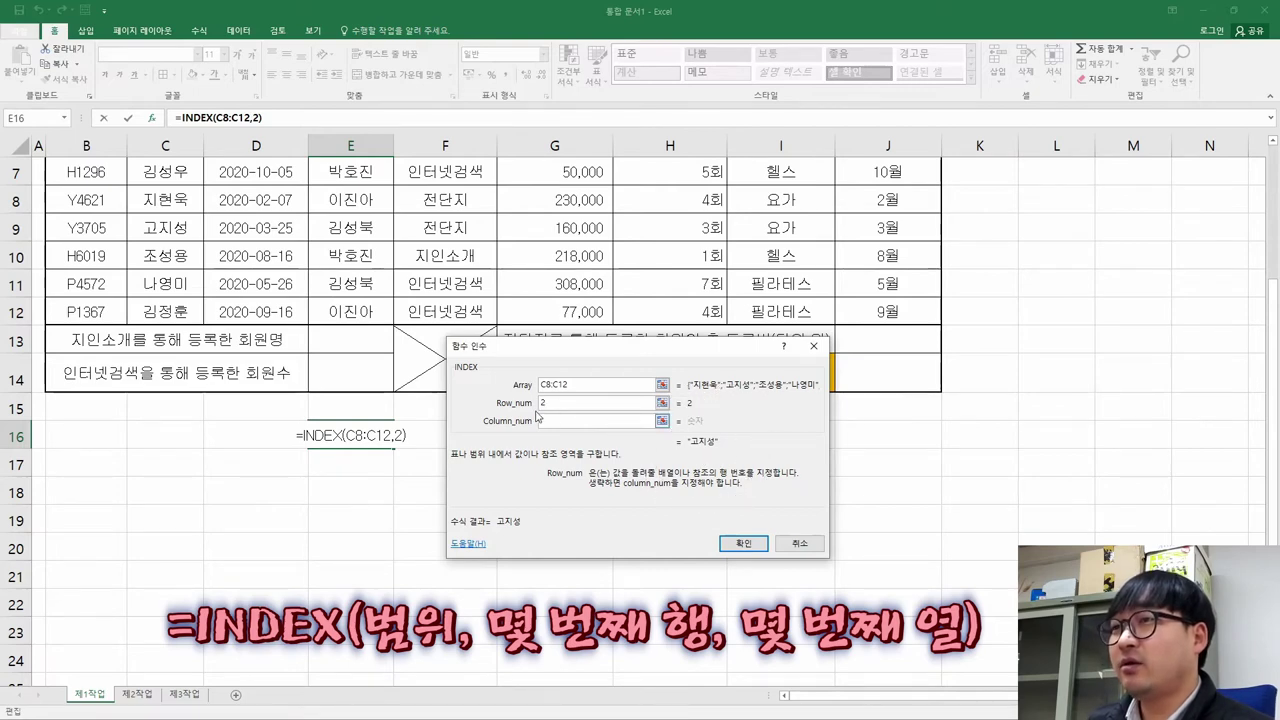
{"action": "key", "text": "BackSpace"}
{"action": "type", "text": "3"}
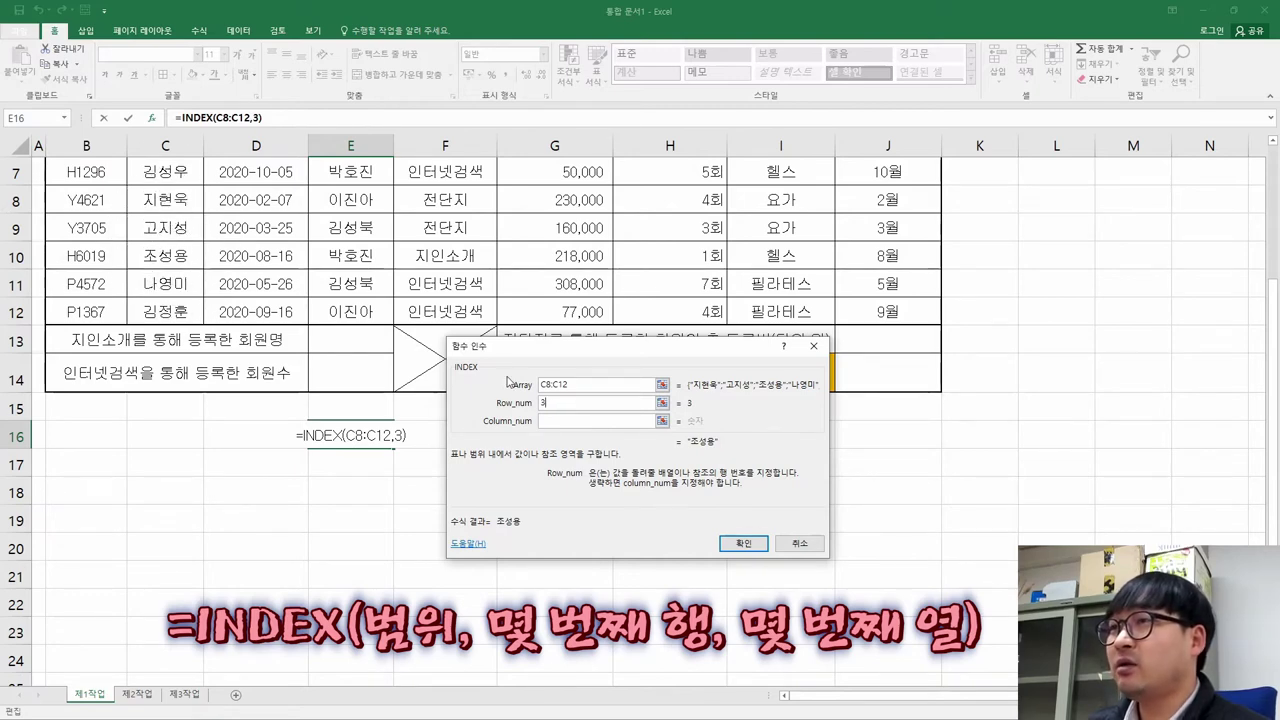
{"action": "left_click", "coordinate": [806, 545]}
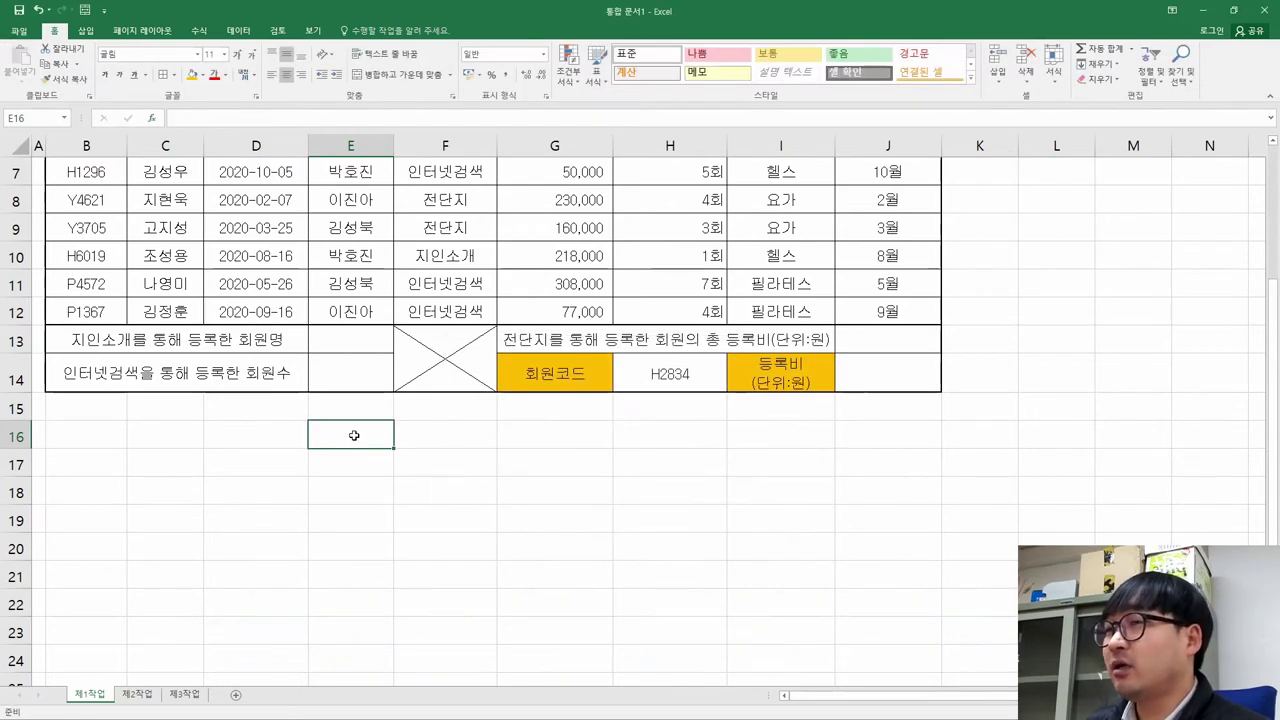
Check the MATCH requirement in the exam PDF and open the arguments of a trial MATCH function in cell E16.
{"action": "key", "text": "alt+Tab"}
{"action": "left_click_drag", "start_coordinate": [966, 350], "coordinate": [1037, 348]}
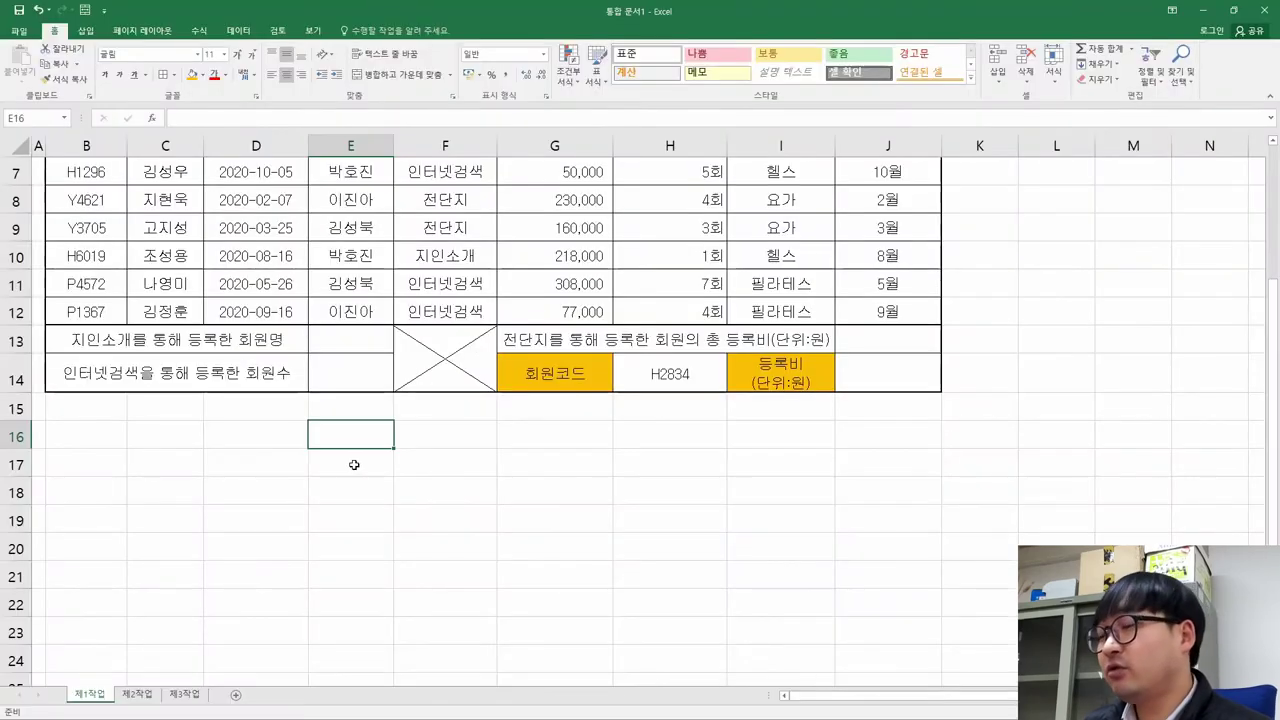
{"action": "type", "text": "=ma"}
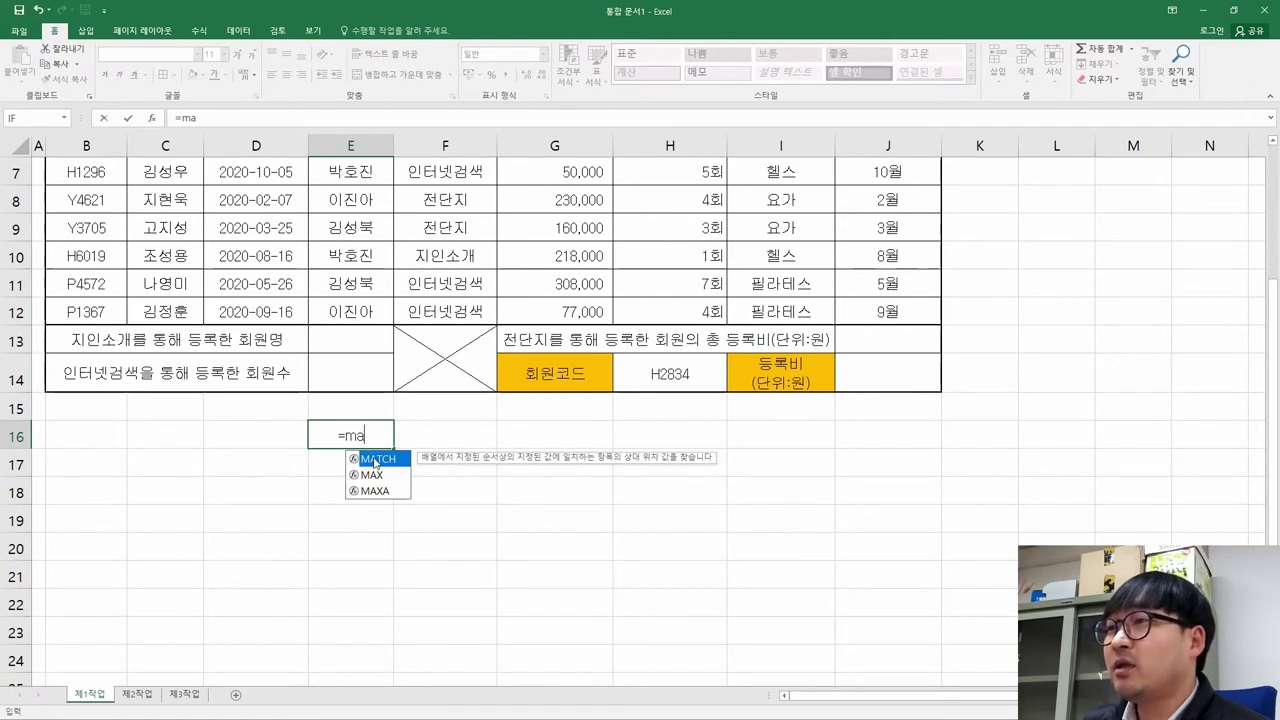
{"action": "double_click", "coordinate": [376, 460]}
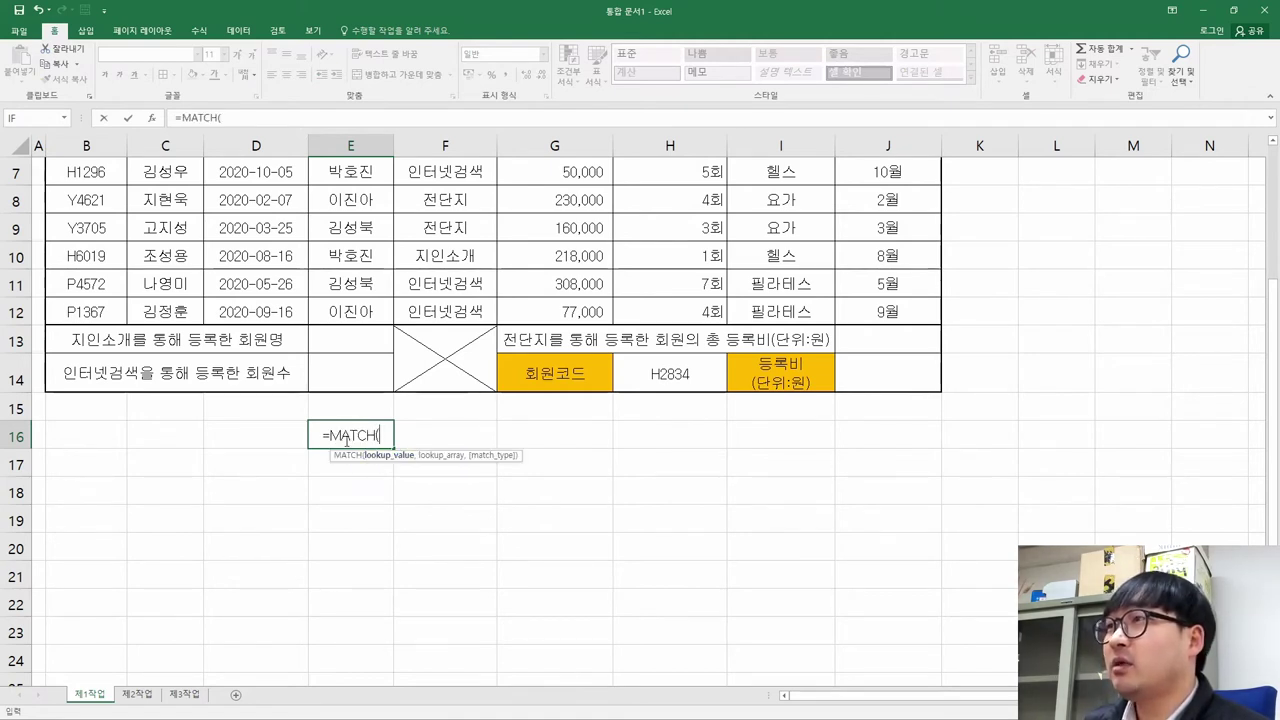
{"action": "left_click", "coordinate": [152, 118]}
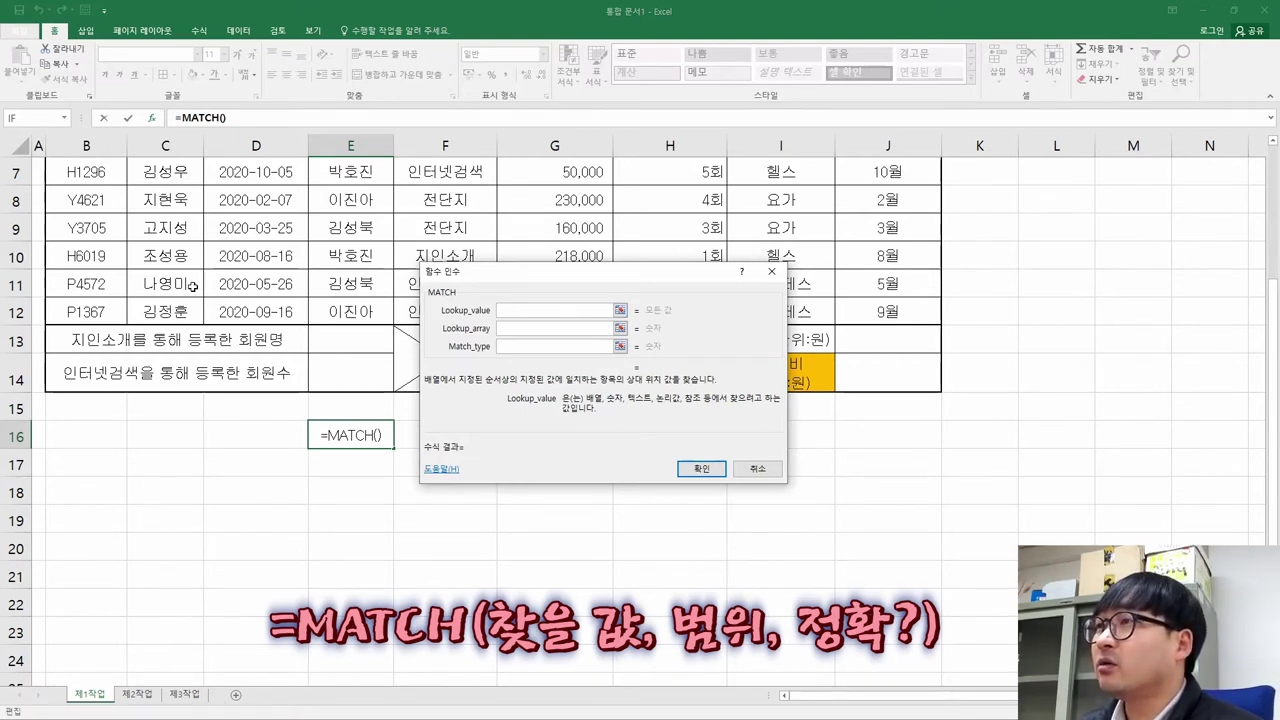
Try MATCH with lookup value C10 and lookup array C8:C12, and cancel the trial formula.
{"action": "left_click", "coordinate": [184, 257]}
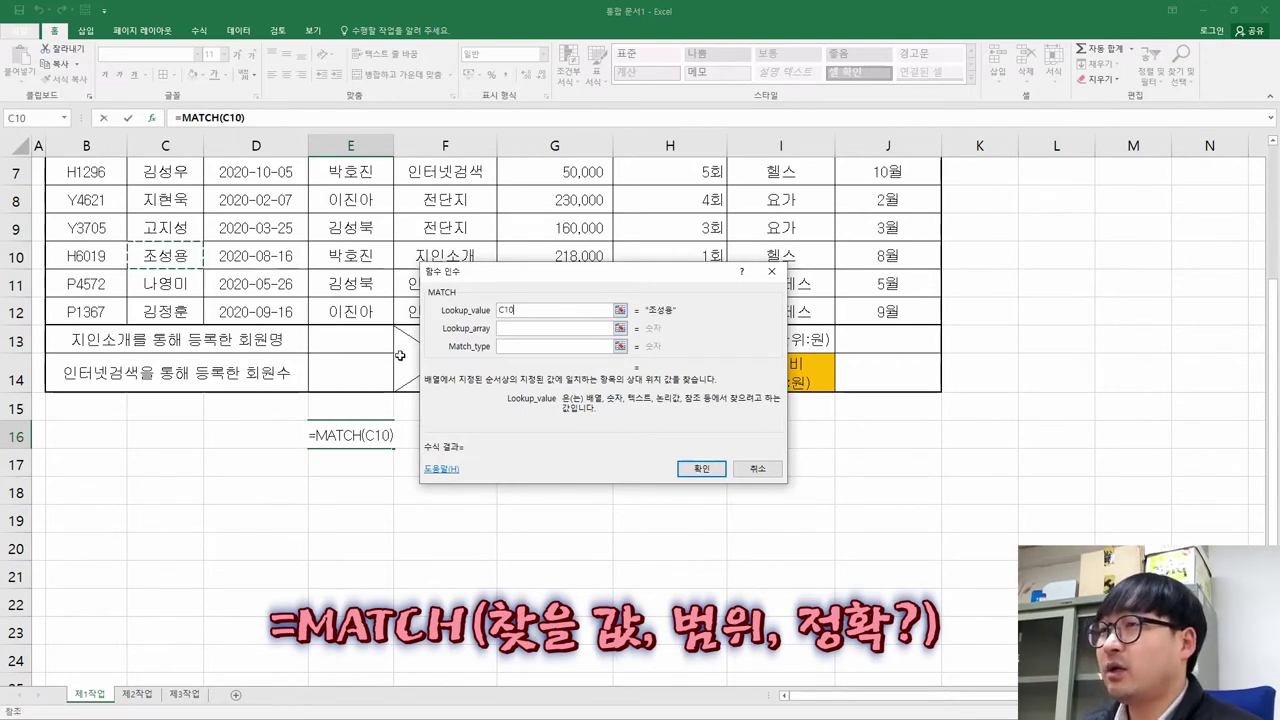
{"action": "left_click", "coordinate": [520, 327]}
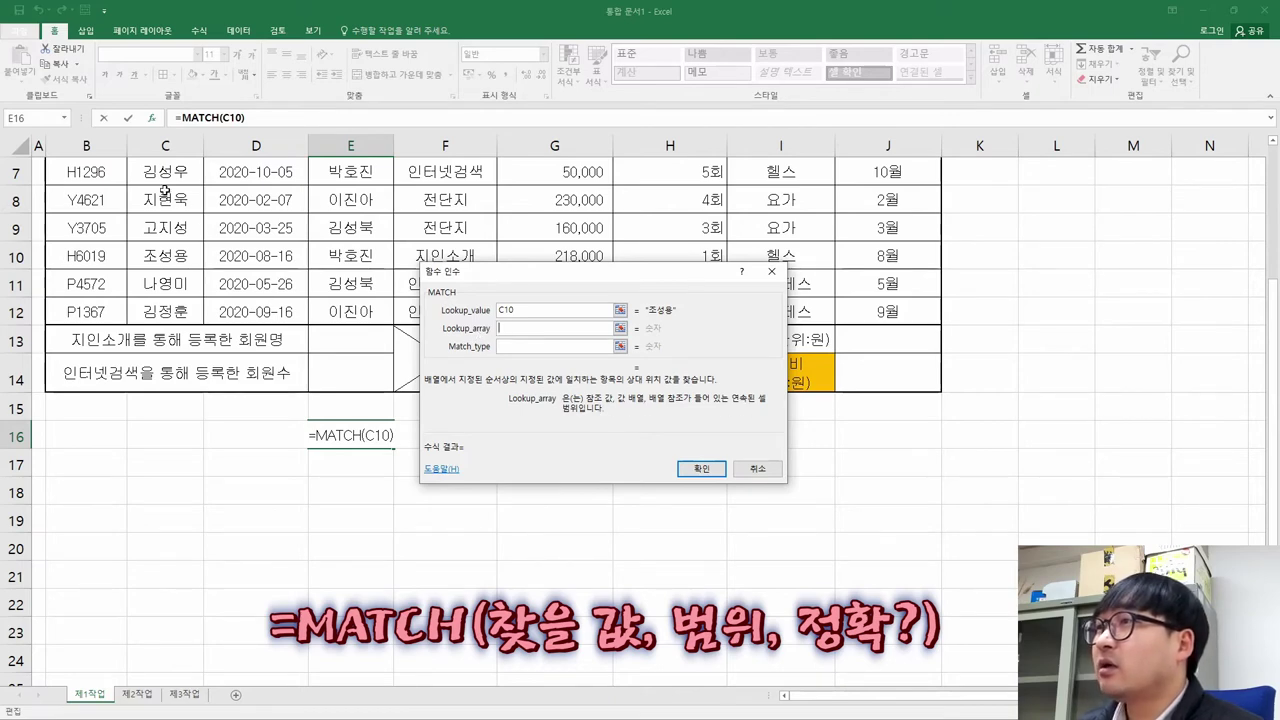
{"action": "left_click_drag", "start_coordinate": [172, 197], "coordinate": [170, 305]}
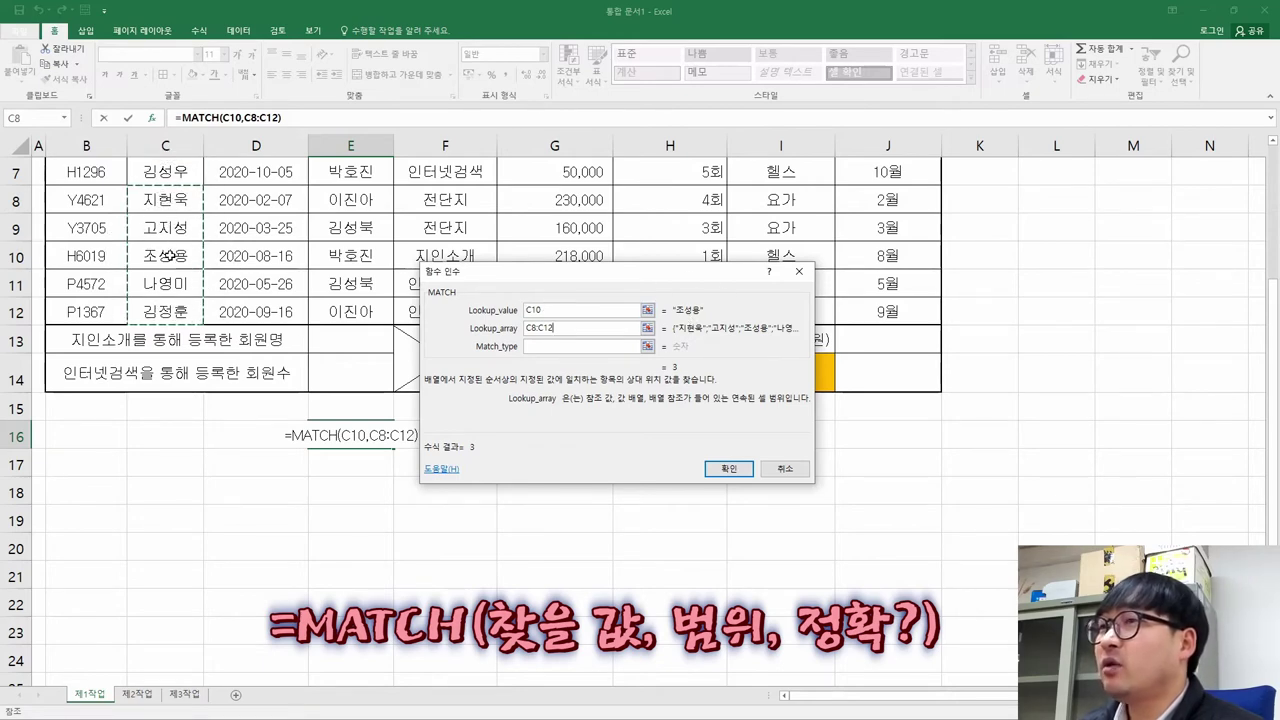
{"action": "left_click", "coordinate": [678, 380]}
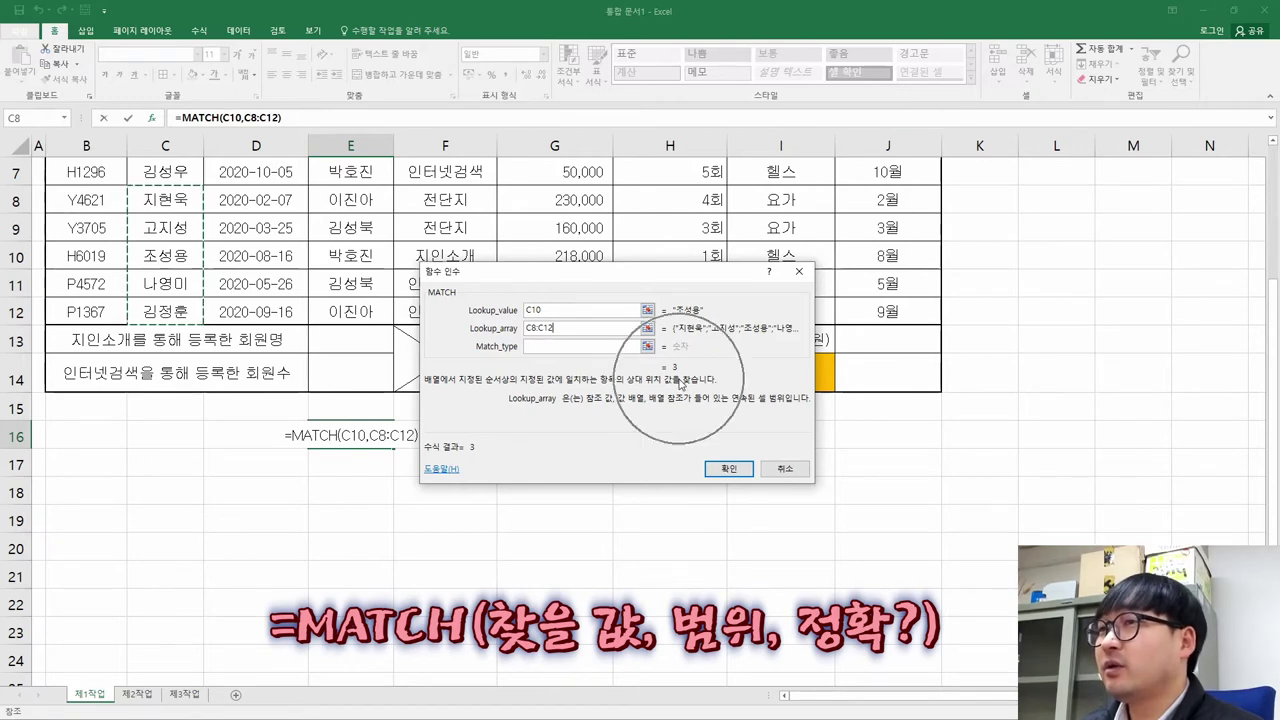
{"action": "left_click", "coordinate": [783, 469]}
Start an INDEX function in cell E13 for the 지인소개를 통해 등록한 회원명 result and open its array-form arguments.
{"action": "left_click", "coordinate": [329, 340]}
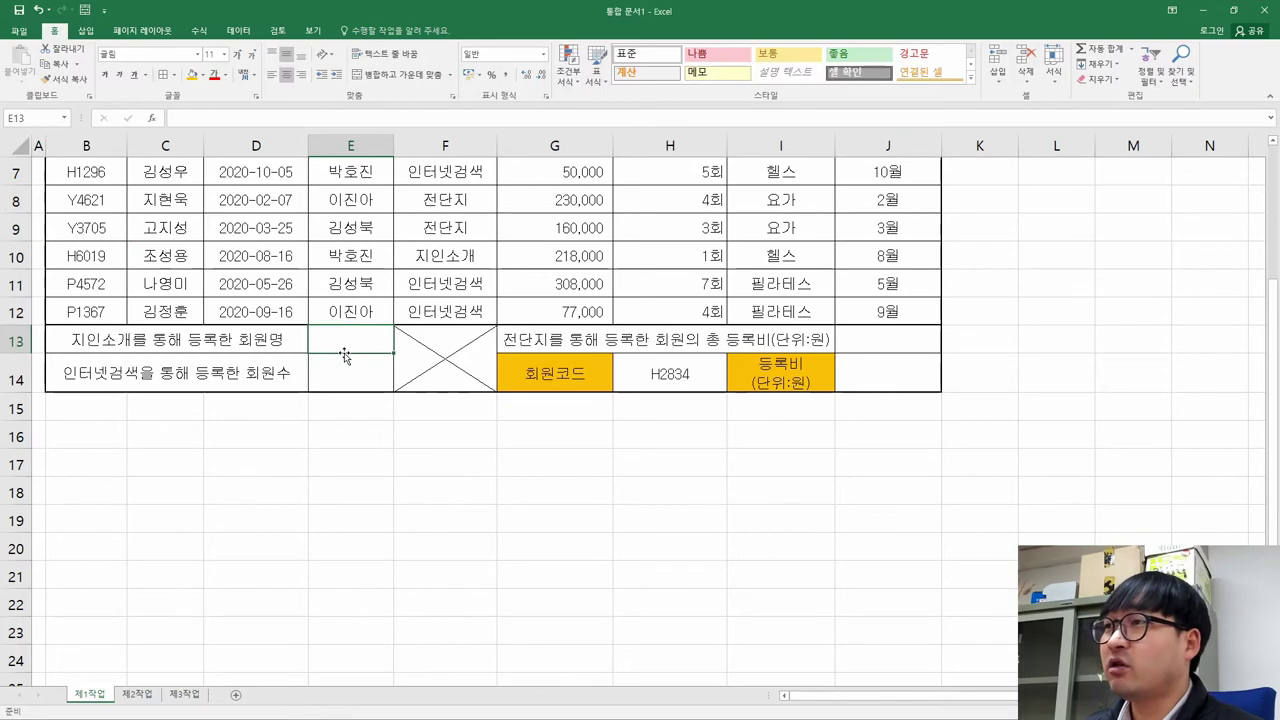
{"action": "scroll", "coordinate": [330, 360], "scroll_direction": "up", "scroll_amount": 1}
{"action": "scroll", "coordinate": [316, 370], "scroll_direction": "up", "scroll_amount": 1}
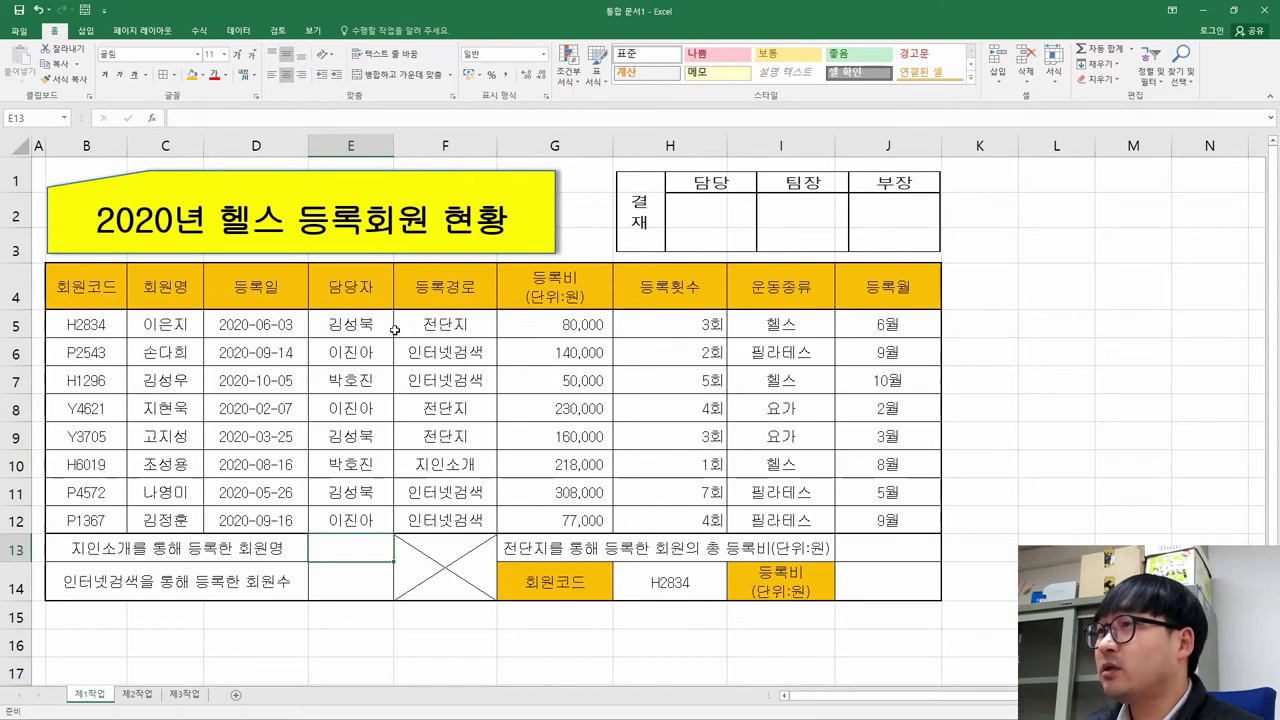
{"action": "left_click", "coordinate": [452, 468]}
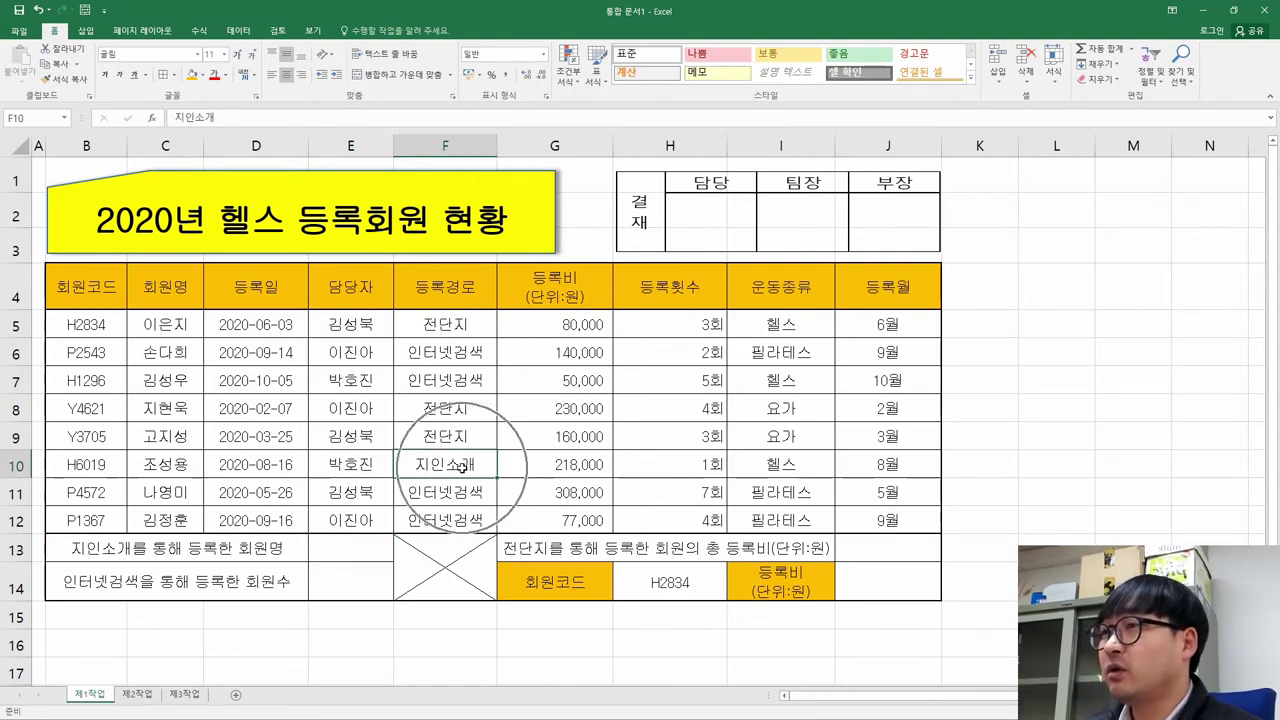
{"action": "left_click_drag", "start_coordinate": [165, 324], "coordinate": [180, 516]}
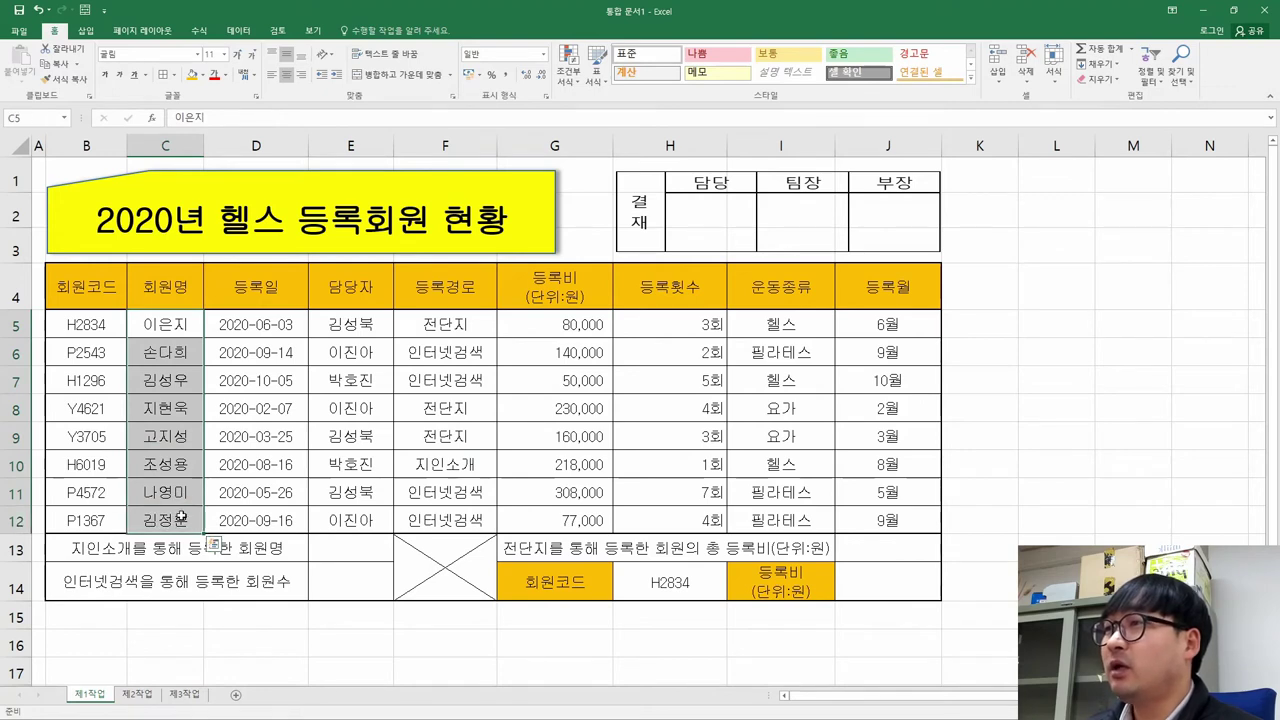
{"action": "left_click", "coordinate": [343, 549]}
{"action": "type", "text": "="}
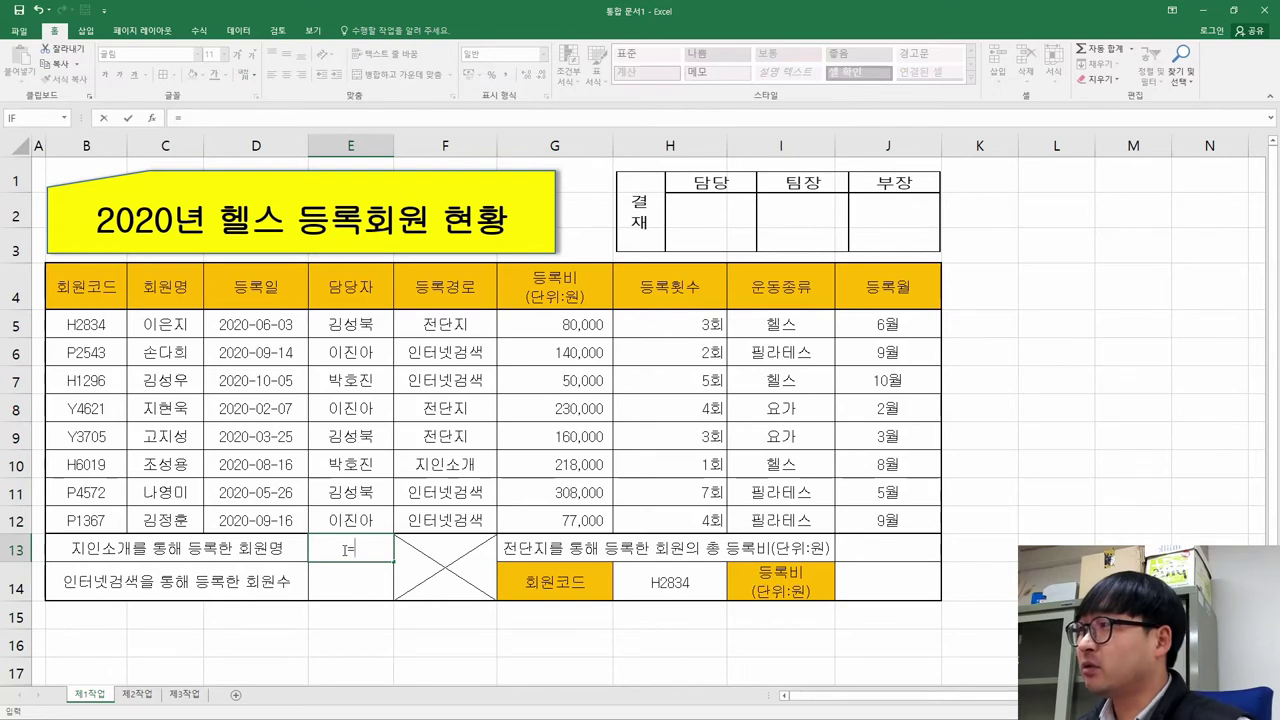
{"action": "key", "text": "alt+Tab"}
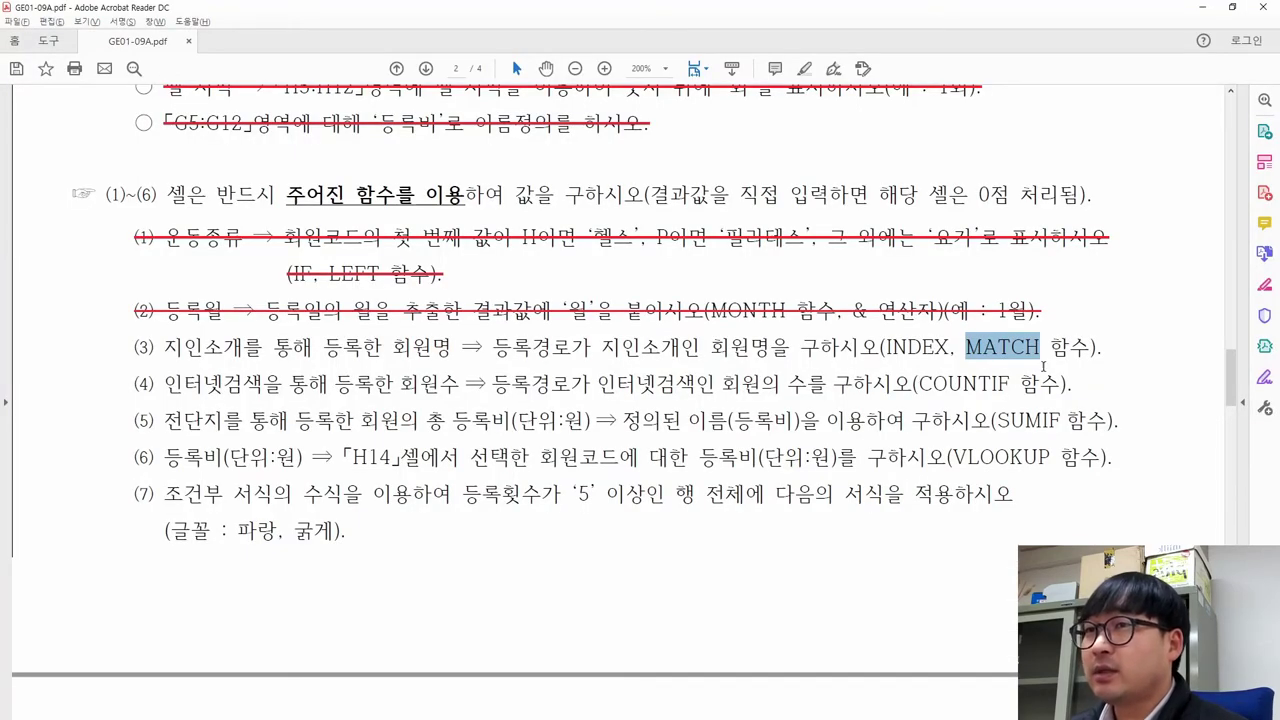
{"action": "key", "text": "alt+Tab"}
{"action": "type", "text": "in"}
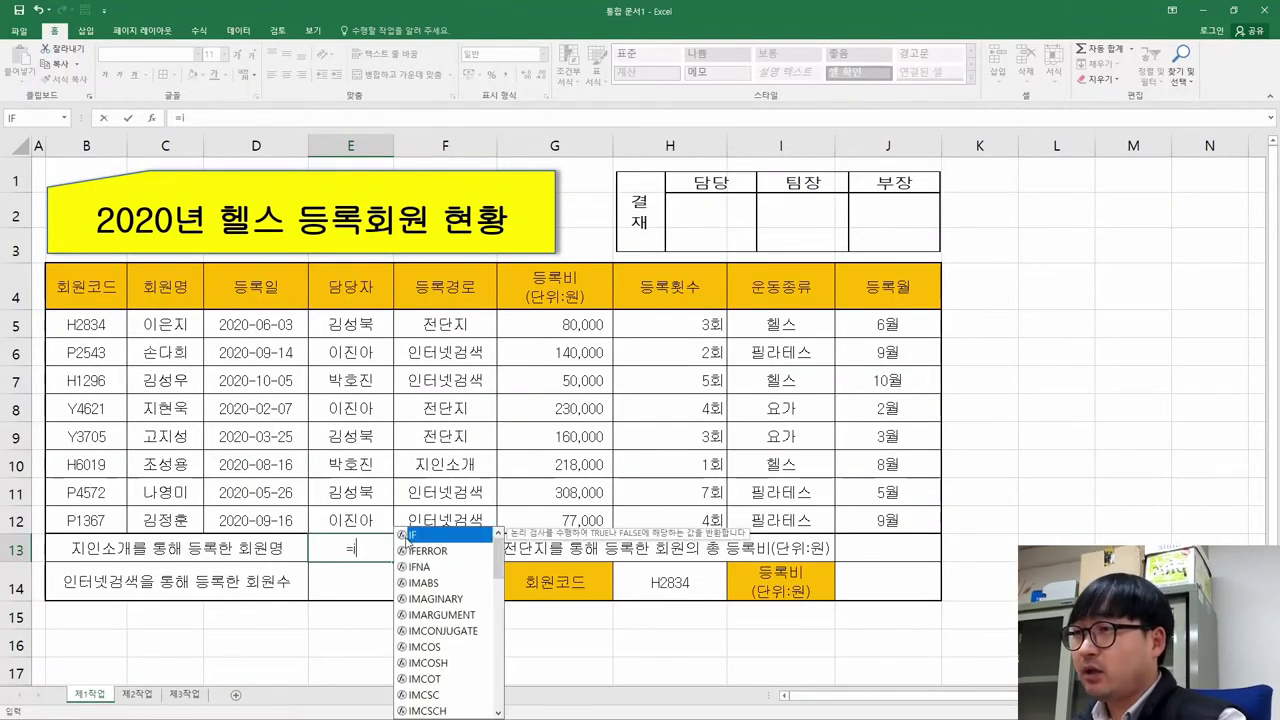
{"action": "double_click", "coordinate": [395, 574]}
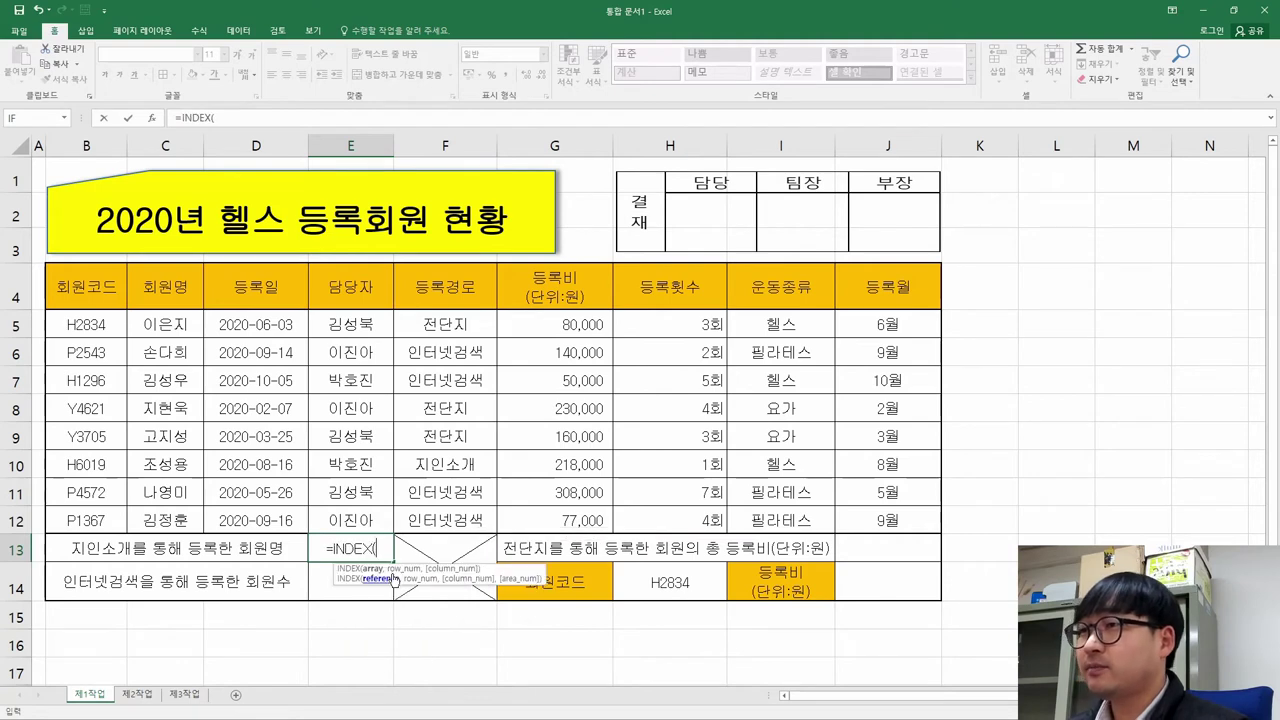
{"action": "left_click", "coordinate": [151, 118]}
{"action": "left_click", "coordinate": [670, 414]}
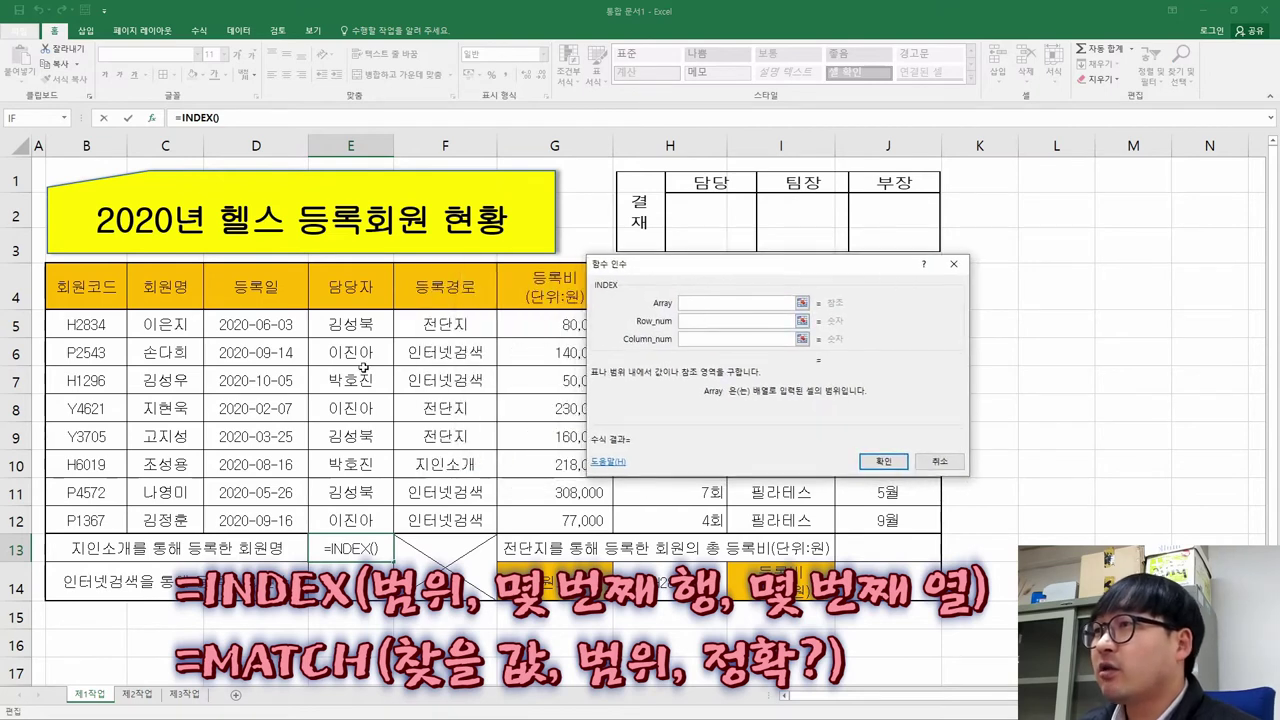
Set the INDEX array to the member names in C5:C12 and close the arguments to continue editing the formula directly.
{"action": "left_click_drag", "start_coordinate": [180, 325], "coordinate": [178, 518]}
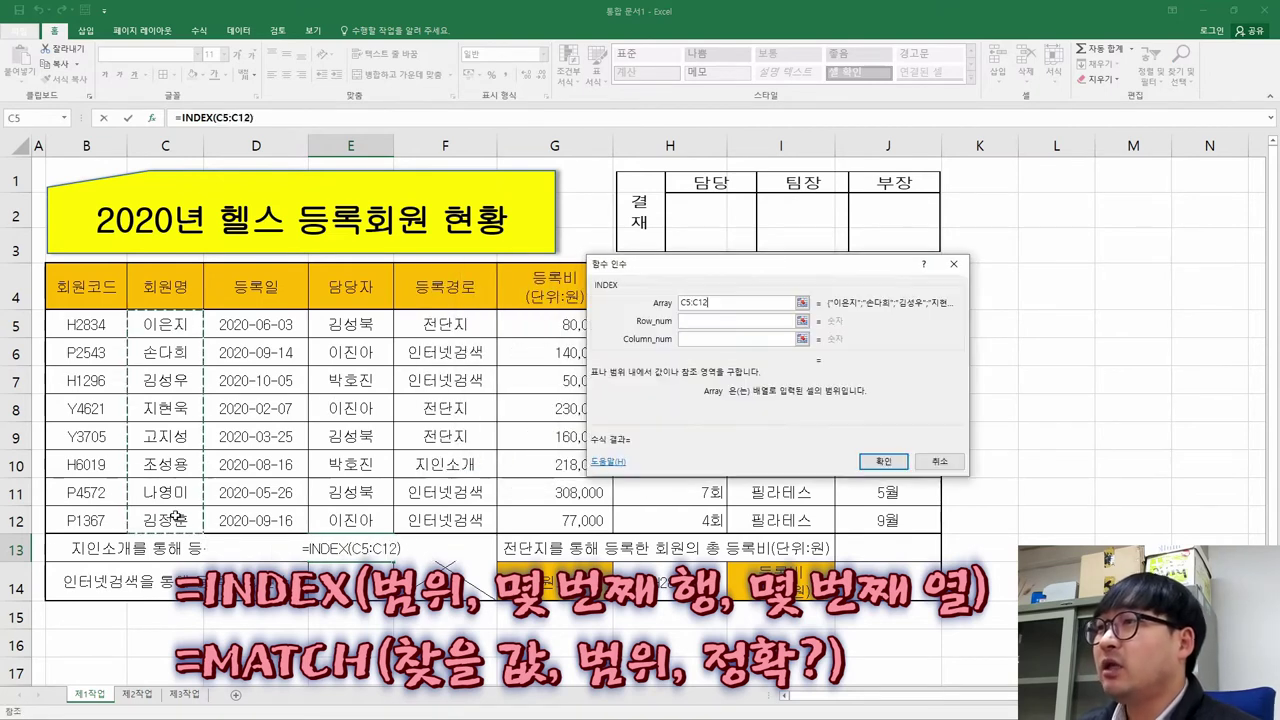
{"action": "left_click", "coordinate": [701, 320]}
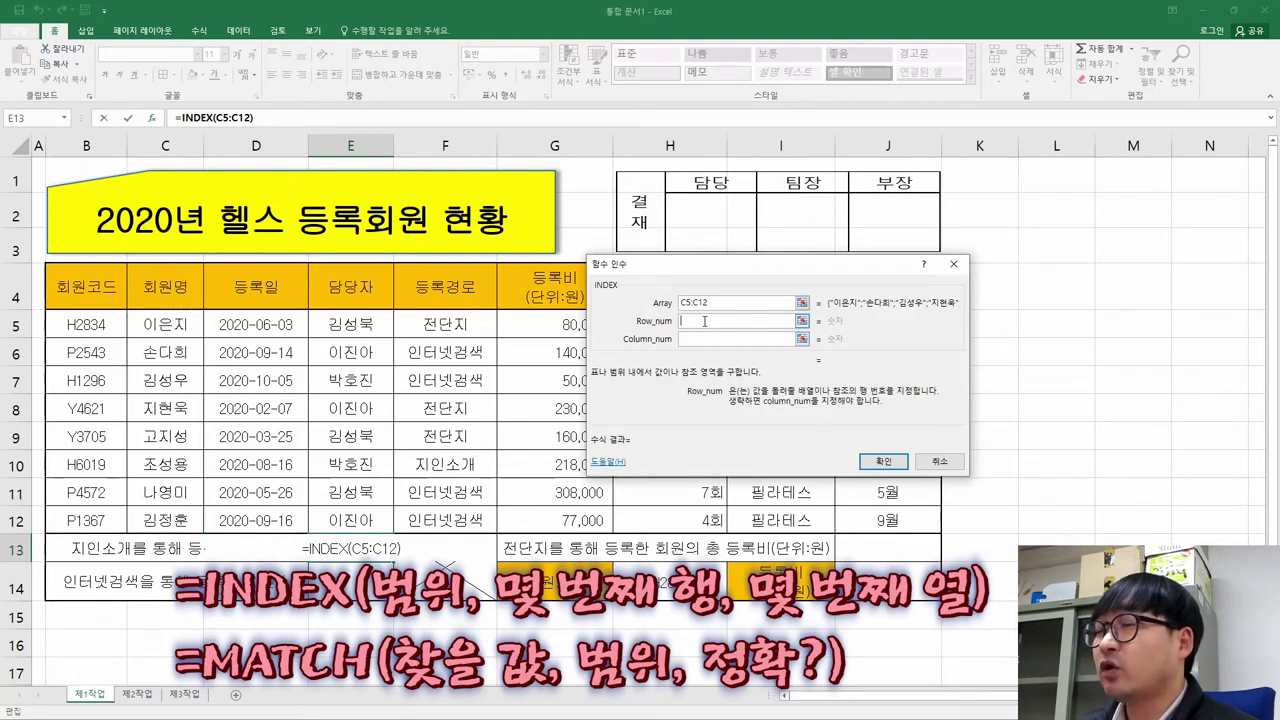
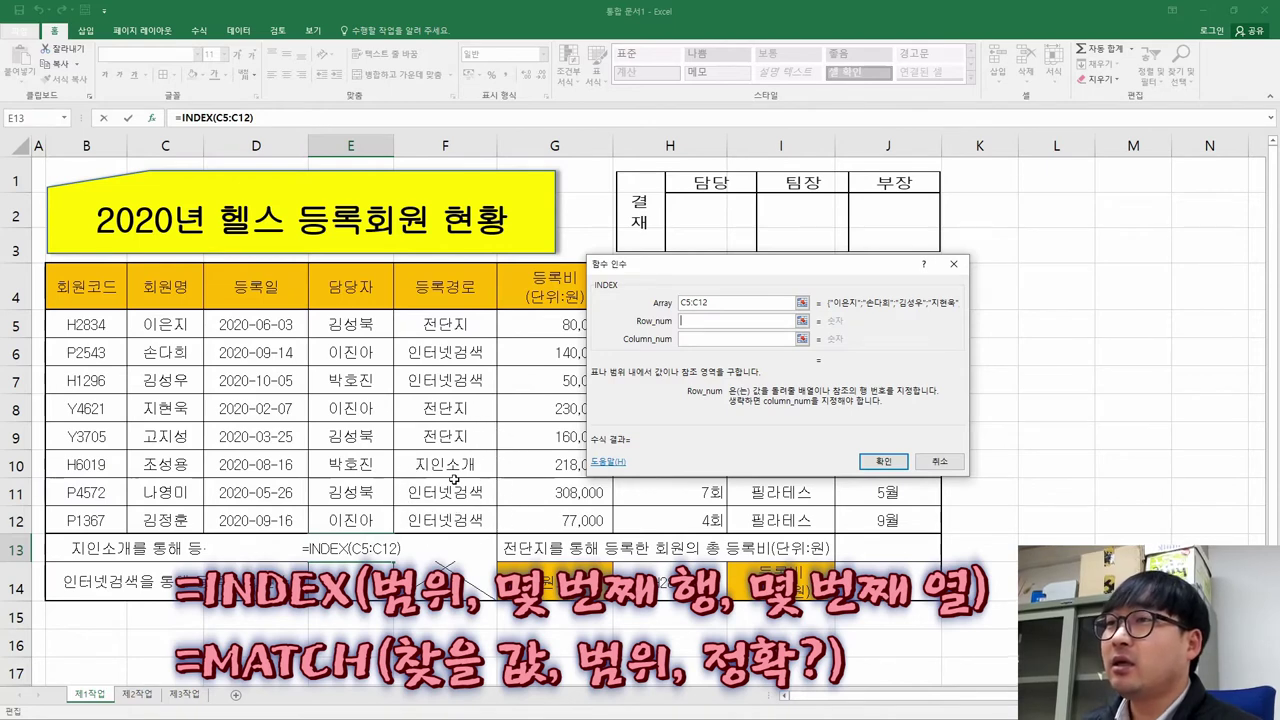
{"action": "left_click", "coordinate": [684, 319]}
{"action": "type", "text": "mat"}
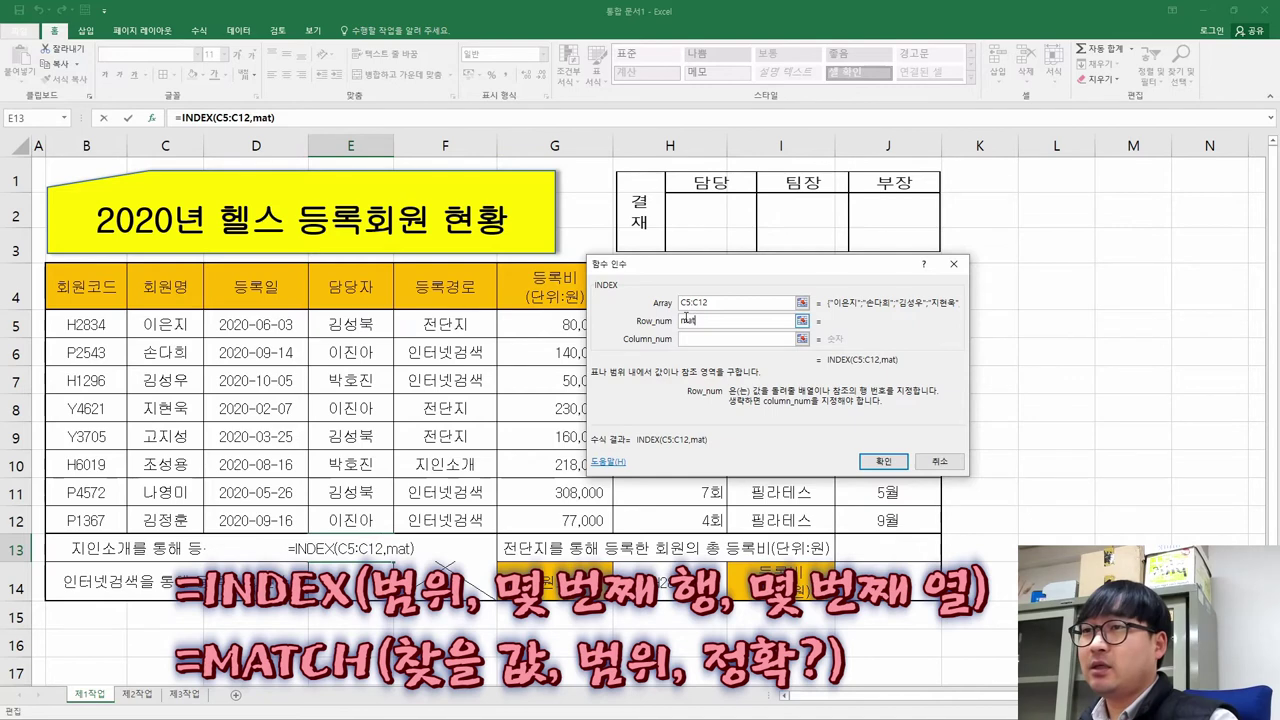
{"action": "key", "text": "BackSpace"}
{"action": "key", "text": "BackSpace"}
{"action": "key", "text": "BackSpace"}
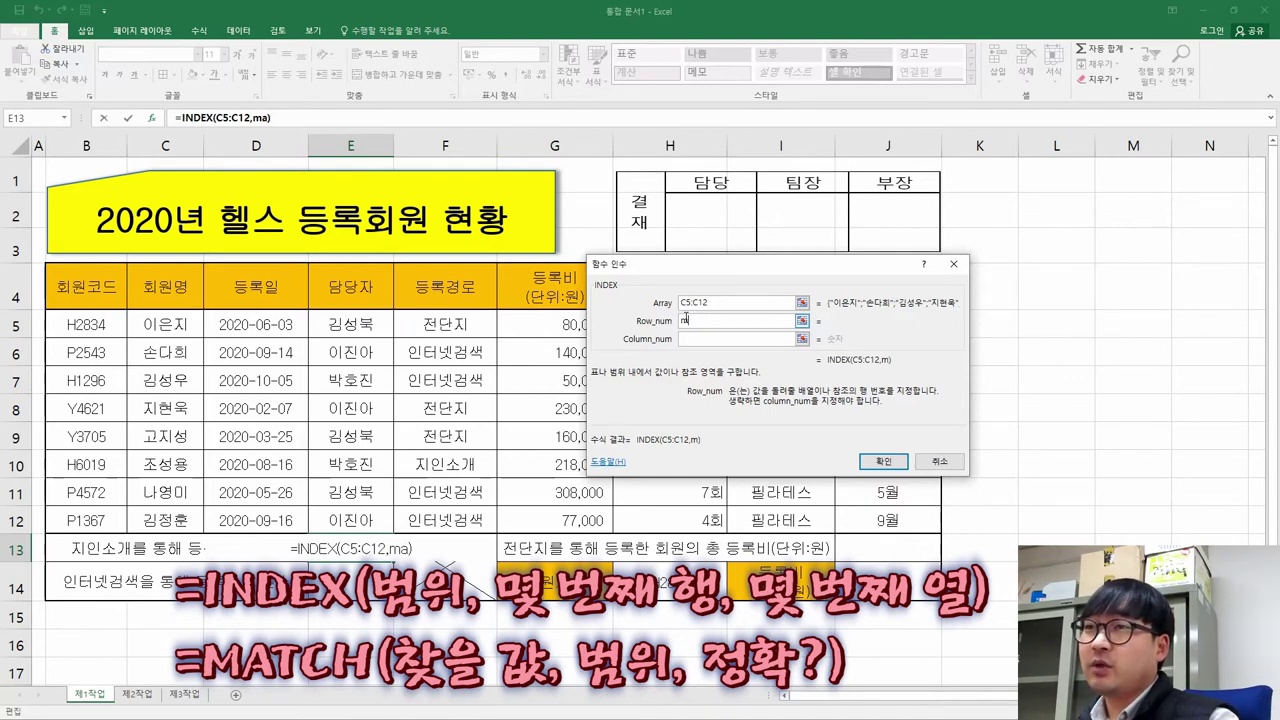
{"action": "left_click", "coordinate": [883, 460]}
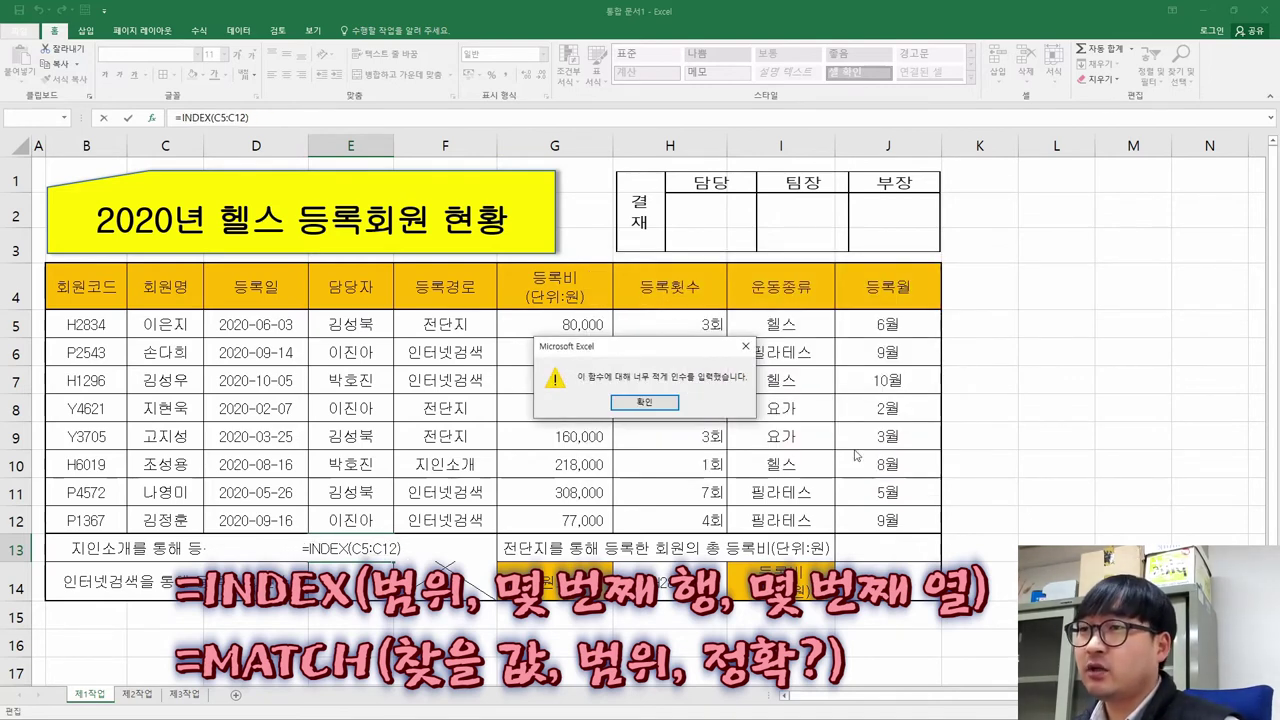
{"action": "left_click", "coordinate": [638, 406]}
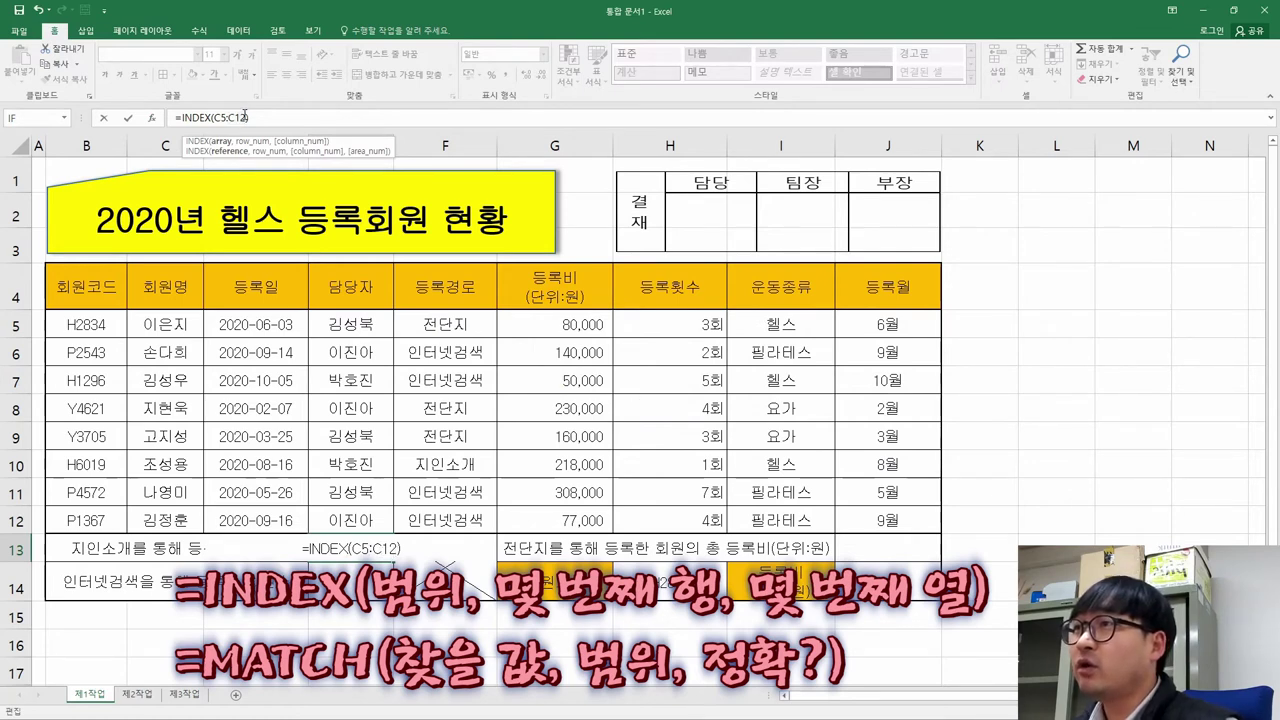
Nest a MATCH function as the row number of the INDEX formula in E13 and open the MATCH arguments.
{"action": "type", "text": ","}
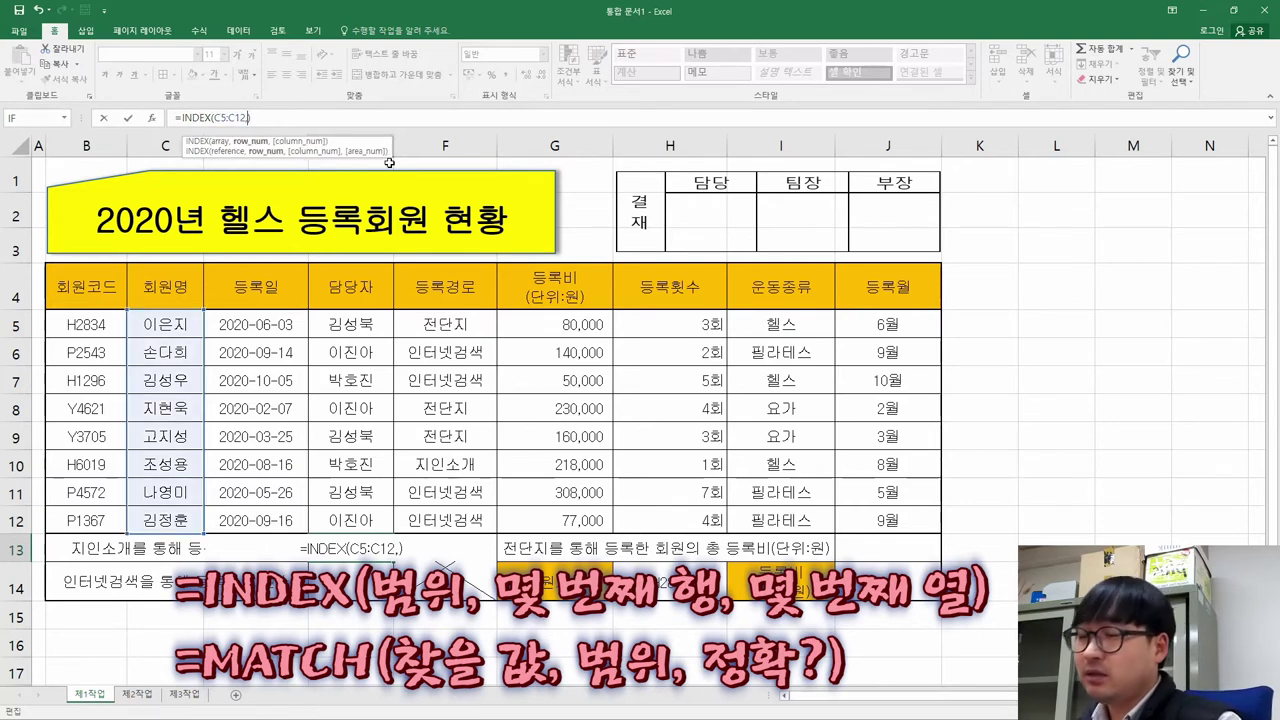
{"action": "type", "text": "m"}
{"action": "key", "text": "BackSpace"}
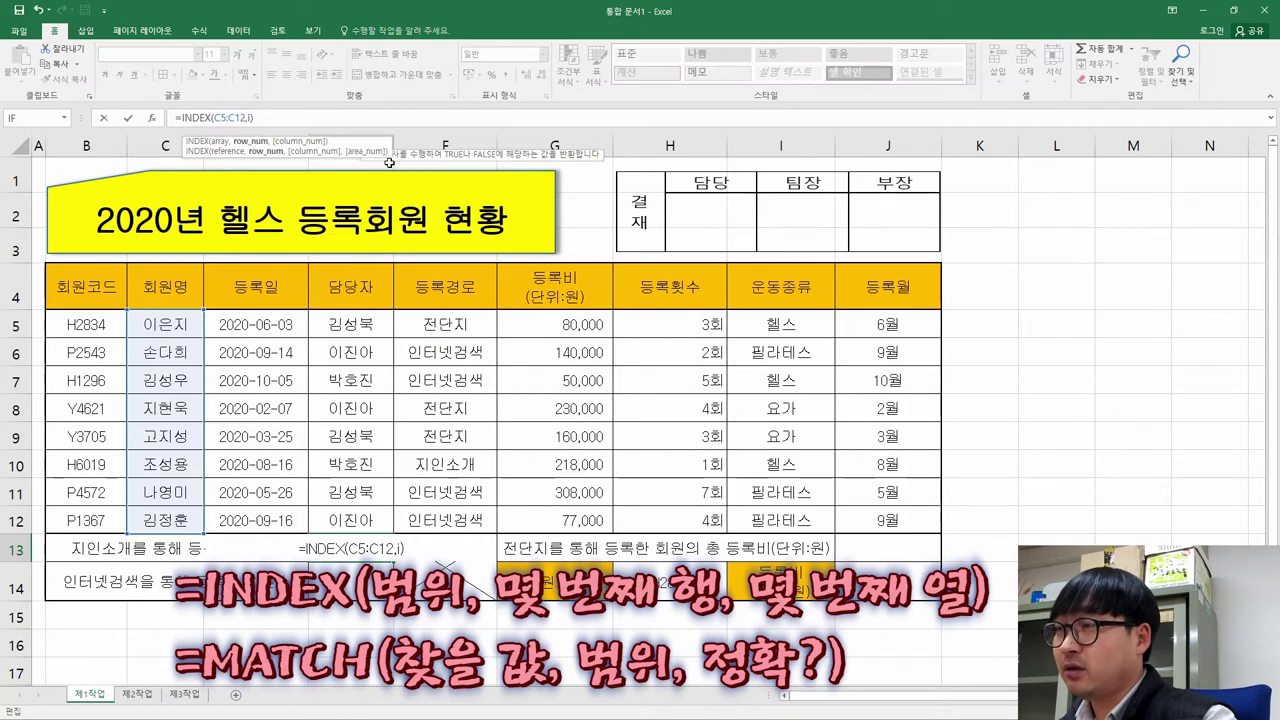
{"action": "type", "text": "ma"}
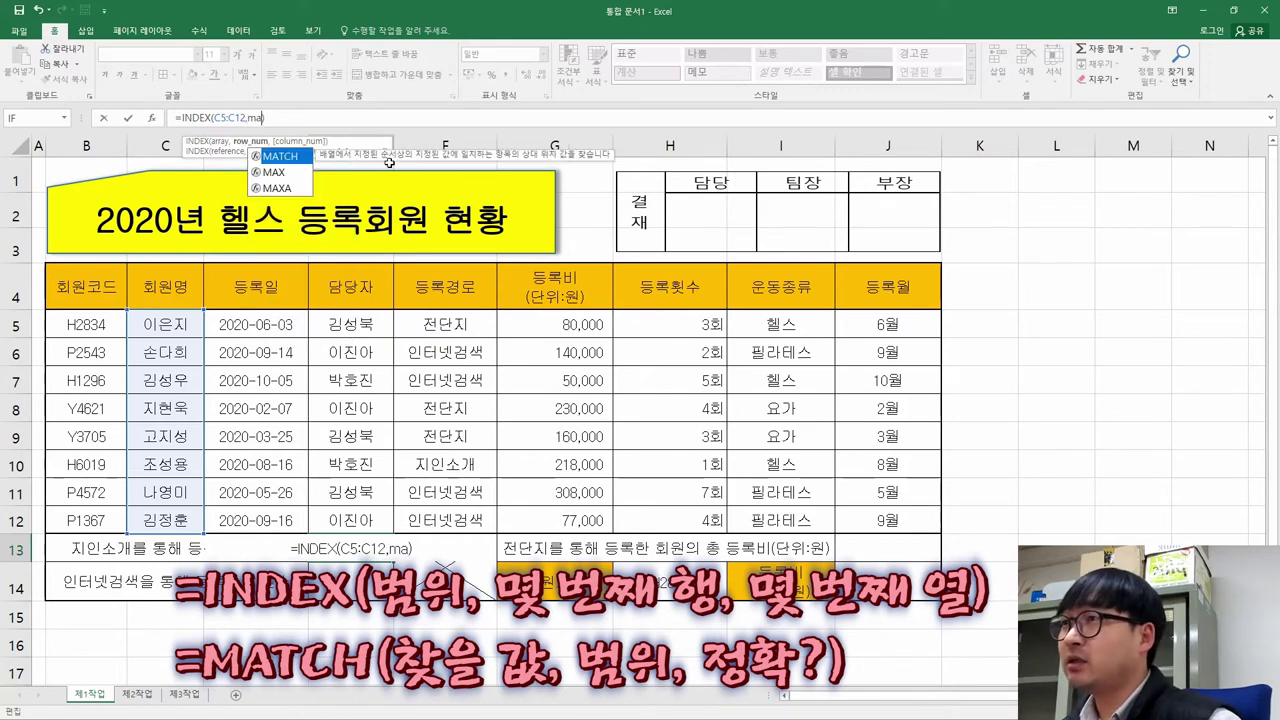
{"action": "double_click", "coordinate": [279, 156]}
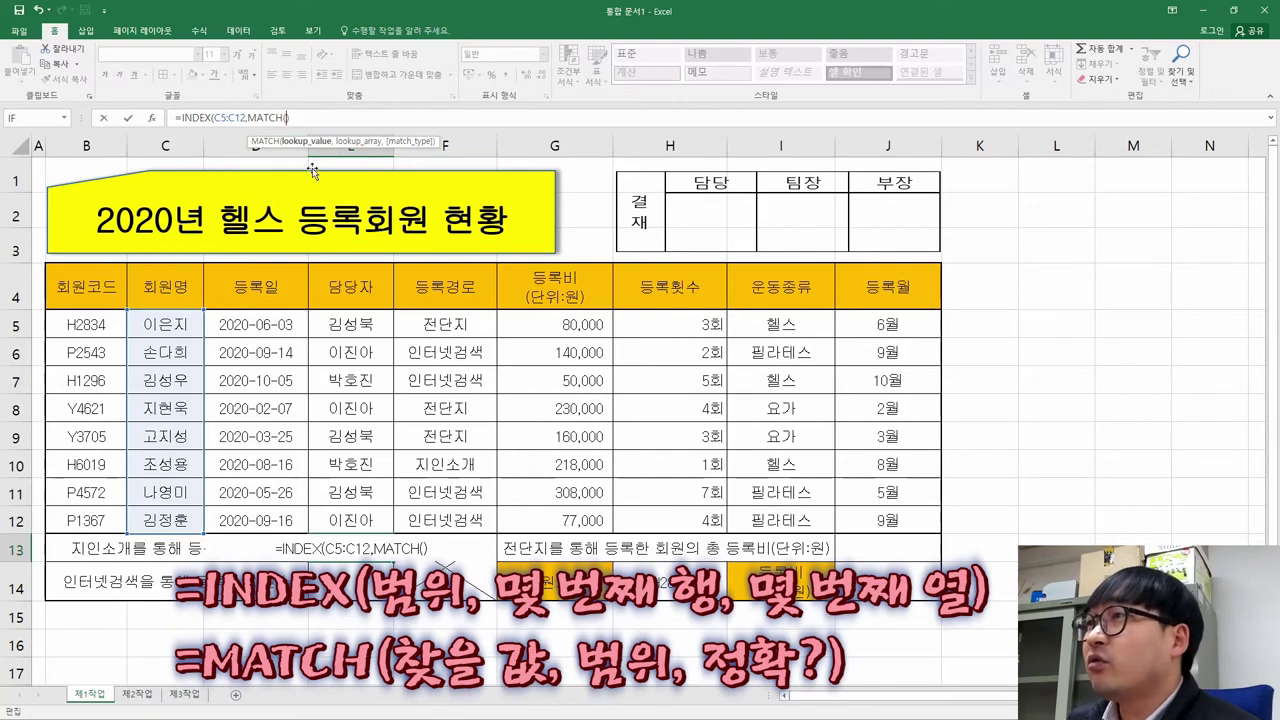
{"action": "left_click", "coordinate": [265, 118]}
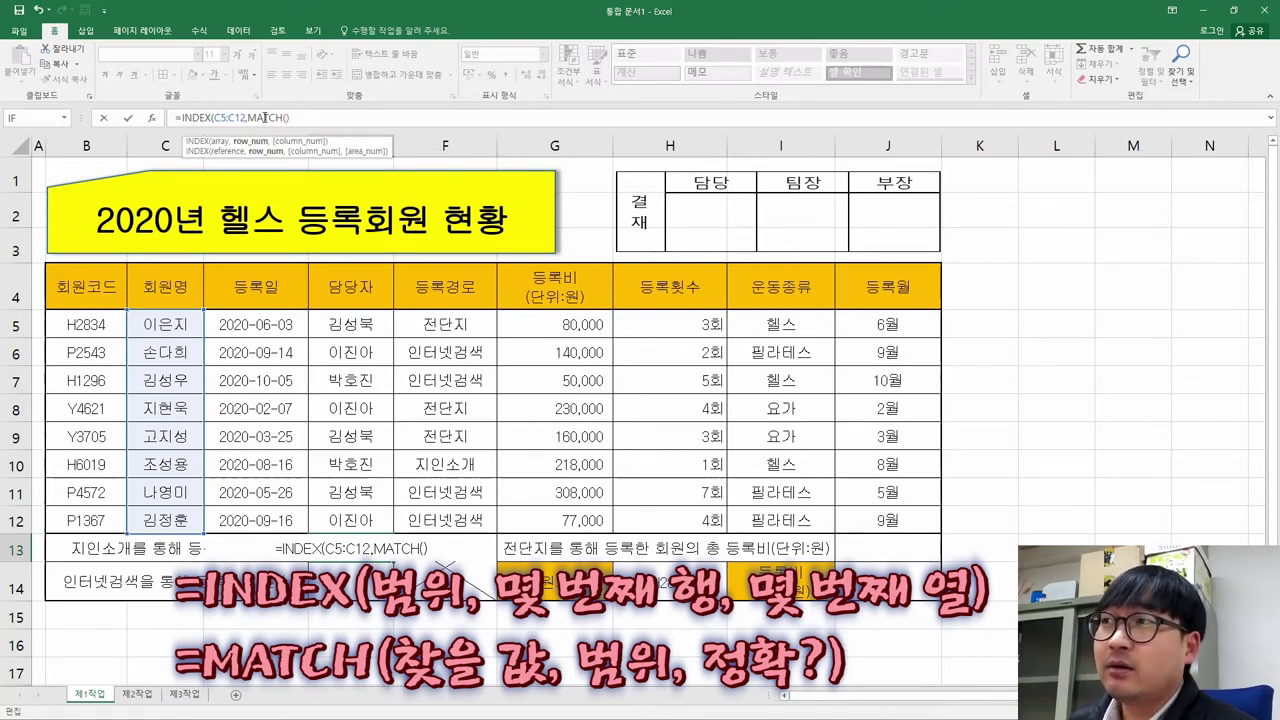
{"action": "left_click", "coordinate": [151, 118]}
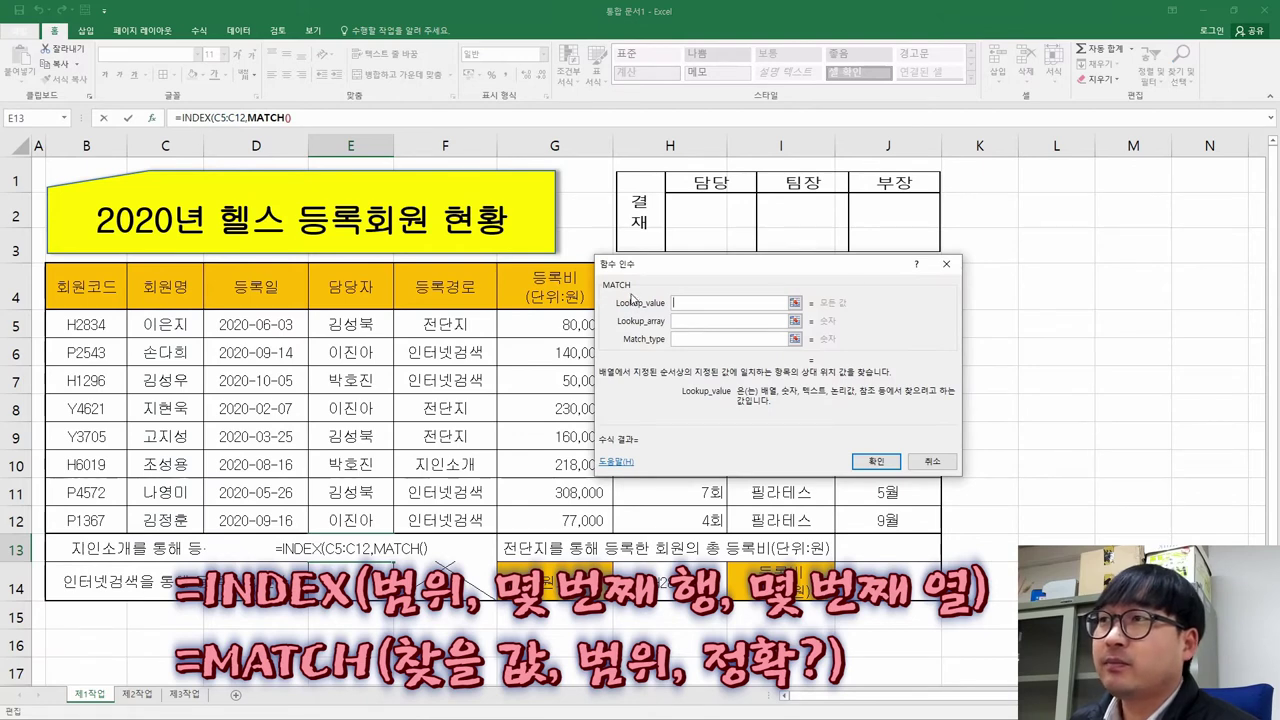
Set the MATCH lookup value to "지인소개" and the lookup array to F5:F12, and accept the formula with the closing parenthesis corrected.
{"action": "left_click_drag", "start_coordinate": [691, 270], "coordinate": [618, 292]}
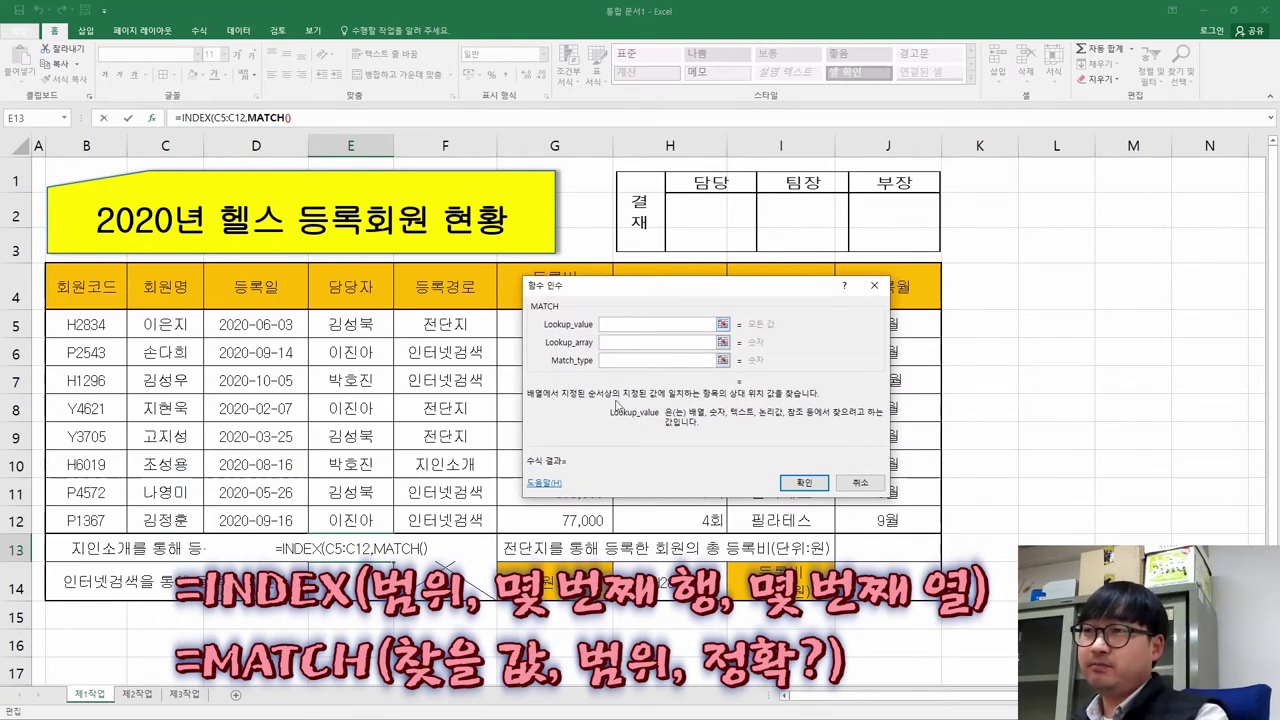
{"action": "type", "text": "\""}
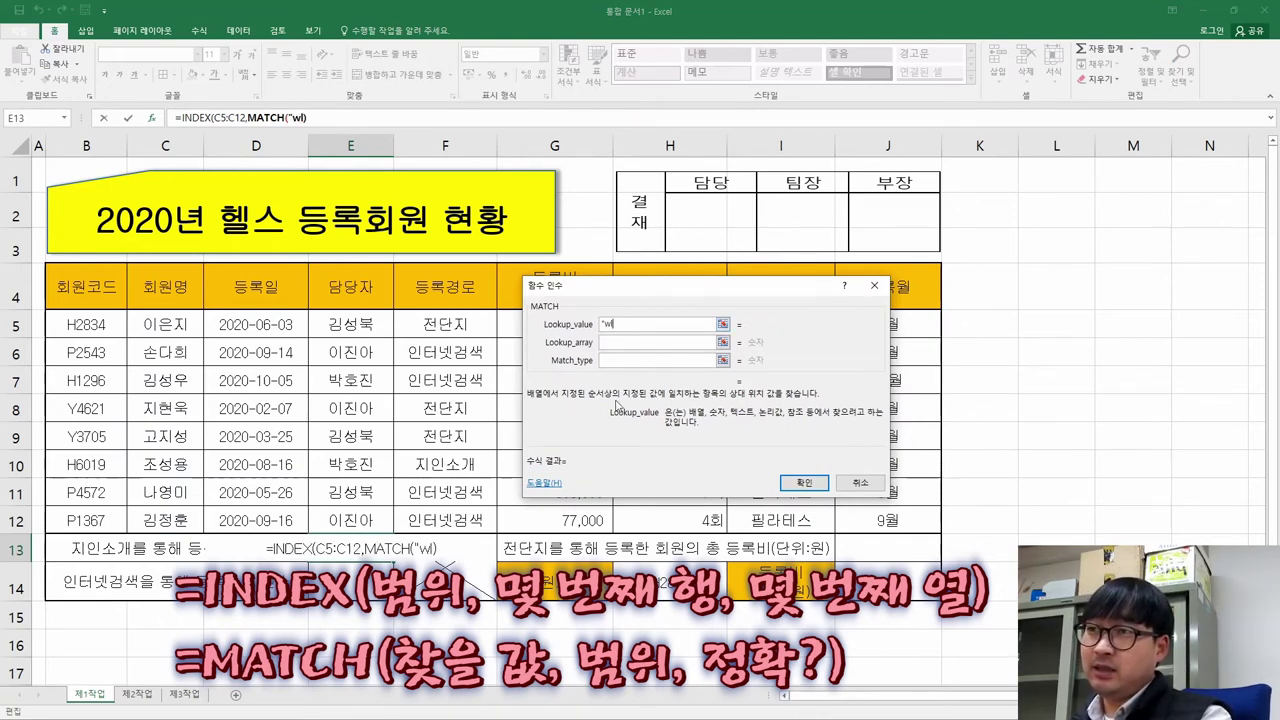
{"action": "type", "text": "지인"}
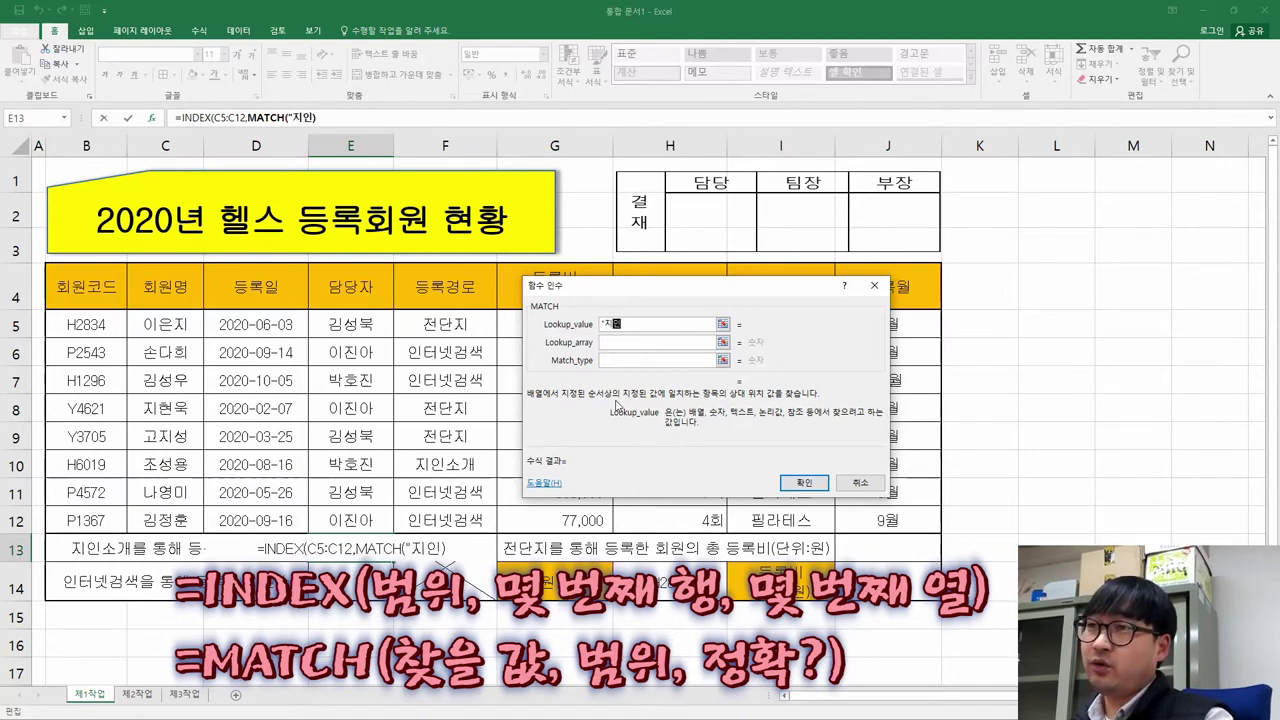
{"action": "type", "text": "소개\""}
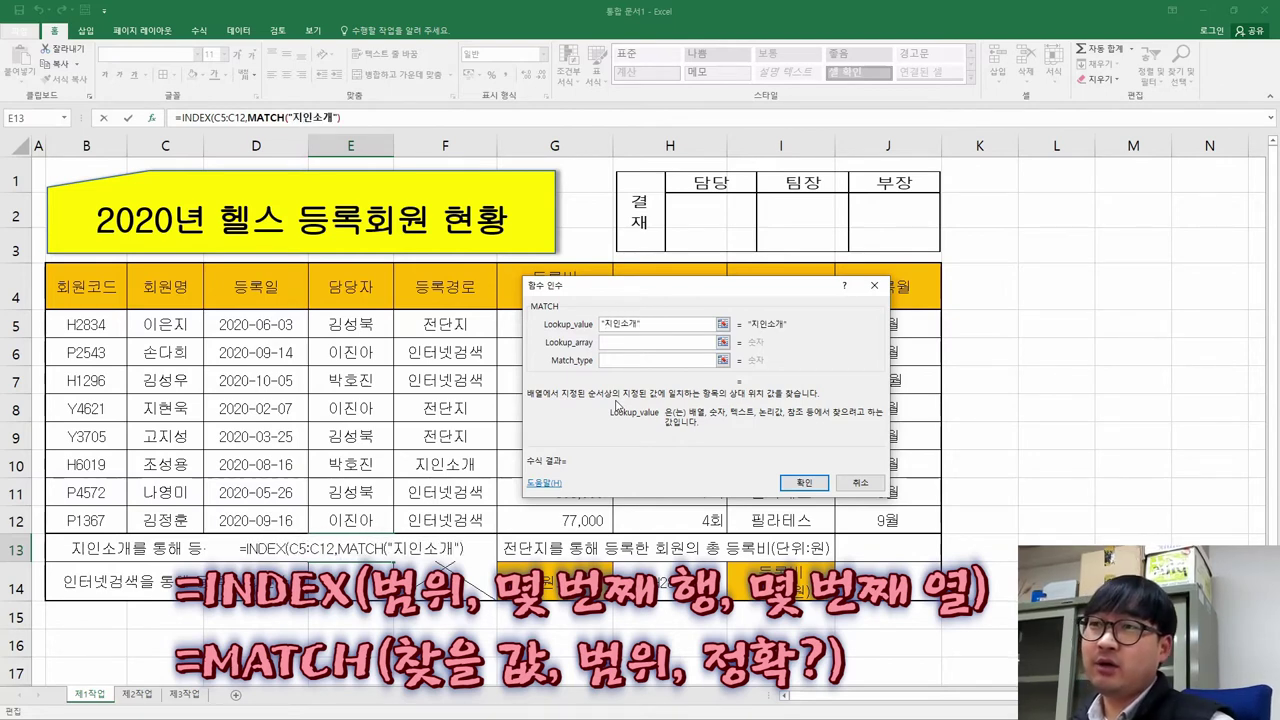
{"action": "left_click", "coordinate": [629, 343]}
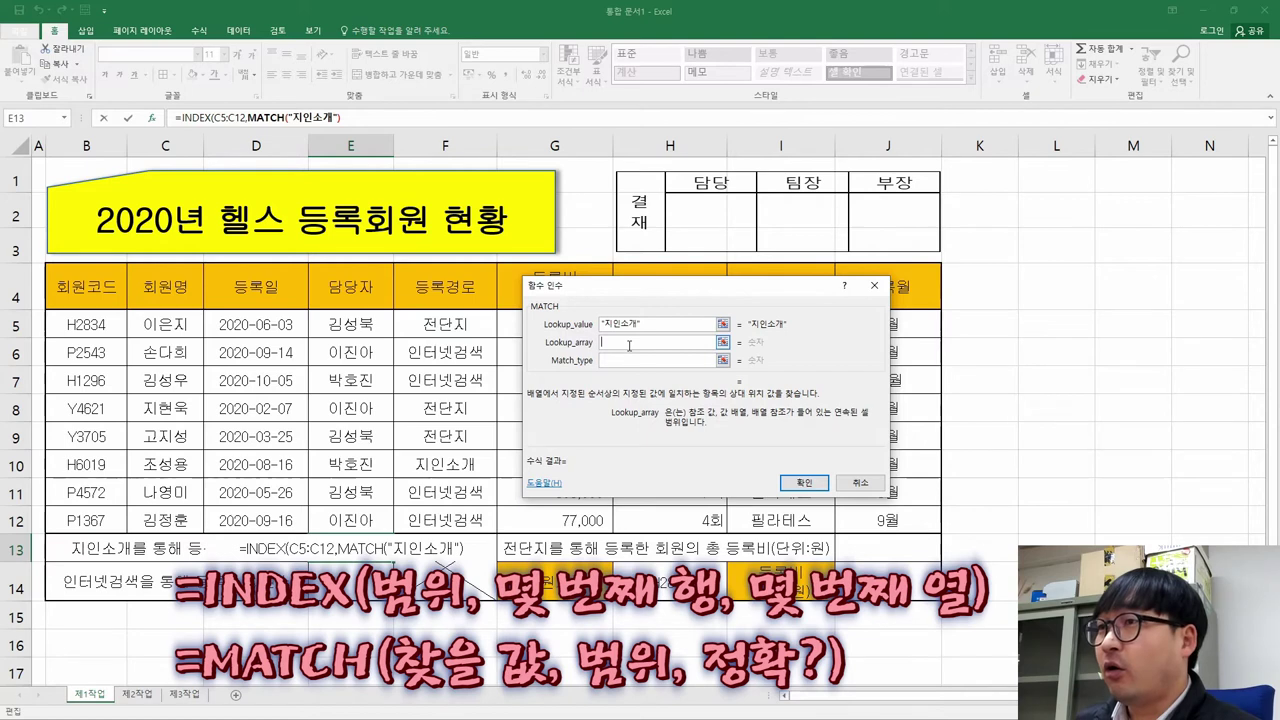
{"action": "left_click_drag", "start_coordinate": [458, 324], "coordinate": [452, 520]}
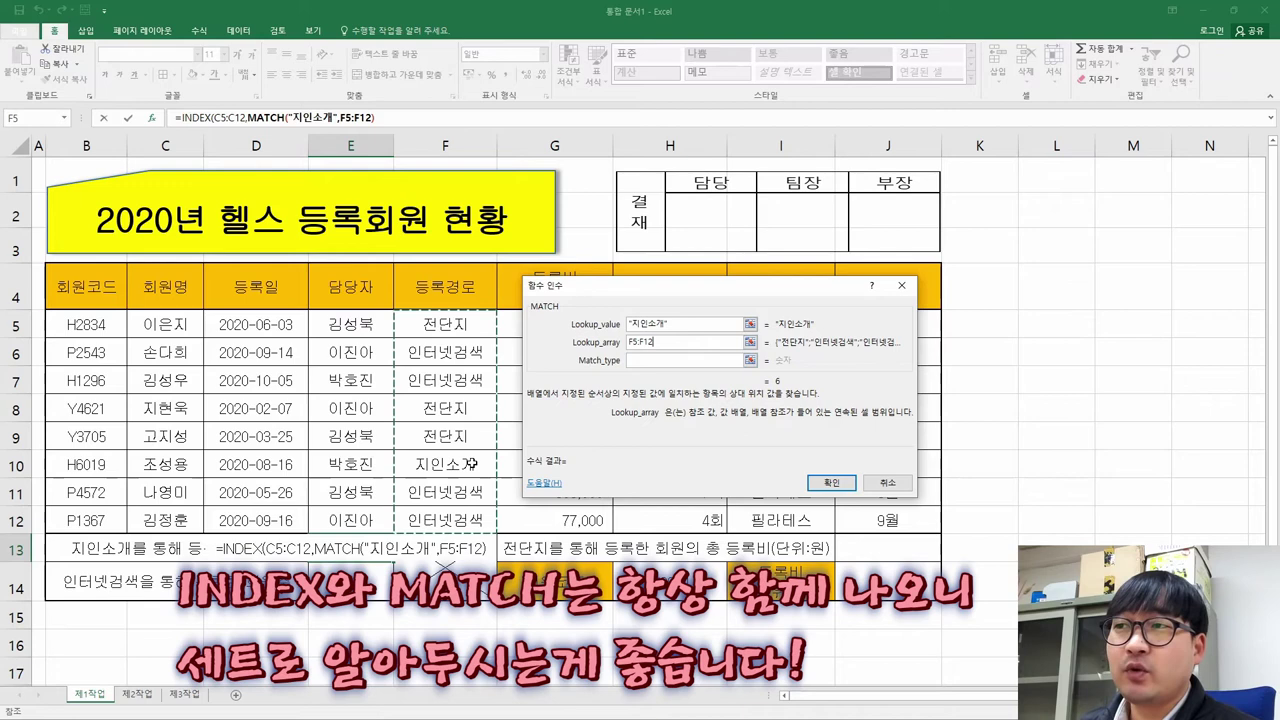
{"action": "left_click", "coordinate": [831, 483]}
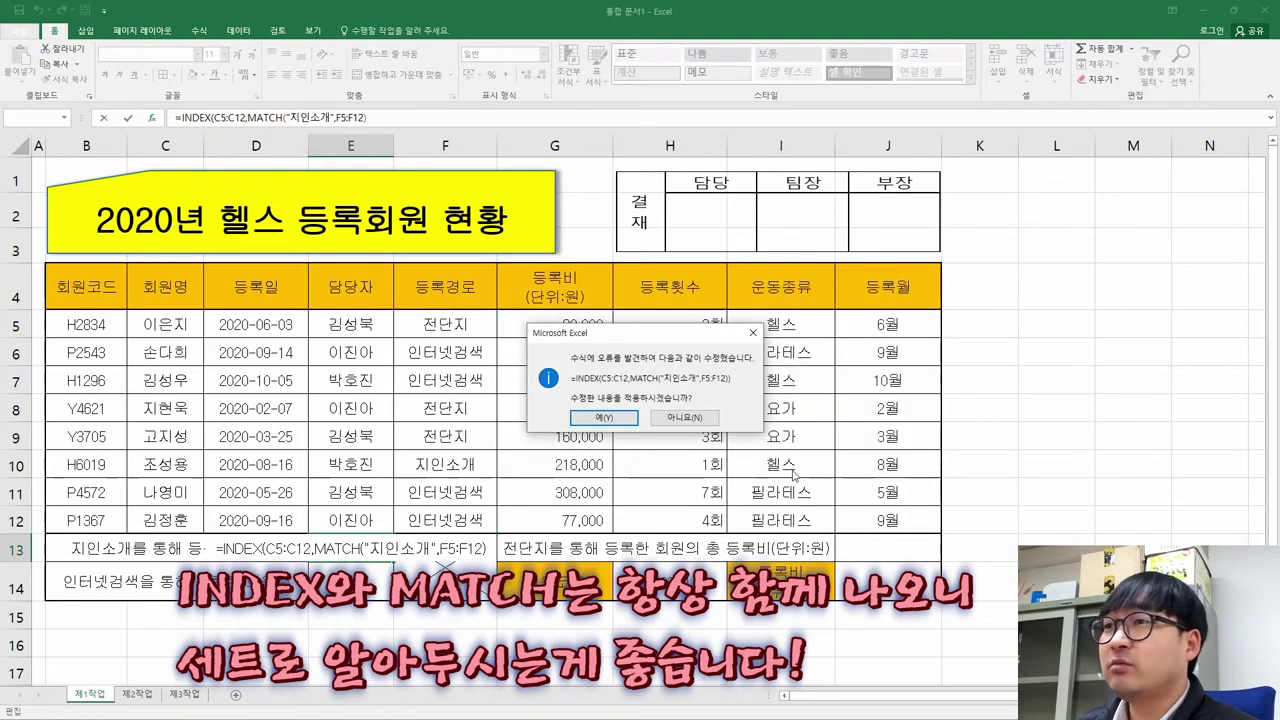
{"action": "left_click", "coordinate": [596, 414]}
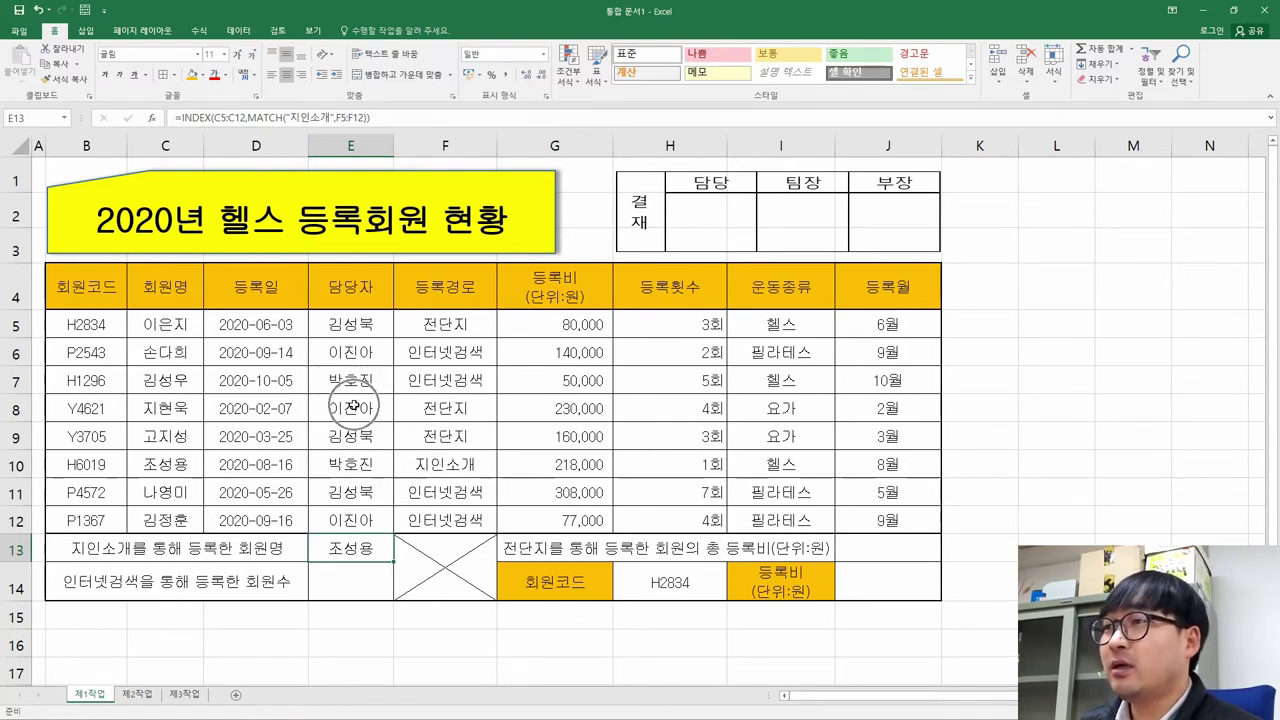
Replace the MATCH lookup text in E13 with a reference to cell F10, then review the completed formula.
{"action": "double_click", "coordinate": [358, 549]}
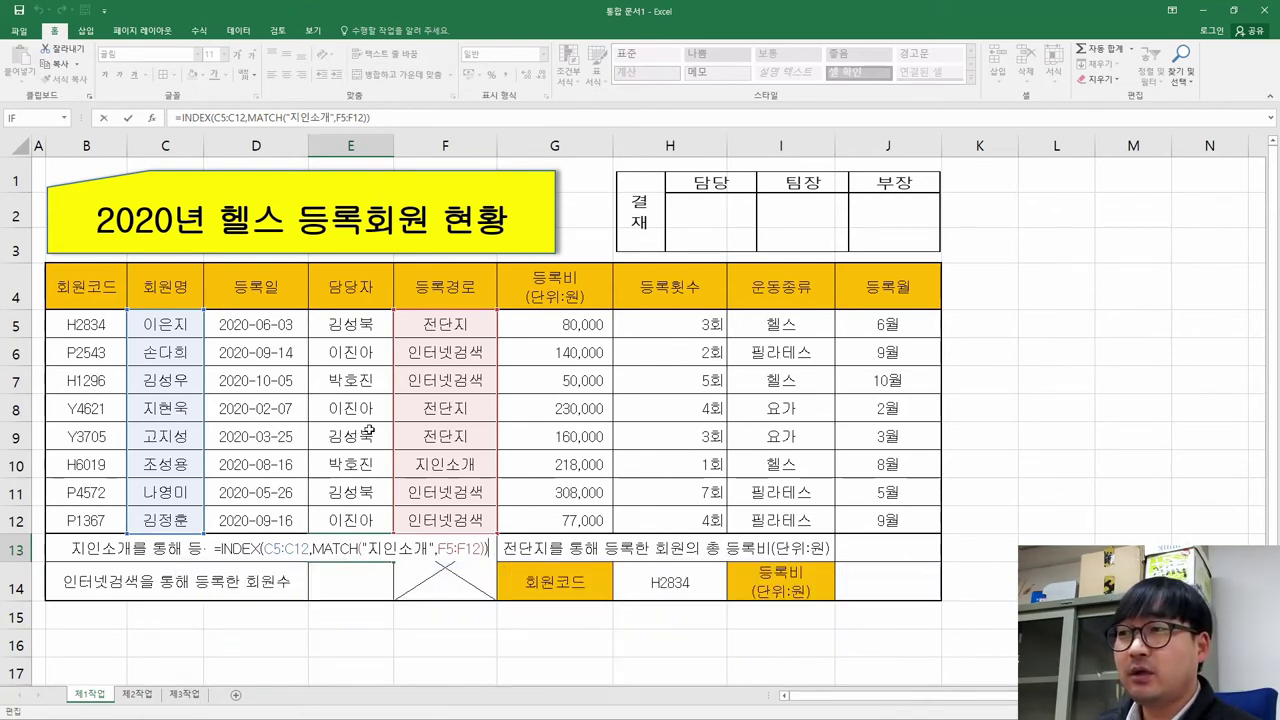
{"action": "left_click", "coordinate": [357, 549]}
{"action": "left_click", "coordinate": [151, 118]}
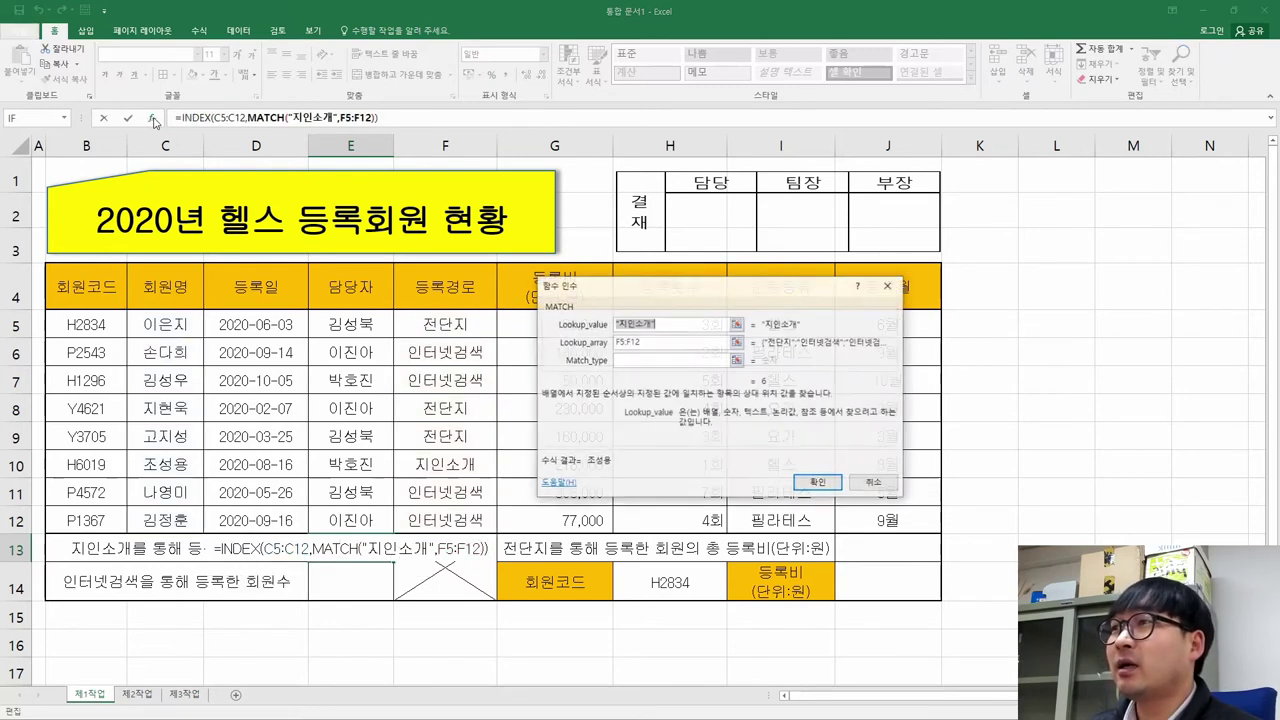
{"action": "left_click_drag", "start_coordinate": [651, 284], "coordinate": [689, 240]}
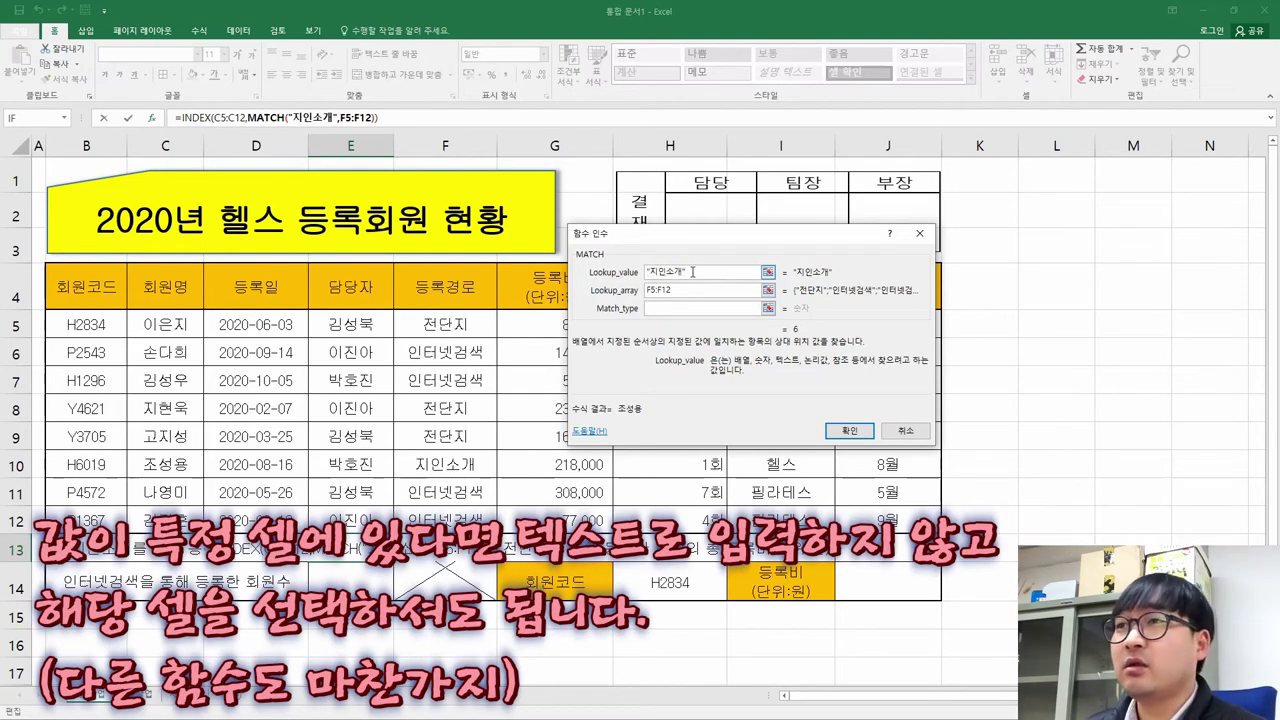
{"action": "key", "text": "BackSpace"}
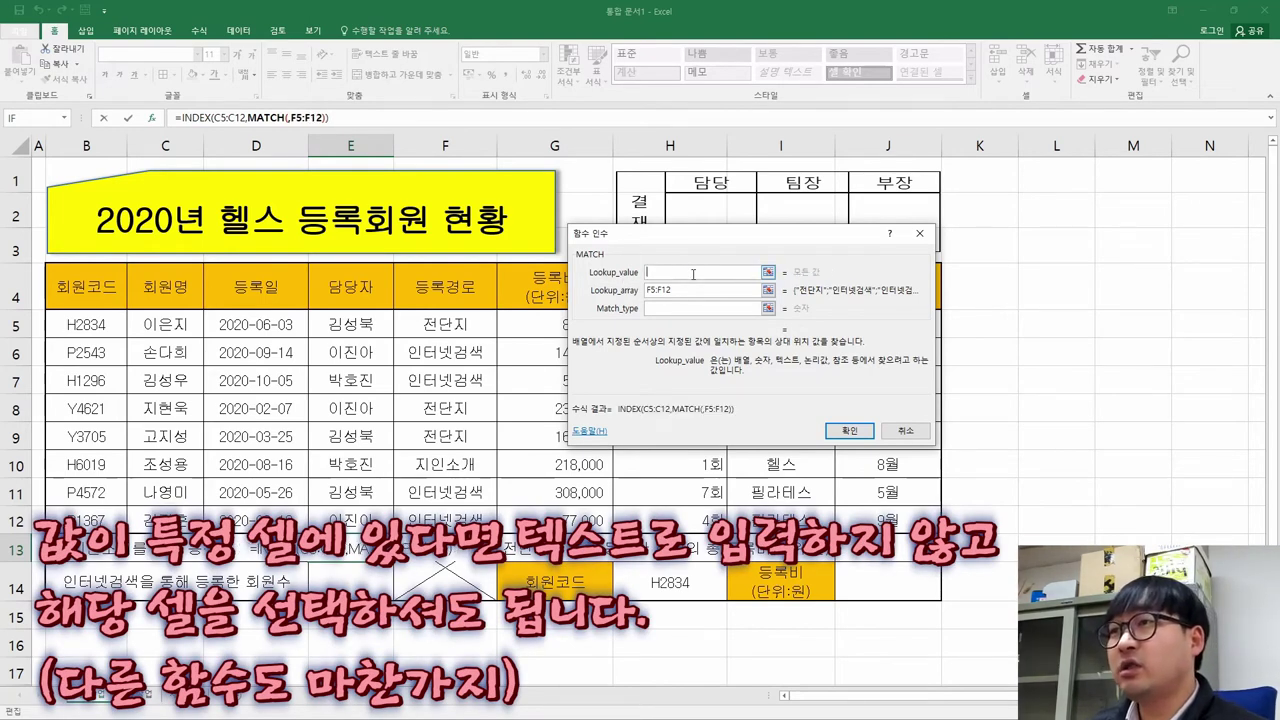
{"action": "left_click", "coordinate": [450, 465]}
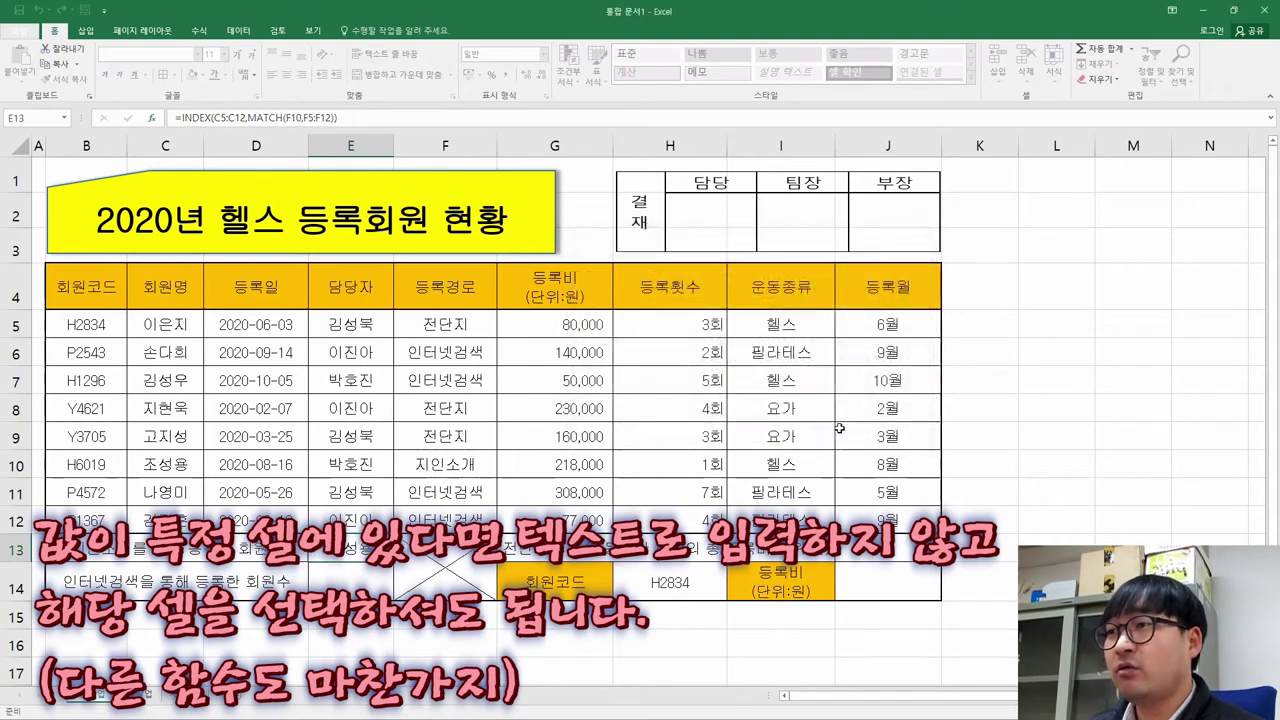
{"action": "left_click", "coordinate": [849, 430]}
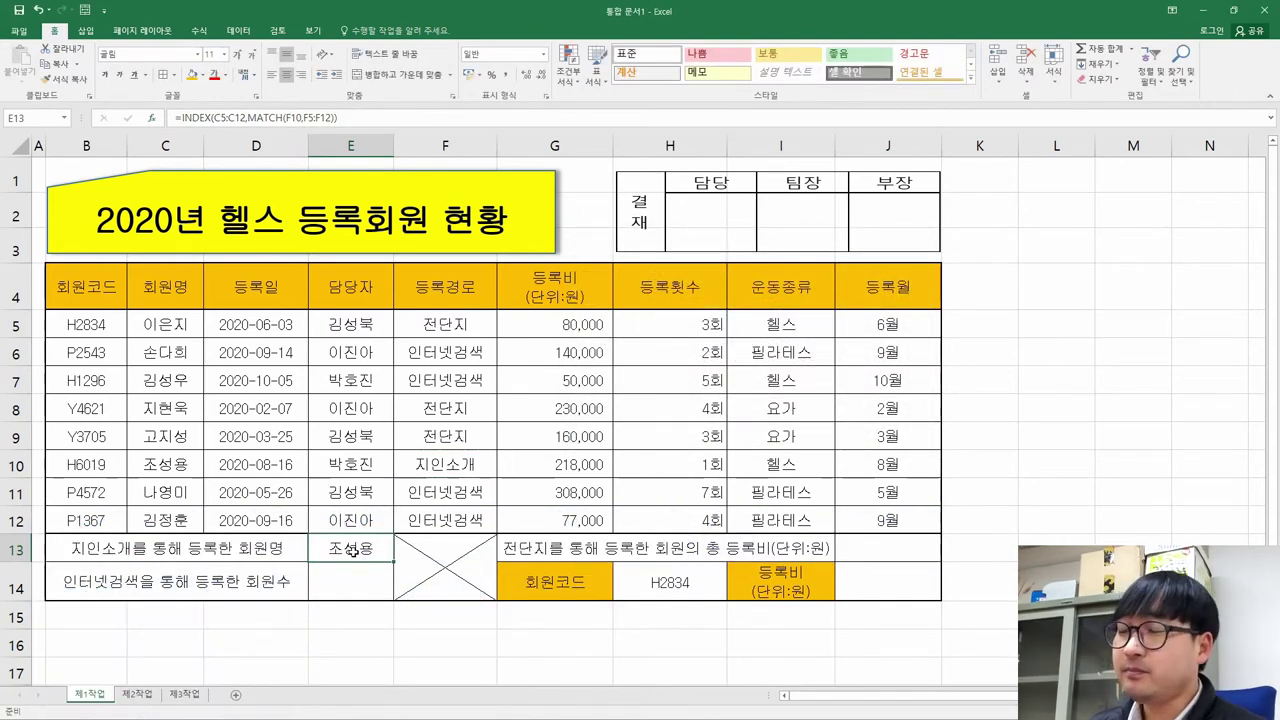
{"action": "key", "text": "F2"}
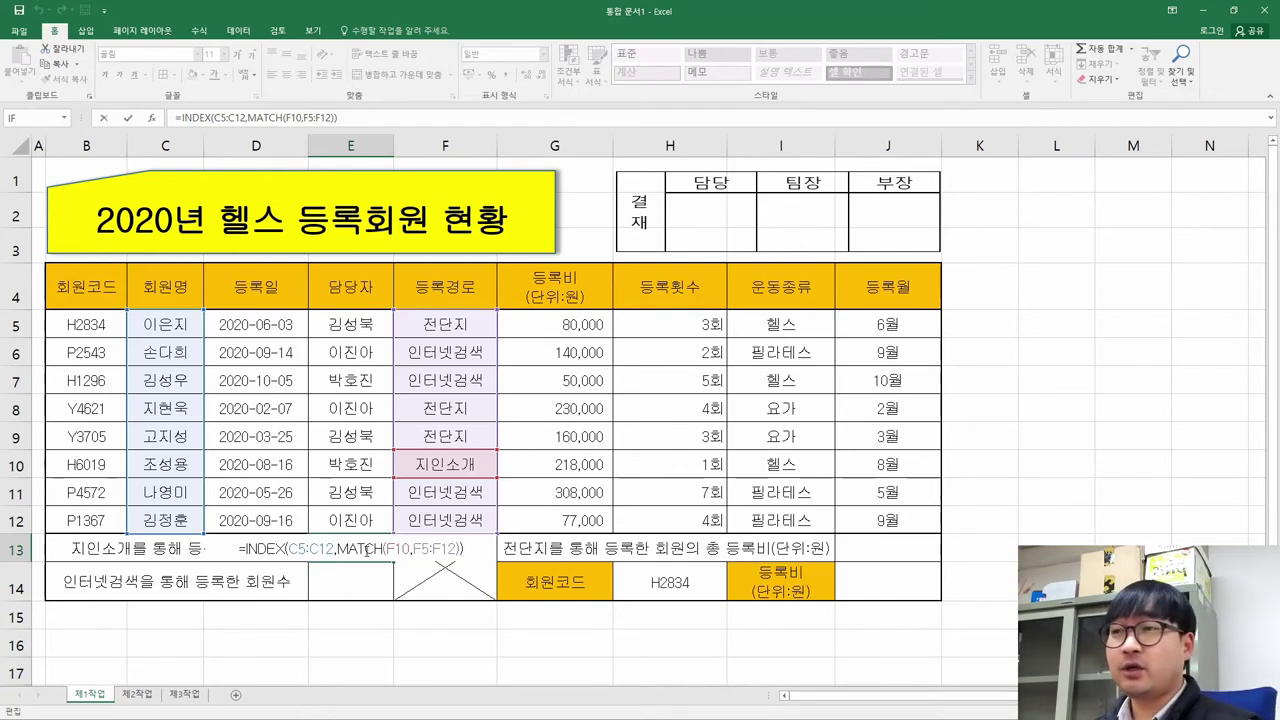
{"action": "key", "text": "Return"}
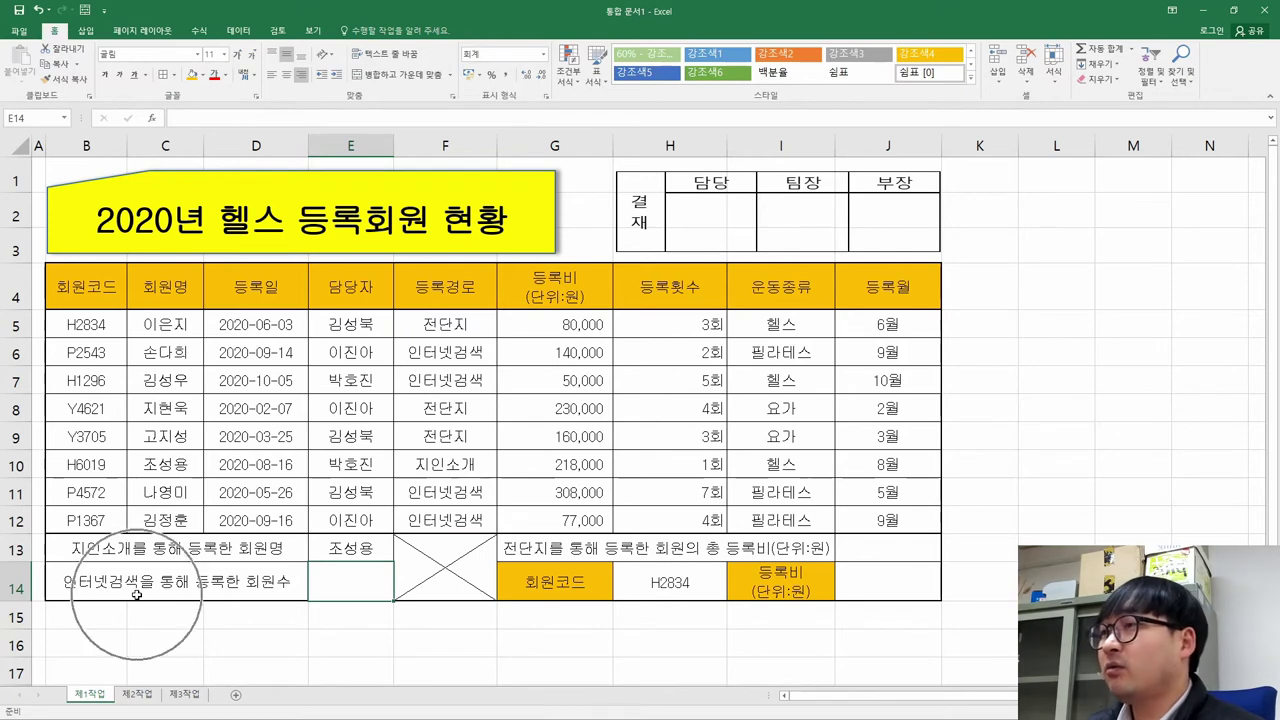
Switch to the exam PDF, strike through task (3), and check the COUNTIF requirement of task (4).
{"action": "key", "text": "alt+Tab"}
{"action": "left_click_drag", "start_coordinate": [133, 350], "coordinate": [1102, 348]}
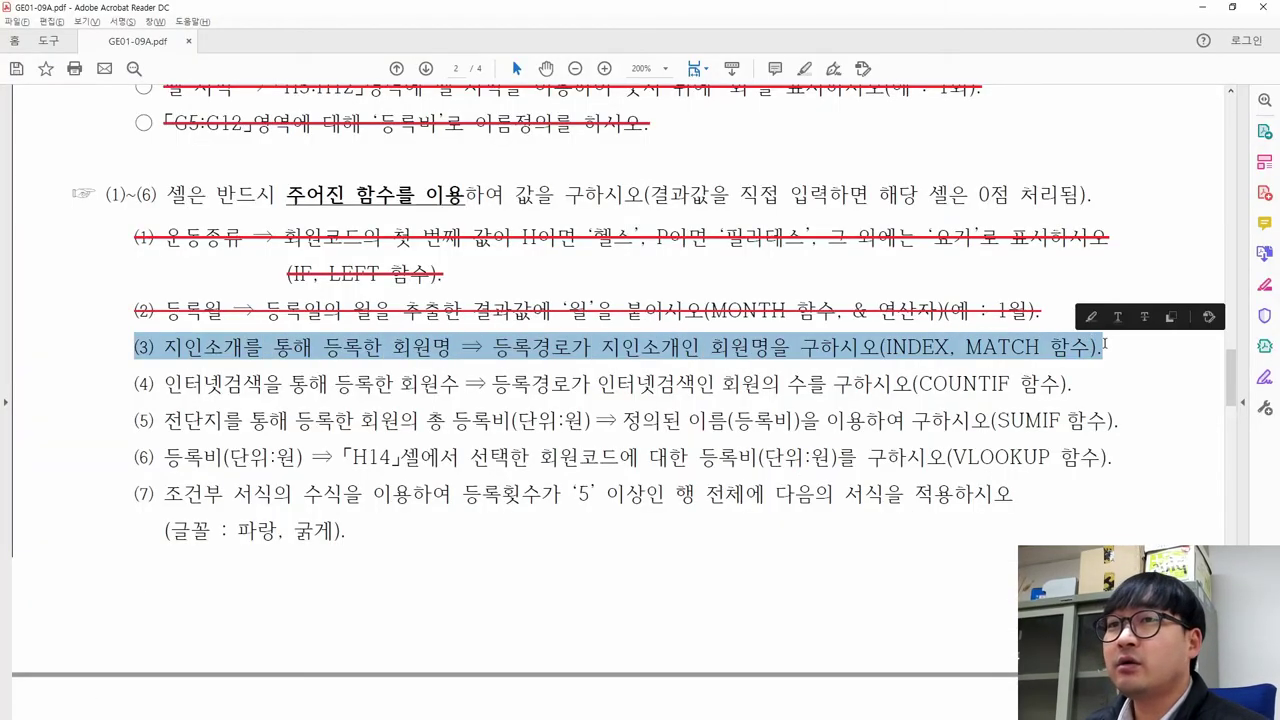
{"action": "left_click", "coordinate": [1124, 318]}
{"action": "left_click_drag", "start_coordinate": [134, 388], "coordinate": [1011, 403]}
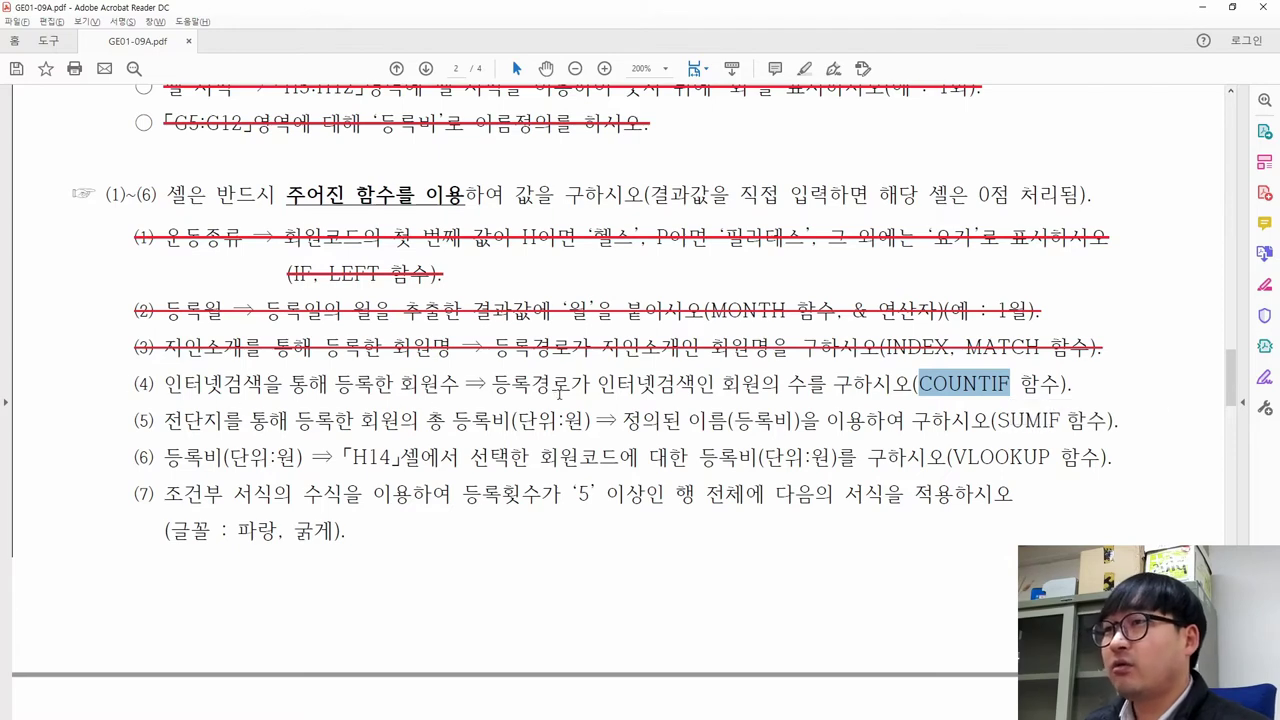
Switch to the Excel workbook, check the 인터넷검색 entries in the 등록경로 column, and start a COUNTIF formula in E14.
{"action": "key", "text": "alt+Tab"}
{"action": "left_click_drag", "start_coordinate": [468, 358], "coordinate": [462, 382]}
{"action": "left_click_drag", "start_coordinate": [458, 490], "coordinate": [460, 515]}
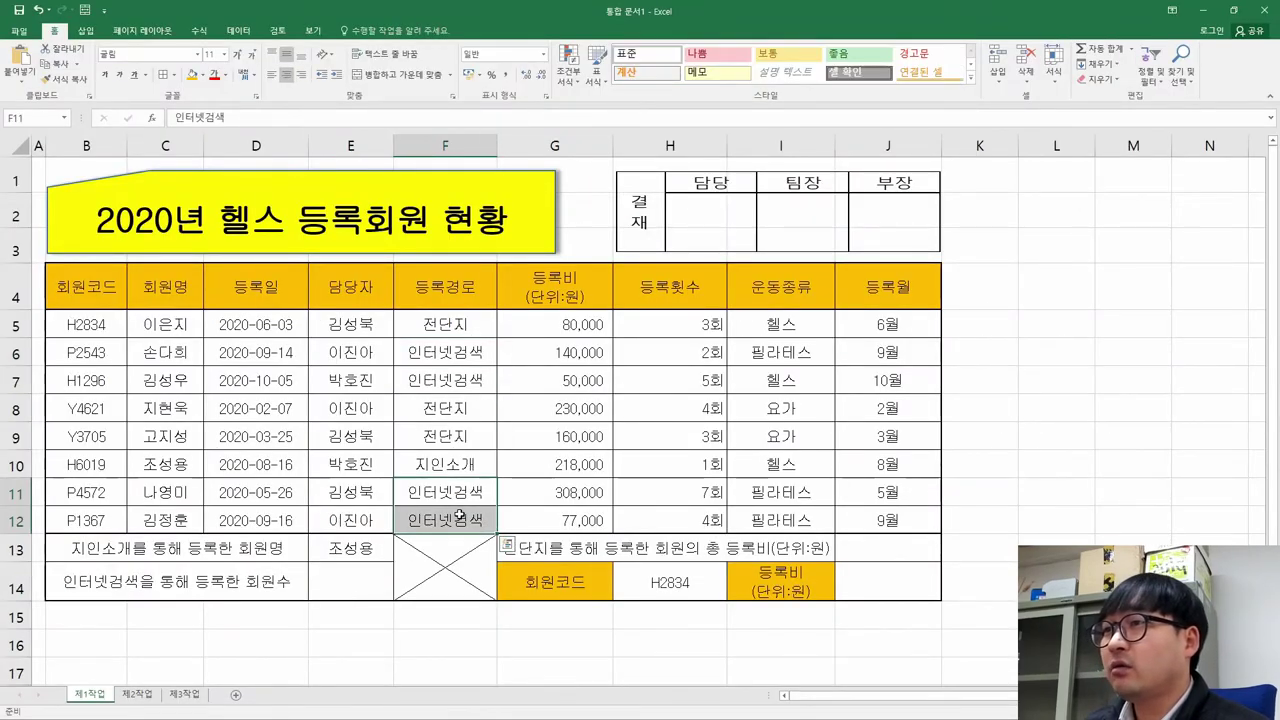
{"action": "left_click_drag", "start_coordinate": [474, 354], "coordinate": [476, 378]}
{"action": "left_click_drag", "start_coordinate": [460, 490], "coordinate": [460, 515]}
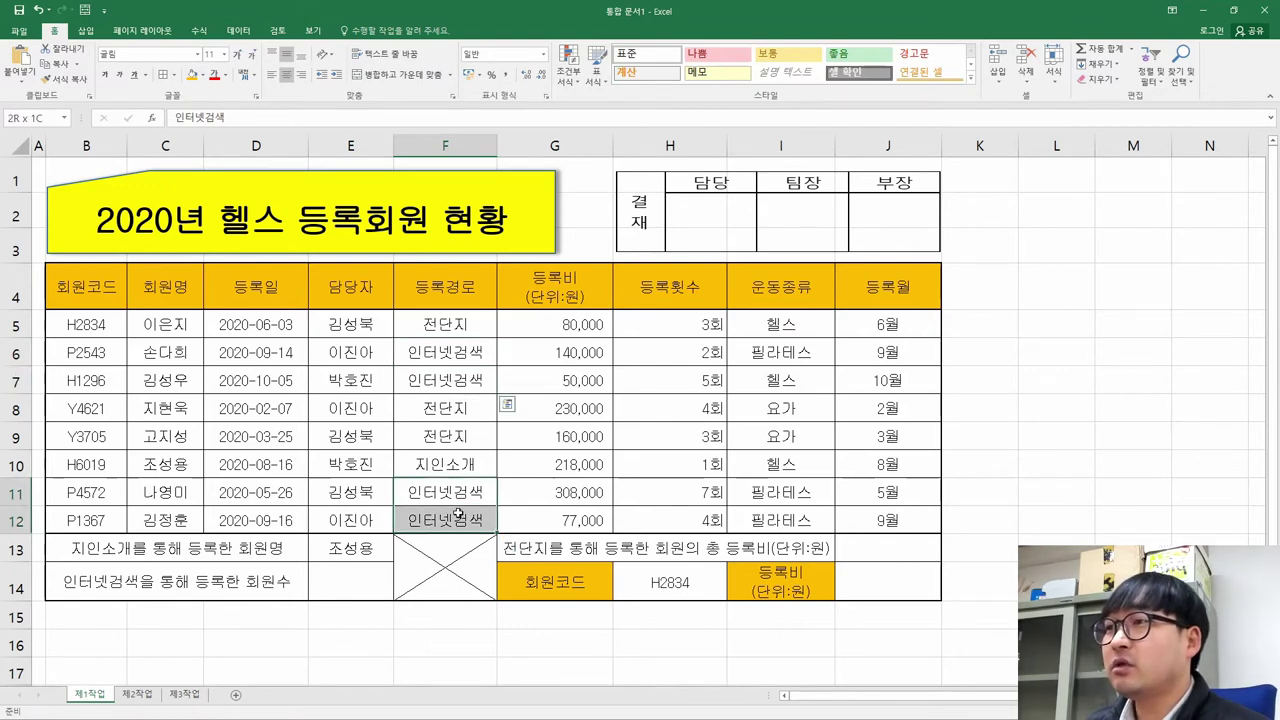
{"action": "left_click", "coordinate": [364, 581]}
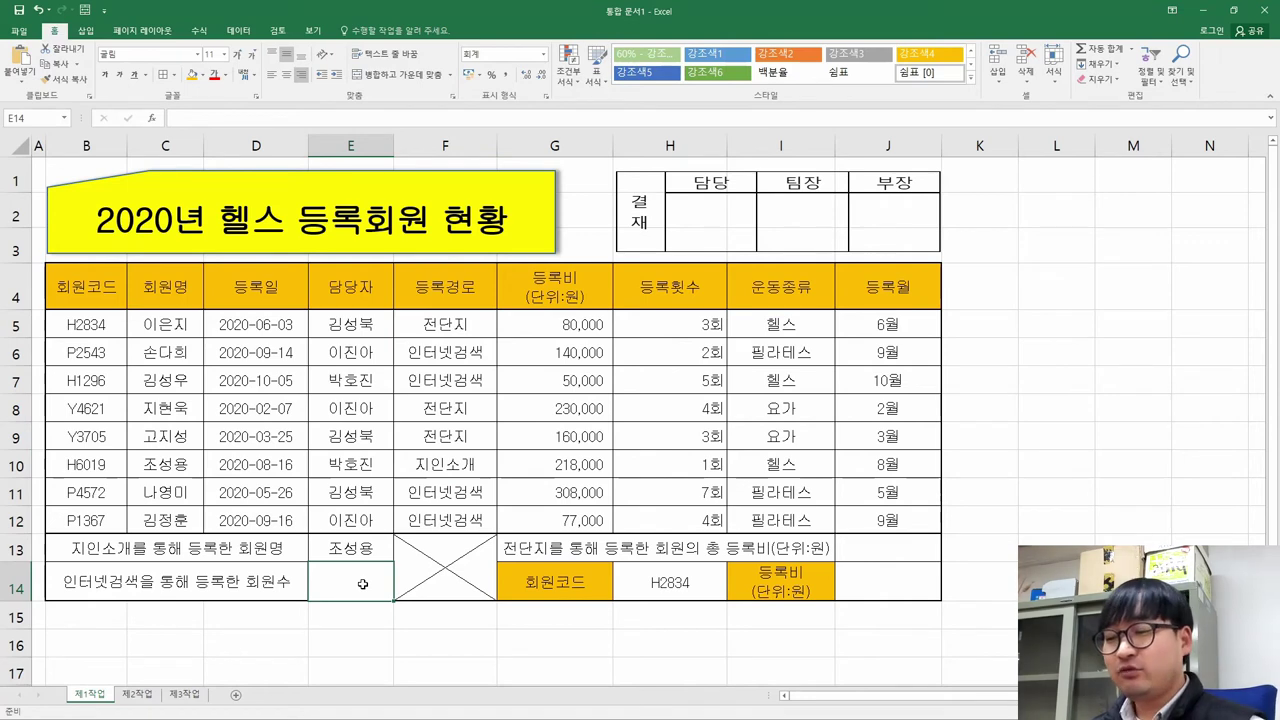
{"action": "type", "text": "="}
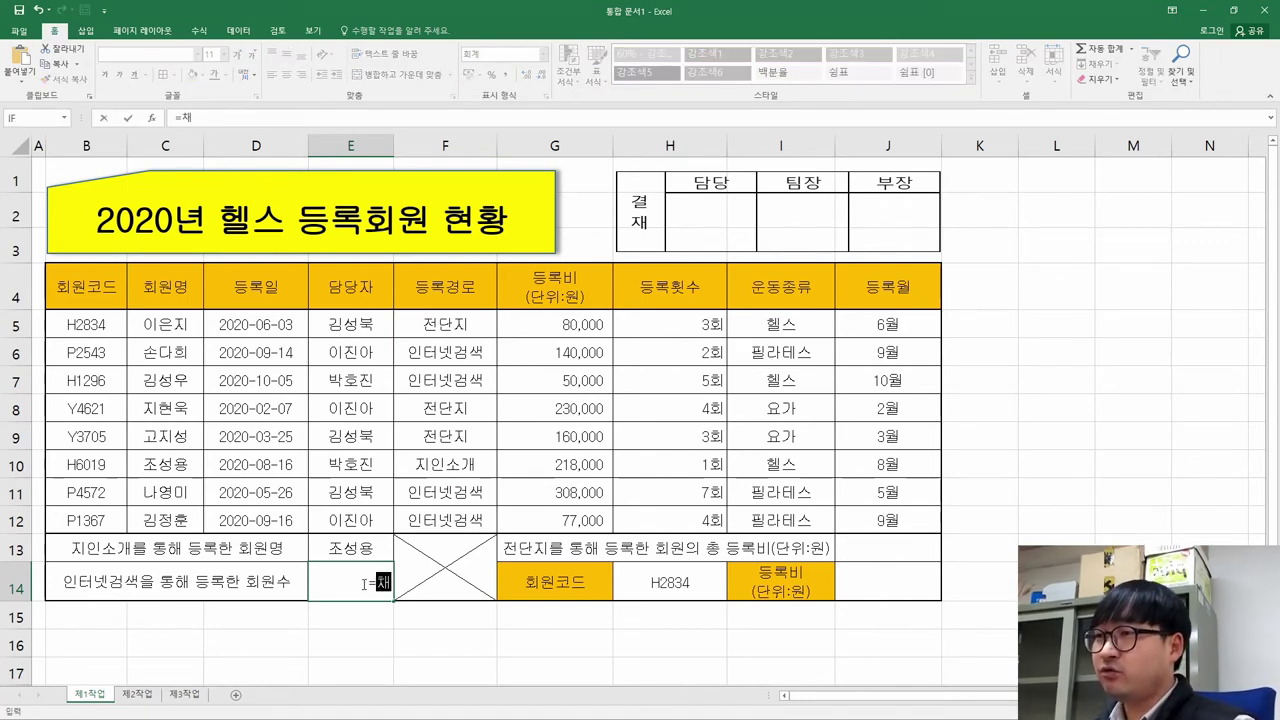
{"action": "type", "text": "cou"}
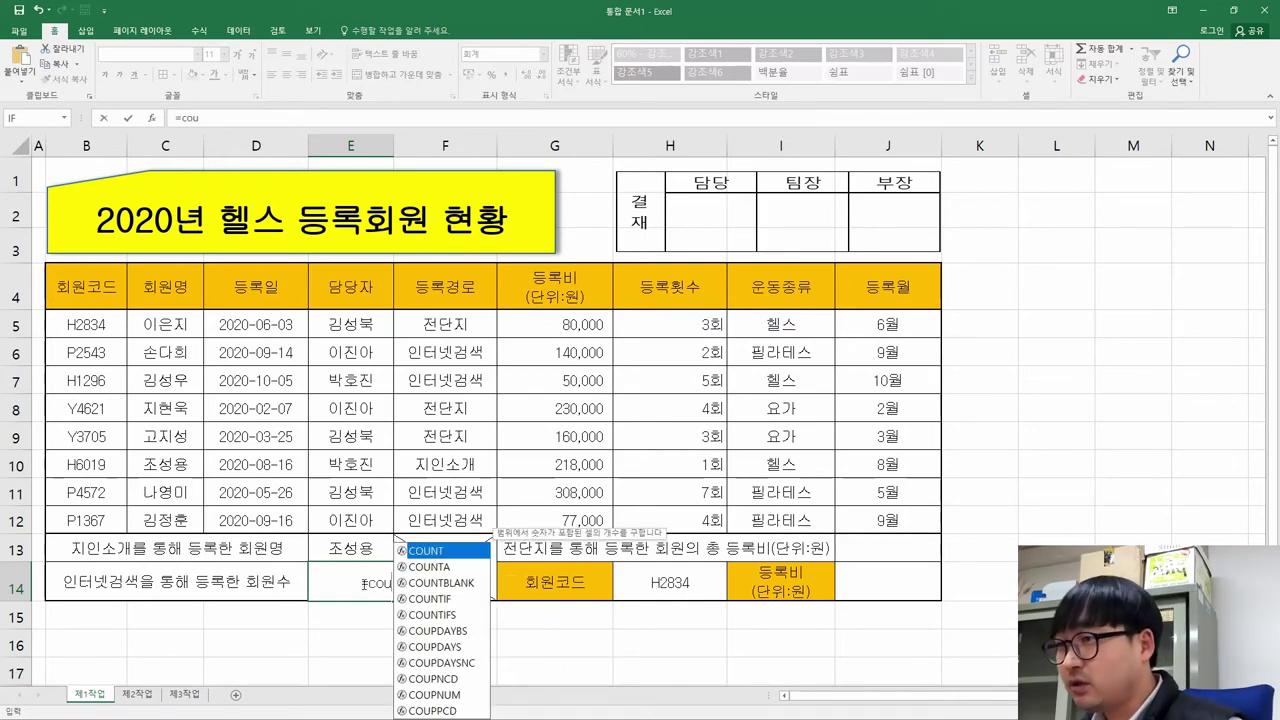
{"action": "type", "text": "nti"}
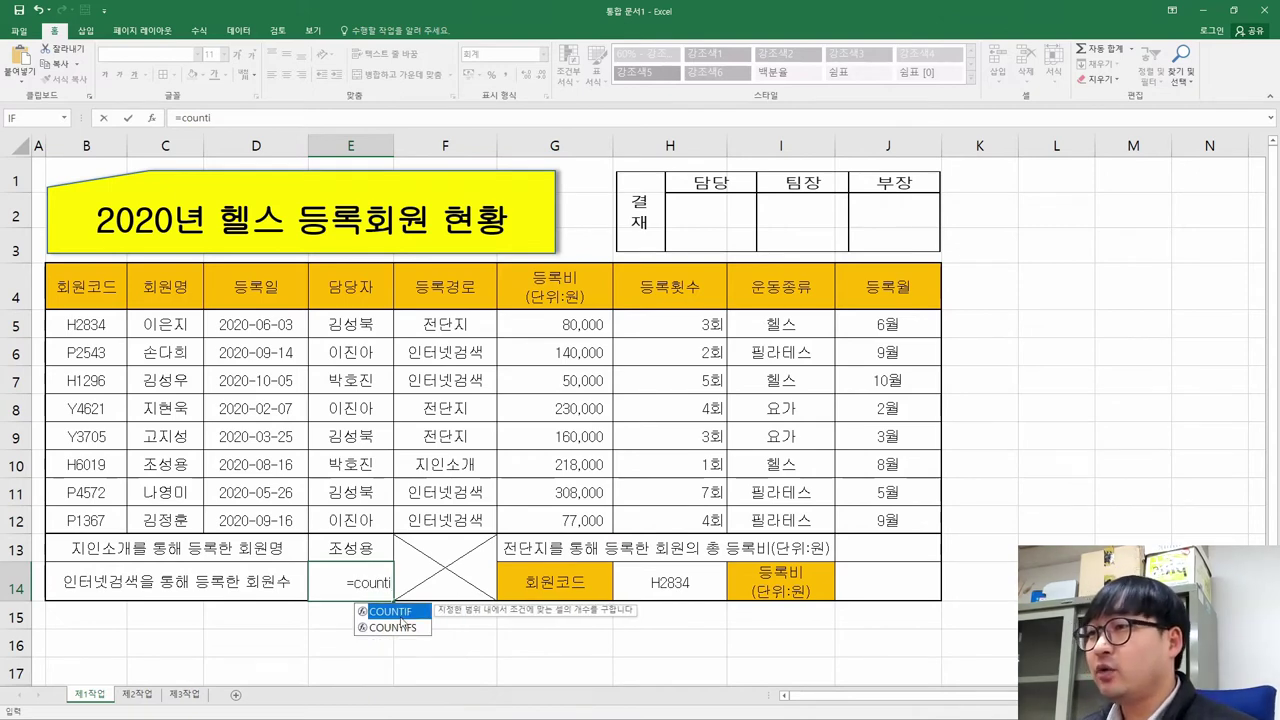
{"action": "double_click", "coordinate": [397, 612]}
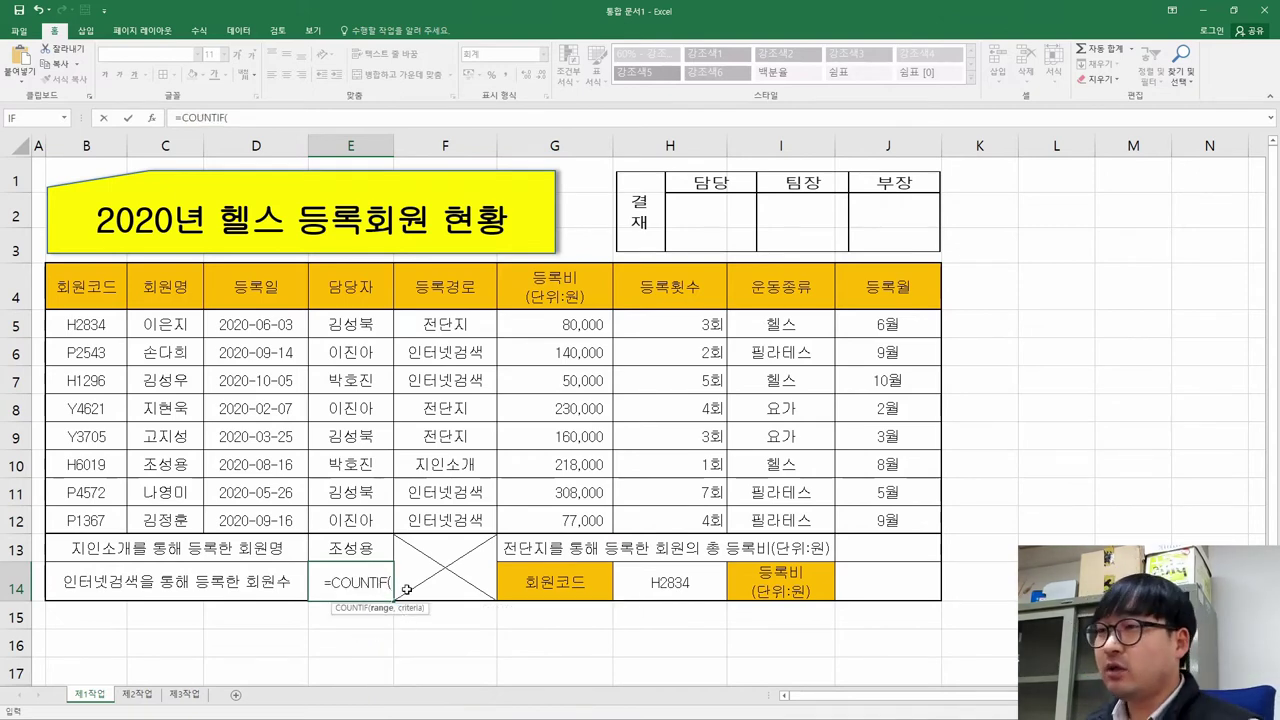
{"action": "key", "text": "BackSpace"}
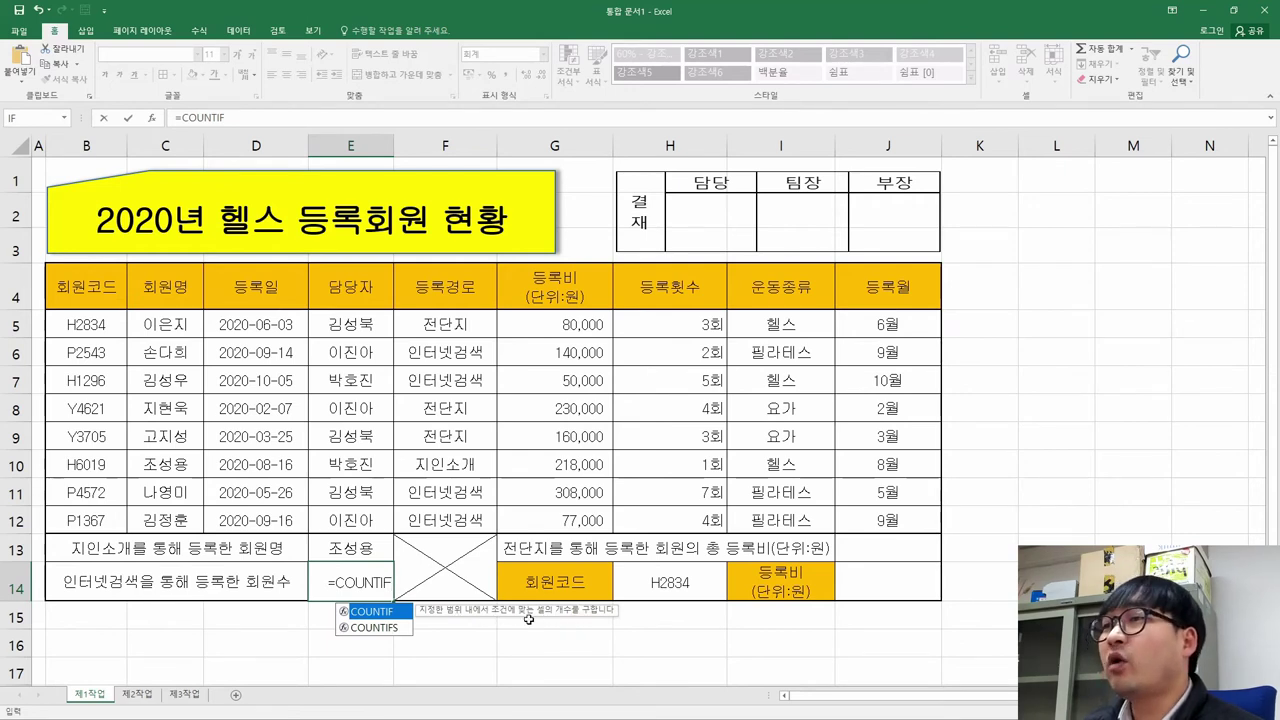
{"action": "double_click", "coordinate": [369, 612]}
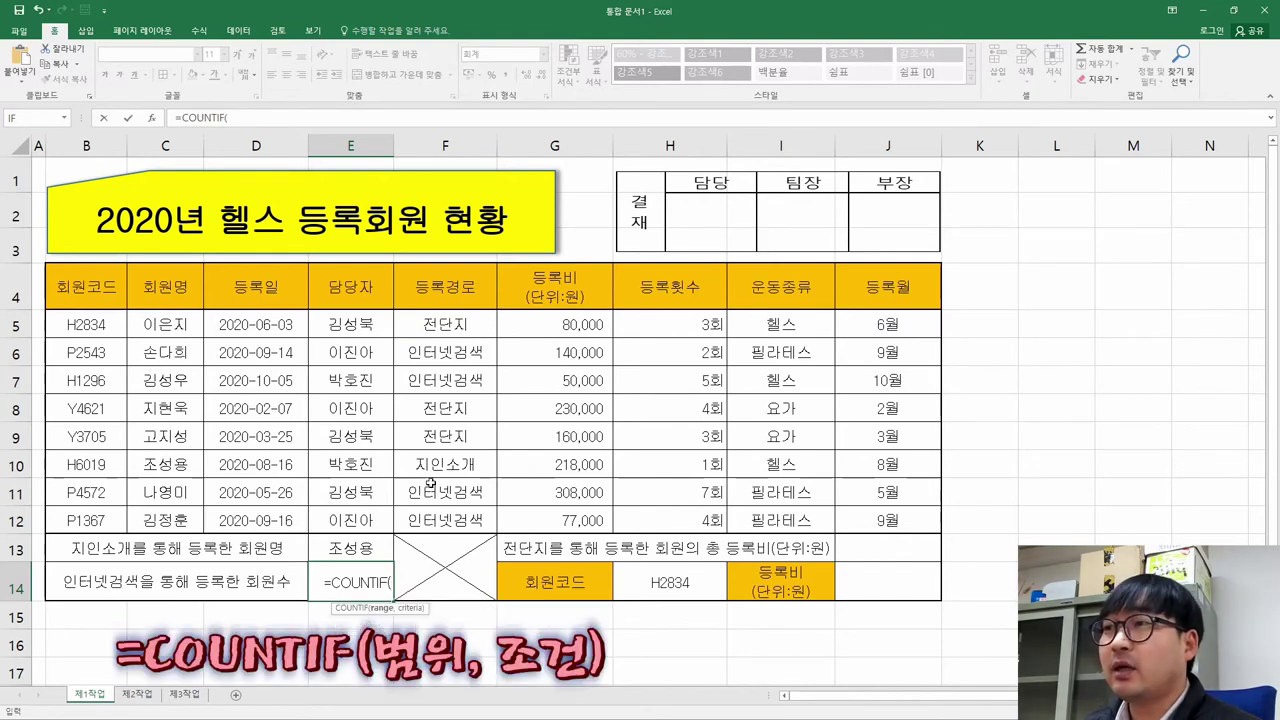
Set the COUNTIF range to F5:F12 and the criteria to "인터넷검색" in the function arguments, and accept the formula.
{"action": "left_click_drag", "start_coordinate": [458, 323], "coordinate": [456, 520]}
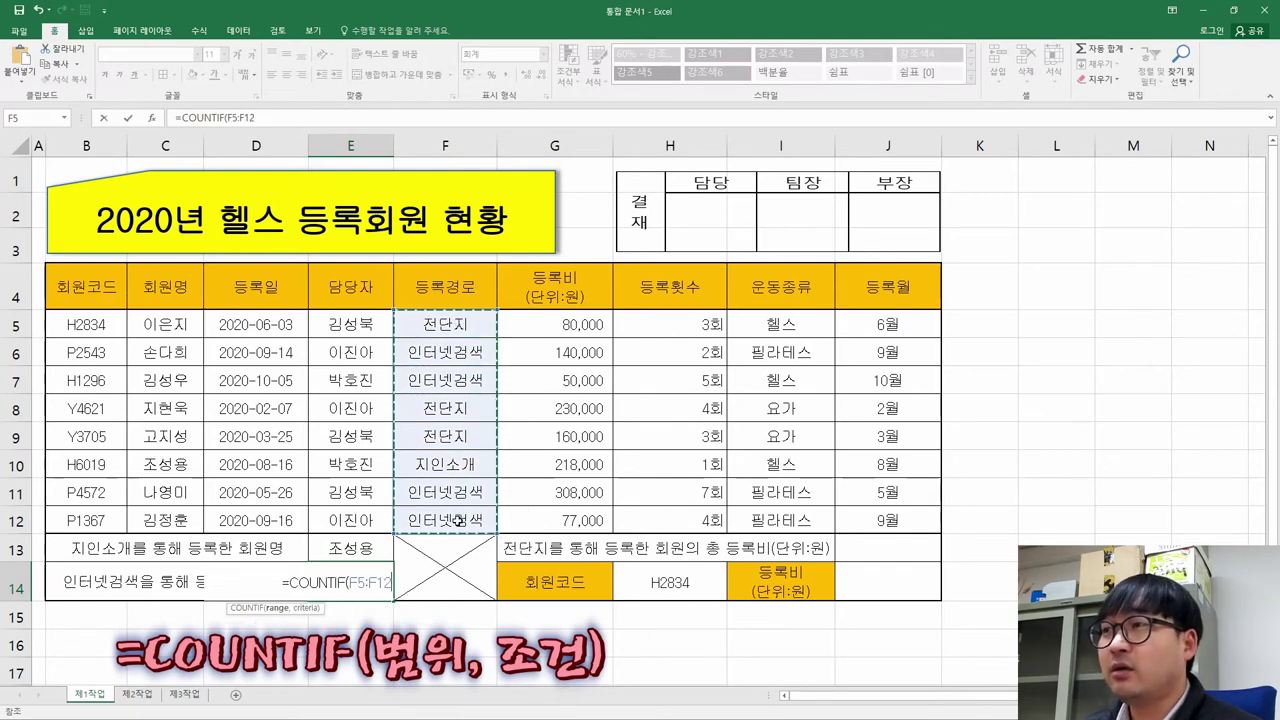
{"action": "left_click", "coordinate": [168, 120]}
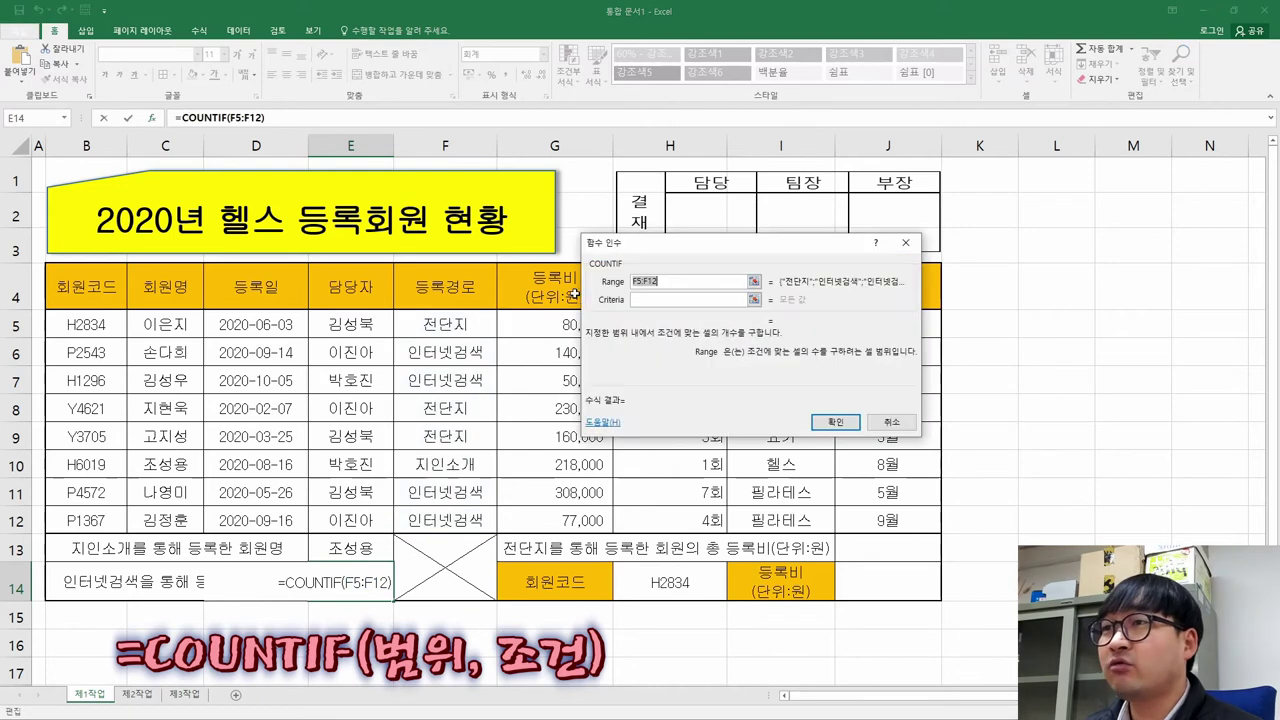
{"action": "left_click", "coordinate": [675, 282]}
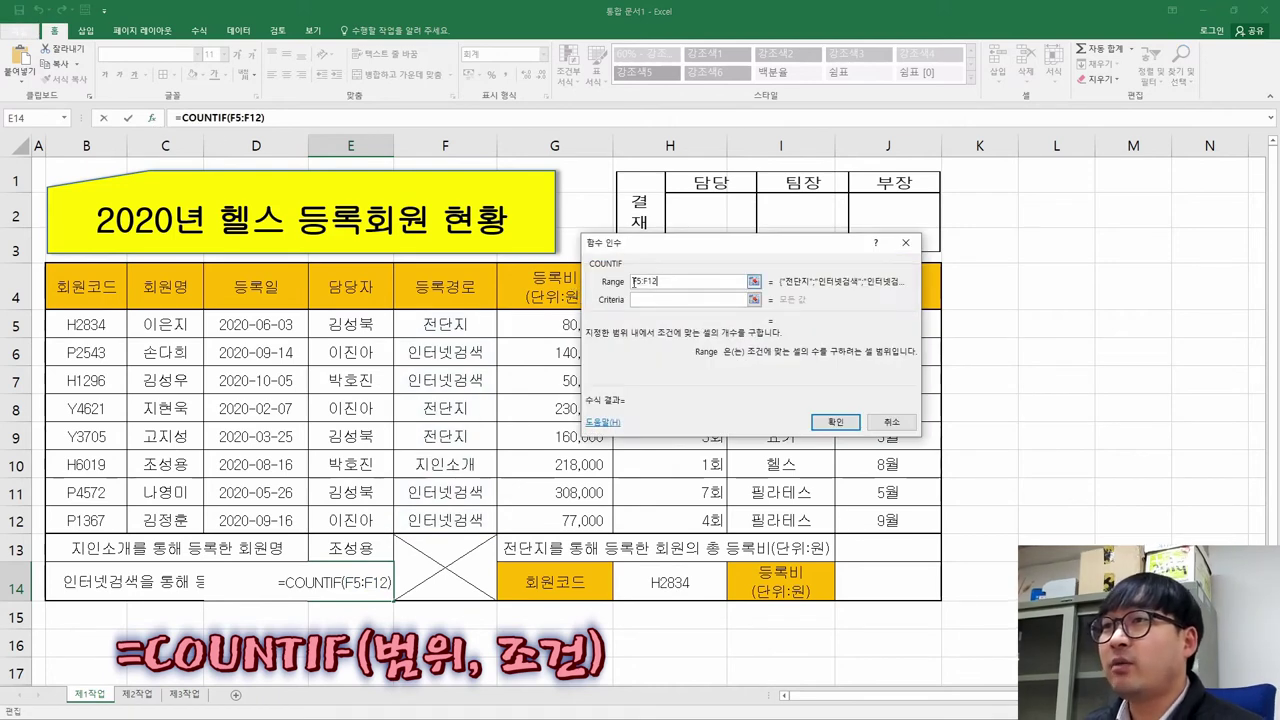
{"action": "left_click", "coordinate": [662, 300]}
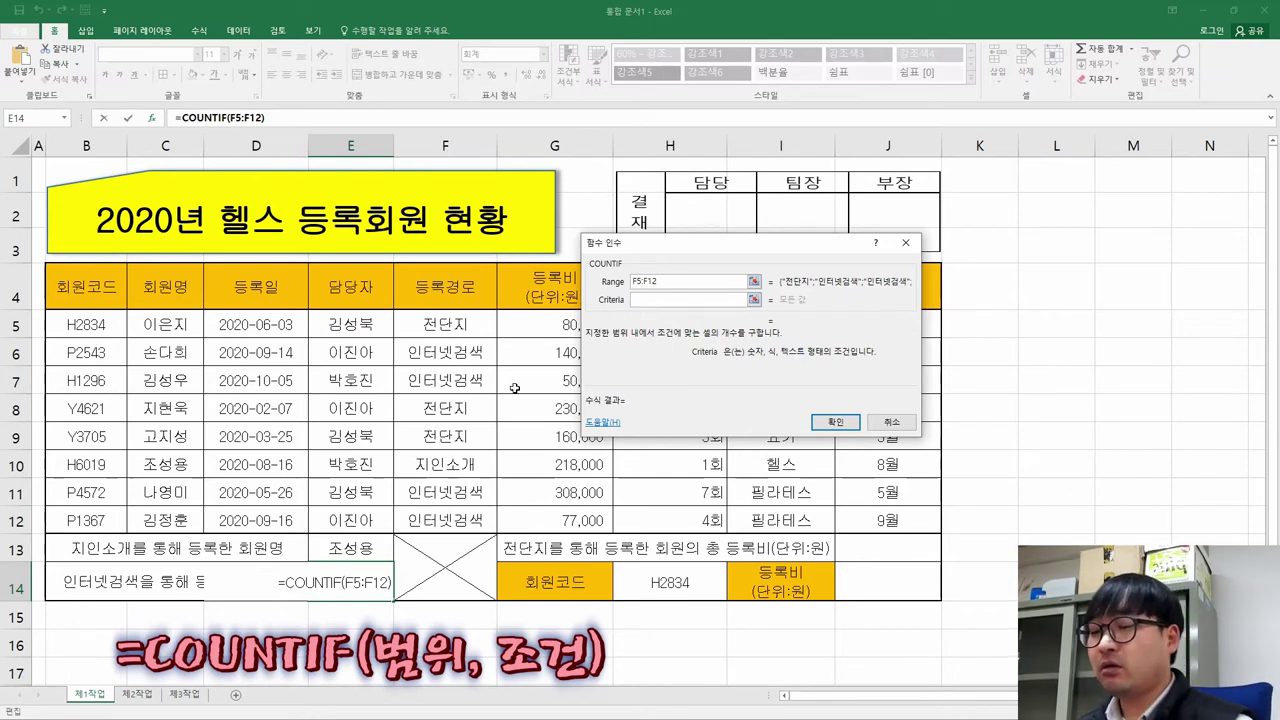
{"action": "type", "text": "\""}
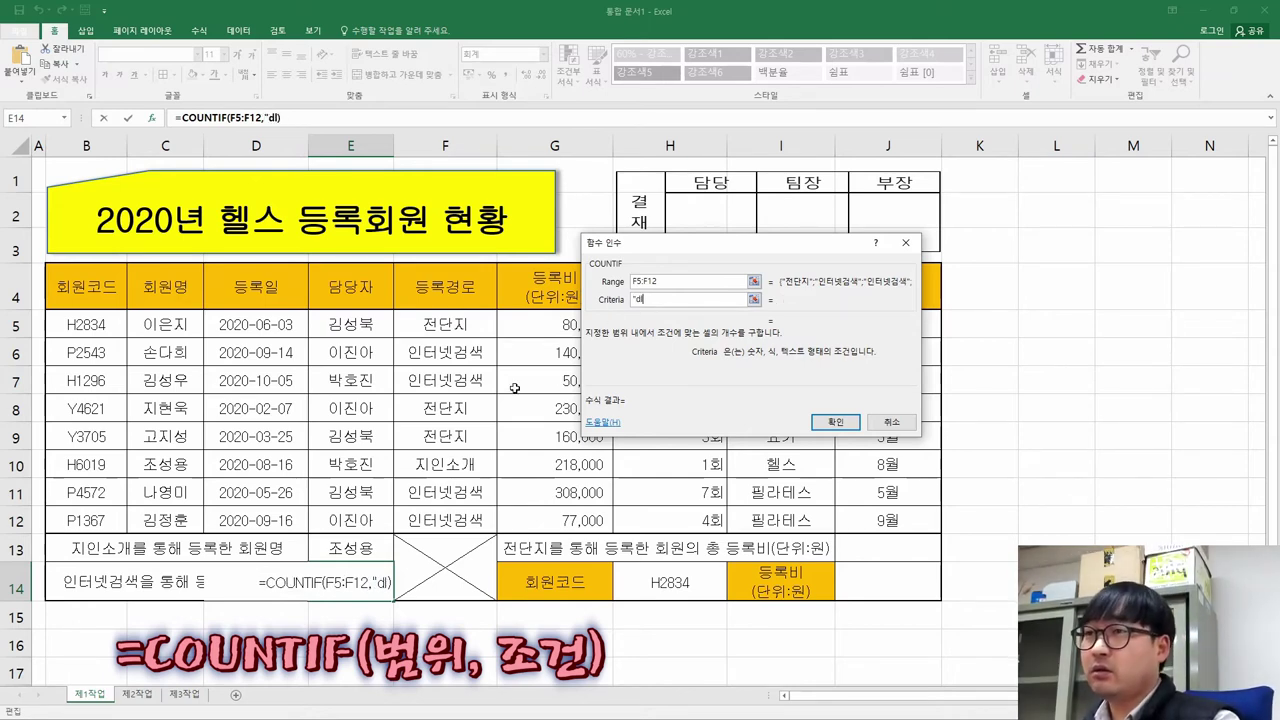
{"action": "type", "text": "인터넷검"}
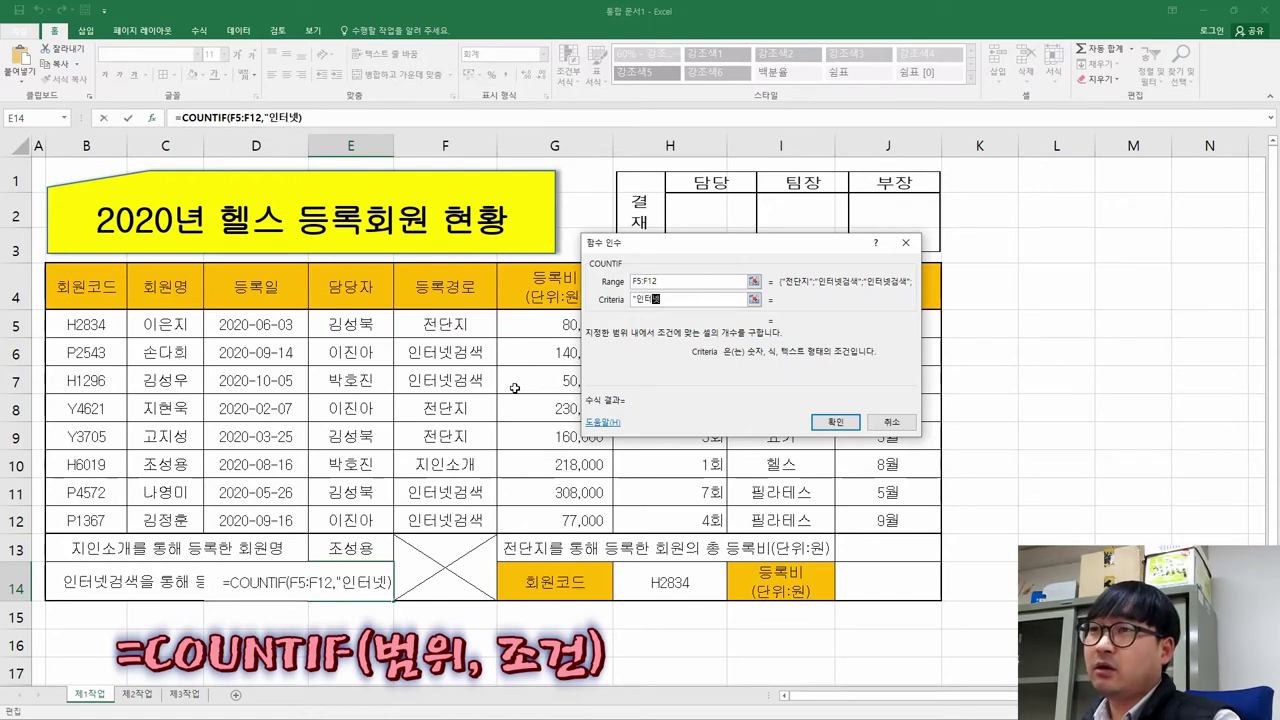
{"action": "type", "text": "색\""}
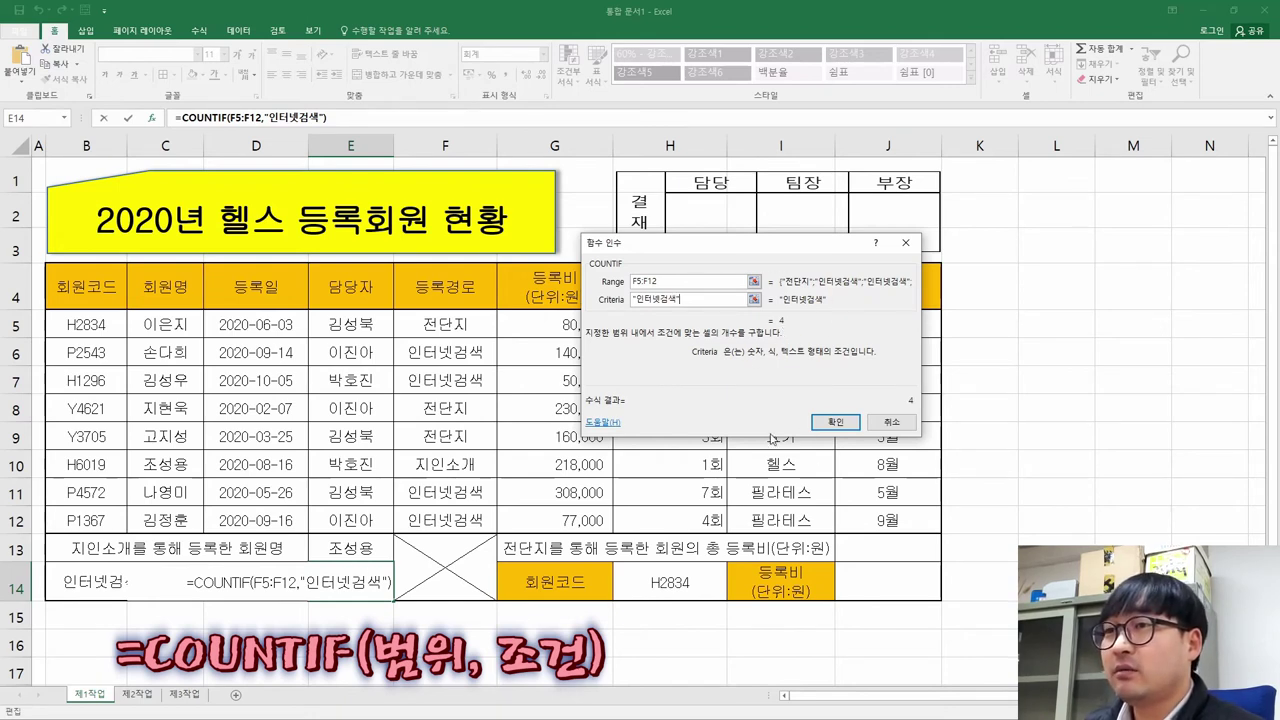
{"action": "left_click", "coordinate": [835, 421]}
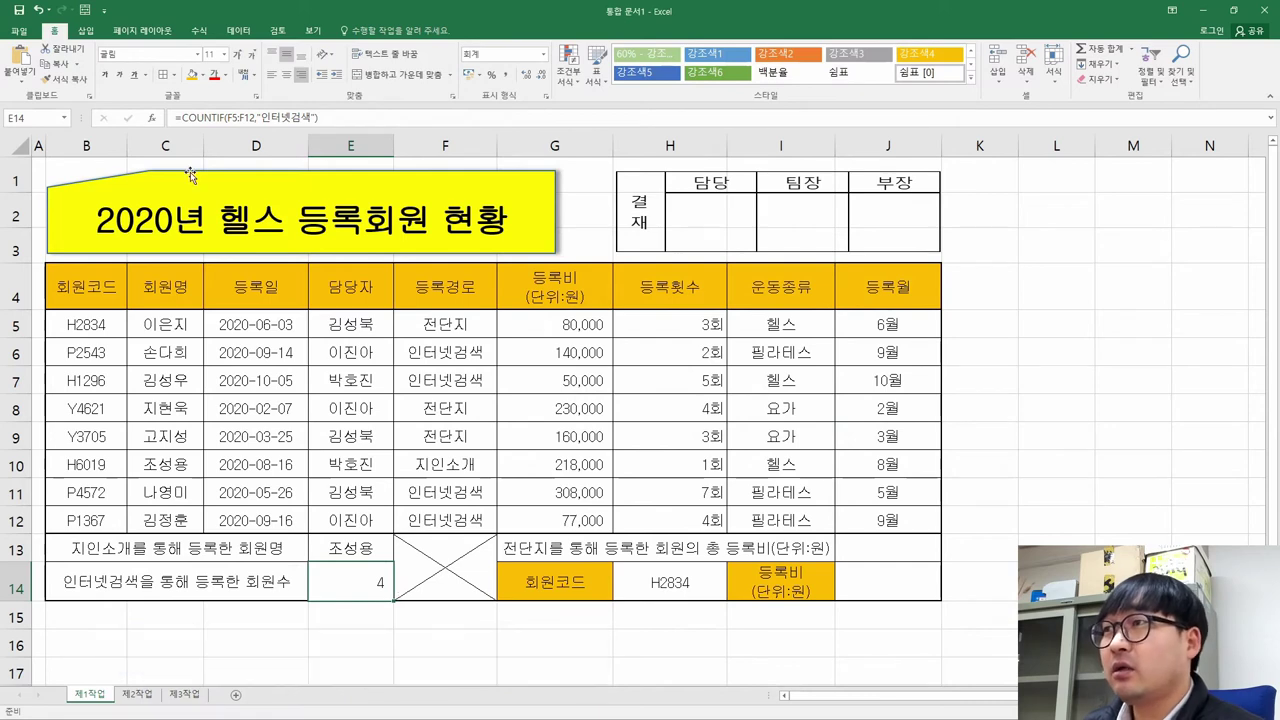
Replace the text criteria of the COUNTIF formula in E14 with a reference to cell F6.
{"action": "left_click", "coordinate": [152, 118]}
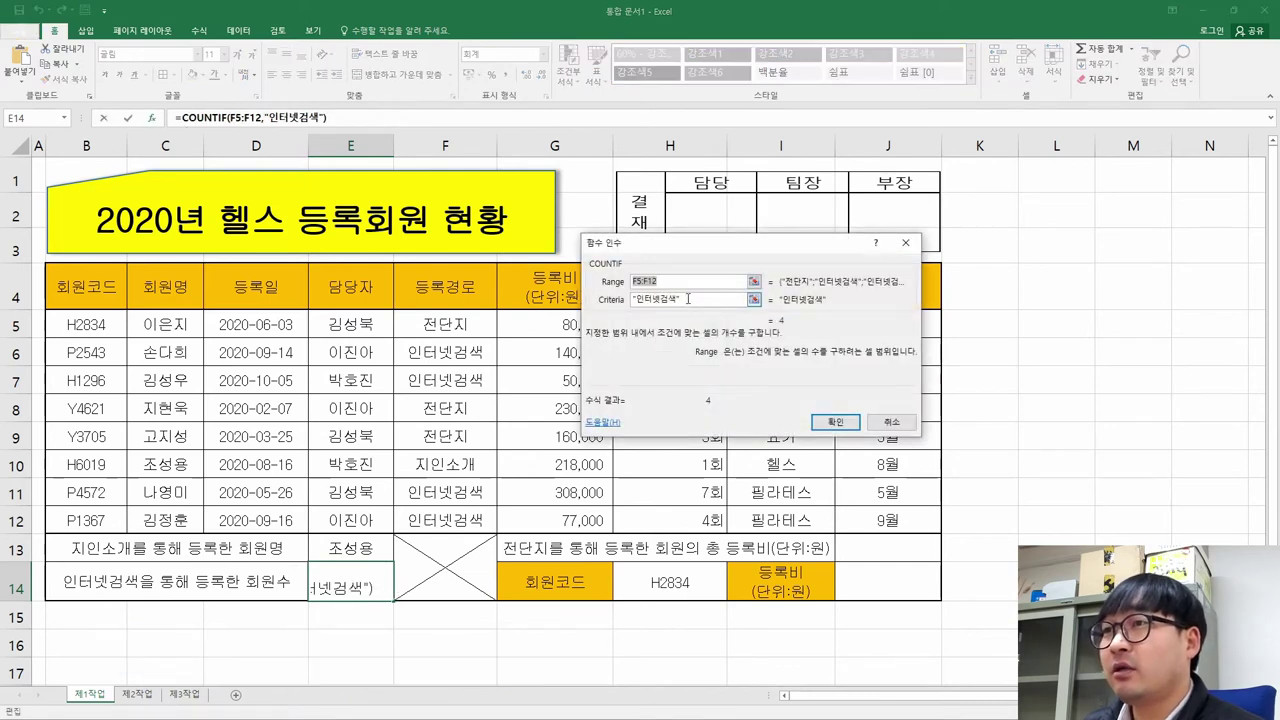
{"action": "key", "text": "Tab"}
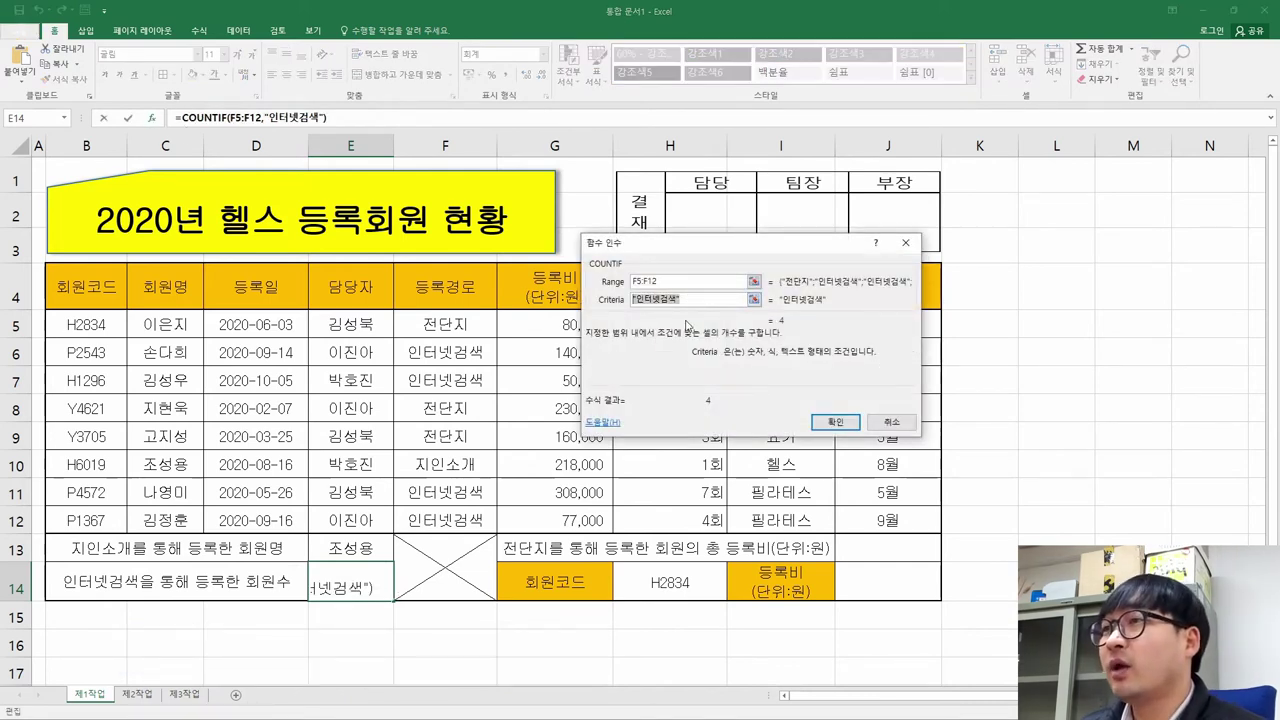
{"action": "key", "text": "BackSpace"}
{"action": "left_click", "coordinate": [443, 353]}
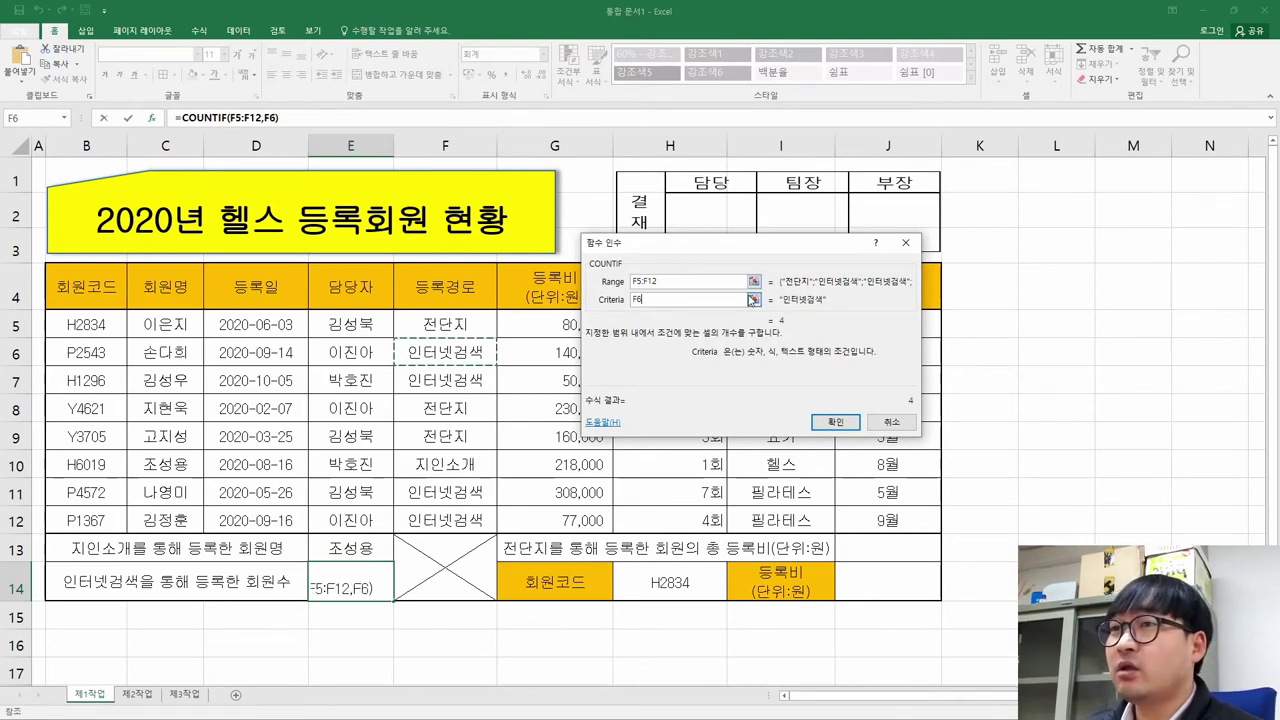
{"action": "left_click", "coordinate": [815, 424]}
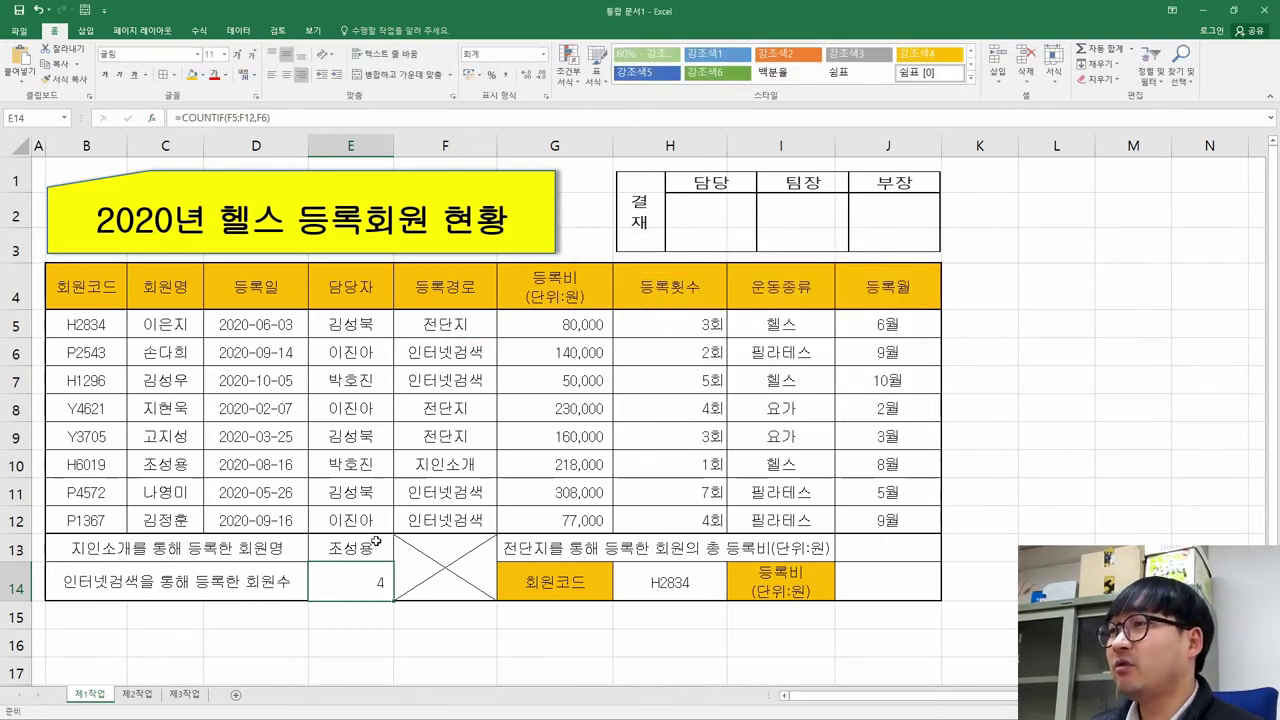
Switch to the exam PDF, strike through task (4), and read the SUMIF requirement of task (5).
{"action": "key", "text": "alt+Tab"}
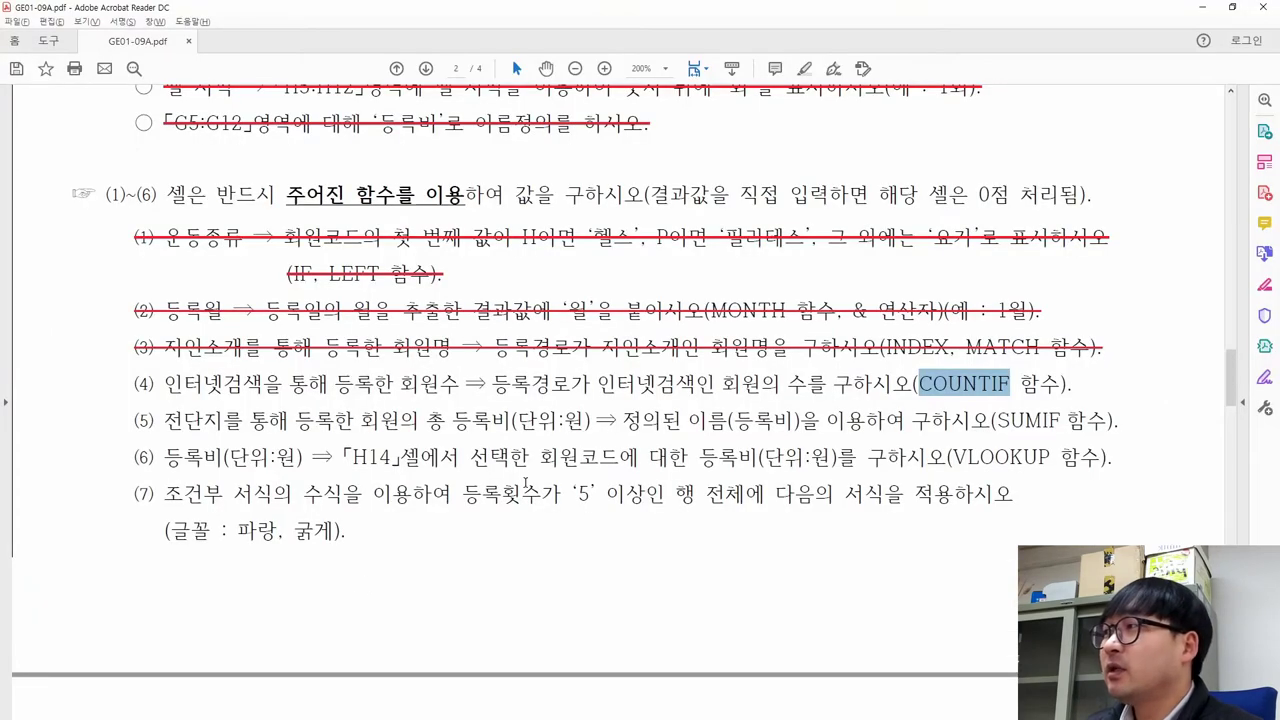
{"action": "left_click_drag", "start_coordinate": [137, 383], "coordinate": [1072, 386]}
{"action": "left_click", "coordinate": [1139, 356]}
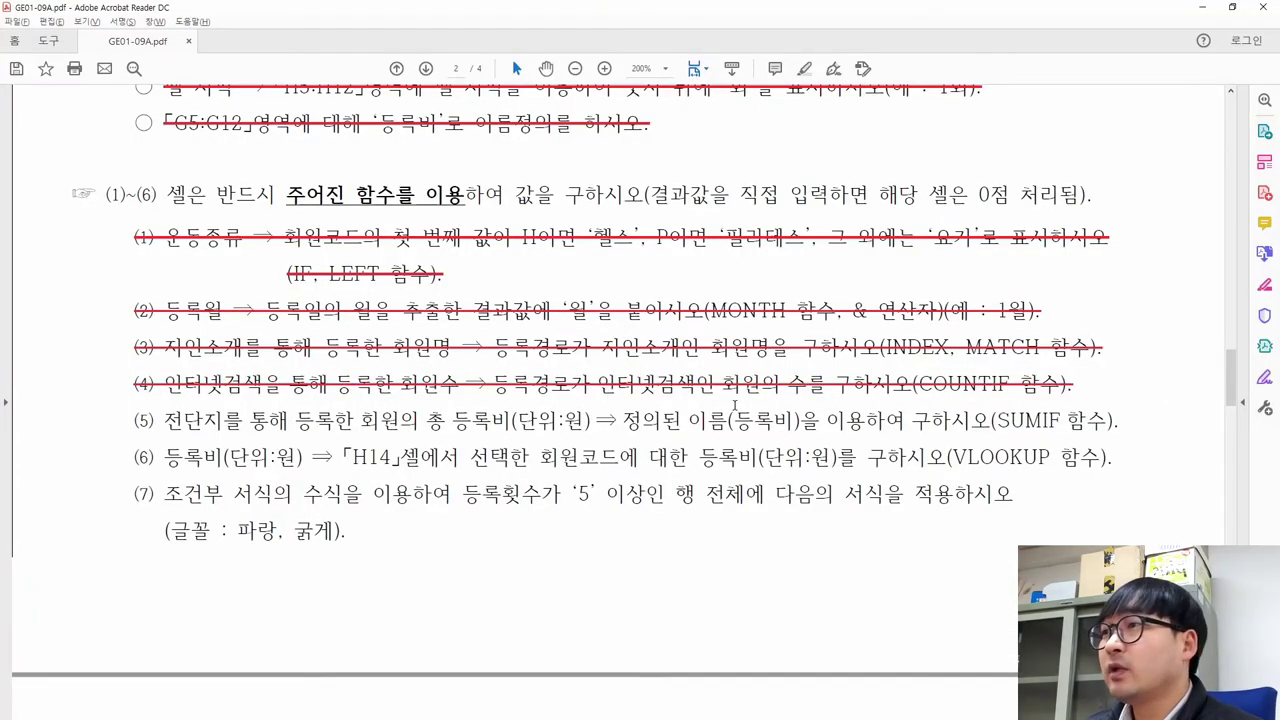
{"action": "left_click_drag", "start_coordinate": [134, 420], "coordinate": [592, 421]}
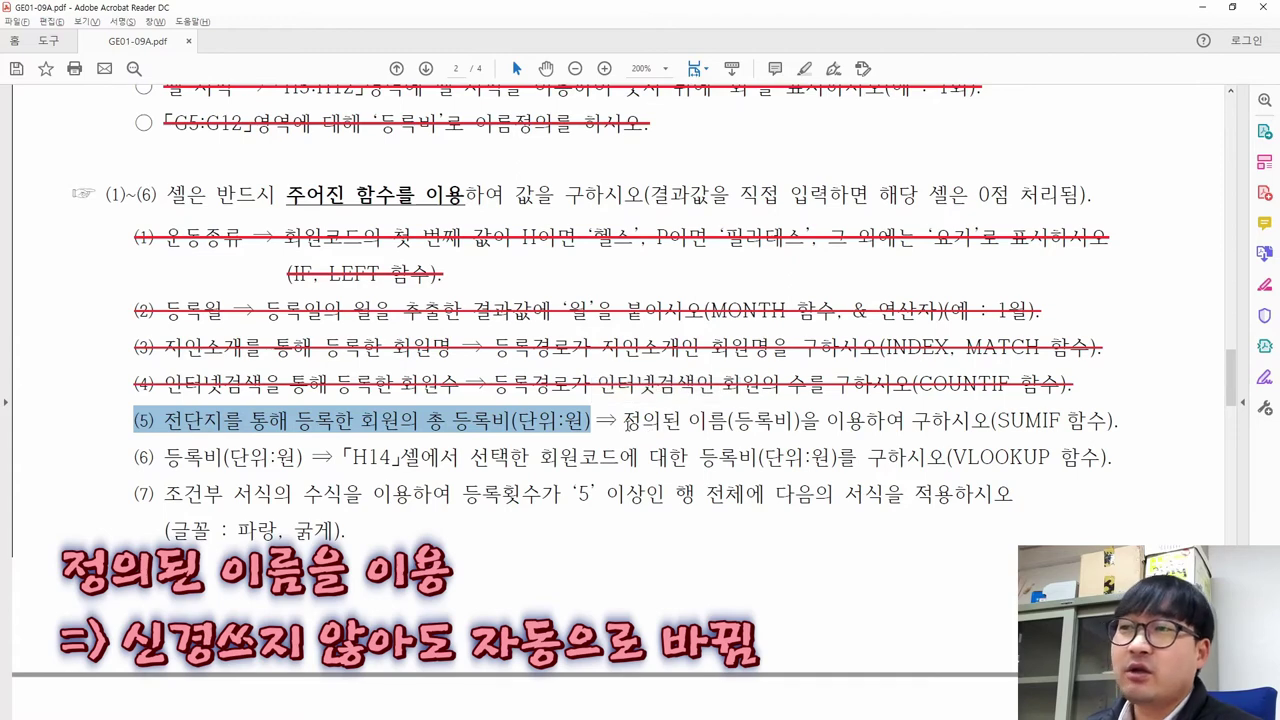
{"action": "left_click_drag", "start_coordinate": [624, 421], "coordinate": [968, 419]}
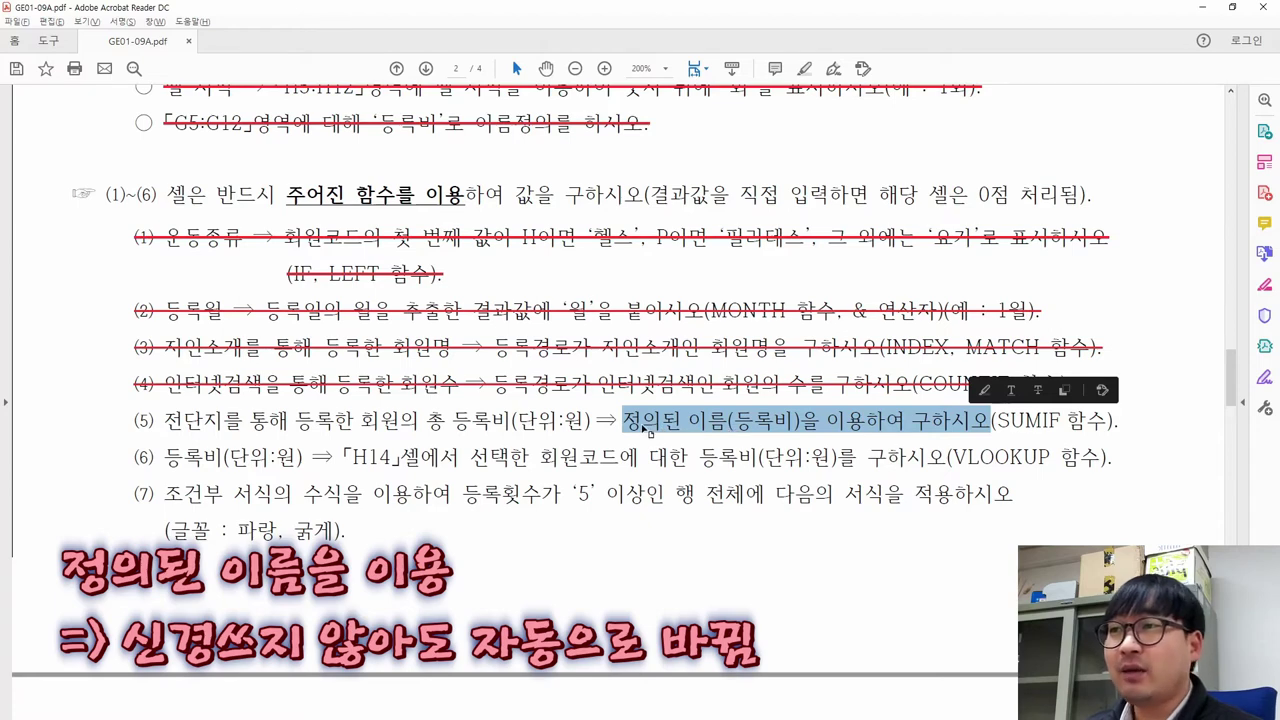
{"action": "left_click_drag", "start_coordinate": [168, 425], "coordinate": [512, 422]}
Switch to the Excel workbook, review the 전단지 rows, and fill cells F5, F8 and F9 with yellow.
{"action": "key", "text": "alt+Tab"}
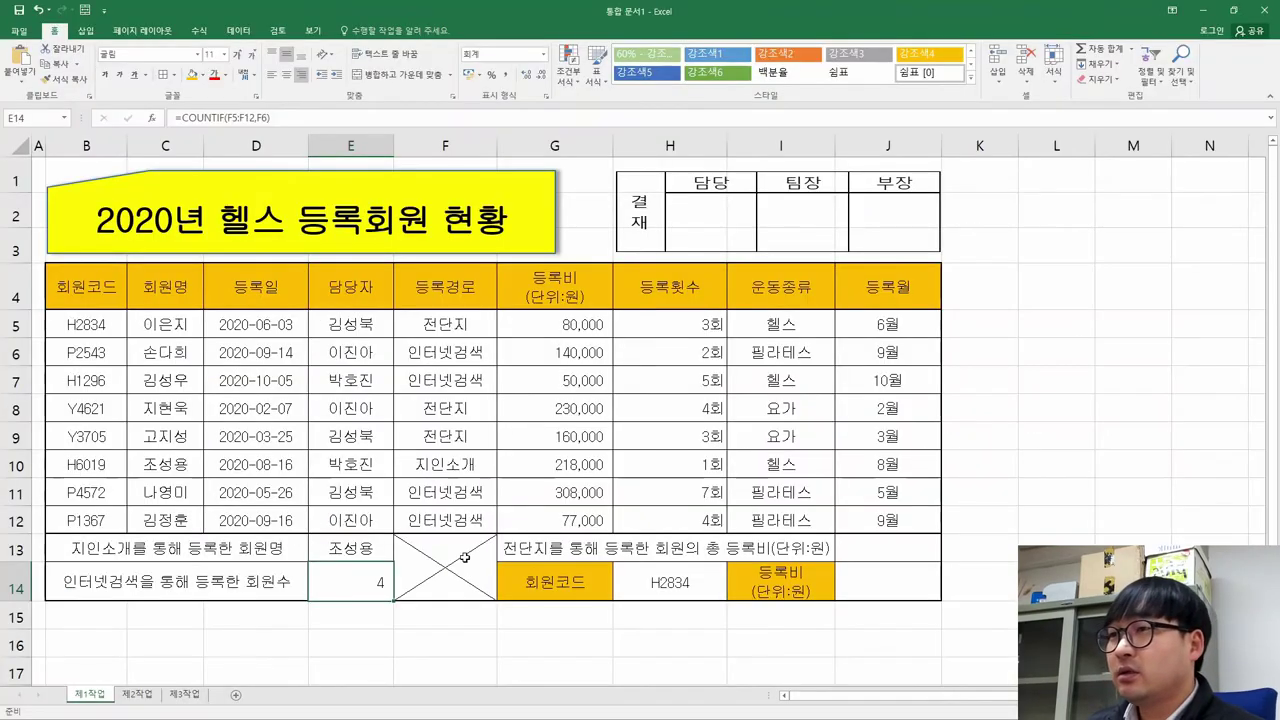
{"action": "left_click", "coordinate": [876, 547]}
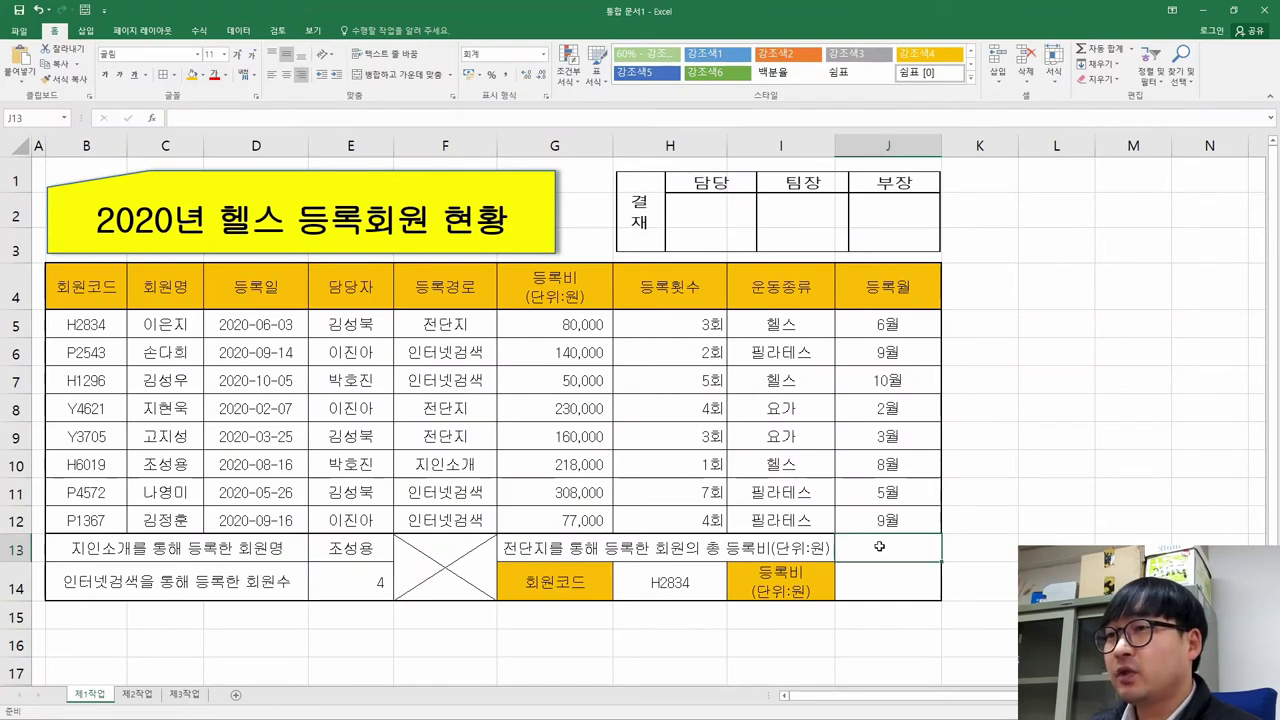
{"action": "left_click", "coordinate": [463, 324]}
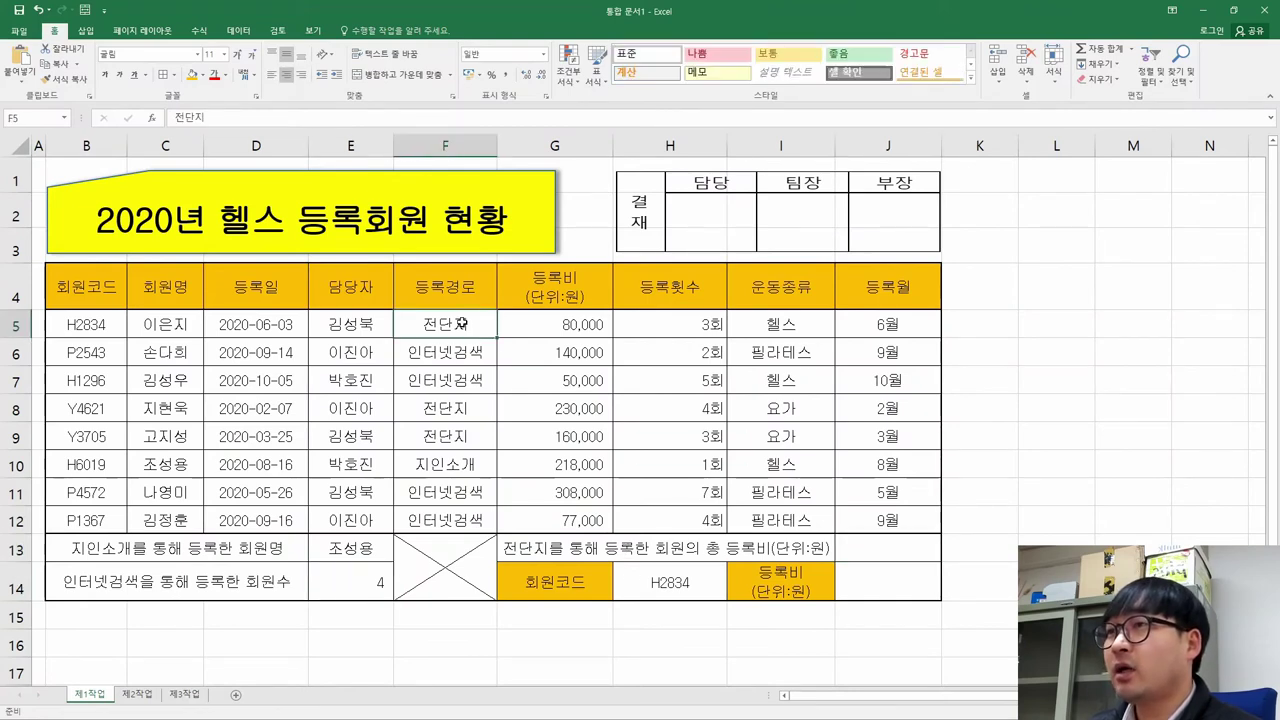
{"action": "left_click", "coordinate": [446, 408]}
{"action": "left_click", "coordinate": [453, 436]}
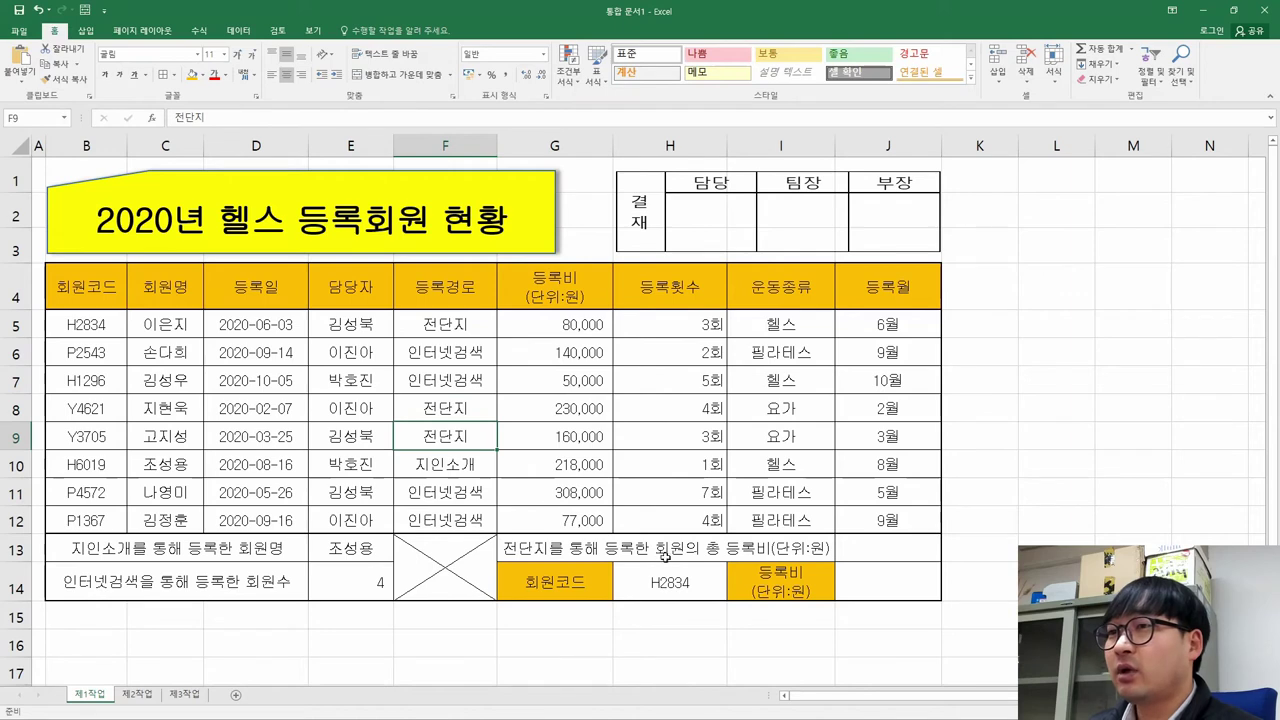
{"action": "left_click", "coordinate": [578, 320]}
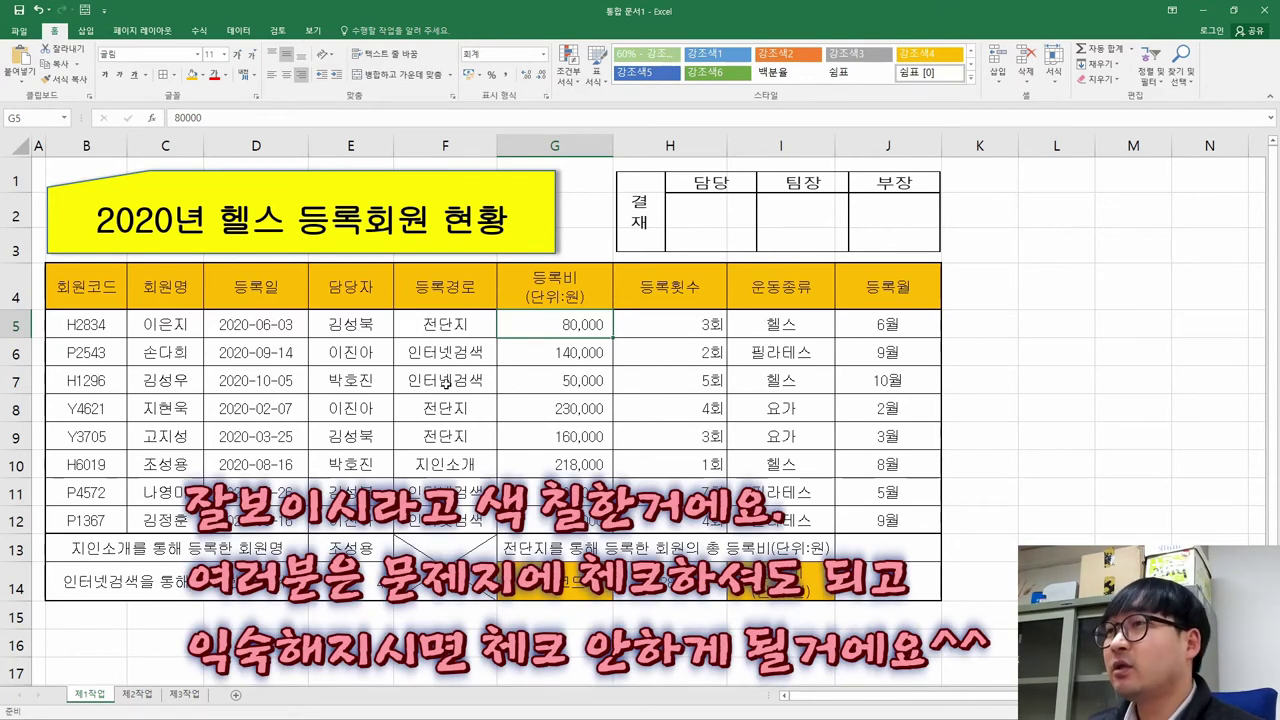
{"action": "left_click", "coordinate": [430, 326]}
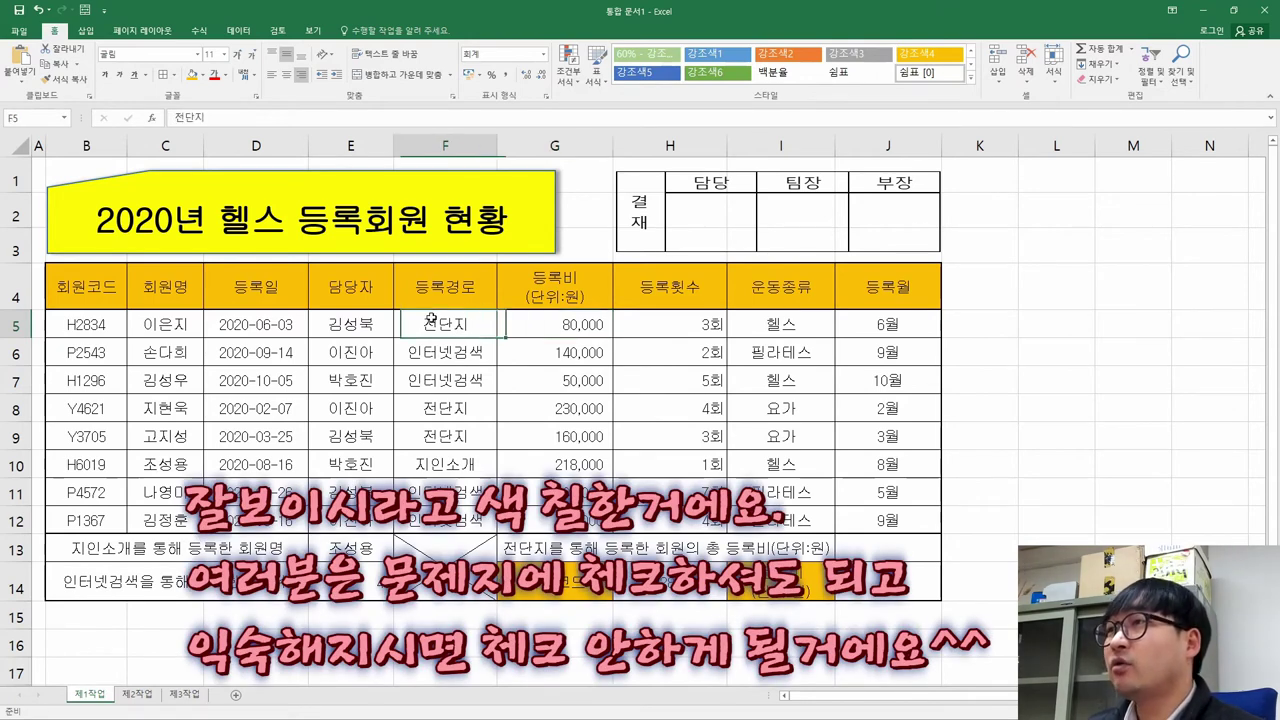
{"action": "left_click", "coordinate": [205, 76]}
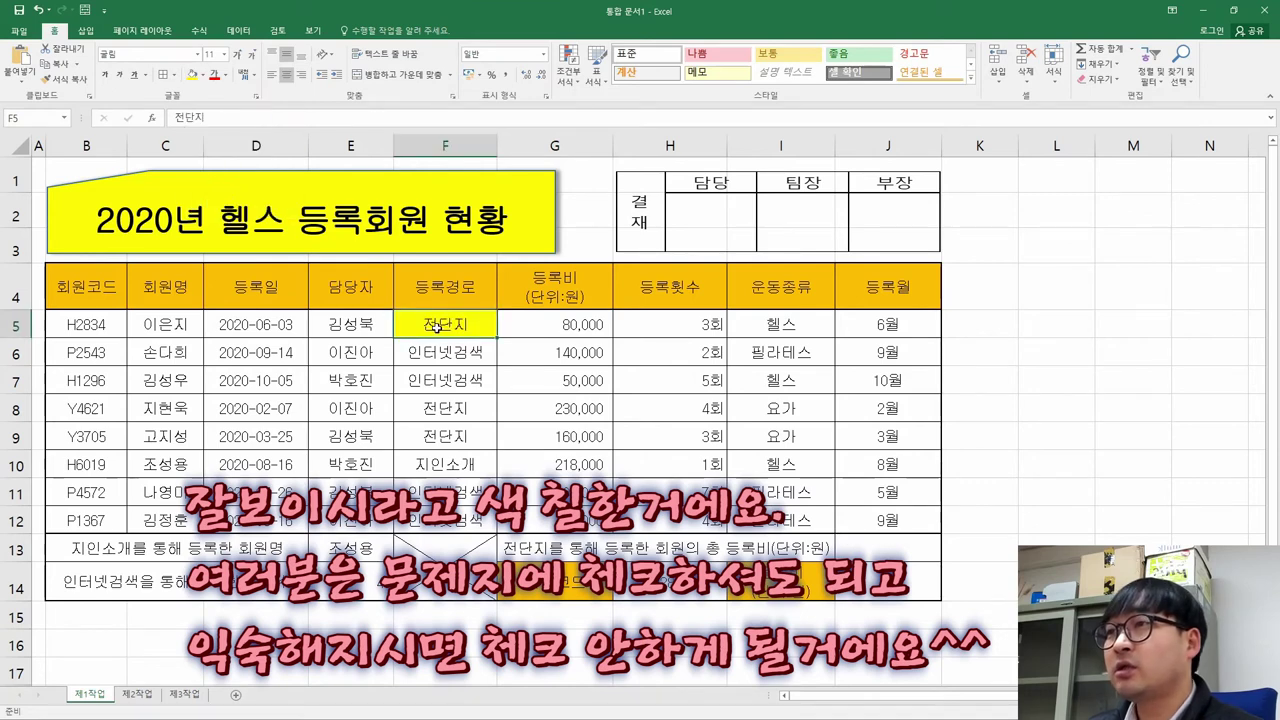
{"action": "left_click", "coordinate": [445, 436]}
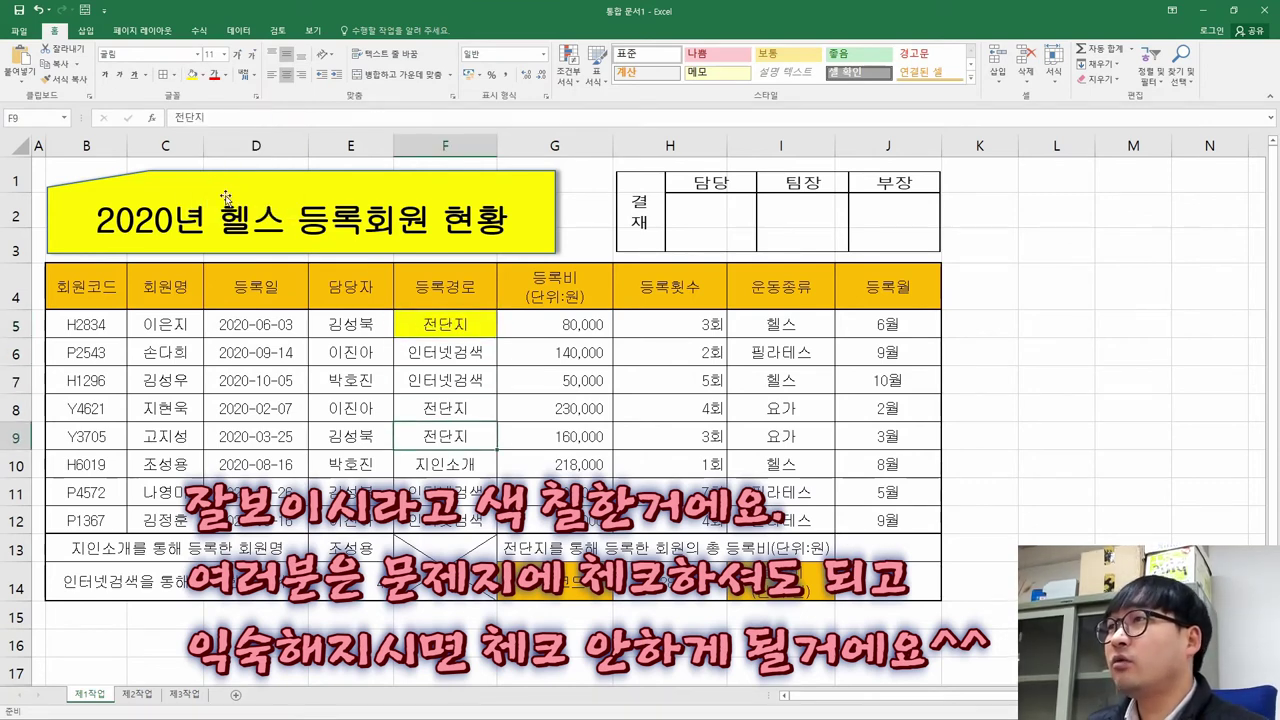
{"action": "left_click", "coordinate": [191, 76]}
{"action": "key", "text": "Up"}
{"action": "left_click", "coordinate": [191, 76]}
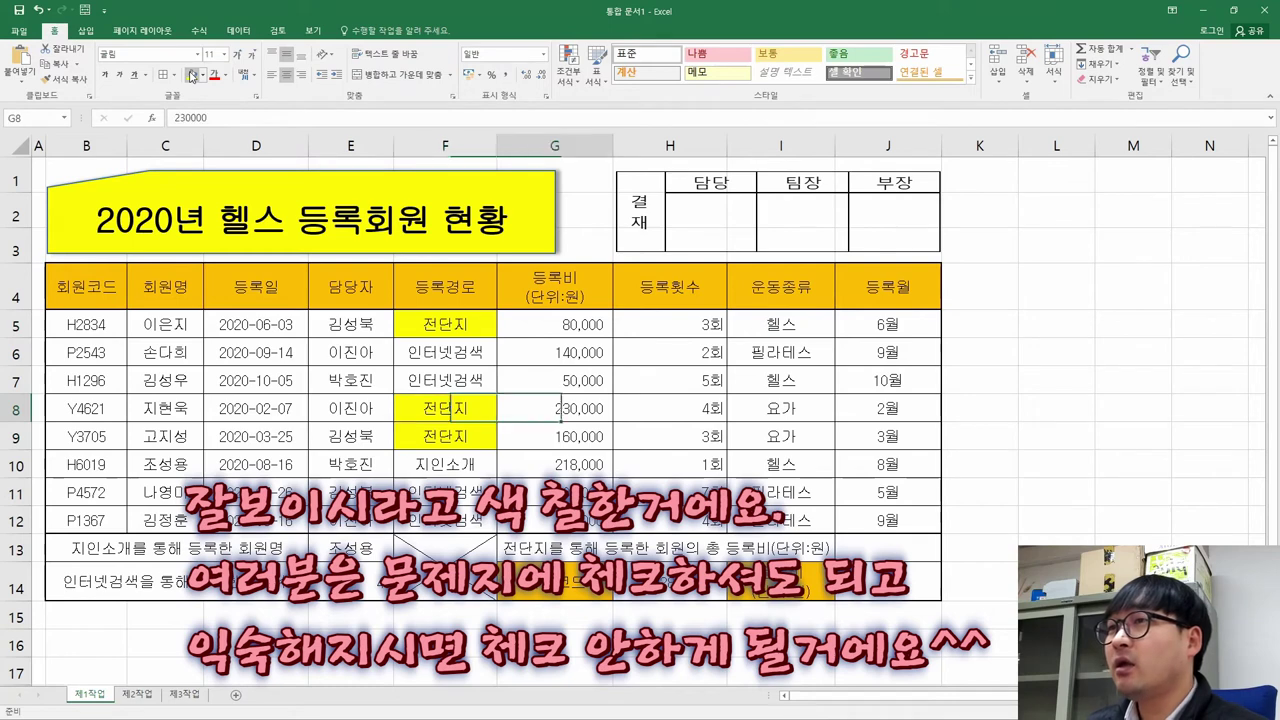
Fill the matching 등록비 cells G5, G8 and G9 of the 전단지 rows with yellow.
{"action": "key", "text": "Right"}
{"action": "key", "text": "Up"}
{"action": "key", "text": "Up"}
{"action": "key", "text": "Up"}
{"action": "left_click", "coordinate": [191, 76]}
{"action": "key", "text": "Down"}
{"action": "key", "text": "Down"}
{"action": "key", "text": "Down"}
{"action": "left_click", "coordinate": [191, 76]}
{"action": "key", "text": "Down"}
{"action": "left_click", "coordinate": [191, 76]}
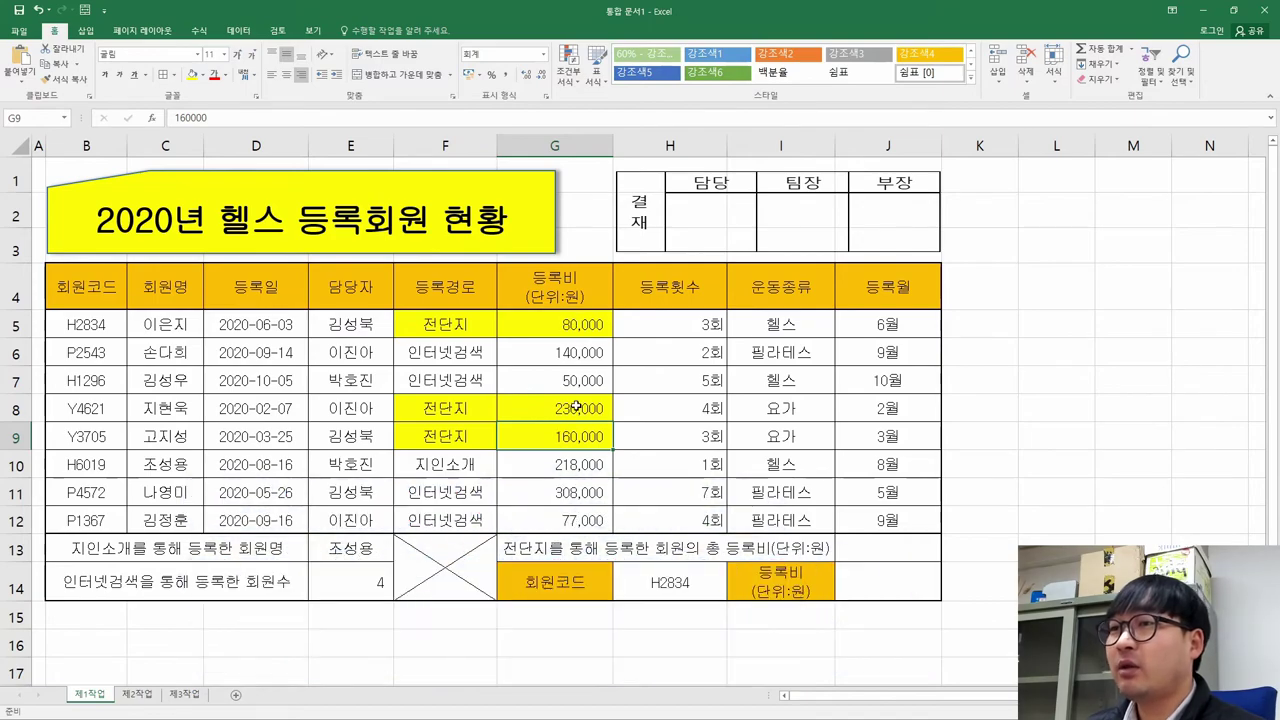
Switch to the exam PDF to check the function required by task (5), then review the 등록경로 and 등록비 columns in the Excel workbook.
{"action": "key", "text": "alt+Tab"}
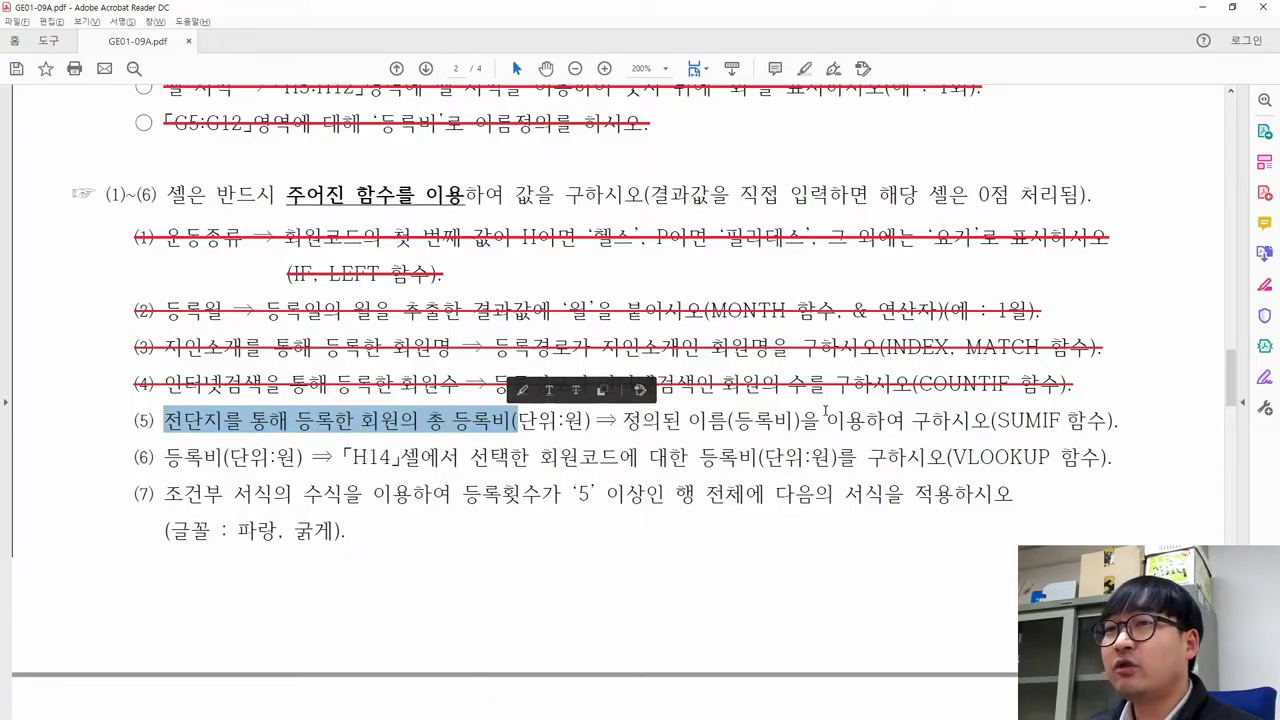
{"action": "left_click_drag", "start_coordinate": [1010, 420], "coordinate": [1060, 421]}
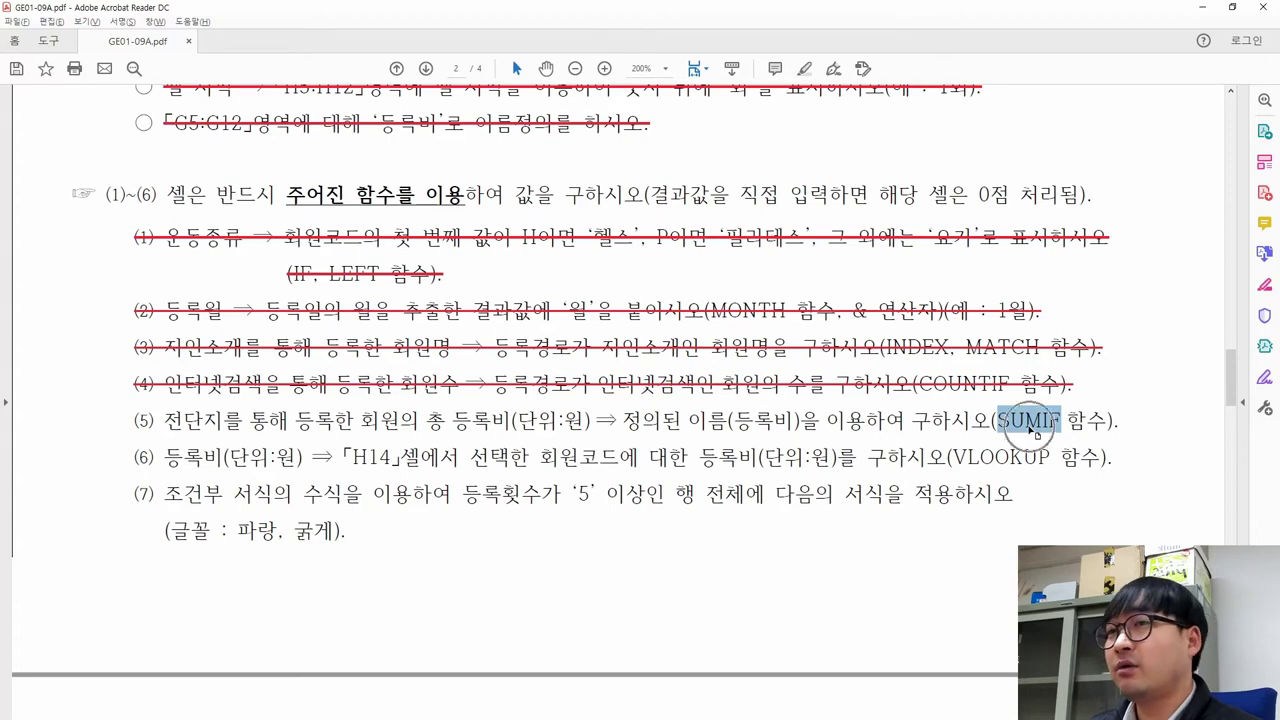
{"action": "key", "text": "alt+Tab"}
{"action": "left_click_drag", "start_coordinate": [455, 290], "coordinate": [435, 519]}
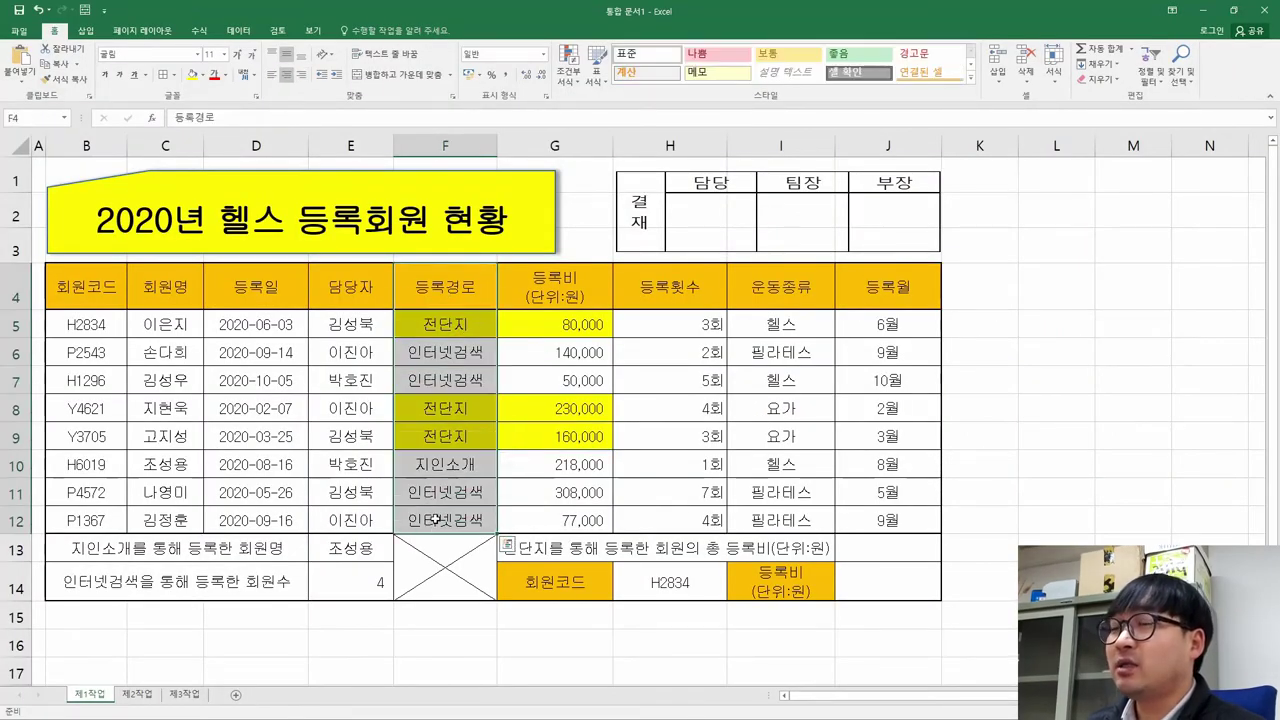
{"action": "left_click_drag", "start_coordinate": [565, 322], "coordinate": [562, 436]}
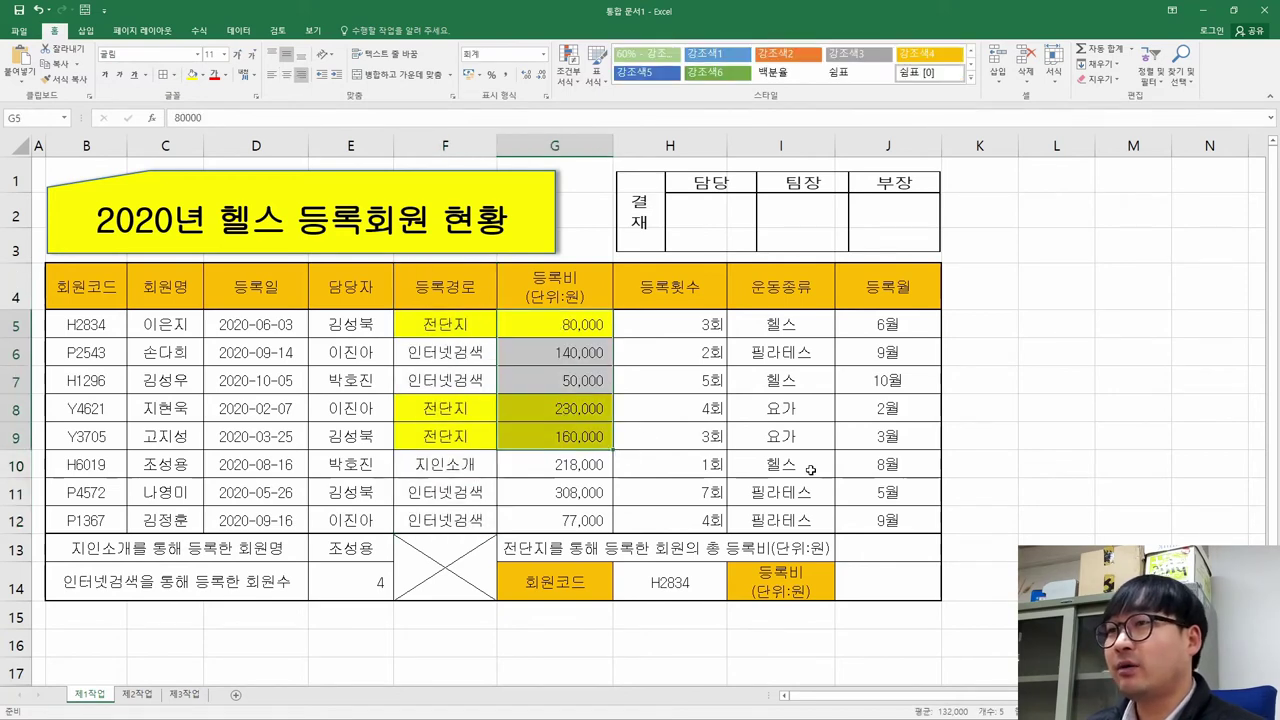
Start a SUMIF formula in cell J13, rechecking task (5) in the exam PDF, and open the function's arguments dialog.
{"action": "left_click", "coordinate": [890, 552]}
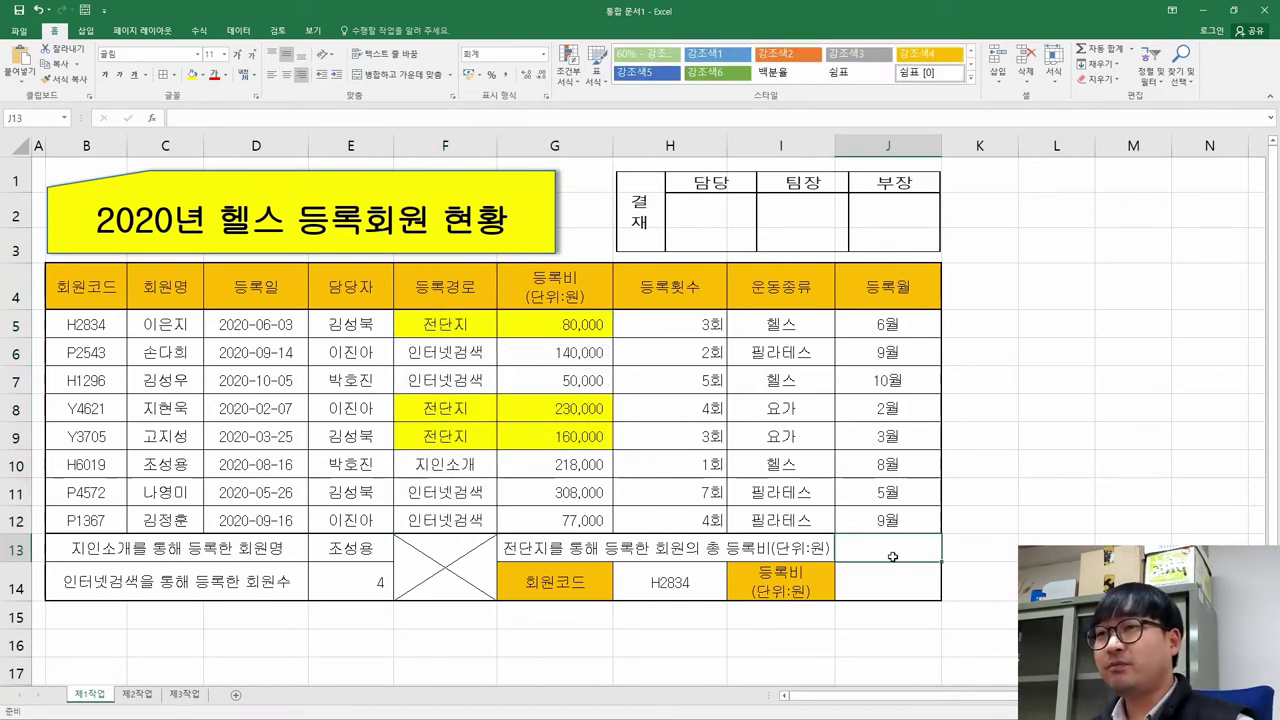
{"action": "key", "text": "alt+Tab"}
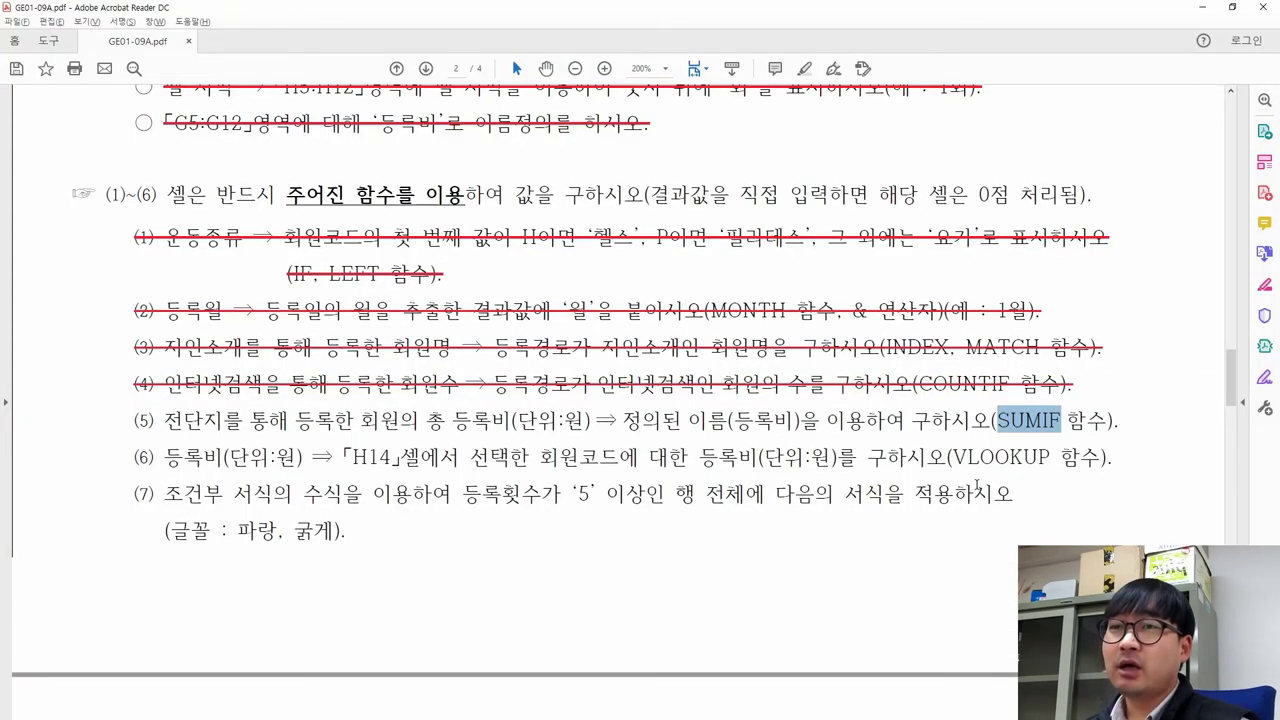
{"action": "key", "text": "alt+Tab"}
{"action": "type", "text": "="}
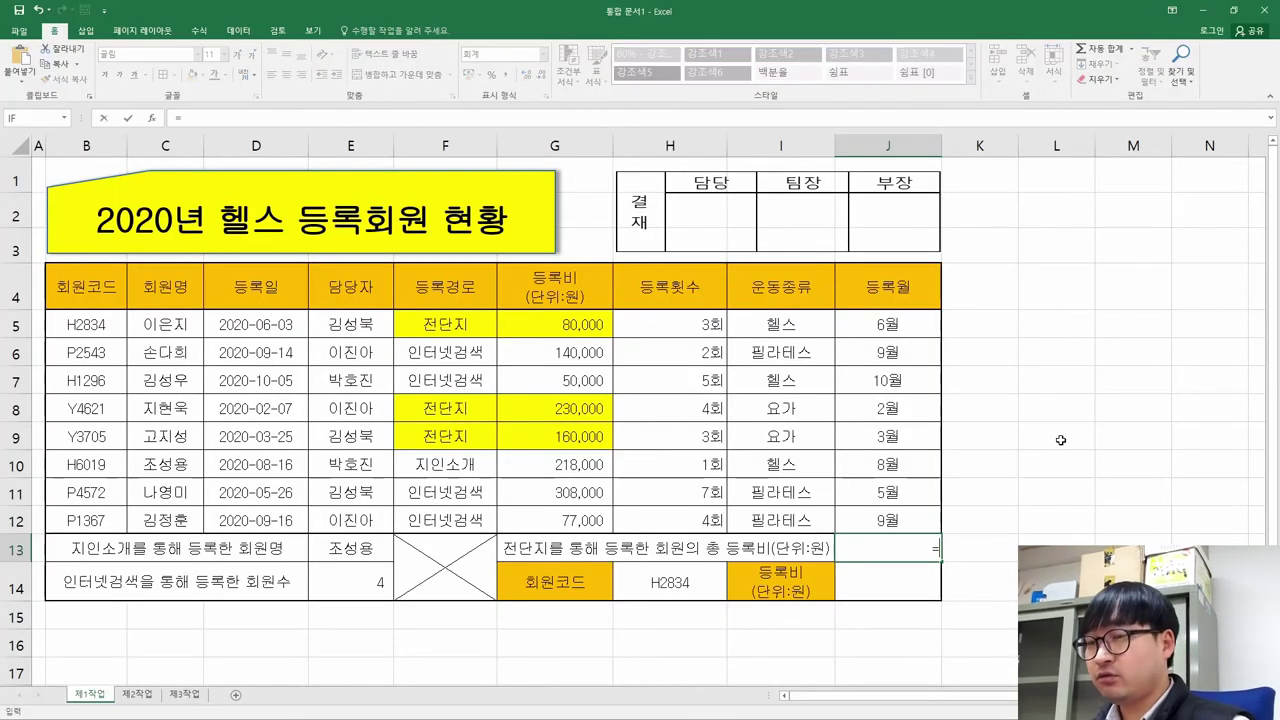
{"action": "type", "text": "ㄴ"}
{"action": "key", "text": "BackSpace"}
{"action": "key", "text": "BackSpace"}
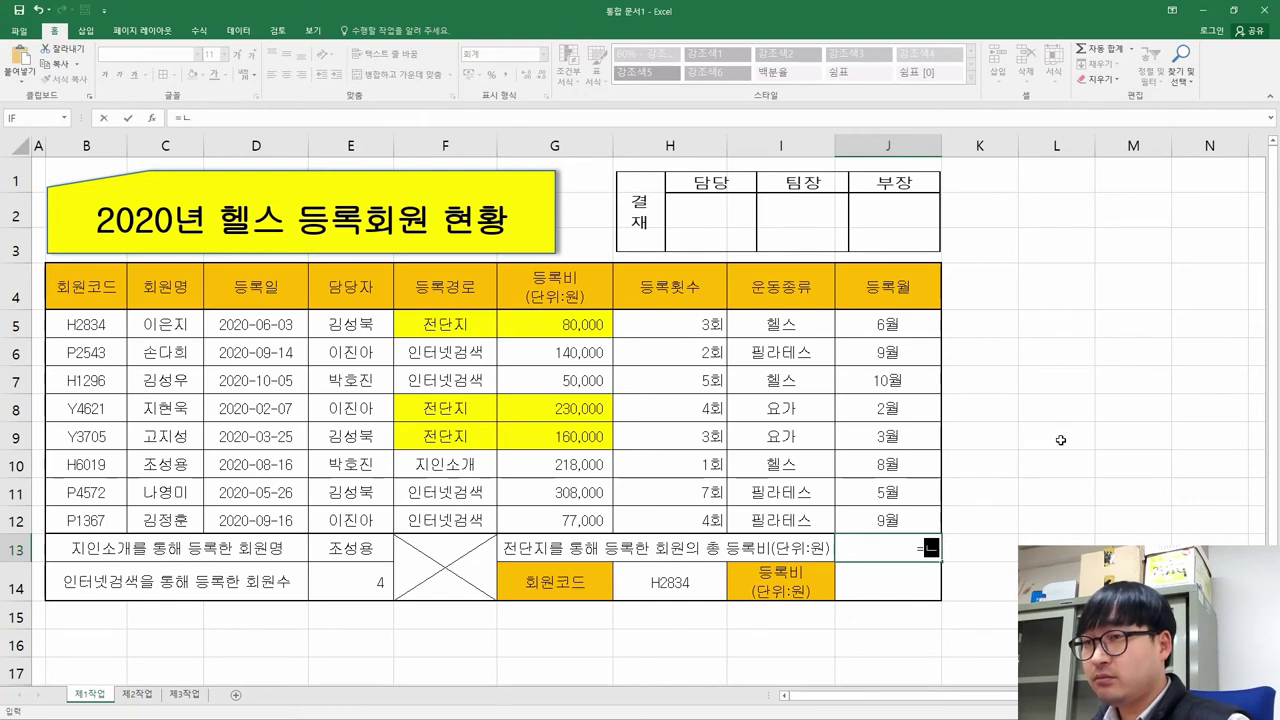
{"action": "type", "text": "sumi"}
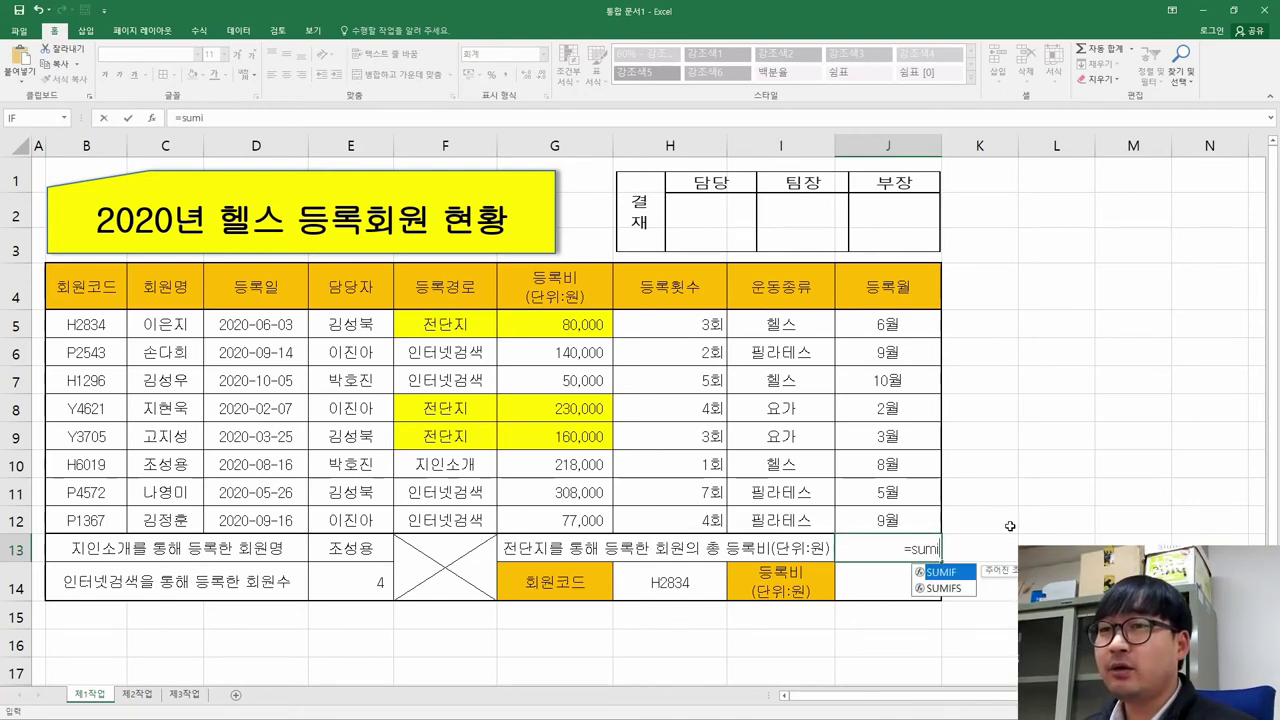
{"action": "double_click", "coordinate": [939, 575]}
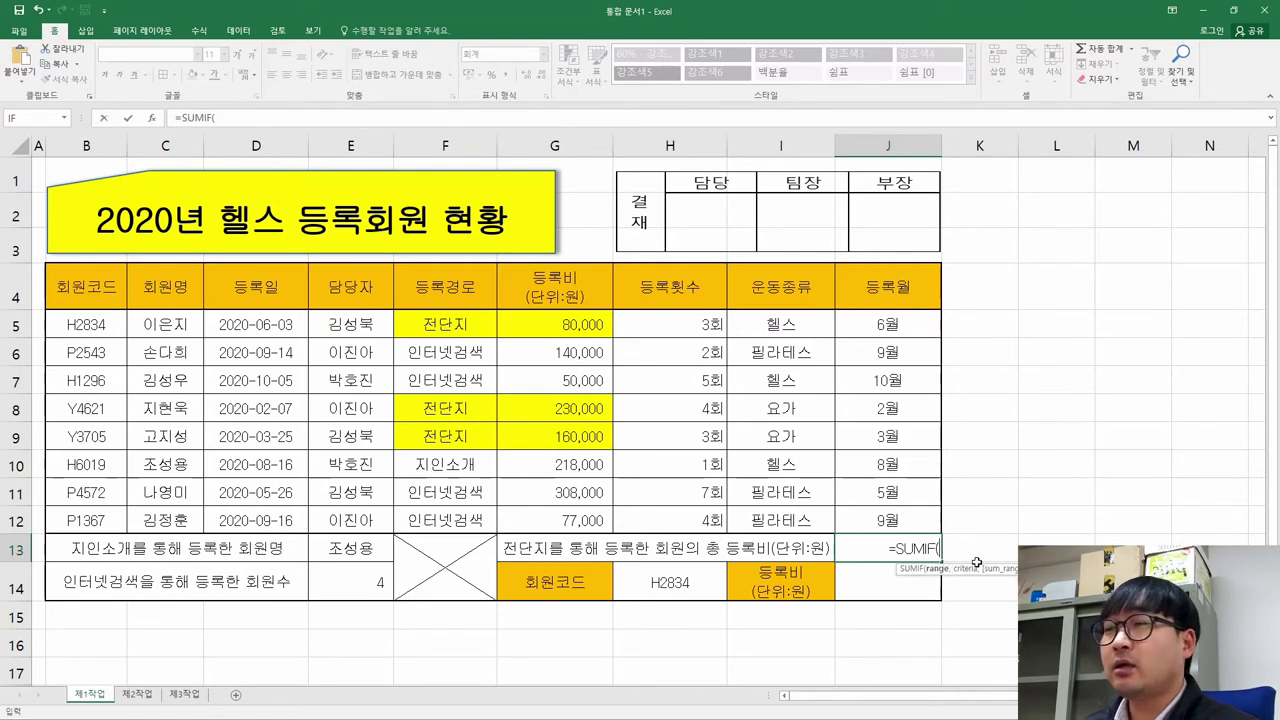
{"action": "left_click", "coordinate": [154, 119]}
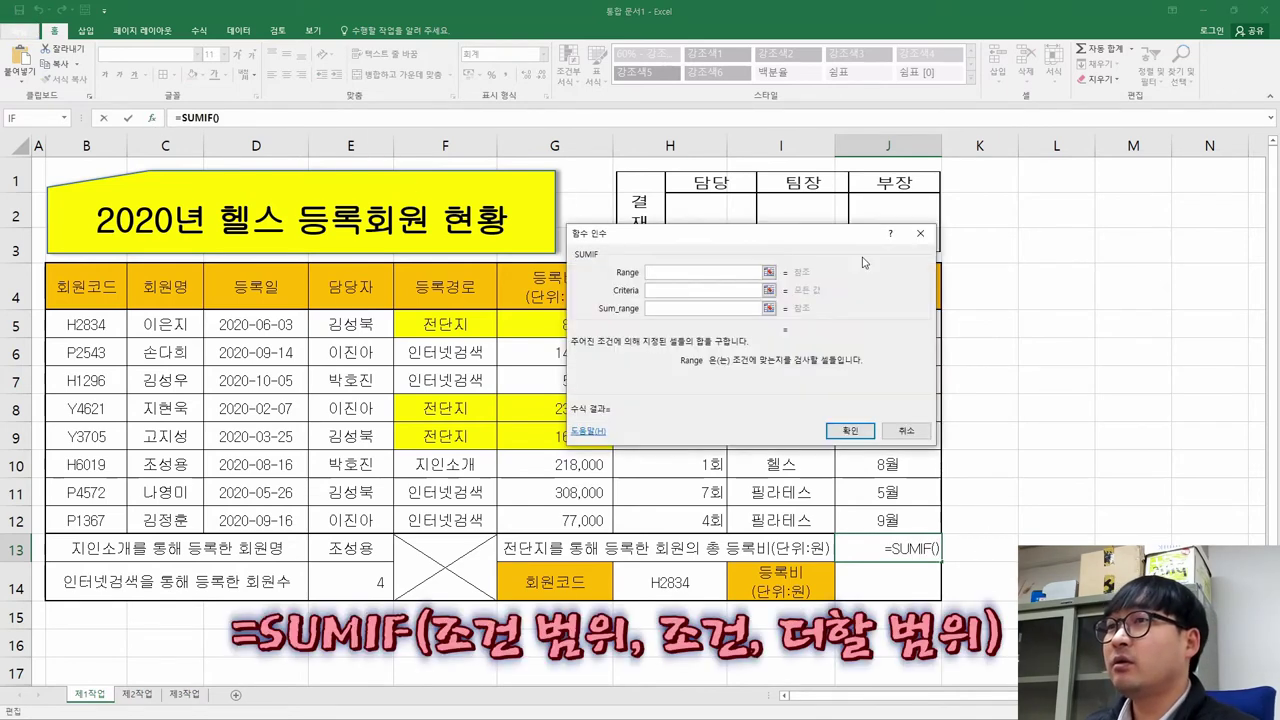
{"action": "left_click_drag", "start_coordinate": [771, 240], "coordinate": [873, 218]}
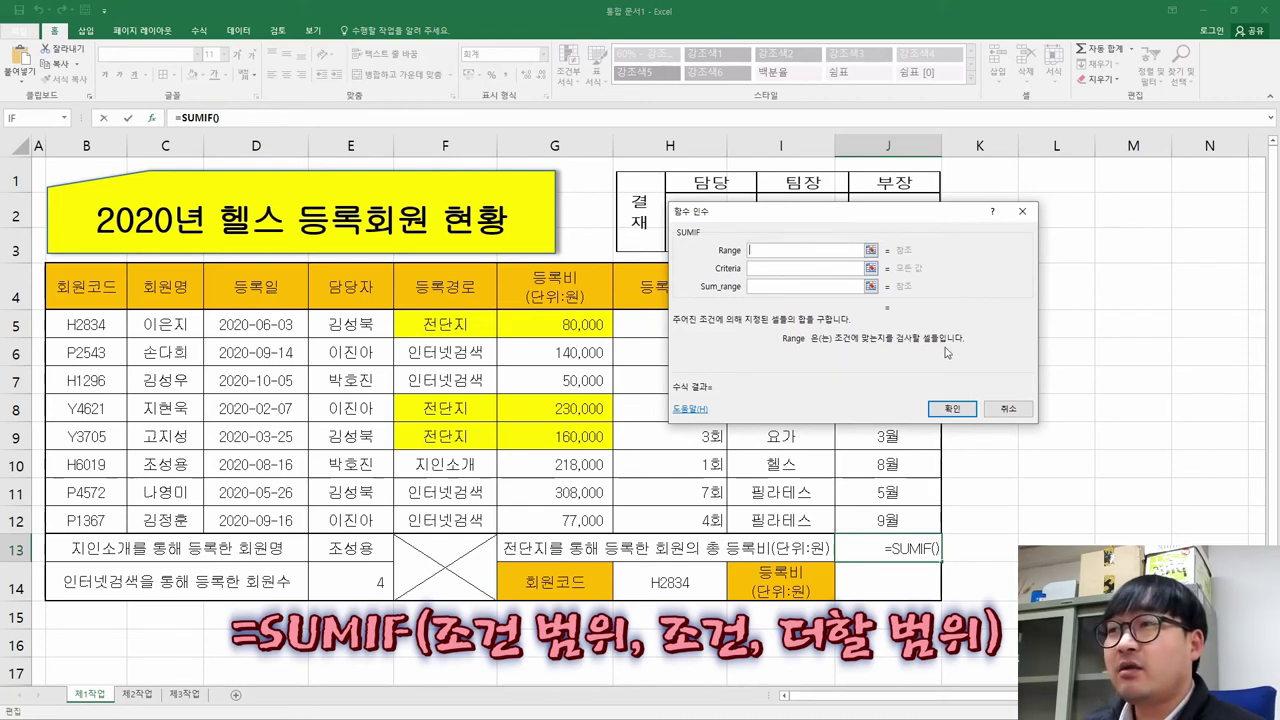
Set the SUMIF range to F5:F12 and the criteria to "전단지".
{"action": "left_click", "coordinate": [456, 323]}
{"action": "left_click_drag", "start_coordinate": [456, 323], "coordinate": [456, 517]}
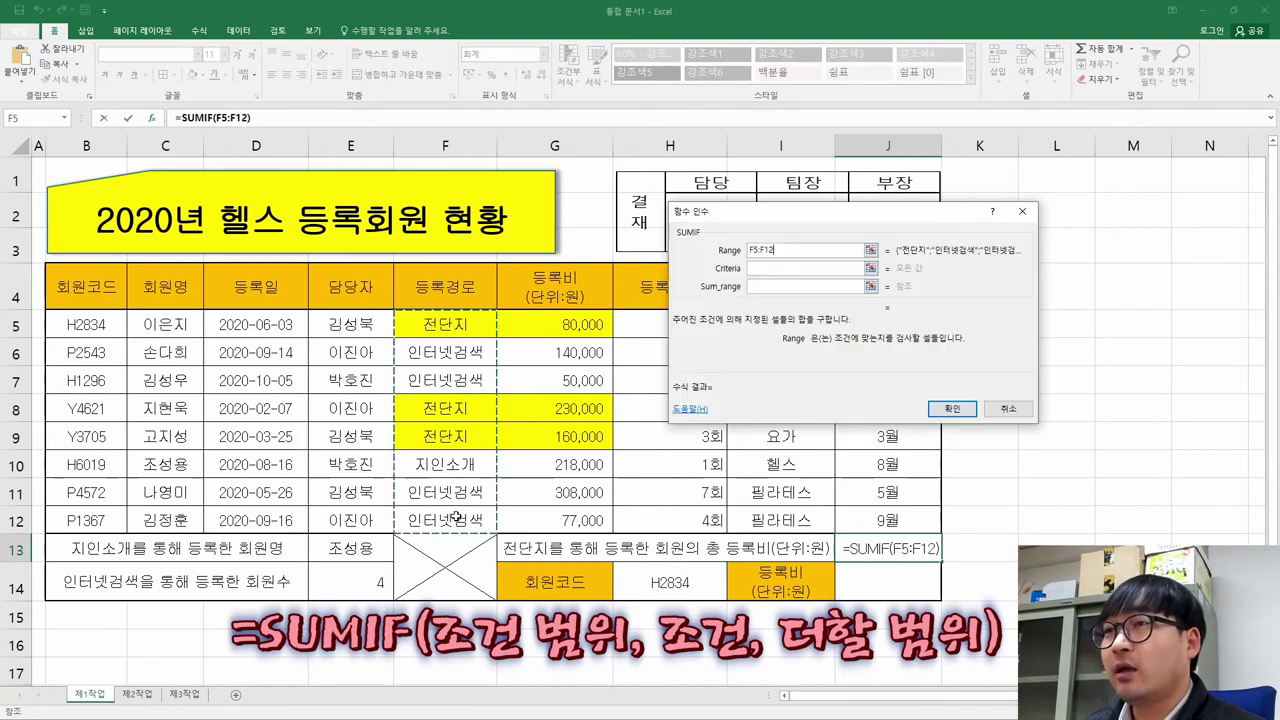
{"action": "left_click", "coordinate": [773, 270]}
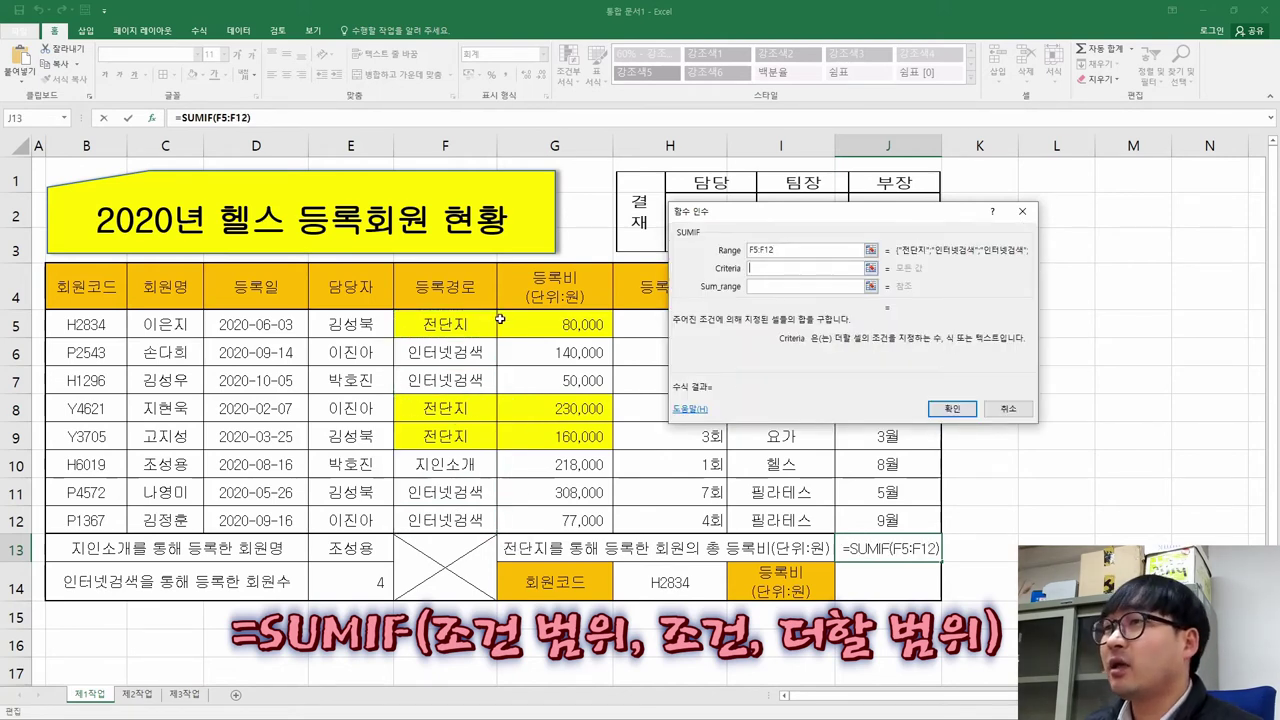
{"action": "type", "text": "\""}
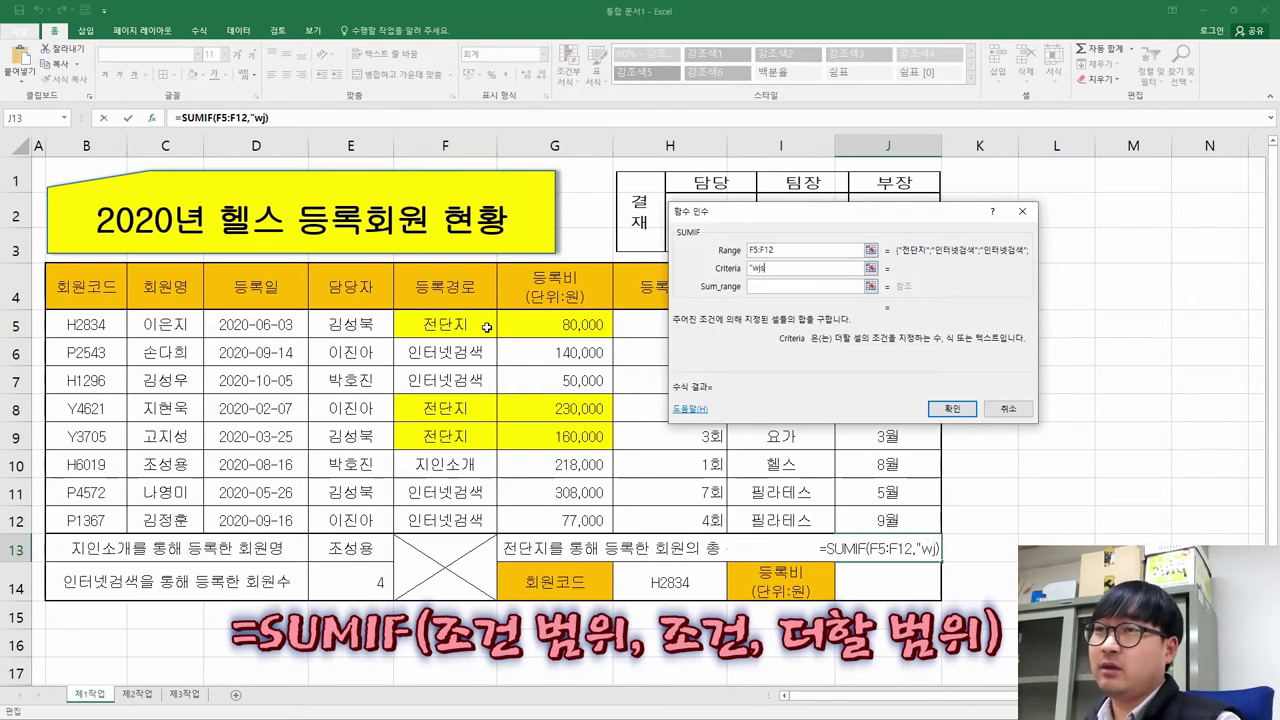
{"action": "type", "text": "전단지\""}
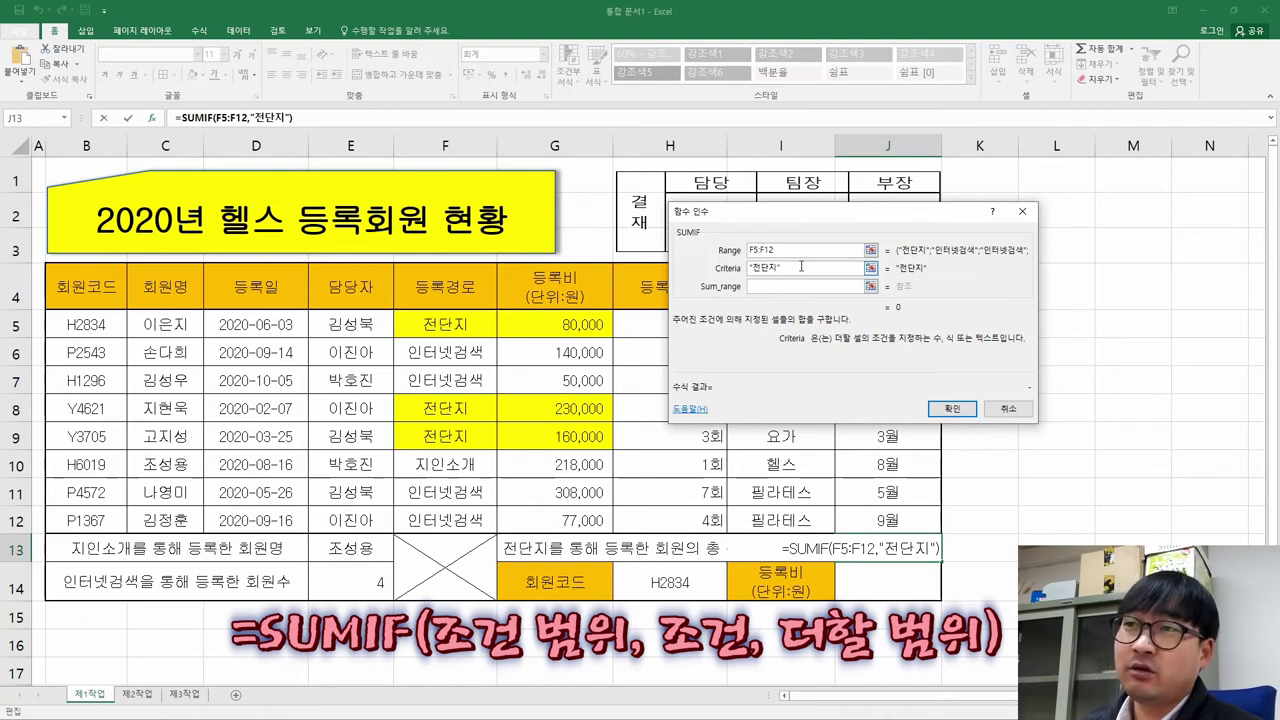
Replace the SUMIF text criteria with a reference to the 전단지 cell F5.
{"action": "left_click_drag", "start_coordinate": [790, 267], "coordinate": [670, 268]}
{"action": "left_click", "coordinate": [445, 325]}
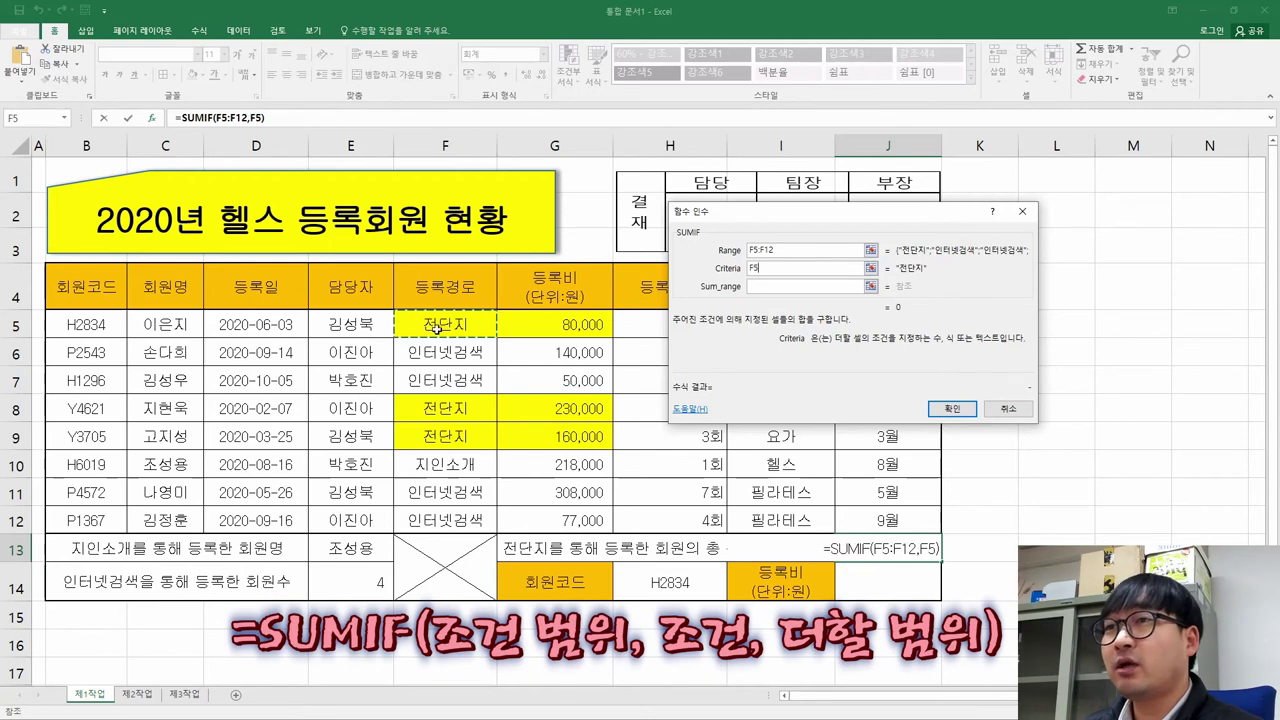
{"action": "left_click", "coordinate": [448, 405]}
{"action": "left_click", "coordinate": [455, 436]}
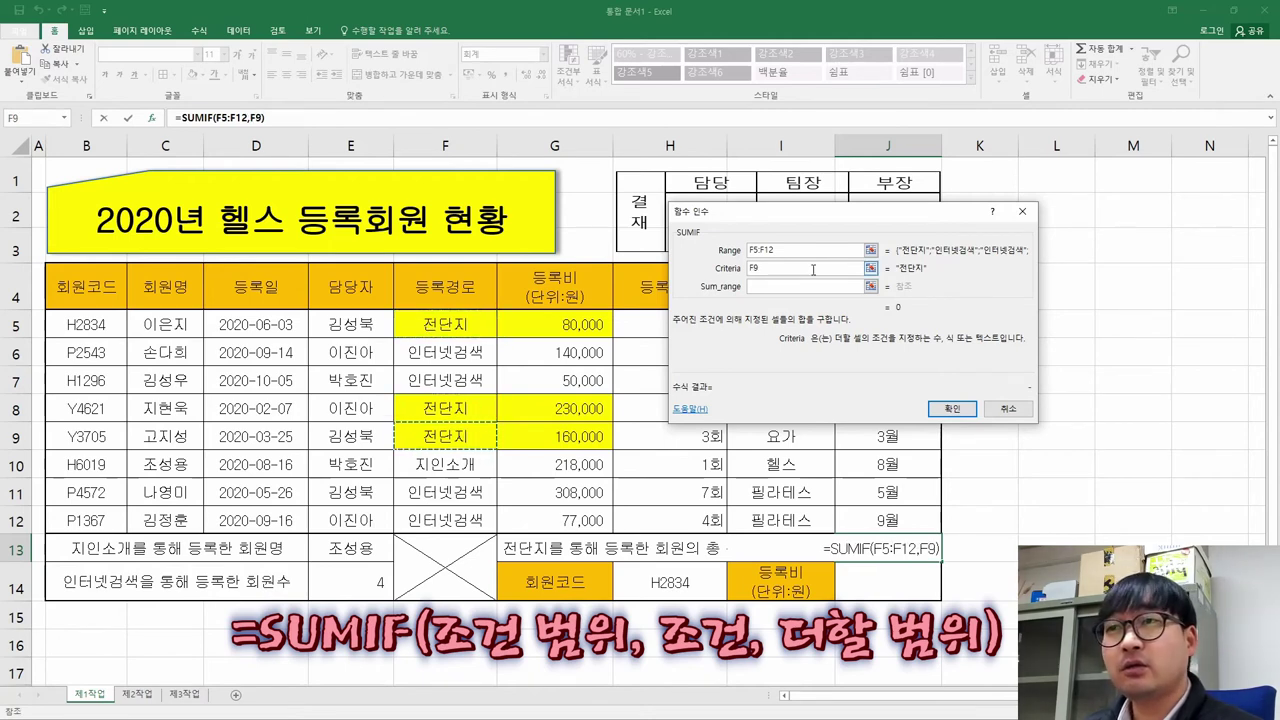
{"action": "left_click", "coordinate": [445, 325]}
Set the SUMIF sum range to G5:G12 as the defined name 등록비, review the arguments and confirm the formula in J13.
{"action": "left_click", "coordinate": [779, 286]}
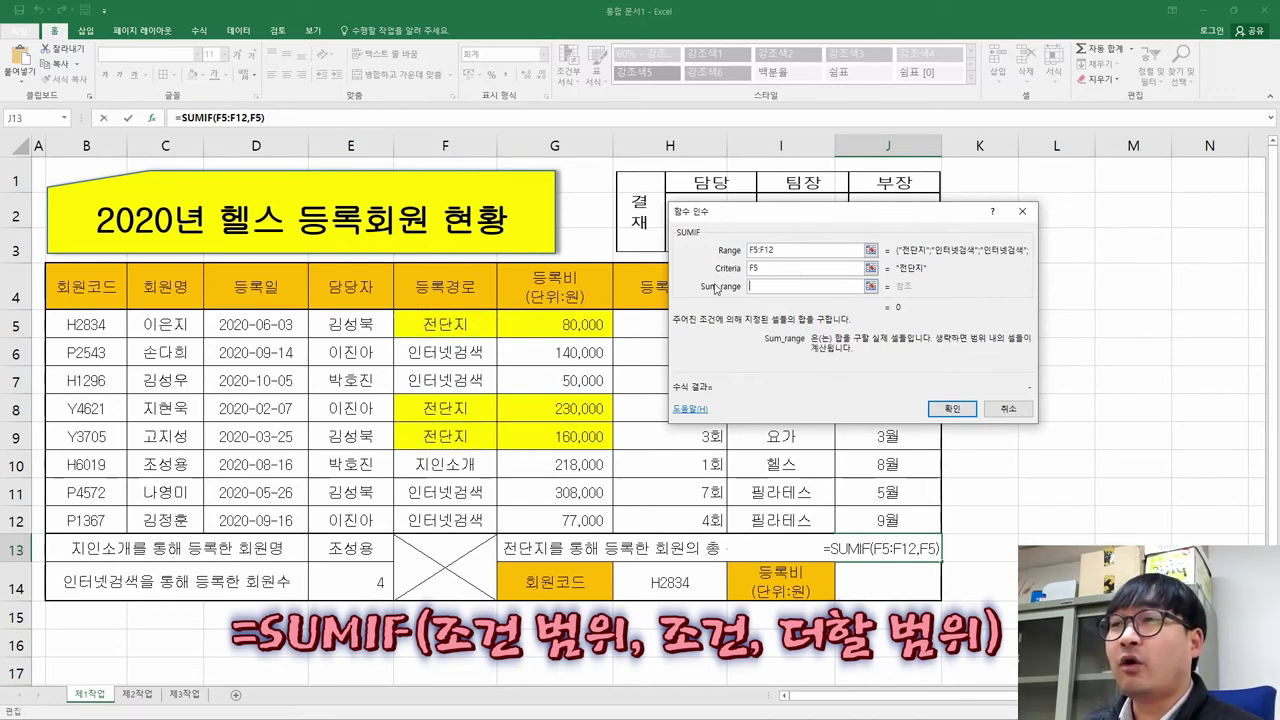
{"action": "left_click_drag", "start_coordinate": [565, 321], "coordinate": [562, 522]}
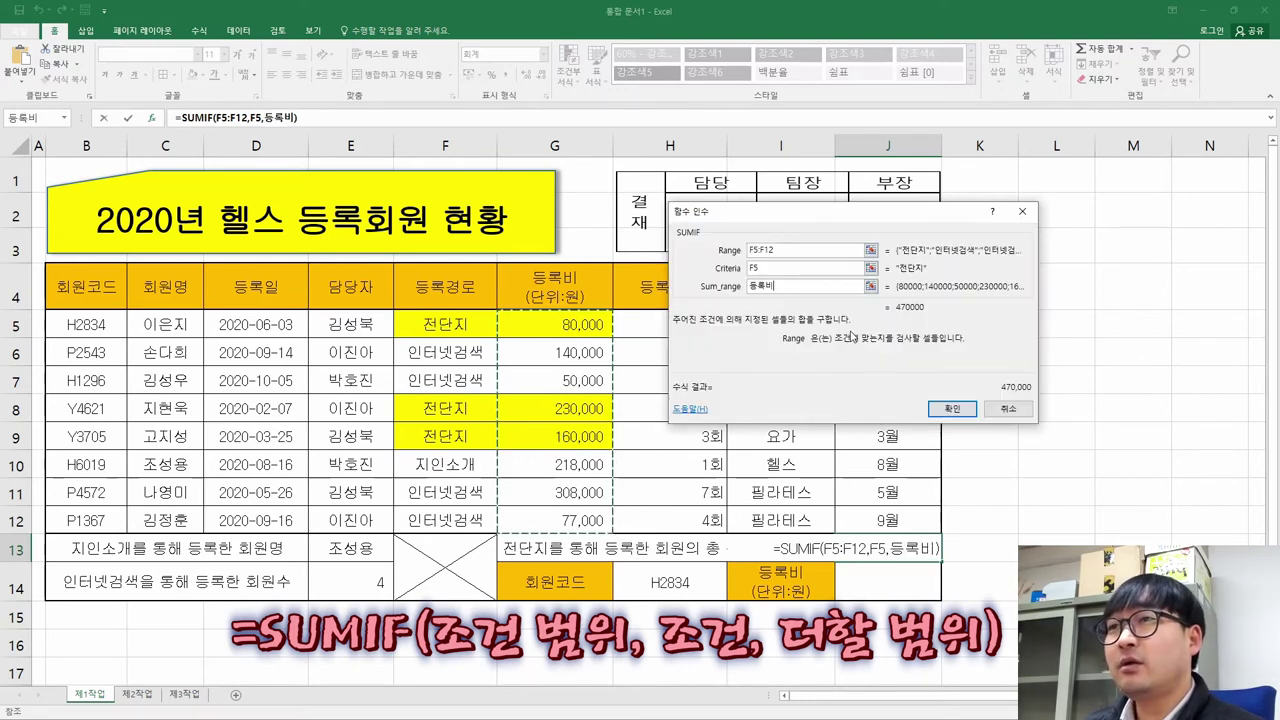
{"action": "left_click", "coordinate": [782, 249]}
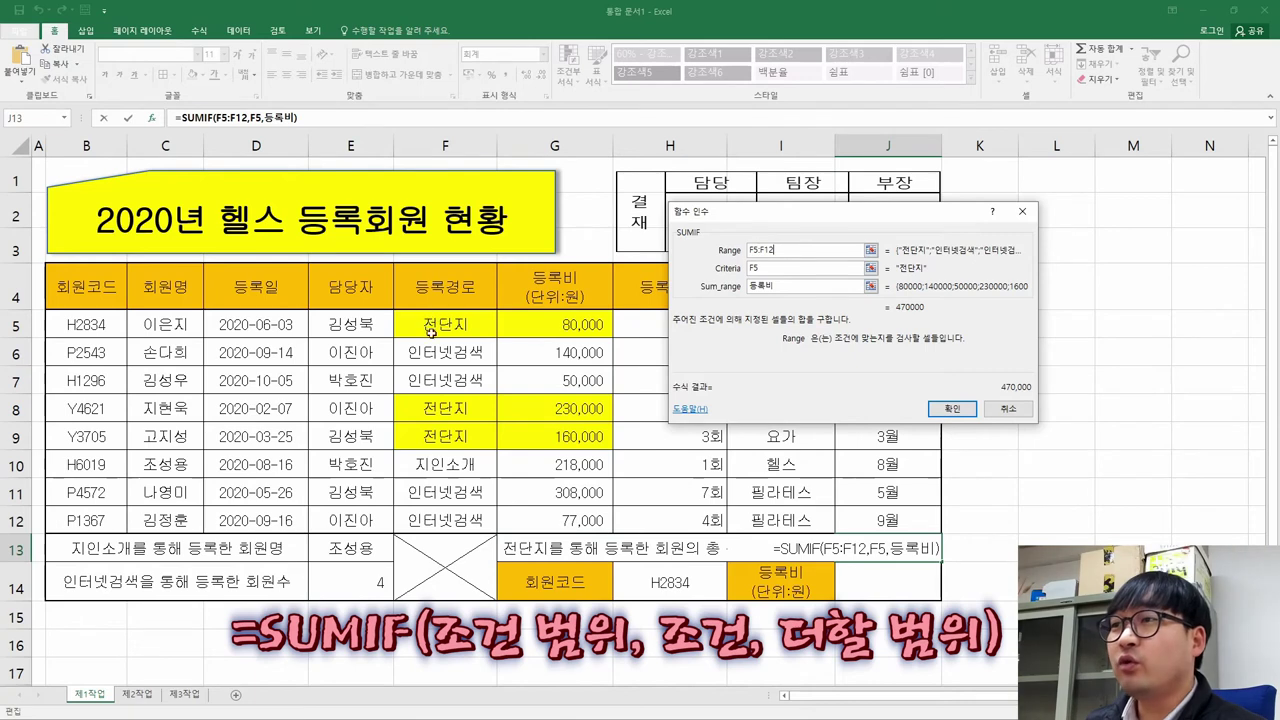
{"action": "left_click", "coordinate": [779, 268]}
{"action": "left_click", "coordinate": [787, 289]}
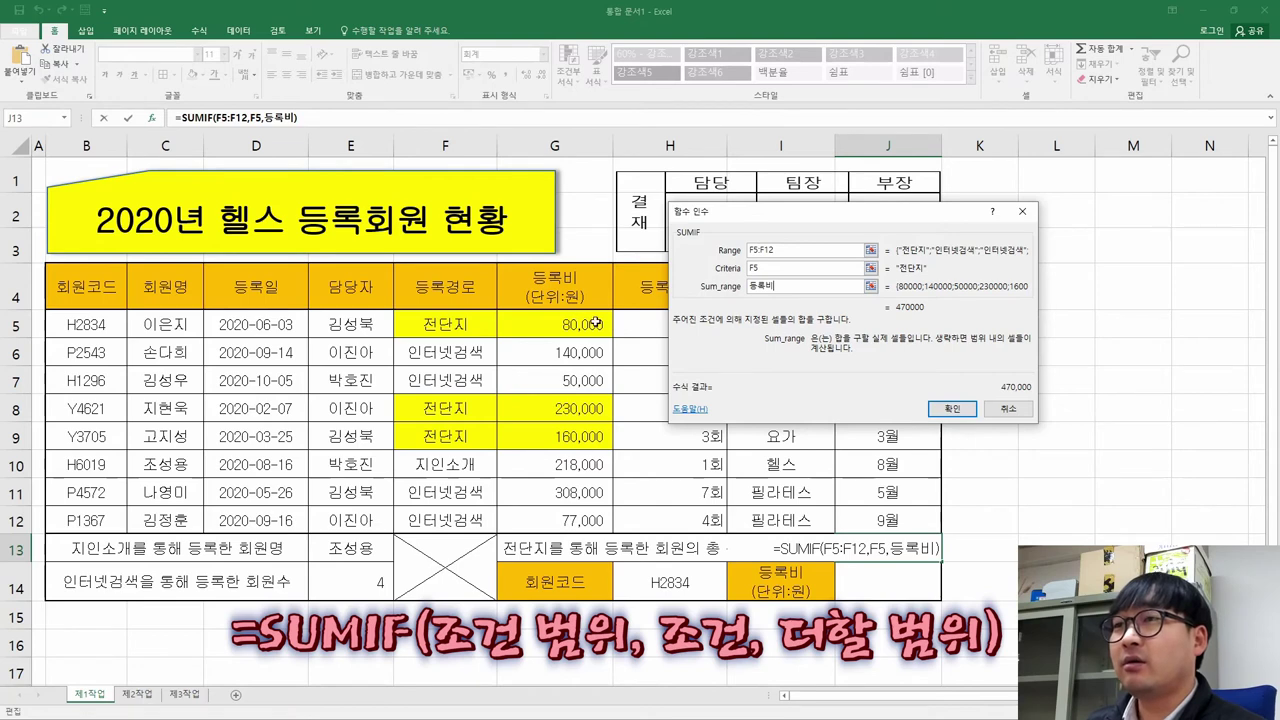
{"action": "double_click", "coordinate": [763, 288]}
{"action": "key", "text": "BackSpace"}
{"action": "left_click_drag", "start_coordinate": [550, 322], "coordinate": [551, 522]}
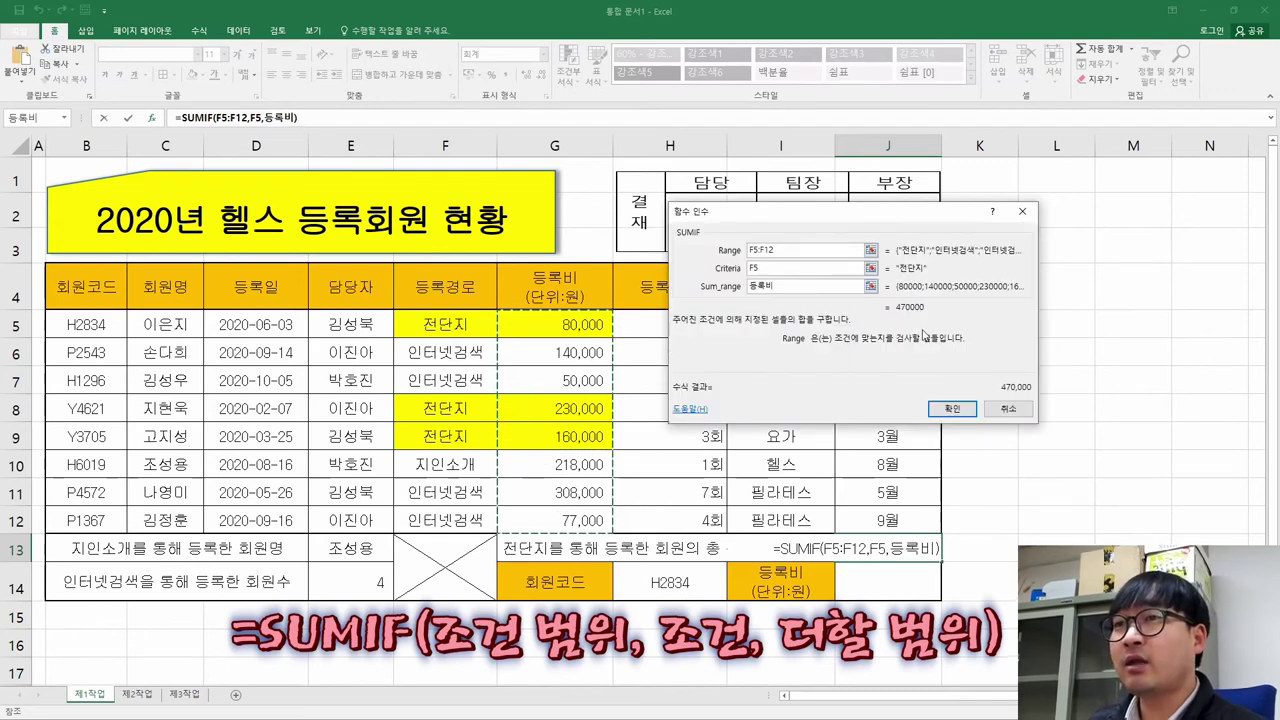
{"action": "left_click", "coordinate": [945, 409]}
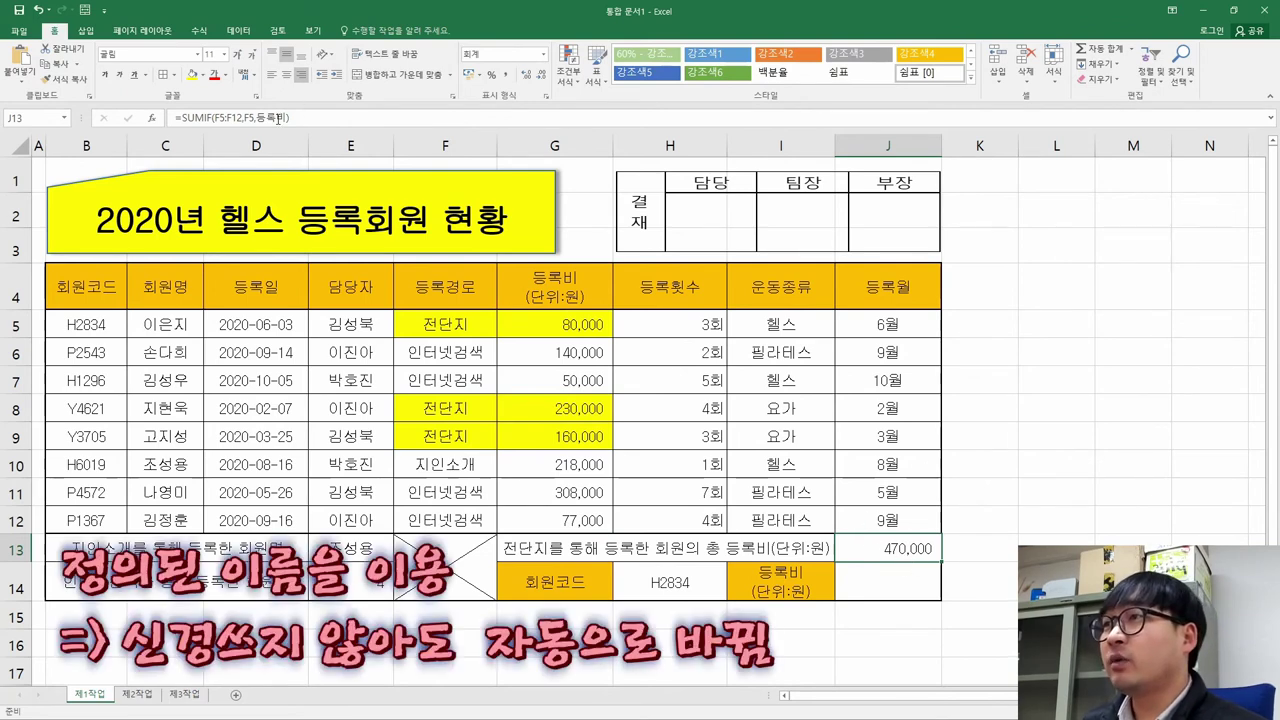
Switch to the exam PDF and compare the 등록비 name-definition instruction for G5:G12 with the defined-name requirement of task (5).
{"action": "key", "text": "alt+Tab"}
{"action": "scroll", "coordinate": [623, 315], "scroll_direction": "up", "scroll_amount": 2}
{"action": "left_click", "coordinate": [409, 393]}
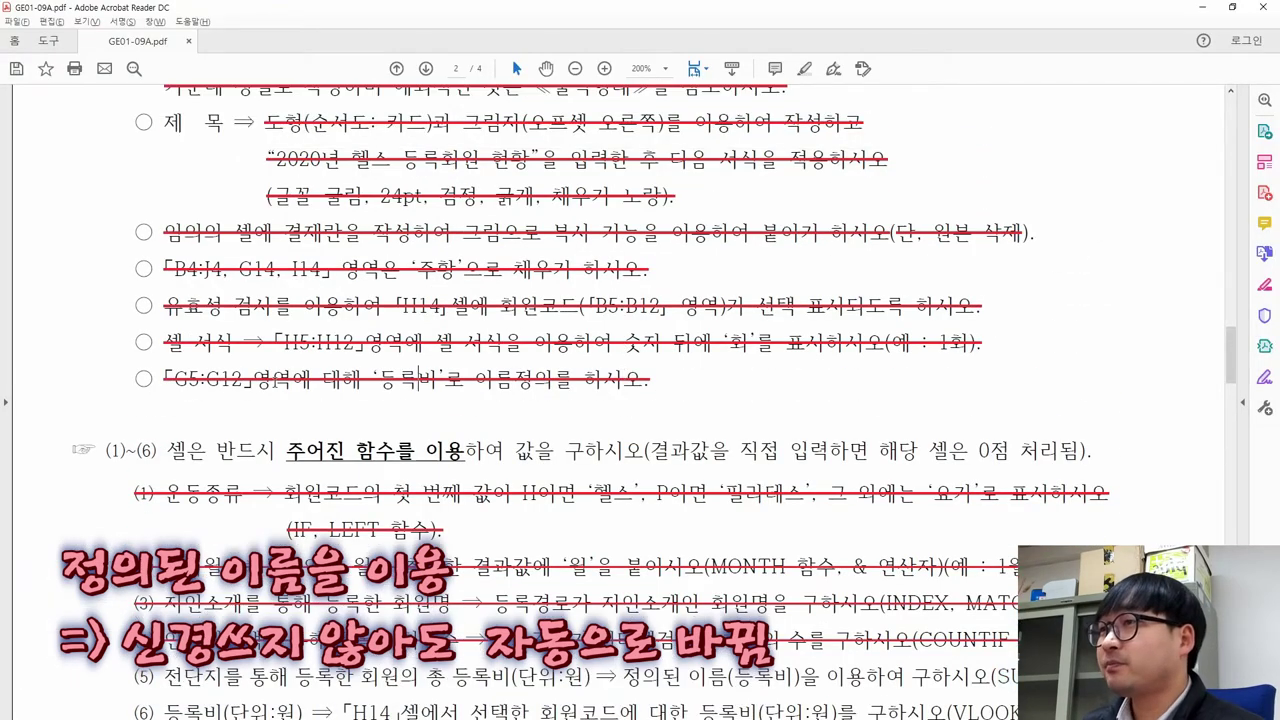
{"action": "left_click_drag", "start_coordinate": [437, 385], "coordinate": [252, 385]}
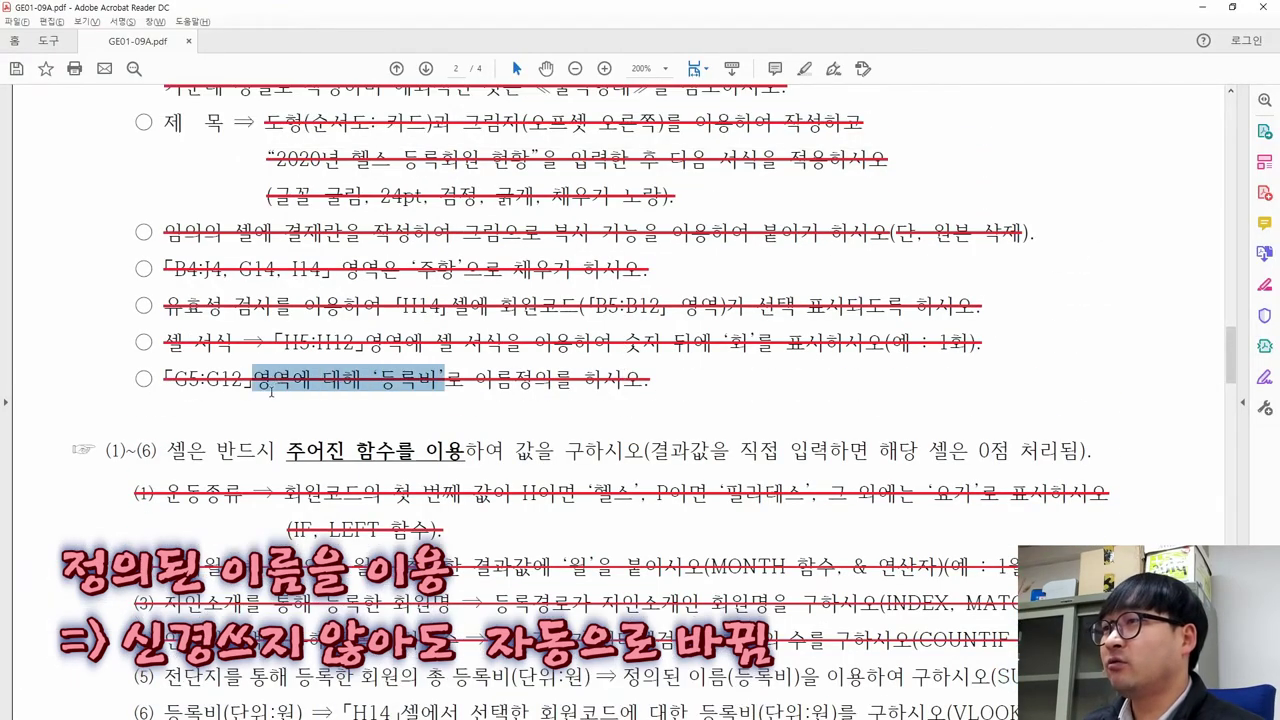
{"action": "left_click", "coordinate": [442, 384]}
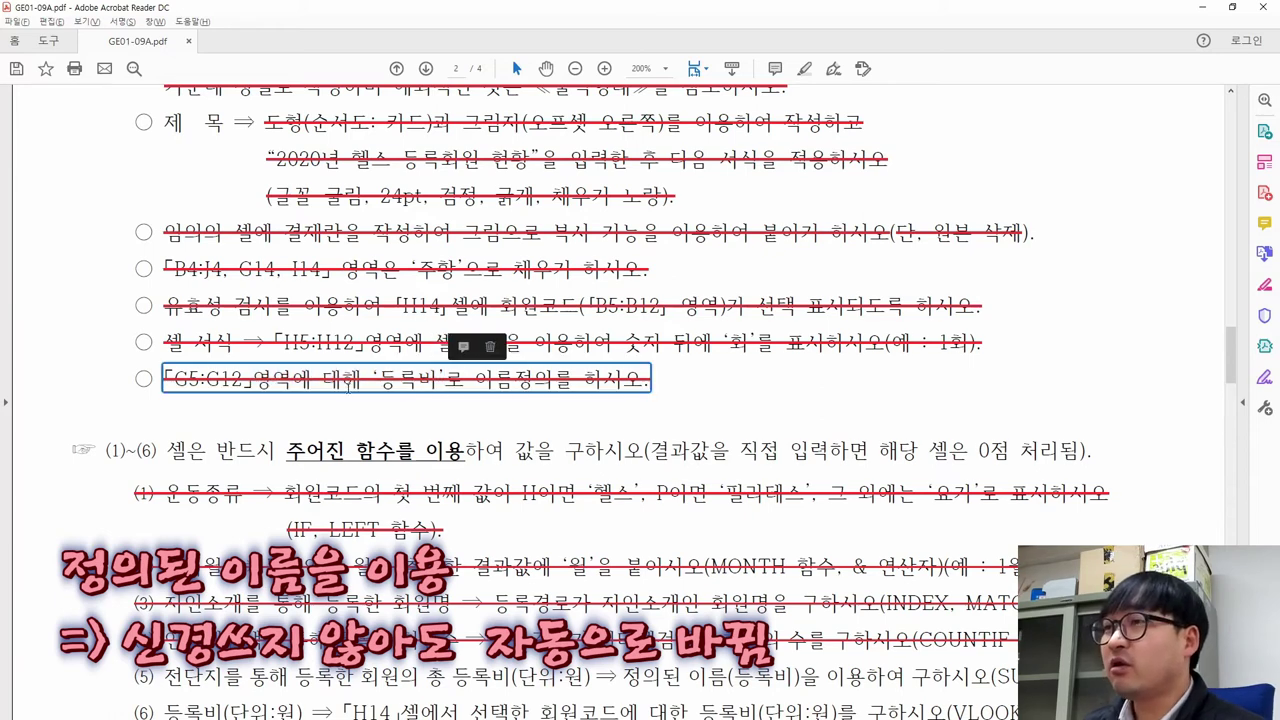
{"action": "scroll", "coordinate": [694, 560], "scroll_direction": "down", "scroll_amount": 4}
{"action": "left_click_drag", "start_coordinate": [740, 490], "coordinate": [706, 490]}
{"action": "left_click", "coordinate": [698, 488]}
{"action": "left_click_drag", "start_coordinate": [622, 452], "coordinate": [795, 453]}
{"action": "left_click", "coordinate": [758, 452]}
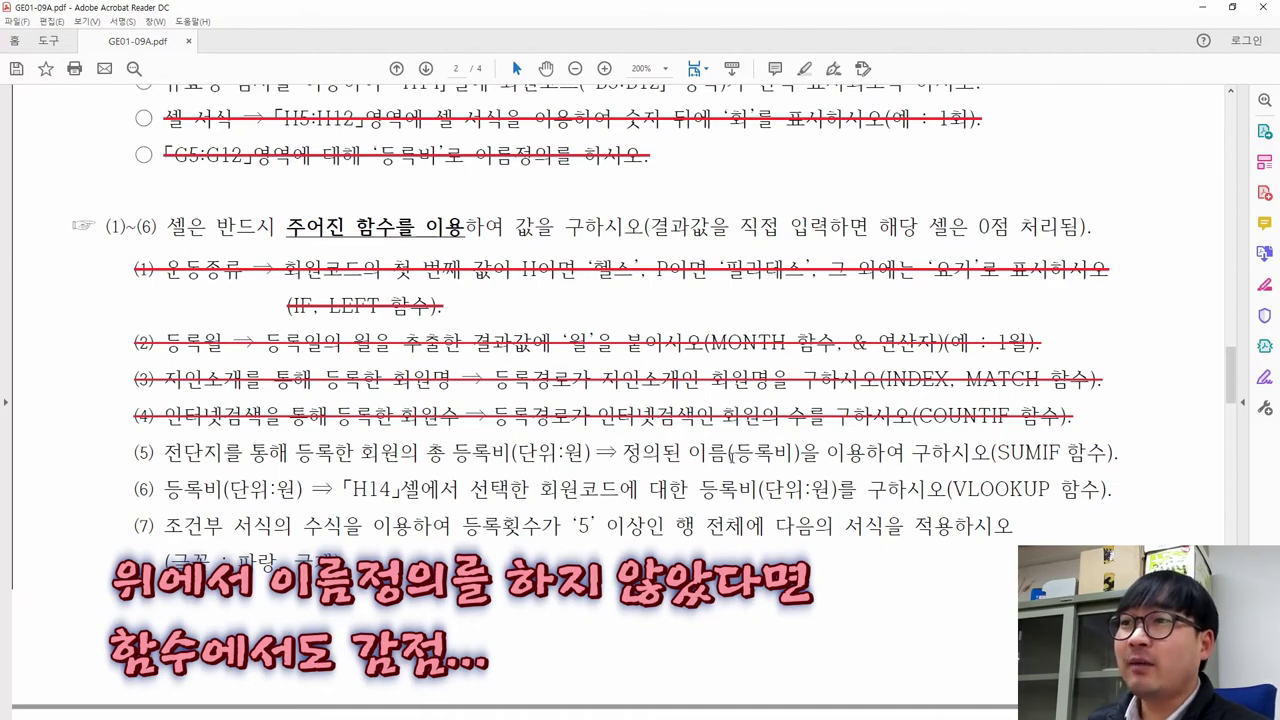
{"action": "left_click", "coordinate": [396, 158]}
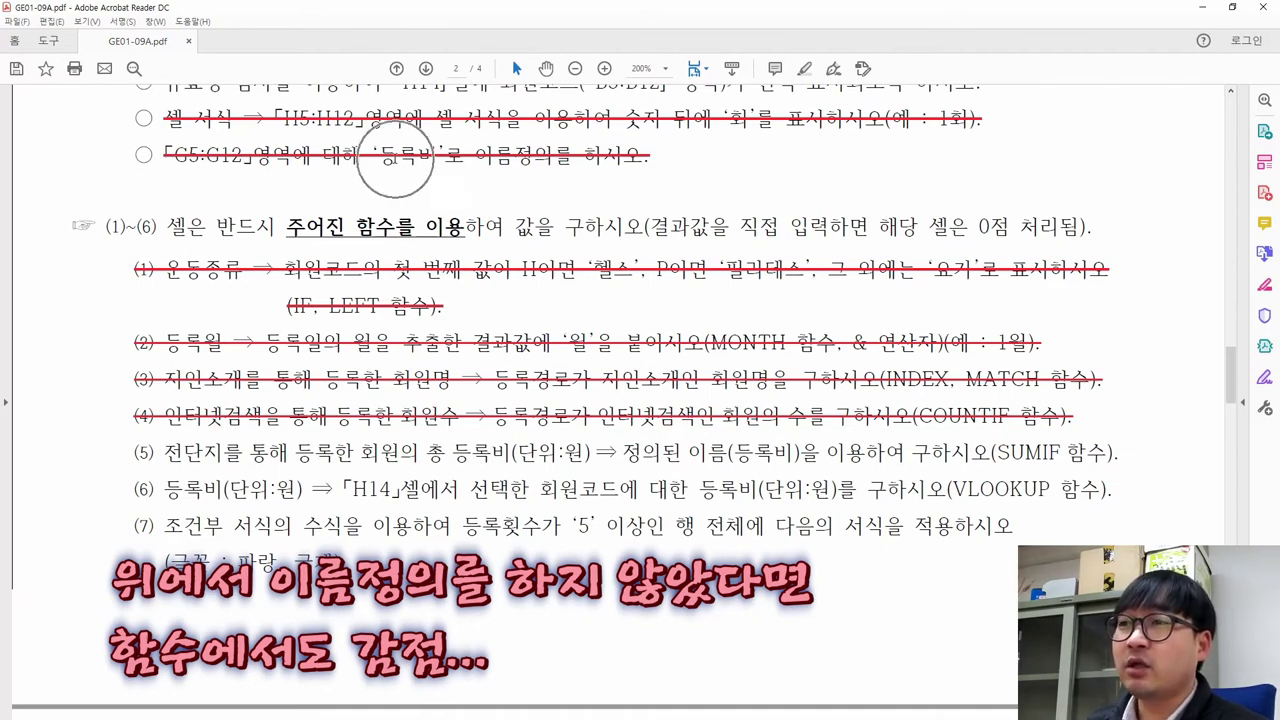
{"action": "left_click", "coordinate": [663, 468]}
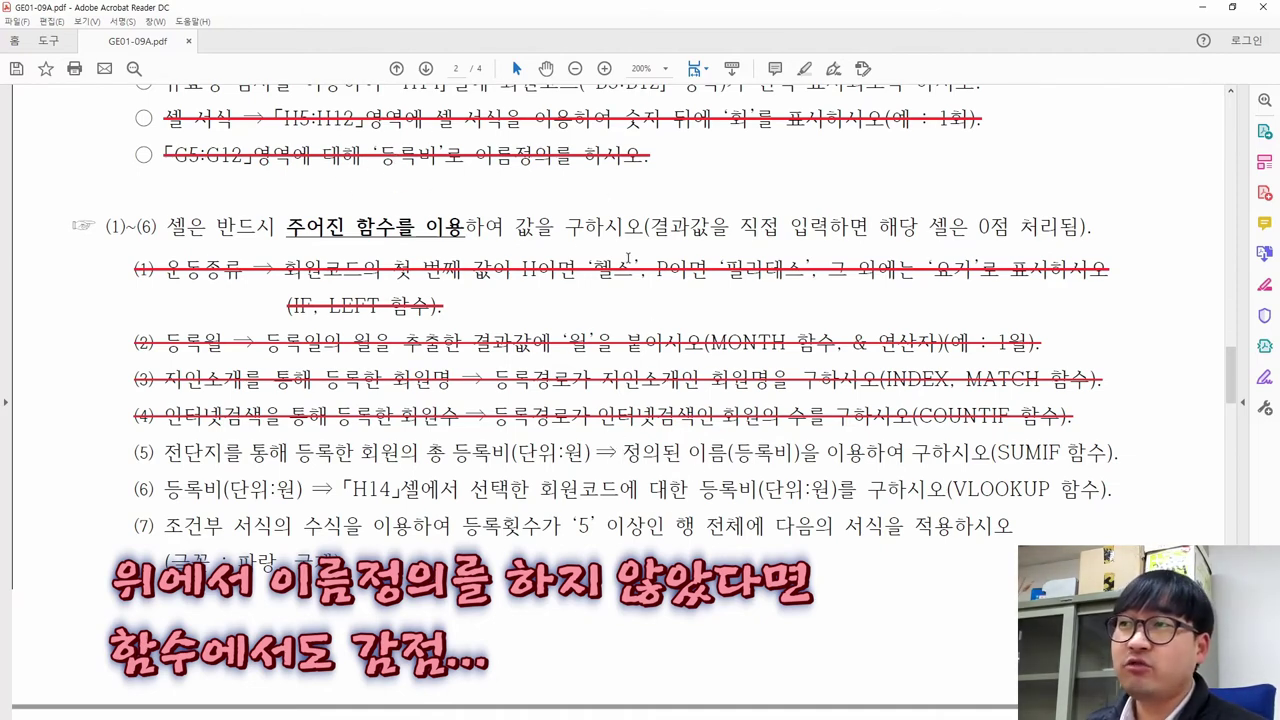
{"action": "left_click_drag", "start_coordinate": [627, 459], "coordinate": [988, 462]}
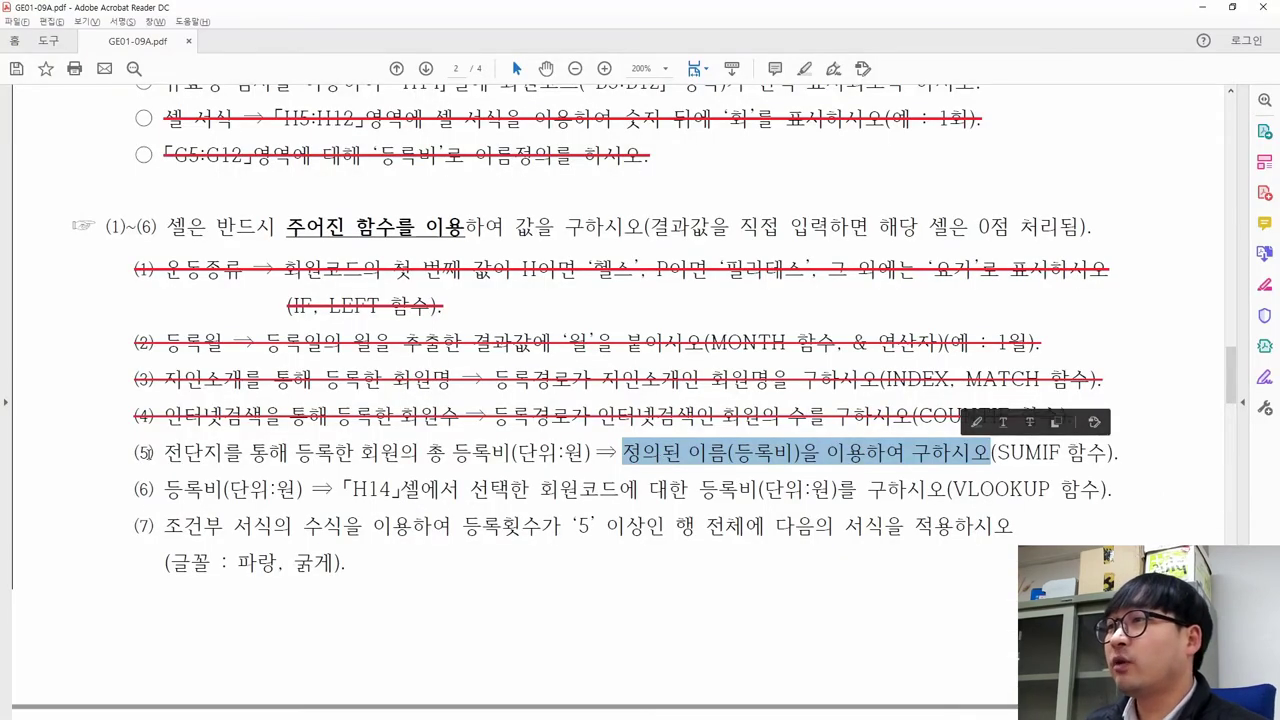
Strike through the whole line of task (5) in the exam PDF.
{"action": "left_click", "coordinate": [145, 453]}
{"action": "left_click_drag", "start_coordinate": [145, 453], "coordinate": [1118, 458]}
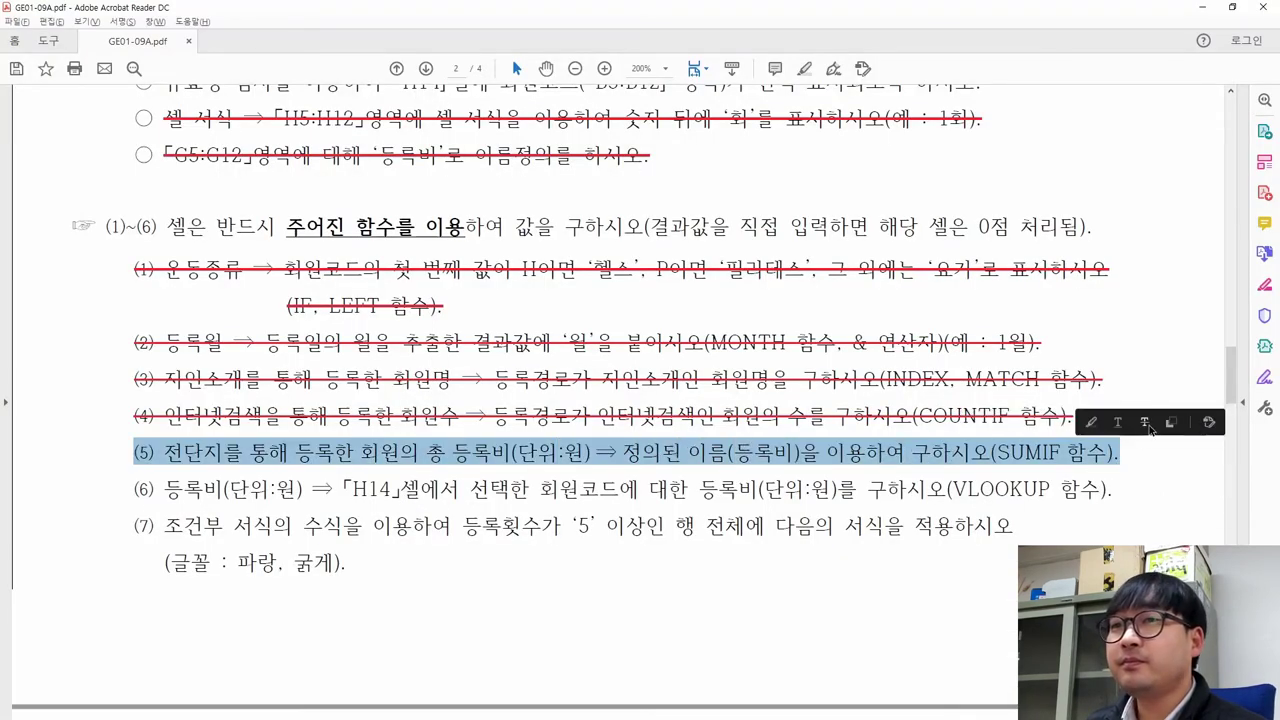
{"action": "left_click", "coordinate": [1146, 423]}
Select cell J14 in the Excel workbook and read the VLOOKUP requirement of task (6) in the exam PDF.
{"action": "left_click_drag", "start_coordinate": [165, 490], "coordinate": [318, 490]}
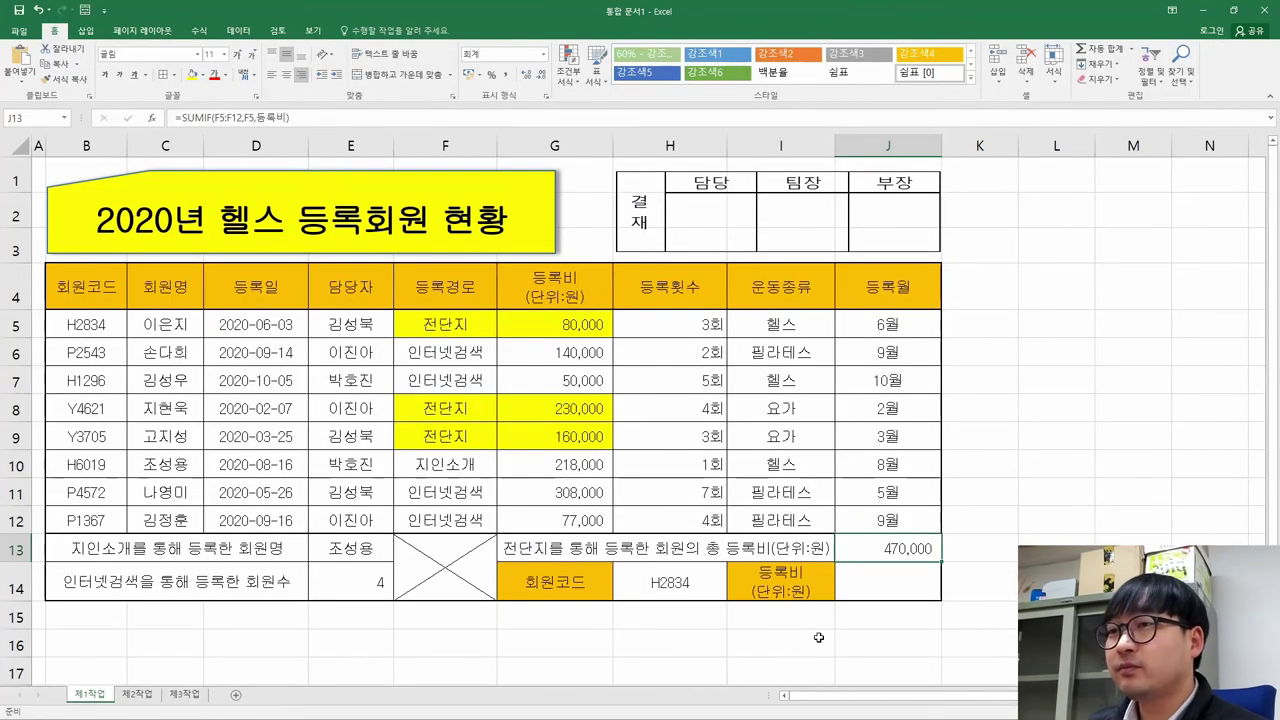
{"action": "left_click", "coordinate": [875, 580]}
{"action": "key", "text": "alt+Tab"}
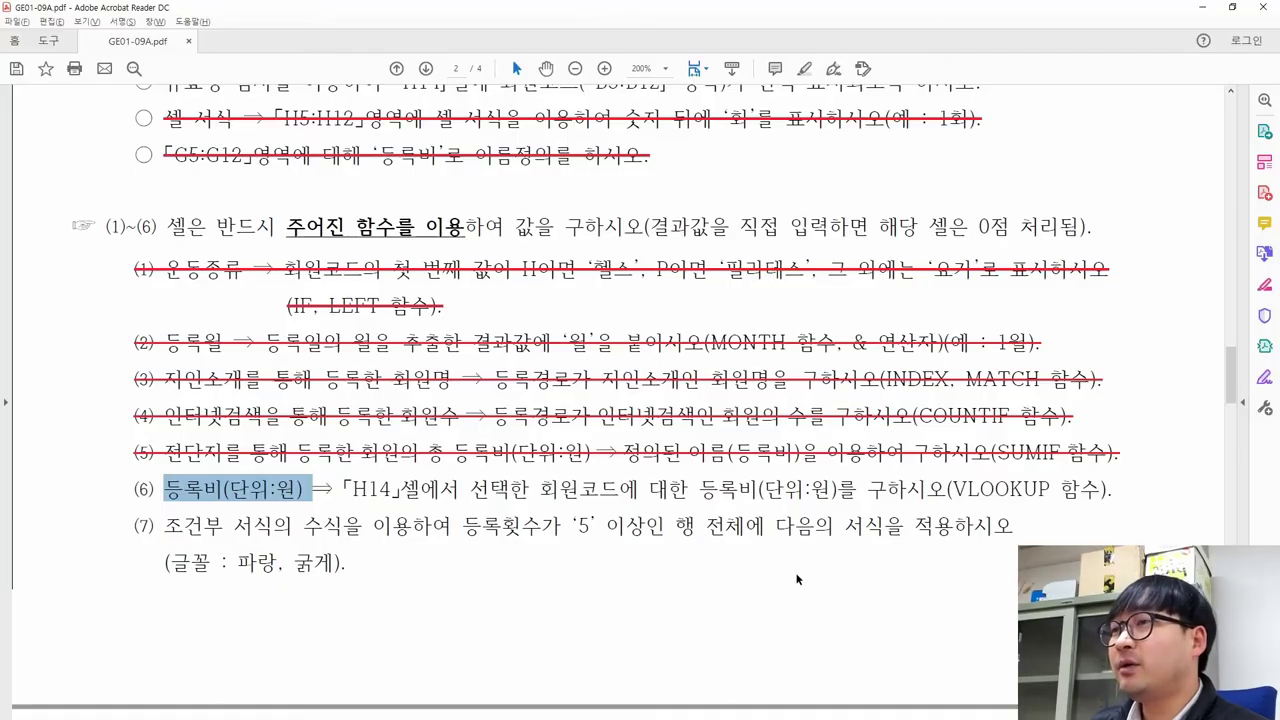
{"action": "left_click_drag", "start_coordinate": [355, 492], "coordinate": [946, 494]}
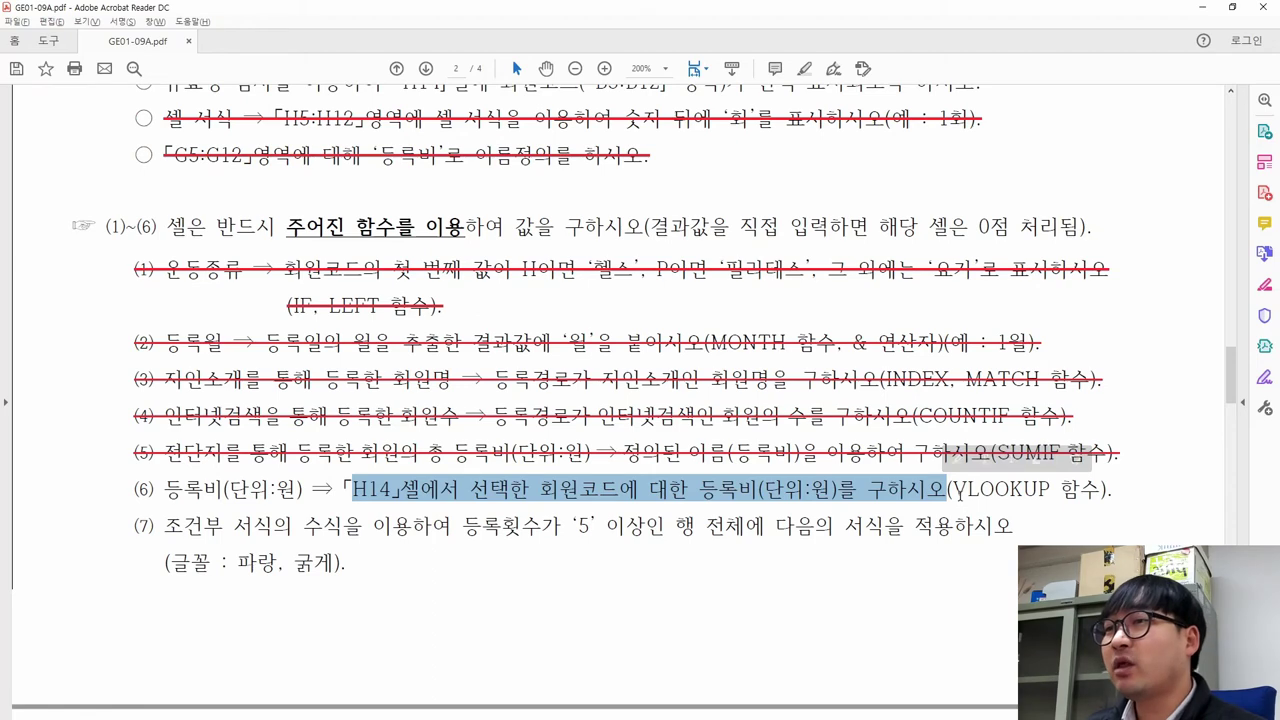
Switch to the Excel workbook and select cell J14 beside the 등록비 label.
{"action": "key", "text": "alt+Tab"}
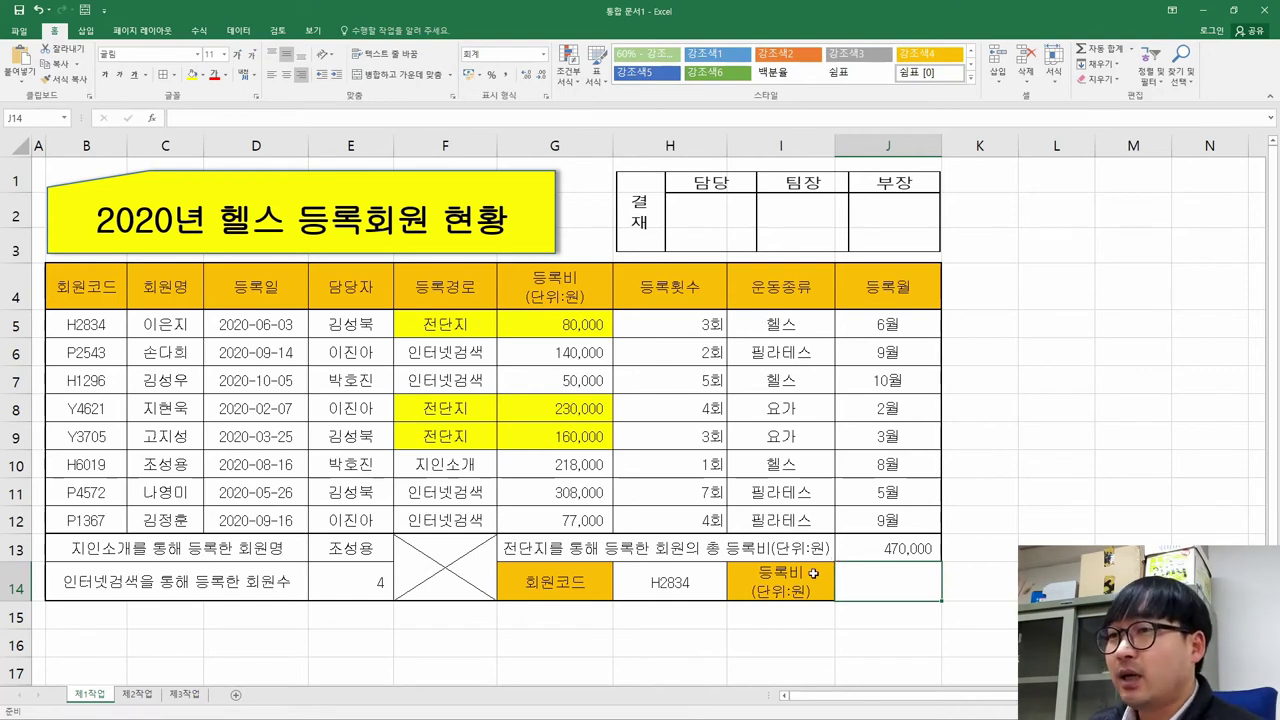
{"action": "left_click", "coordinate": [898, 582]}
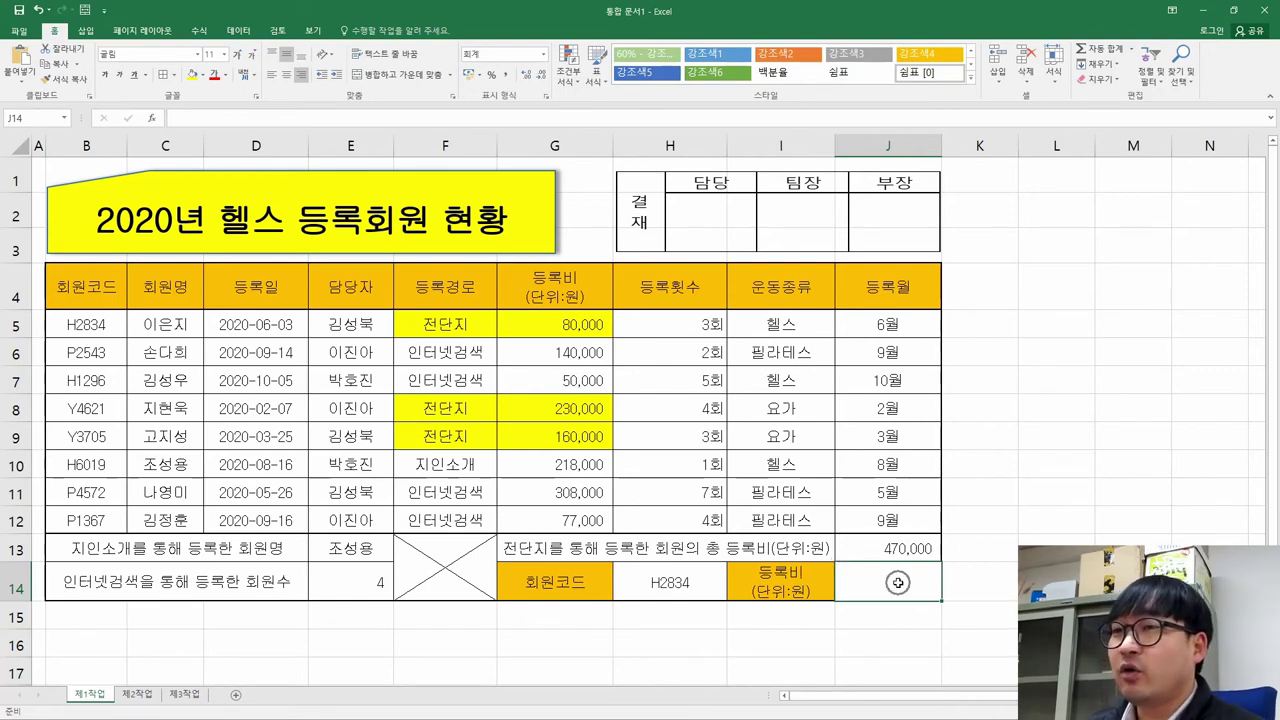
Try the second 회원코드 in the H14 list, restore the first one, and locate its code and 등록비 in row 5.
{"action": "left_click", "coordinate": [675, 576]}
{"action": "left_click", "coordinate": [735, 595]}
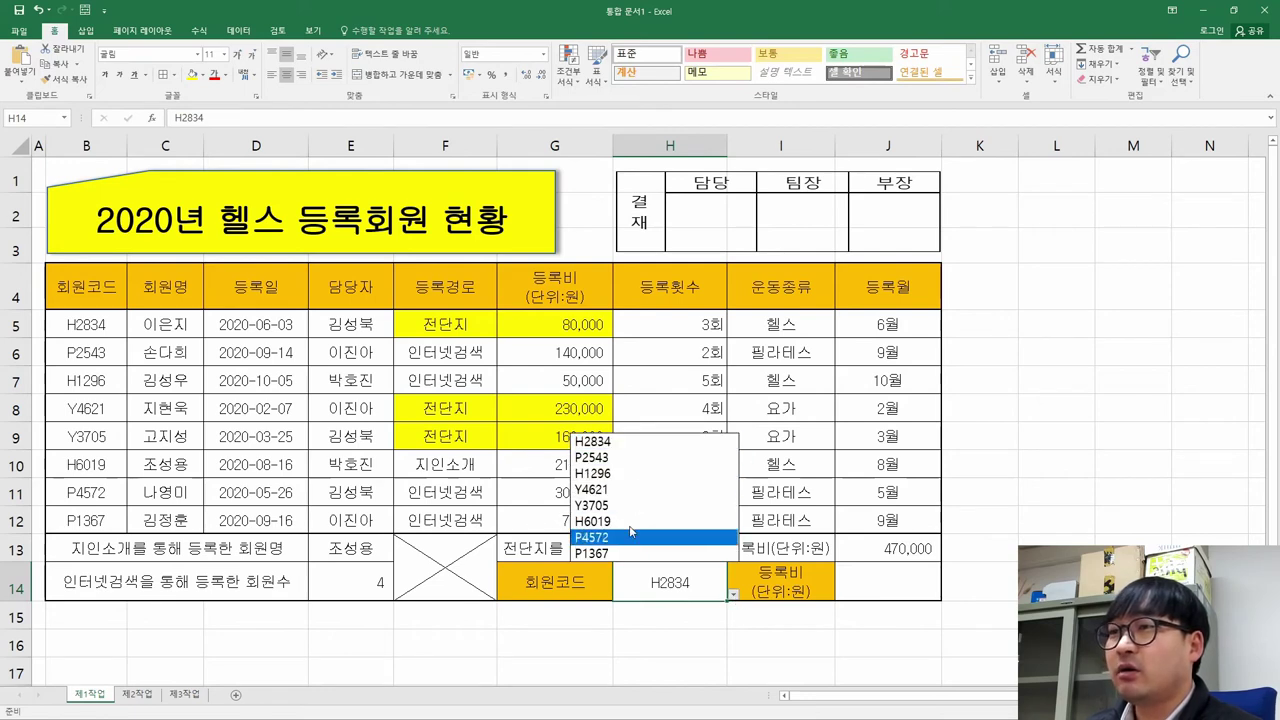
{"action": "left_click", "coordinate": [600, 457]}
{"action": "left_click", "coordinate": [733, 594]}
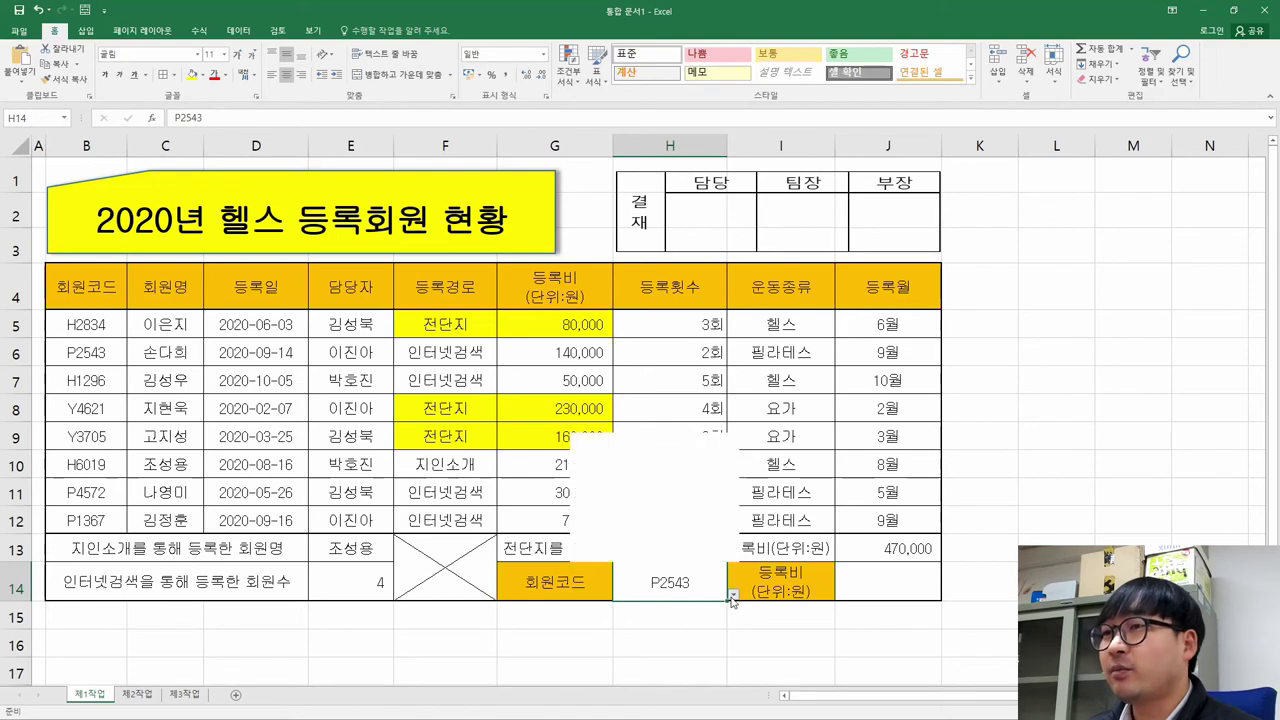
{"action": "left_click", "coordinate": [600, 441]}
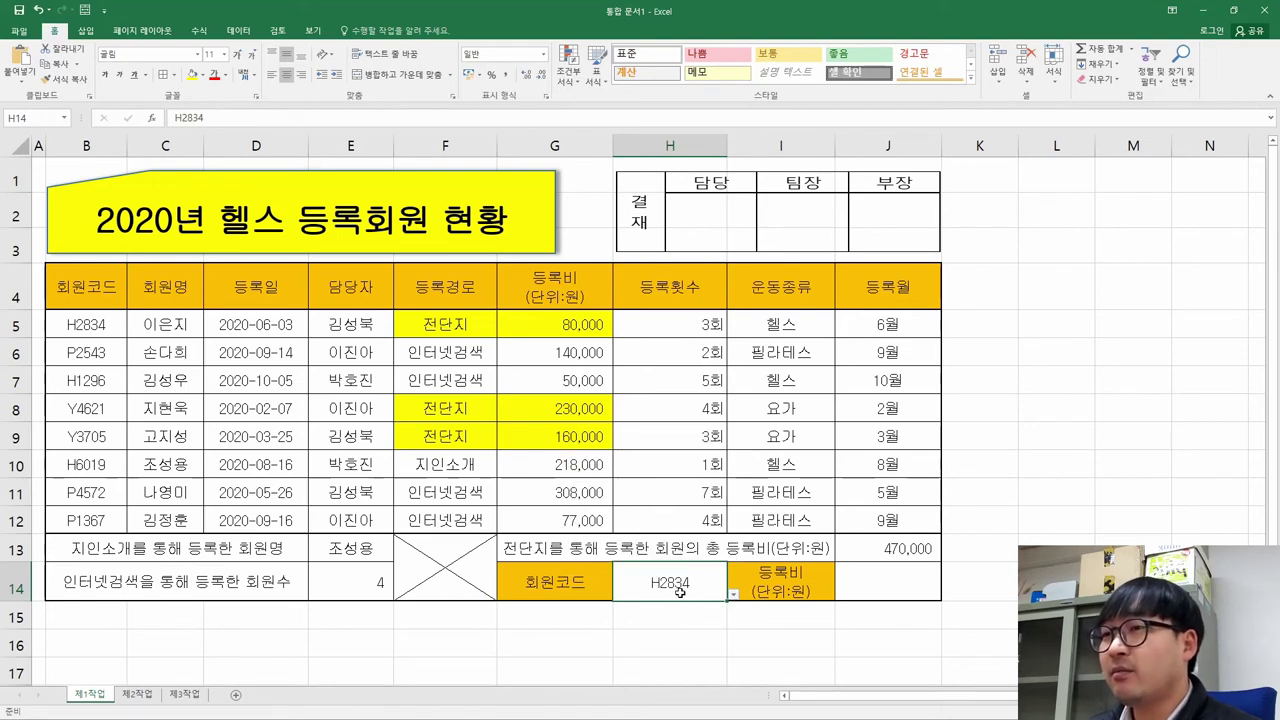
{"action": "left_click", "coordinate": [97, 328]}
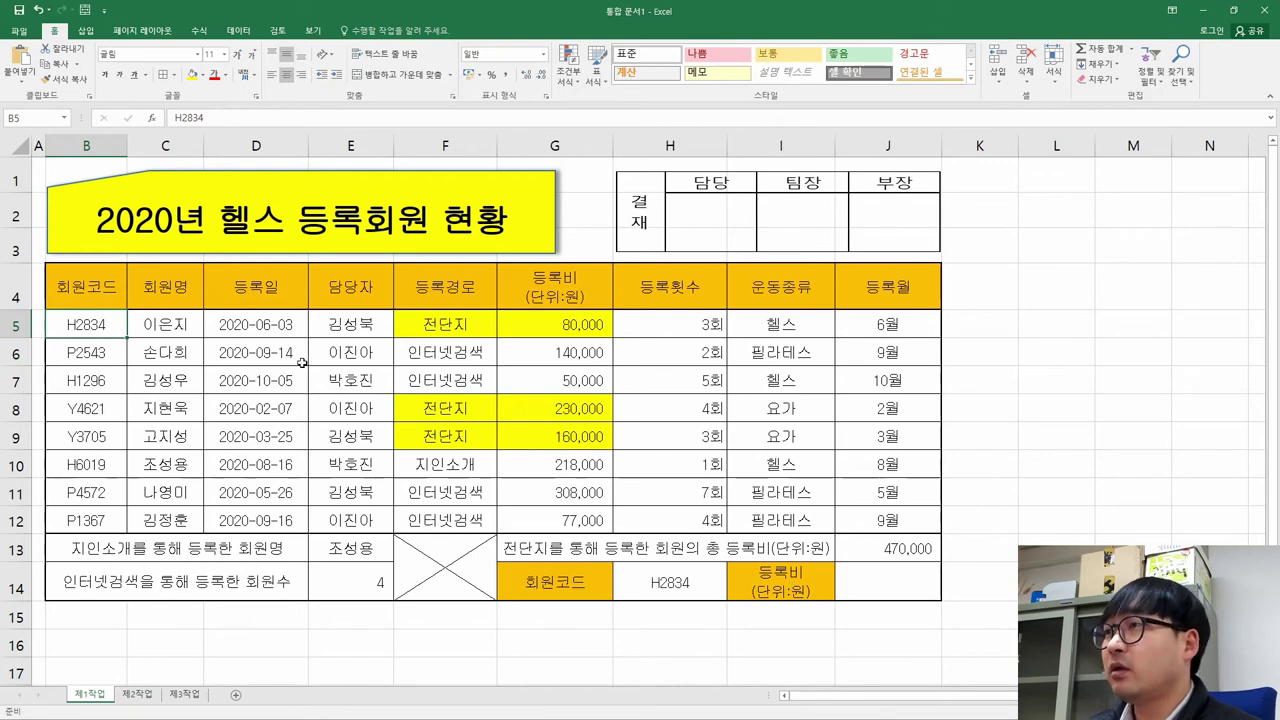
{"action": "left_click", "coordinate": [522, 321]}
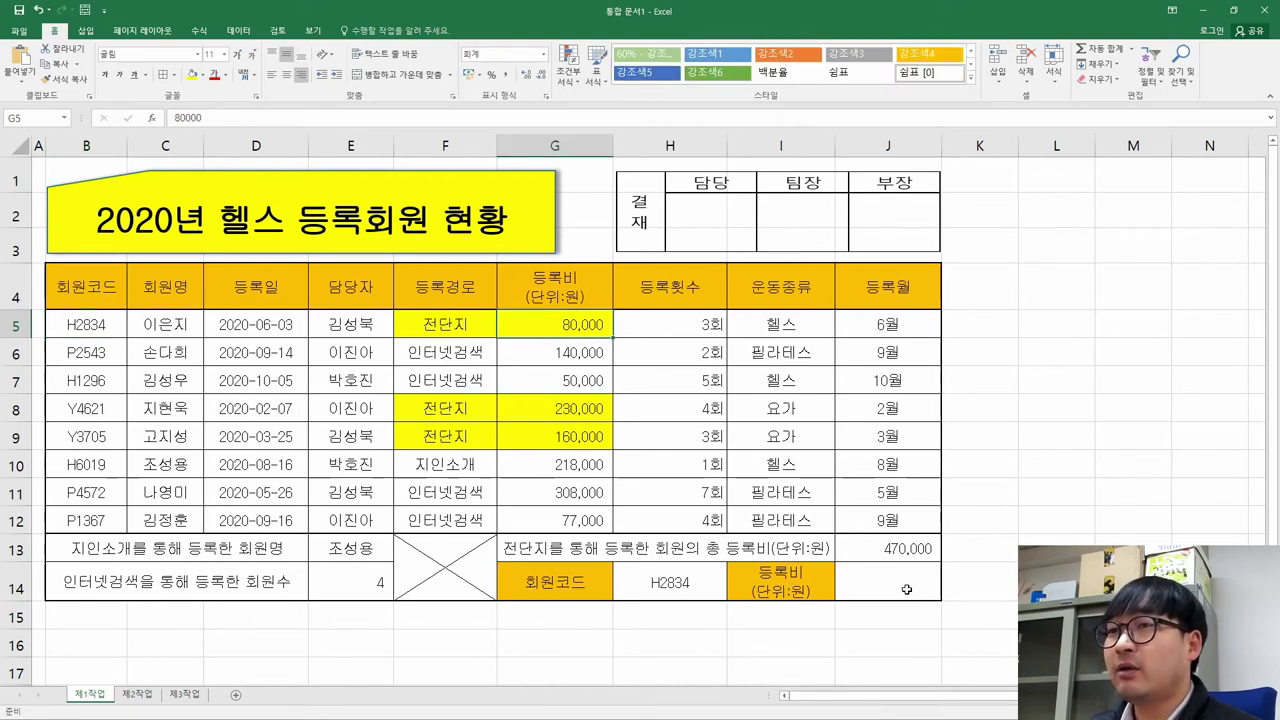
Choose the second 회원코드 in the H14 list and locate its matching code and 등록비 in row 6.
{"action": "left_click", "coordinate": [722, 587]}
{"action": "left_click", "coordinate": [733, 595]}
{"action": "left_click", "coordinate": [632, 457]}
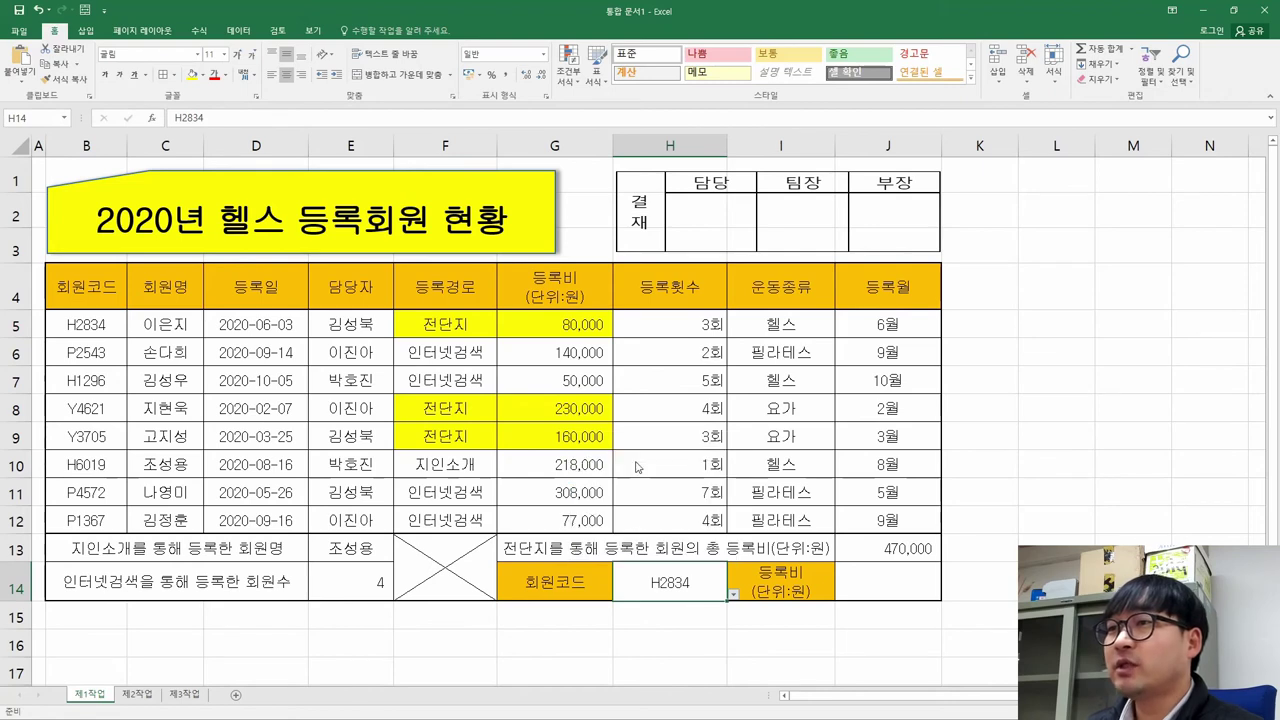
{"action": "left_click", "coordinate": [92, 351]}
{"action": "left_click", "coordinate": [588, 356]}
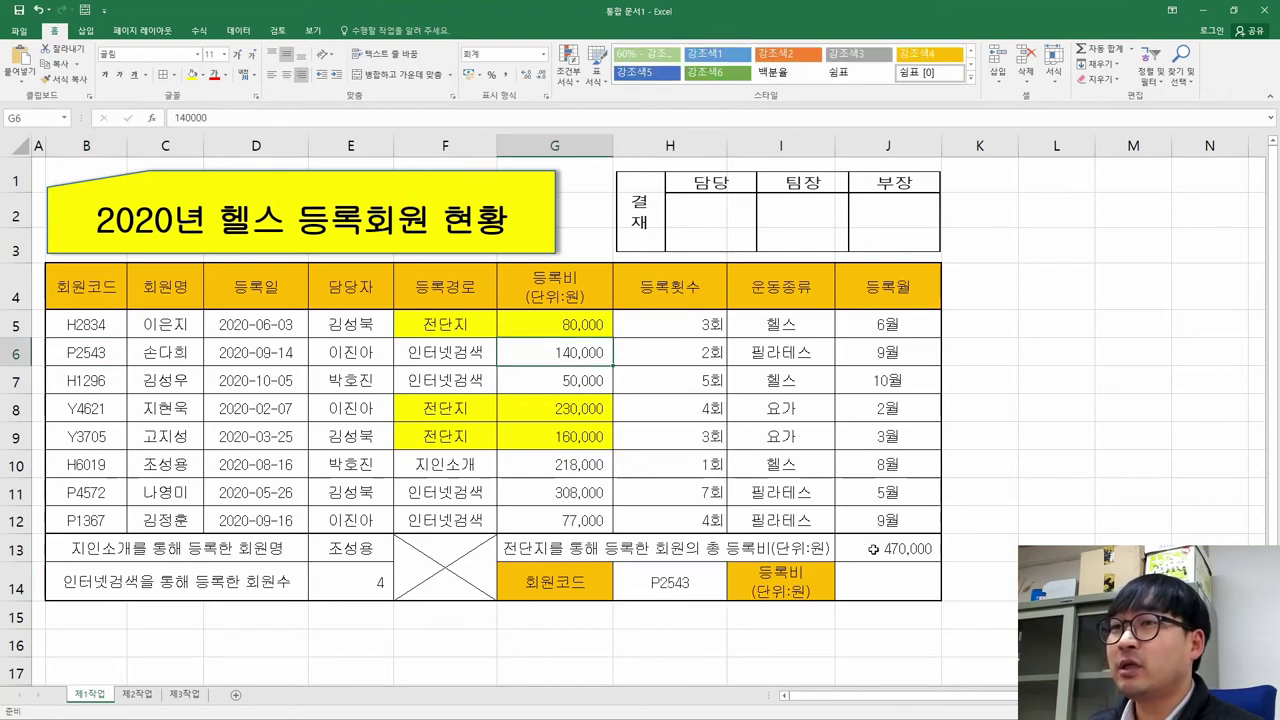
Remove the yellow fill from the 등록경로 and 등록비 cells in F5:G9.
{"action": "left_click_drag", "start_coordinate": [434, 330], "coordinate": [576, 438]}
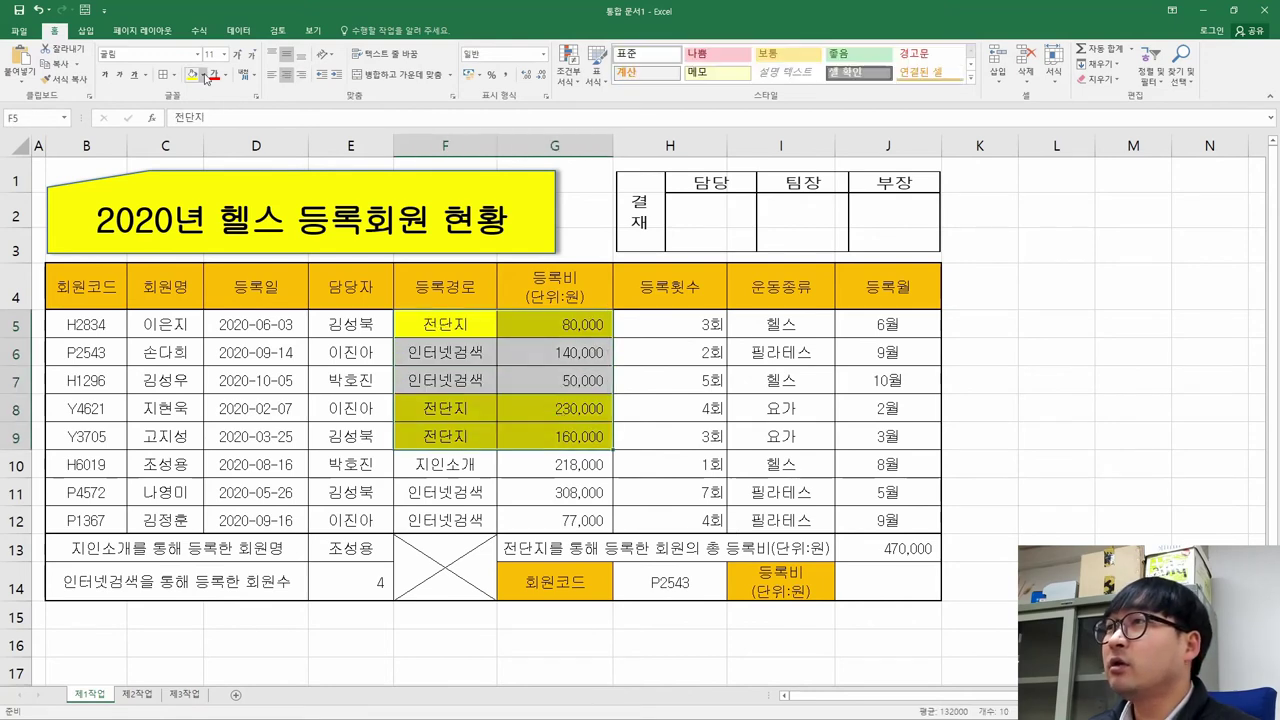
{"action": "left_click", "coordinate": [201, 75]}
{"action": "left_click", "coordinate": [220, 194]}
{"action": "left_click", "coordinate": [890, 579]}
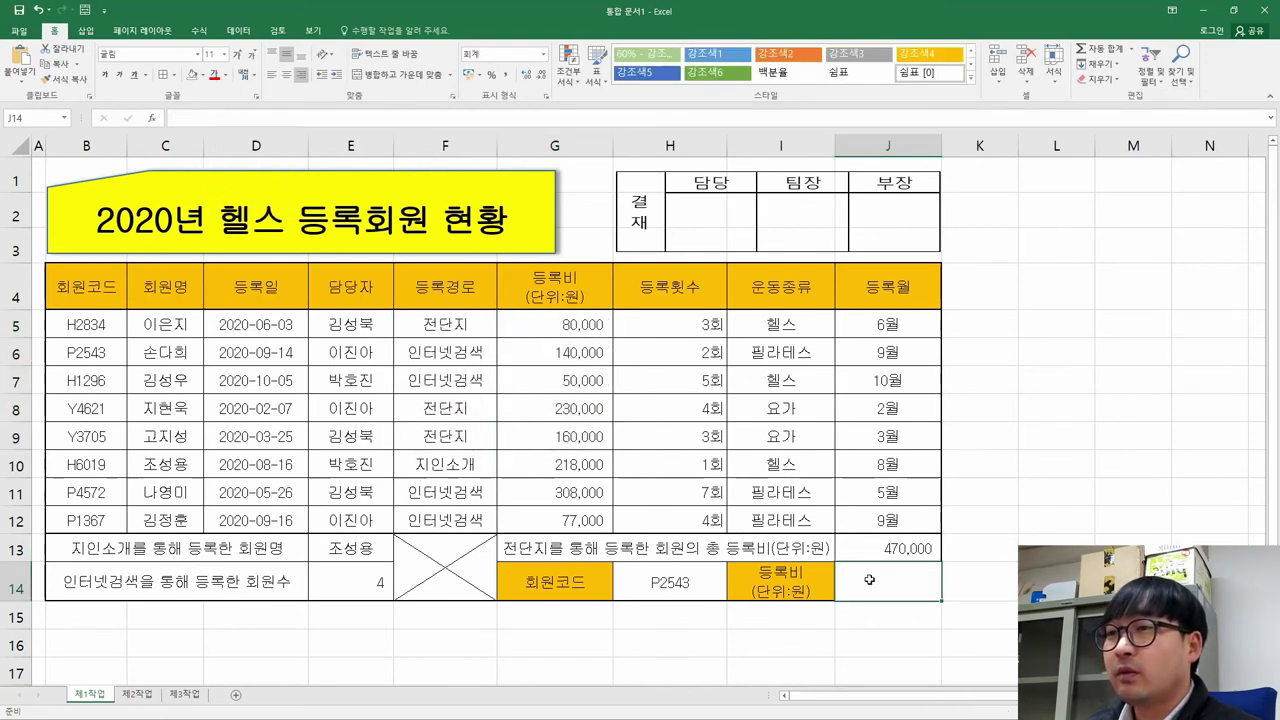
Set the 회원코드 in H14 back to the first code in its list.
{"action": "left_click", "coordinate": [718, 582]}
{"action": "left_click", "coordinate": [733, 594]}
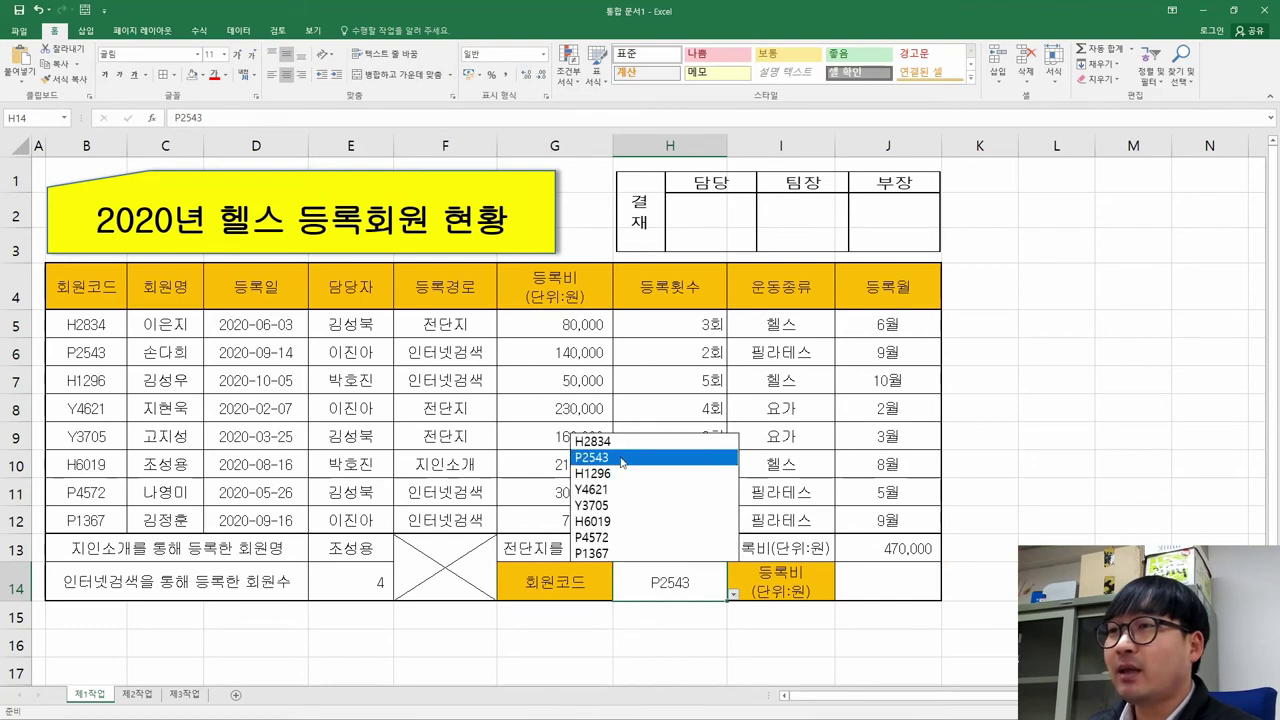
{"action": "left_click", "coordinate": [617, 443]}
Start a VLOOKUP formula in J14, open its function arguments and set the lookup value to H14.
{"action": "left_click", "coordinate": [875, 590]}
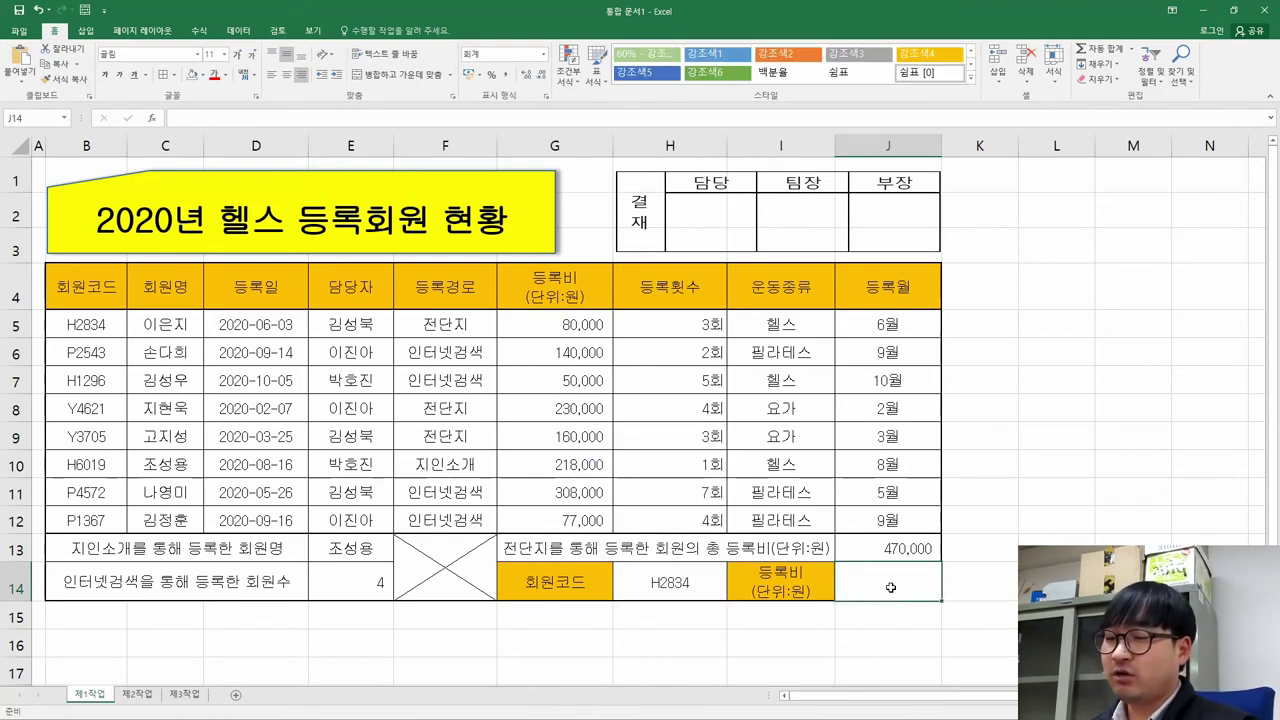
{"action": "type", "text": "="}
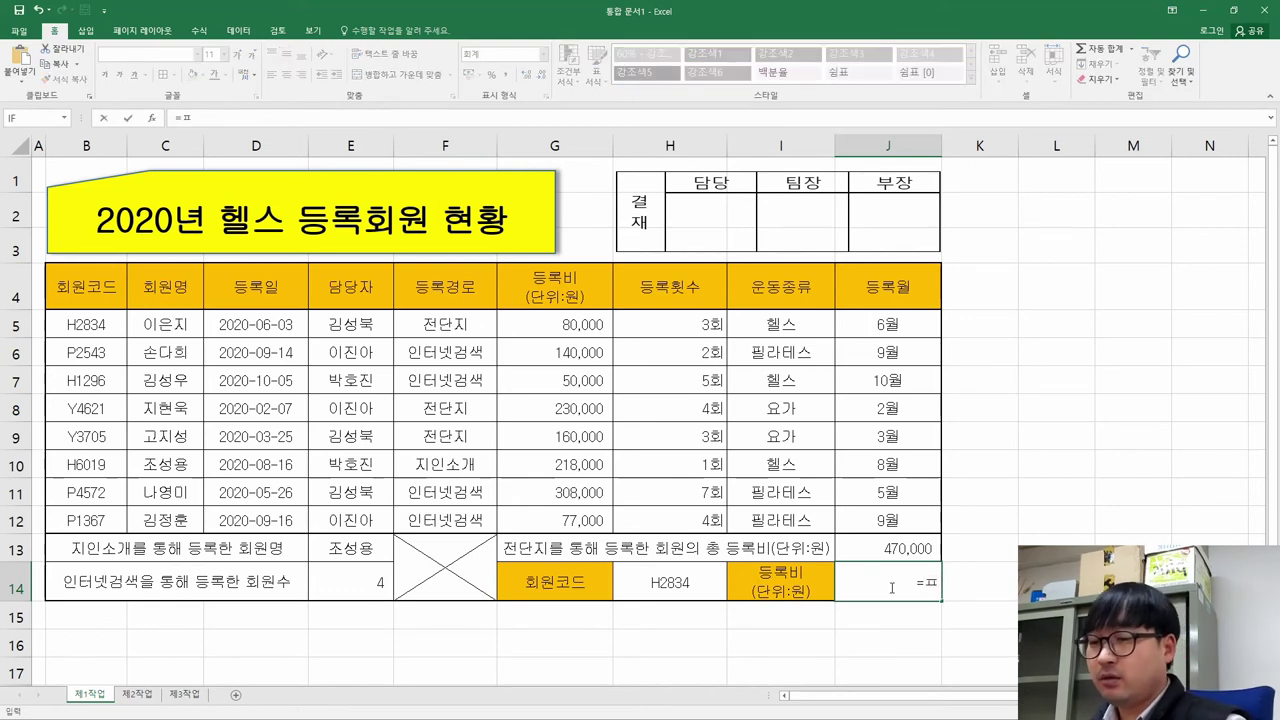
{"action": "type", "text": "vlo"}
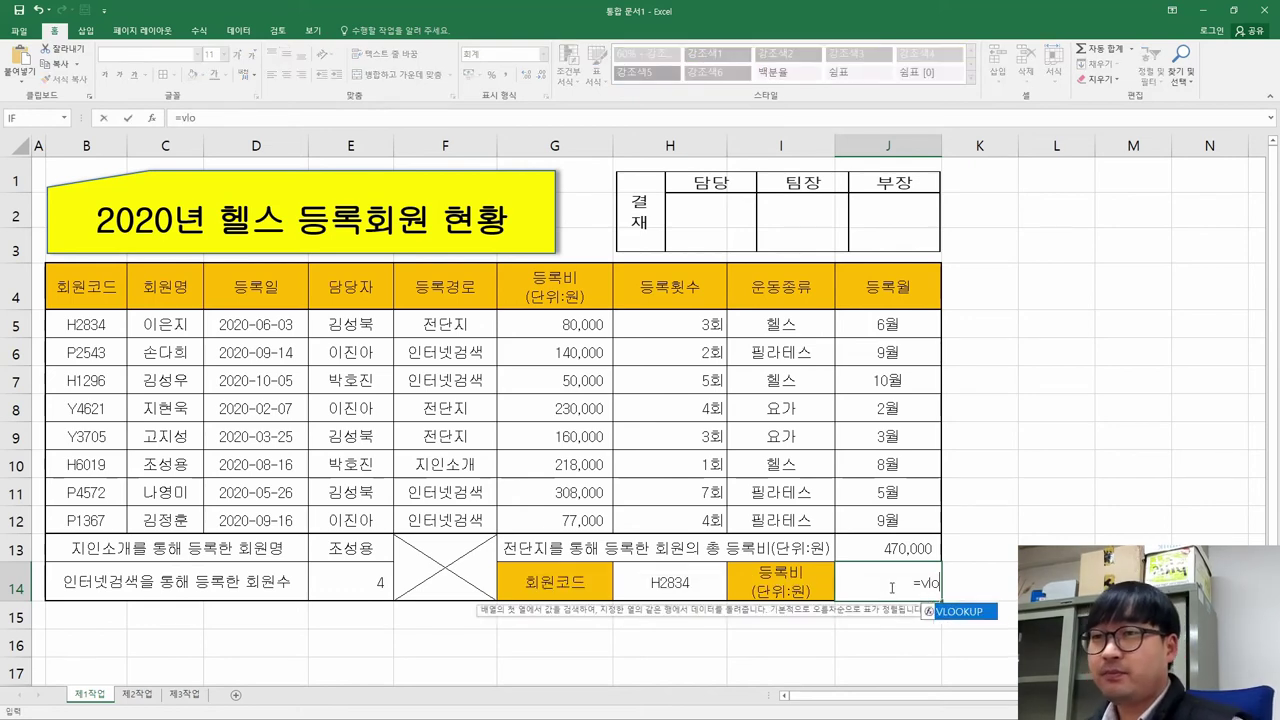
{"action": "double_click", "coordinate": [950, 612]}
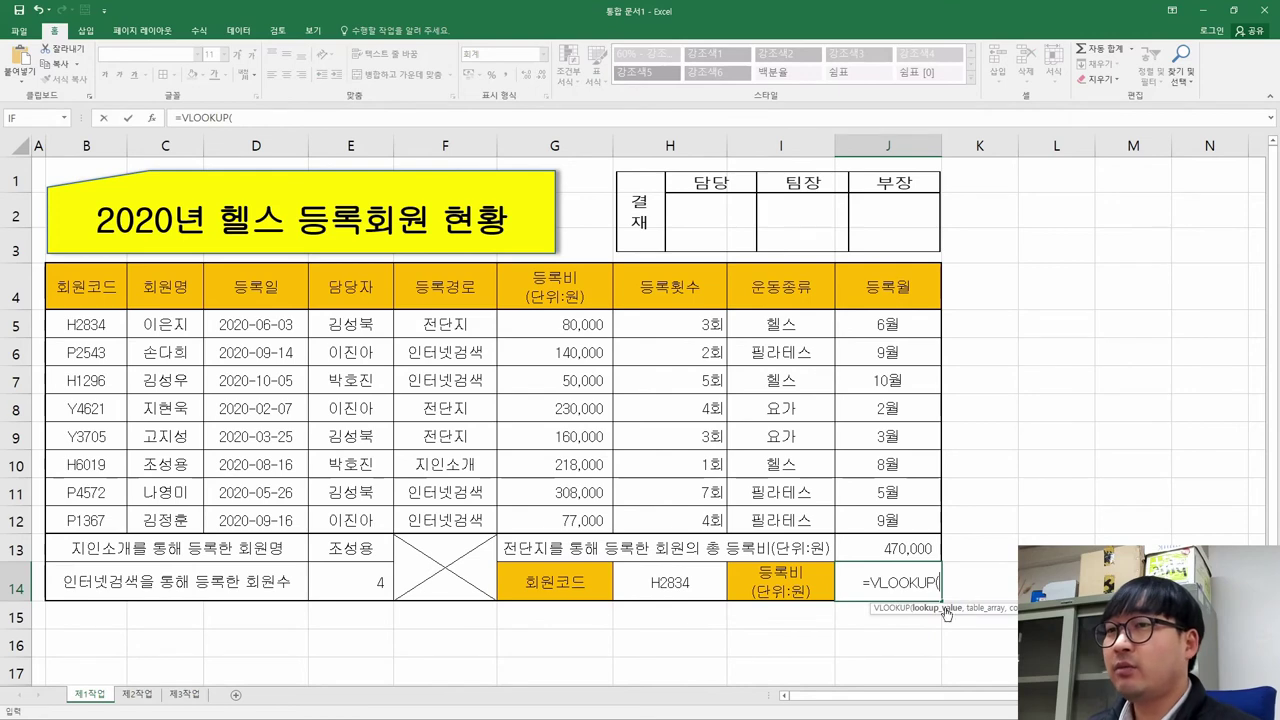
{"action": "left_click", "coordinate": [153, 118]}
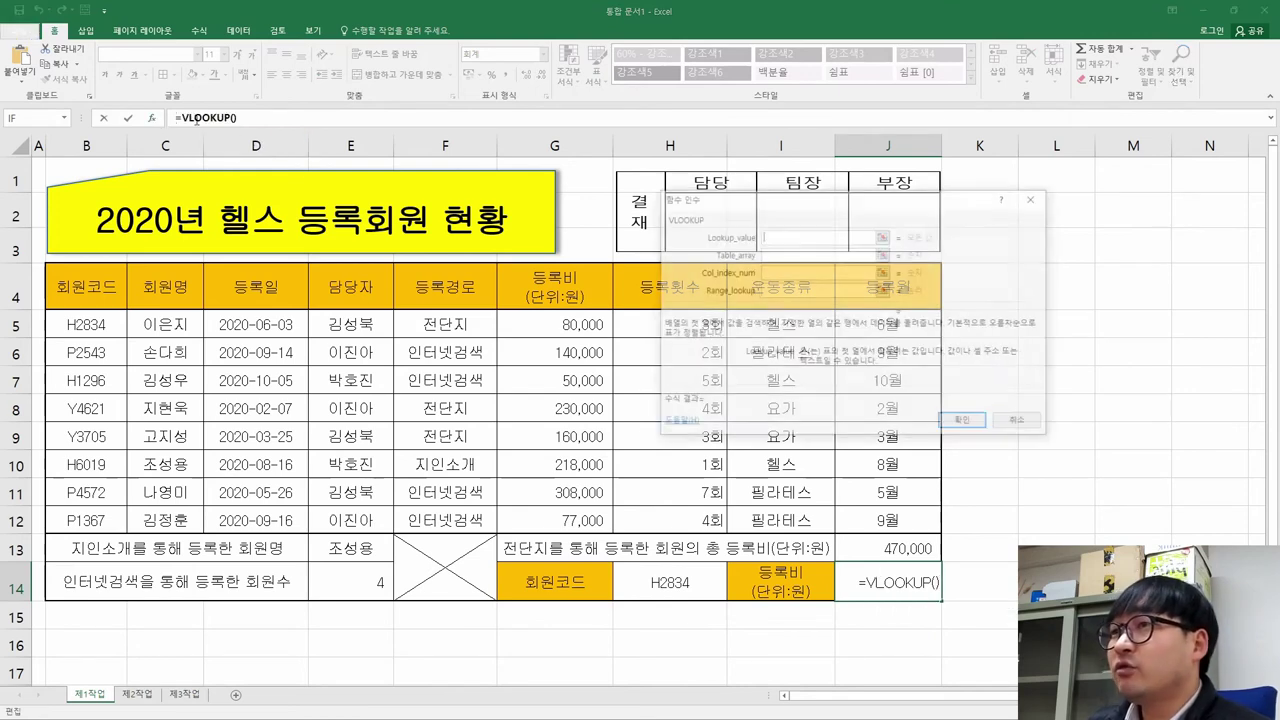
{"action": "left_click_drag", "start_coordinate": [855, 252], "coordinate": [831, 293]}
{"action": "left_click_drag", "start_coordinate": [740, 290], "coordinate": [653, 293]}
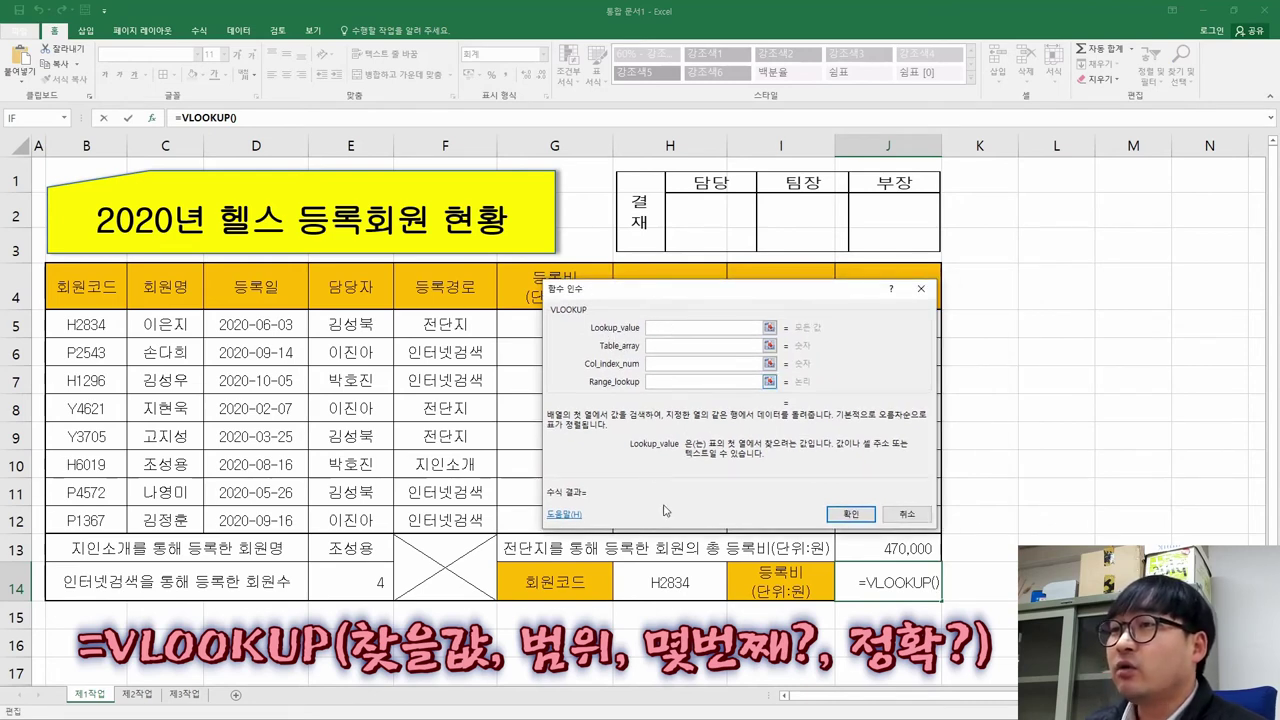
{"action": "left_click", "coordinate": [668, 583]}
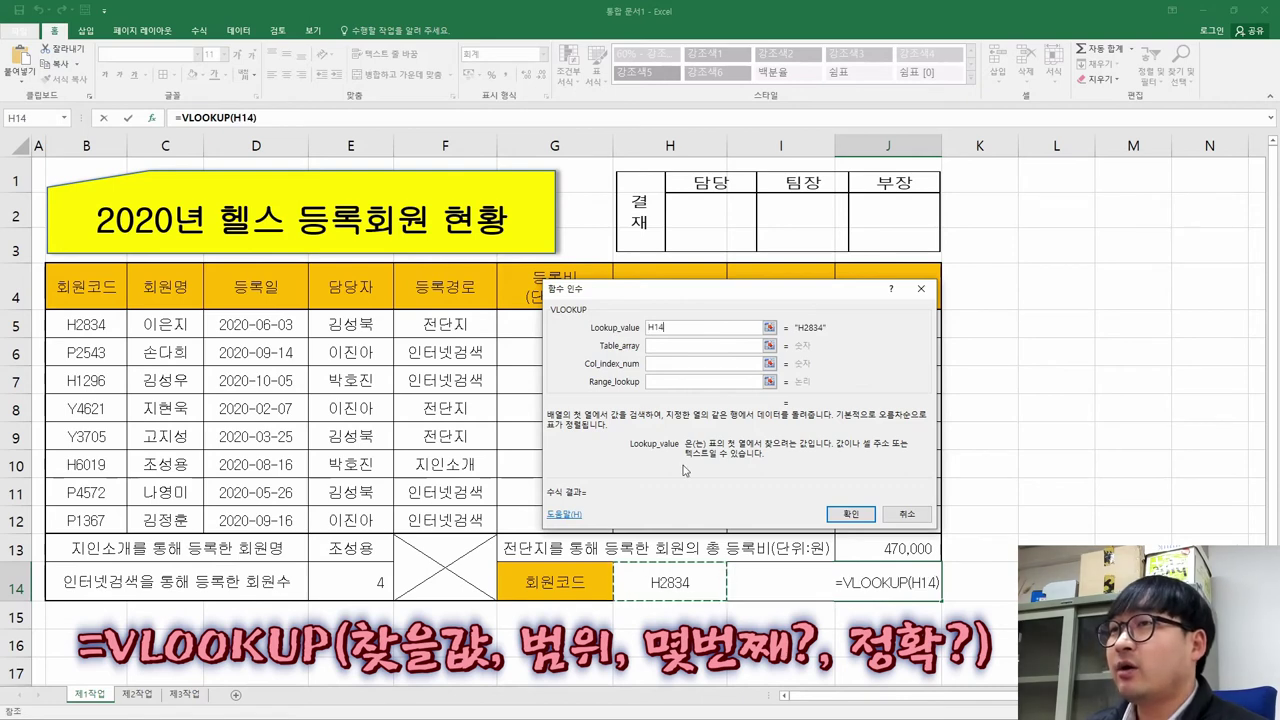
Set the VLOOKUP table array to B5:G12, from the first 회원코드 through the 등록비 column without headers.
{"action": "left_click", "coordinate": [663, 346]}
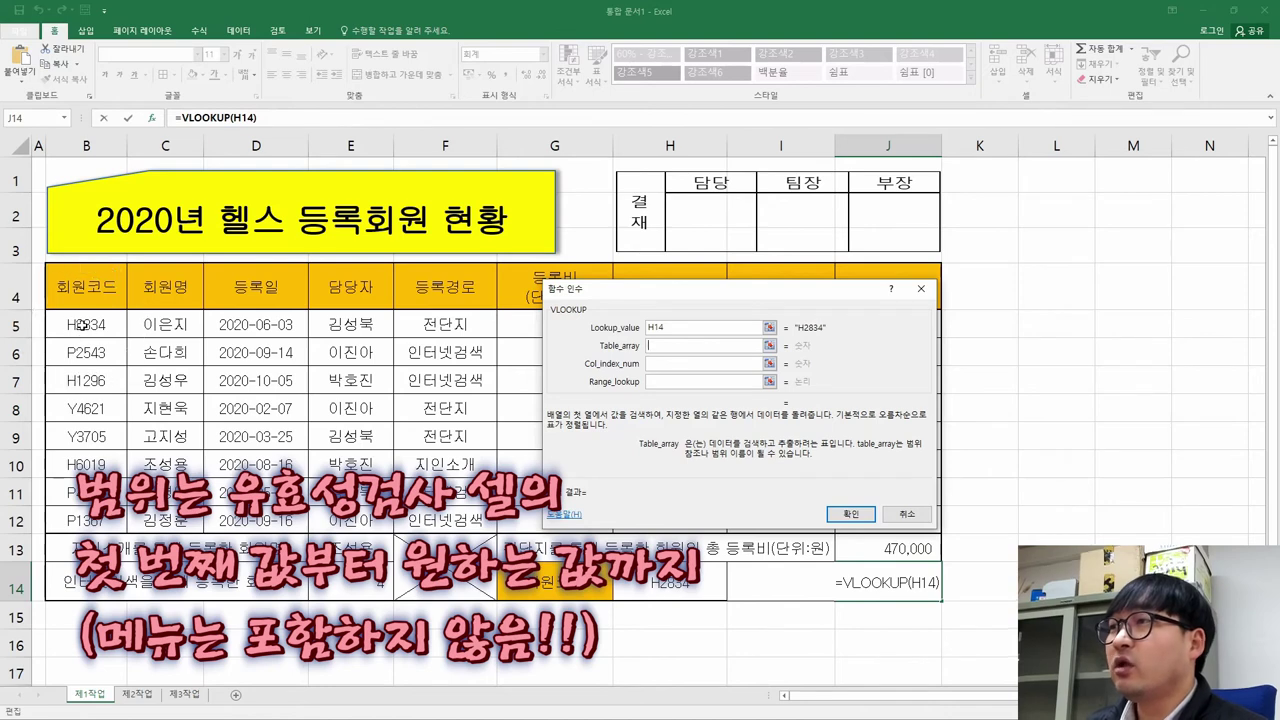
{"action": "left_click_drag", "start_coordinate": [610, 292], "coordinate": [699, 289]}
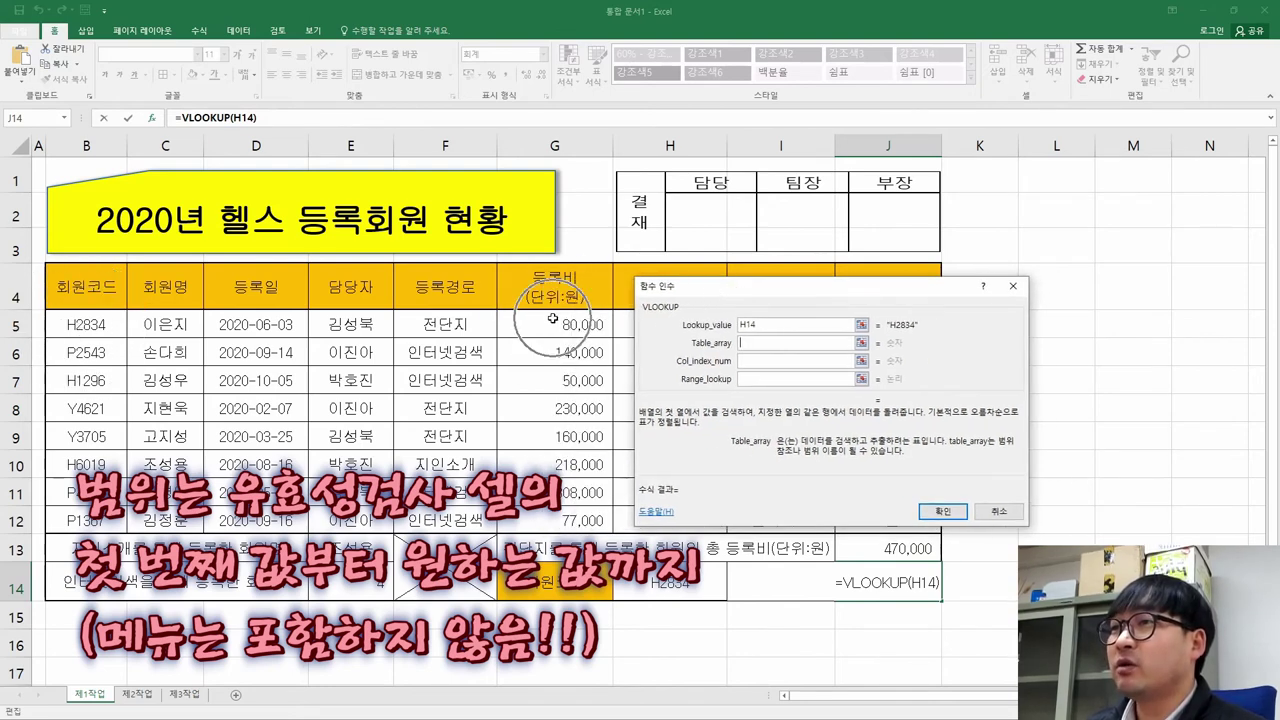
{"action": "left_click_drag", "start_coordinate": [60, 326], "coordinate": [590, 522]}
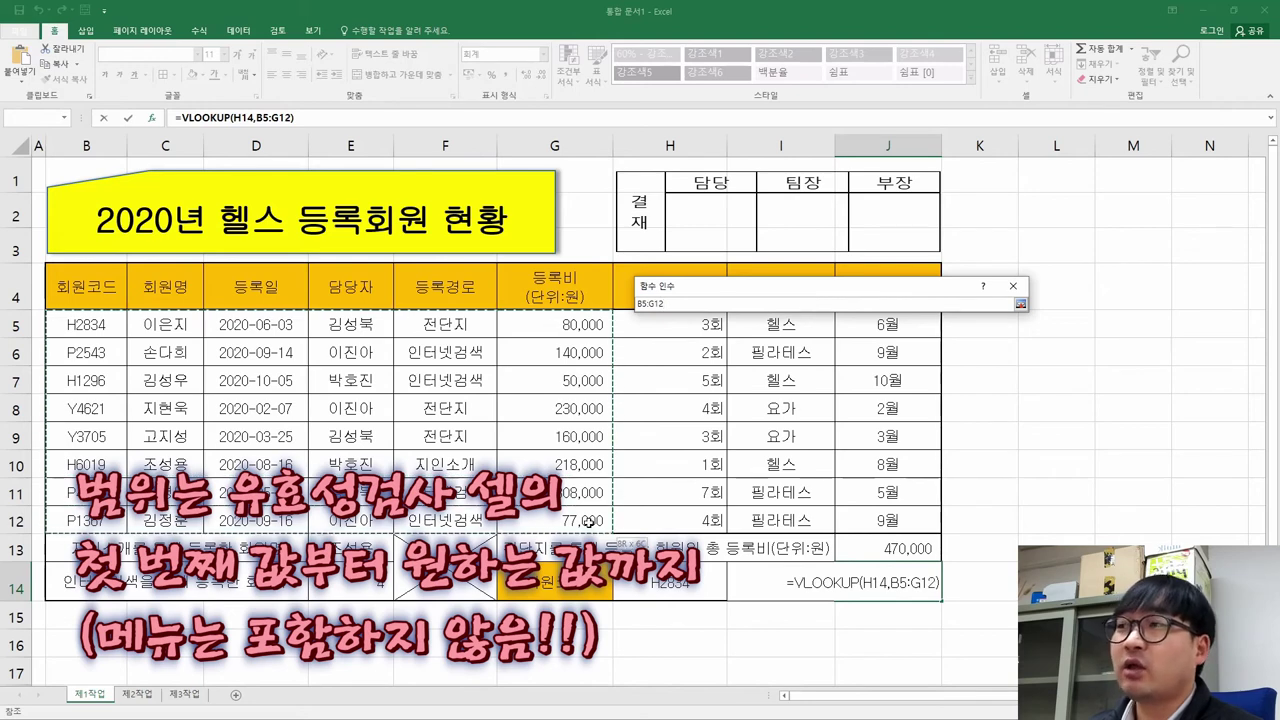
{"action": "left_click_drag", "start_coordinate": [590, 522], "coordinate": [590, 522]}
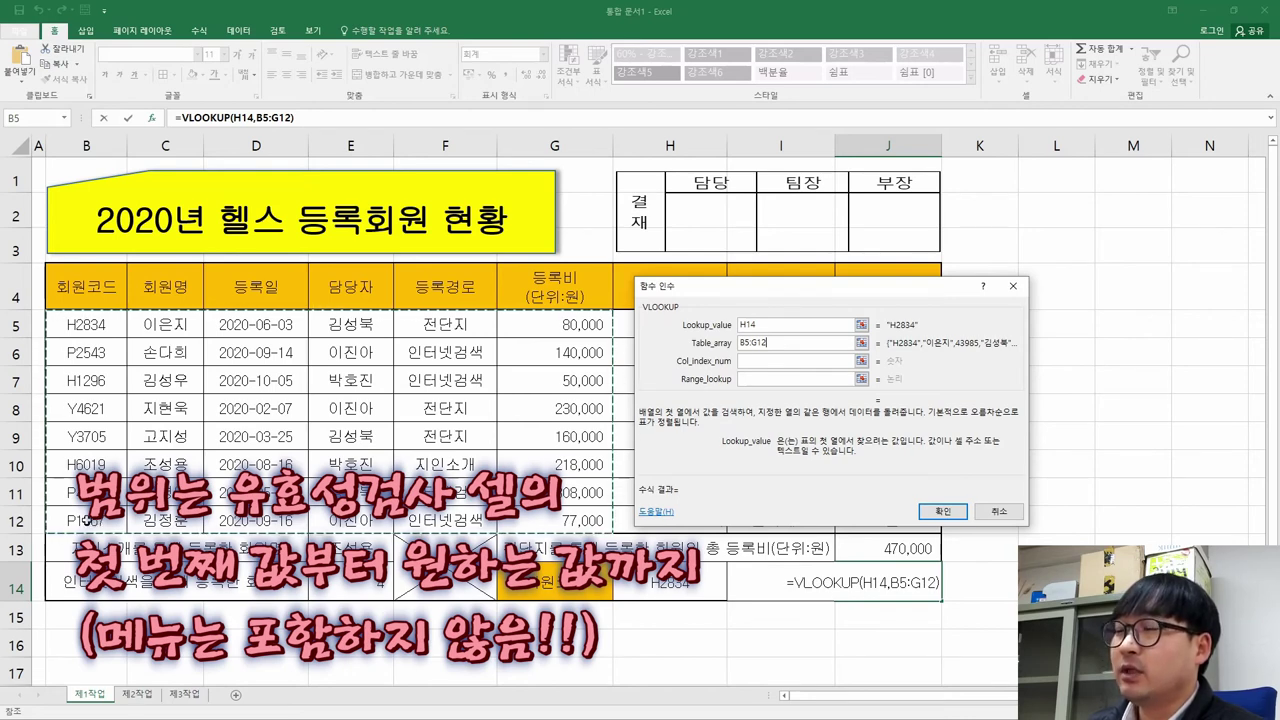
{"action": "left_click", "coordinate": [575, 336]}
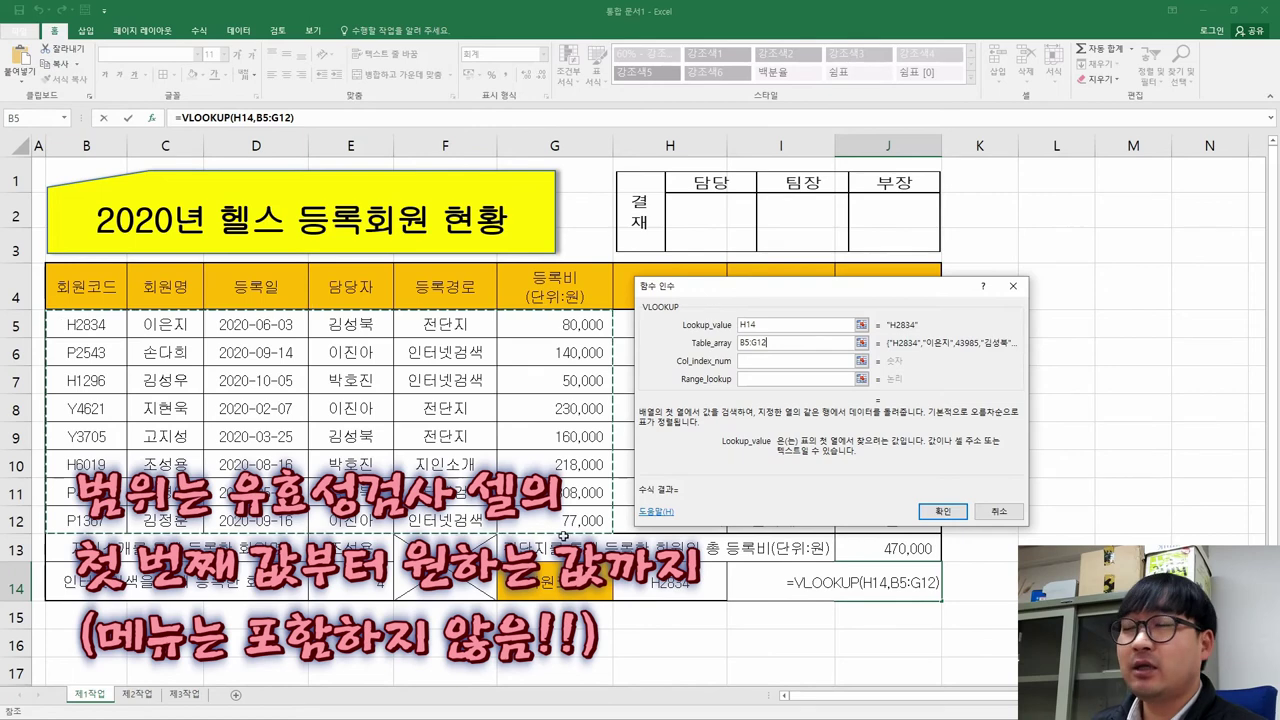
Count the columns from 회원코드 to 등록비 and set the VLOOKUP column index number to 6.
{"action": "left_click", "coordinate": [750, 361]}
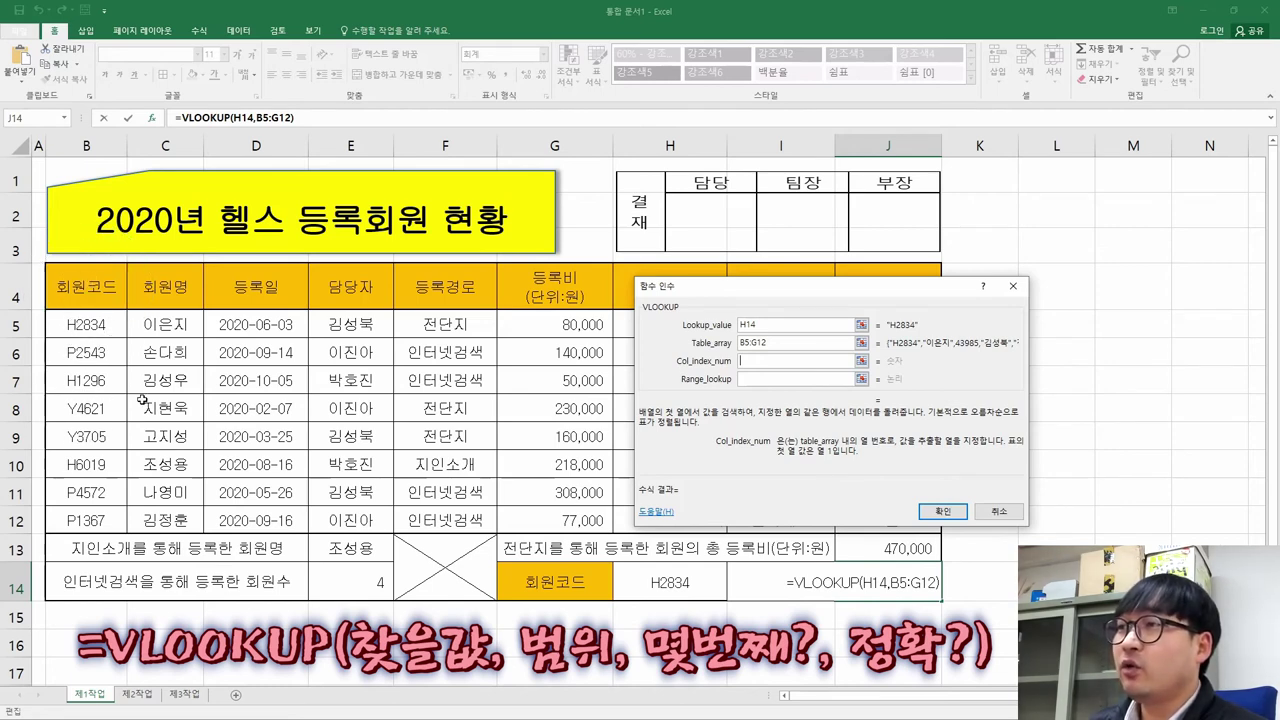
{"action": "key", "text": "ctrl"}
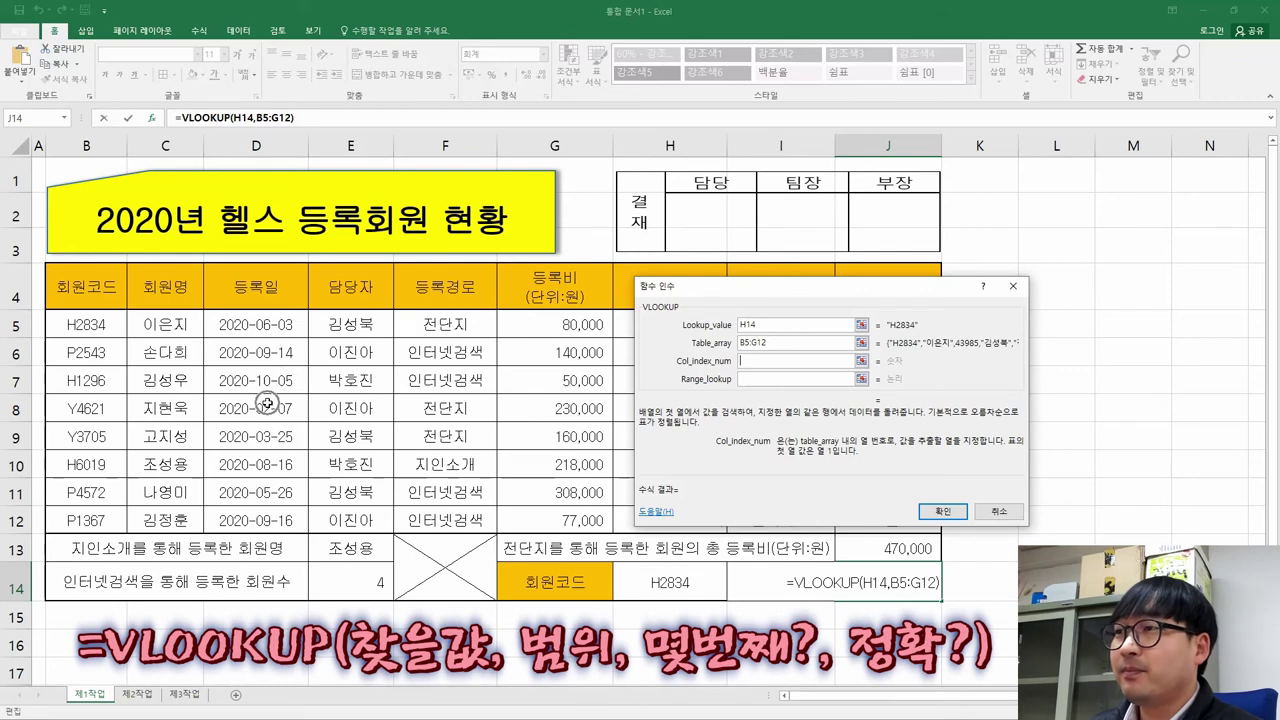
{"action": "key", "text": "ctrl"}
{"action": "key", "text": "ctrl"}
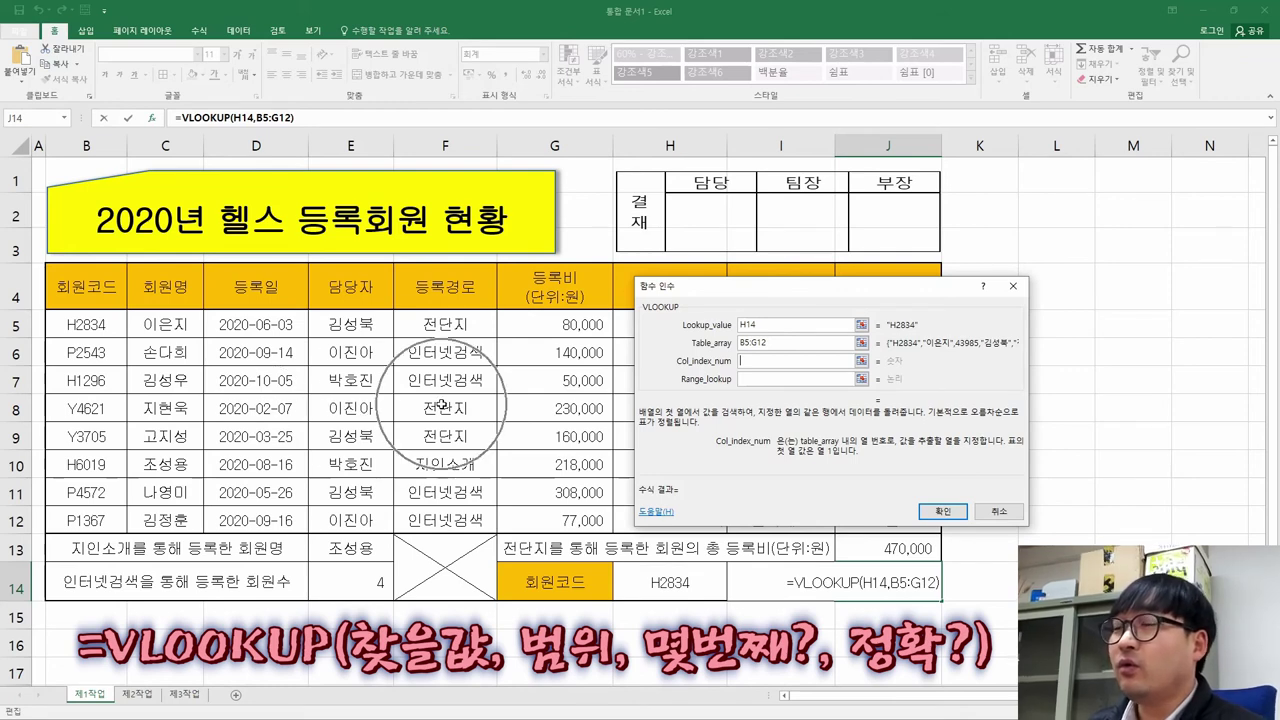
{"action": "key", "text": "ctrl"}
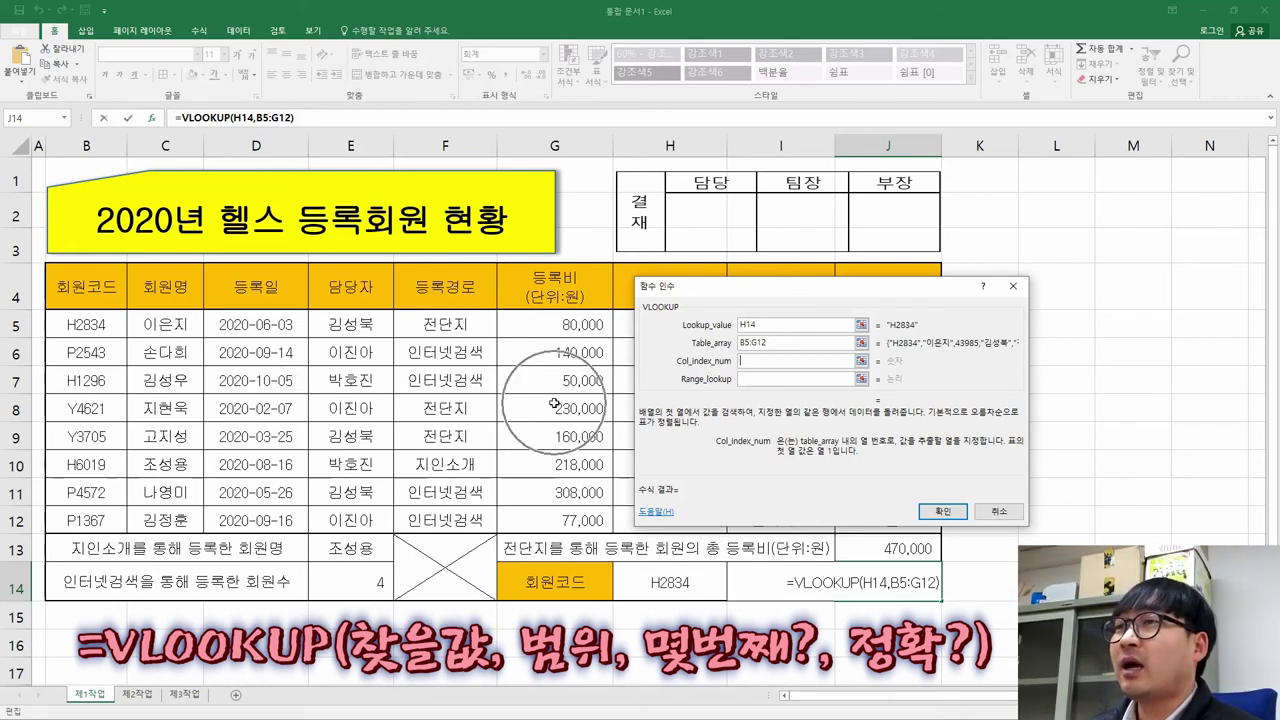
{"action": "key", "text": "ctrl"}
{"action": "key", "text": "ctrl"}
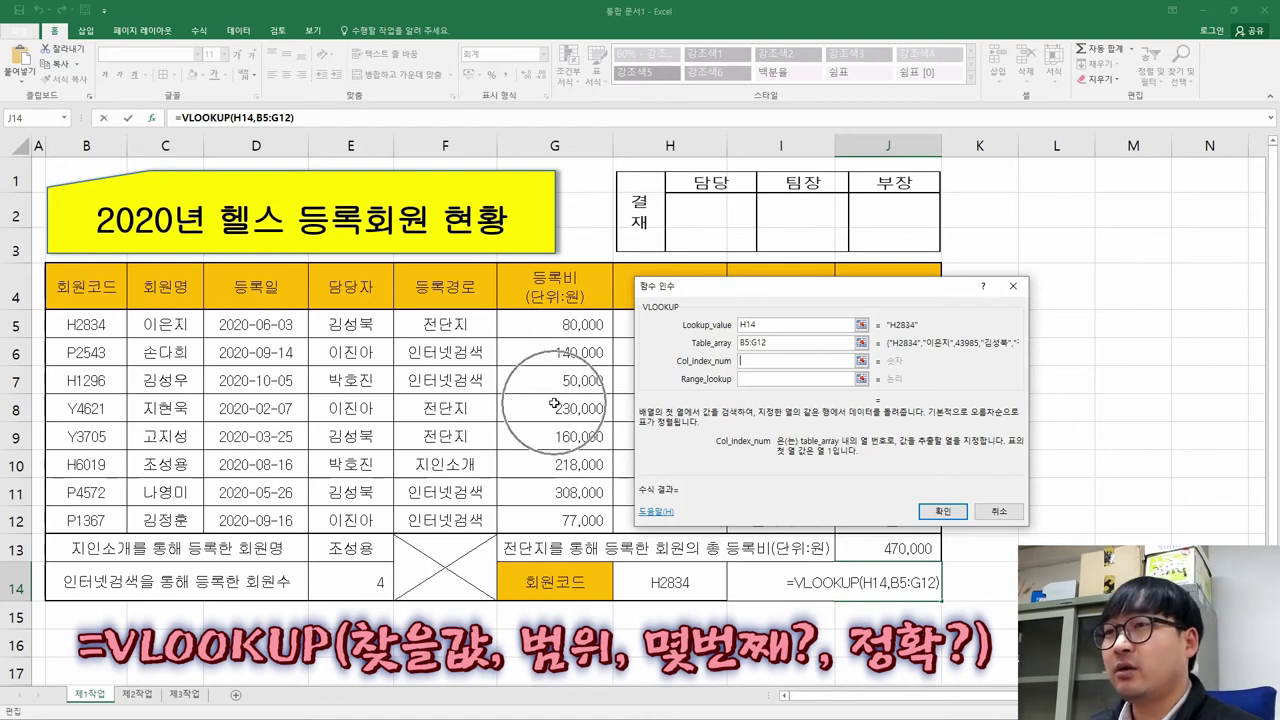
{"action": "left_click", "coordinate": [752, 360]}
{"action": "type", "text": "6"}
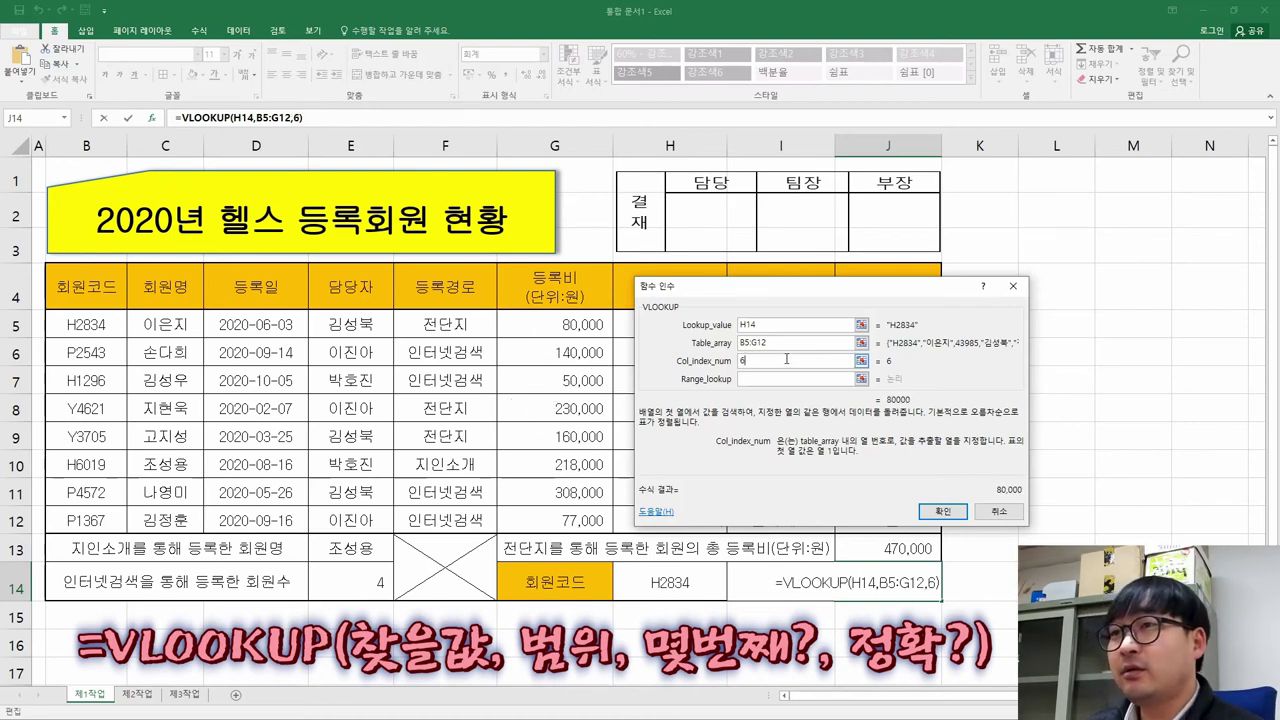
Set the VLOOKUP range lookup to false for an exact match and confirm the formula in J14.
{"action": "left_click", "coordinate": [763, 381]}
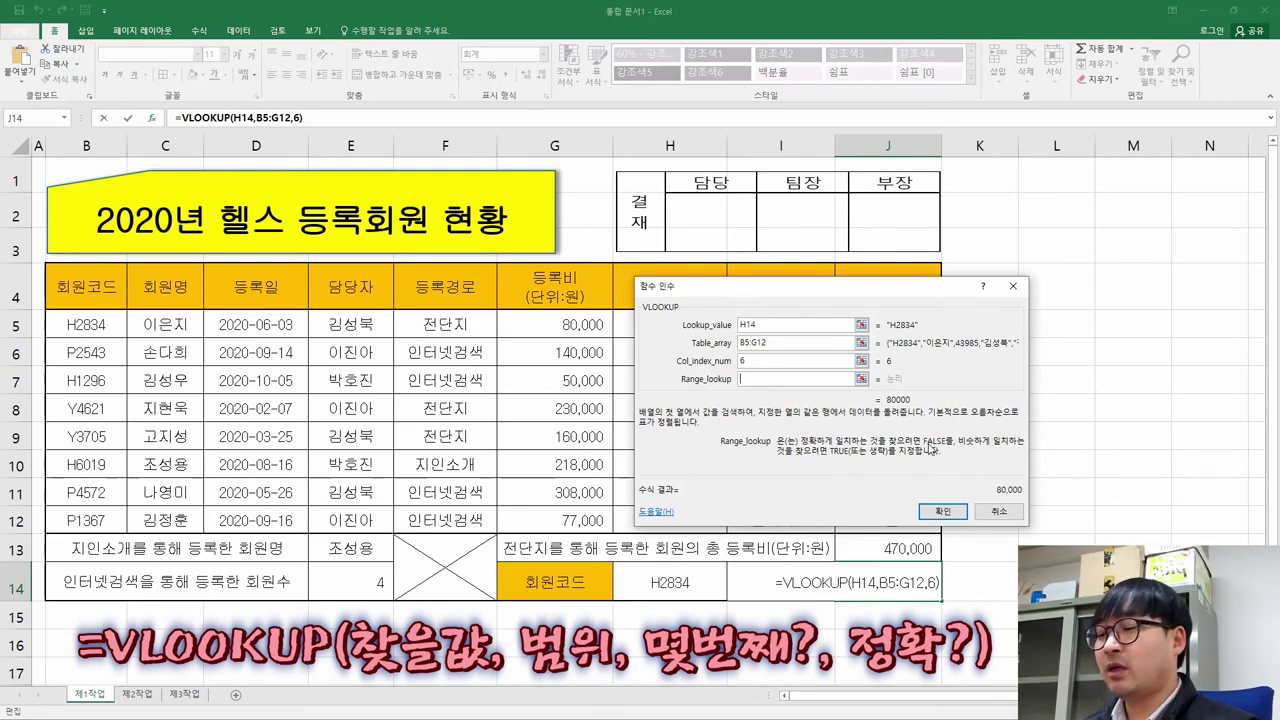
{"action": "type", "text": "false"}
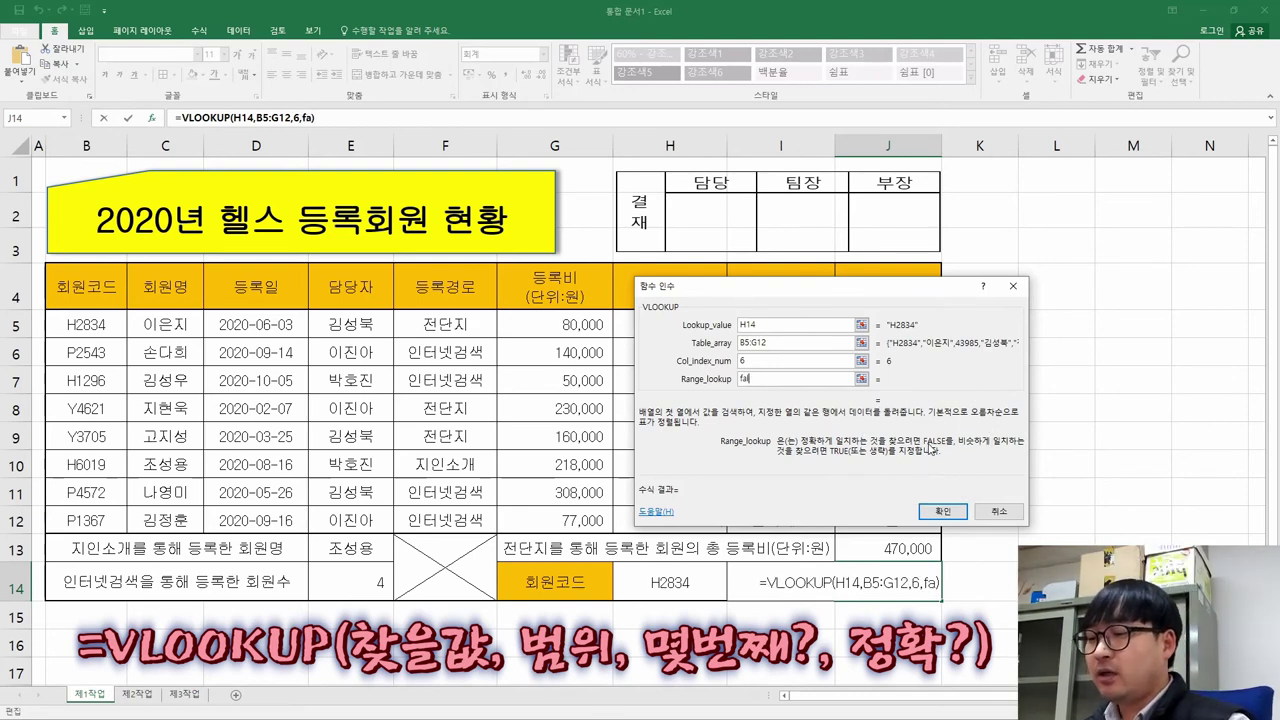
{"action": "double_click", "coordinate": [745, 380]}
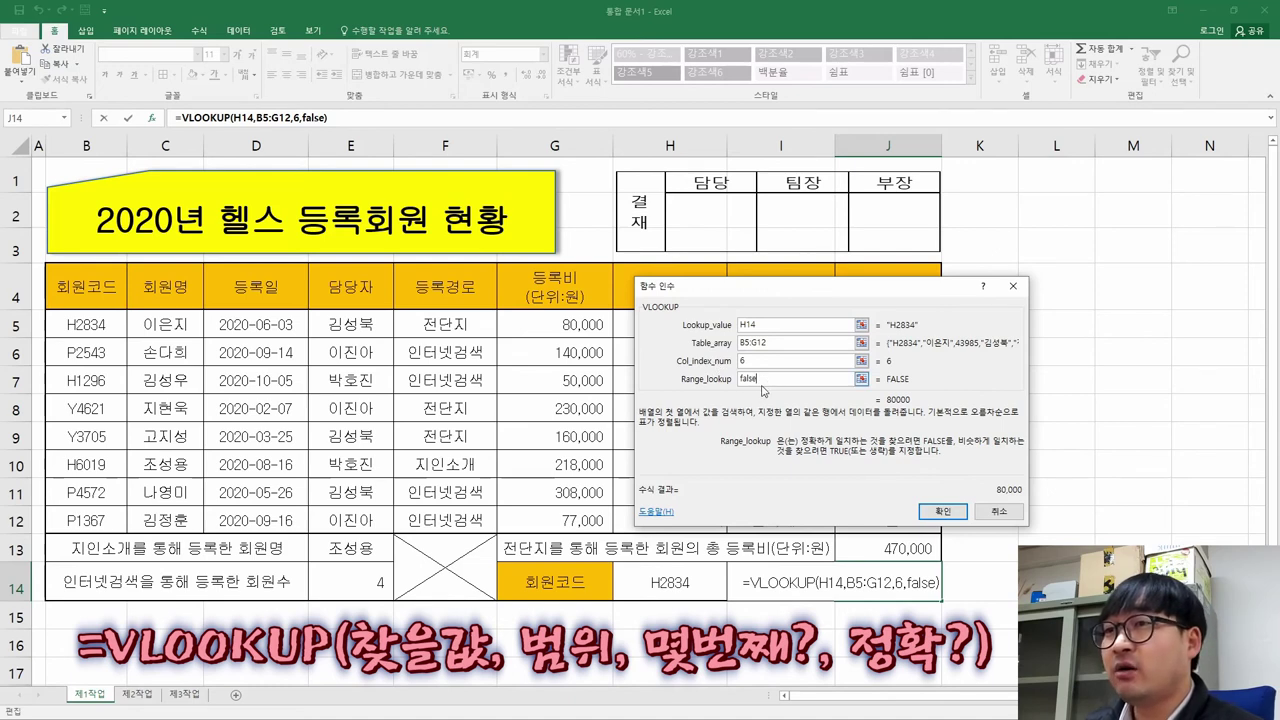
{"action": "left_click", "coordinate": [757, 391]}
{"action": "left_click", "coordinate": [910, 413]}
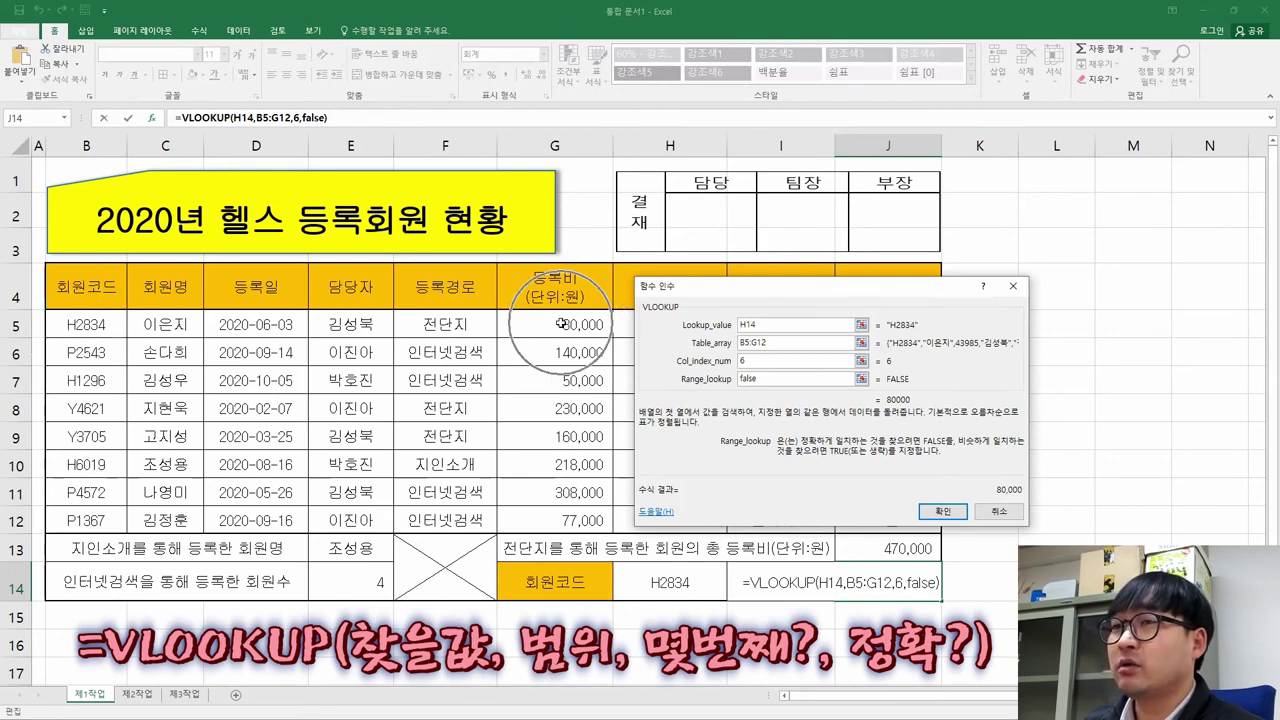
{"action": "left_click", "coordinate": [932, 510]}
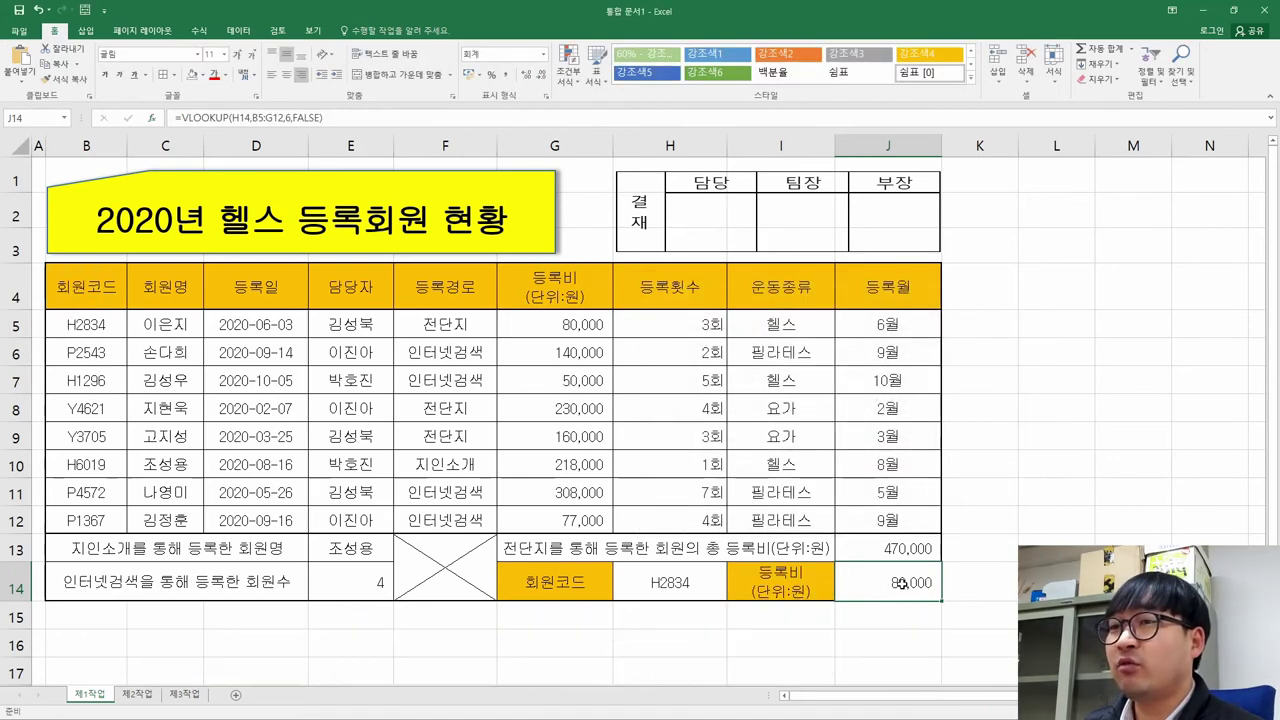
Test the VLOOKUP result by choosing the second, sixth and seventh 회원코드 from the list in H14.
{"action": "left_click", "coordinate": [670, 580]}
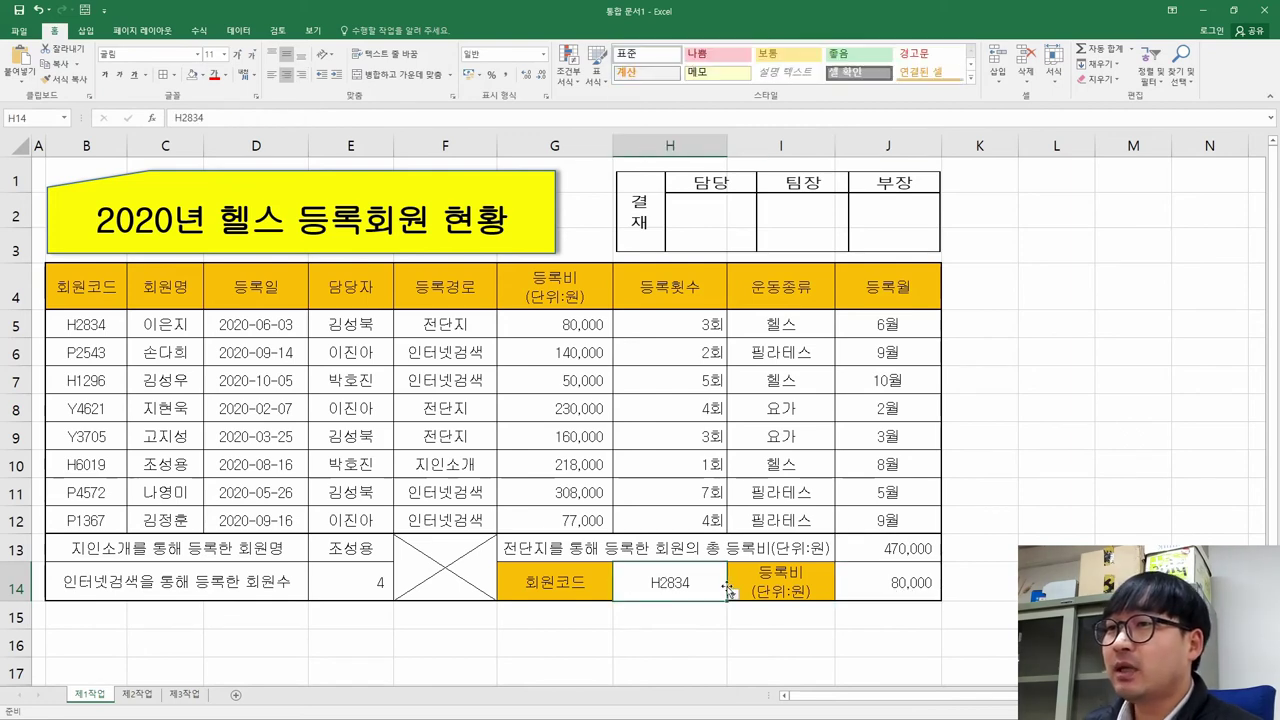
{"action": "left_click", "coordinate": [733, 594]}
{"action": "left_click", "coordinate": [637, 458]}
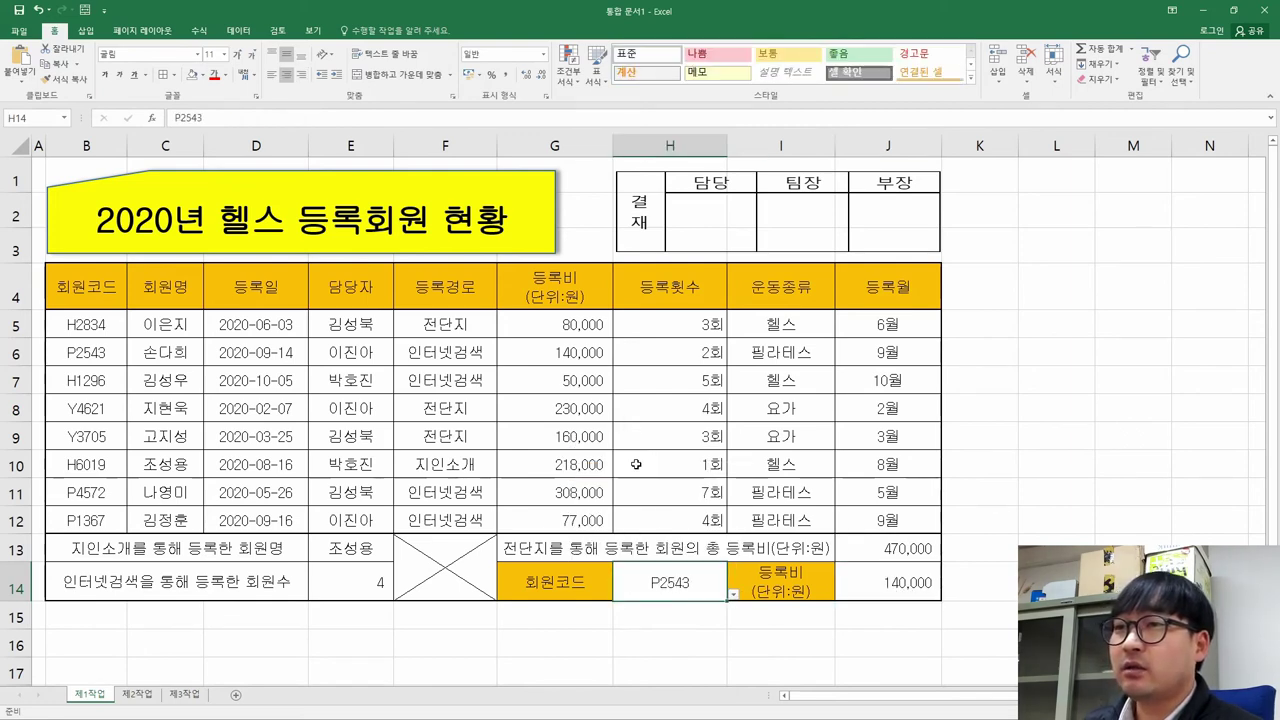
{"action": "left_click", "coordinate": [733, 594]}
{"action": "left_click", "coordinate": [626, 523]}
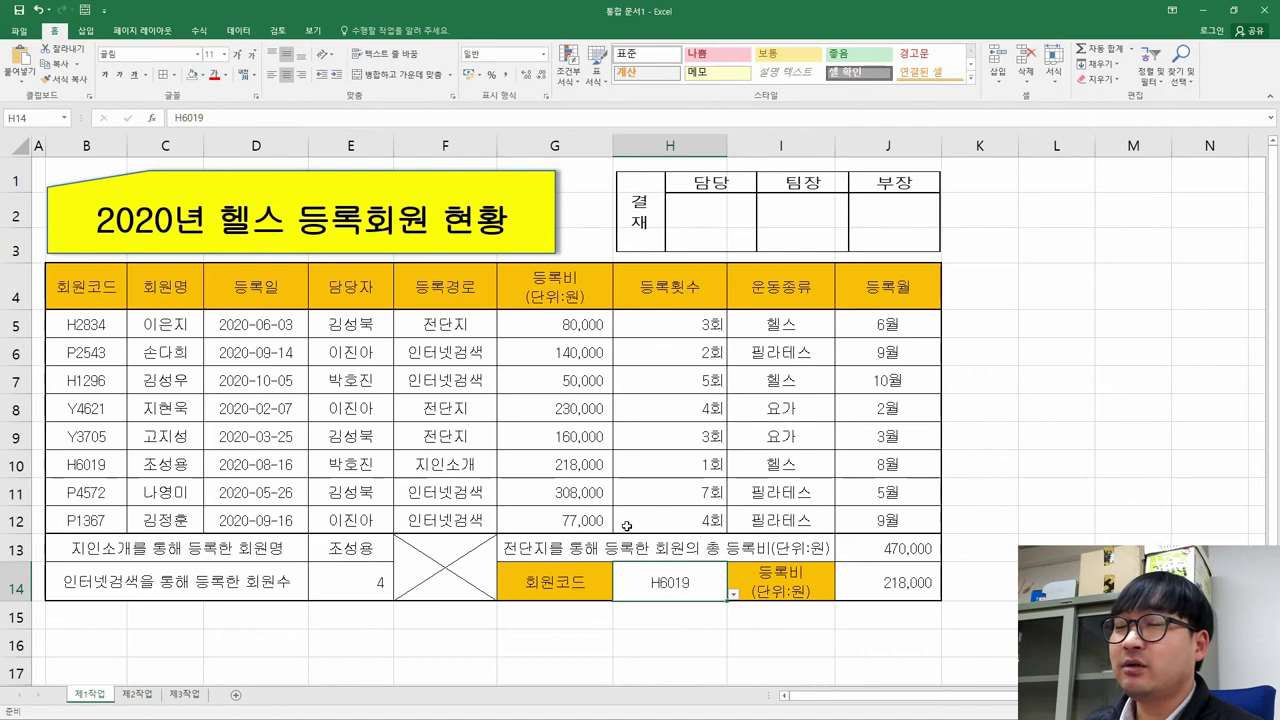
{"action": "left_click", "coordinate": [733, 594]}
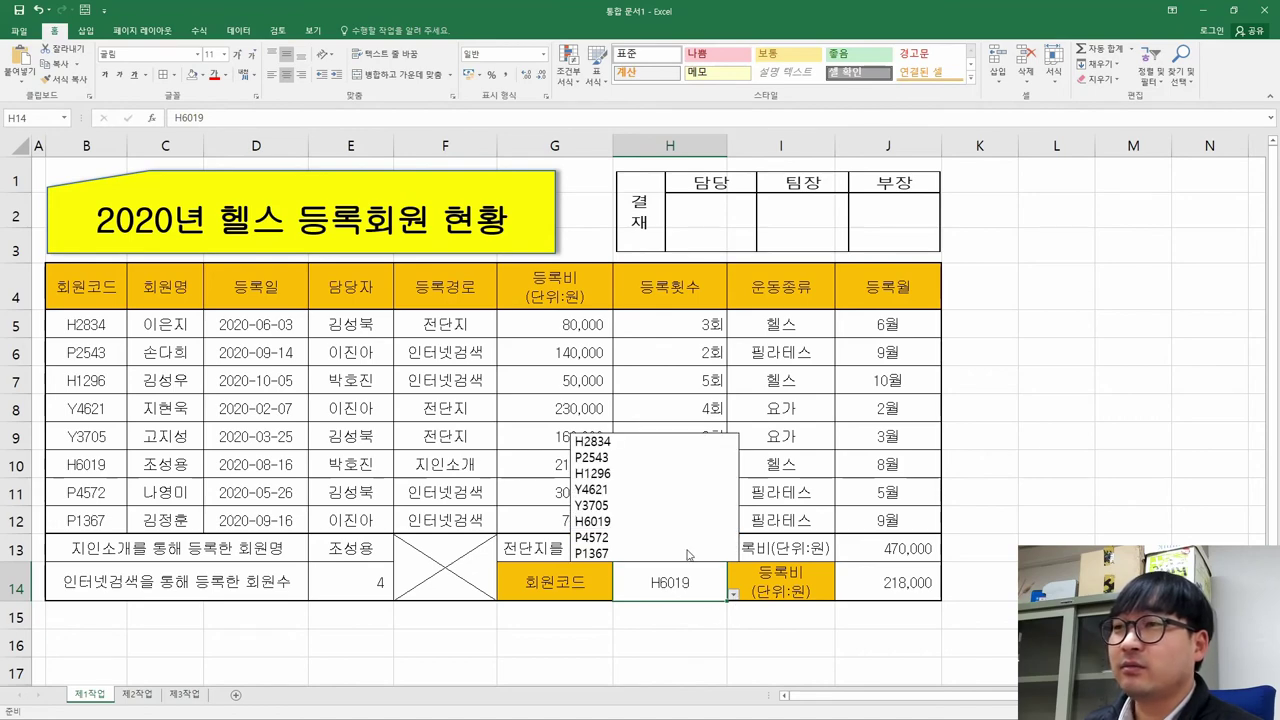
{"action": "left_click", "coordinate": [682, 538]}
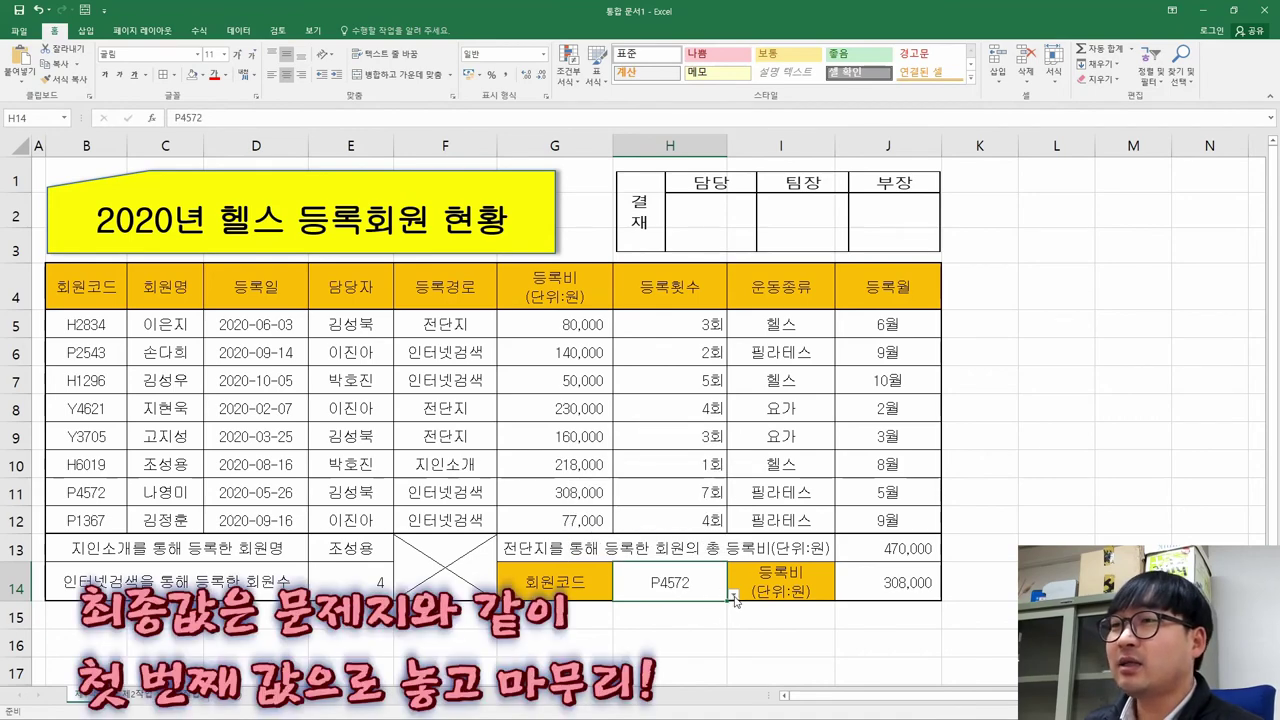
Check the 회원코드 shown in row 14 of the exam PDF's table and set H14 to that first code in the list.
{"action": "key", "text": "alt+Tab"}
{"action": "scroll", "coordinate": [597, 488], "scroll_direction": "up", "scroll_amount": 3}
{"action": "scroll", "coordinate": [597, 488], "scroll_direction": "up", "scroll_amount": 8}
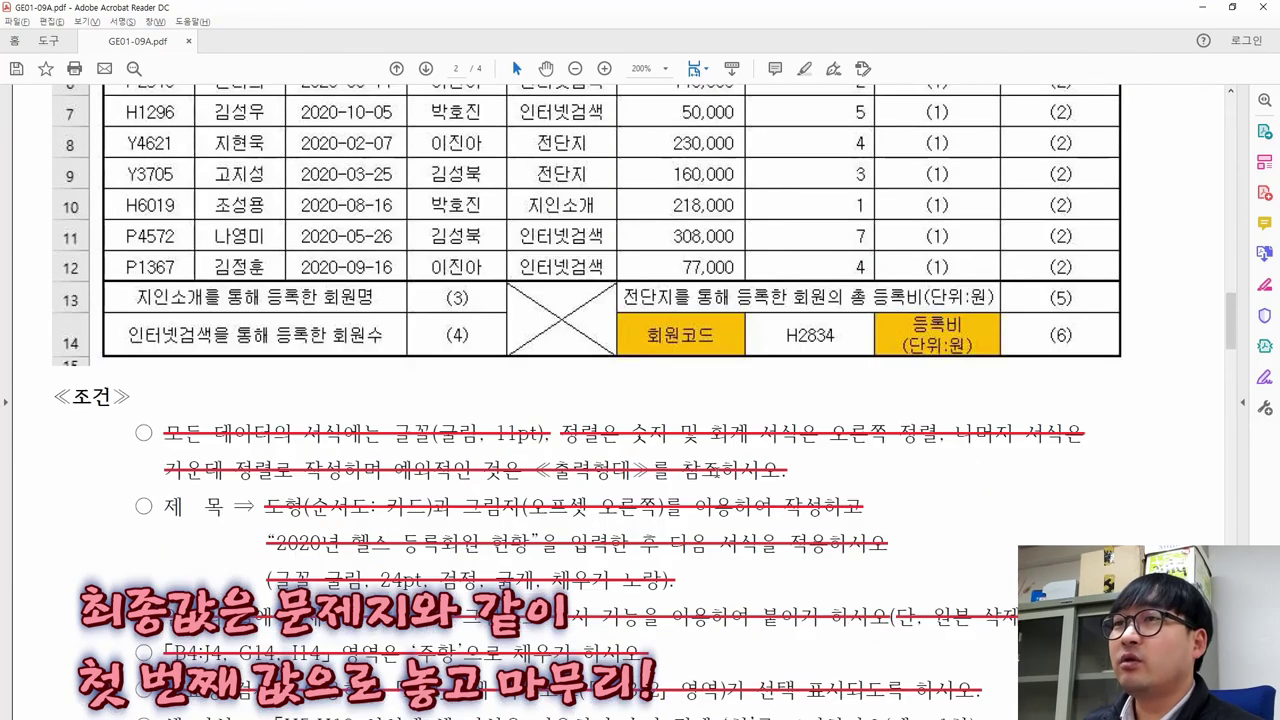
{"action": "left_click_drag", "start_coordinate": [779, 330], "coordinate": [836, 338]}
{"action": "key", "text": "ctrl+c"}
{"action": "key", "text": "alt+Tab"}
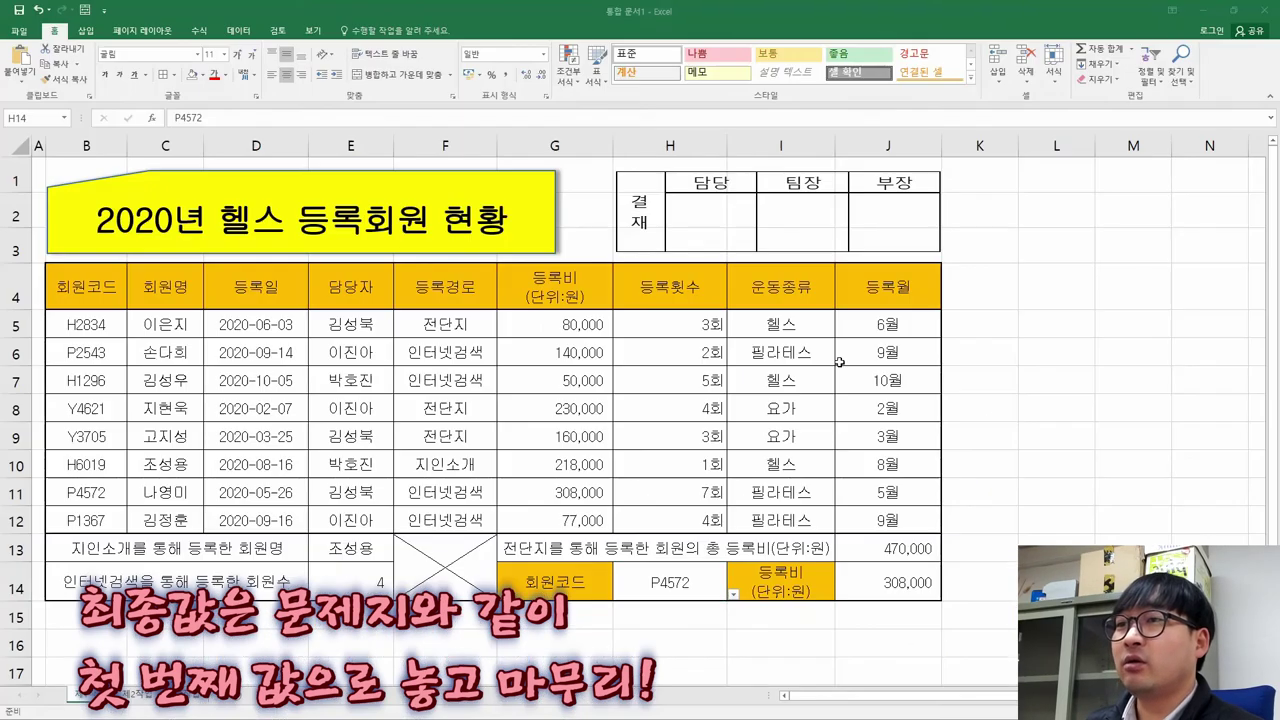
{"action": "left_click", "coordinate": [734, 595]}
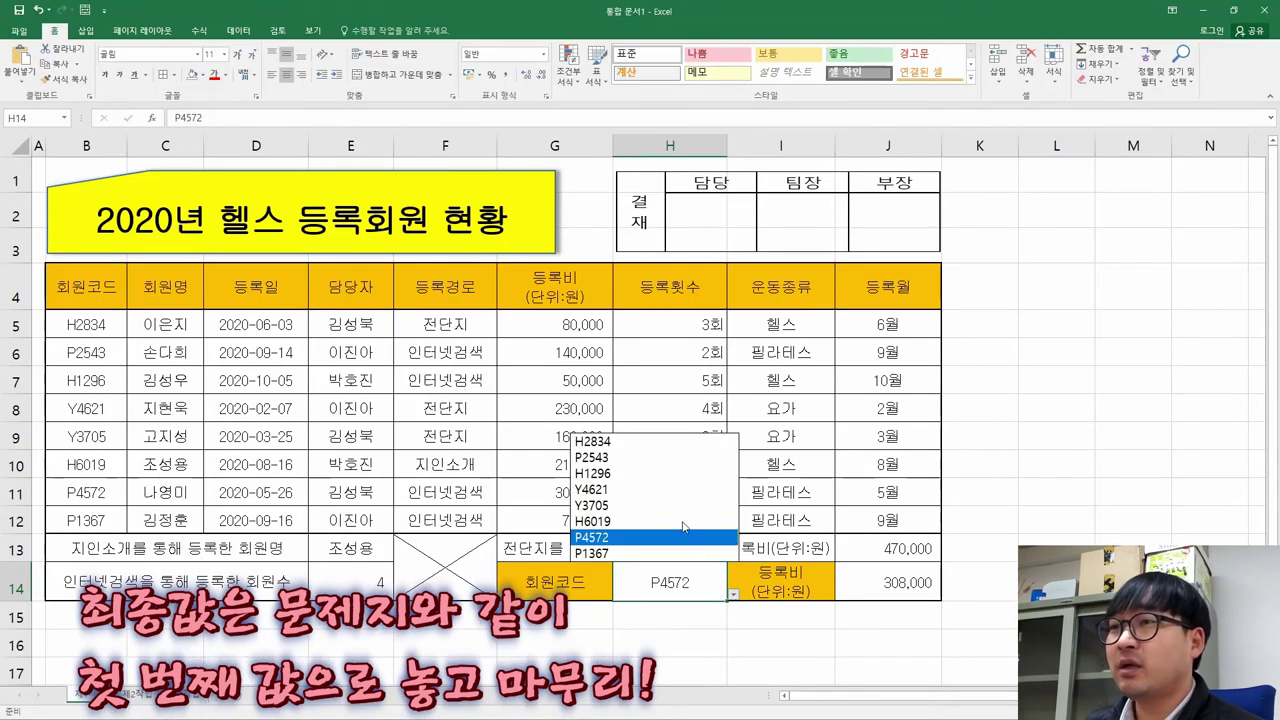
{"action": "left_click", "coordinate": [618, 438]}
{"action": "key", "text": "ctrl+v"}
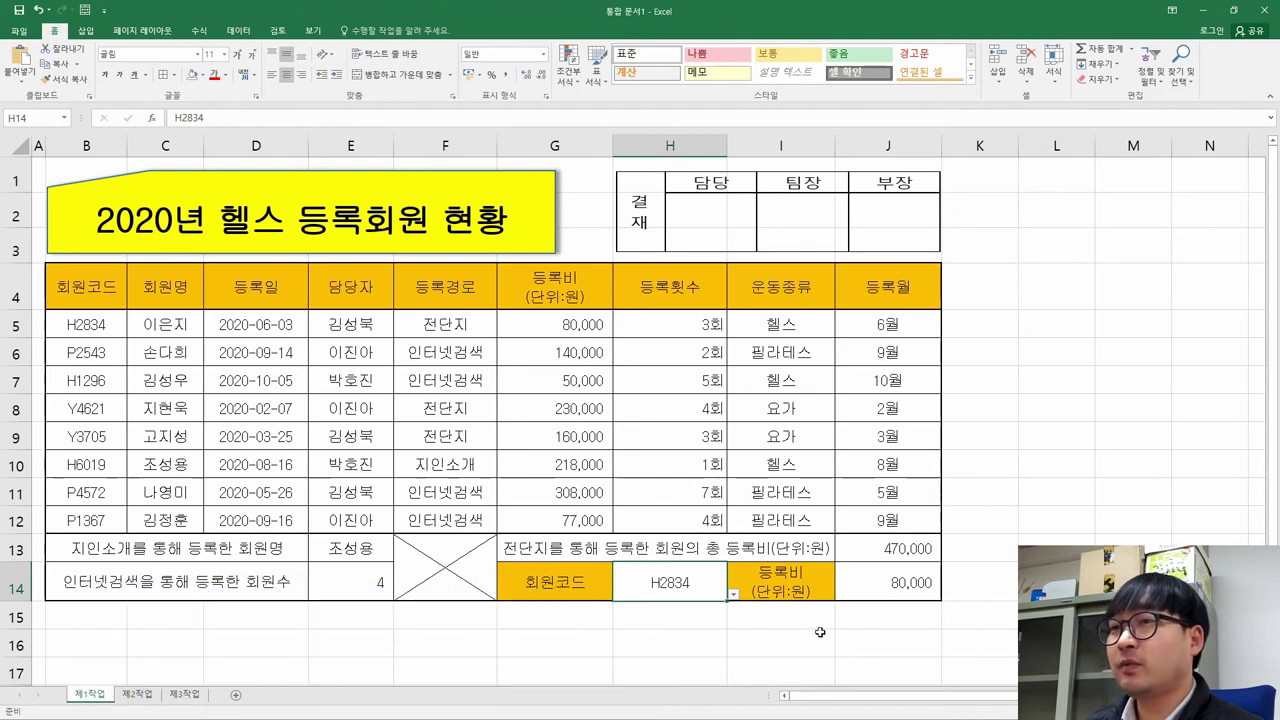
Switch to the exam PDF and strike through item (6), the VLOOKUP task.
{"action": "key", "text": "alt+Tab"}
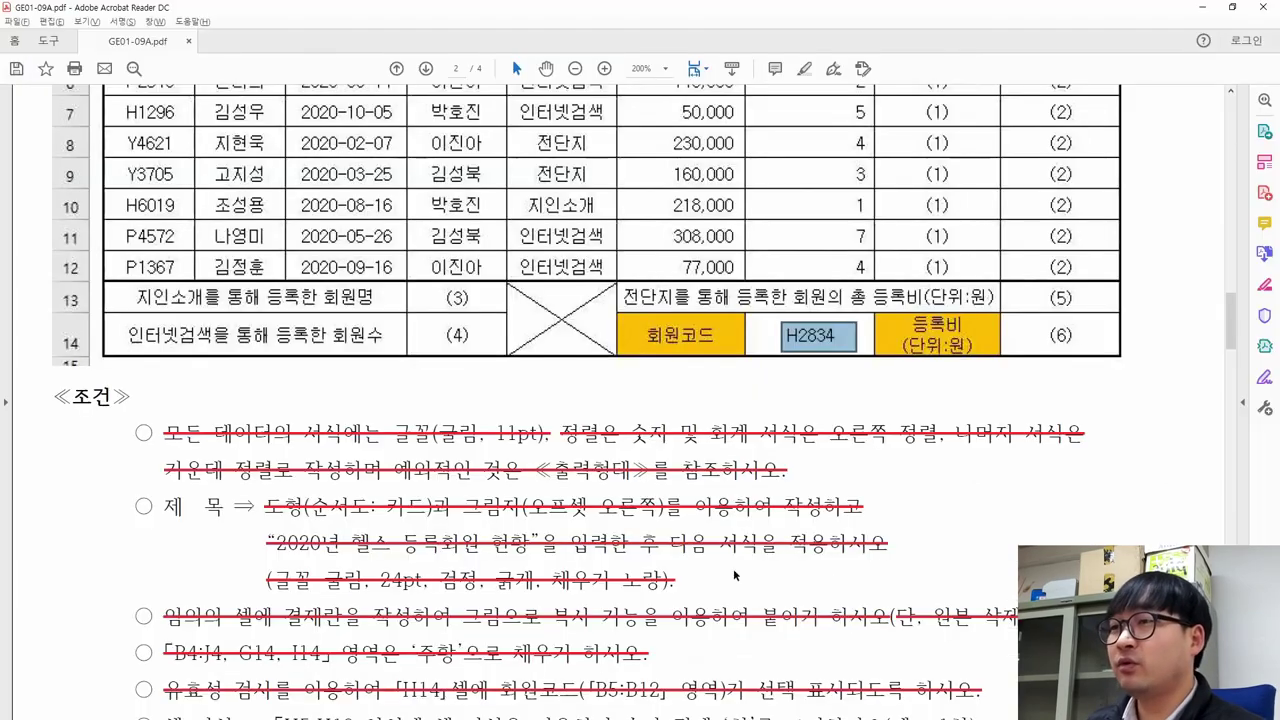
{"action": "scroll", "coordinate": [556, 572], "scroll_direction": "down", "scroll_amount": 5}
{"action": "left_click_drag", "start_coordinate": [134, 520], "coordinate": [1113, 521]}
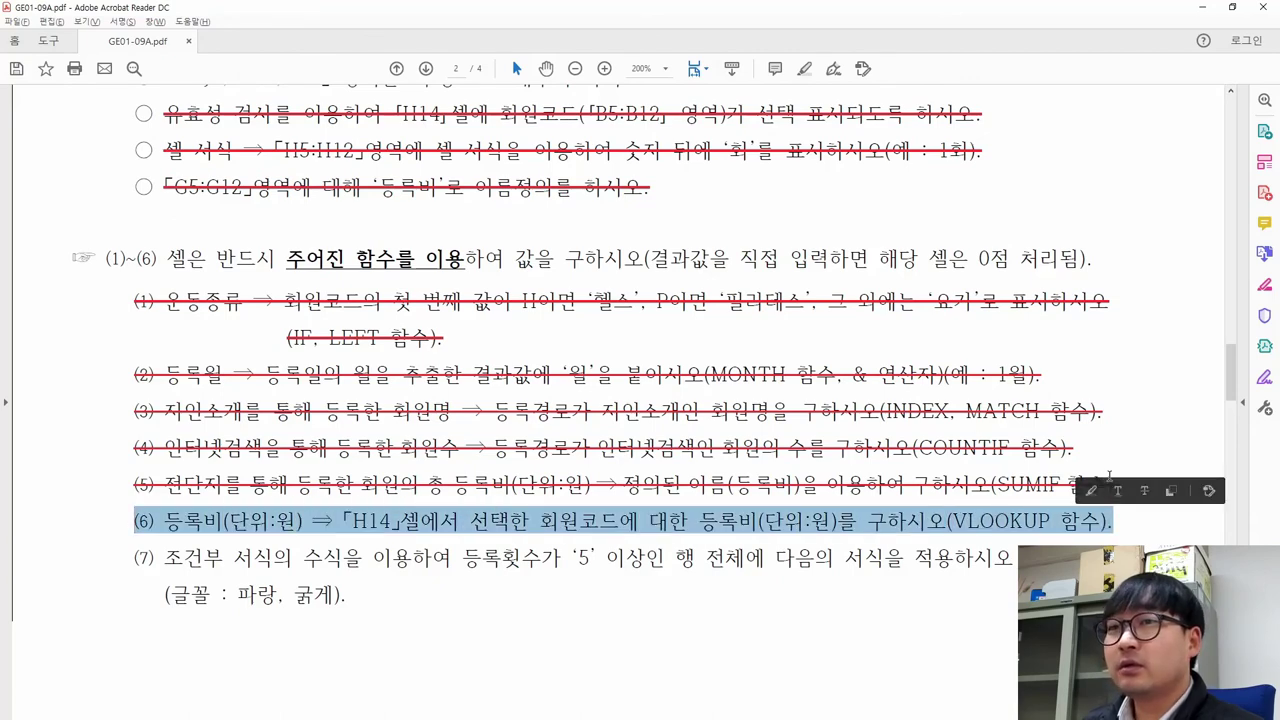
{"action": "left_click", "coordinate": [1145, 490]}
Return to Excel, set J14's number format to 일반 and compare it with the 등록비 cell G10.
{"action": "key", "text": "alt+Tab"}
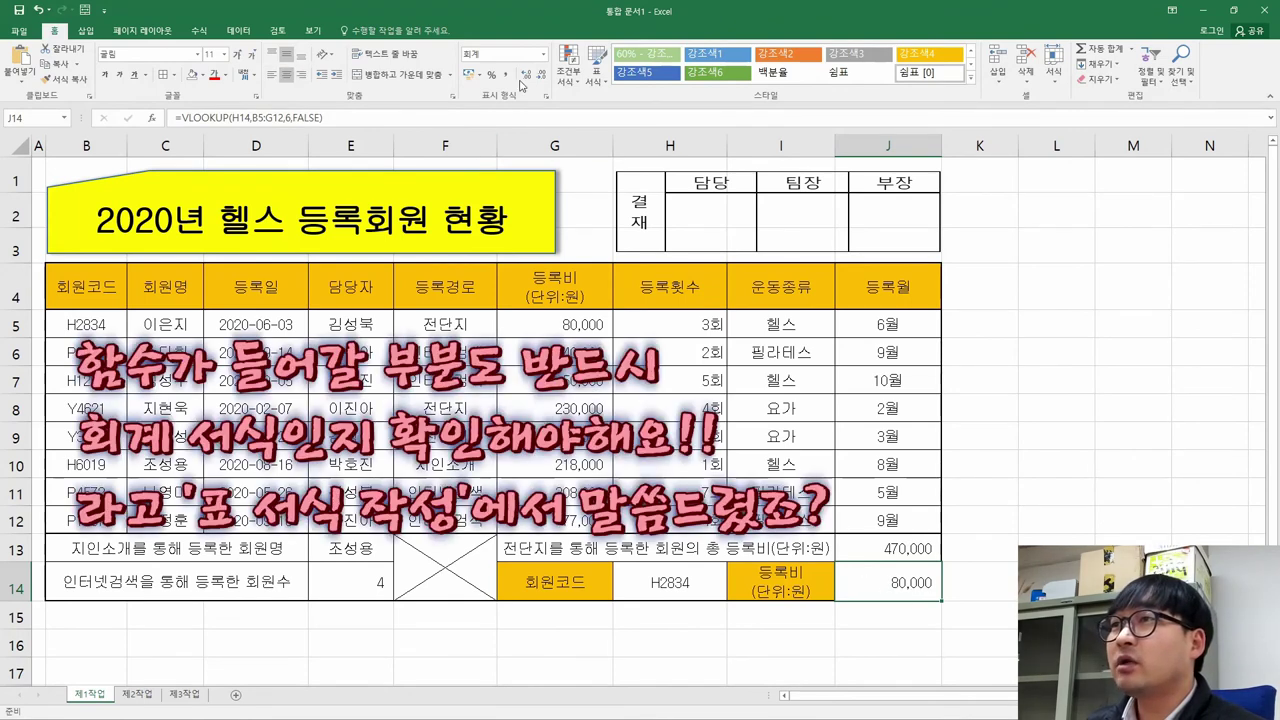
{"action": "left_click", "coordinate": [543, 54]}
{"action": "left_click", "coordinate": [500, 78]}
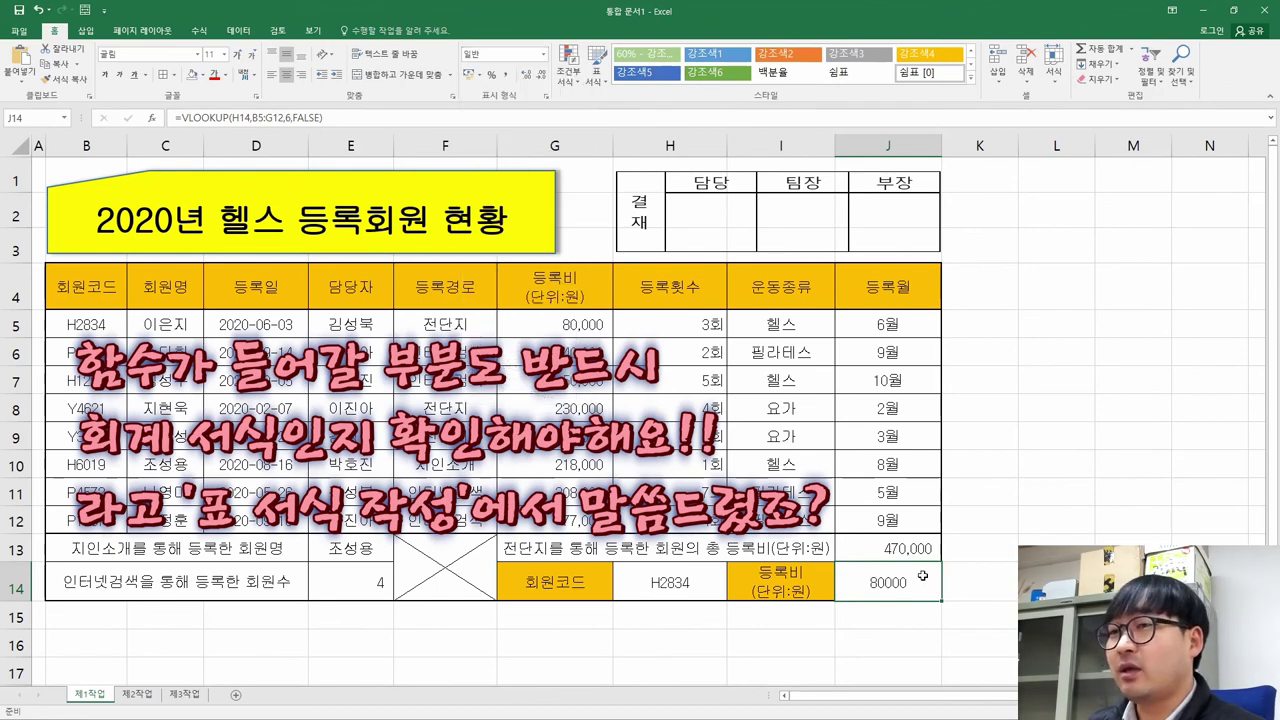
{"action": "left_click", "coordinate": [574, 464]}
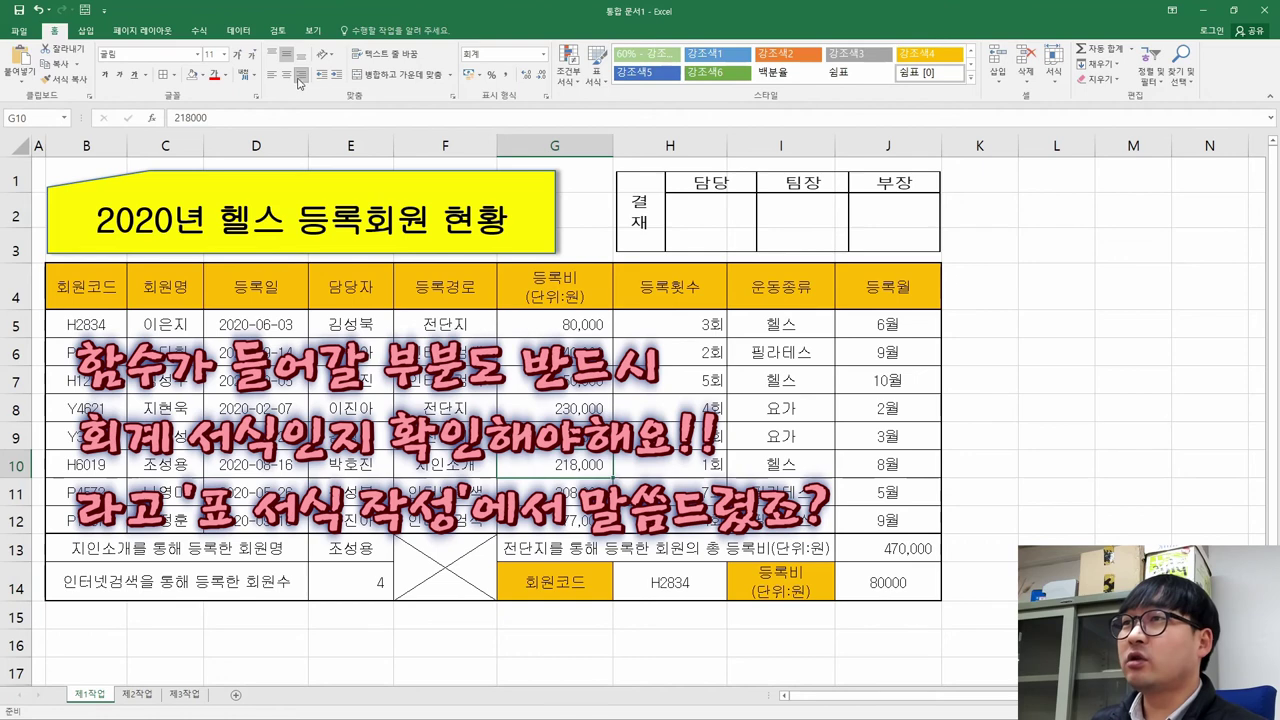
{"action": "left_click", "coordinate": [897, 586]}
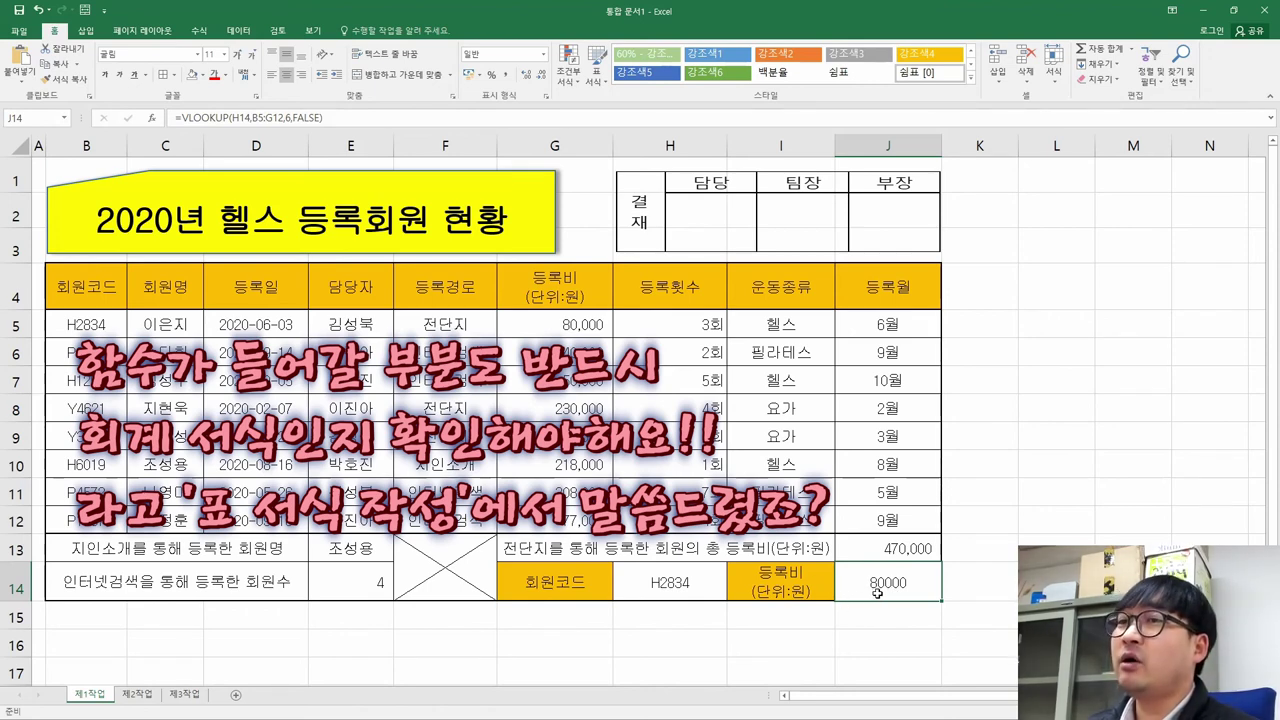
Set the number format of the COUNTIF cell E14 to 일반 and compare it with H12.
{"action": "left_click", "coordinate": [346, 587]}
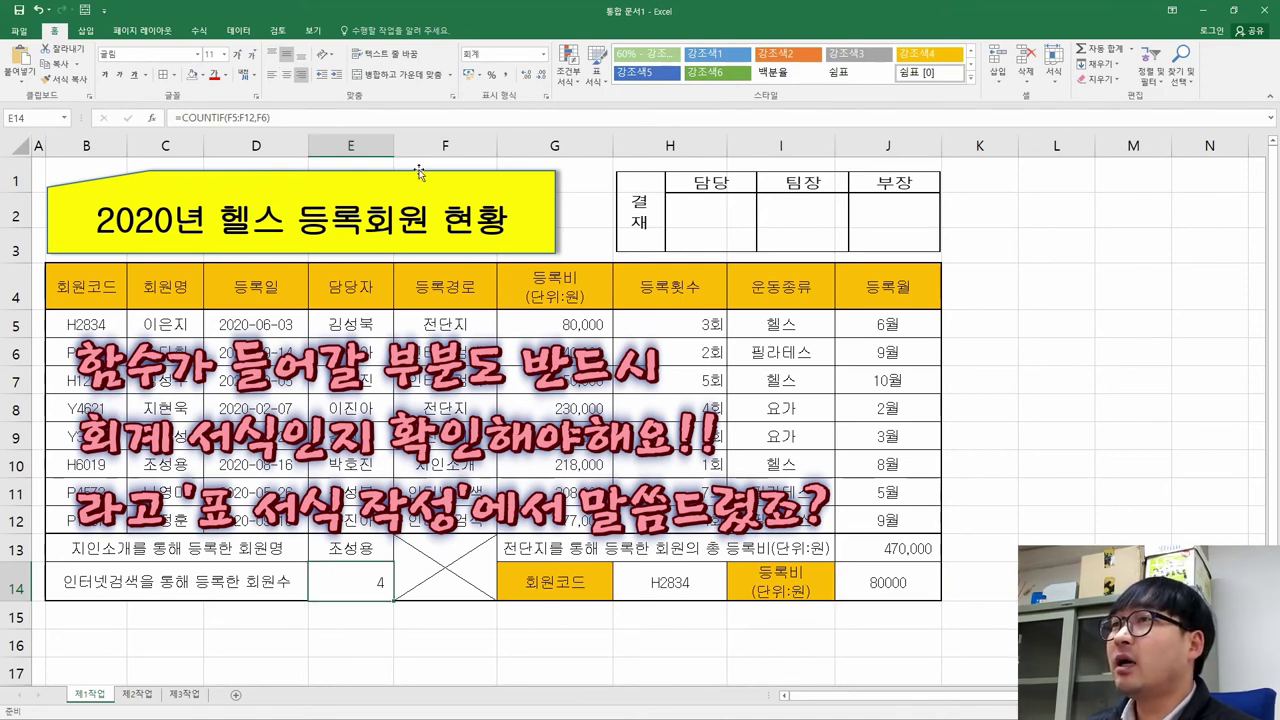
{"action": "left_click", "coordinate": [506, 60]}
{"action": "left_click", "coordinate": [542, 60]}
{"action": "left_click", "coordinate": [500, 76]}
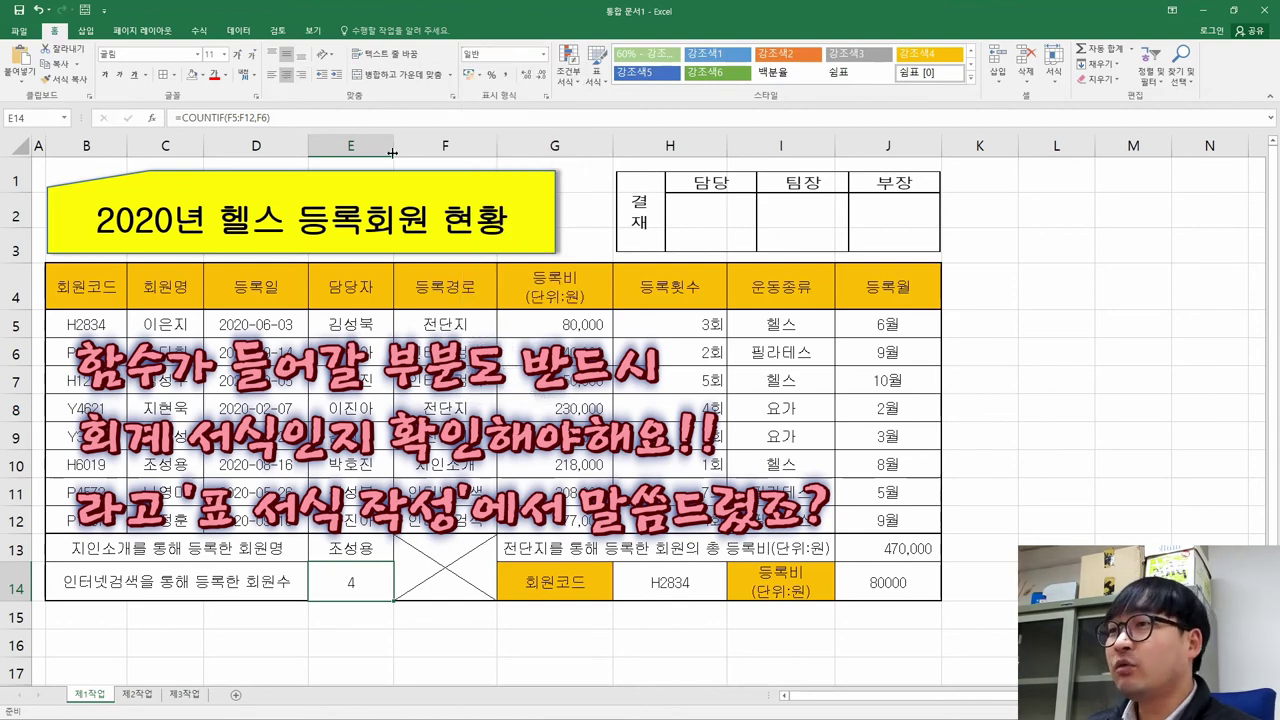
{"action": "left_click", "coordinate": [668, 518]}
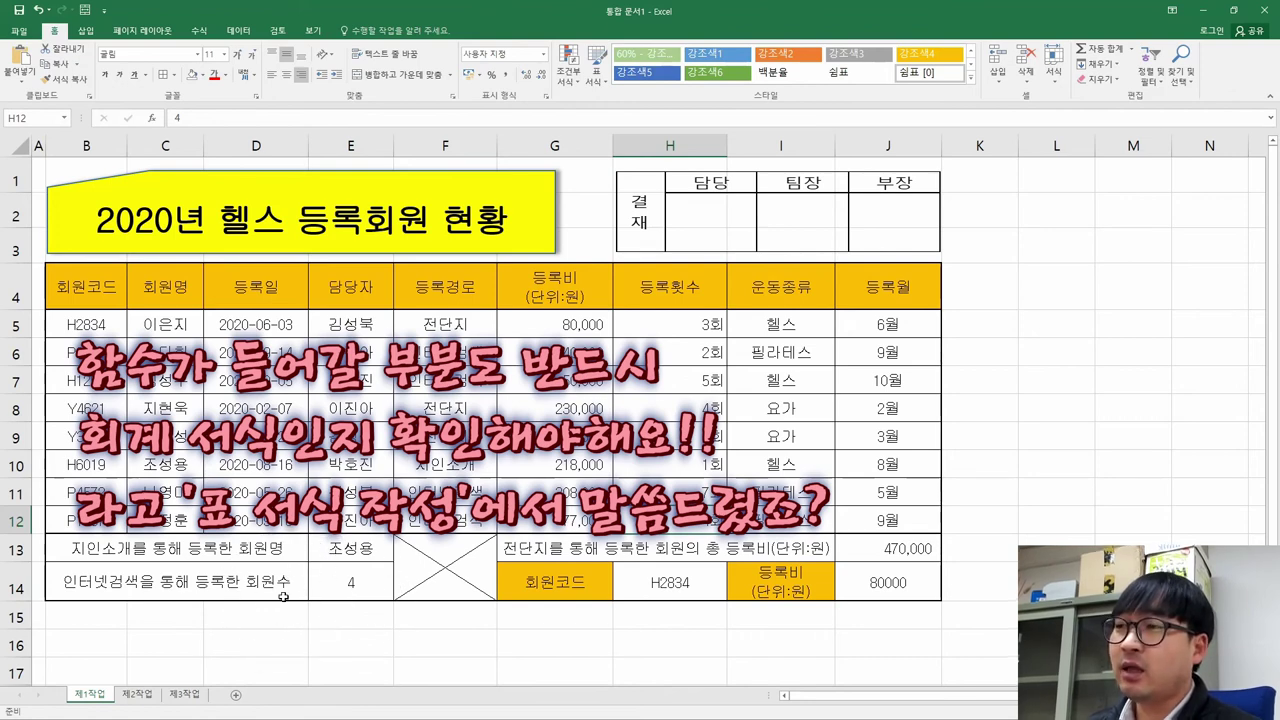
{"action": "left_click", "coordinate": [353, 586]}
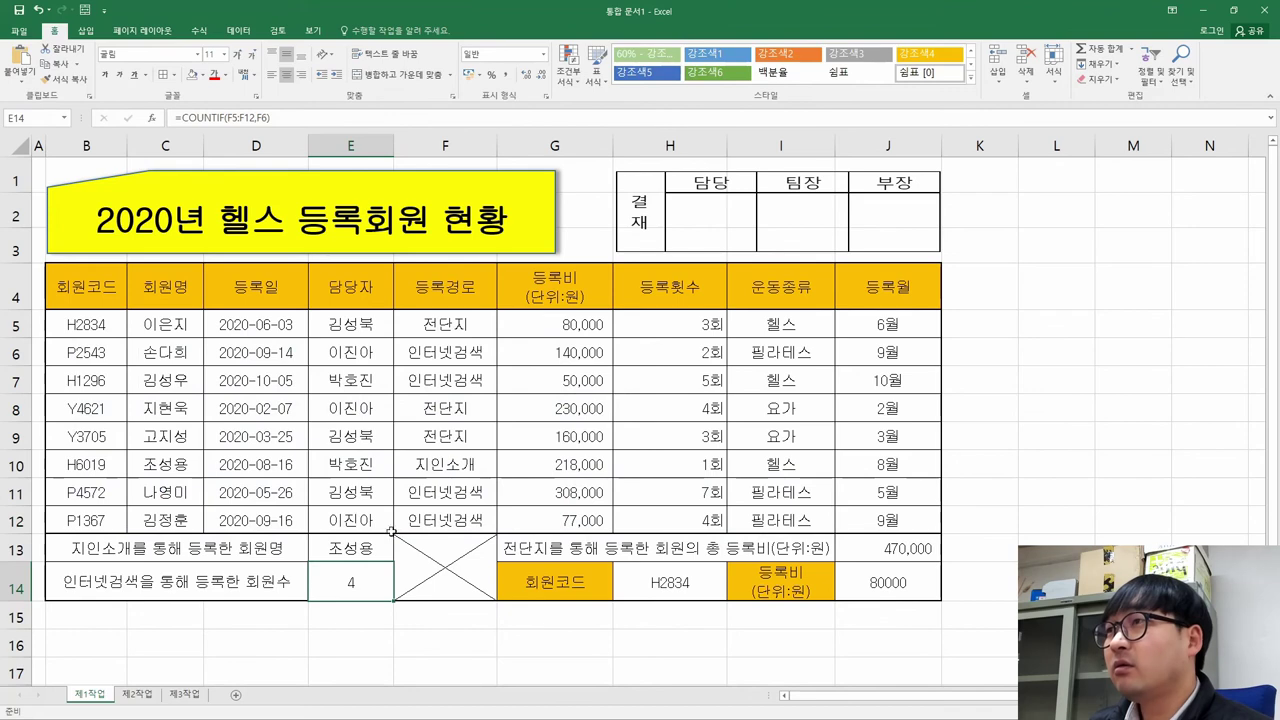
Right-align E14 and apply the comma (회계) number style to E14 and J14.
{"action": "left_click", "coordinate": [302, 75]}
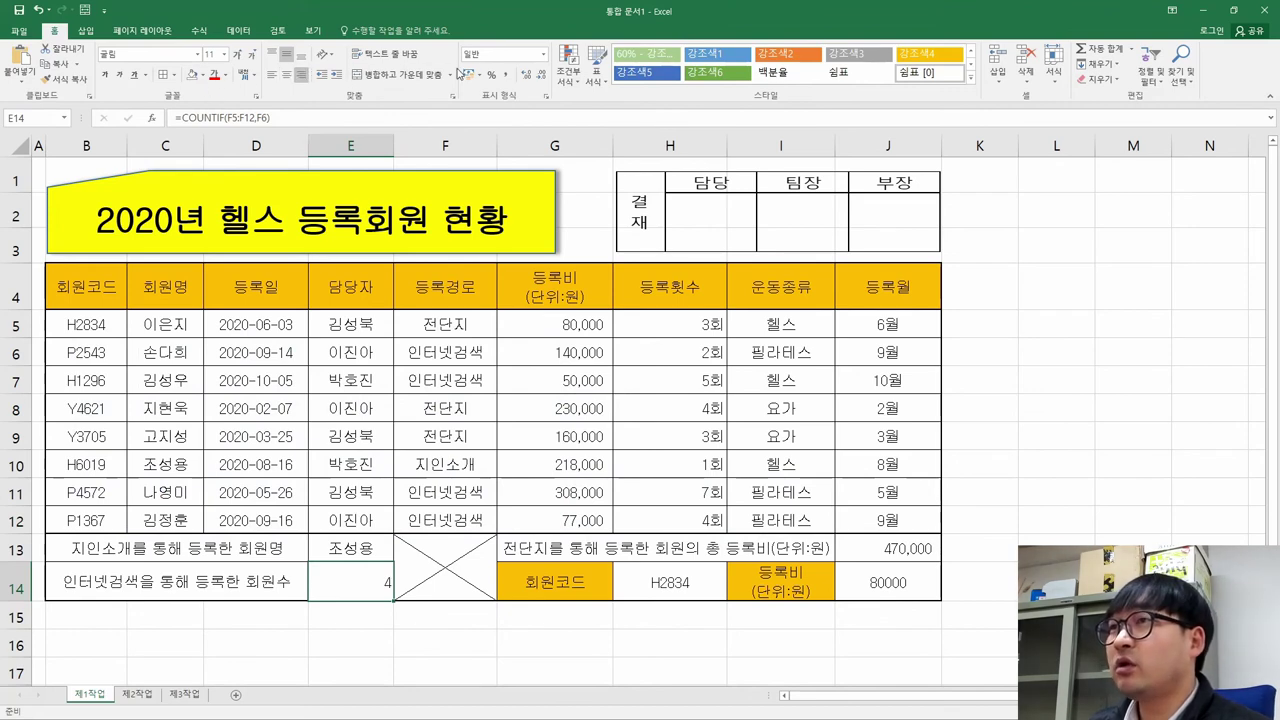
{"action": "left_click", "coordinate": [507, 72]}
{"action": "left_click", "coordinate": [890, 590]}
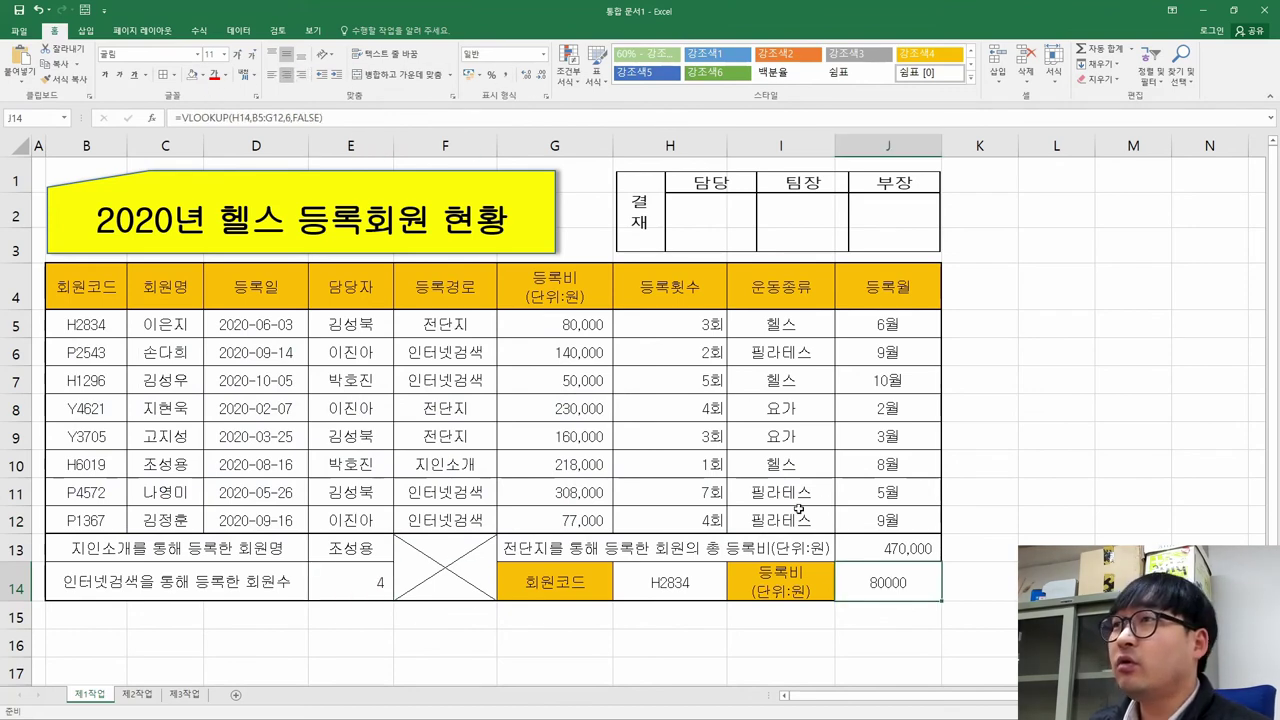
{"action": "left_click", "coordinate": [505, 75]}
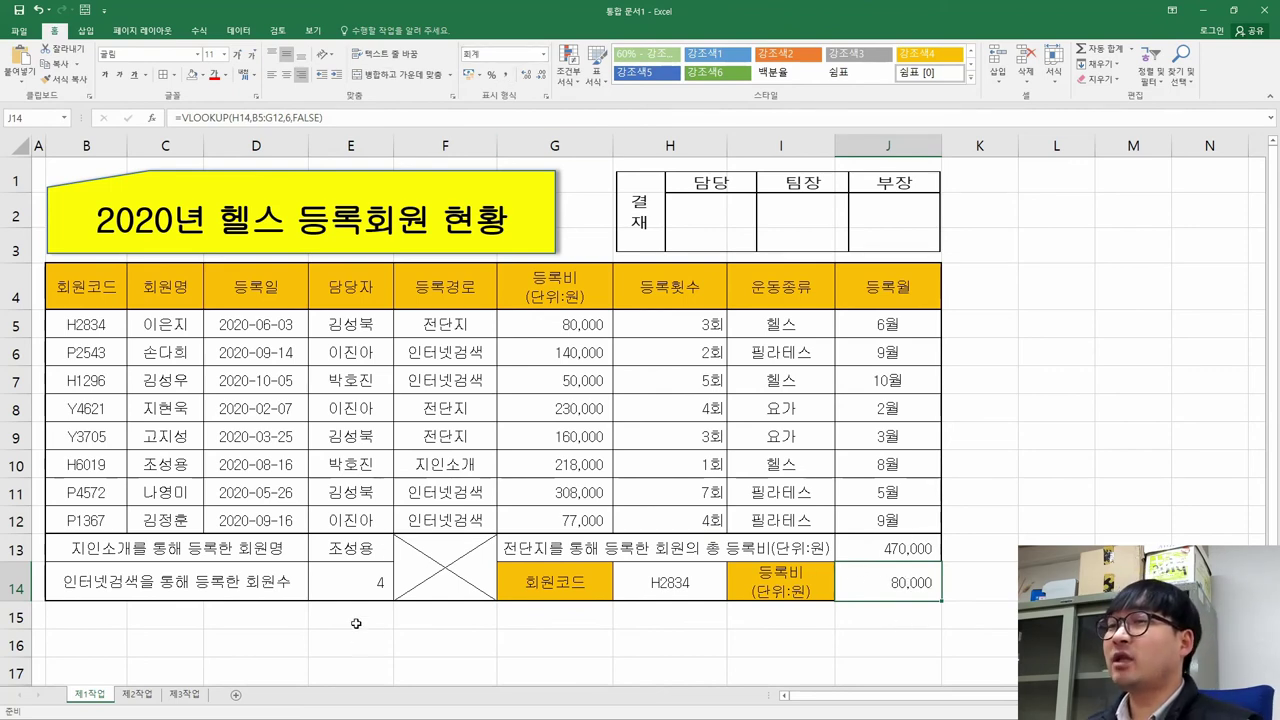
Read item (7) on conditional formatting in the exam PDF and trace the row 5 cells from B5 to J5 in Excel.
{"action": "key", "text": "alt+Tab"}
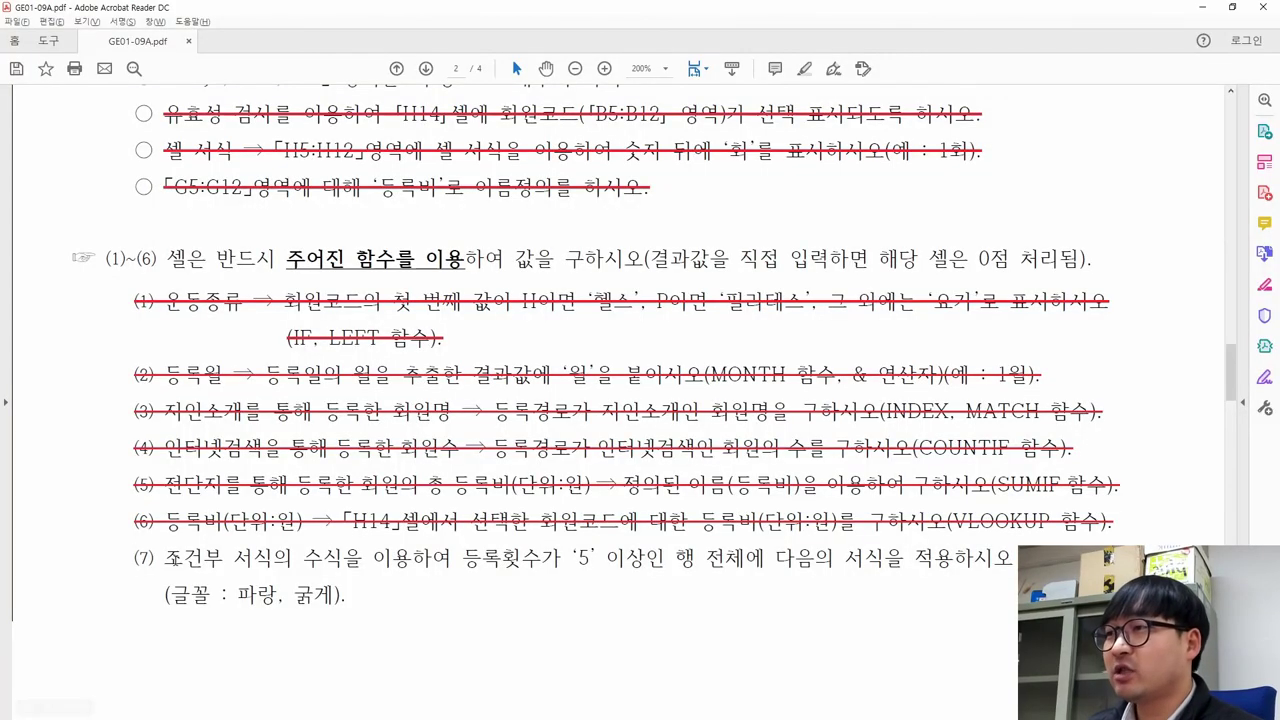
{"action": "left_click_drag", "start_coordinate": [165, 558], "coordinate": [1012, 570]}
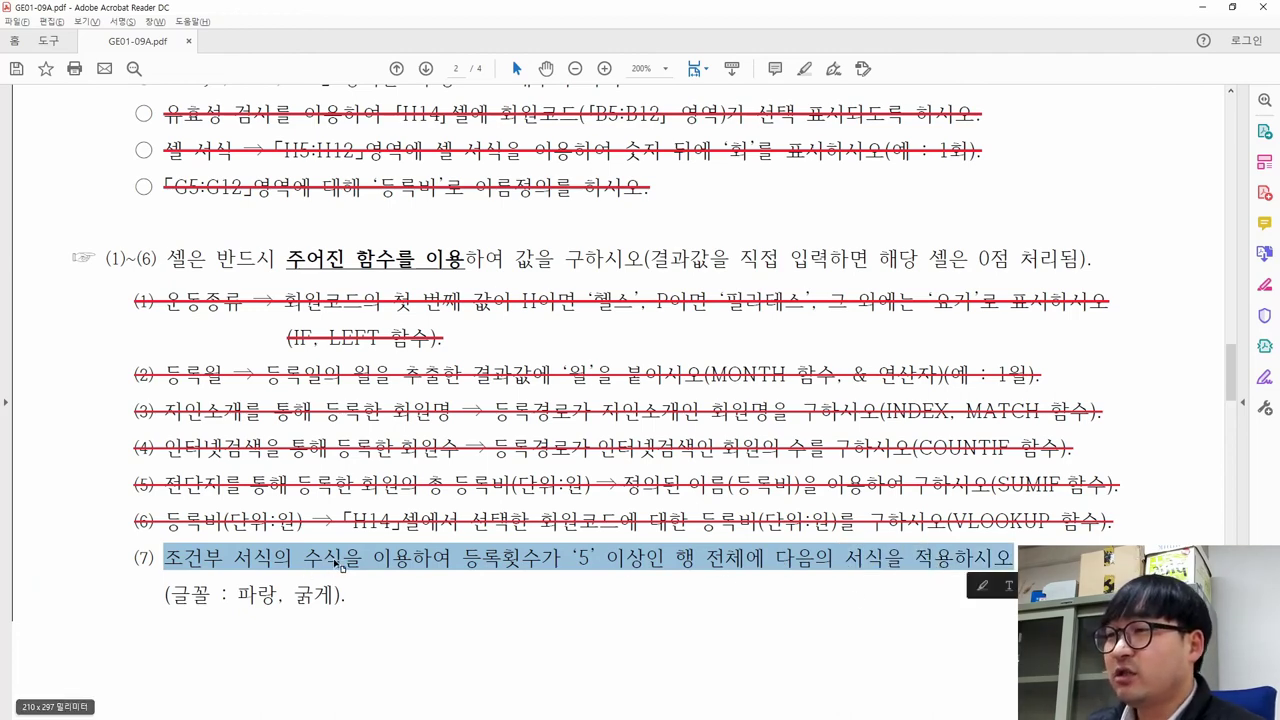
{"action": "key", "text": "alt+Tab"}
{"action": "left_click", "coordinate": [104, 334]}
{"action": "left_click", "coordinate": [160, 330]}
{"action": "left_click", "coordinate": [283, 326]}
{"action": "left_click", "coordinate": [360, 330]}
{"action": "left_click", "coordinate": [470, 326]}
{"action": "left_click", "coordinate": [565, 325]}
{"action": "left_click", "coordinate": [702, 326]}
{"action": "left_click", "coordinate": [788, 334]}
{"action": "left_click", "coordinate": [893, 330]}
{"action": "key", "text": "alt+Tab"}
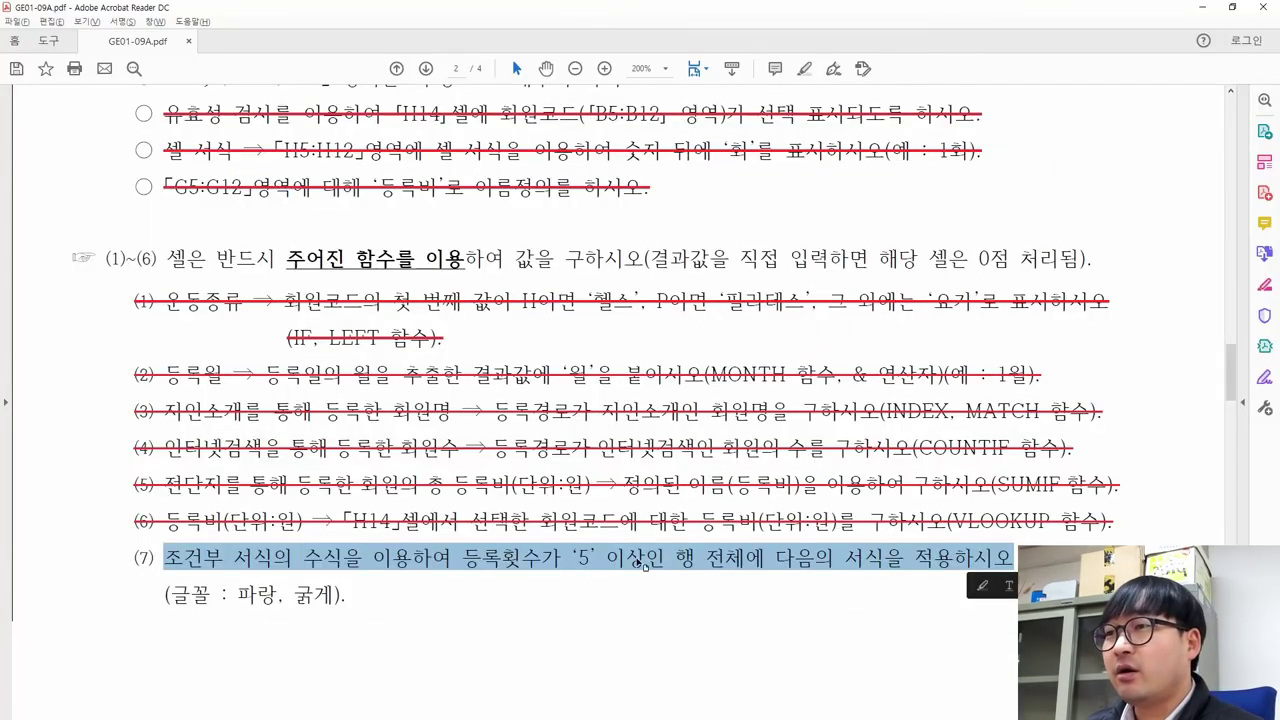
{"action": "left_click", "coordinate": [552, 562]}
{"action": "left_click_drag", "start_coordinate": [463, 558], "coordinate": [834, 562]}
Return to Excel and select the data range B5:J12, leaving out the header row.
{"action": "key", "text": "alt+Tab"}
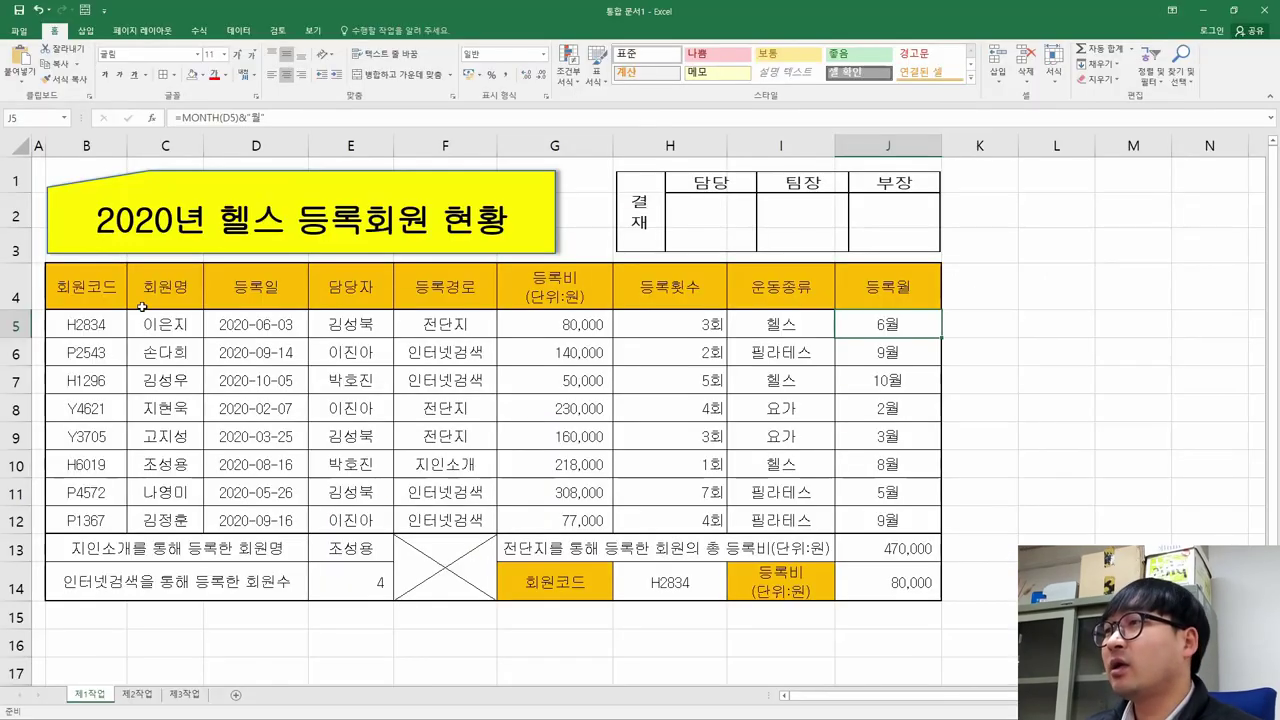
{"action": "left_click_drag", "start_coordinate": [62, 324], "coordinate": [864, 520]}
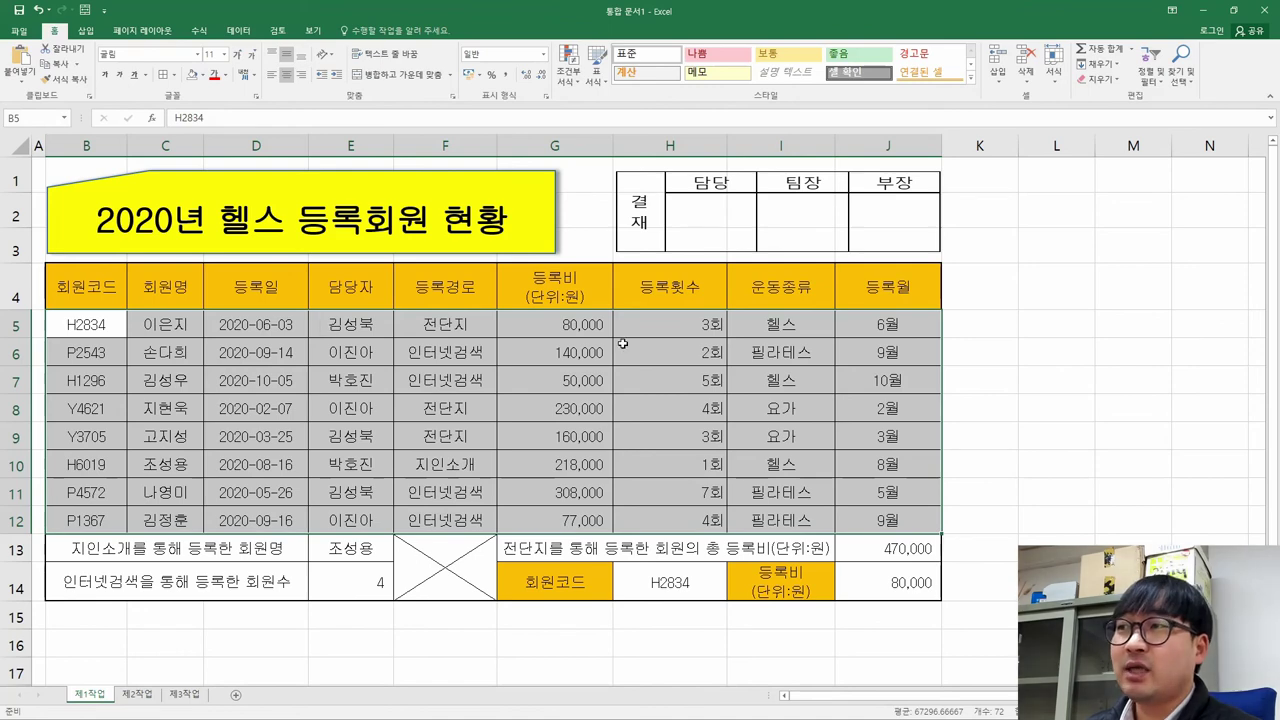
{"action": "left_click", "coordinate": [363, 365]}
{"action": "left_click_drag", "start_coordinate": [90, 322], "coordinate": [883, 530]}
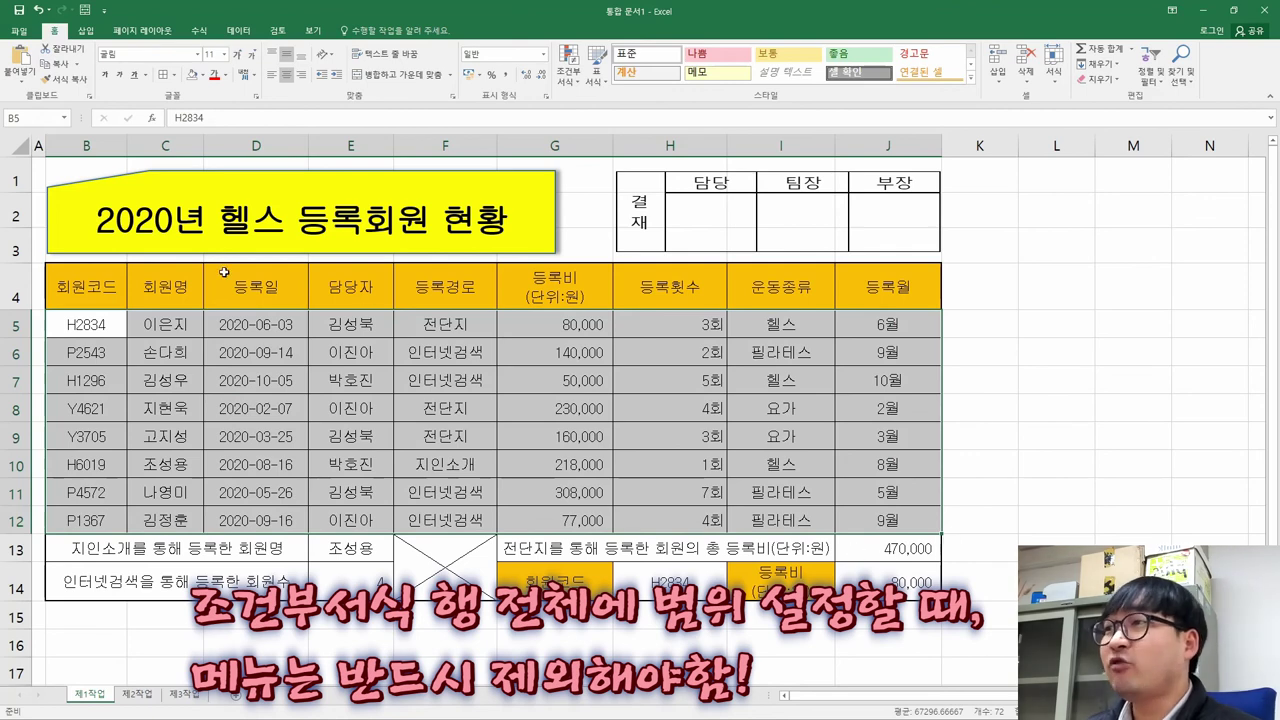
{"action": "left_click_drag", "start_coordinate": [85, 324], "coordinate": [861, 511]}
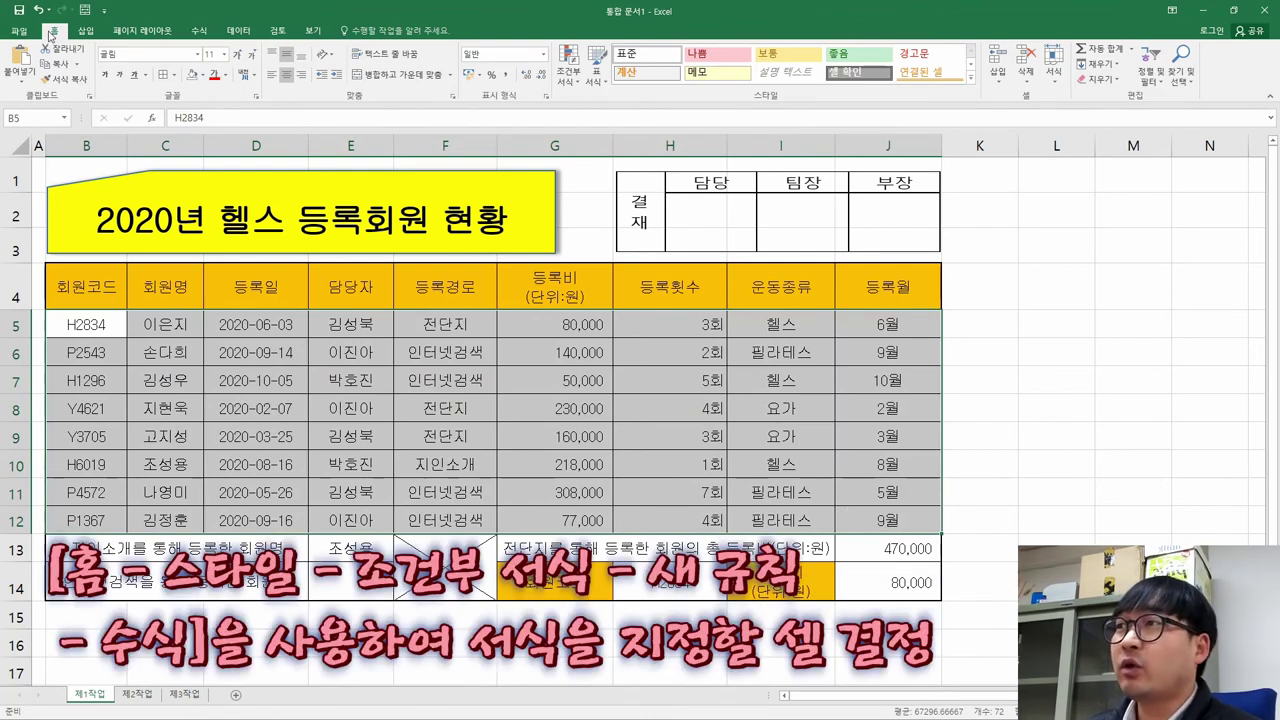
Create a new conditional formatting rule of the type 수식을 사용하여 서식을 지정할 셀 결정, checking the wording of item (7).
{"action": "key", "text": "ctrl+q"}
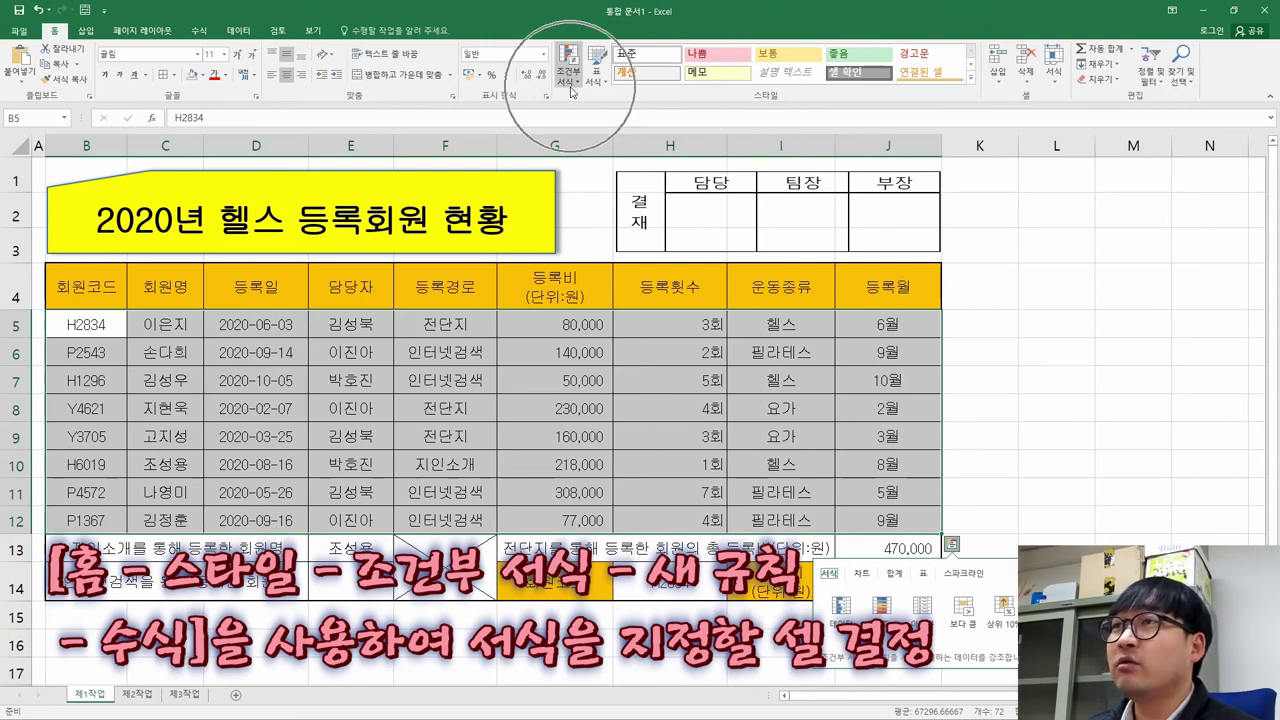
{"action": "left_click", "coordinate": [568, 60]}
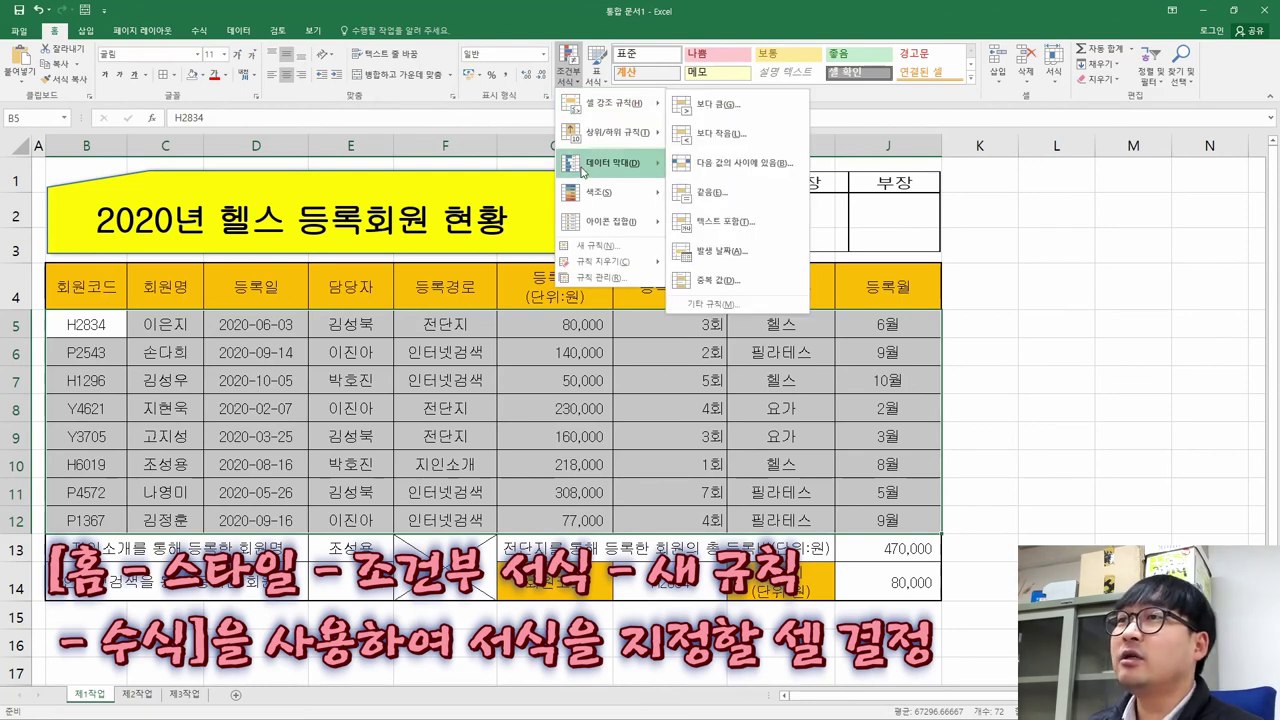
{"action": "left_click", "coordinate": [596, 247]}
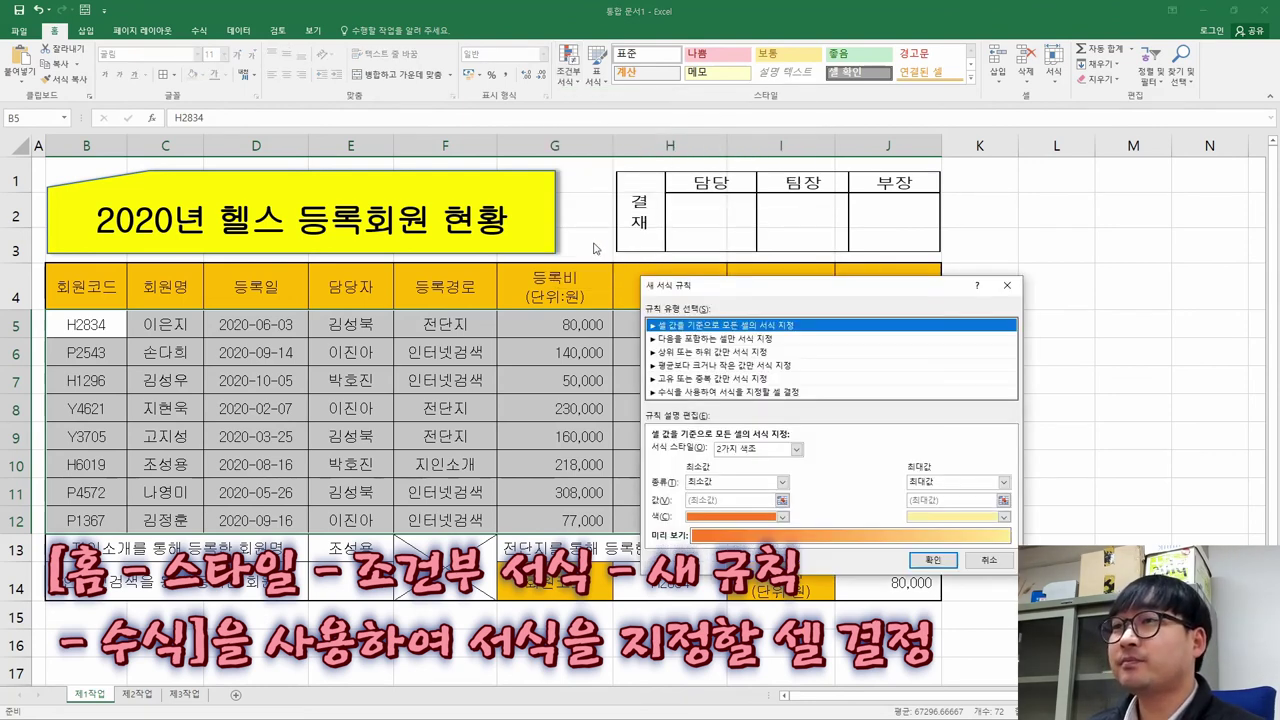
{"action": "key", "text": "alt+Tab"}
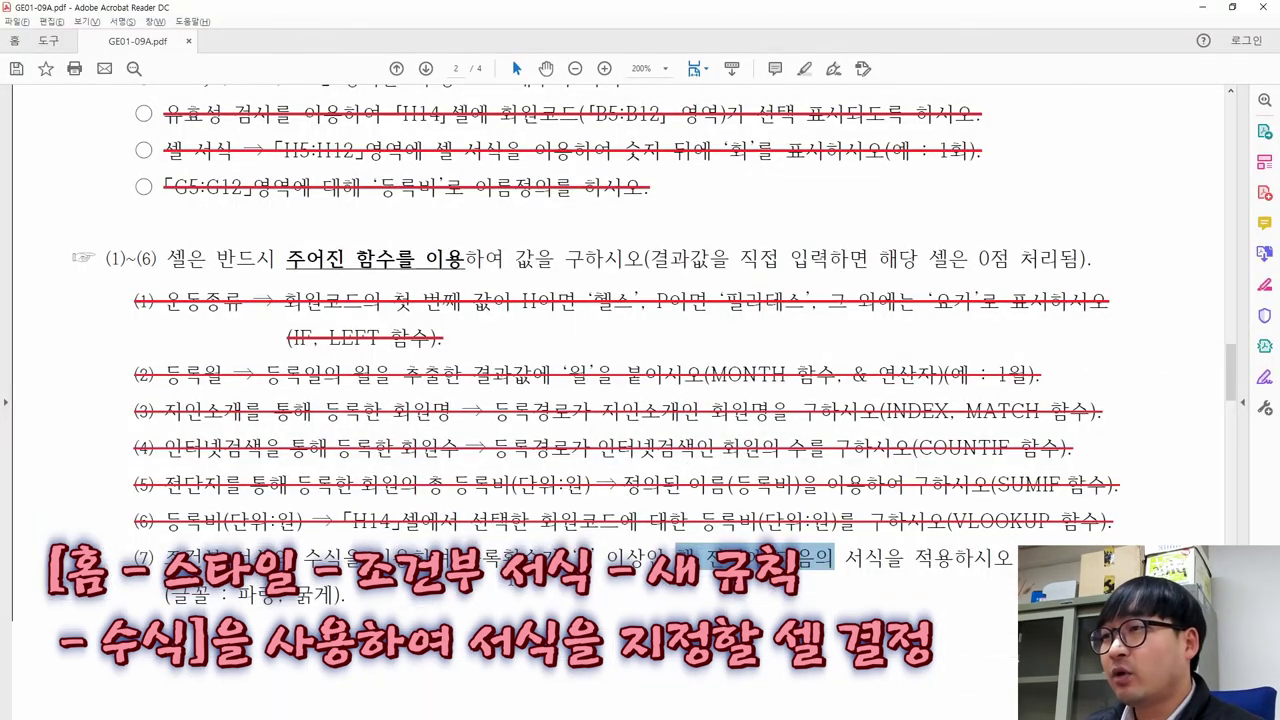
{"action": "left_click_drag", "start_coordinate": [305, 568], "coordinate": [452, 568]}
{"action": "key", "text": "alt+Tab"}
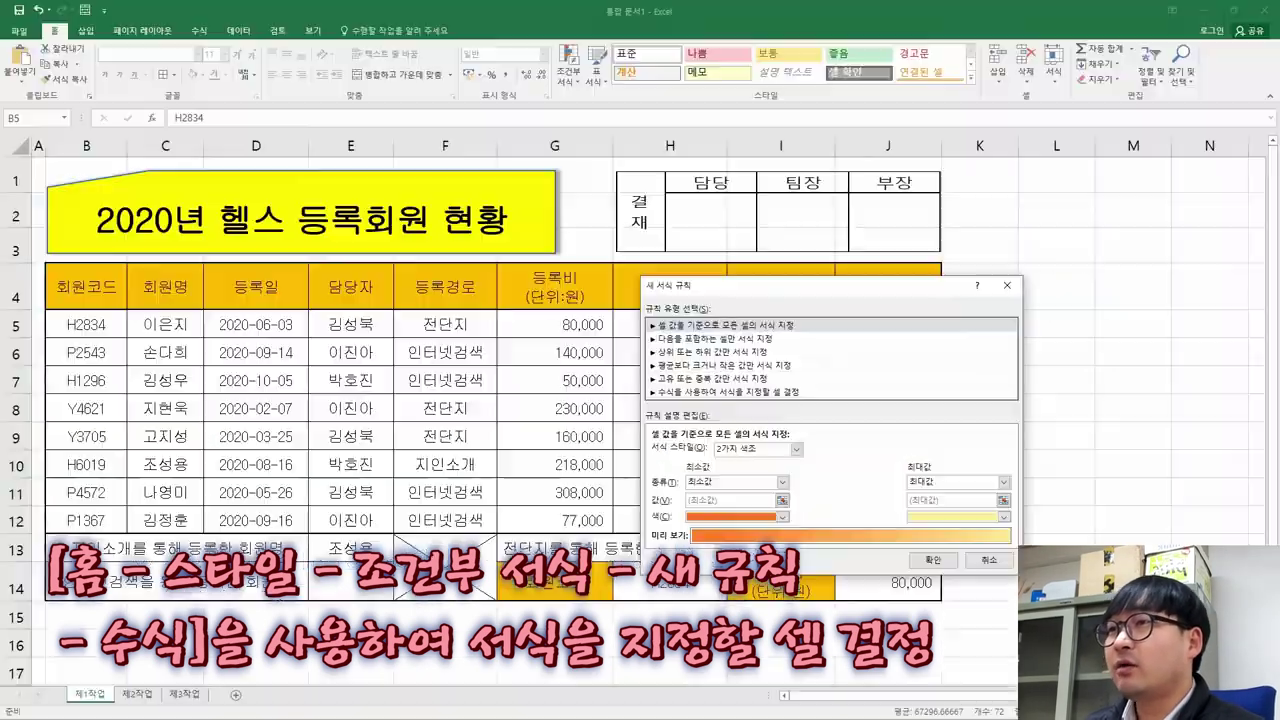
{"action": "left_click", "coordinate": [690, 393]}
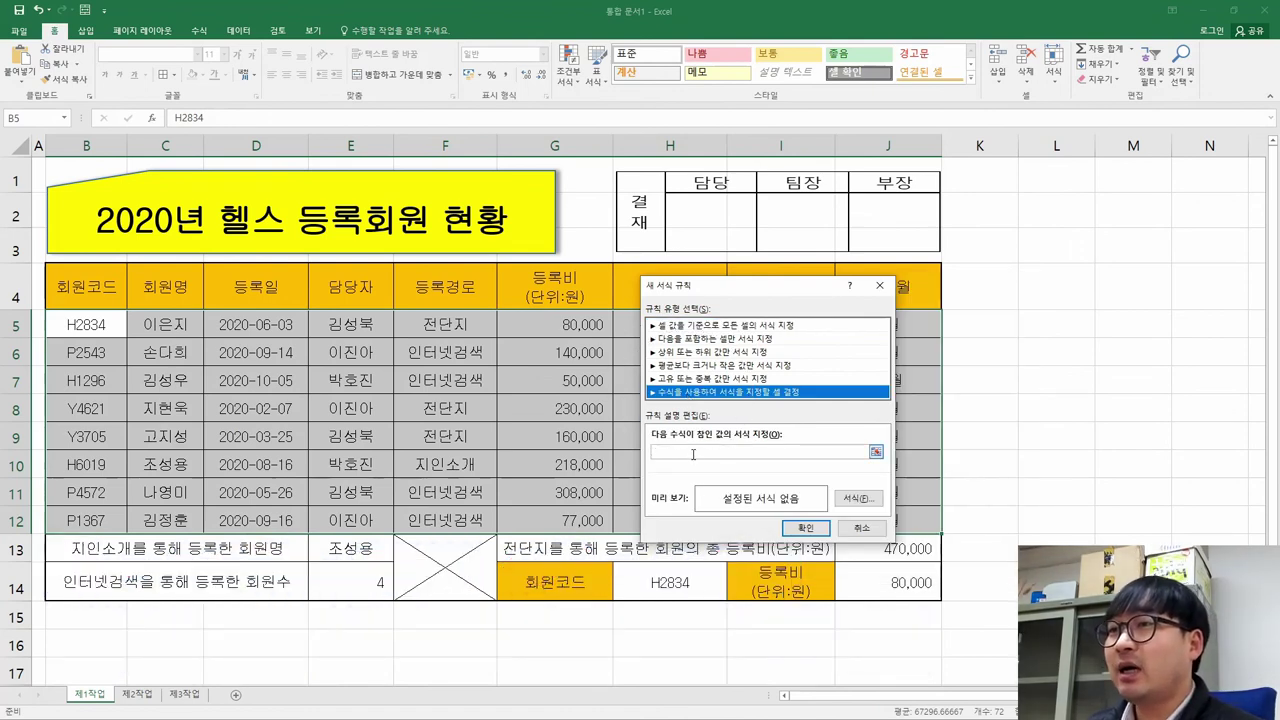
Check the condition of item (7) in the exam PDF and move the new rule dialog clear of the 등록횟수 column in Excel.
{"action": "left_click_drag", "start_coordinate": [742, 299], "coordinate": [822, 322]}
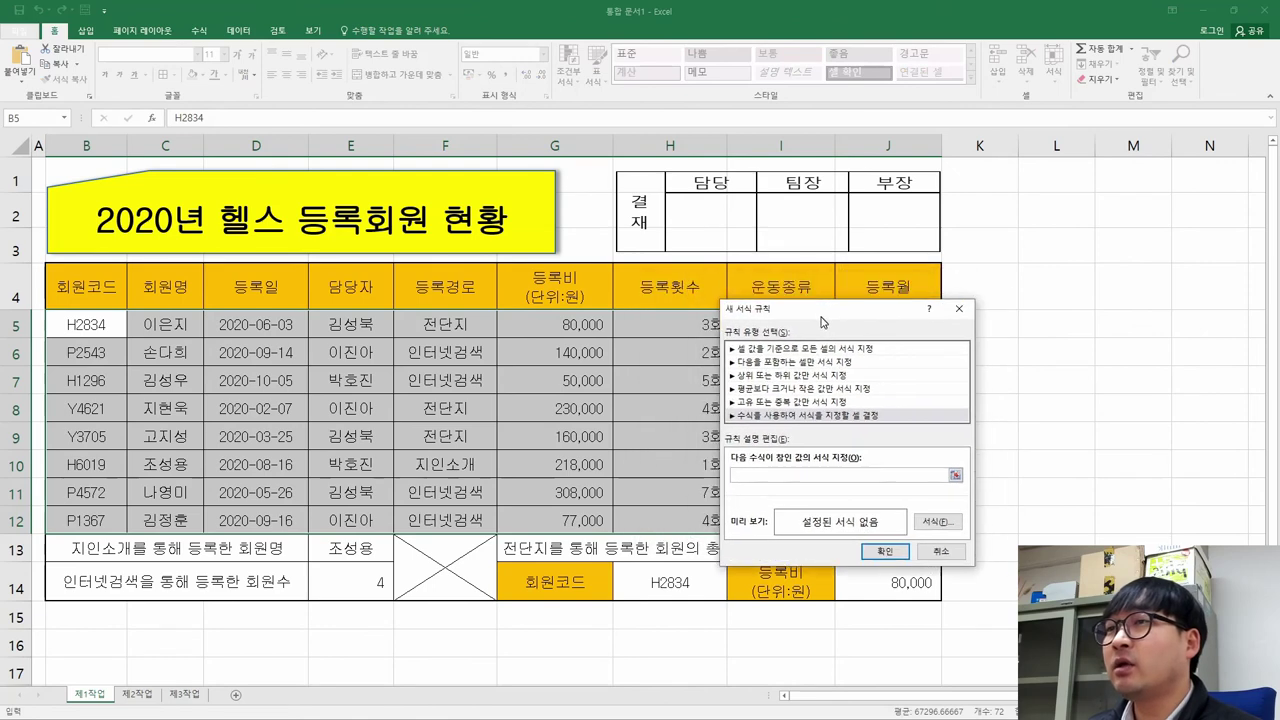
{"action": "key", "text": "alt+Tab"}
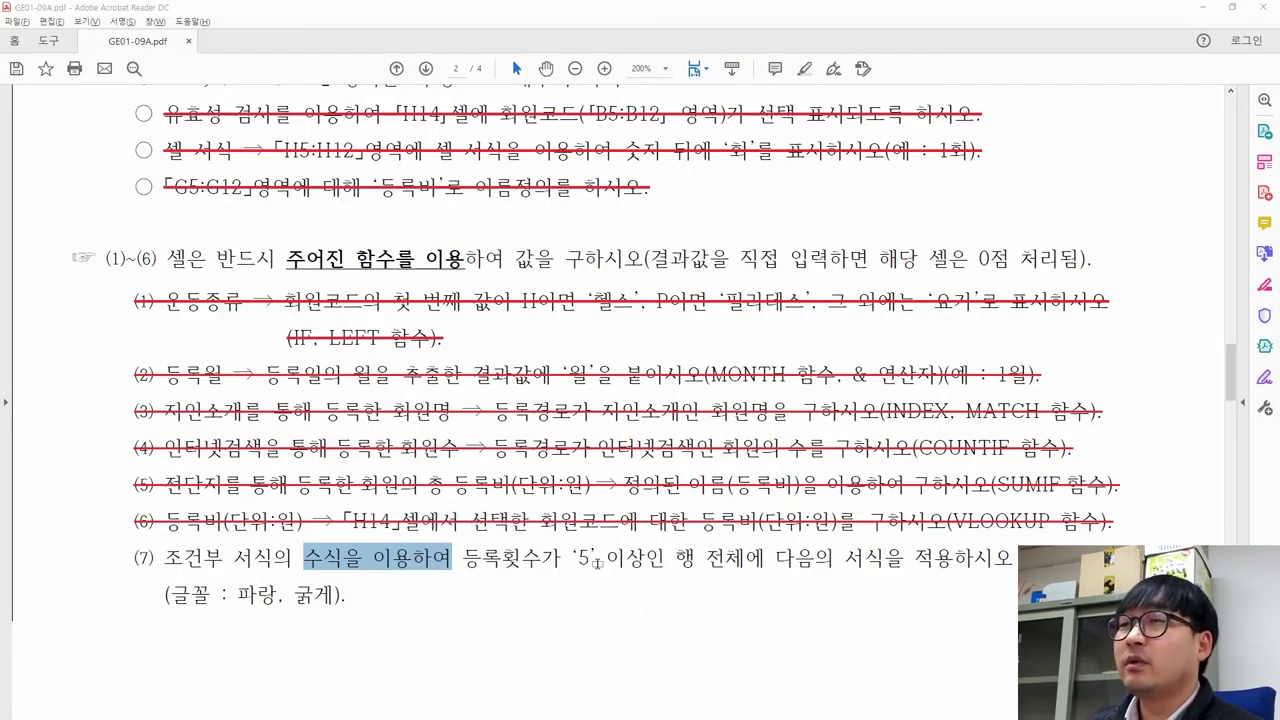
{"action": "key", "text": "alt+Tab"}
{"action": "left_click_drag", "start_coordinate": [845, 298], "coordinate": [379, 254]}
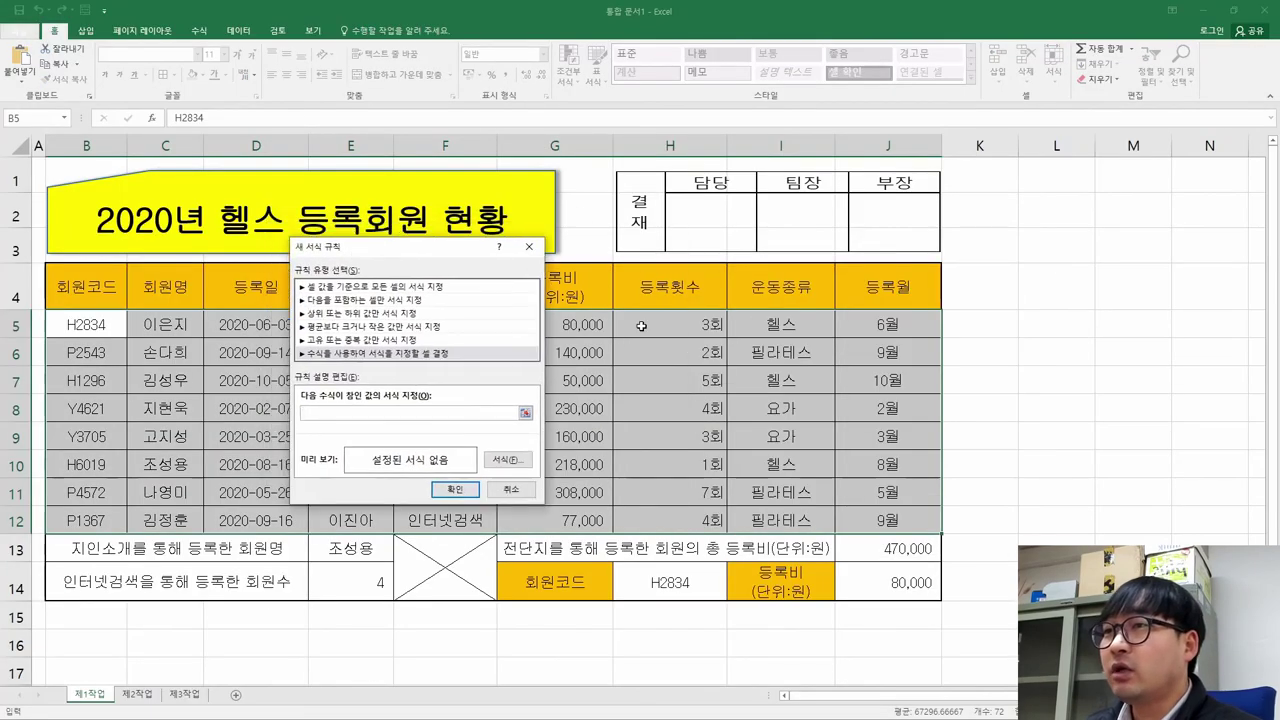
{"action": "left_click_drag", "start_coordinate": [678, 325], "coordinate": [684, 518]}
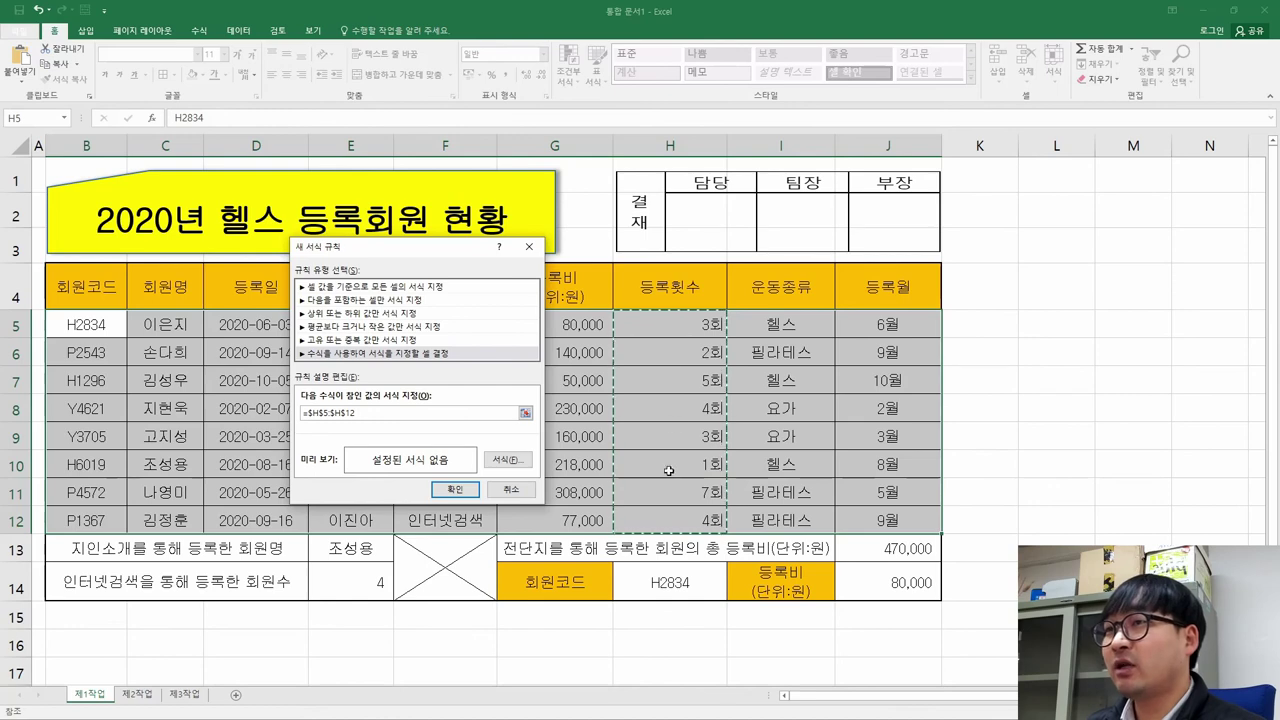
{"action": "left_click_drag", "start_coordinate": [358, 413], "coordinate": [284, 405]}
{"action": "key", "text": "BackSpace"}
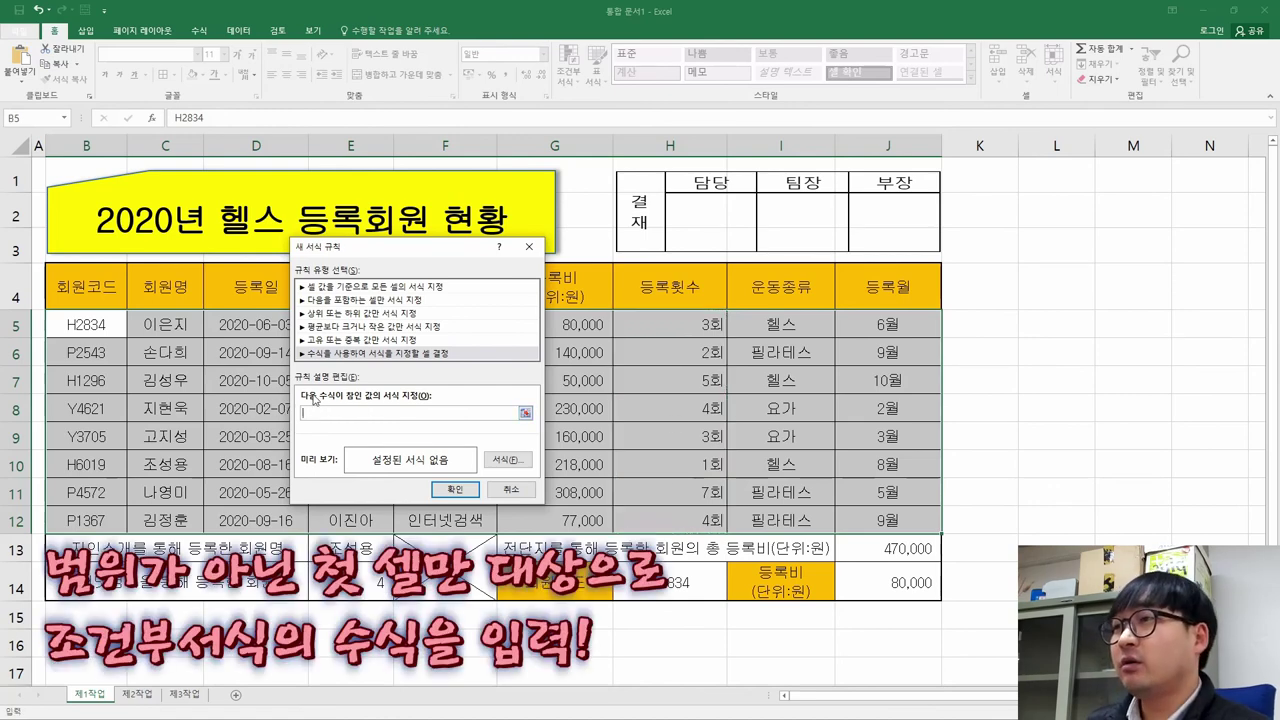
{"action": "left_click", "coordinate": [656, 324]}
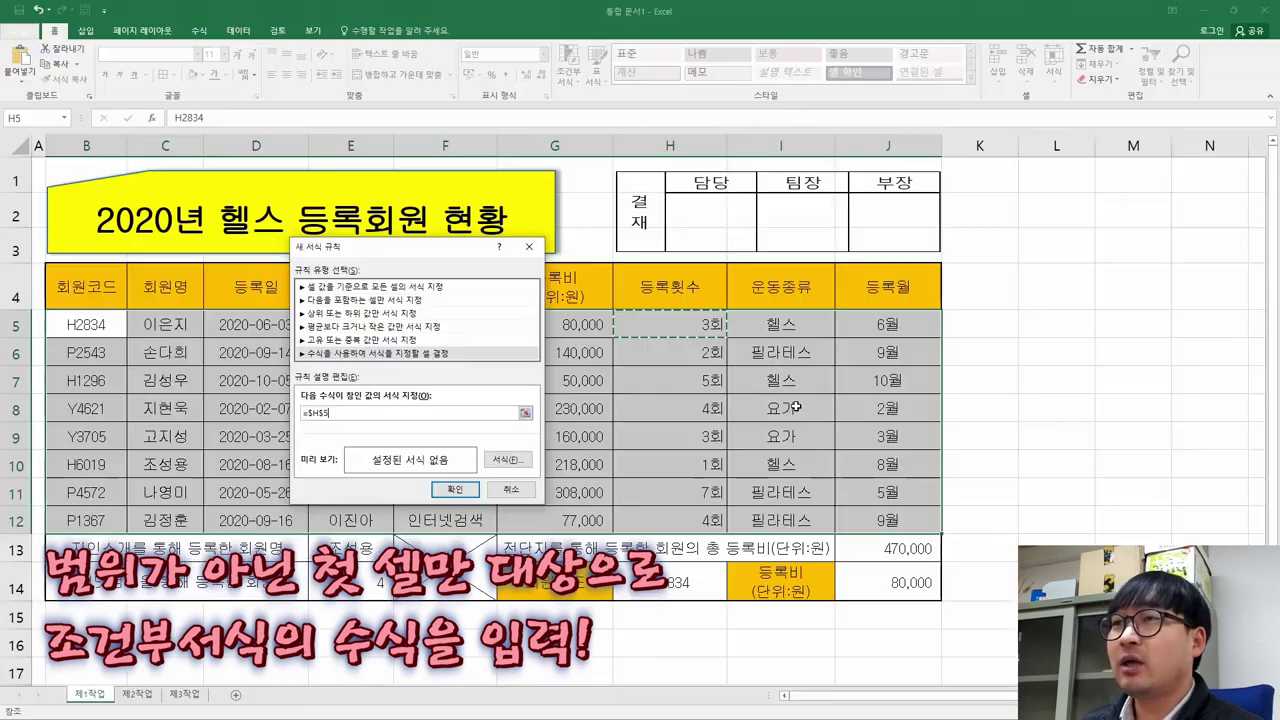
{"action": "type", "text": "="}
{"action": "mouse_move", "coordinate": [670, 324]}
{"action": "left_mouse_down"}
{"action": "mouse_move", "coordinate": [673, 517]}
{"action": "mouse_move", "coordinate": [663, 332]}
{"action": "left_mouse_up"}
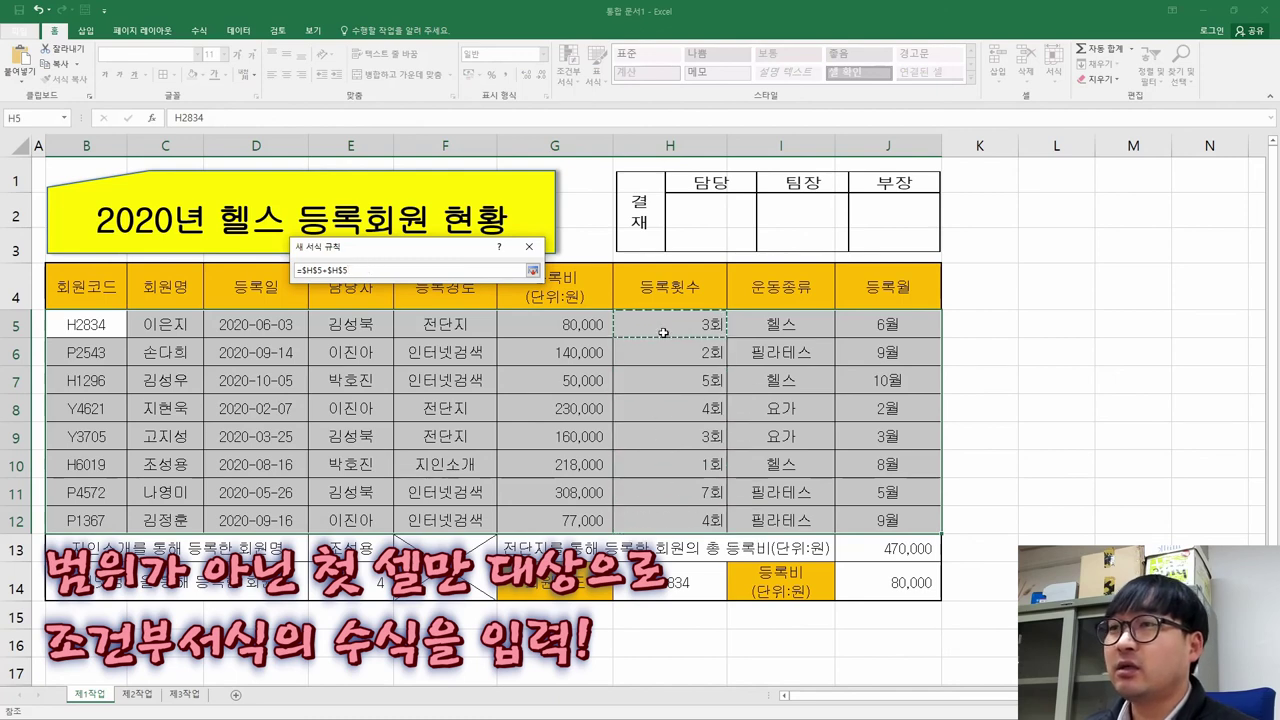
{"action": "left_click_drag", "start_coordinate": [663, 332], "coordinate": [669, 512]}
{"action": "left_click", "coordinate": [760, 333]}
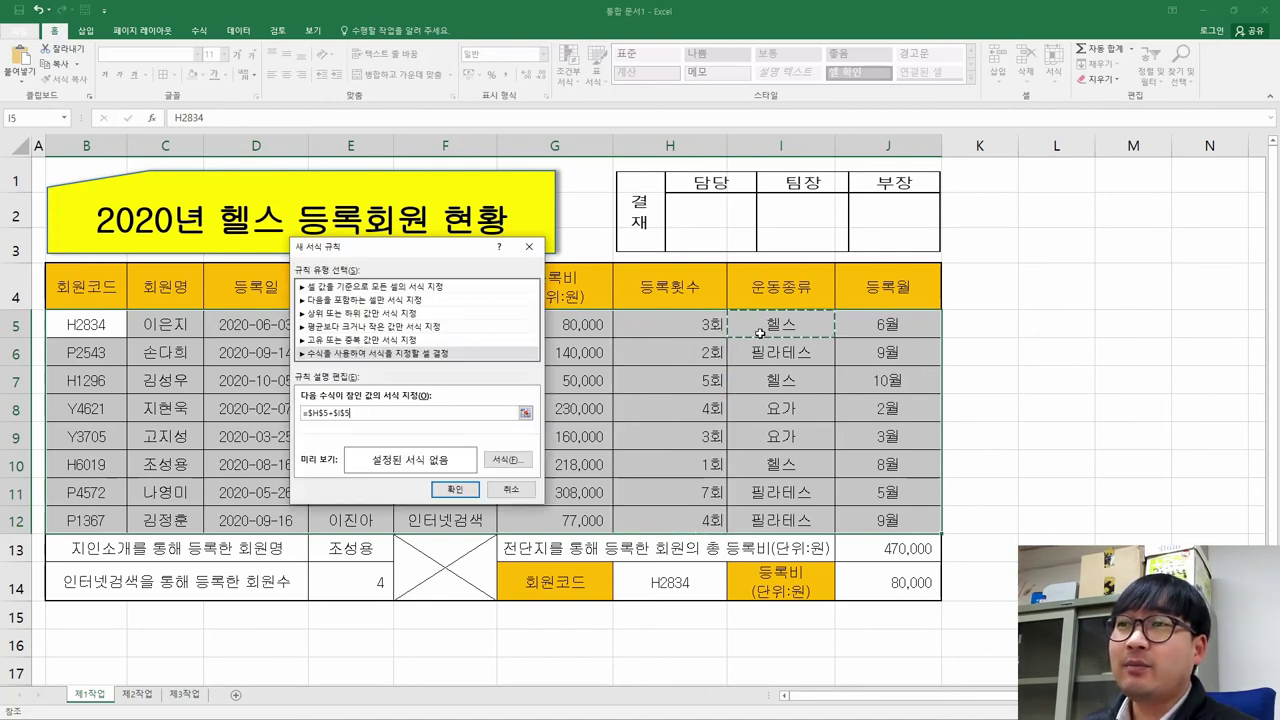
{"action": "left_click", "coordinate": [864, 352]}
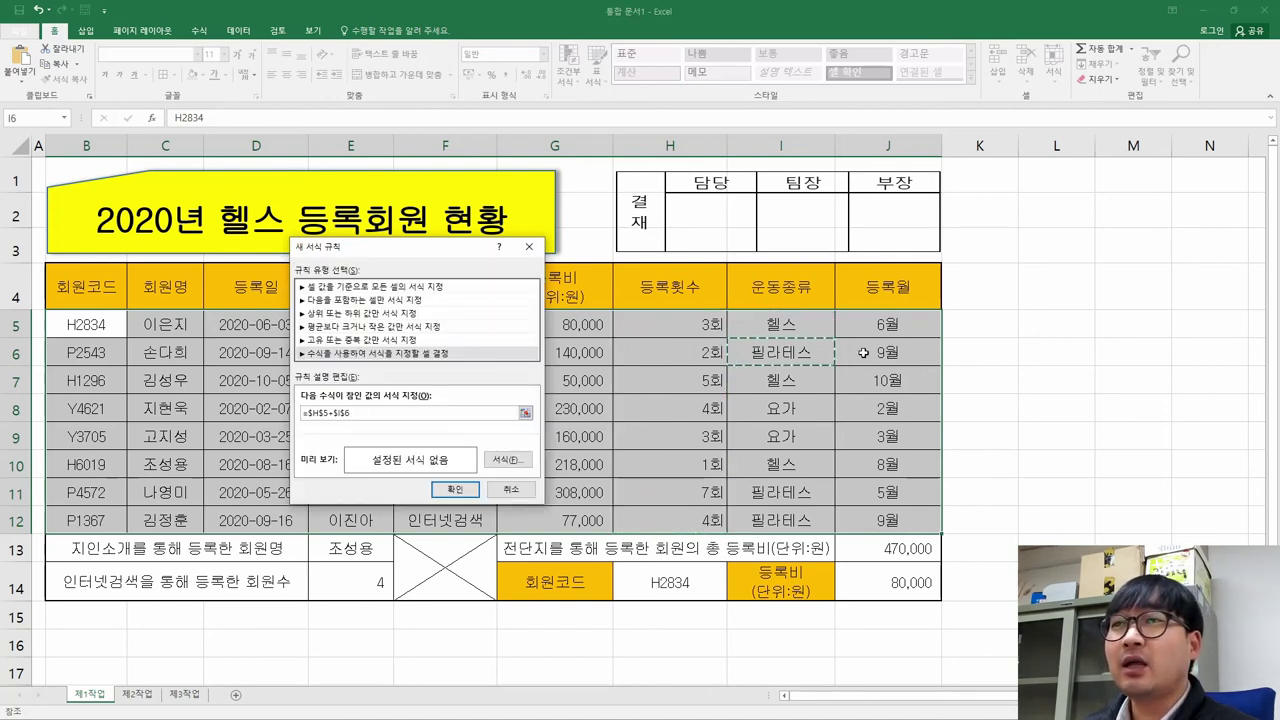
{"action": "key", "text": "ctrl+a"}
{"action": "key", "text": "BackSpace"}
Enter a reference to the first 등록횟수 cell as the rule formula, with the column absolute and the row relative: =$H5.
{"action": "left_click", "coordinate": [656, 328]}
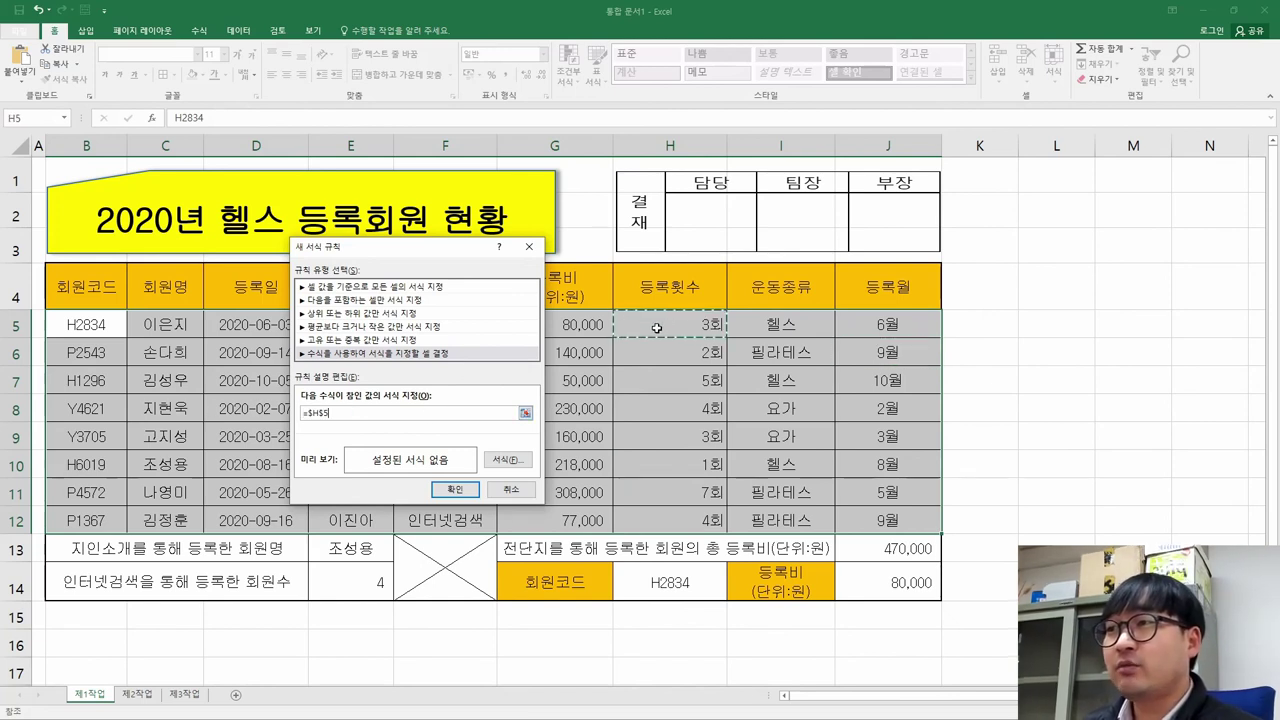
{"action": "left_click", "coordinate": [311, 420]}
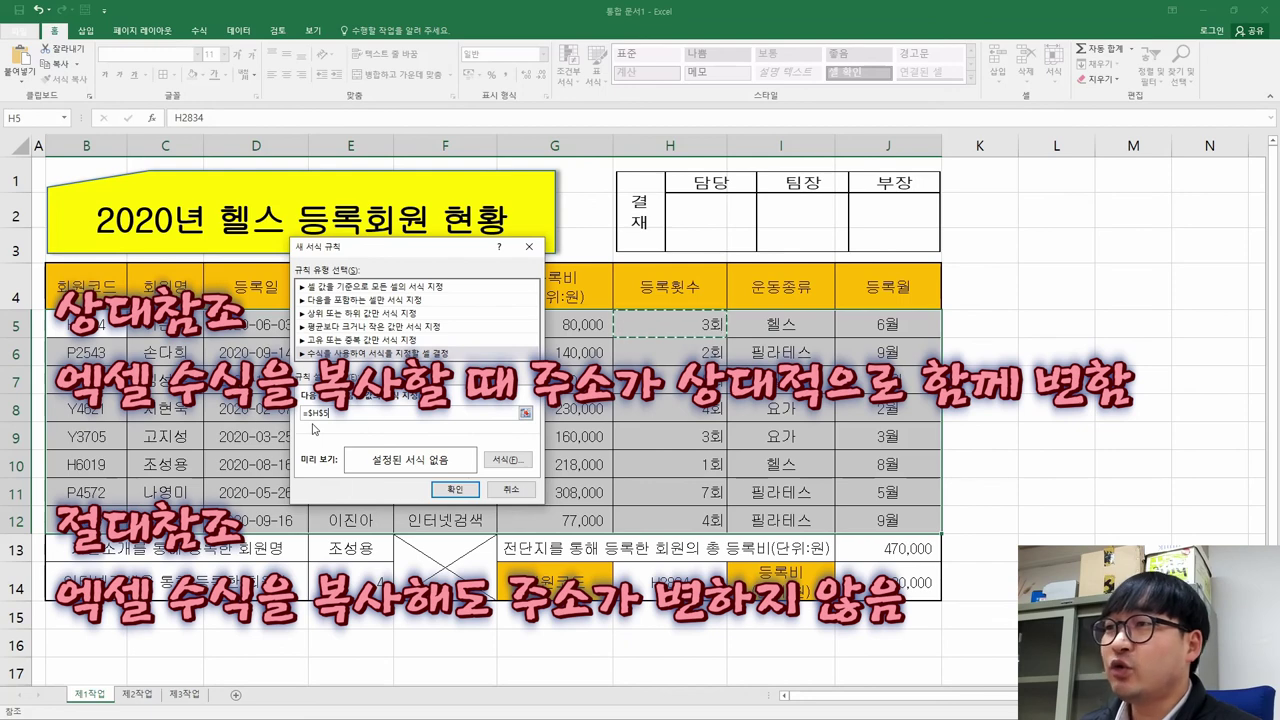
{"action": "left_click", "coordinate": [314, 428]}
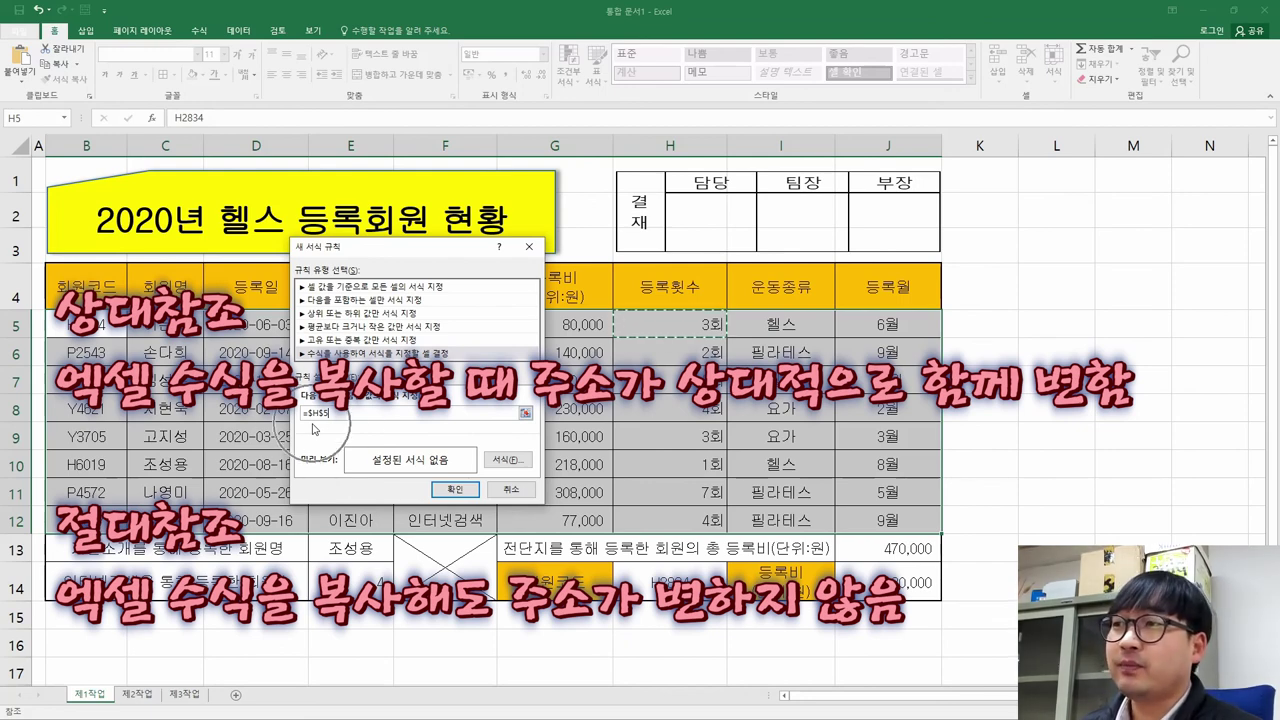
{"action": "left_click", "coordinate": [312, 428]}
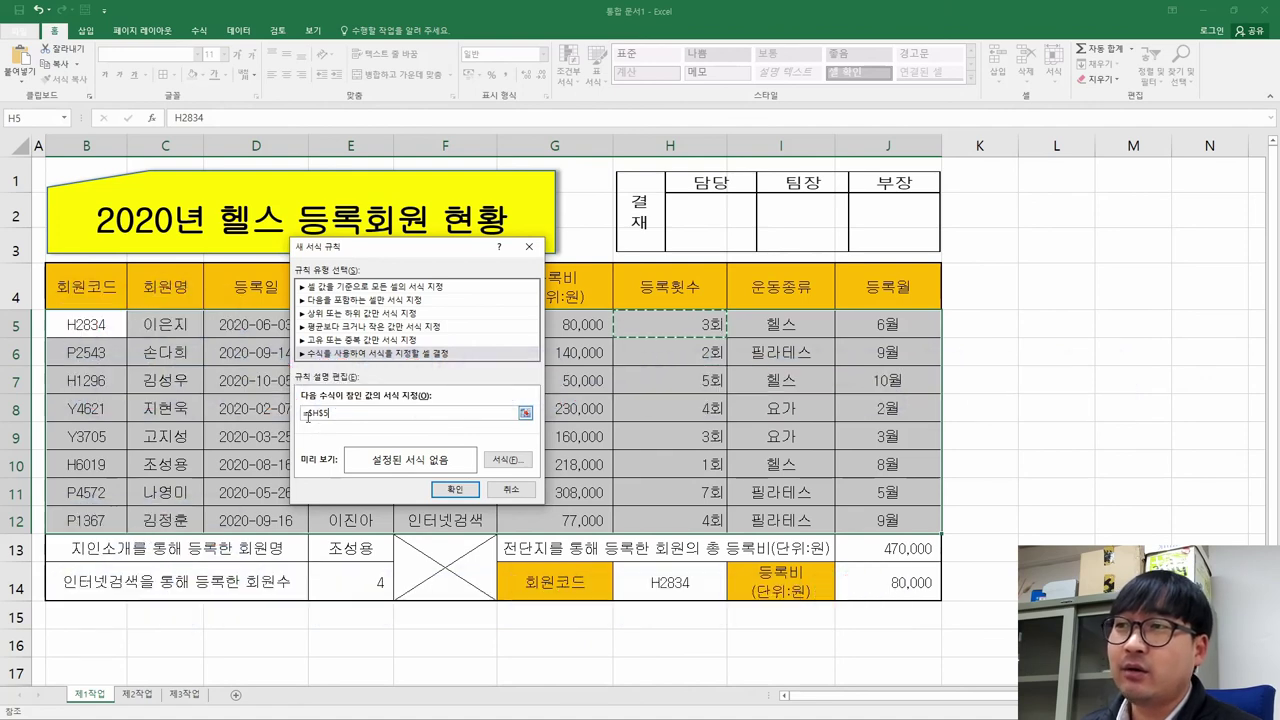
{"action": "left_click", "coordinate": [658, 328]}
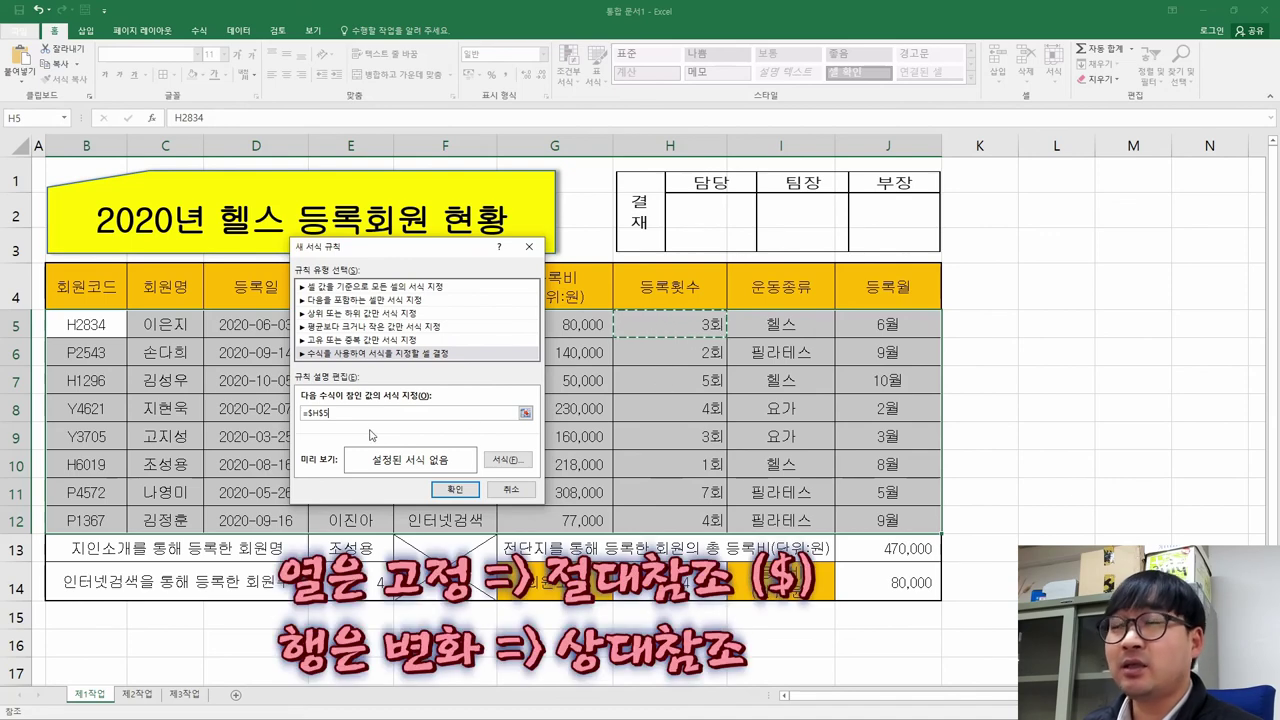
{"action": "left_click", "coordinate": [311, 420]}
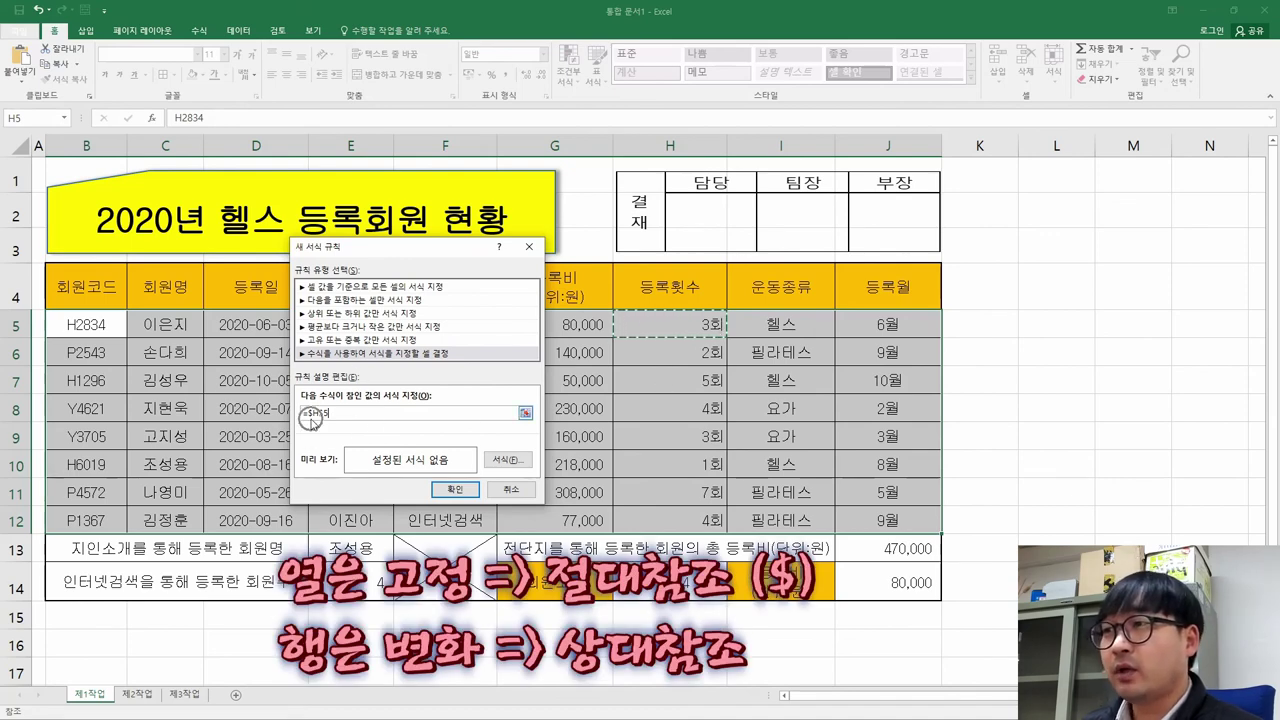
{"action": "left_click", "coordinate": [332, 416]}
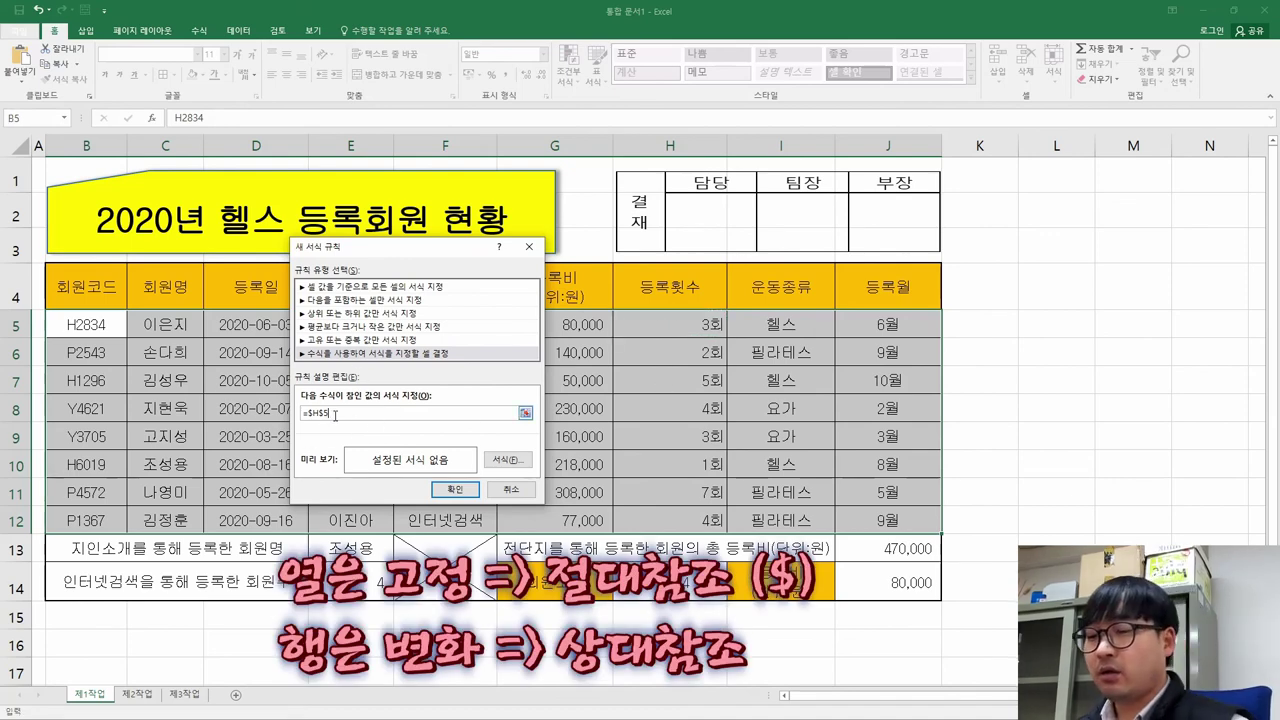
{"action": "type", "text": "="}
{"action": "key", "text": "Left"}
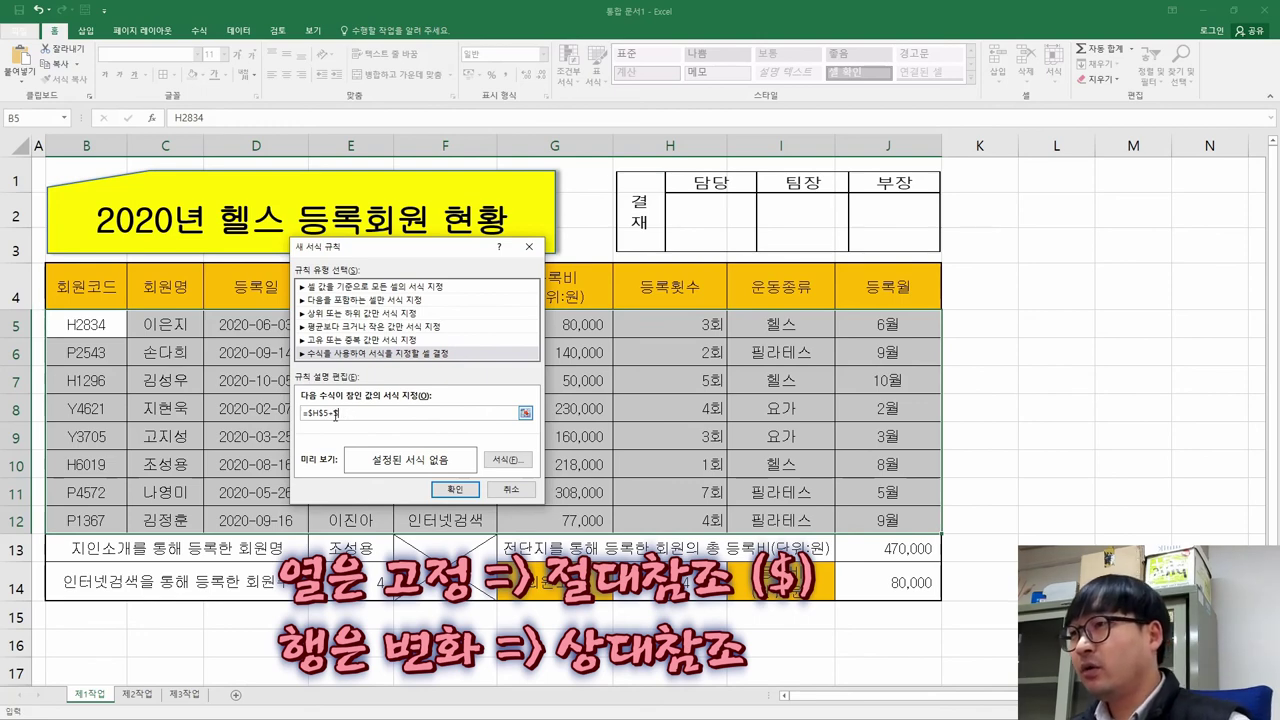
{"action": "key", "text": "F2"}
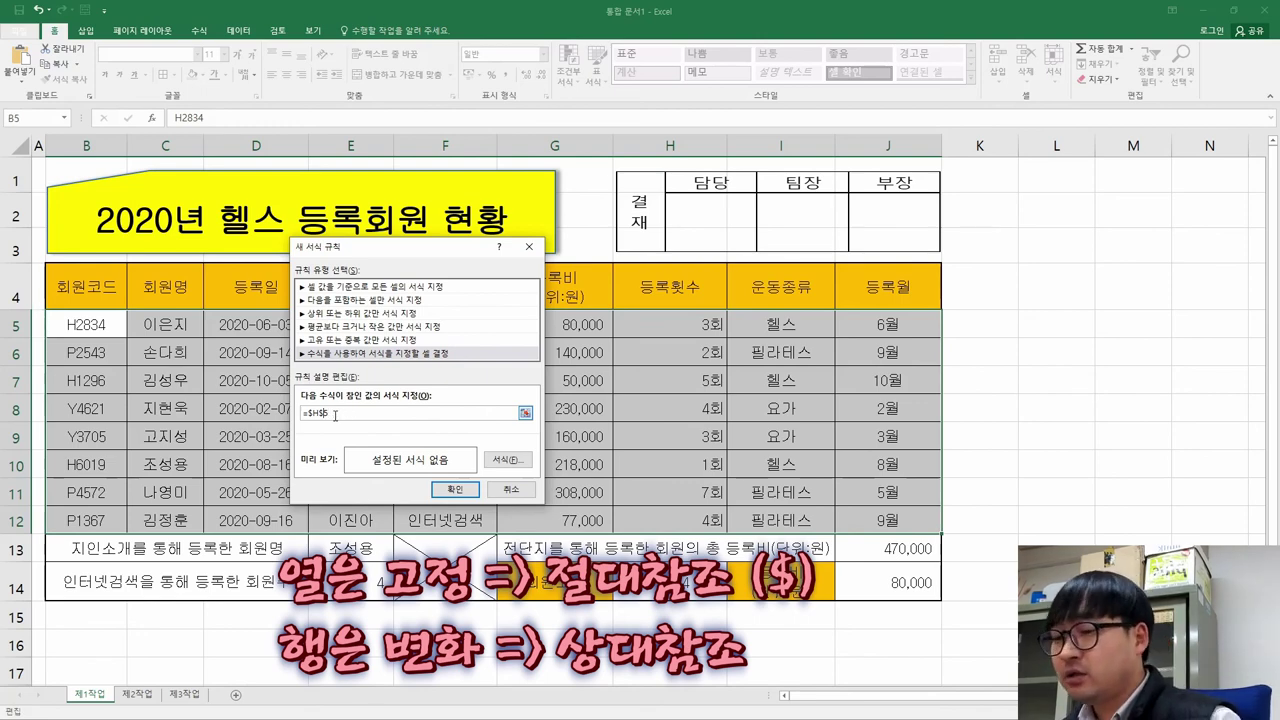
{"action": "key", "text": "Left"}
{"action": "key", "text": "BackSpace"}
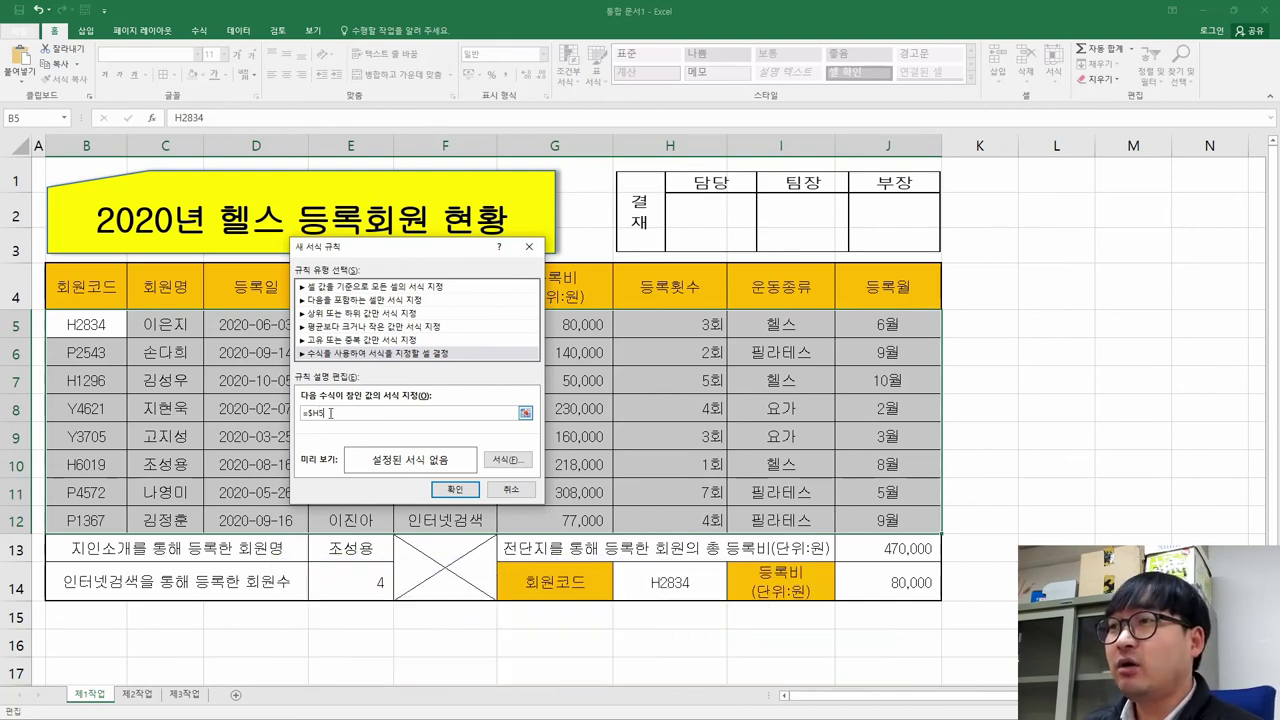
Check the '5' 이상 condition in the exam PDF and complete the rule formula in Excel as =$H5>=5.
{"action": "key", "text": "alt+Tab"}
{"action": "left_click_drag", "start_coordinate": [576, 562], "coordinate": [655, 562]}
{"action": "key", "text": "alt+Tab"}
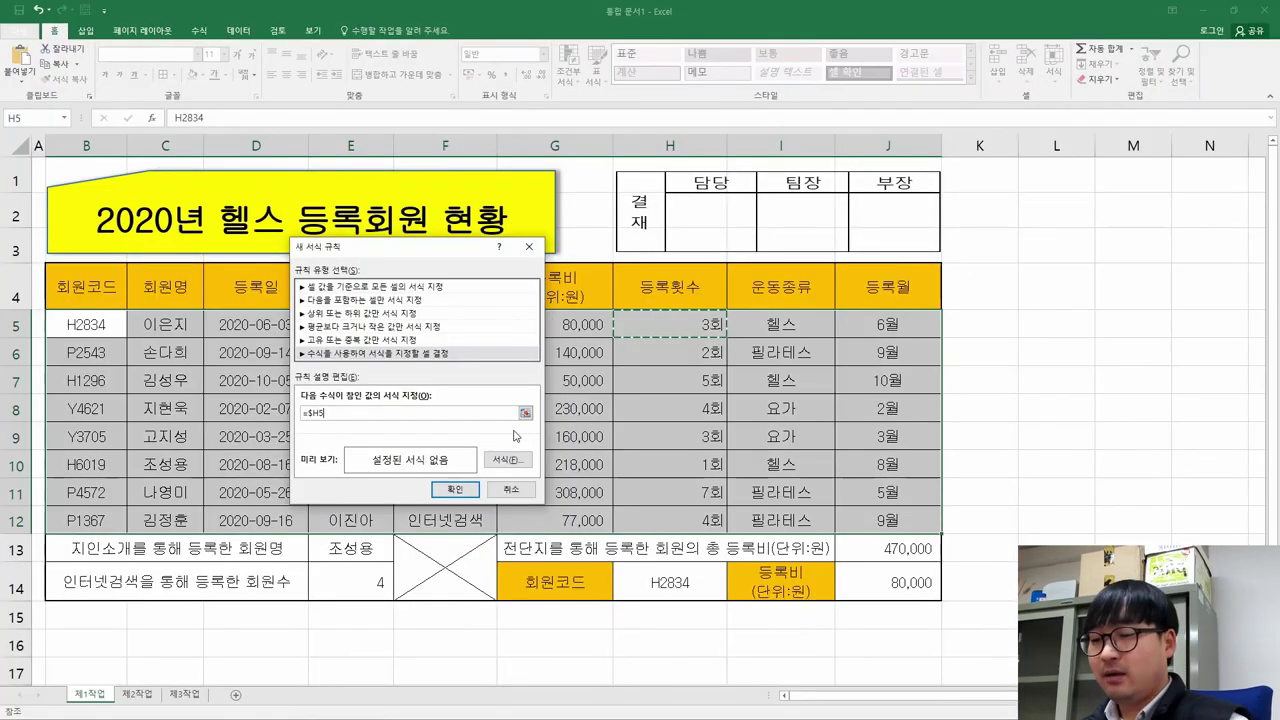
{"action": "type", "text": "="}
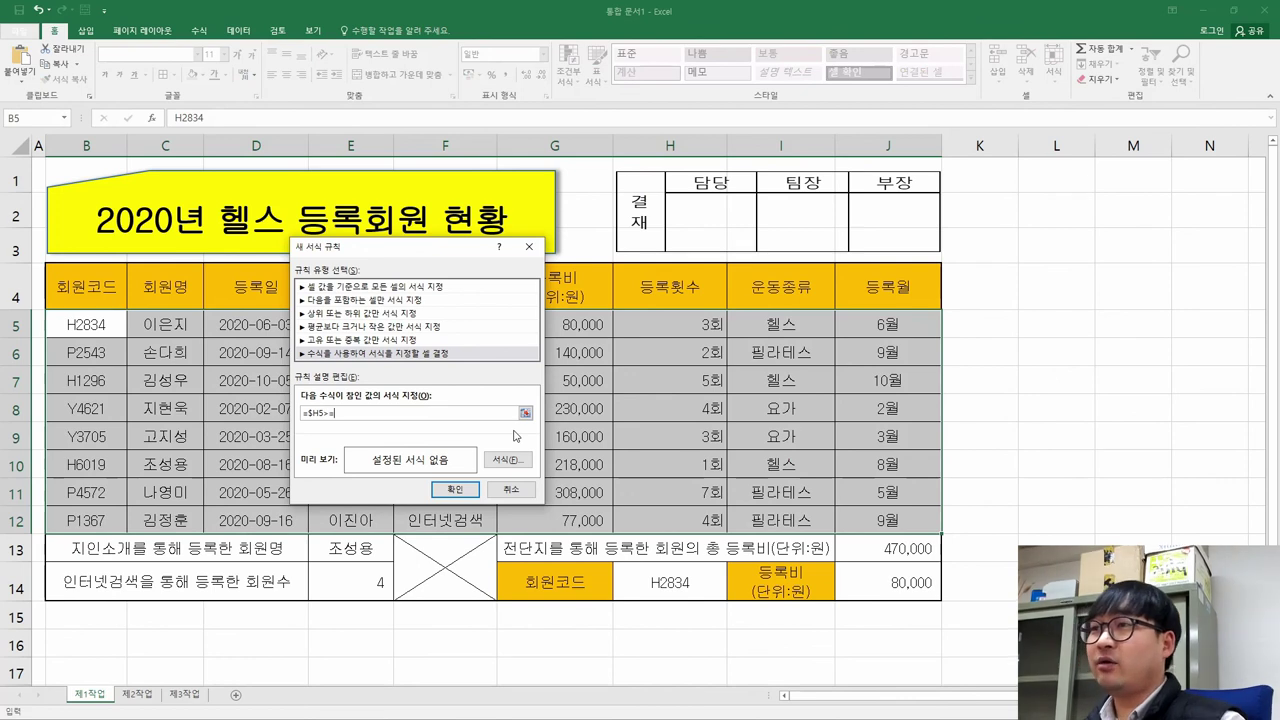
{"action": "type", "text": "5"}
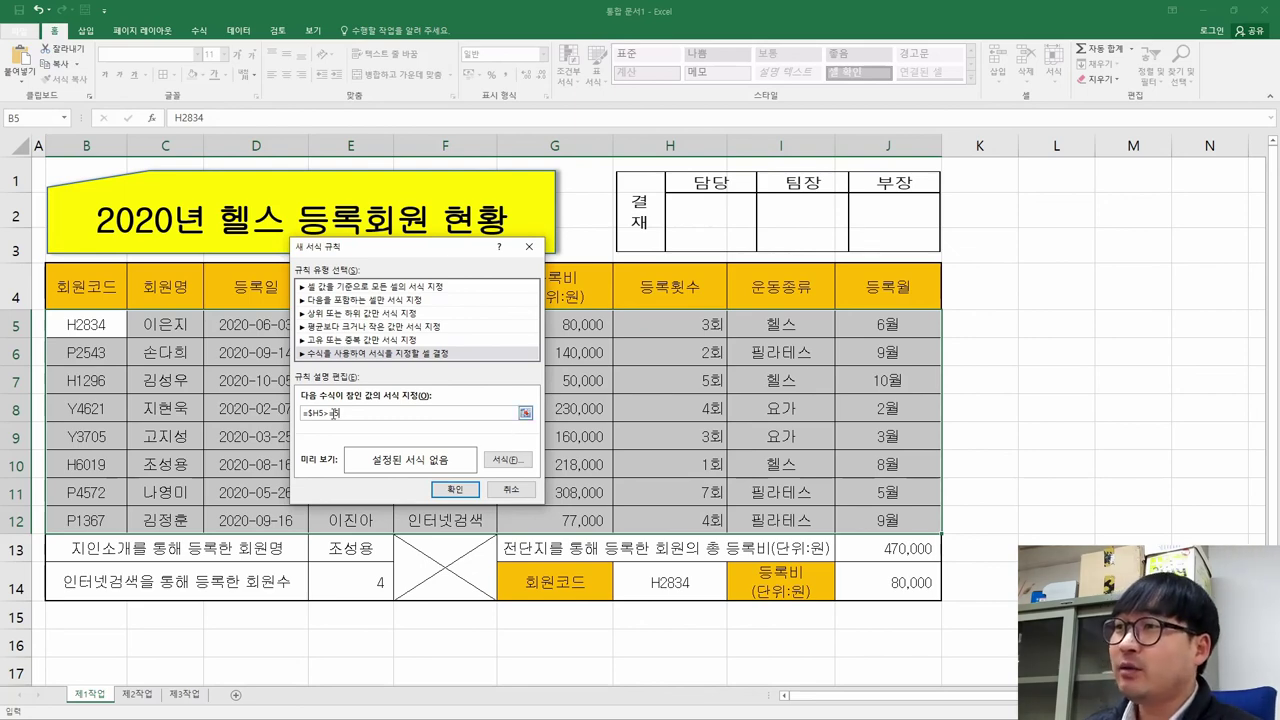
Consult the font requirement in the exam PDF, set the rule's font to standard blue and 굵게 in Excel, and apply the rule.
{"action": "key", "text": "alt+Tab"}
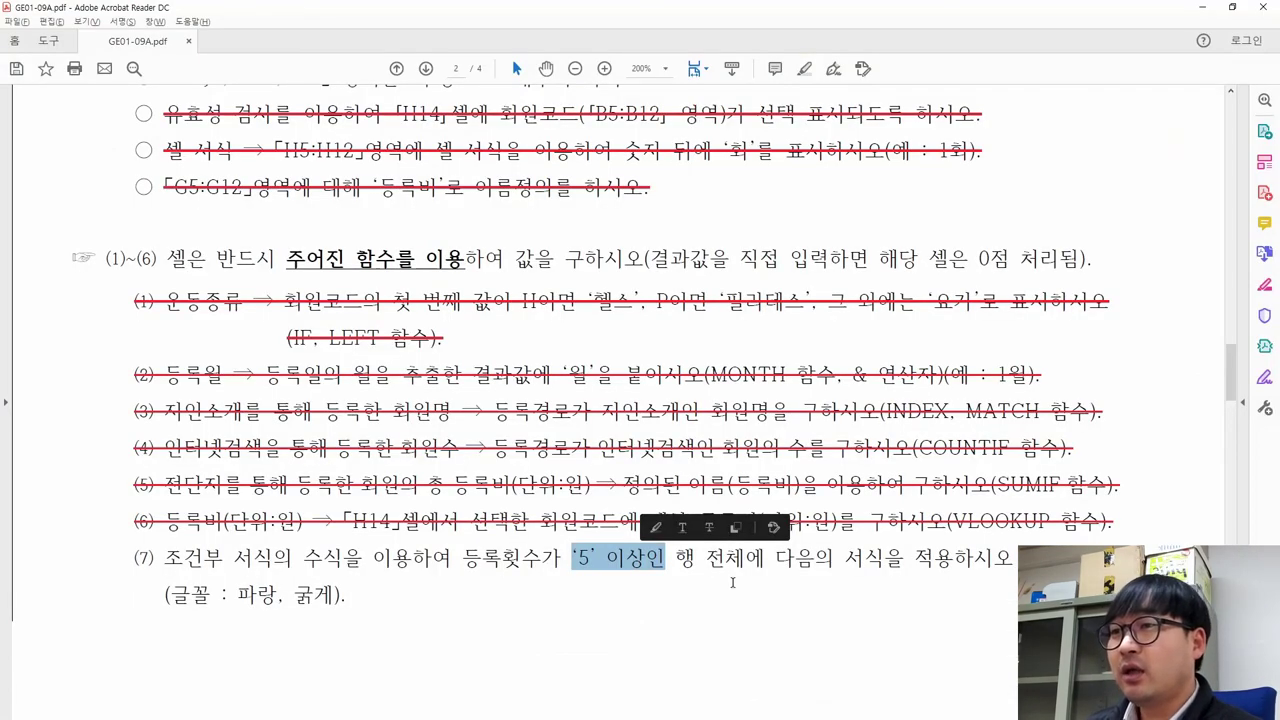
{"action": "left_click_drag", "start_coordinate": [236, 595], "coordinate": [332, 595]}
{"action": "key", "text": "alt+Tab"}
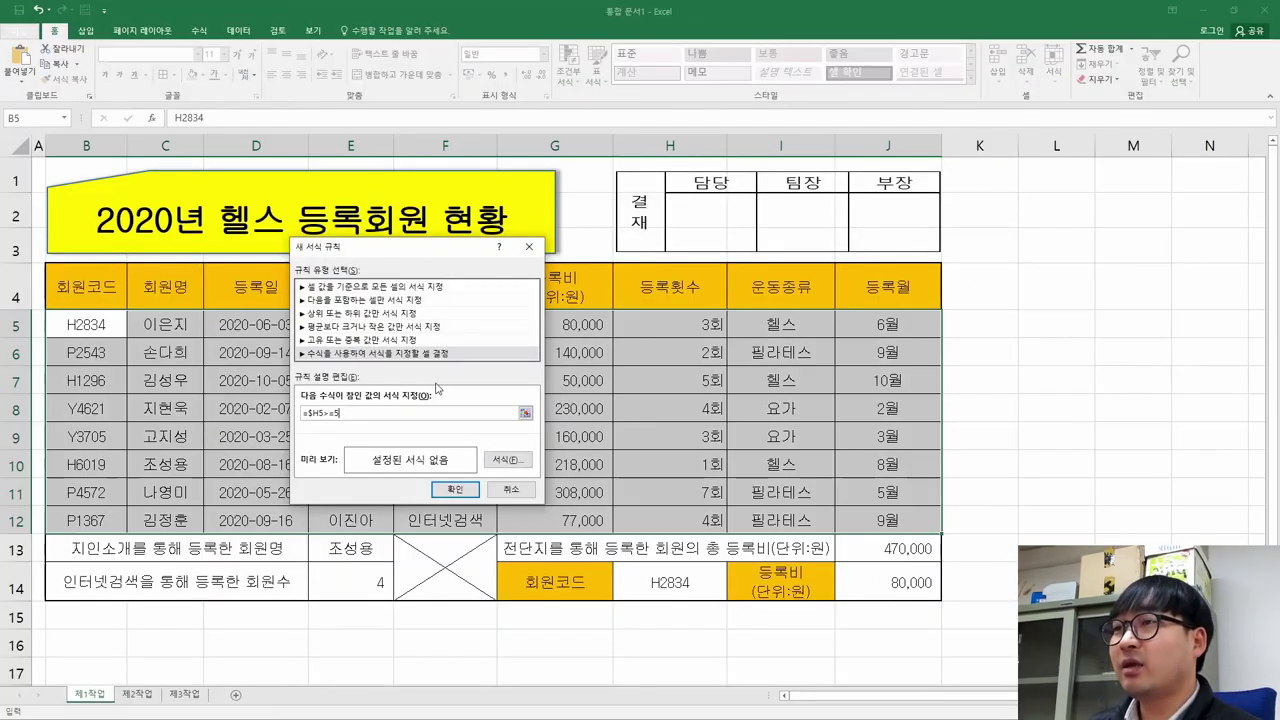
{"action": "left_click", "coordinate": [508, 460]}
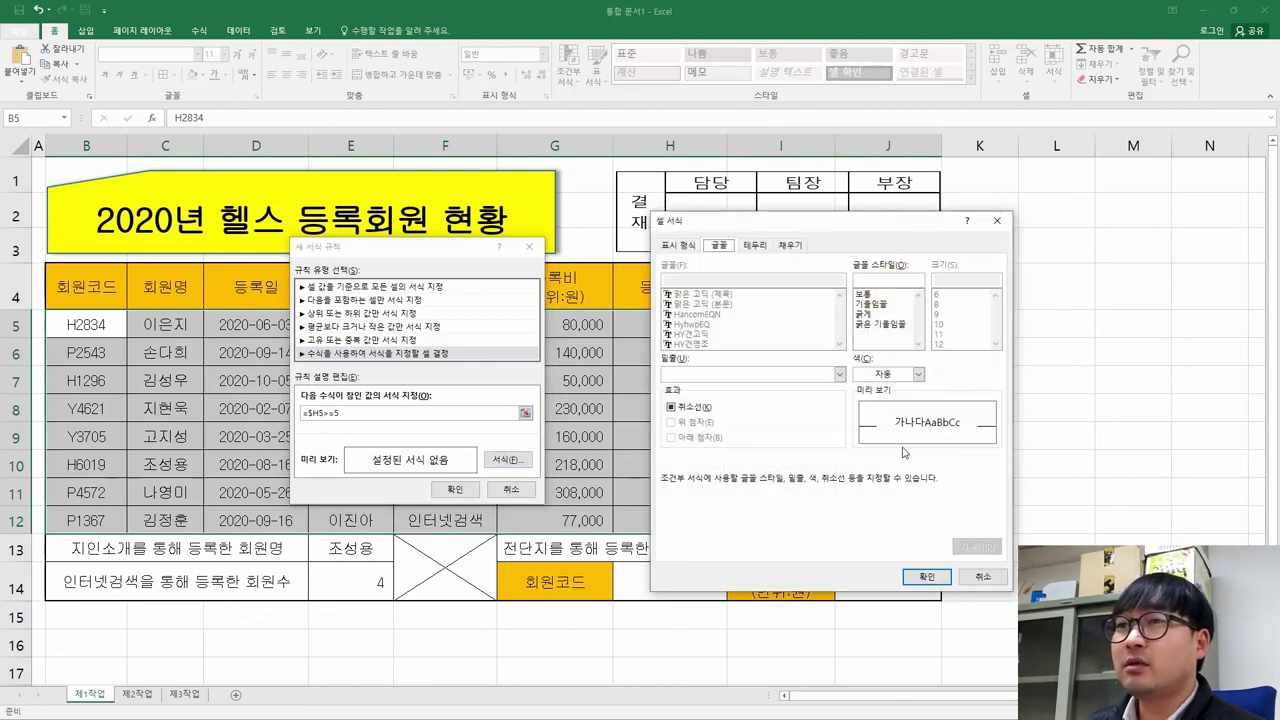
{"action": "left_click", "coordinate": [917, 374]}
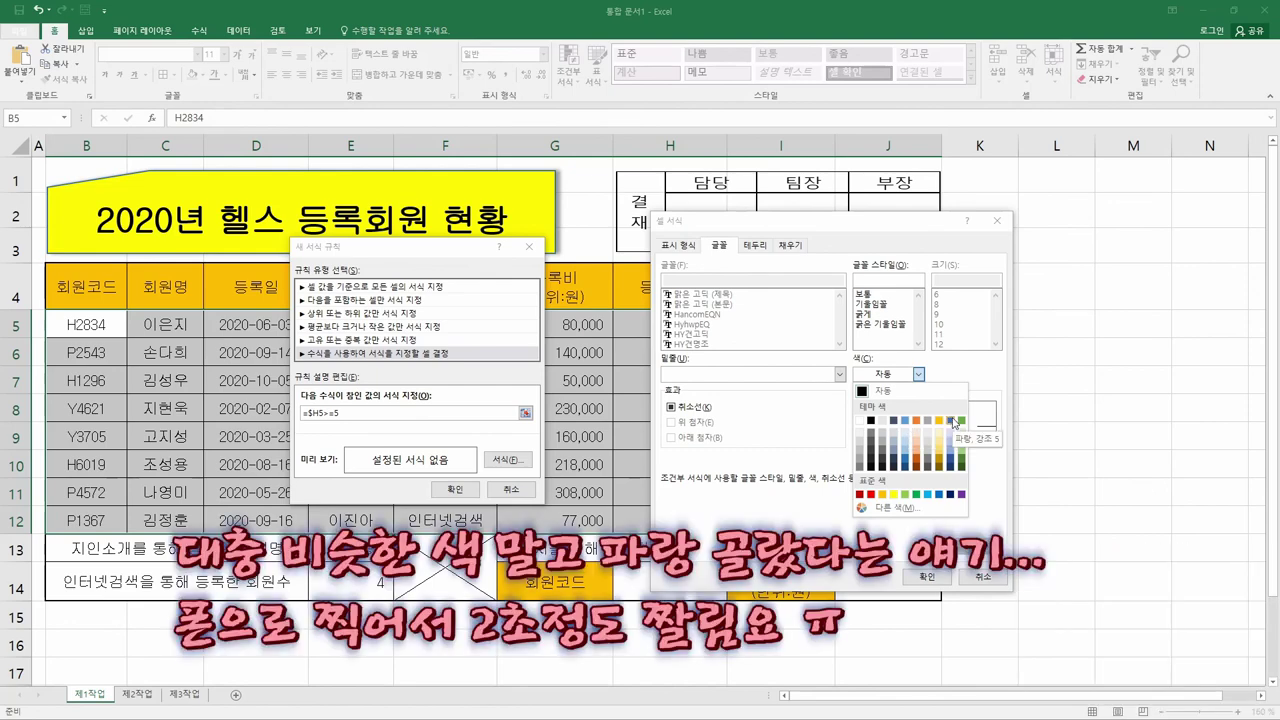
{"action": "left_click", "coordinate": [939, 495]}
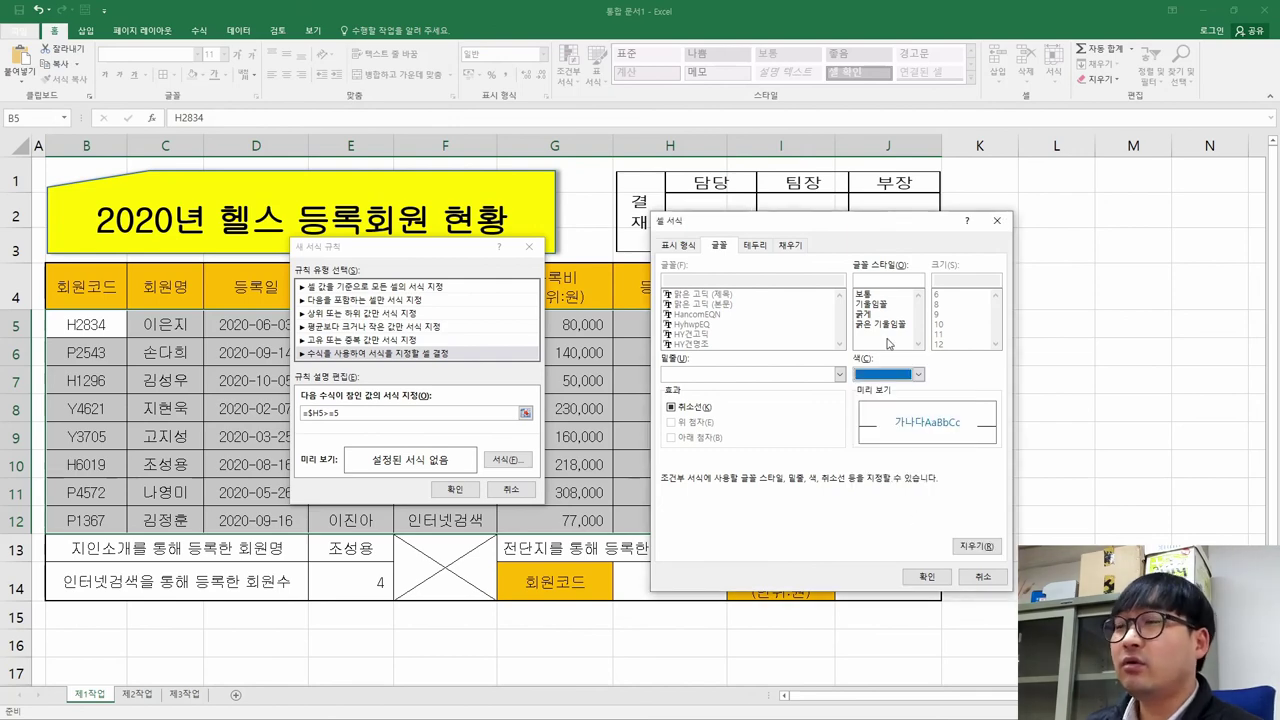
{"action": "key", "text": "alt+Tab"}
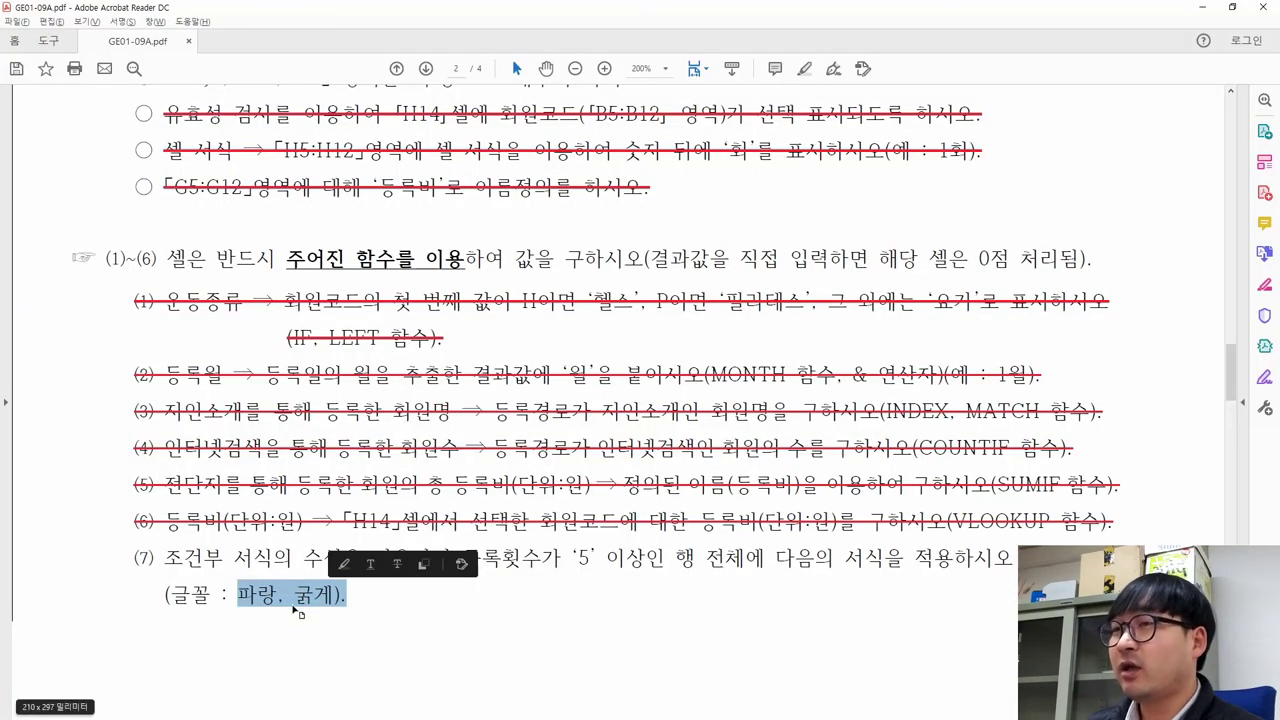
{"action": "key", "text": "alt+Tab"}
{"action": "left_click", "coordinate": [879, 316]}
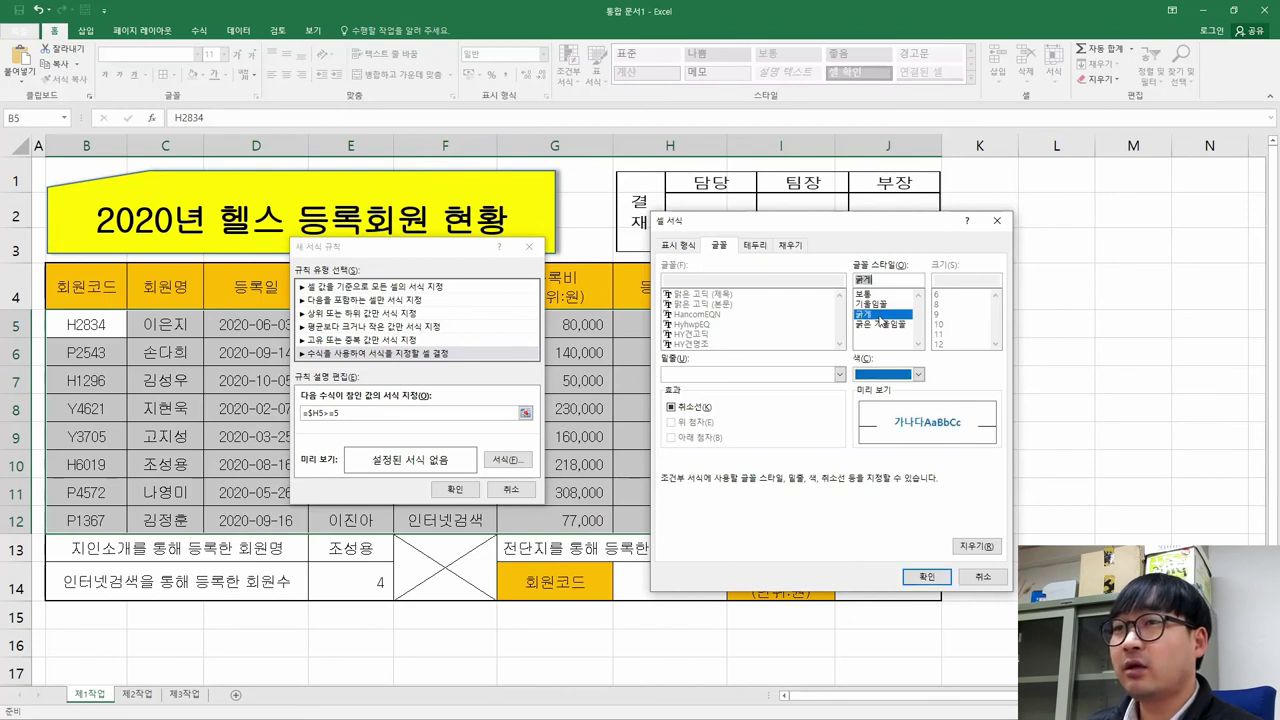
{"action": "left_click", "coordinate": [926, 577]}
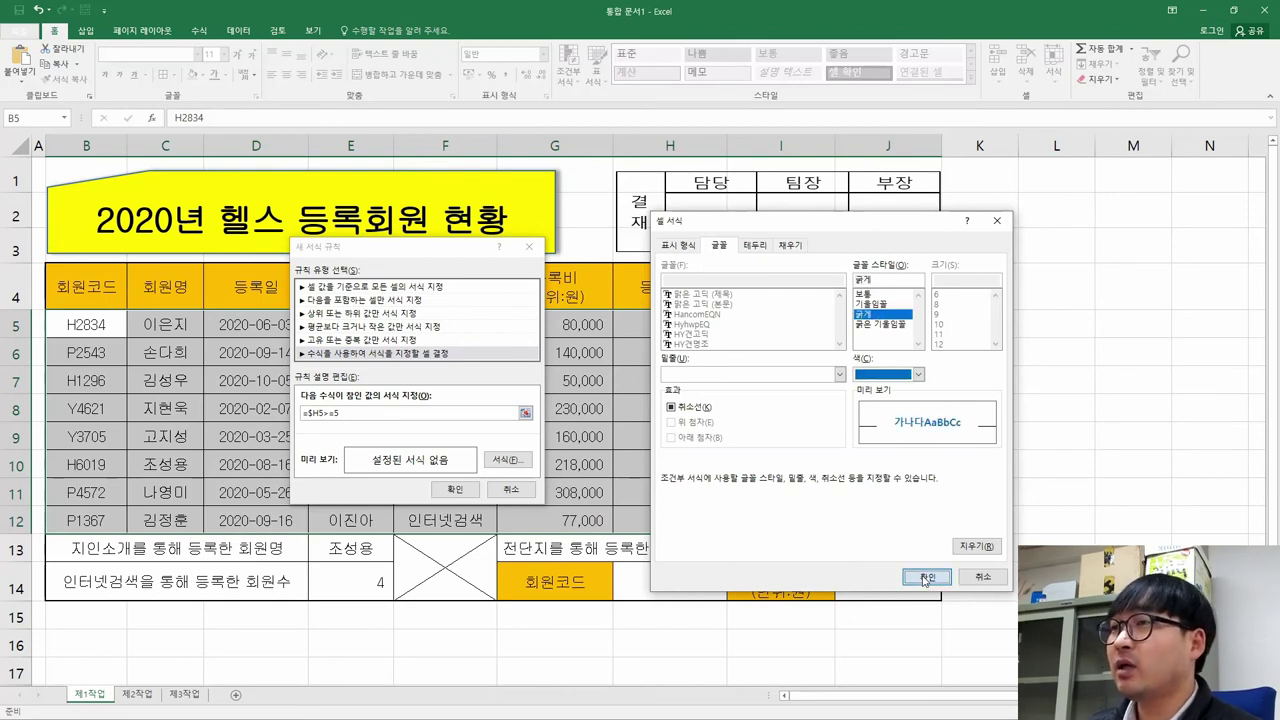
{"action": "left_click", "coordinate": [453, 490]}
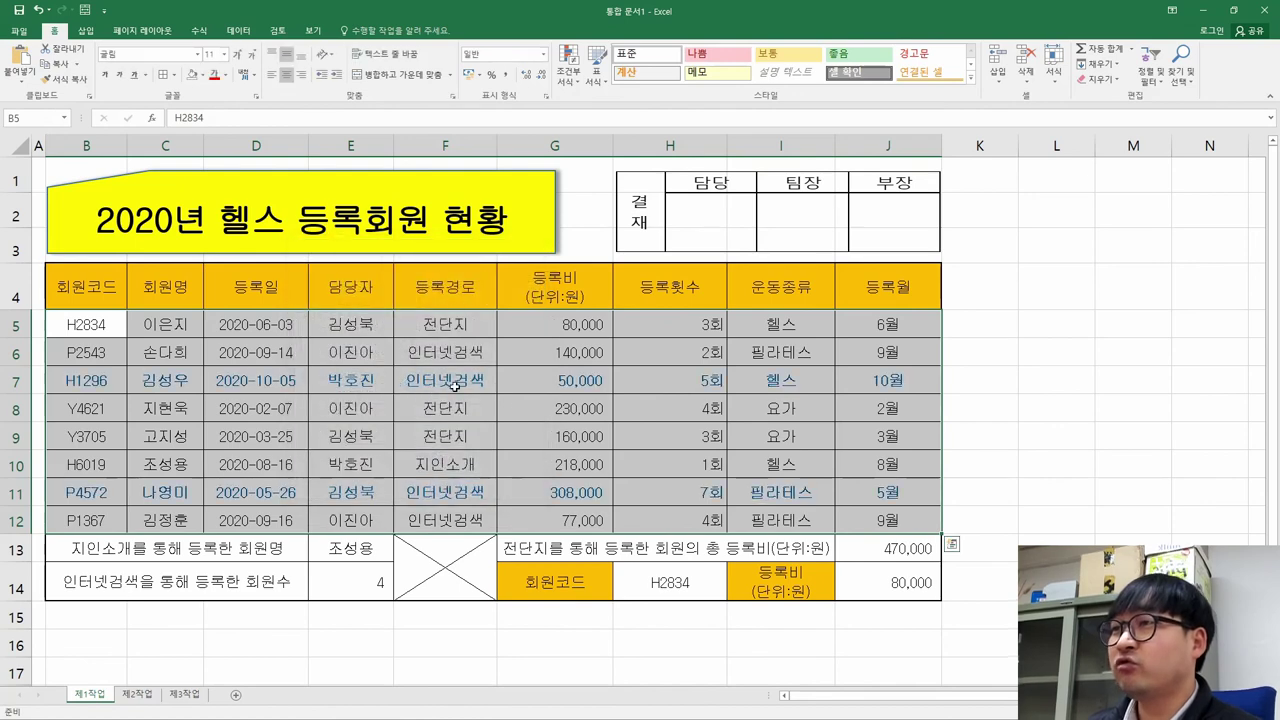
Inspect the conditional formatting applied to the member rows H1296 and P4572.
{"action": "left_click_drag", "start_coordinate": [110, 380], "coordinate": [542, 382]}
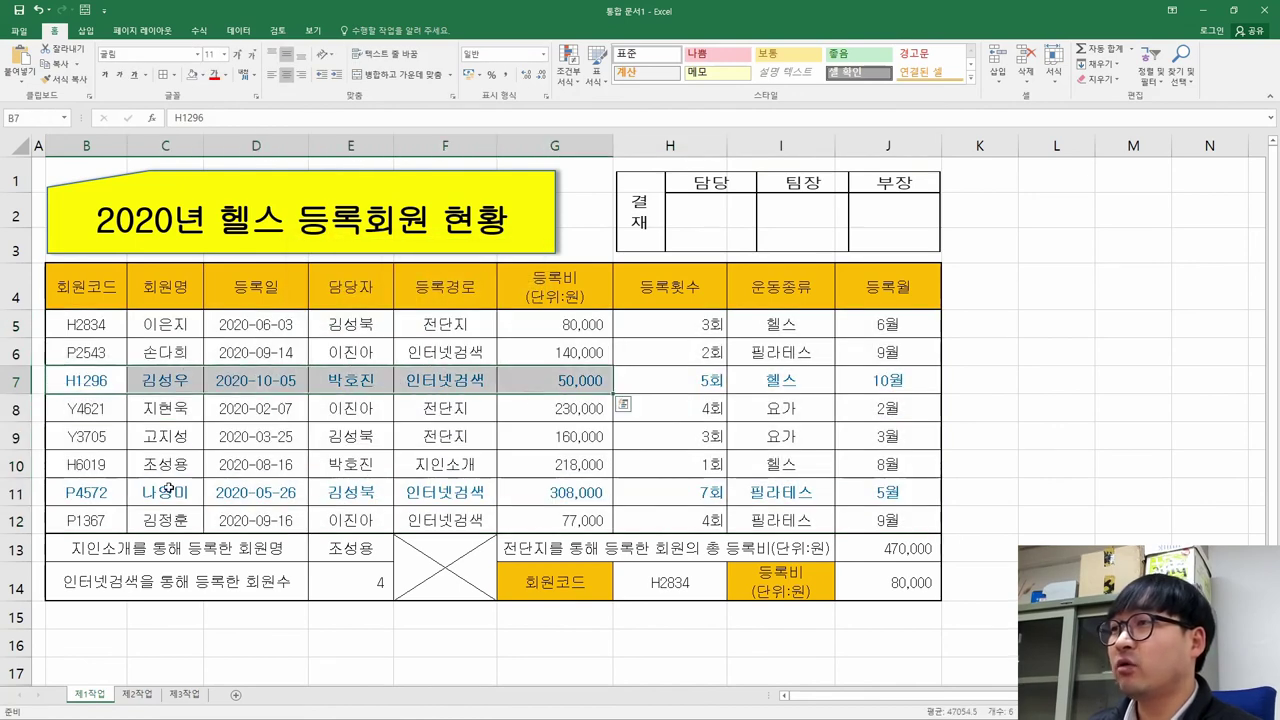
{"action": "left_click_drag", "start_coordinate": [120, 488], "coordinate": [423, 502]}
{"action": "left_click", "coordinate": [423, 502]}
Switch to the exam PDF and strike through all of item (7), including its font requirement line, to mark it done.
{"action": "key", "text": "alt+Tab"}
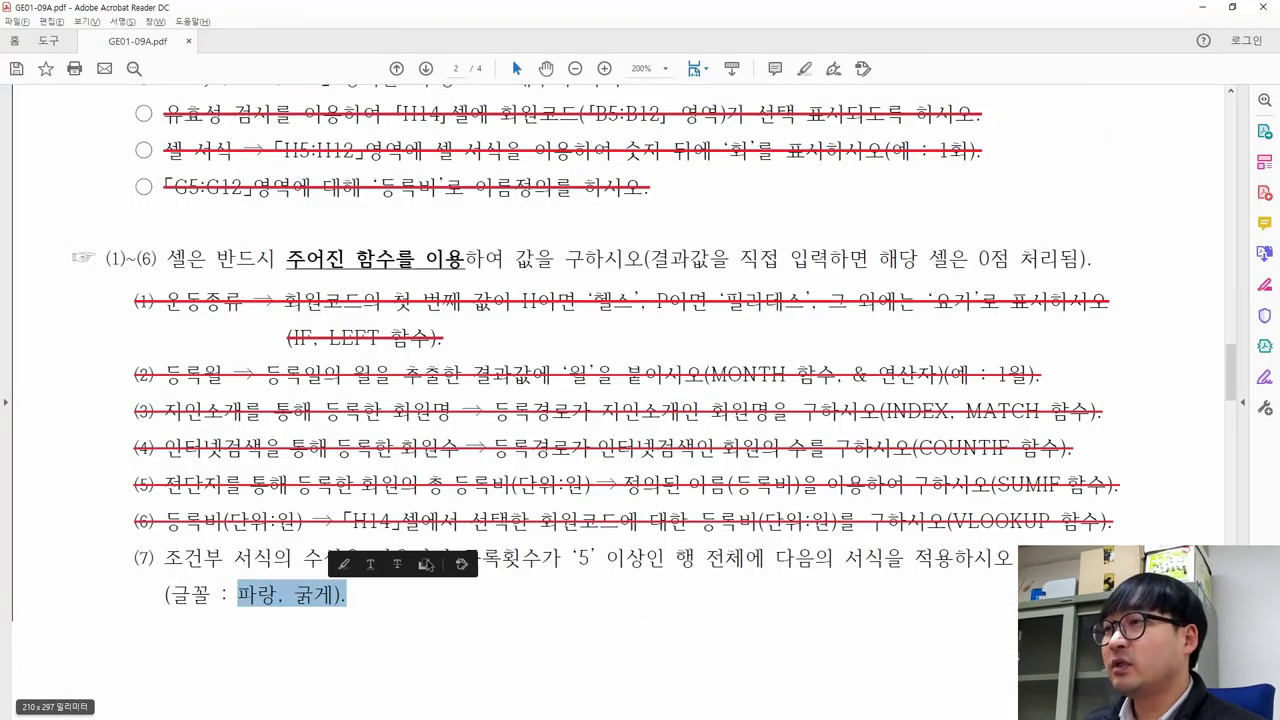
{"action": "left_click_drag", "start_coordinate": [135, 558], "coordinate": [452, 560]}
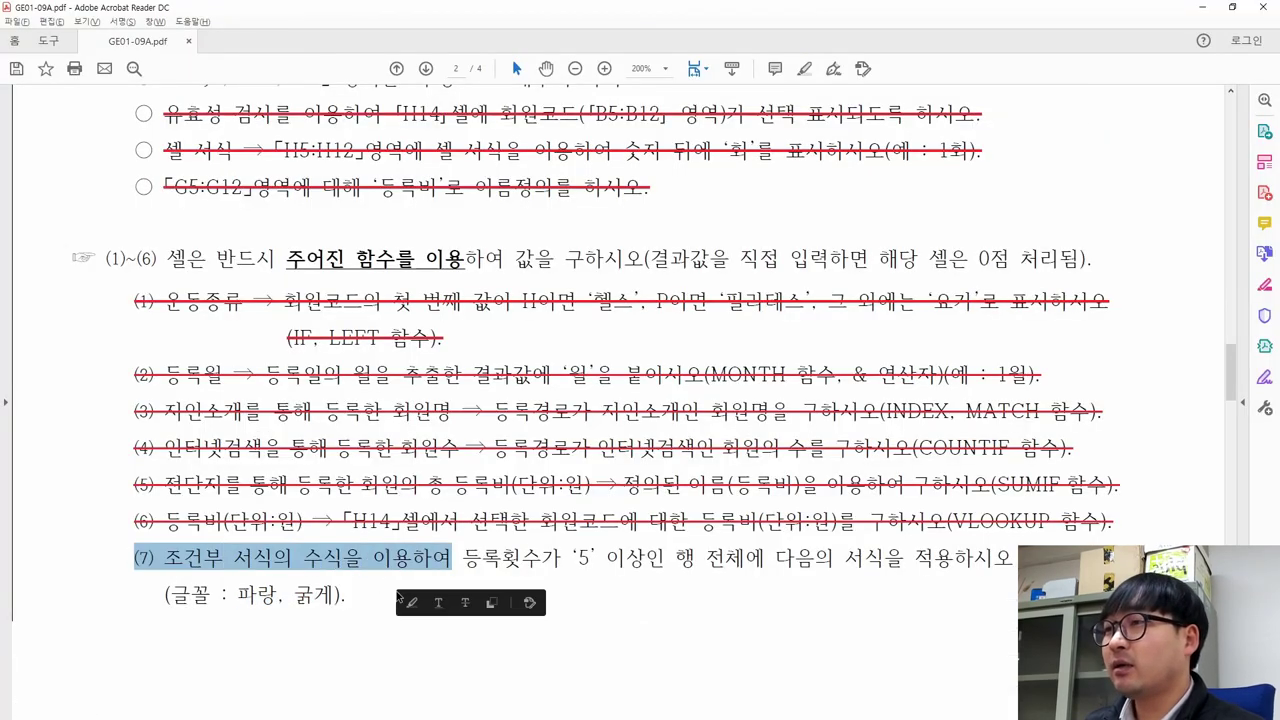
{"action": "left_click", "coordinate": [350, 594], "text": "shift"}
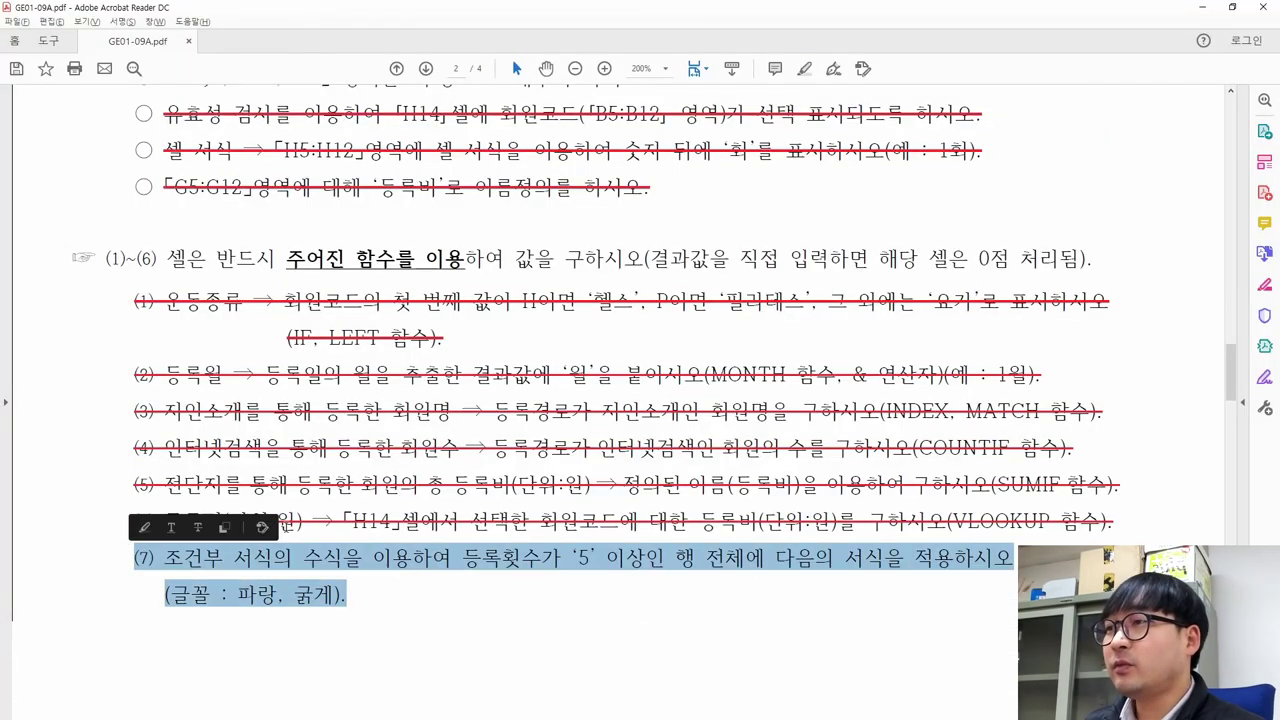
{"action": "left_click", "coordinate": [198, 533]}
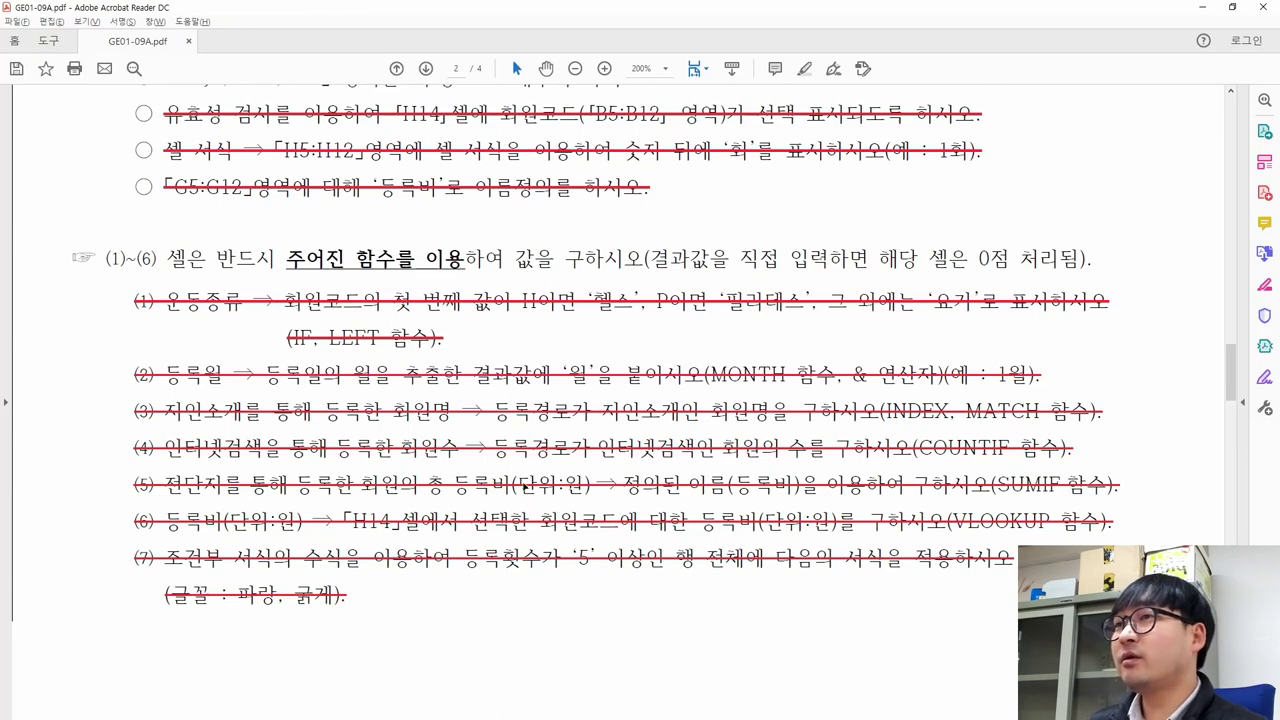
{"action": "left_click", "coordinate": [357, 590]}
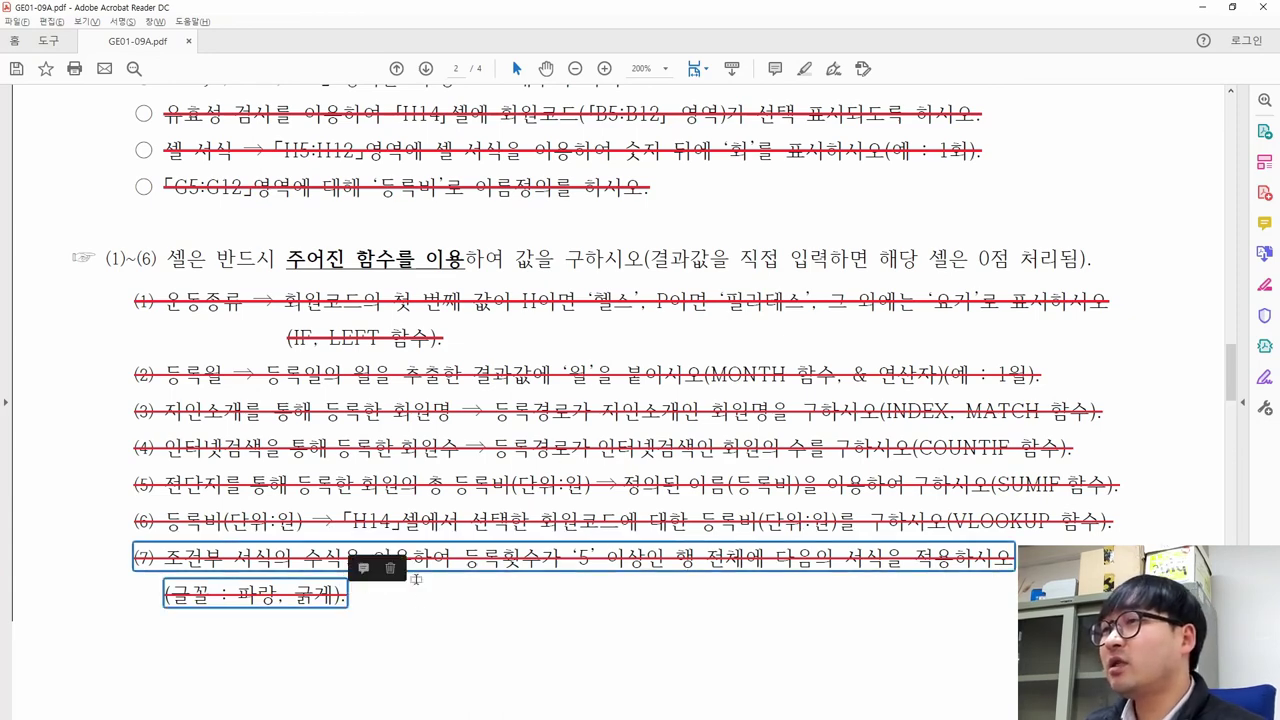
Return to cell A1 of the 제1작업 sheet in Excel and review the finished table against the 출력형태 sample in the exam PDF.
{"action": "key", "text": "alt+Tab"}
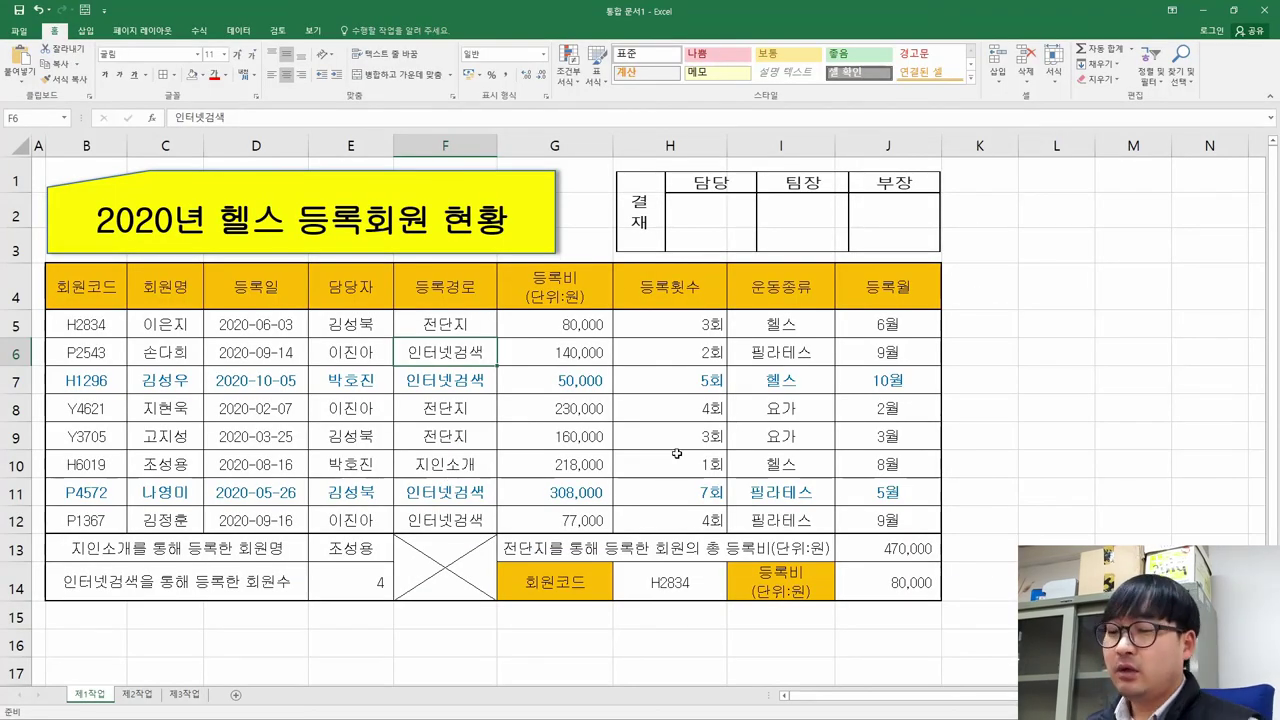
{"action": "key", "text": "ctrl+Home"}
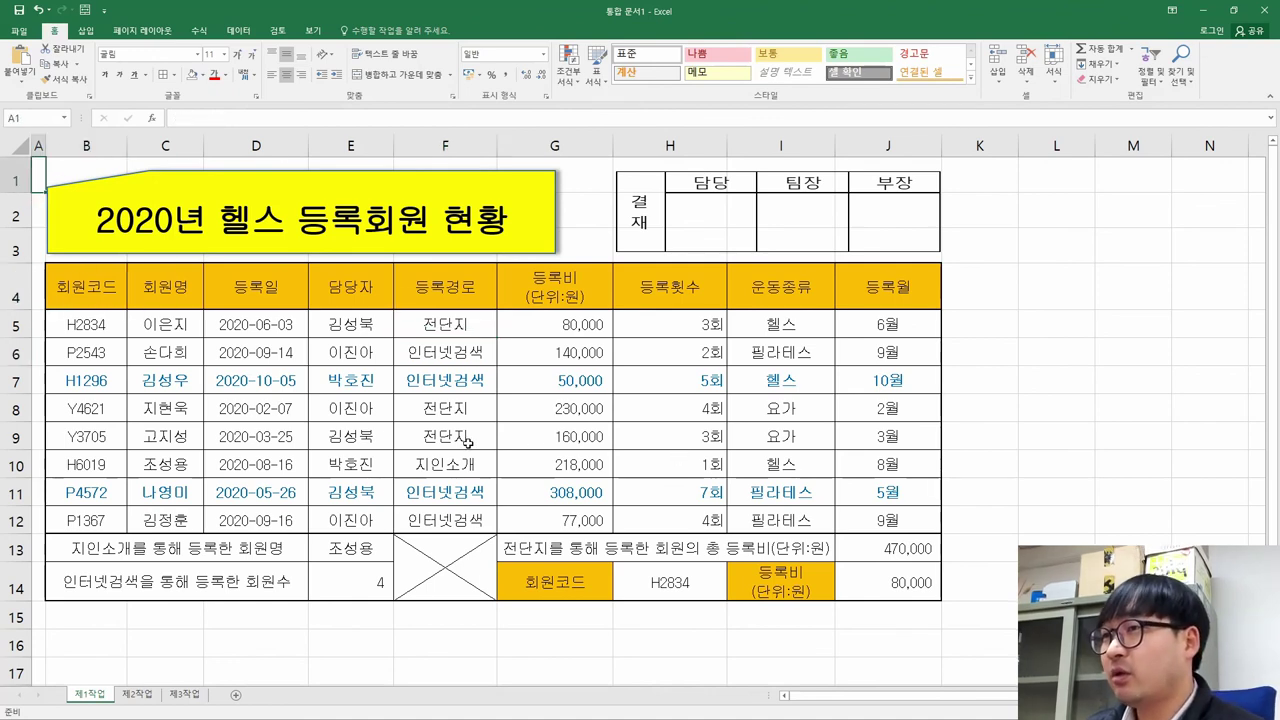
{"action": "key", "text": "alt+Tab"}
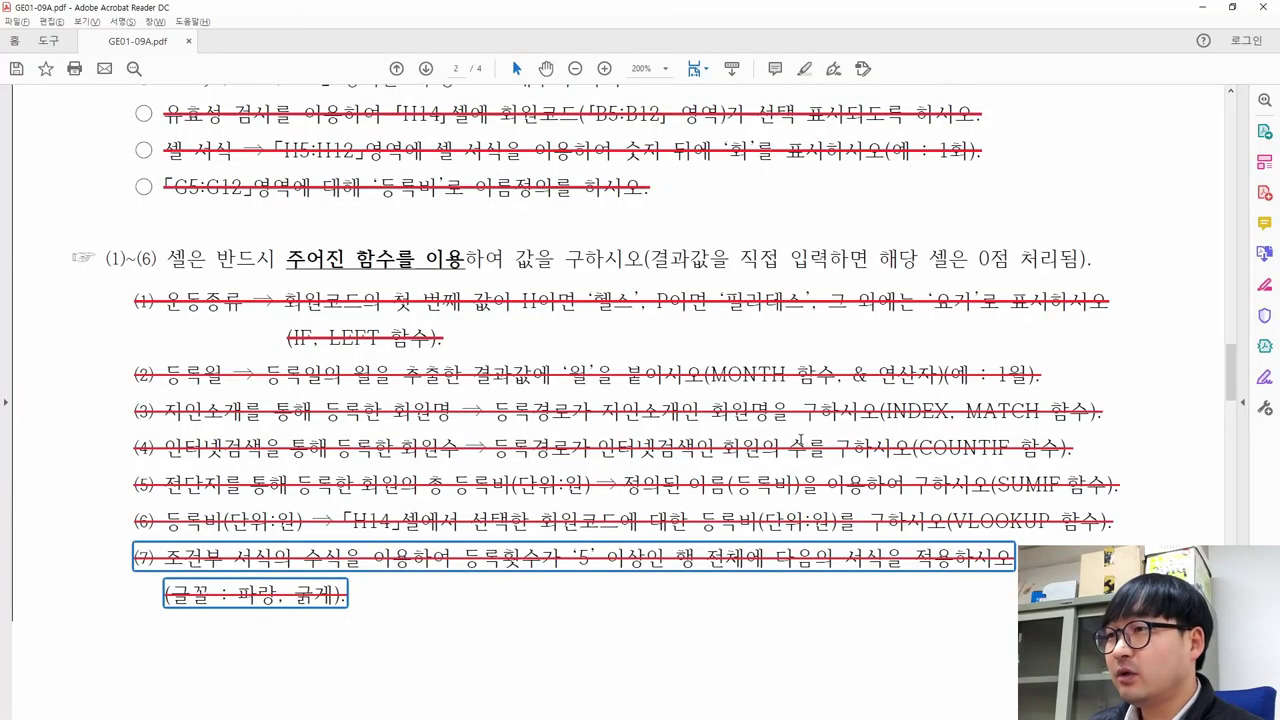
{"action": "left_click", "coordinate": [409, 595]}
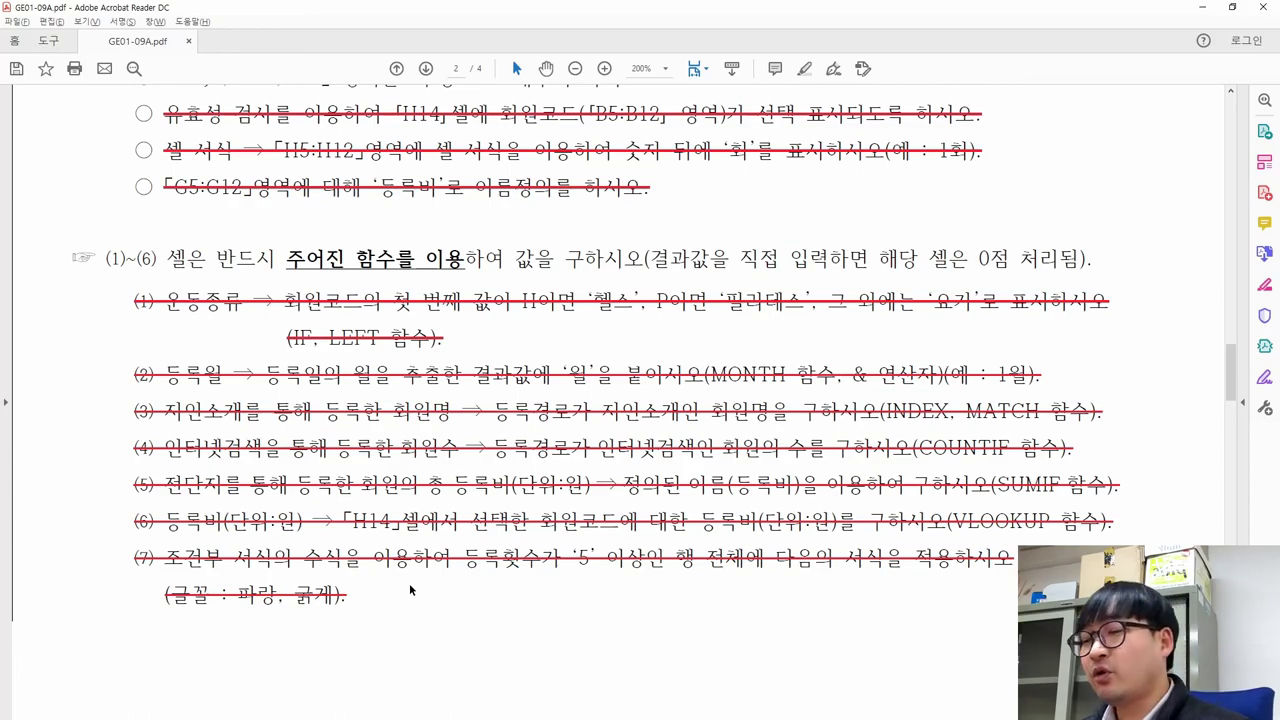
{"action": "scroll", "coordinate": [409, 583], "scroll_direction": "up", "scroll_amount": 8}
{"action": "scroll", "coordinate": [399, 525], "scroll_direction": "up", "scroll_amount": 5}
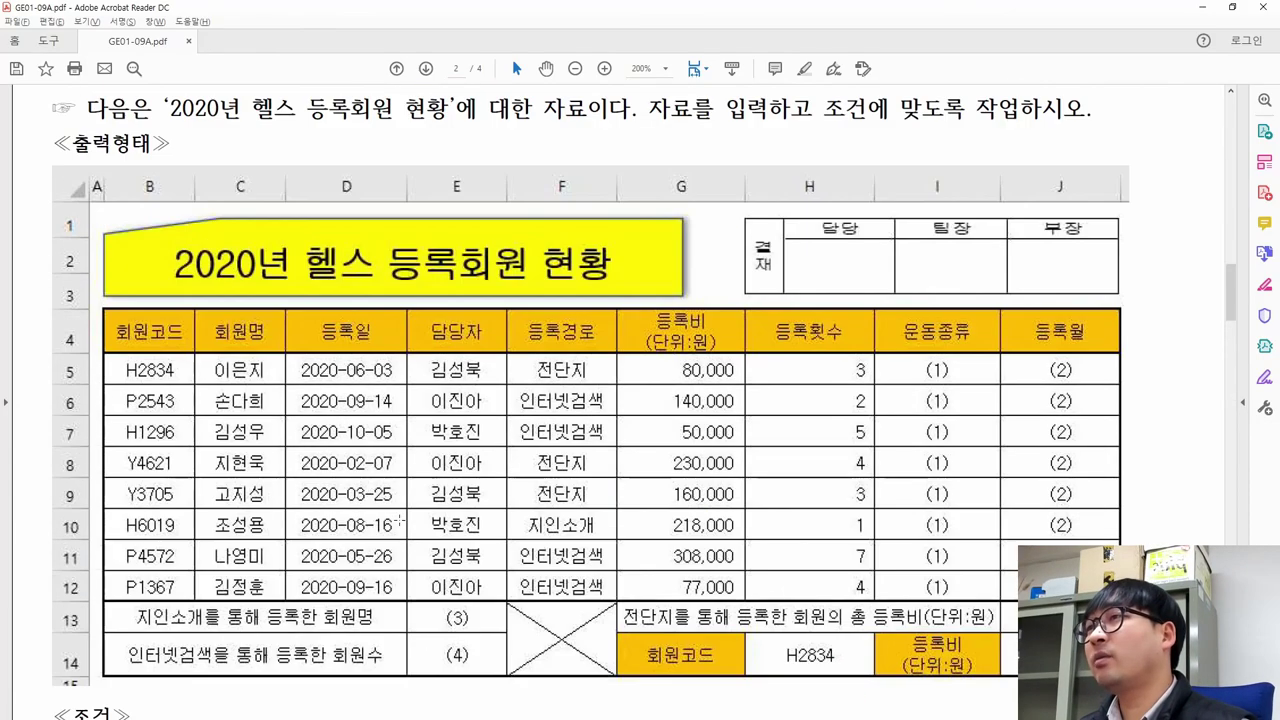